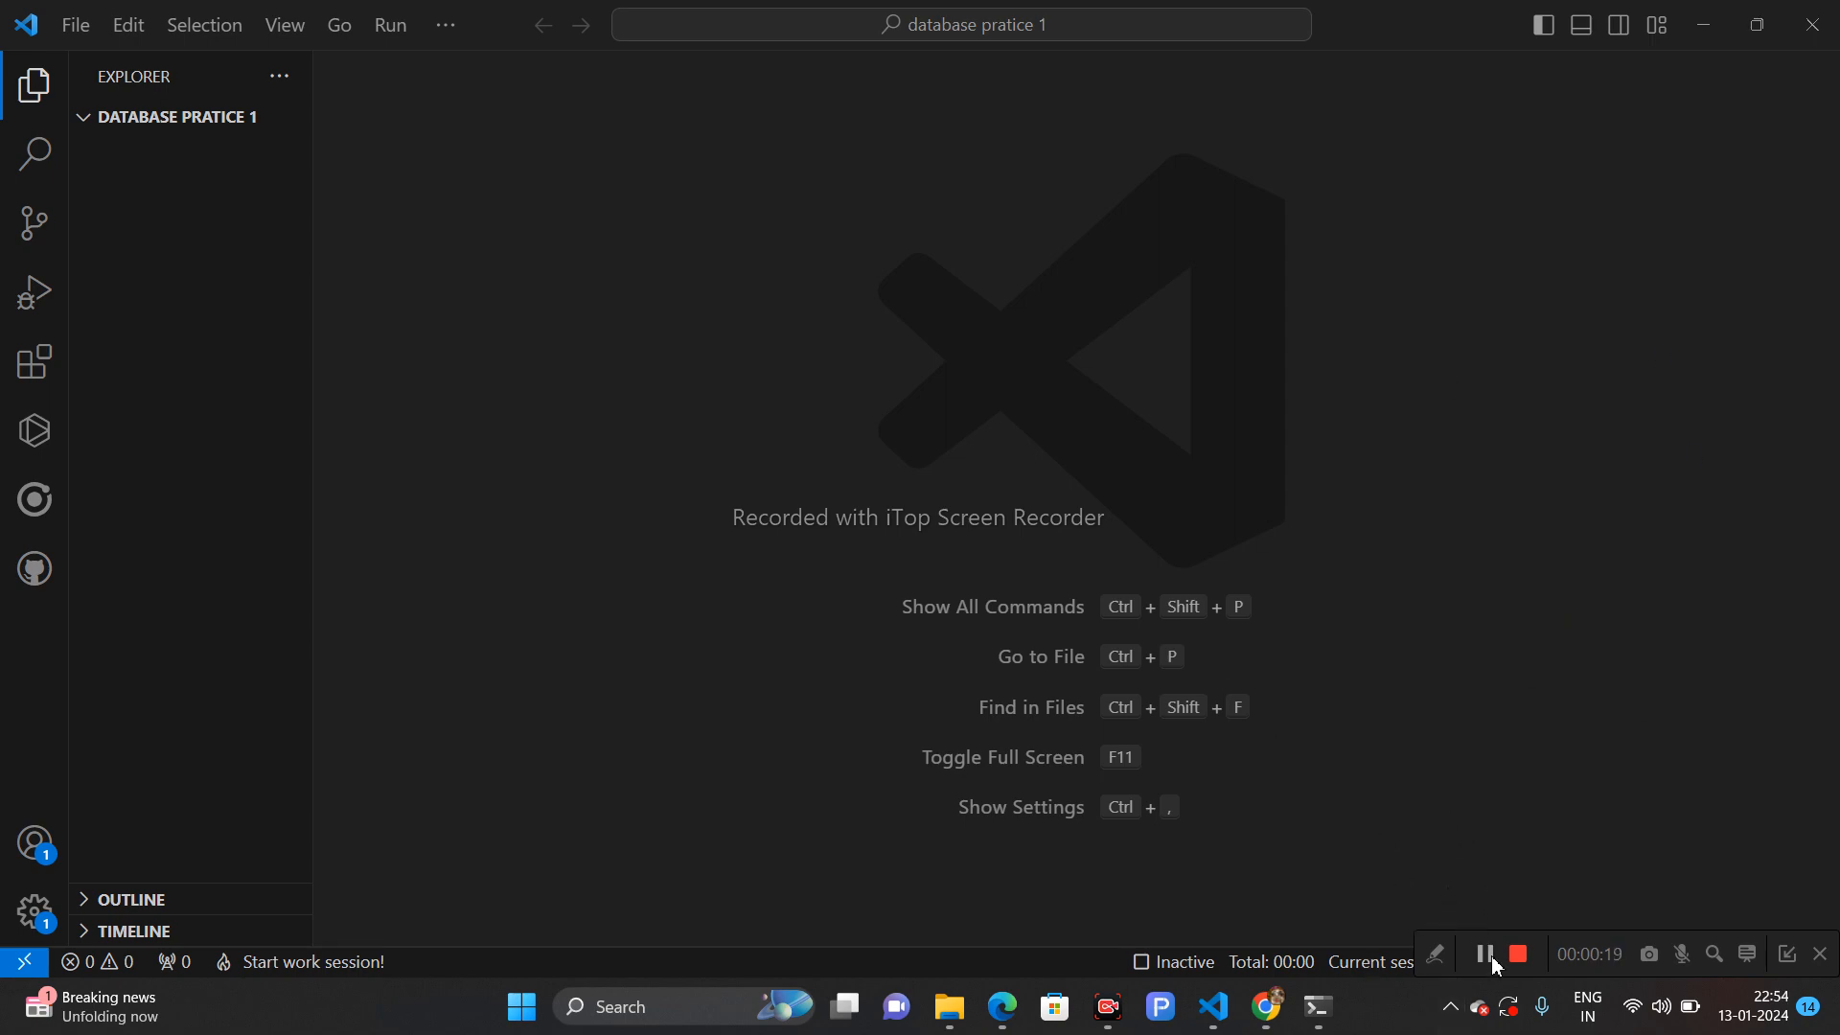
# - Highlight the localhost:27017 host and port in the connection string
pyautogui.click(1487, 955)
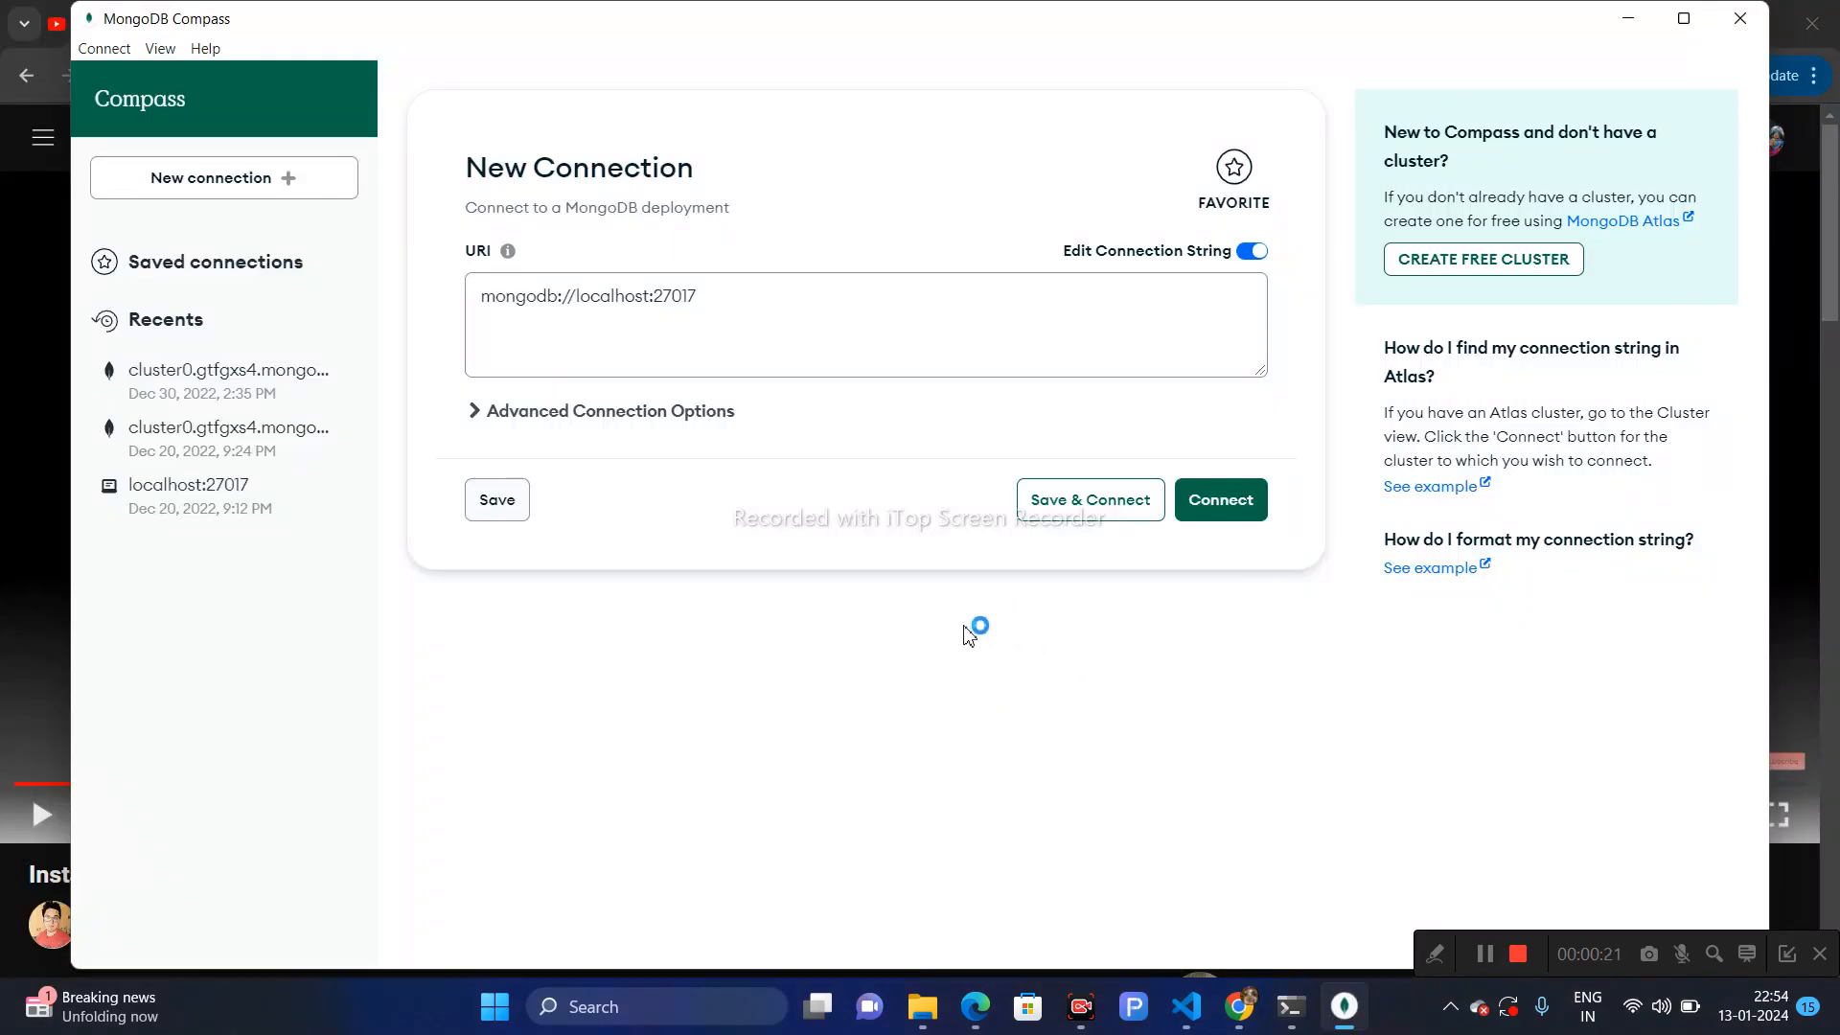
pyautogui.click(692, 315)
pyautogui.moveTo(701, 298); pyautogui.dragTo(576, 296)
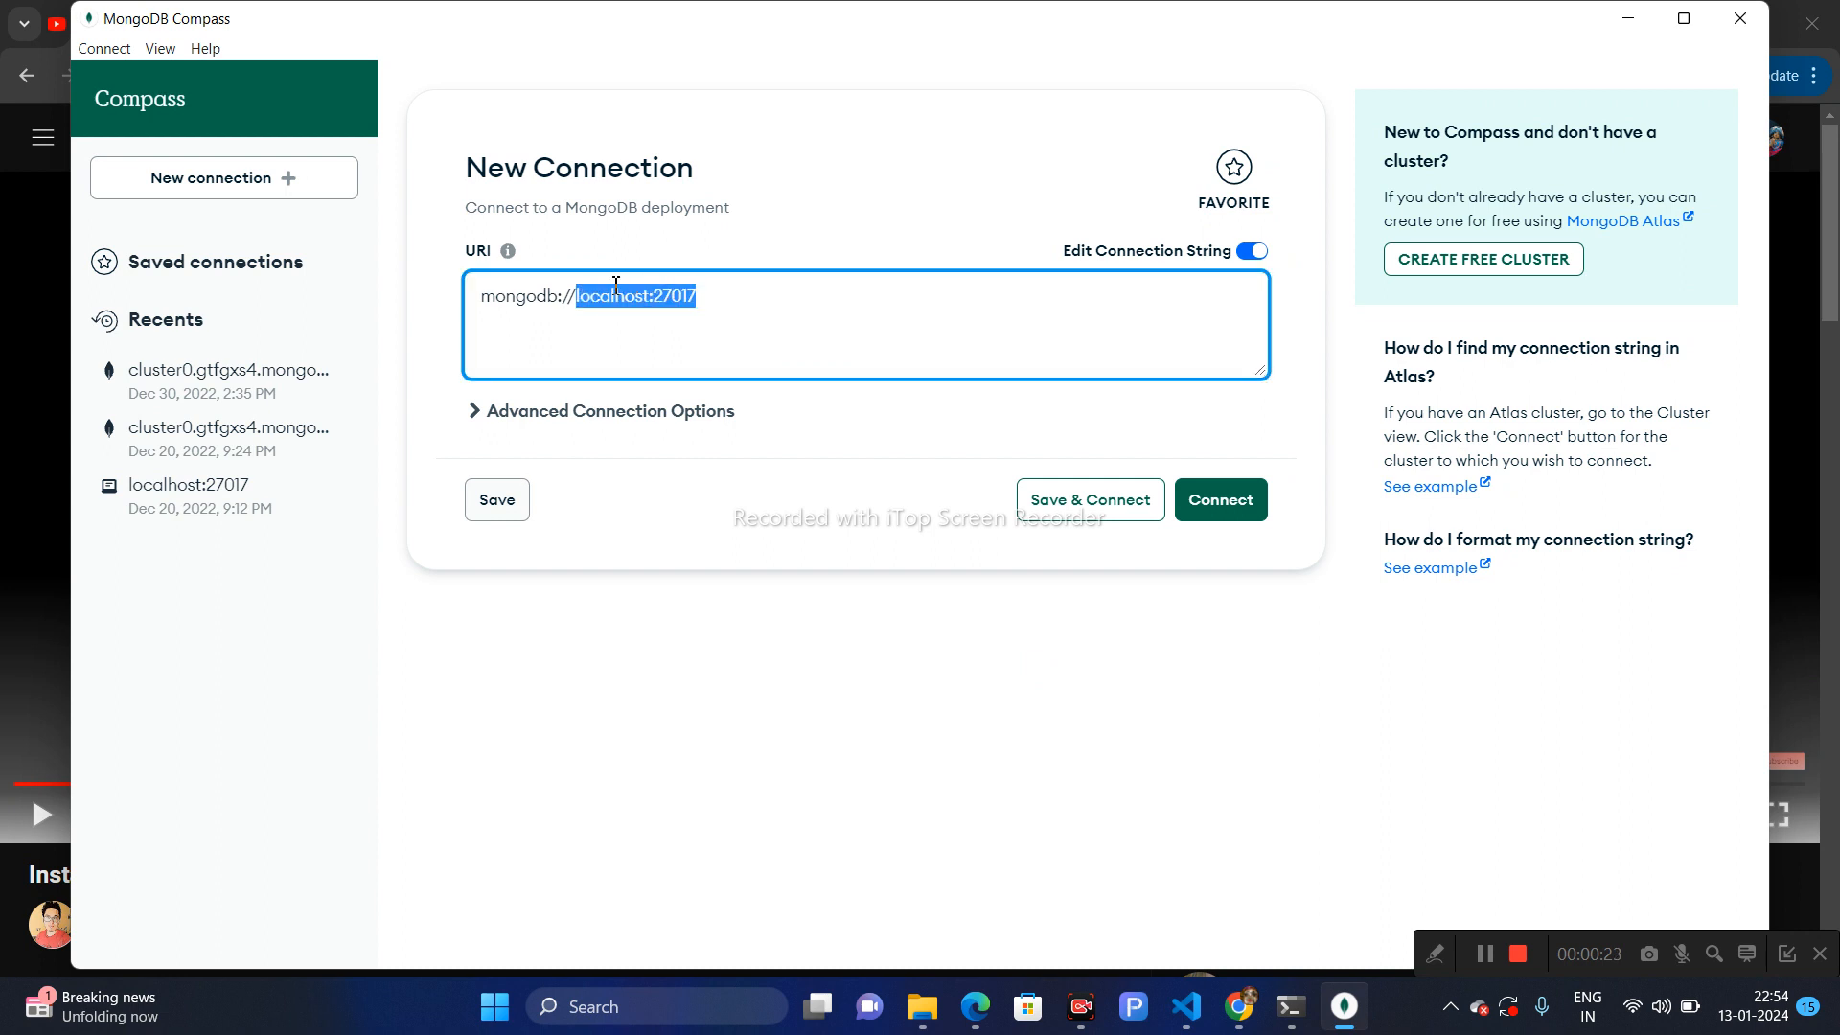
pyautogui.moveTo(600, 286); pyautogui.dragTo(503, 315)
pyautogui.click(759, 316)
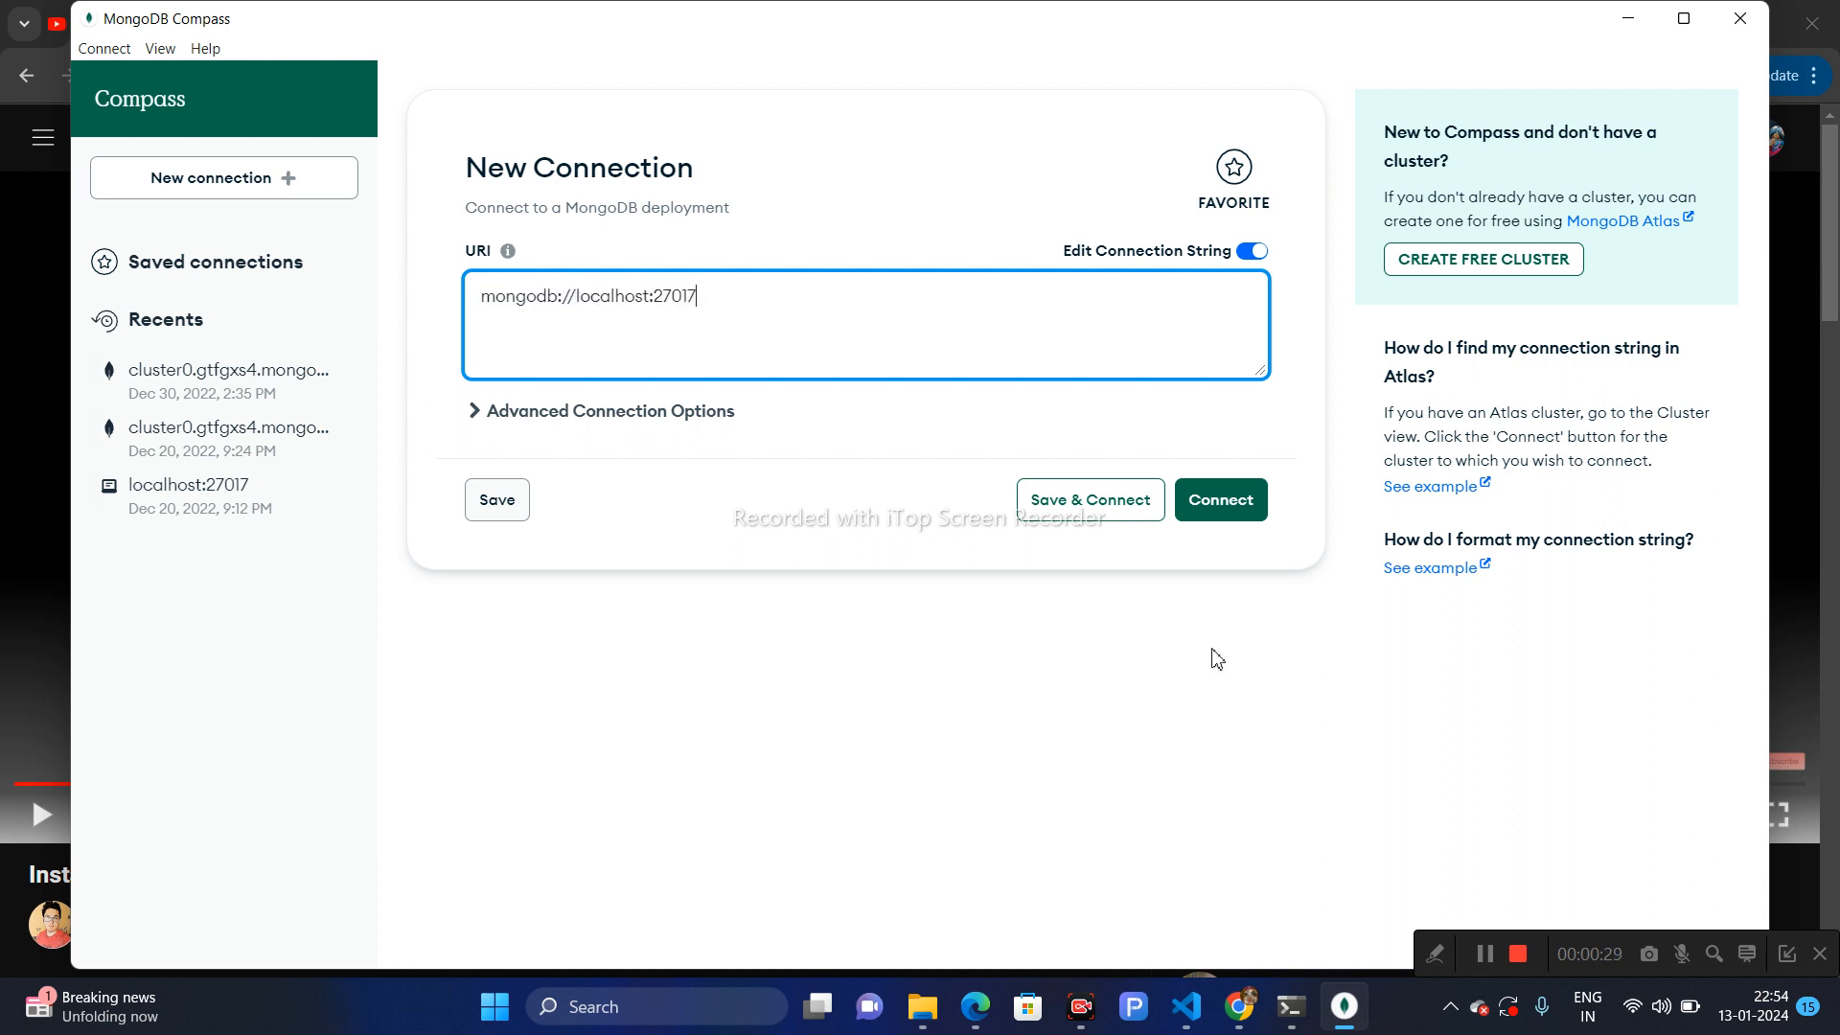
pyautogui.click(1484, 959)
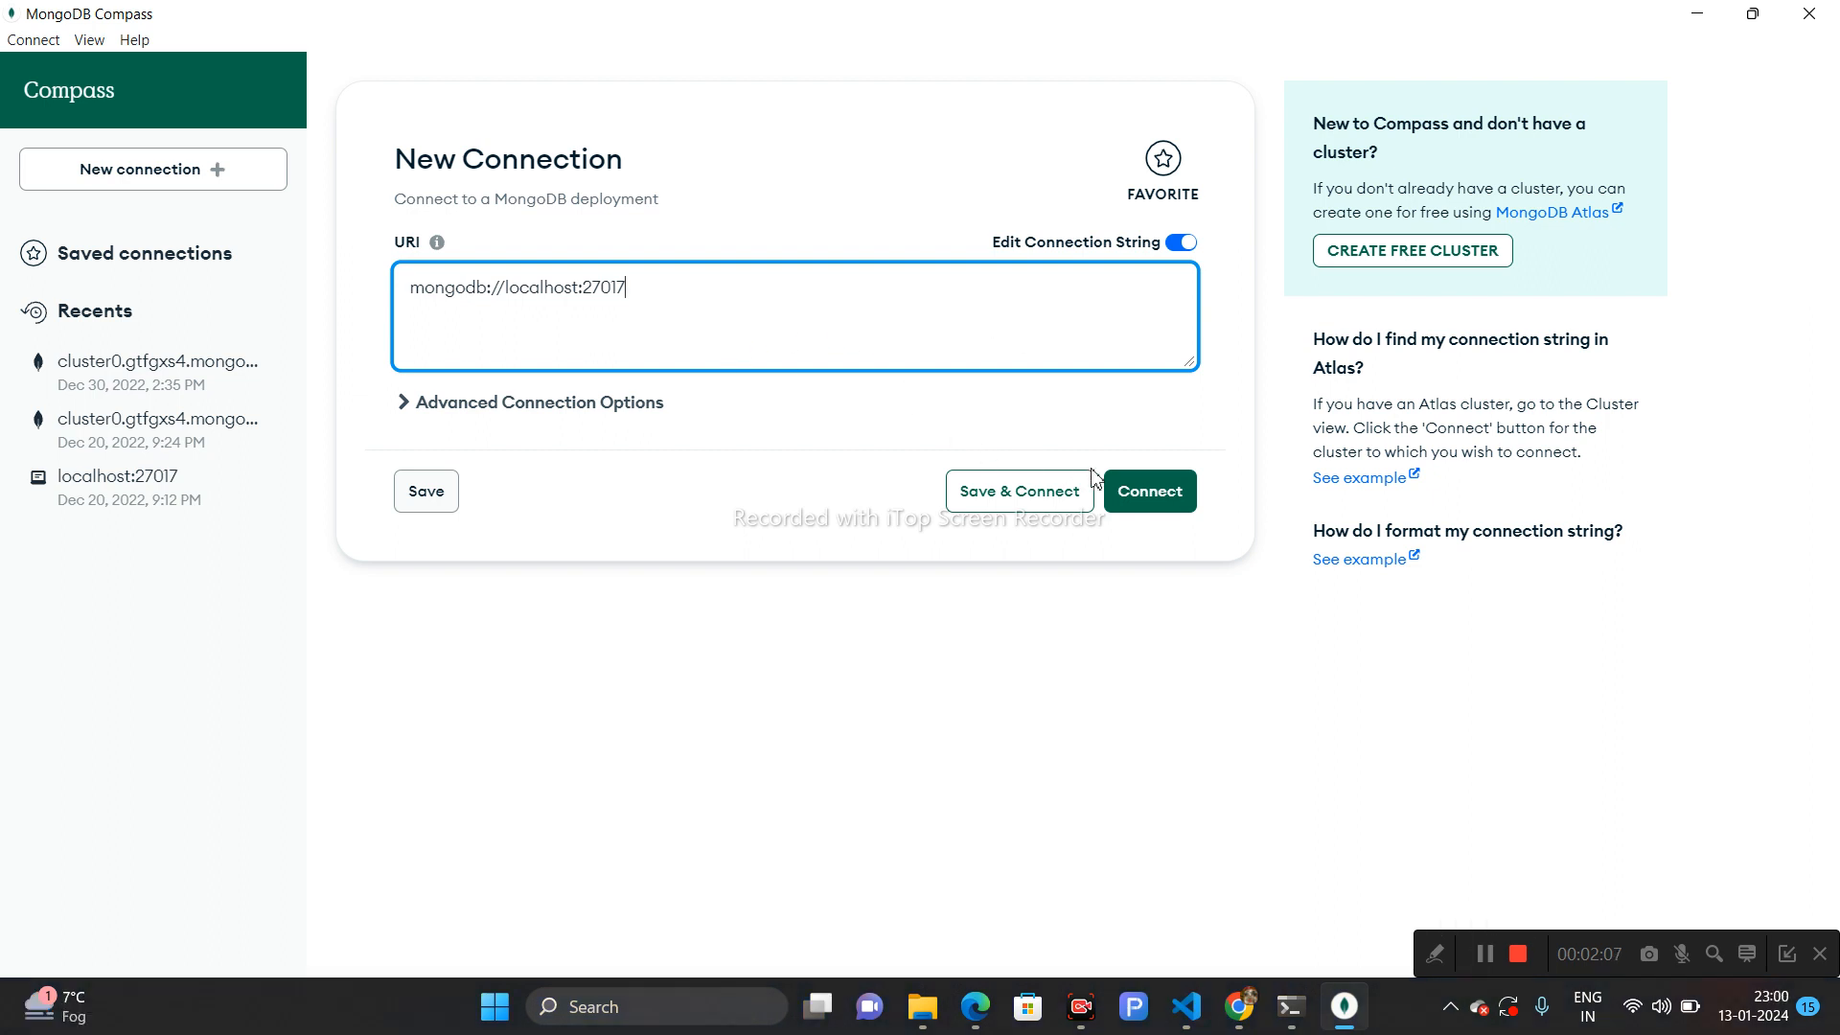
# - Try to connect to the local server at mongodb://localhost:27017
pyautogui.click(1162, 497)
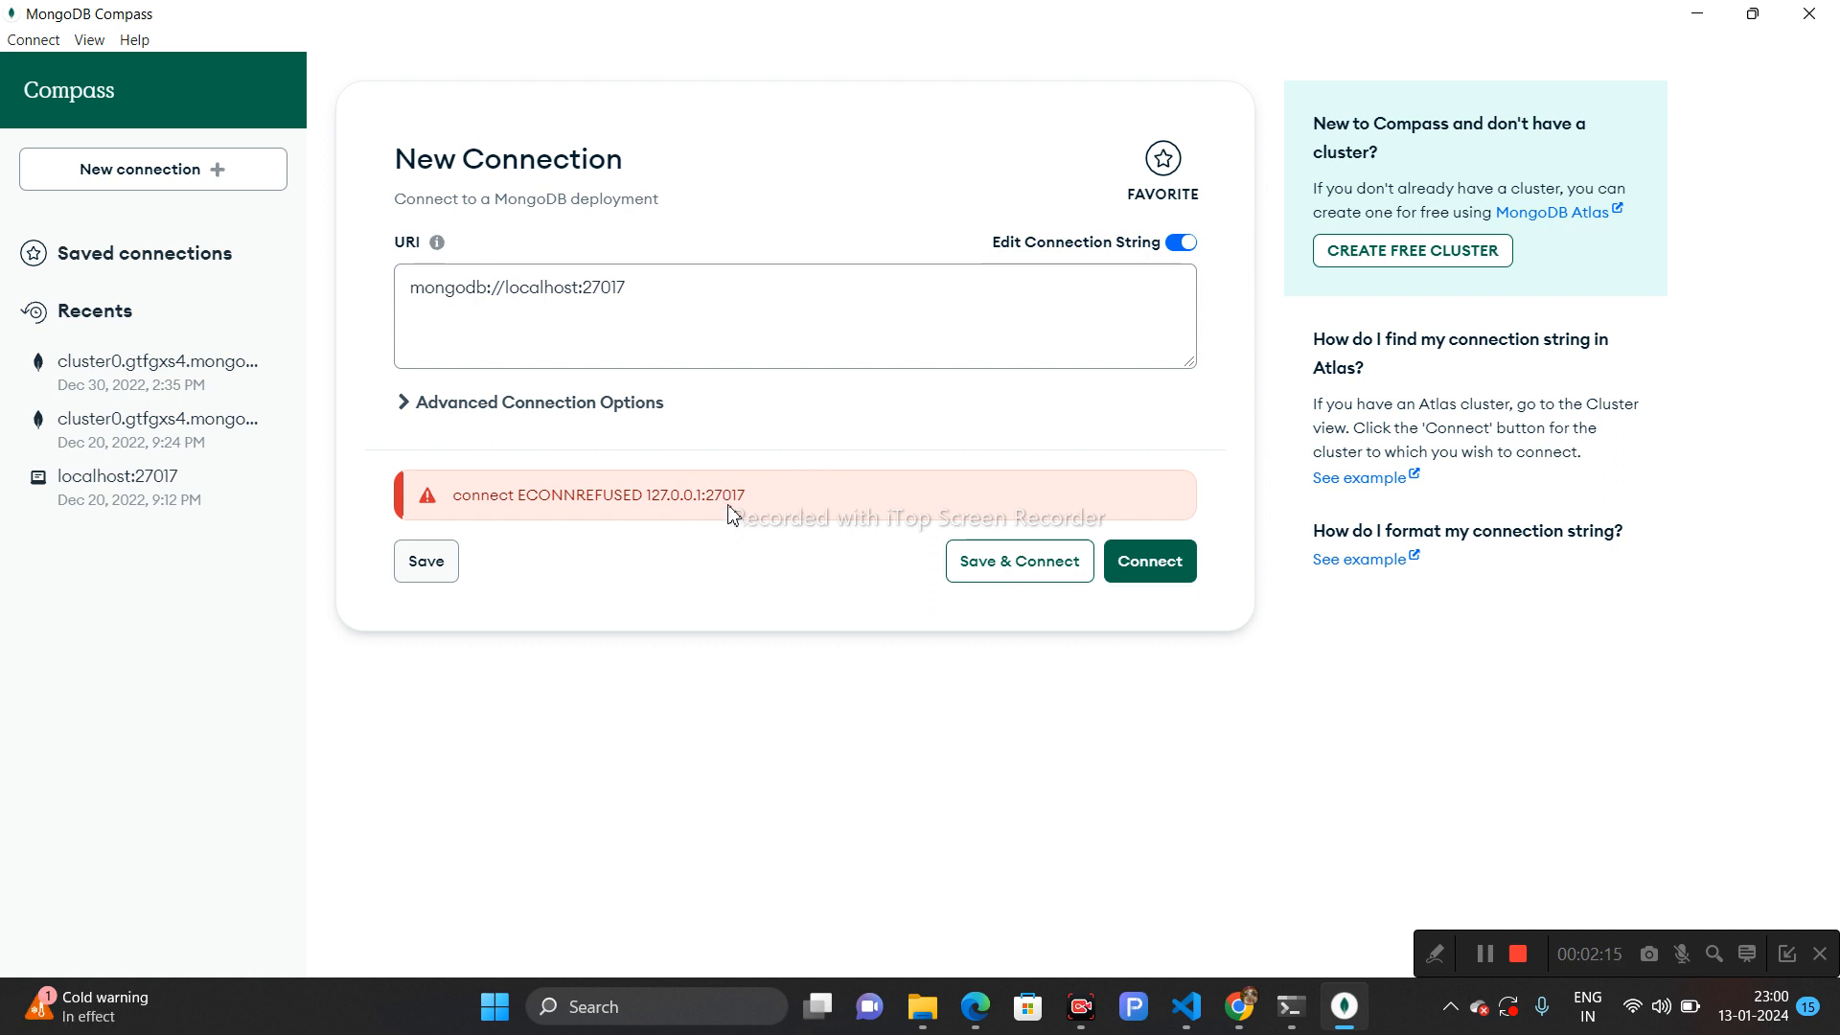
pyautogui.click(1151, 573)
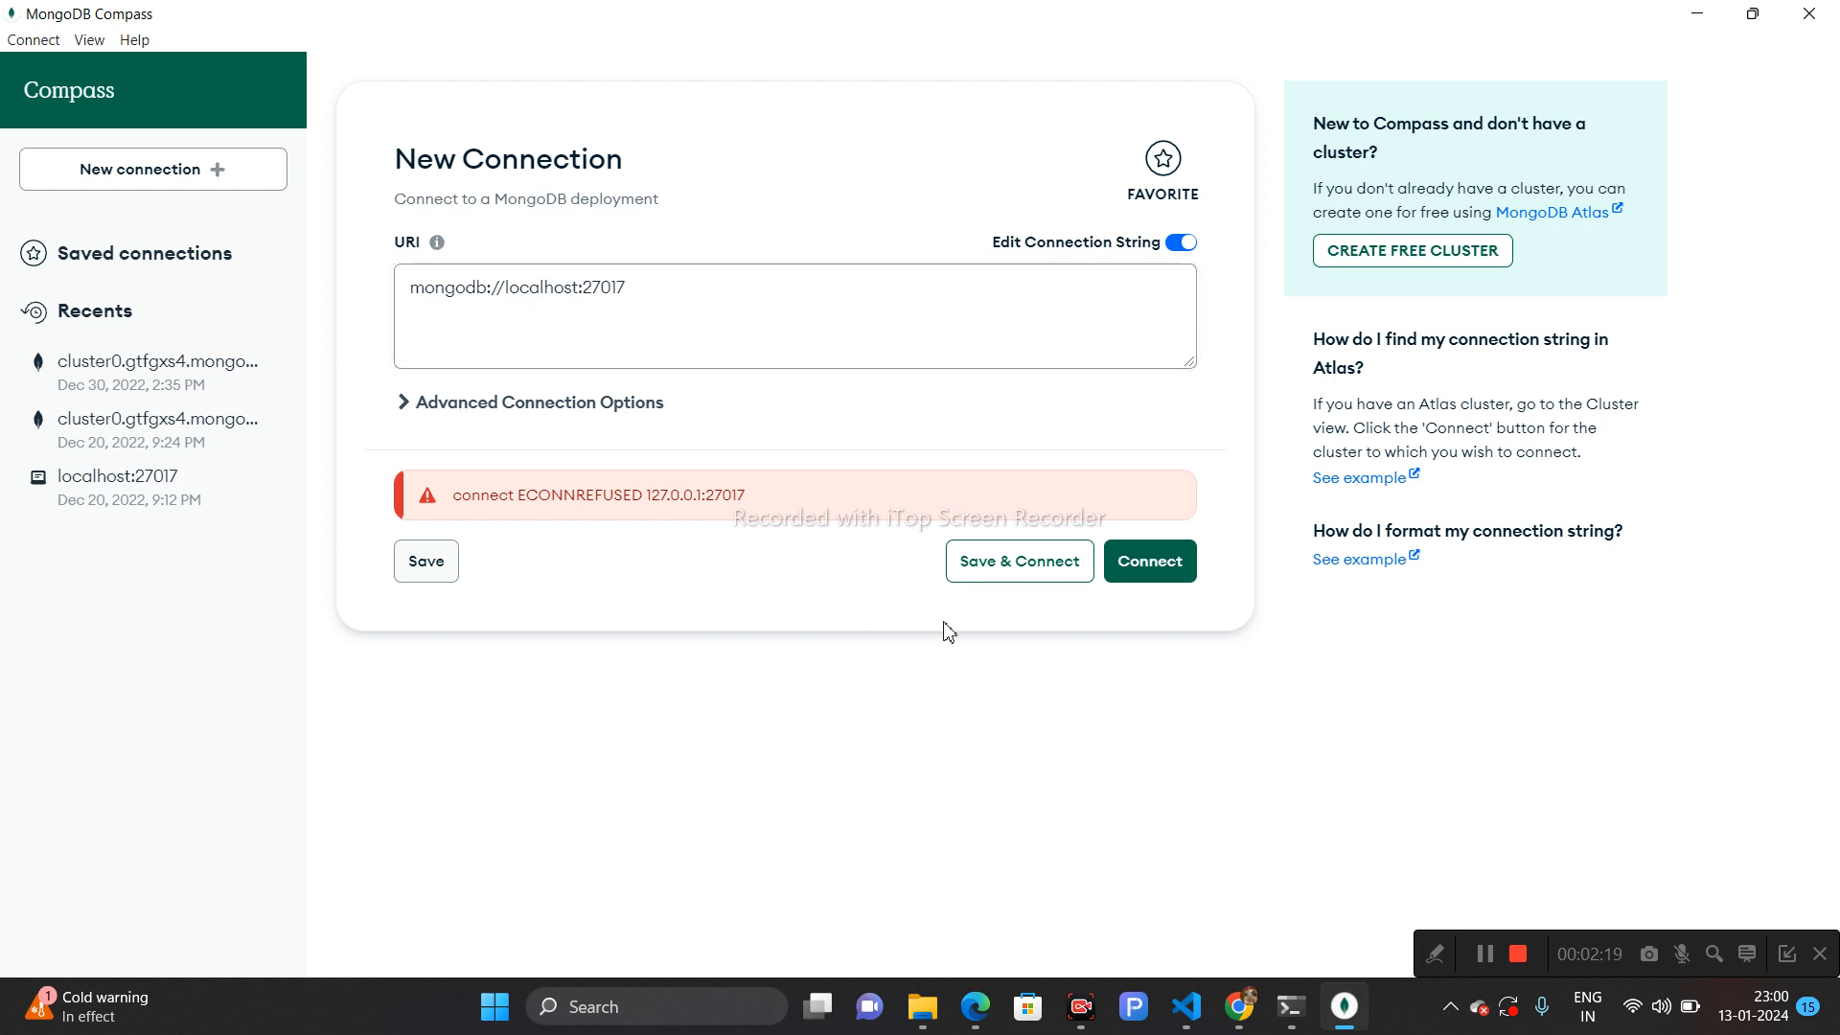
pyautogui.click(1495, 952)
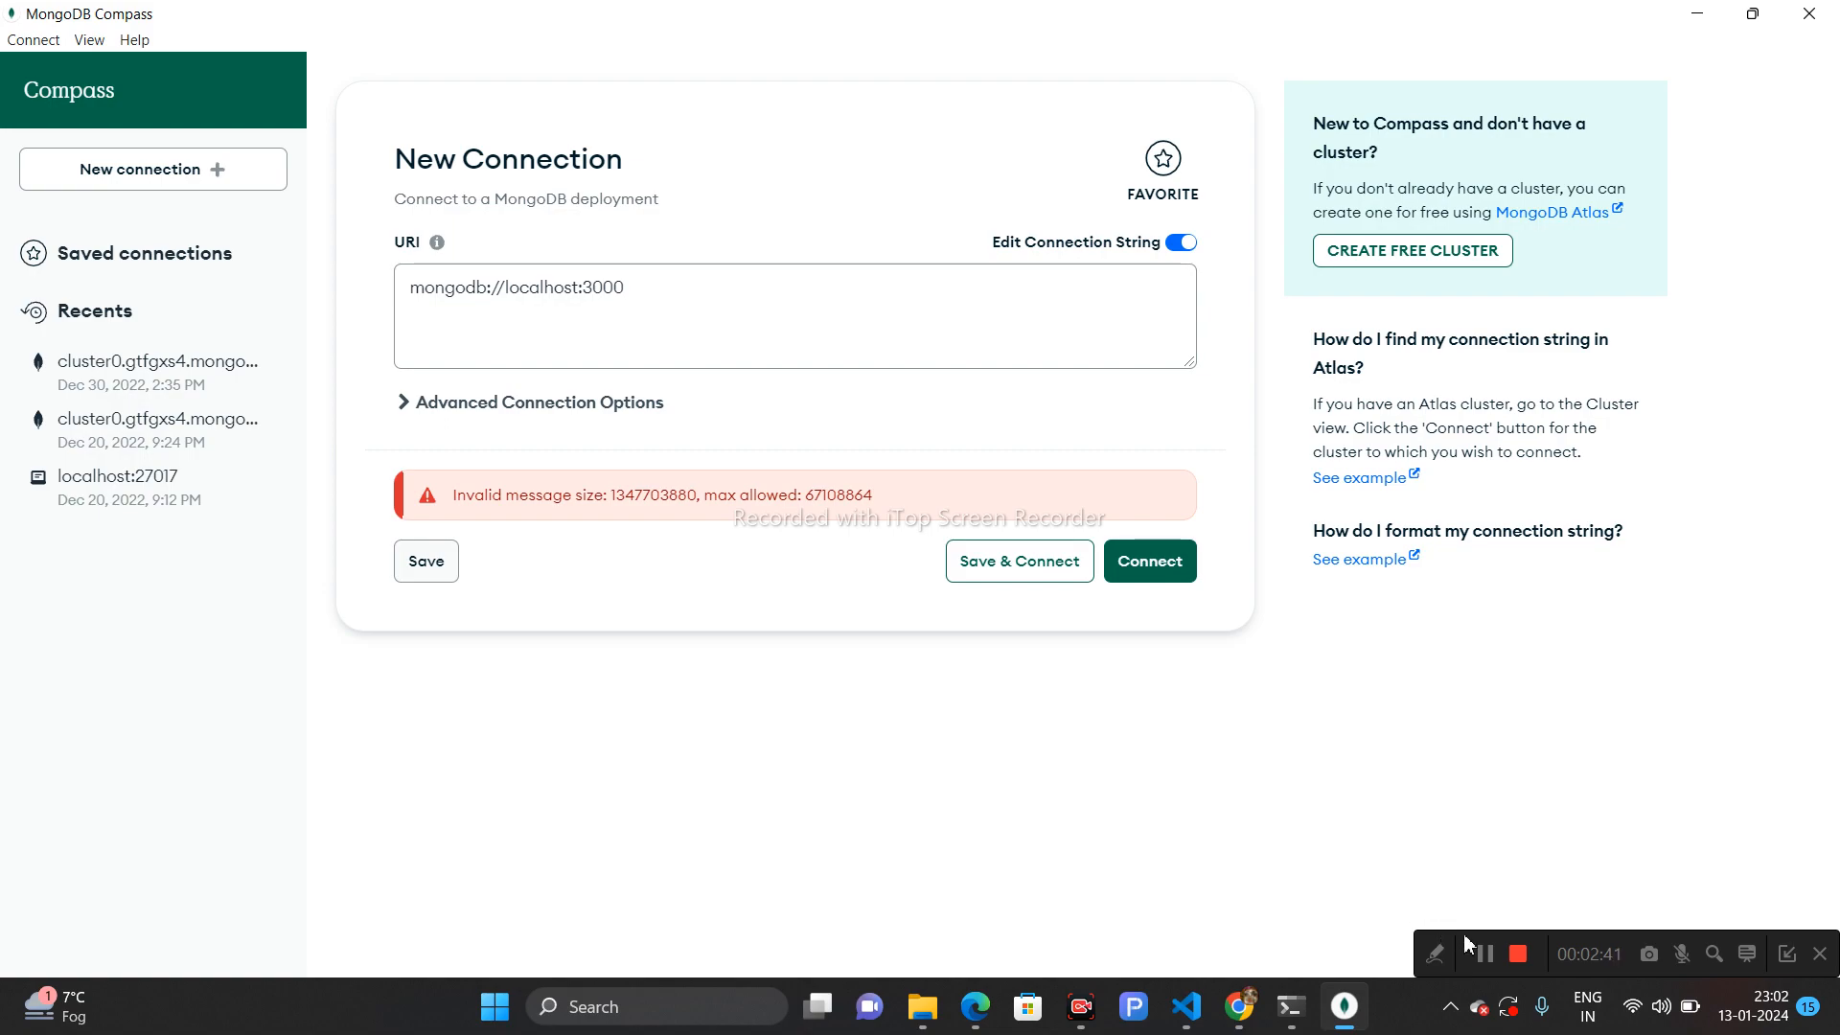
# - Download the MongoDB Community Server 7.0.5 msi installer for Windows x64 and save it
pyautogui.click(1492, 962)
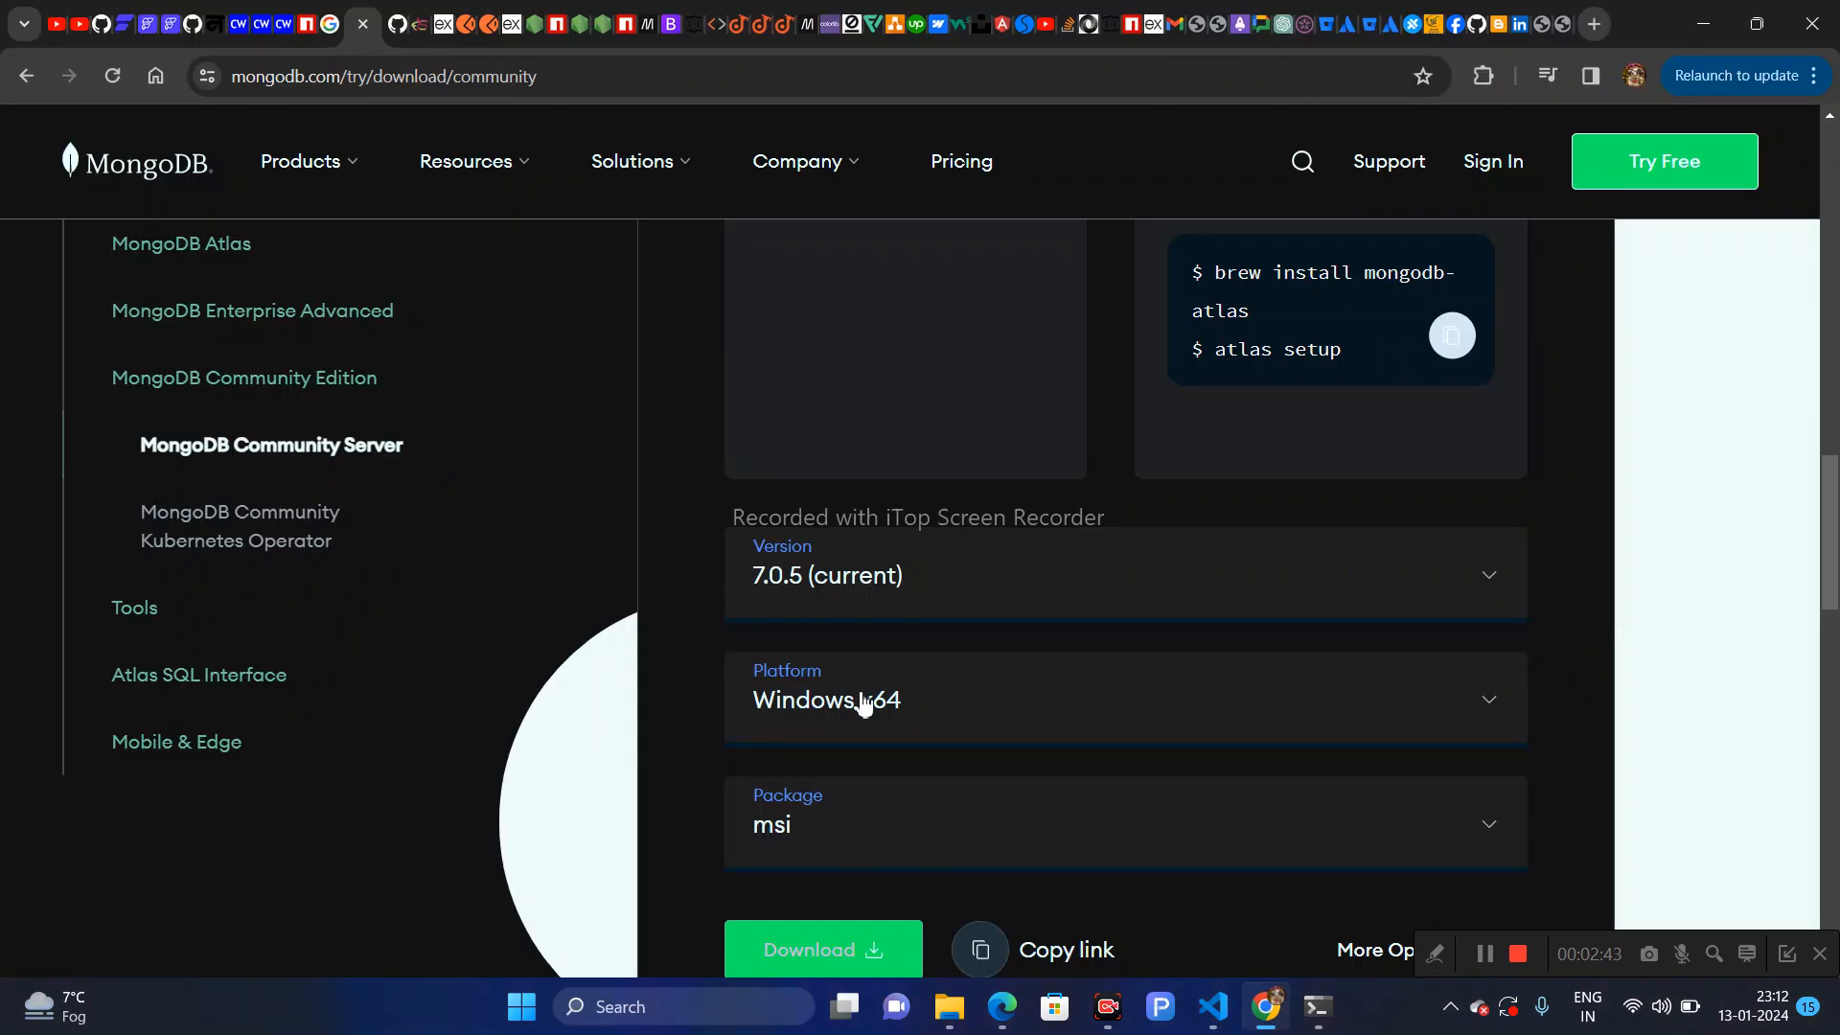
pyautogui.click(903, 709)
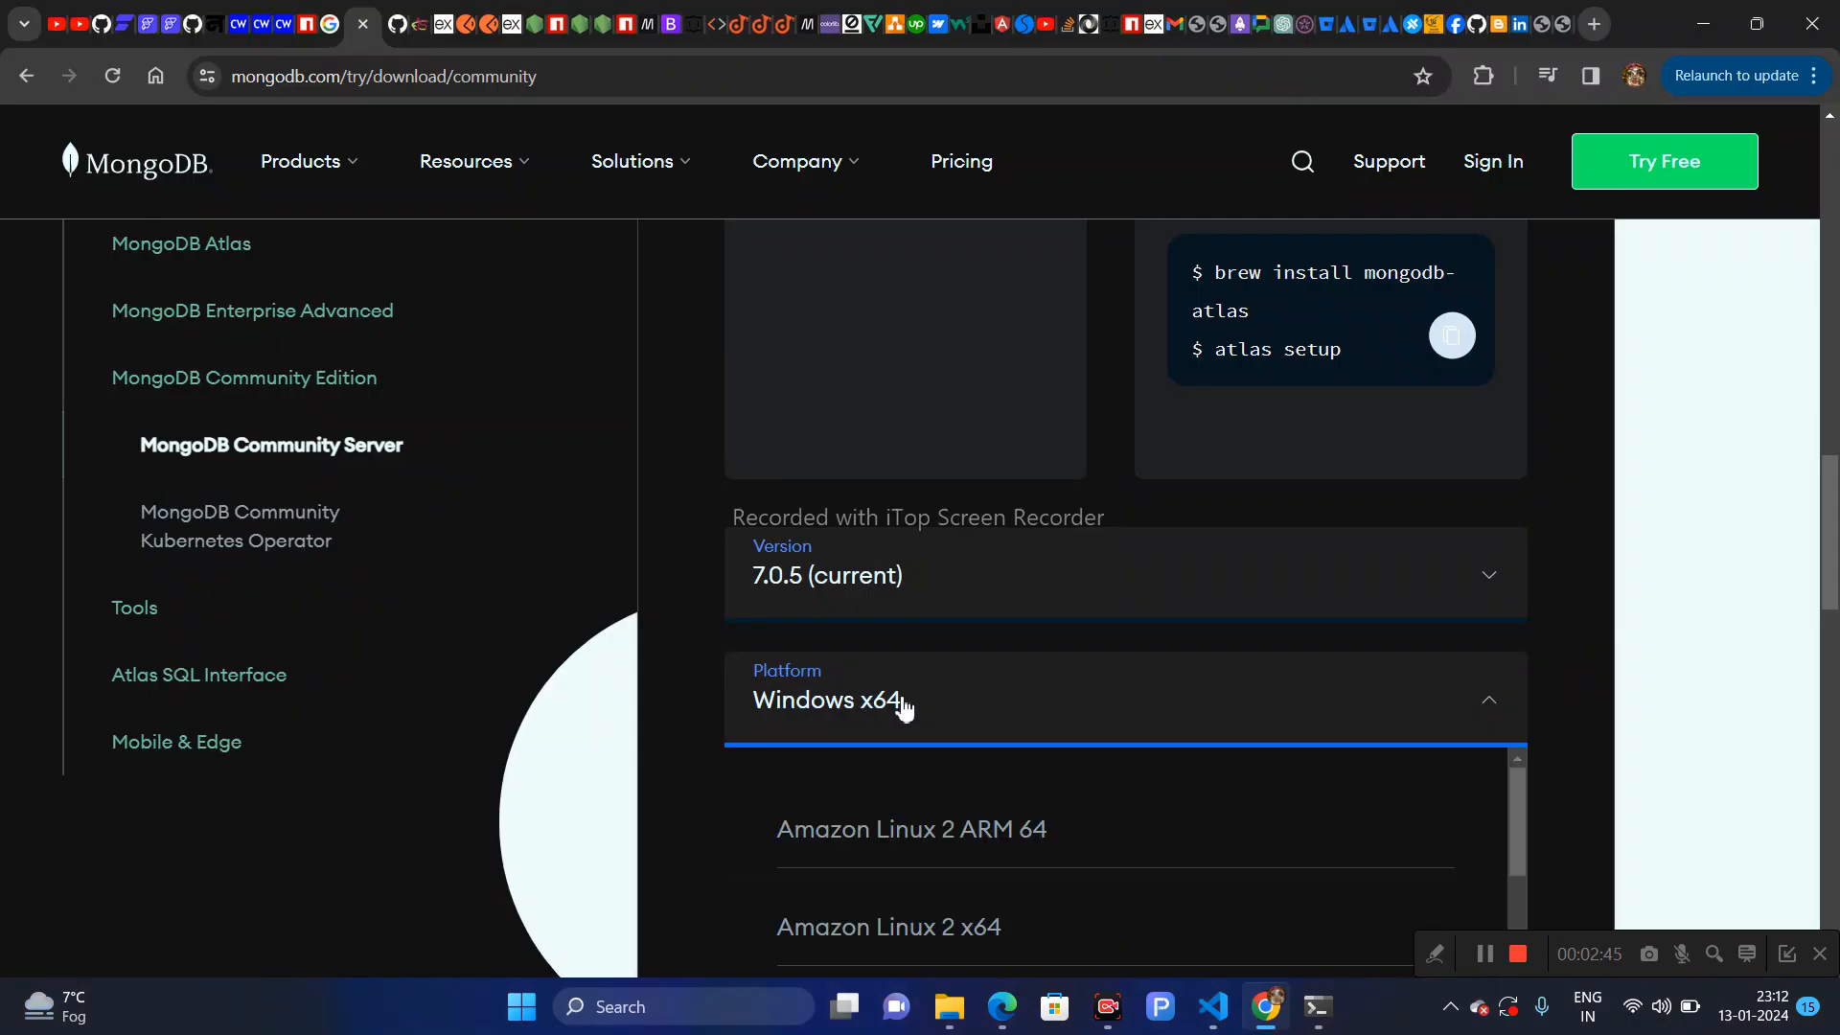
pyautogui.click(903, 710)
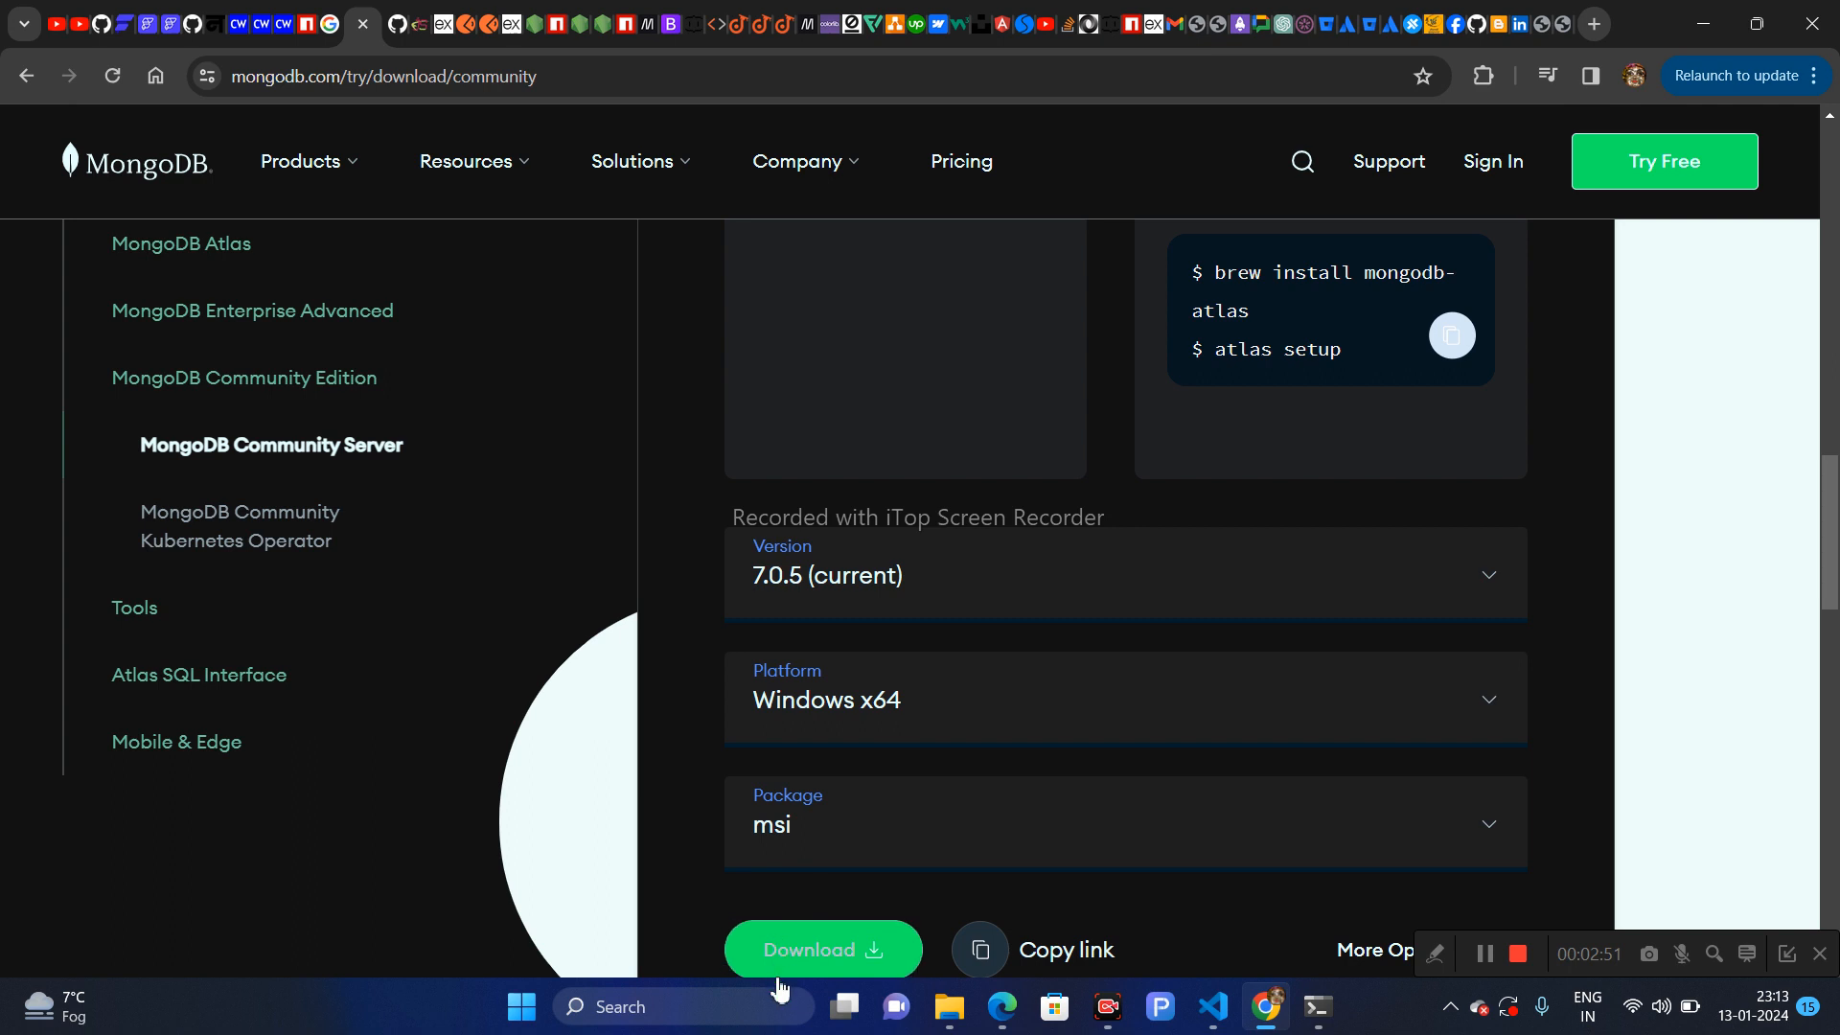
pyautogui.click(839, 953)
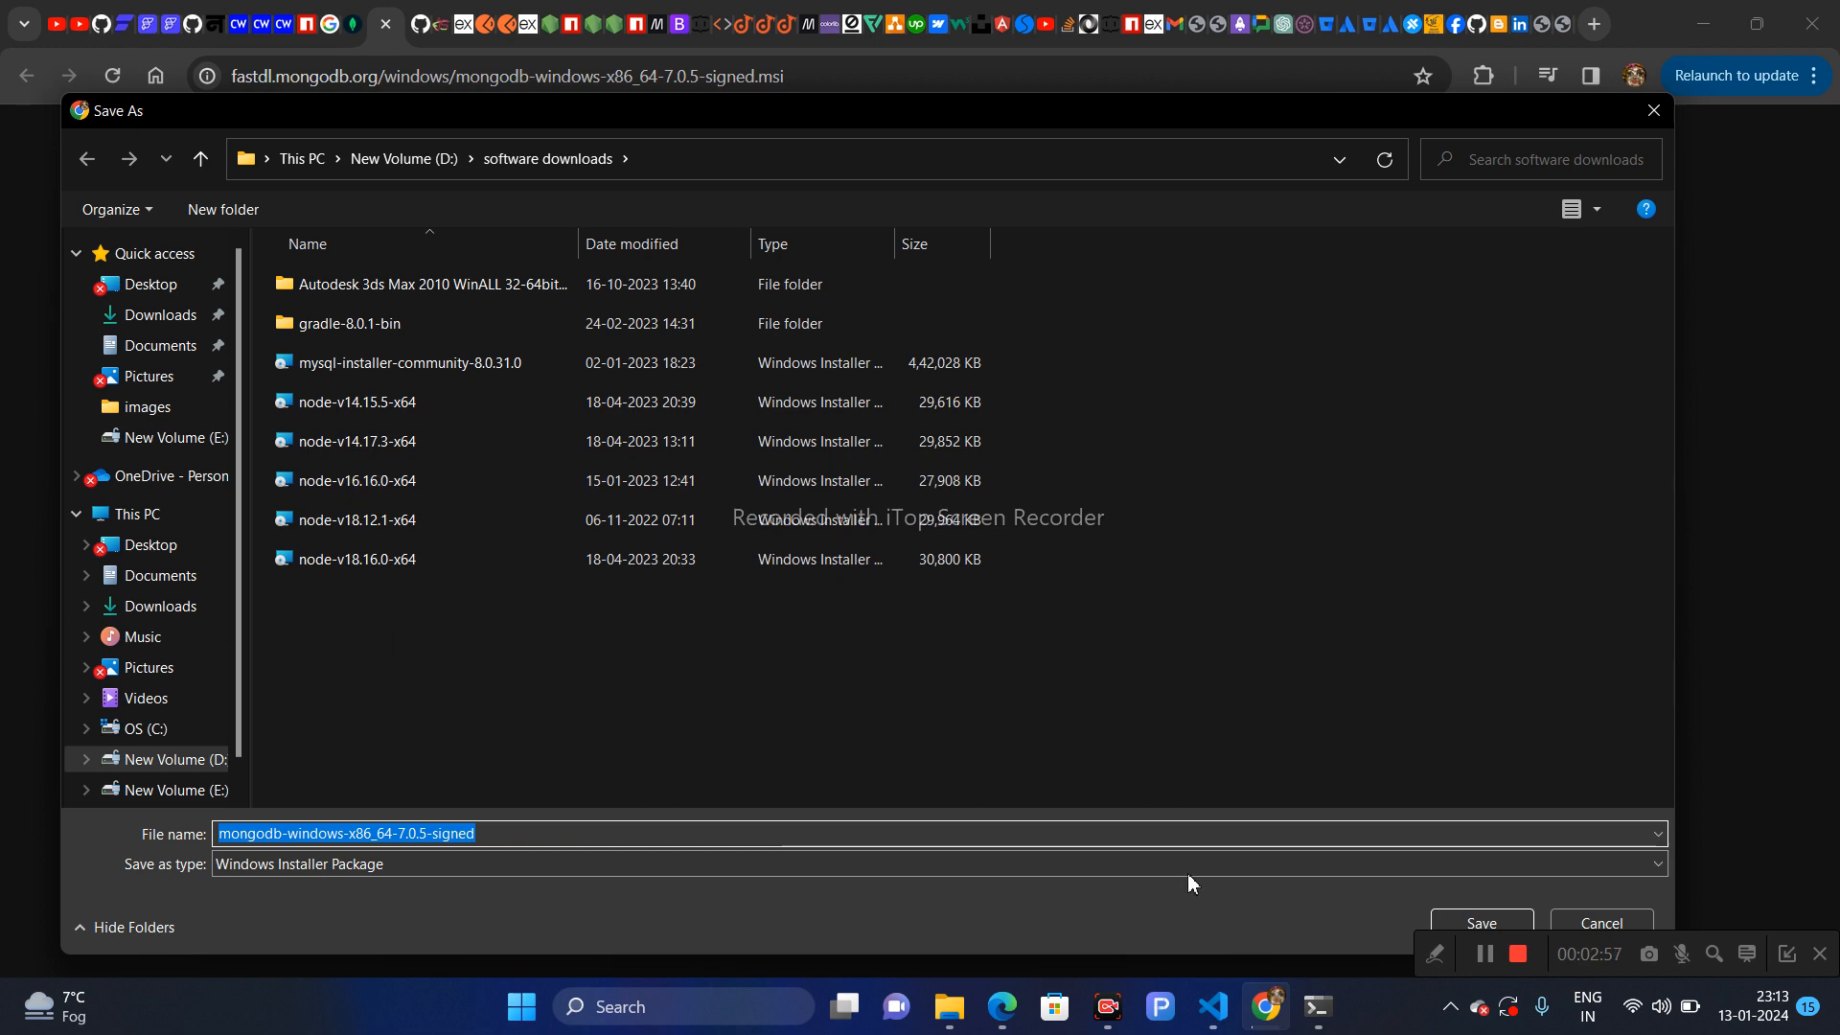
pyautogui.click(1452, 925)
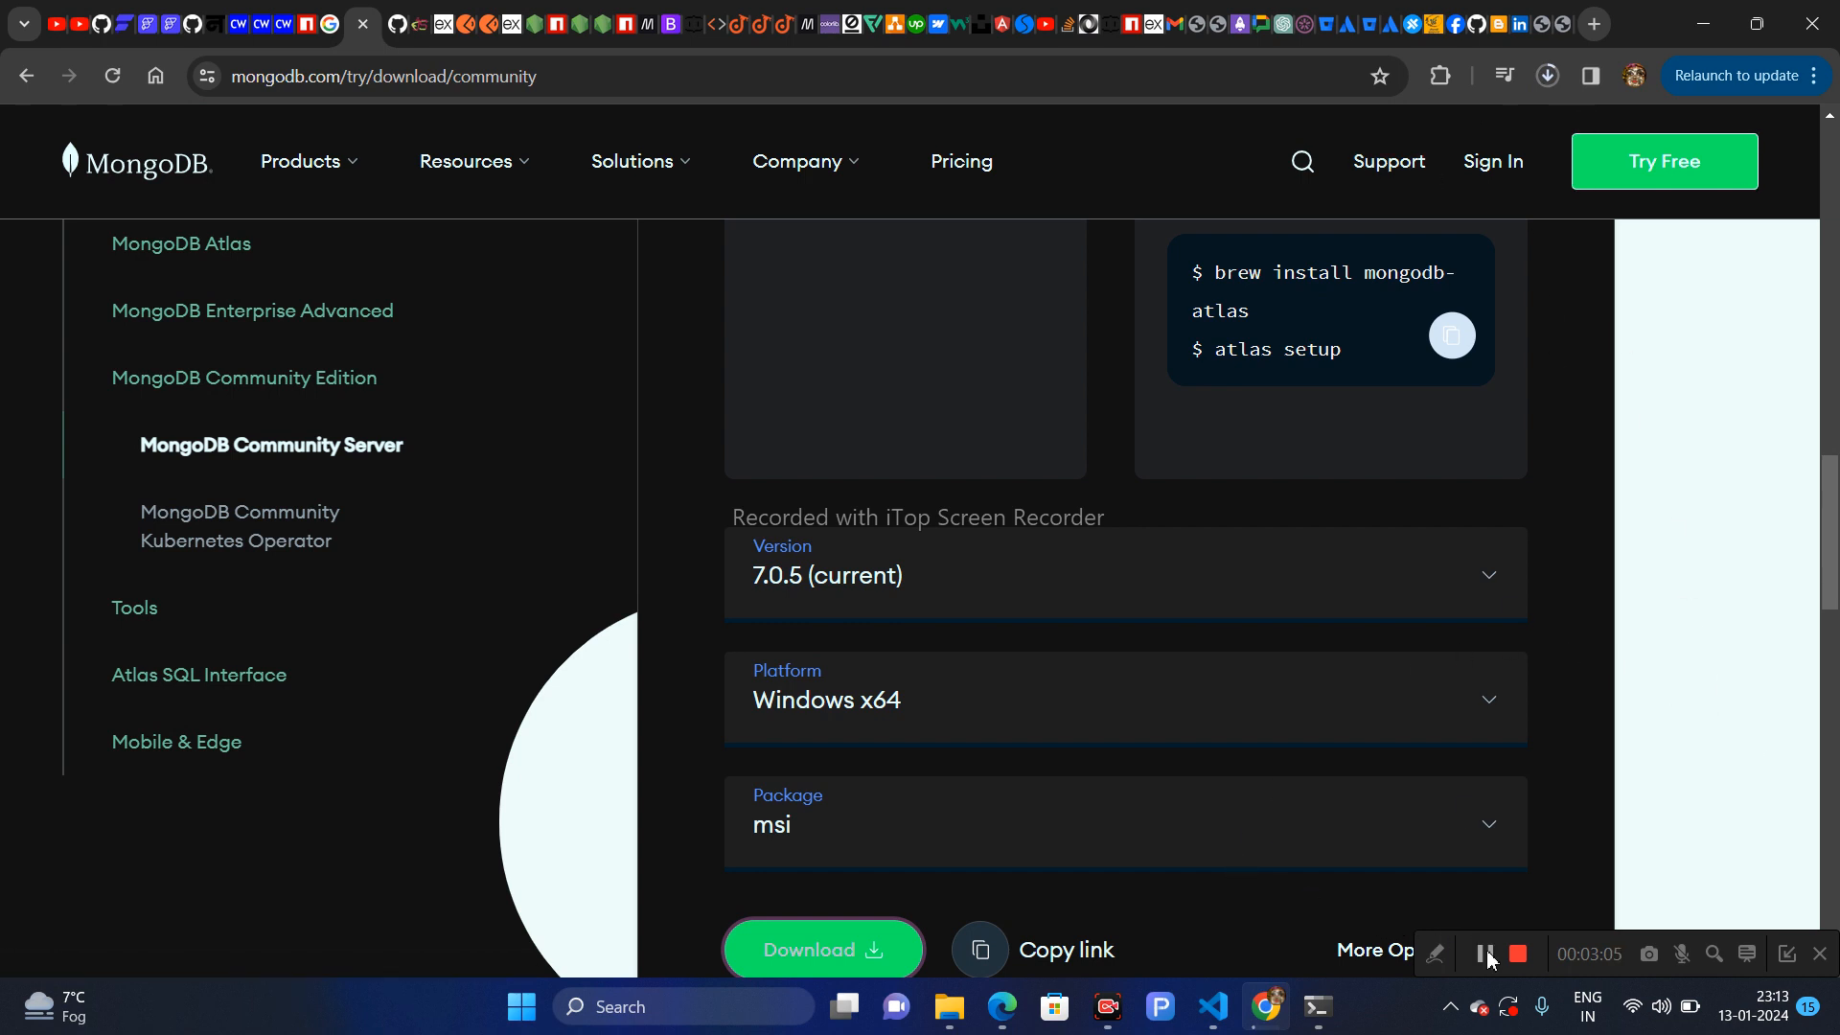
# - Finish the MongoDB 7.0.5 setup wizard
pyautogui.click(1486, 955)
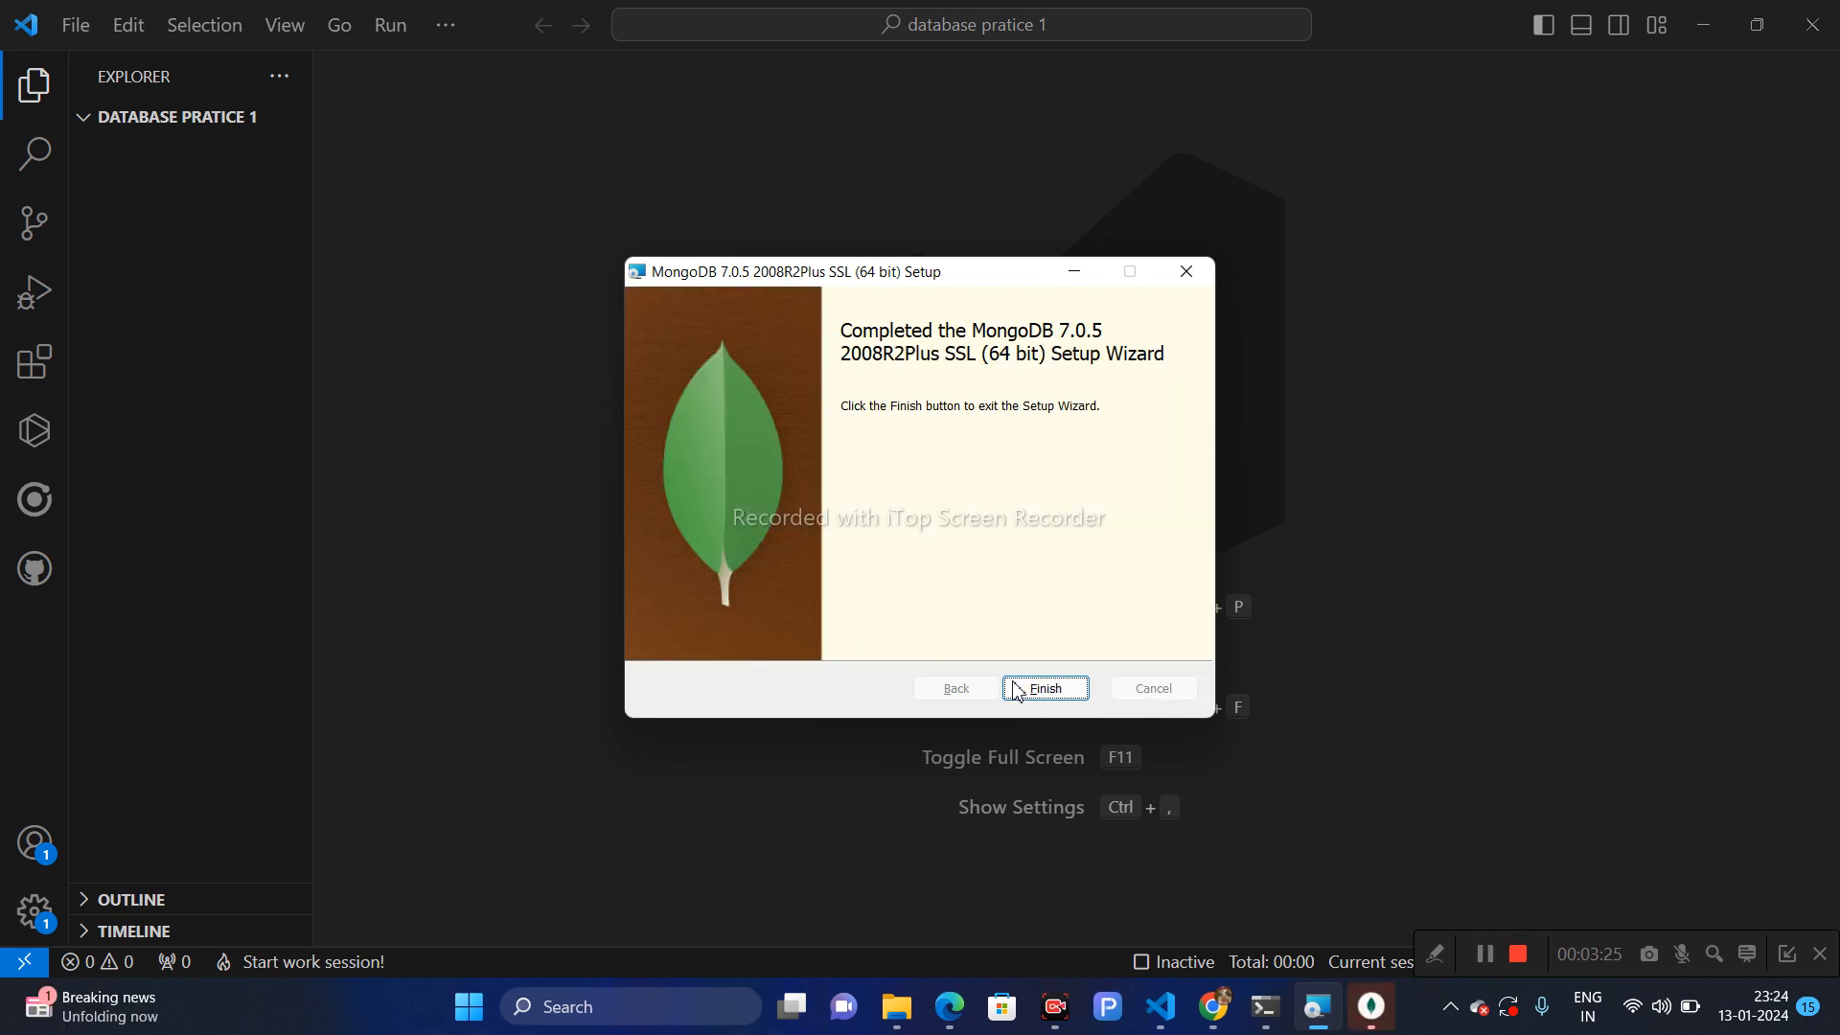
pyautogui.click(1041, 683)
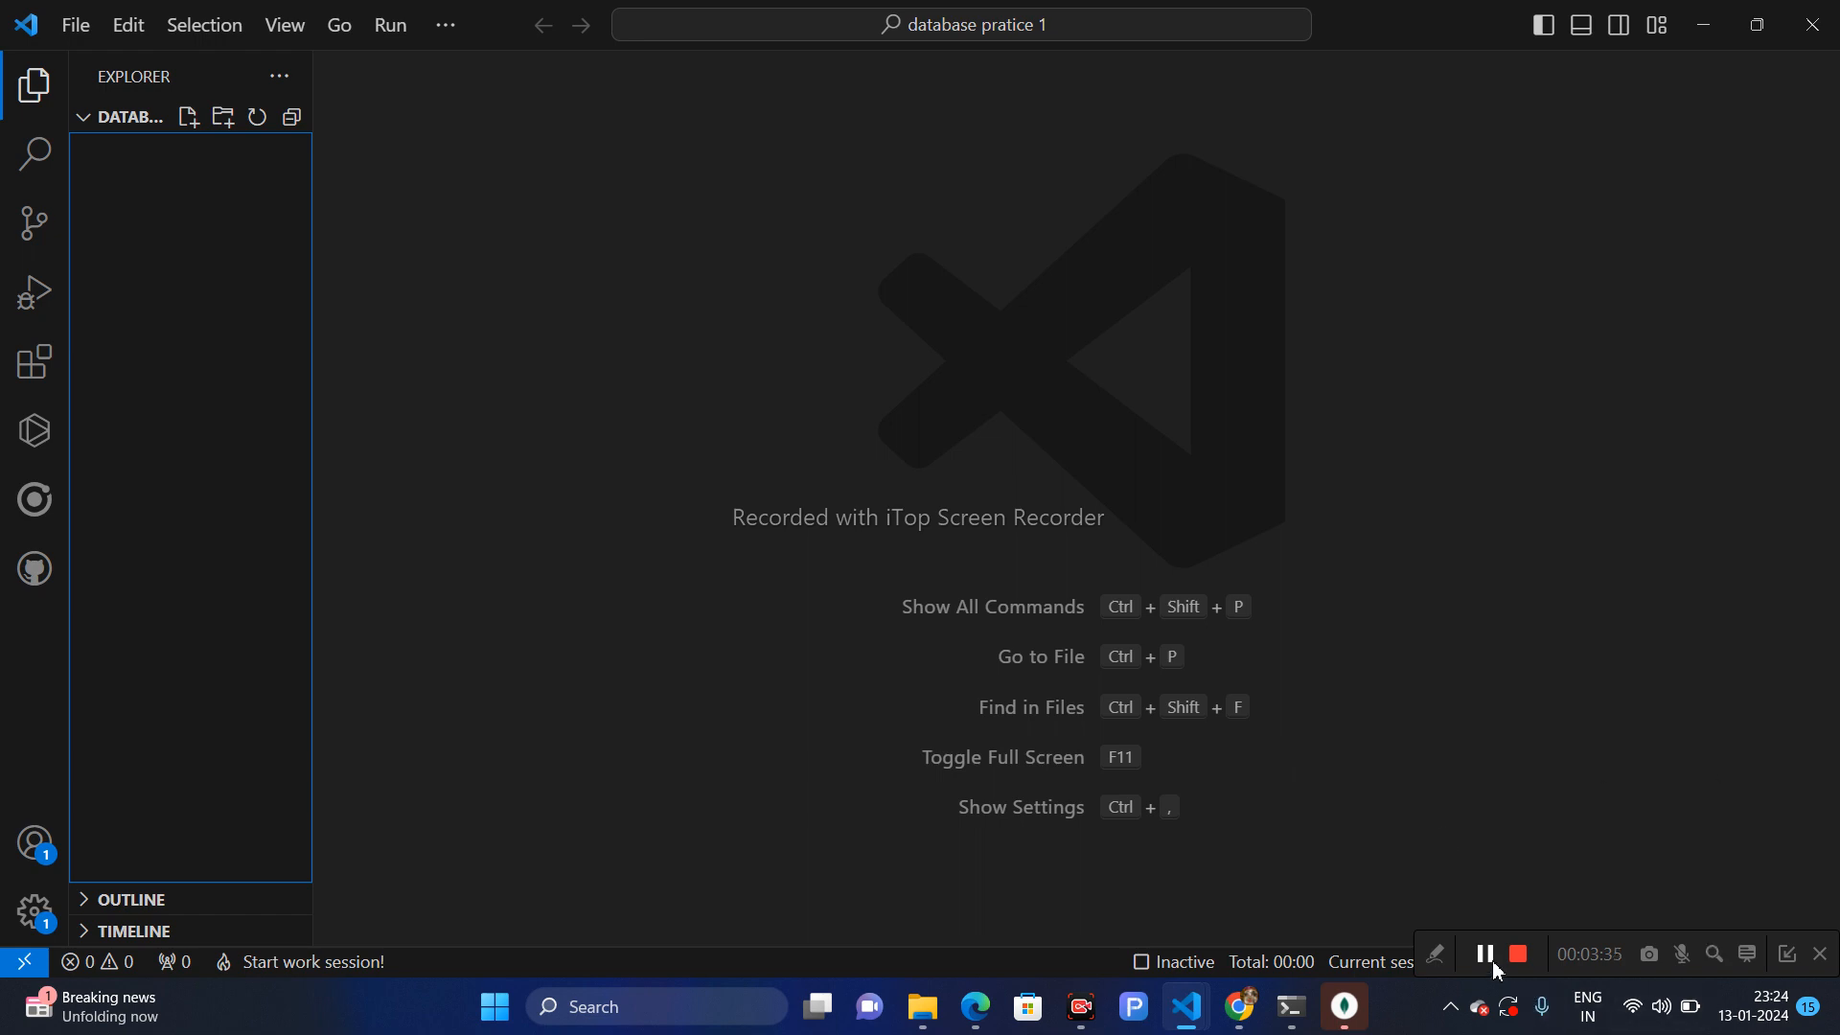
# - Switch to MongoDB Compass, remove the trailing slash from the connection string, and connect to localhost:27017
pyautogui.click(1344, 1014)
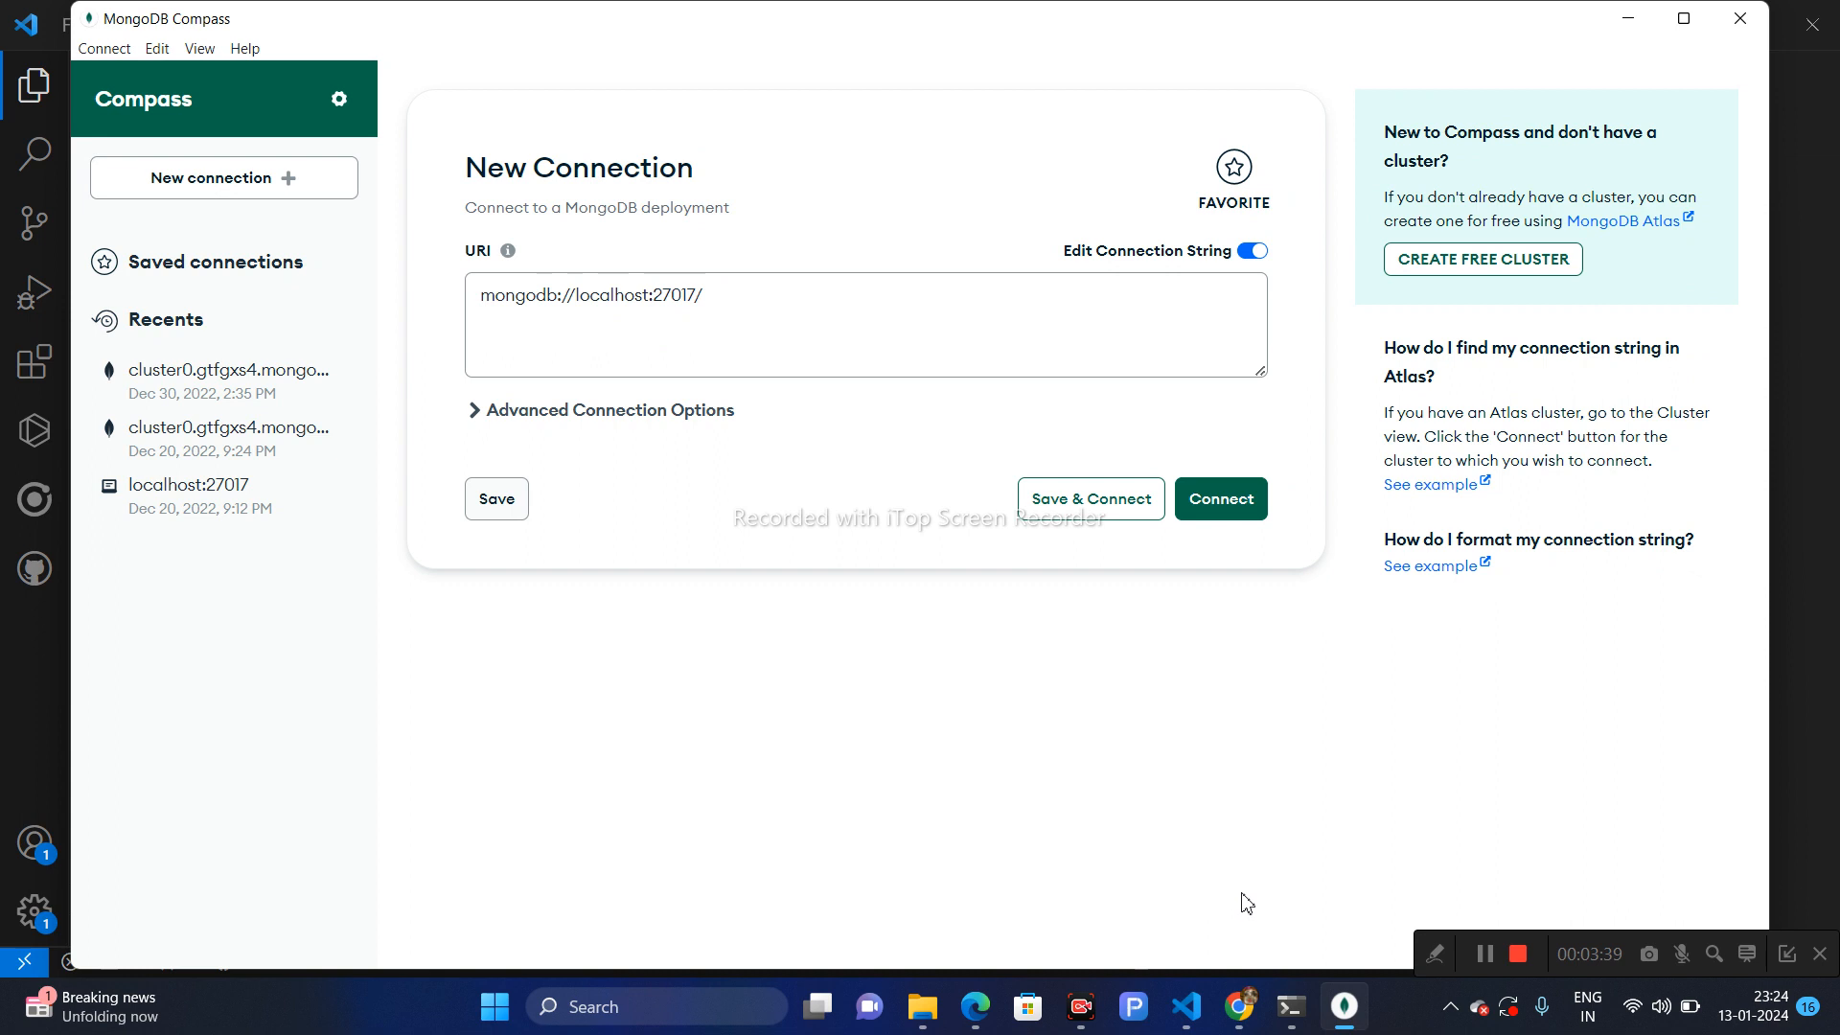
pyautogui.click(701, 300)
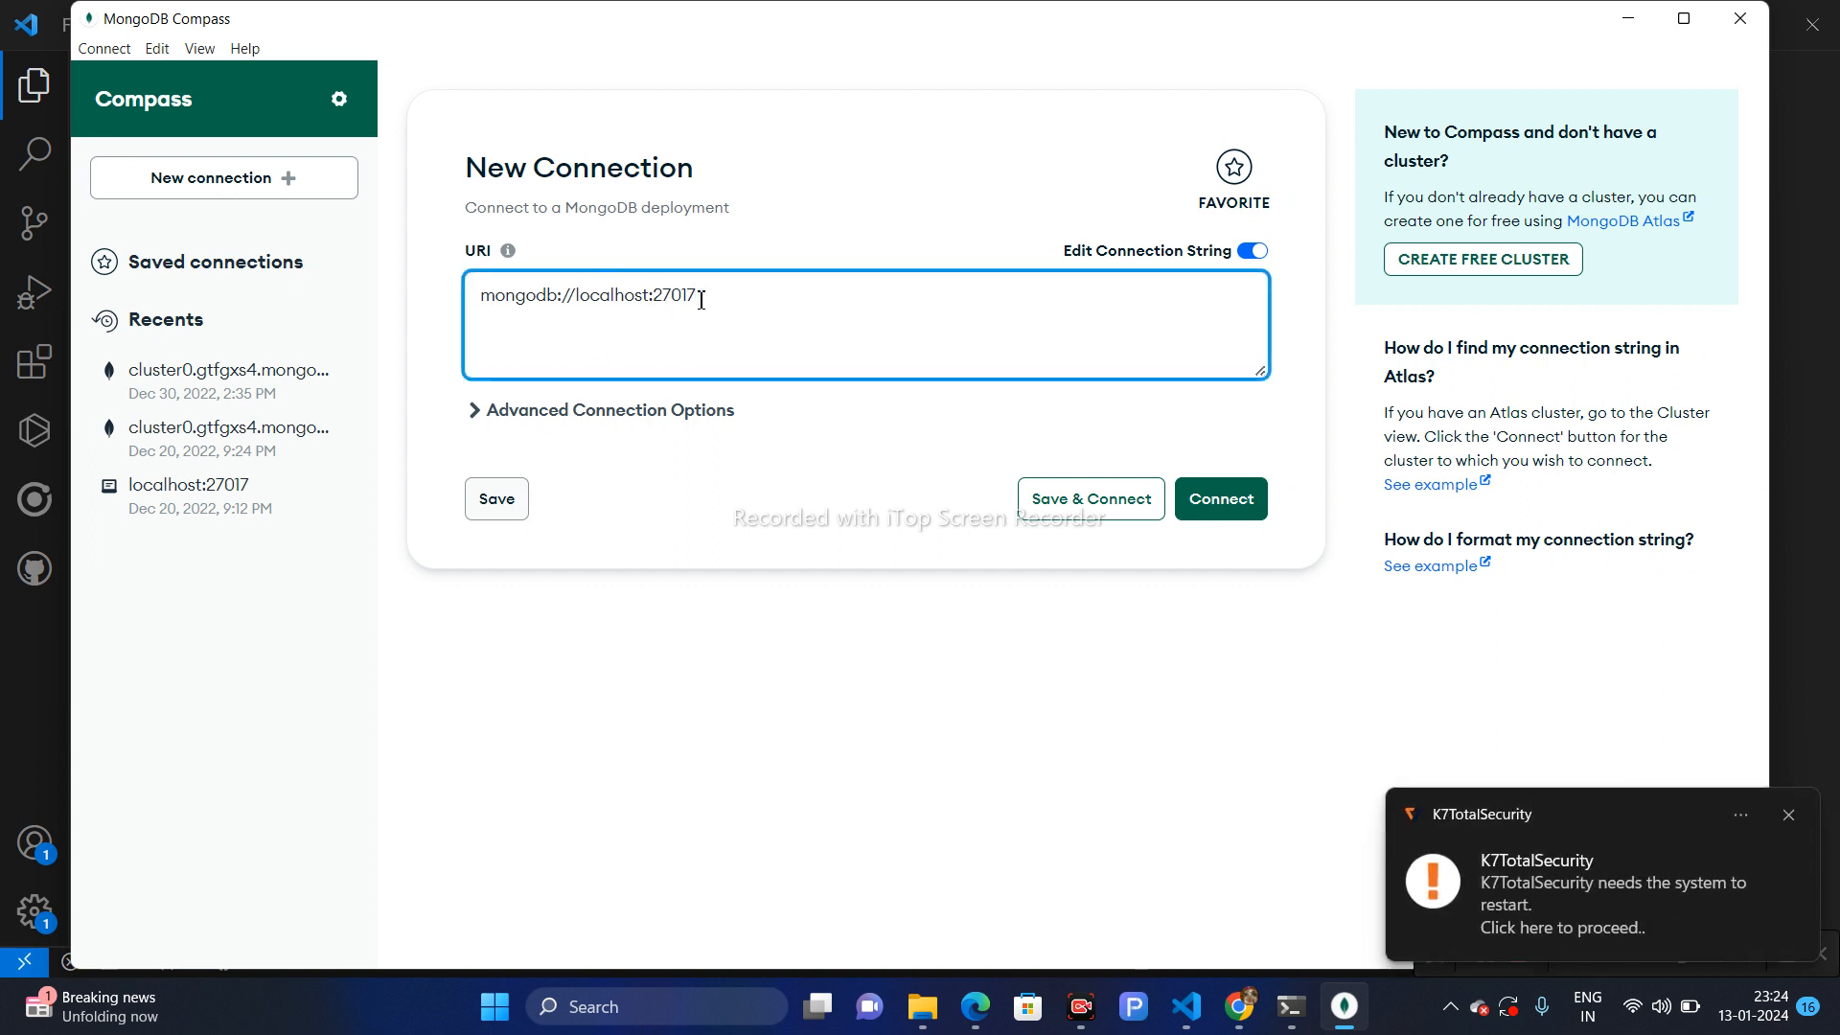
pyautogui.click(1788, 821)
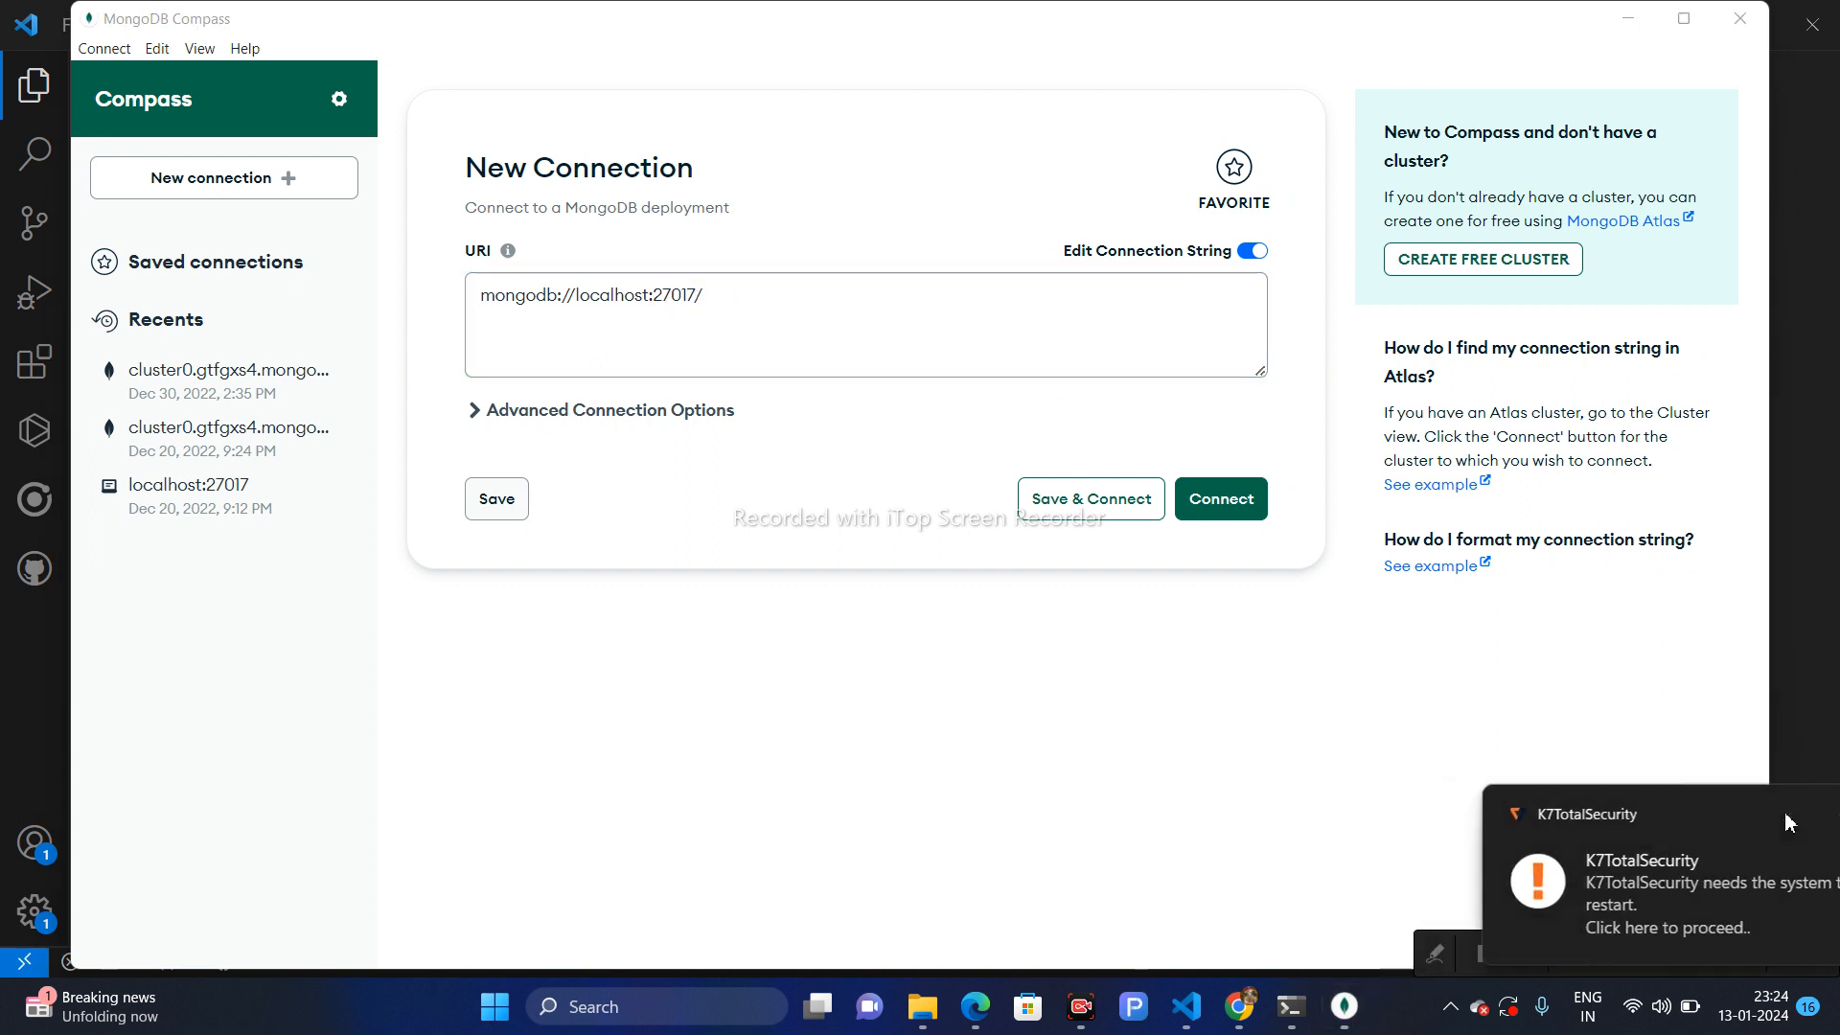
pyautogui.press('BackSpace')
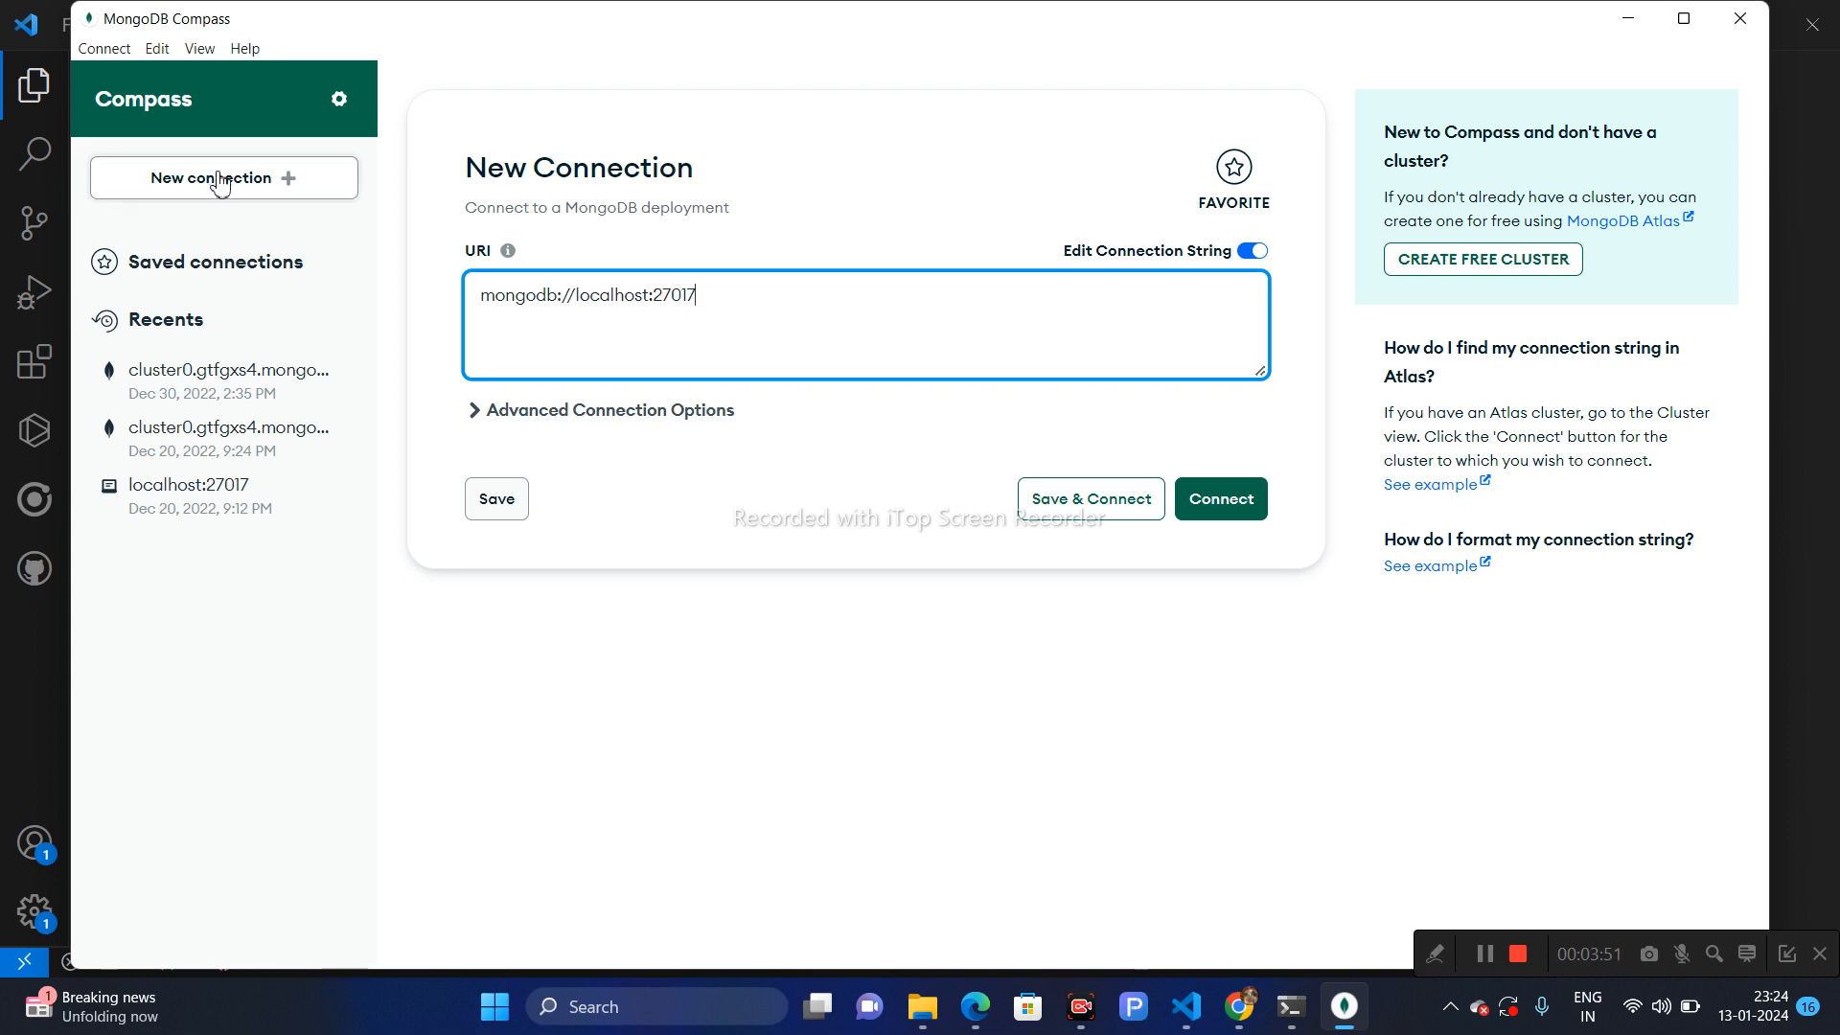
pyautogui.click(1217, 511)
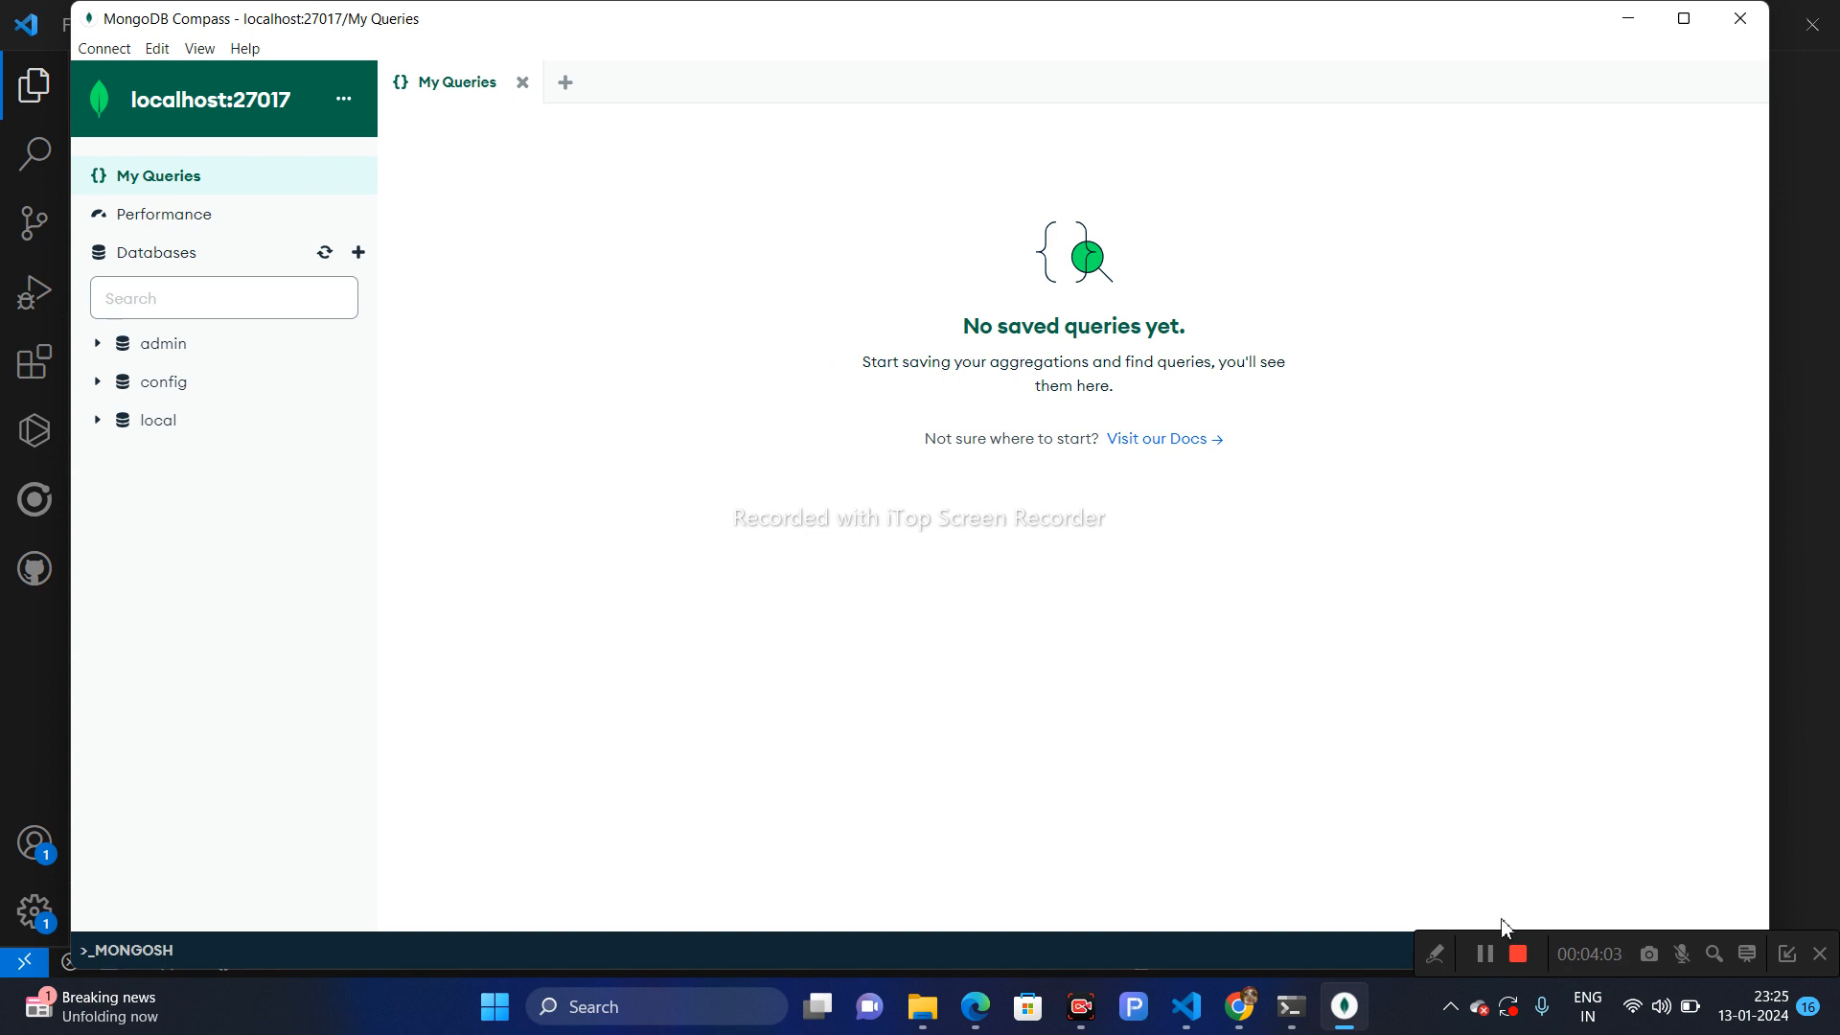
# - Disconnect from the localhost:27017 server
pyautogui.click(1493, 956)
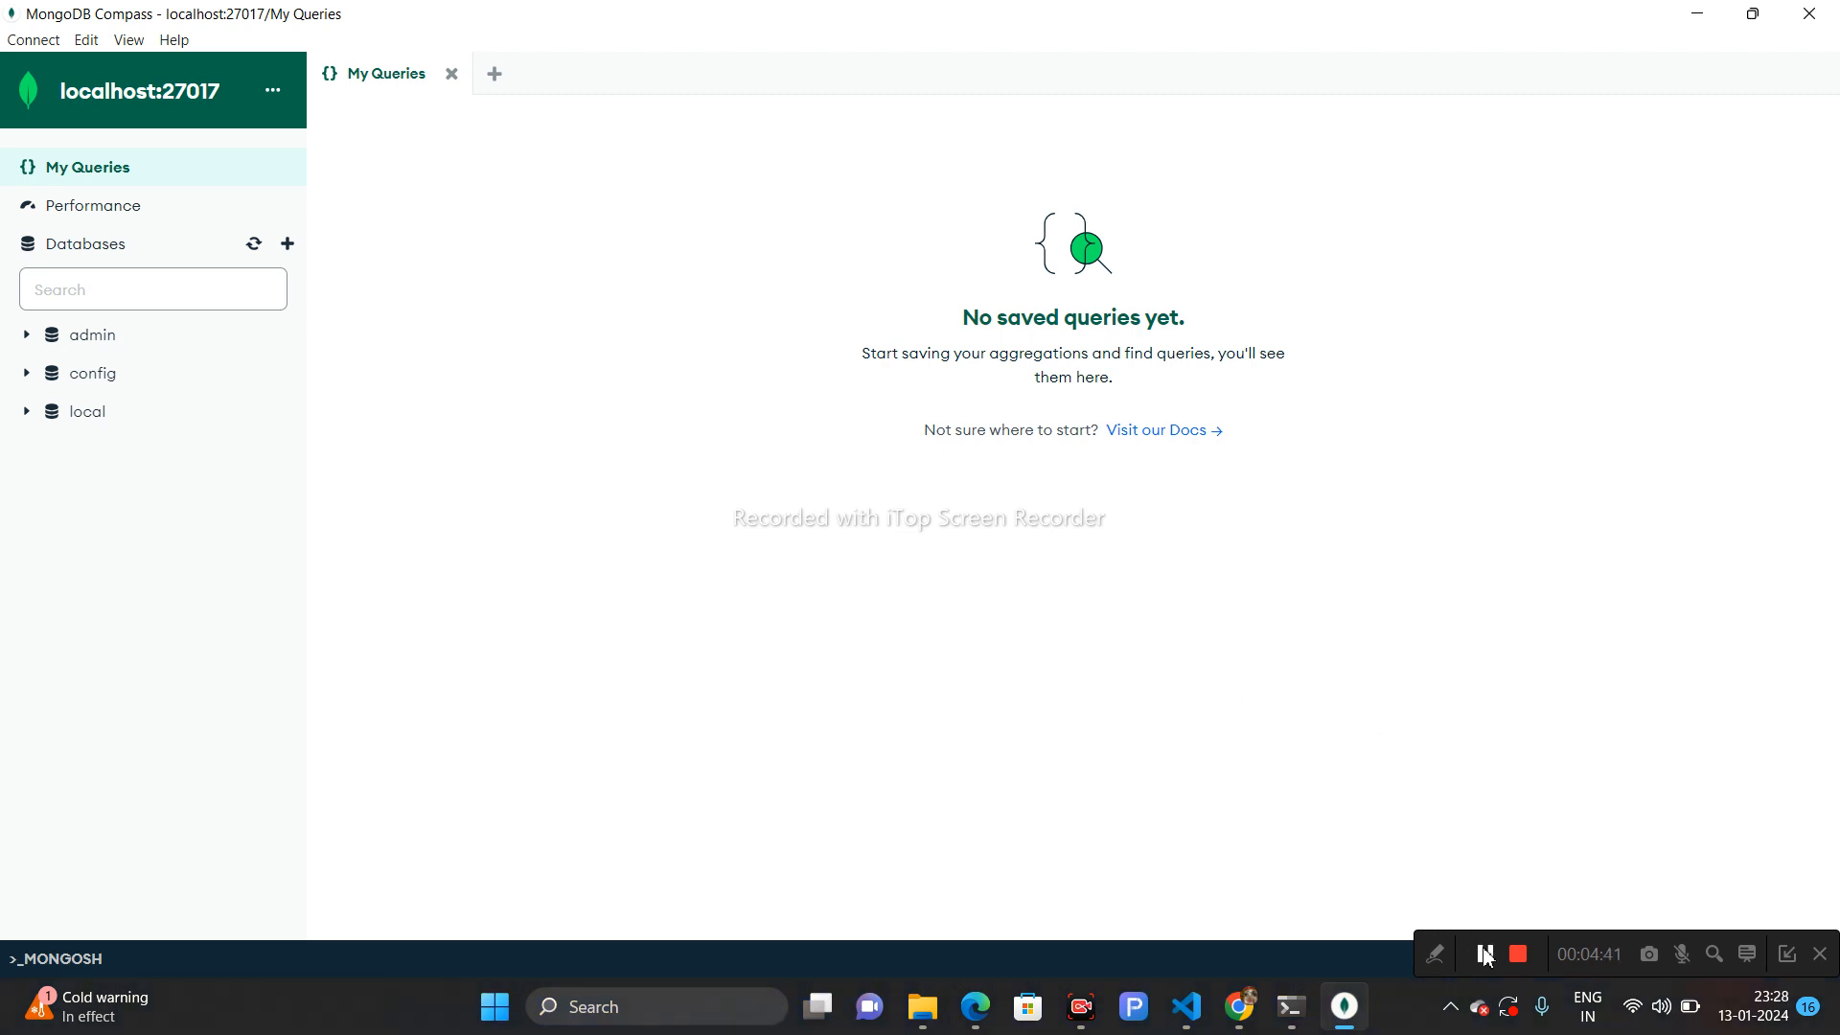
pyautogui.click(34, 40)
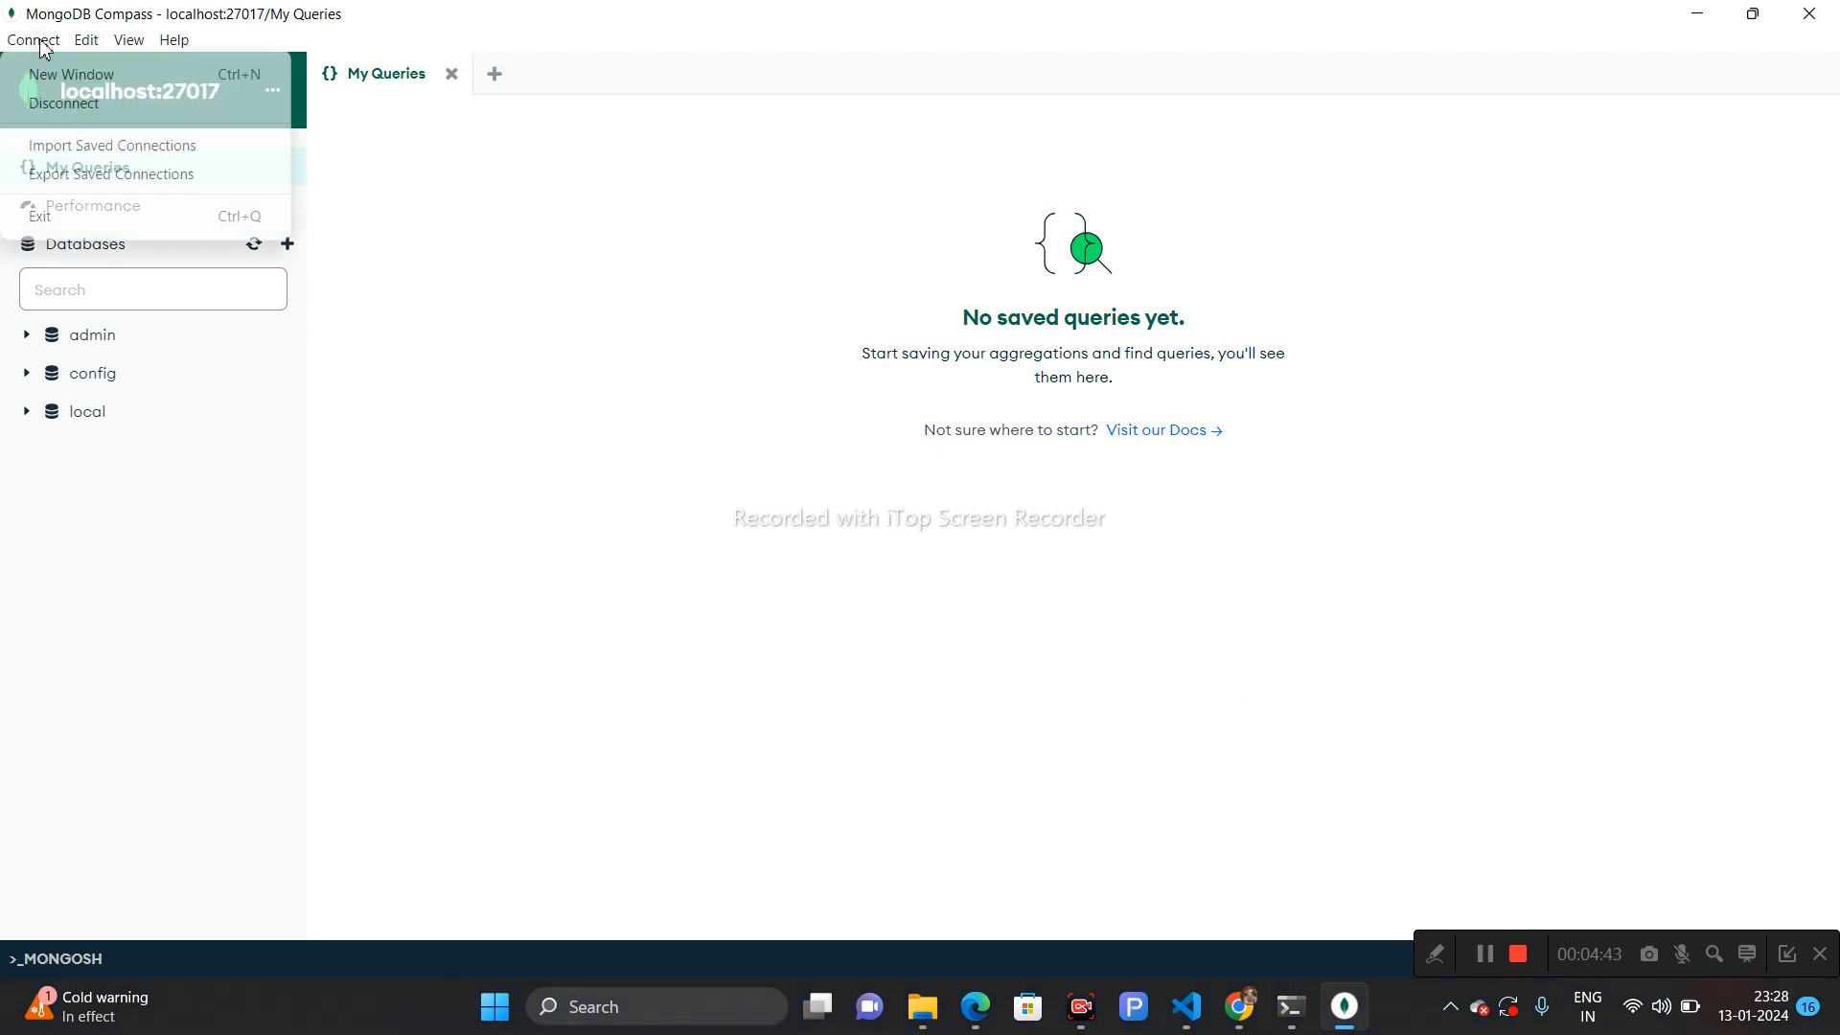
pyautogui.click(72, 113)
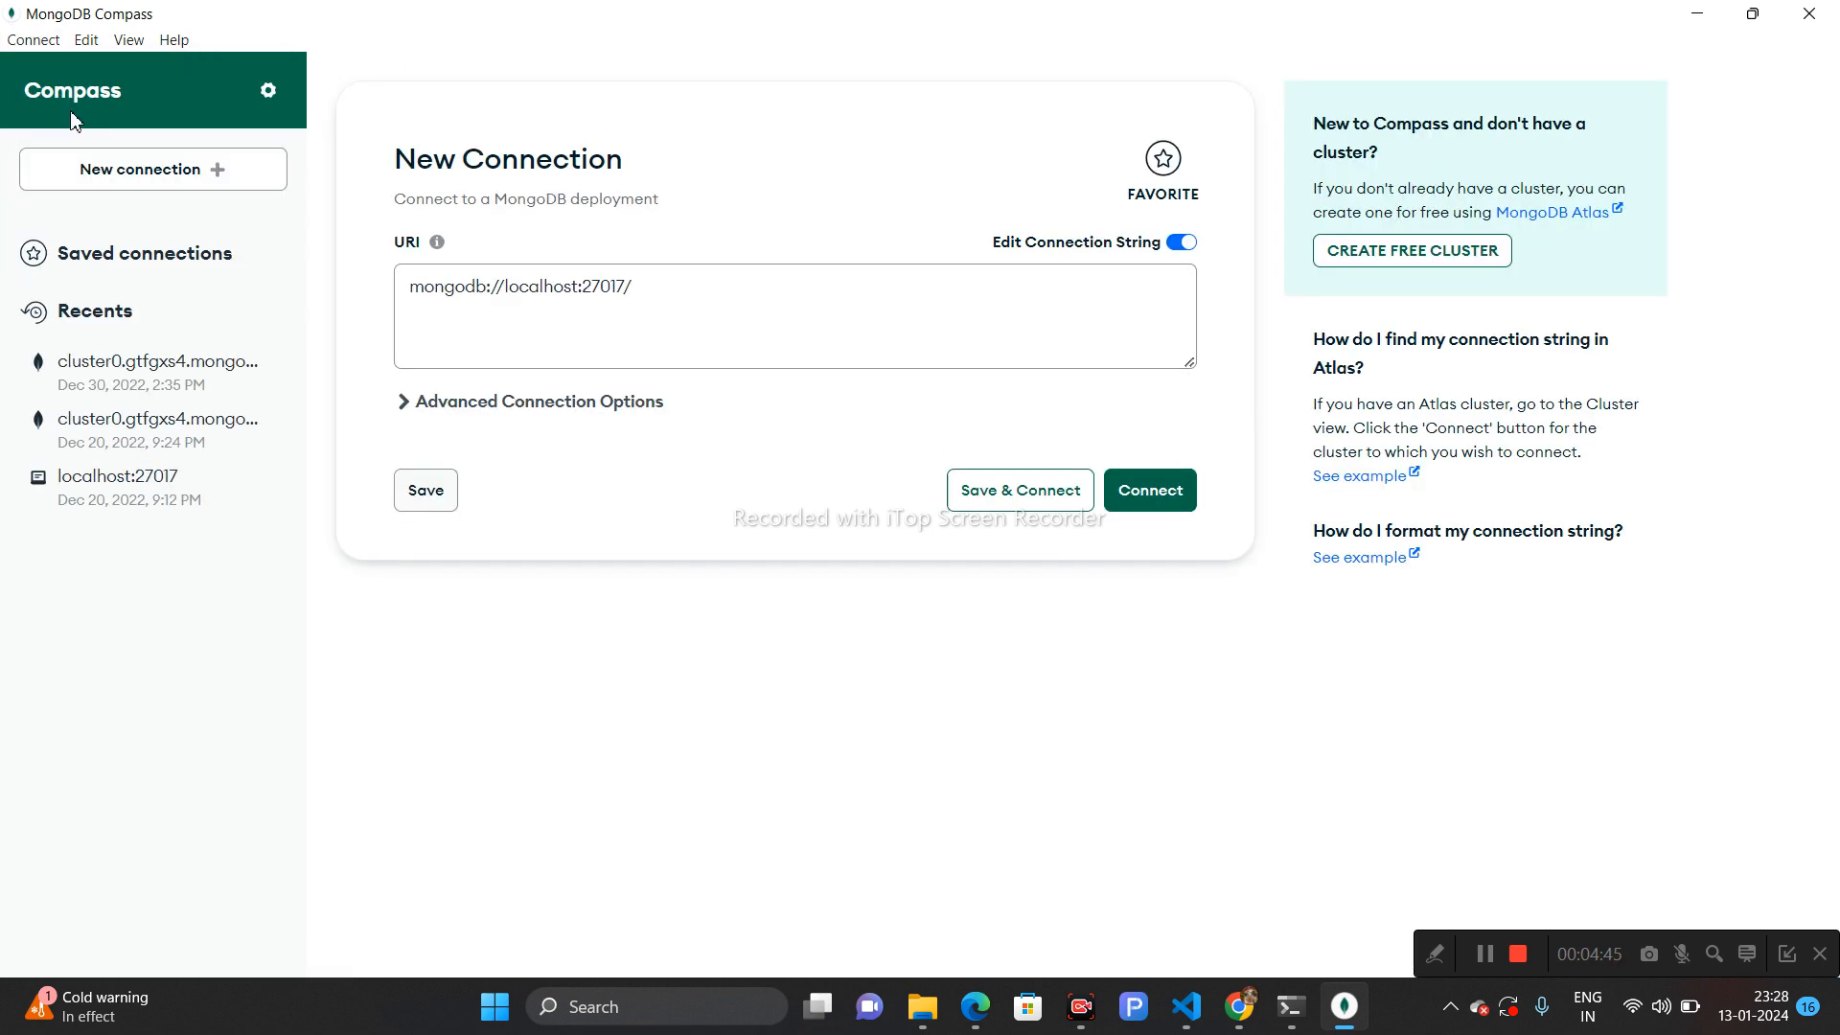
# - Reconnect to the server using the mongodb://localhost:27017 connection string
pyautogui.click(625, 290)
pyautogui.moveTo(625, 290); pyautogui.dragTo(379, 307)
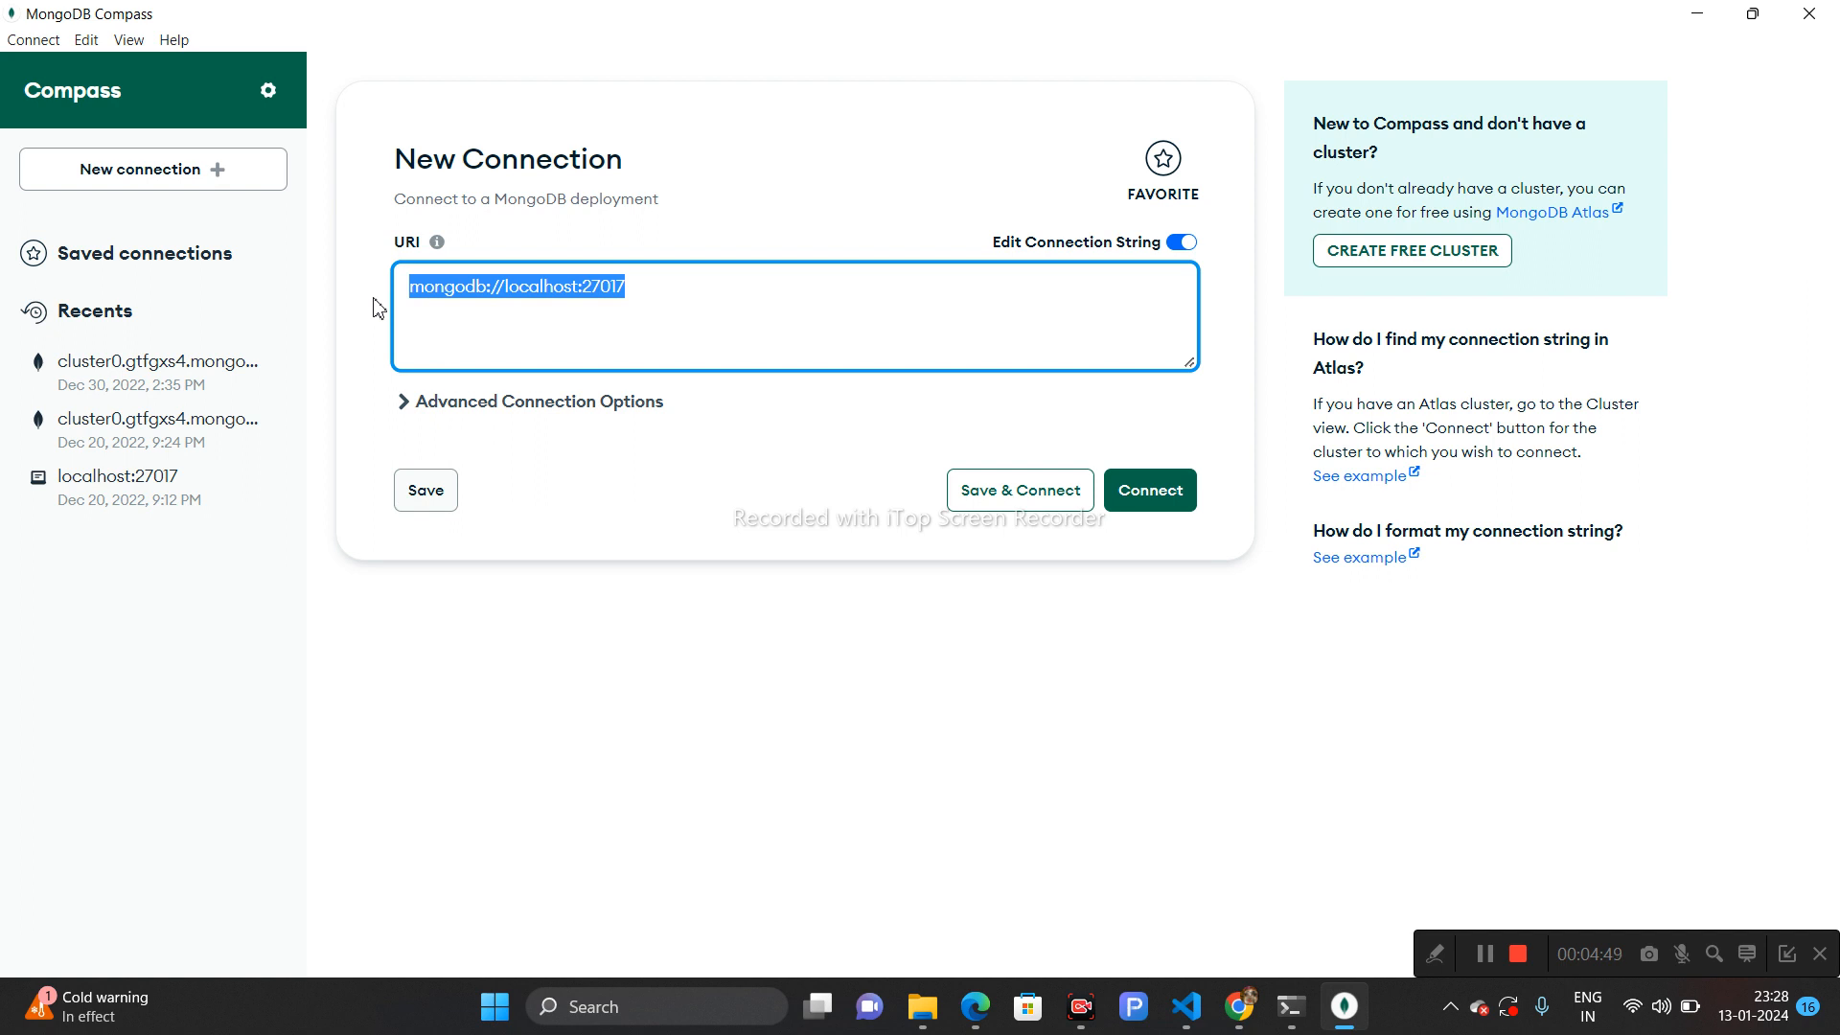
pyautogui.click(637, 334)
pyautogui.click(1151, 496)
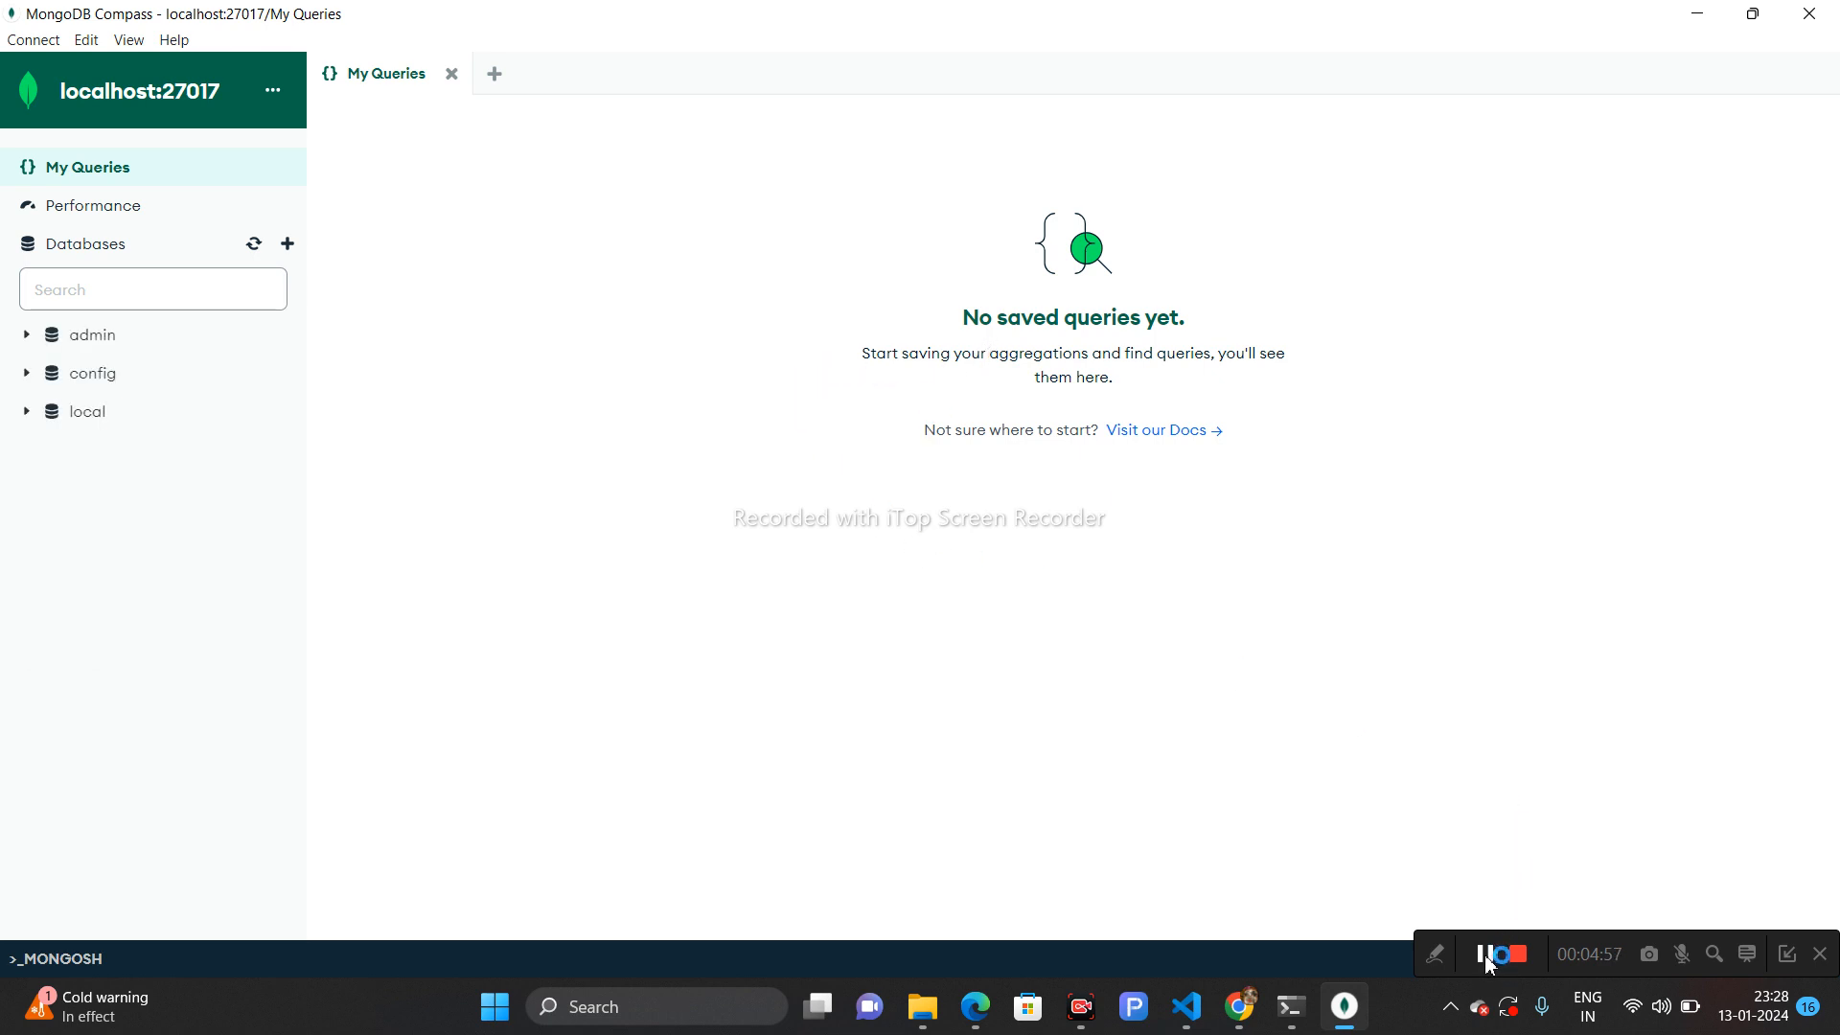
# - Create a database named CODING with a collection named course
pyautogui.click(289, 245)
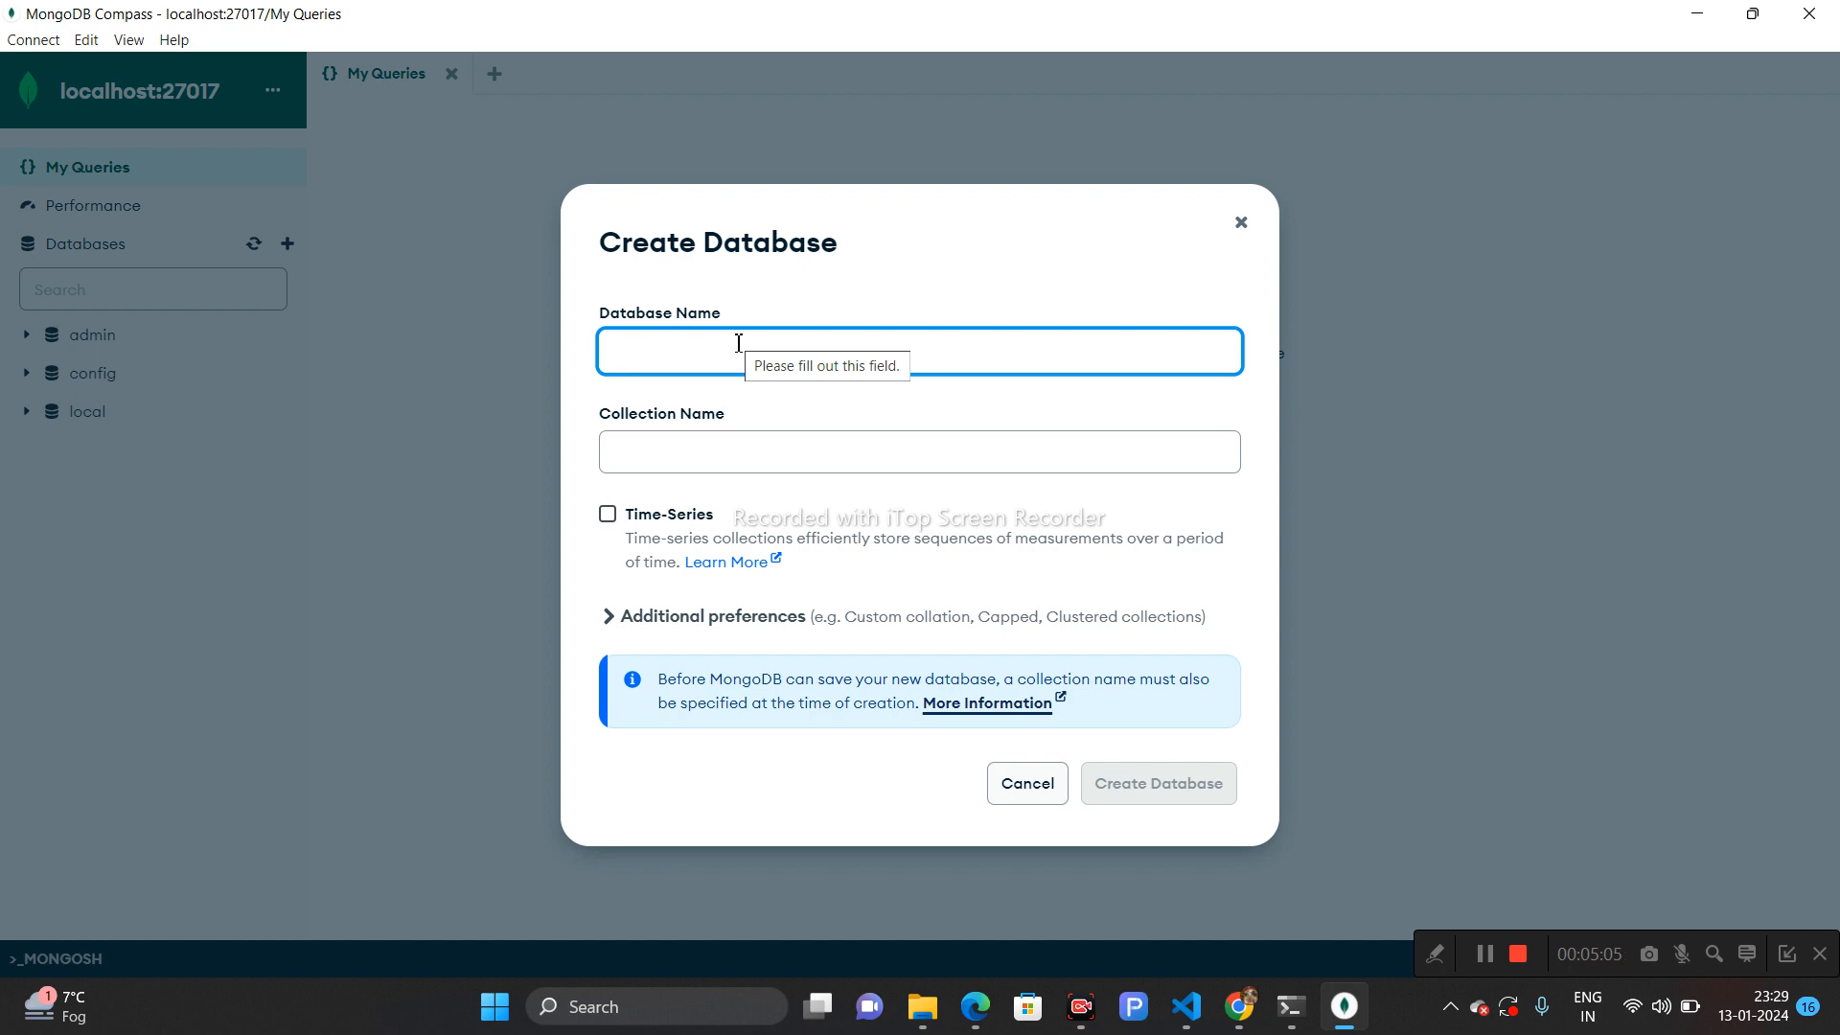
pyautogui.write('CODING')
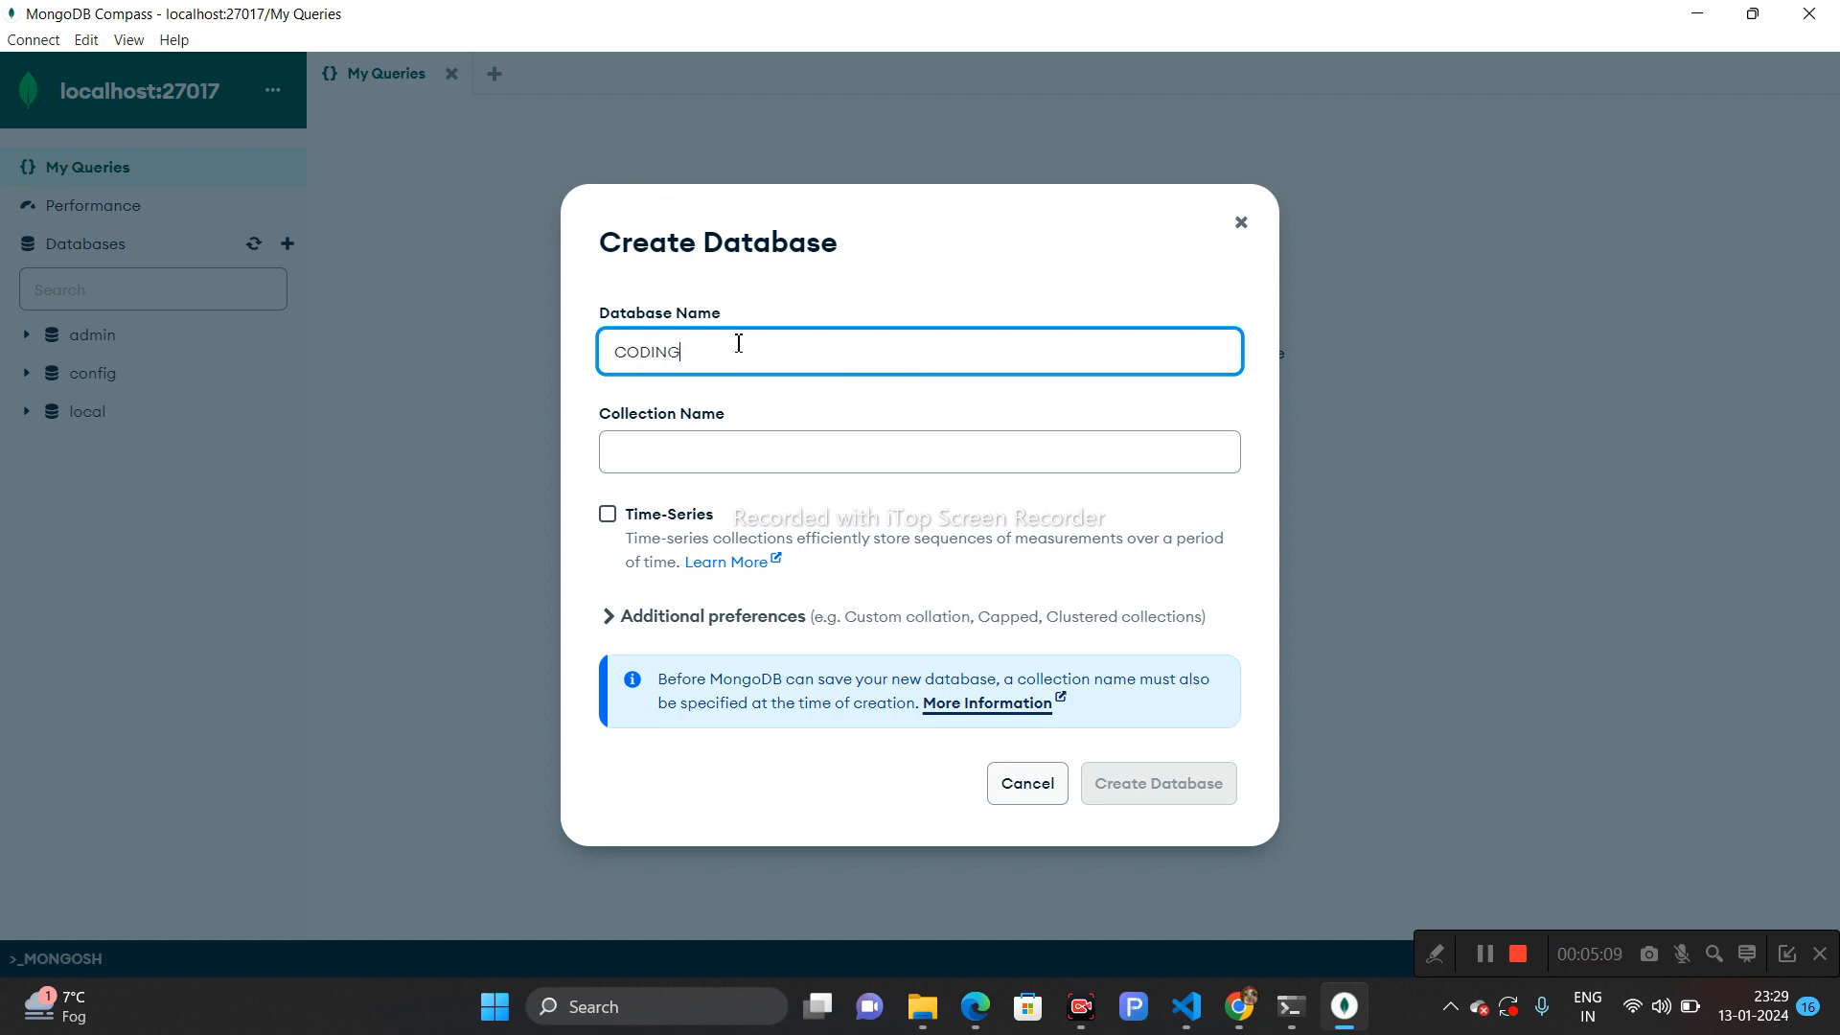
pyautogui.click(721, 454)
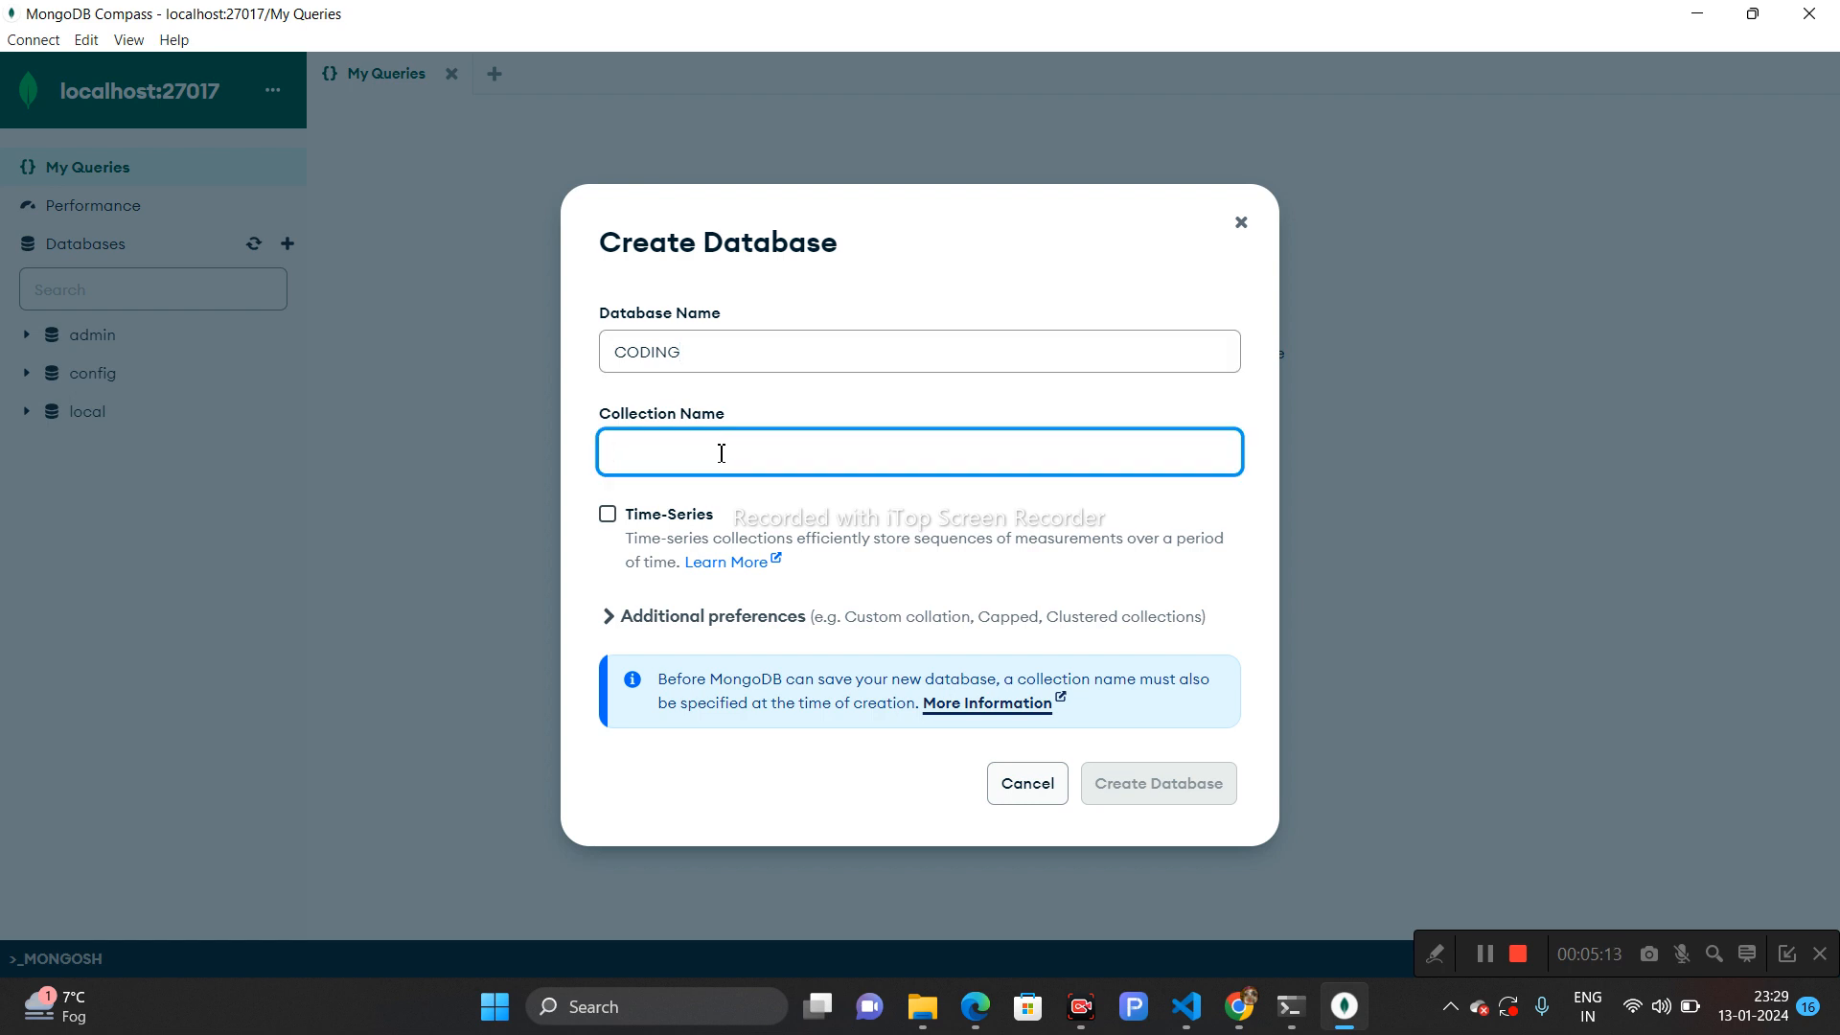
pyautogui.write('course')
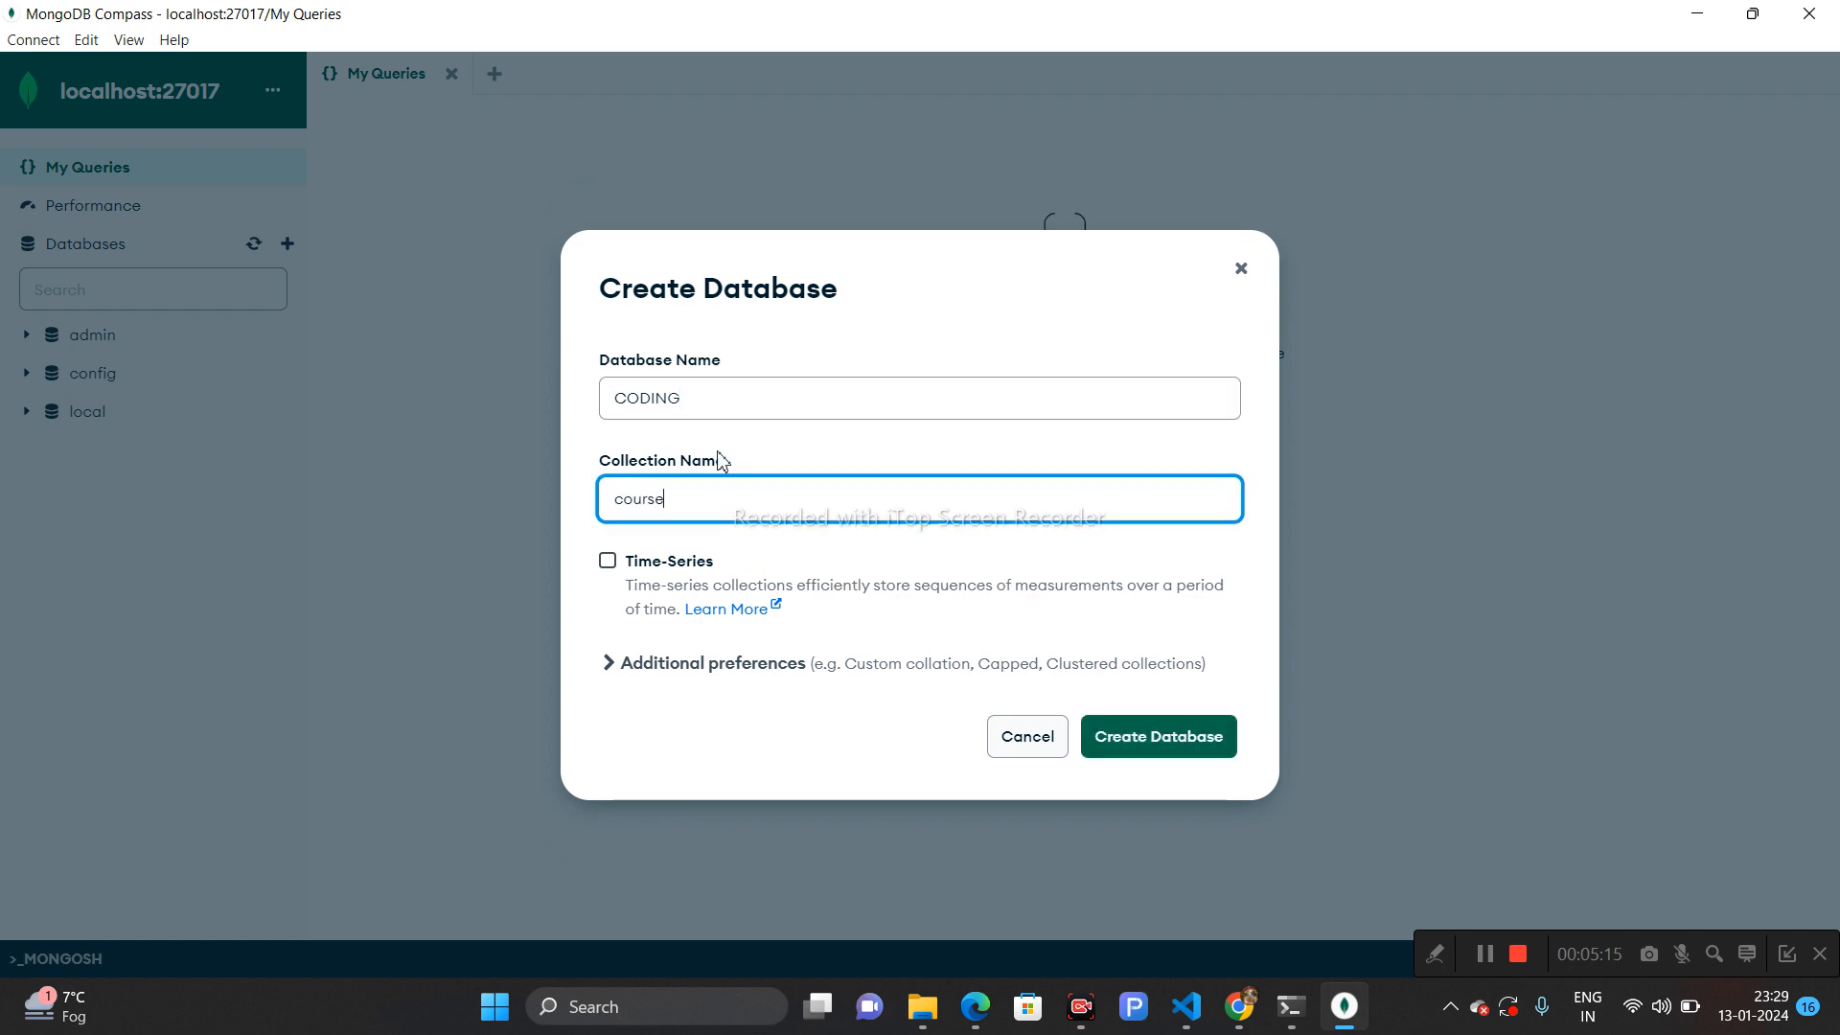
pyautogui.click(1177, 738)
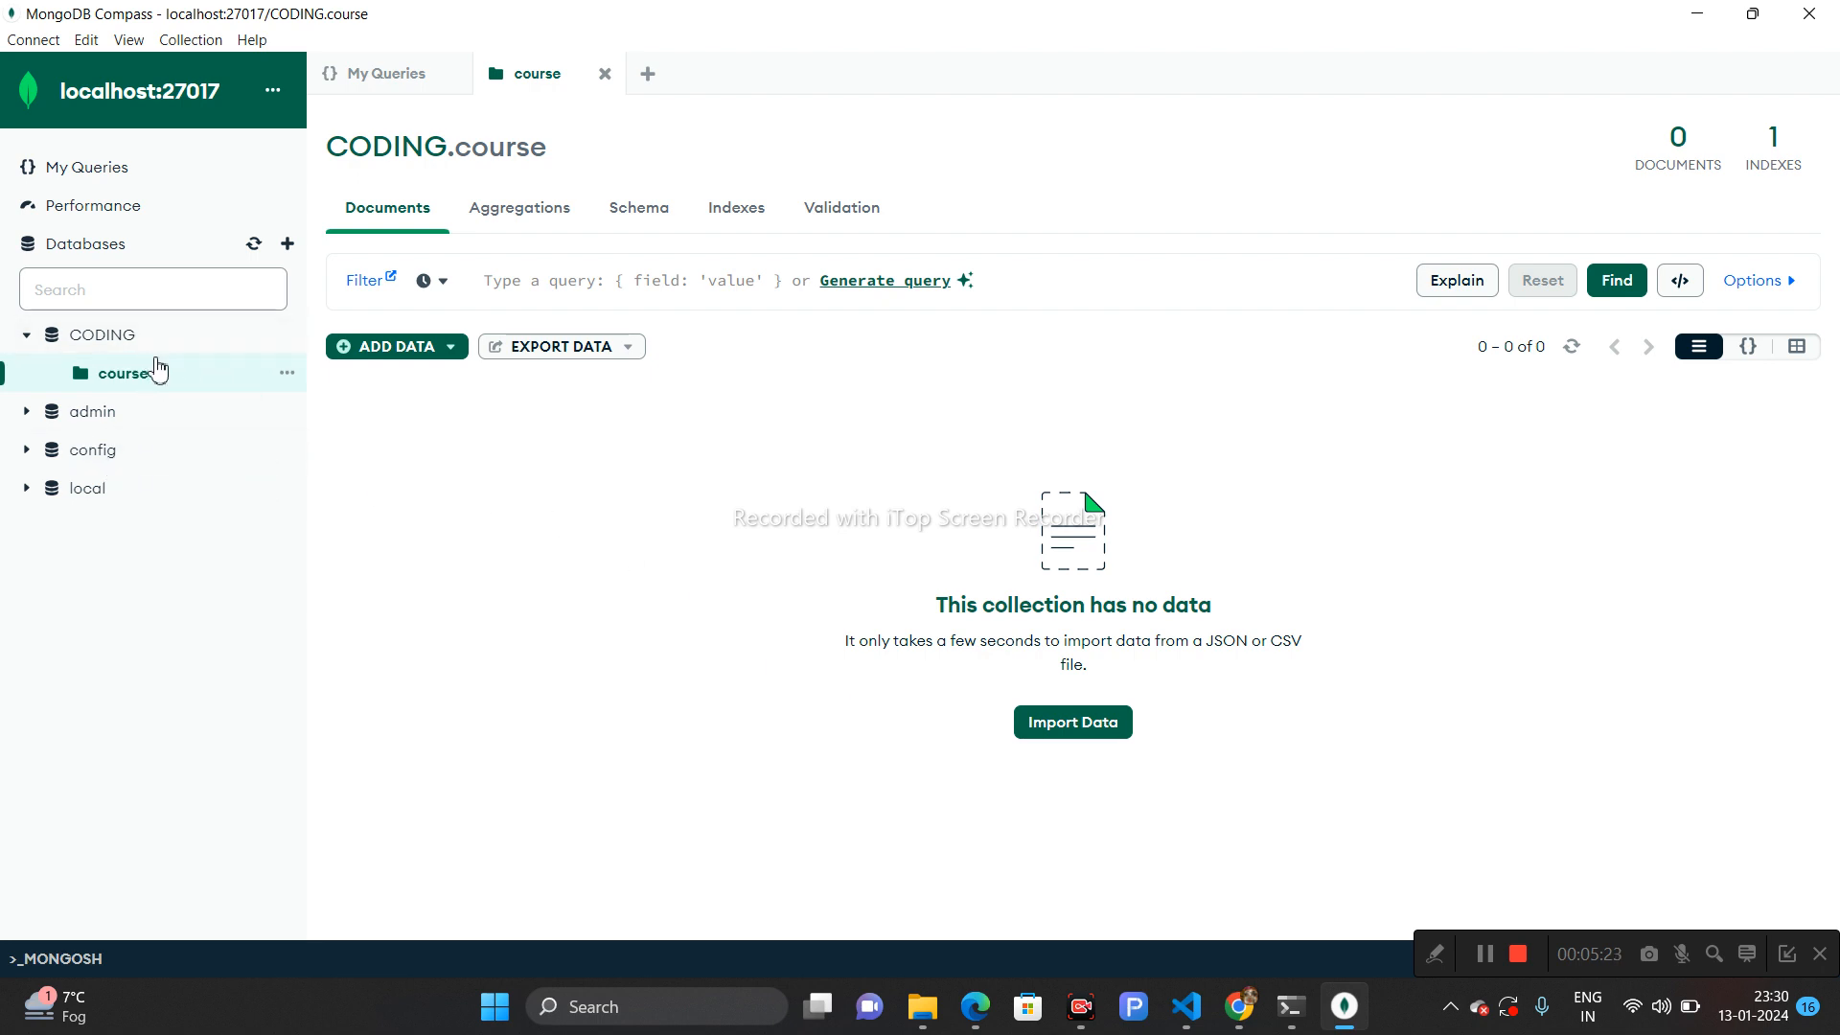
pyautogui.click(422, 353)
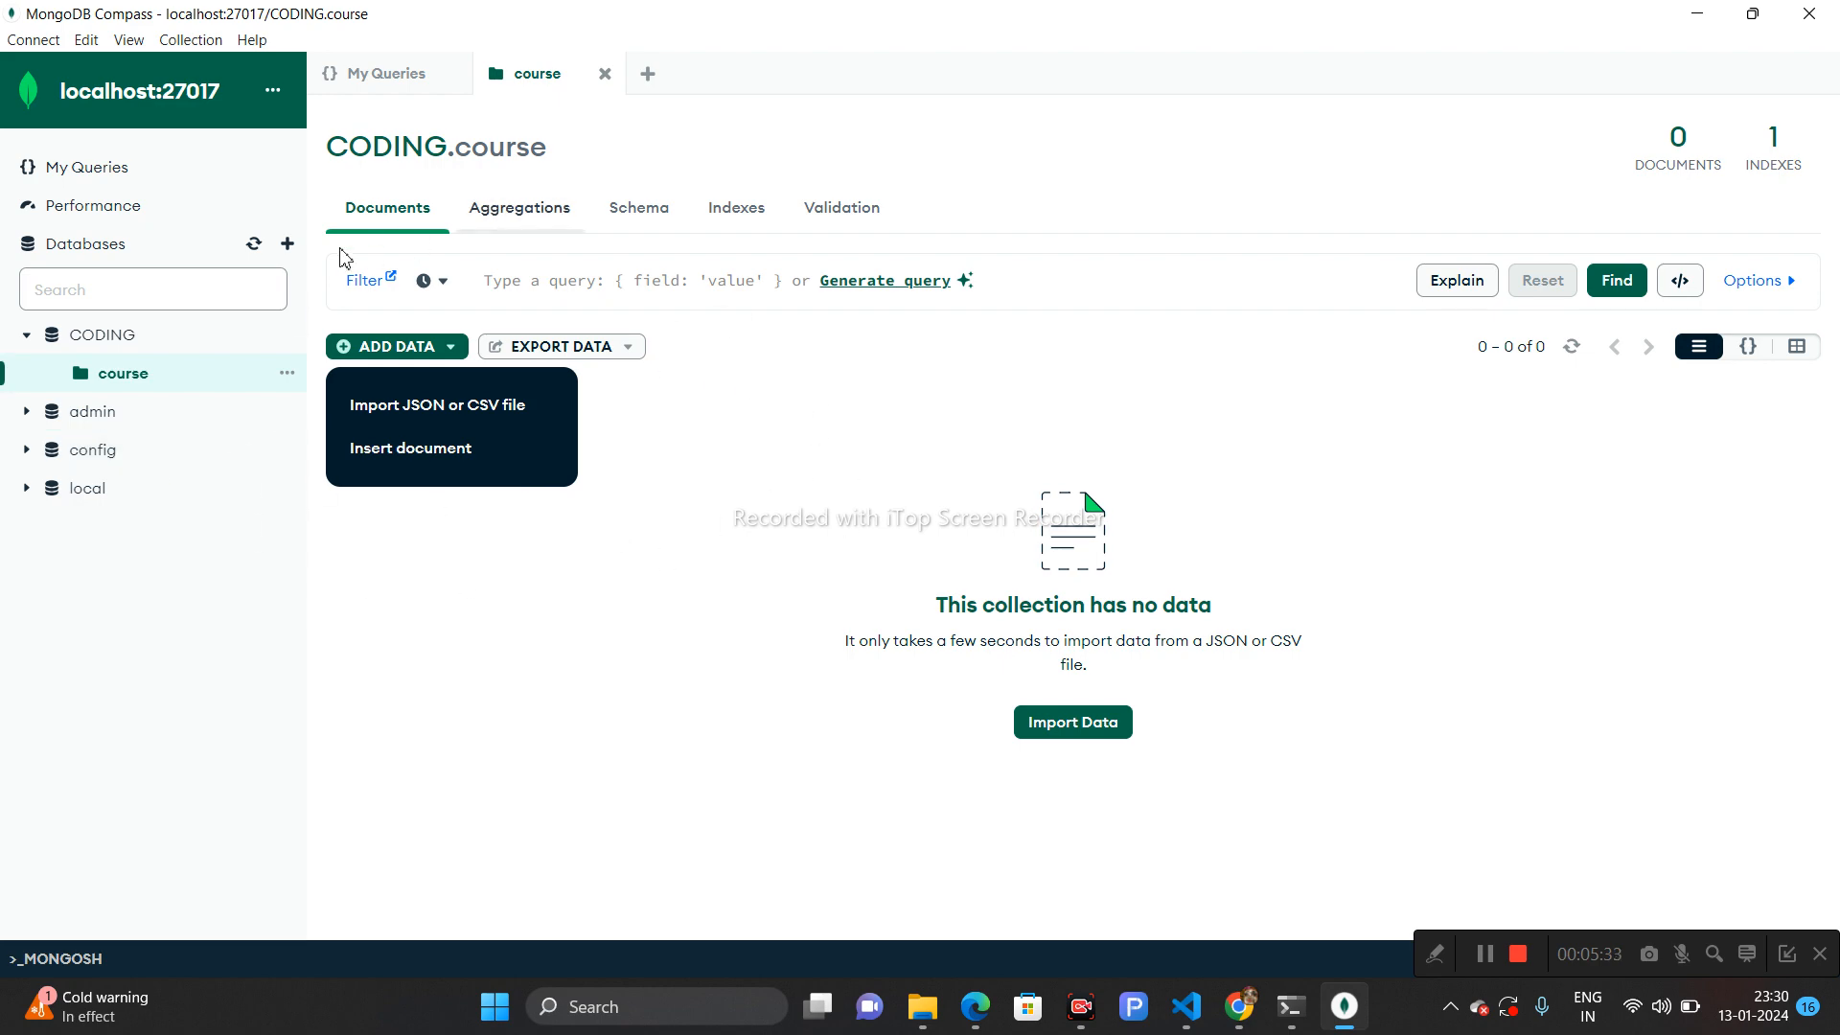
pyautogui.click(286, 243)
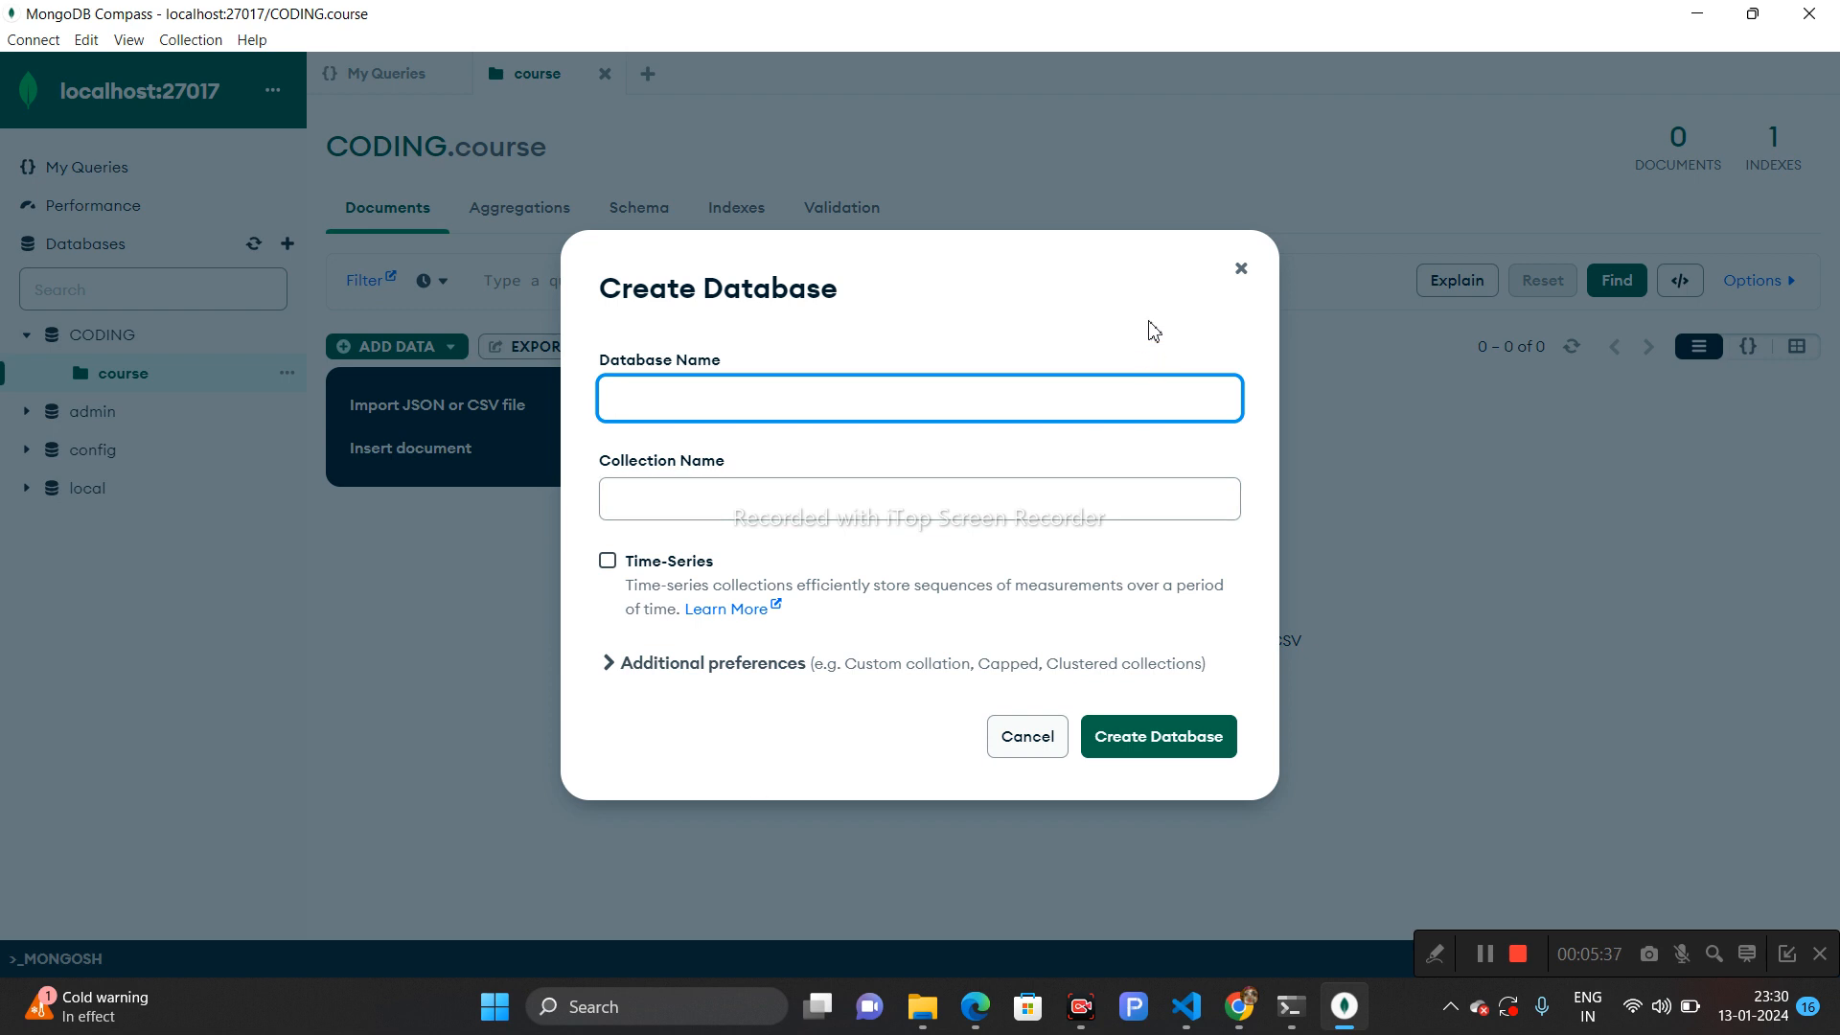
pyautogui.click(1250, 275)
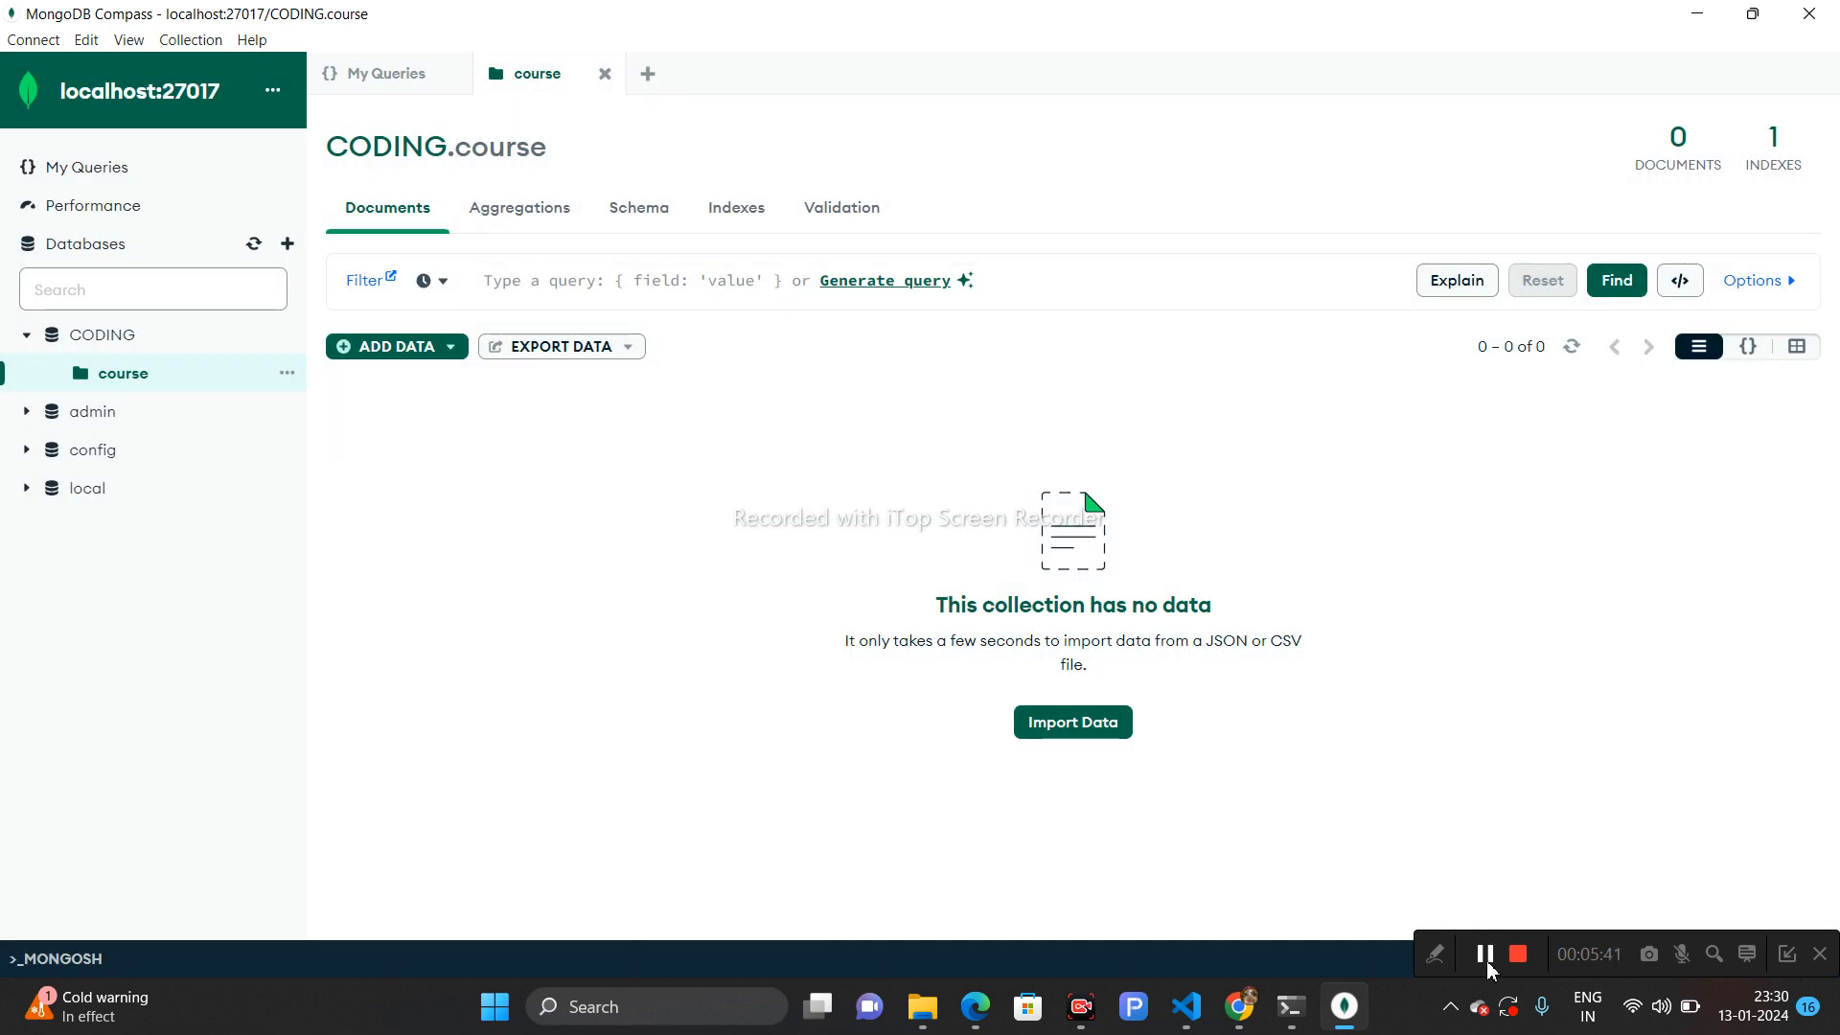
# - Open the Insert Document editor for the course collection and add a "name" field with value "RAM"
pyautogui.click(431, 358)
pyautogui.click(439, 452)
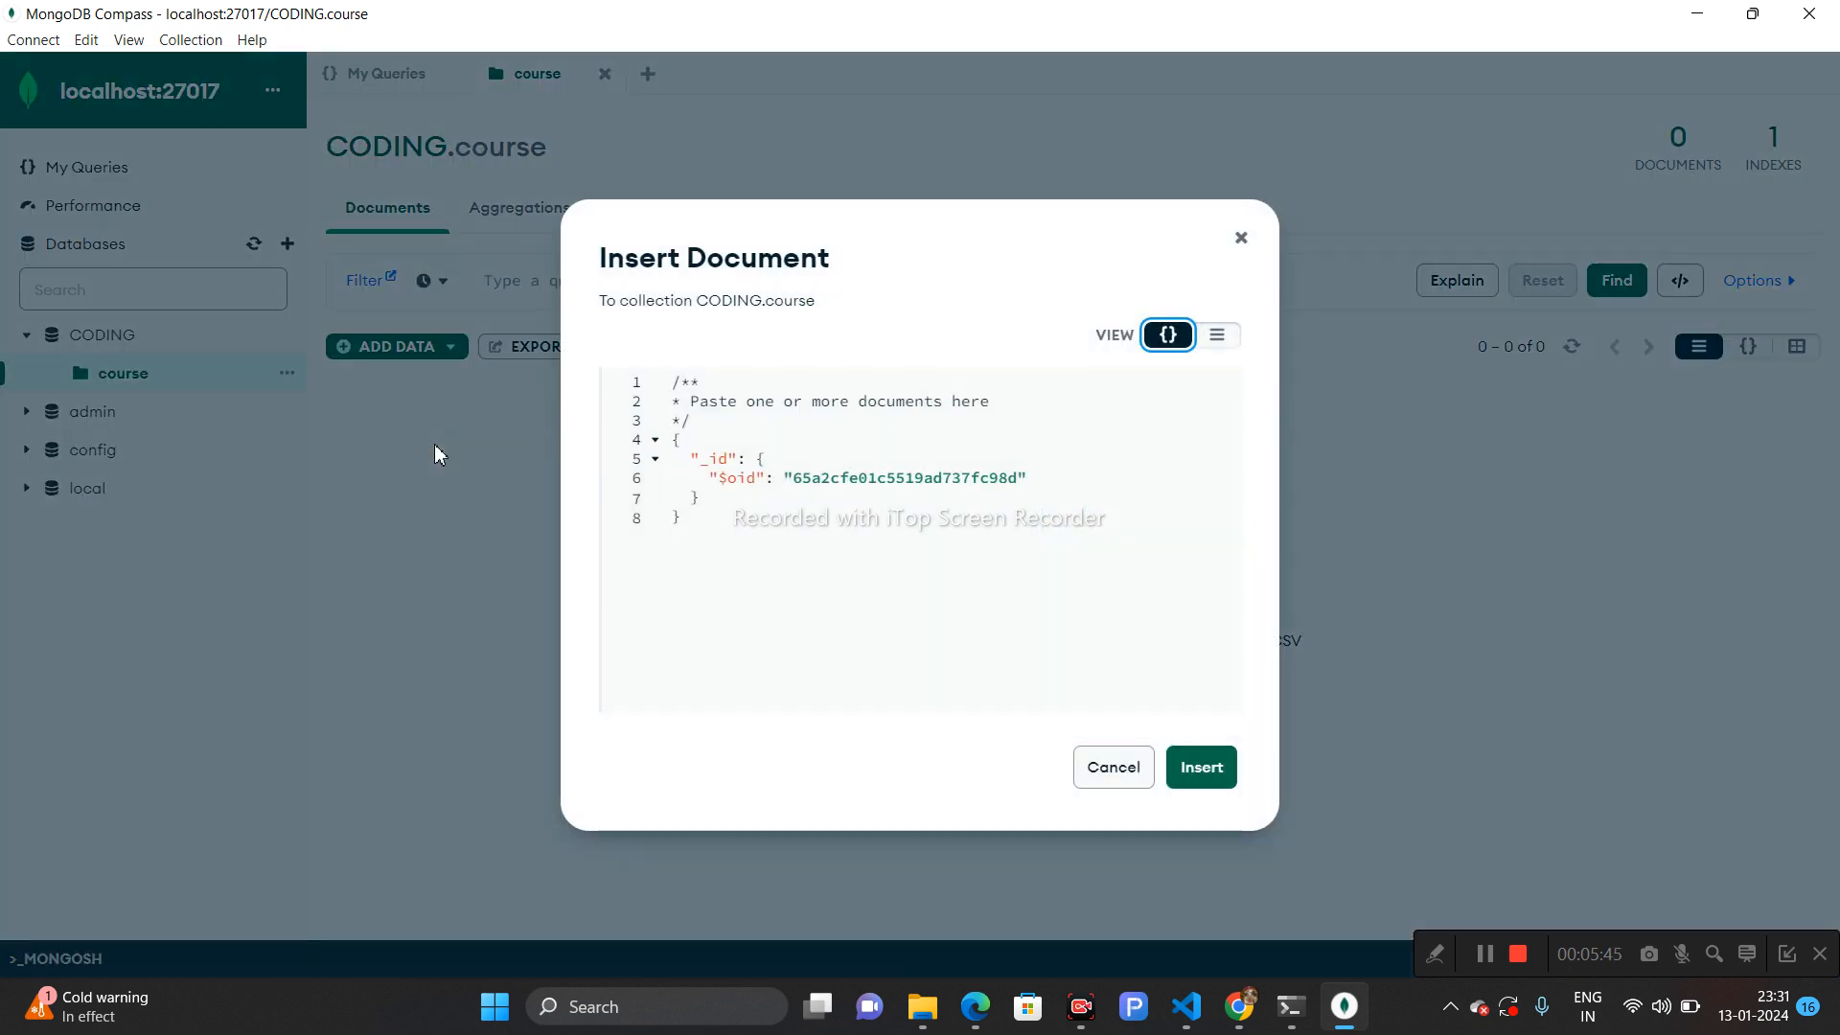
pyautogui.click(725, 509)
pyautogui.moveTo(726, 509); pyautogui.dragTo(701, 467)
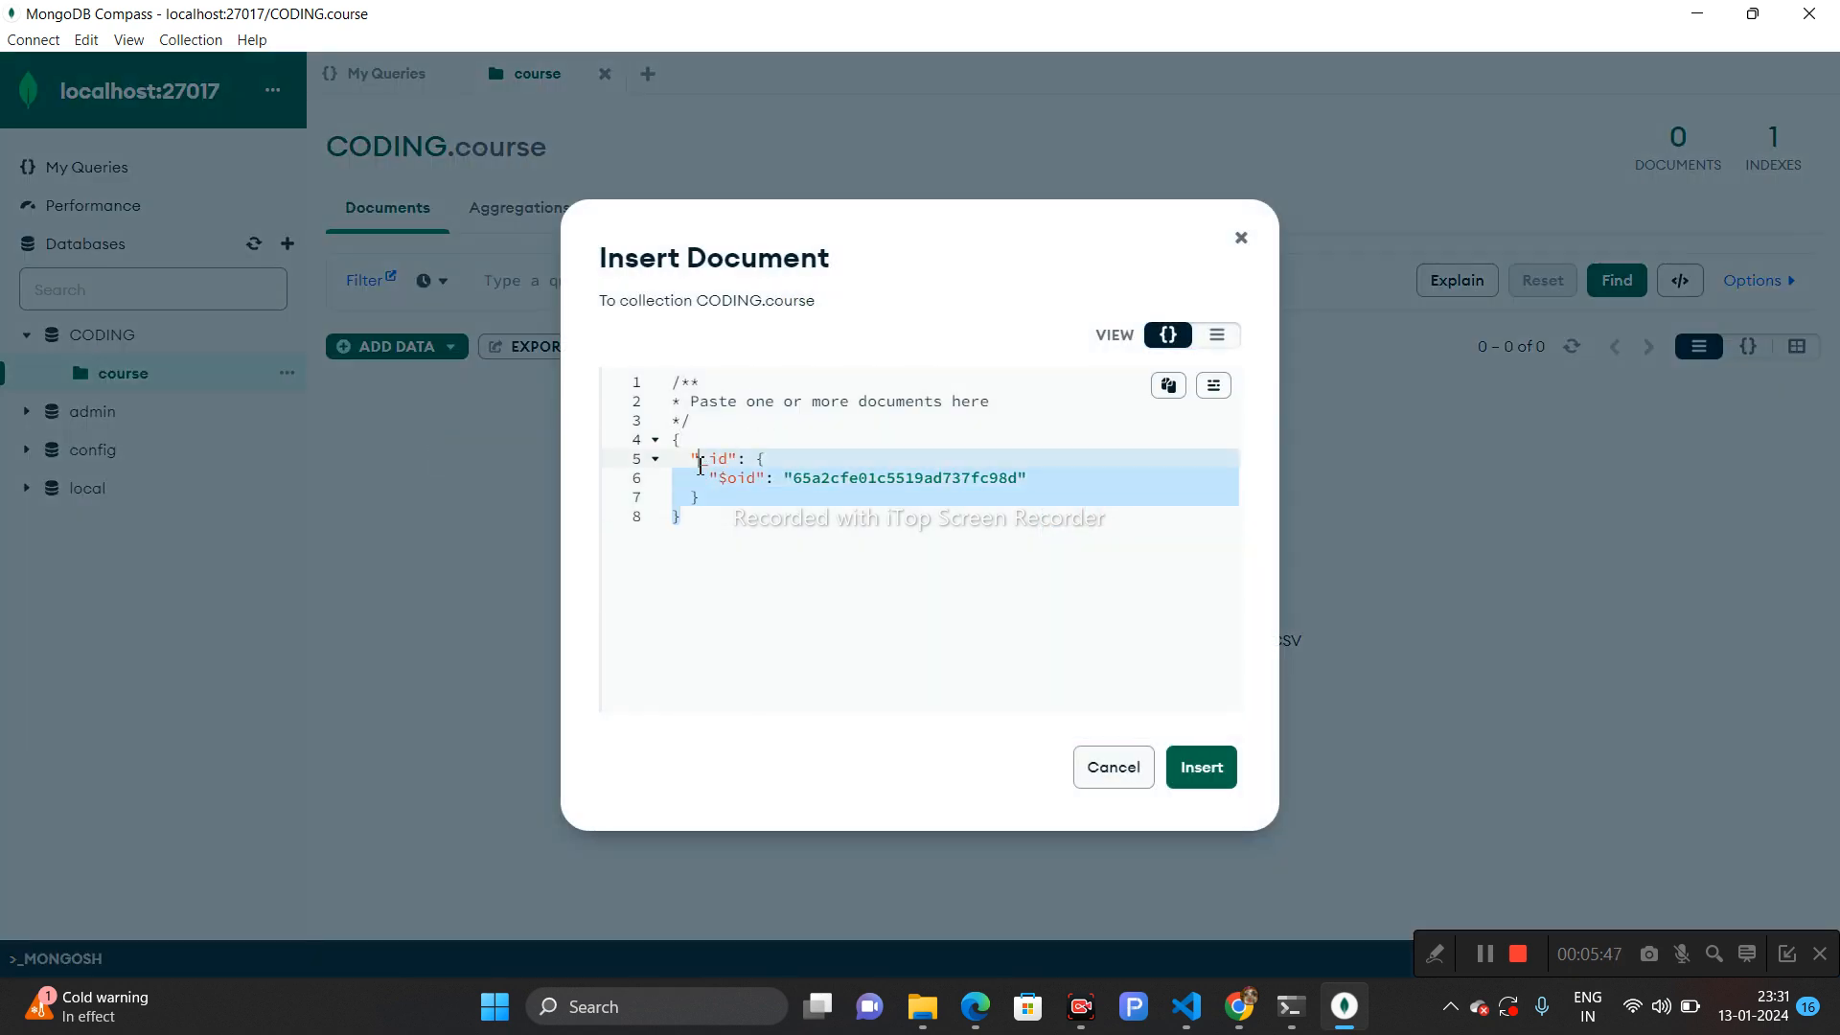
pyautogui.click(712, 496)
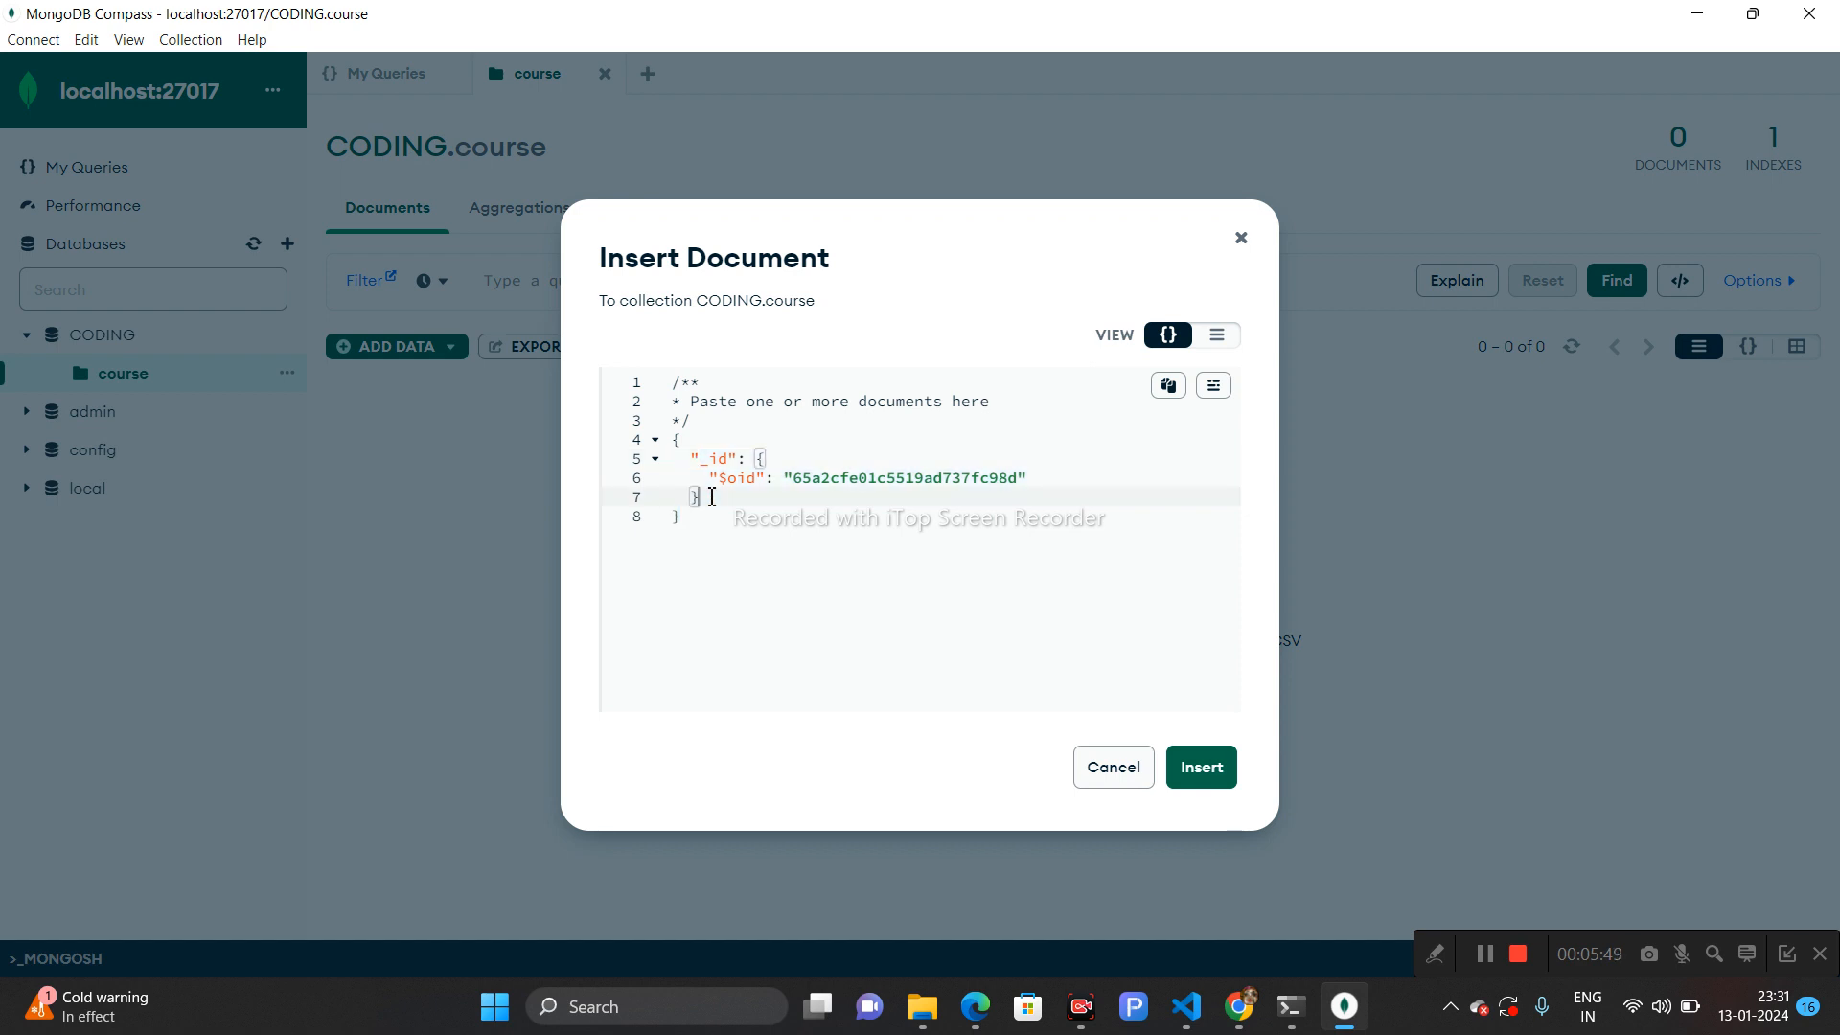
pyautogui.press('Return')
pyautogui.write('"')
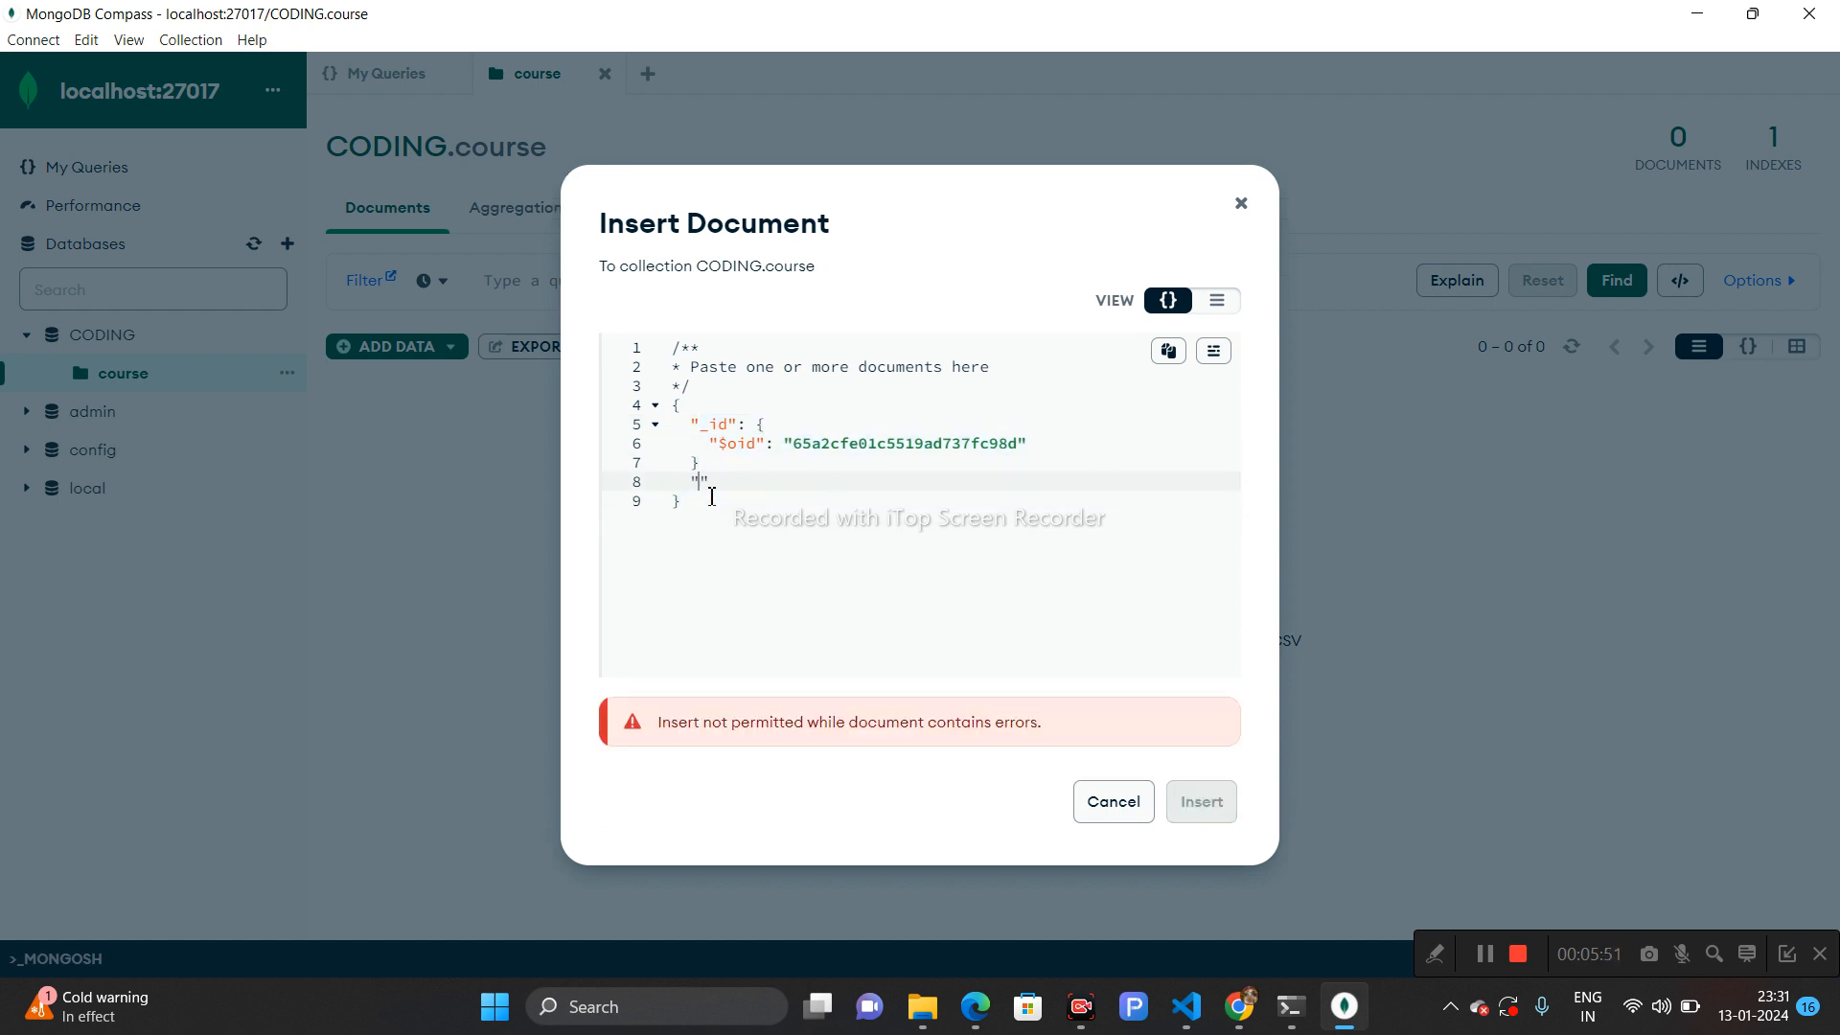
pyautogui.write('name":"RAM')
pyautogui.press('Right')
pyautogui.write(',')
pyautogui.press('Return')
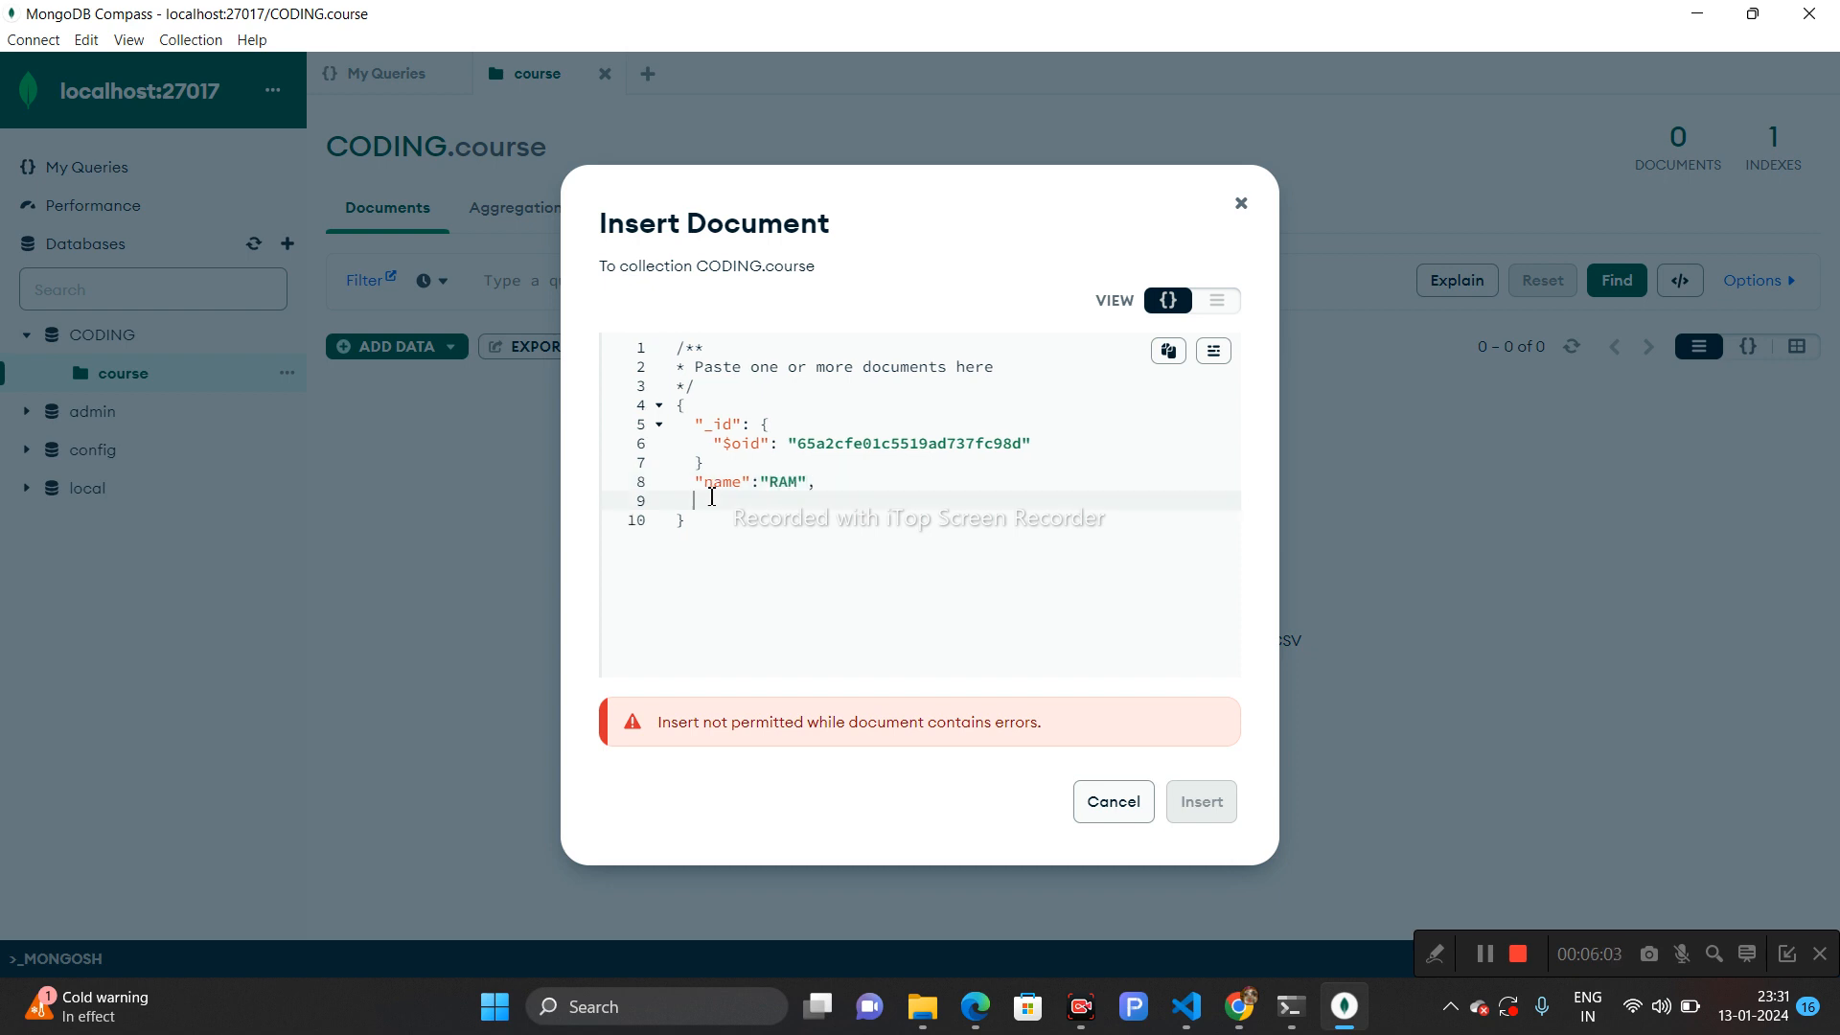
# - Add a "number" field with value 25888 to the document
pyautogui.write('"number":25888,')
pyautogui.press('Return')
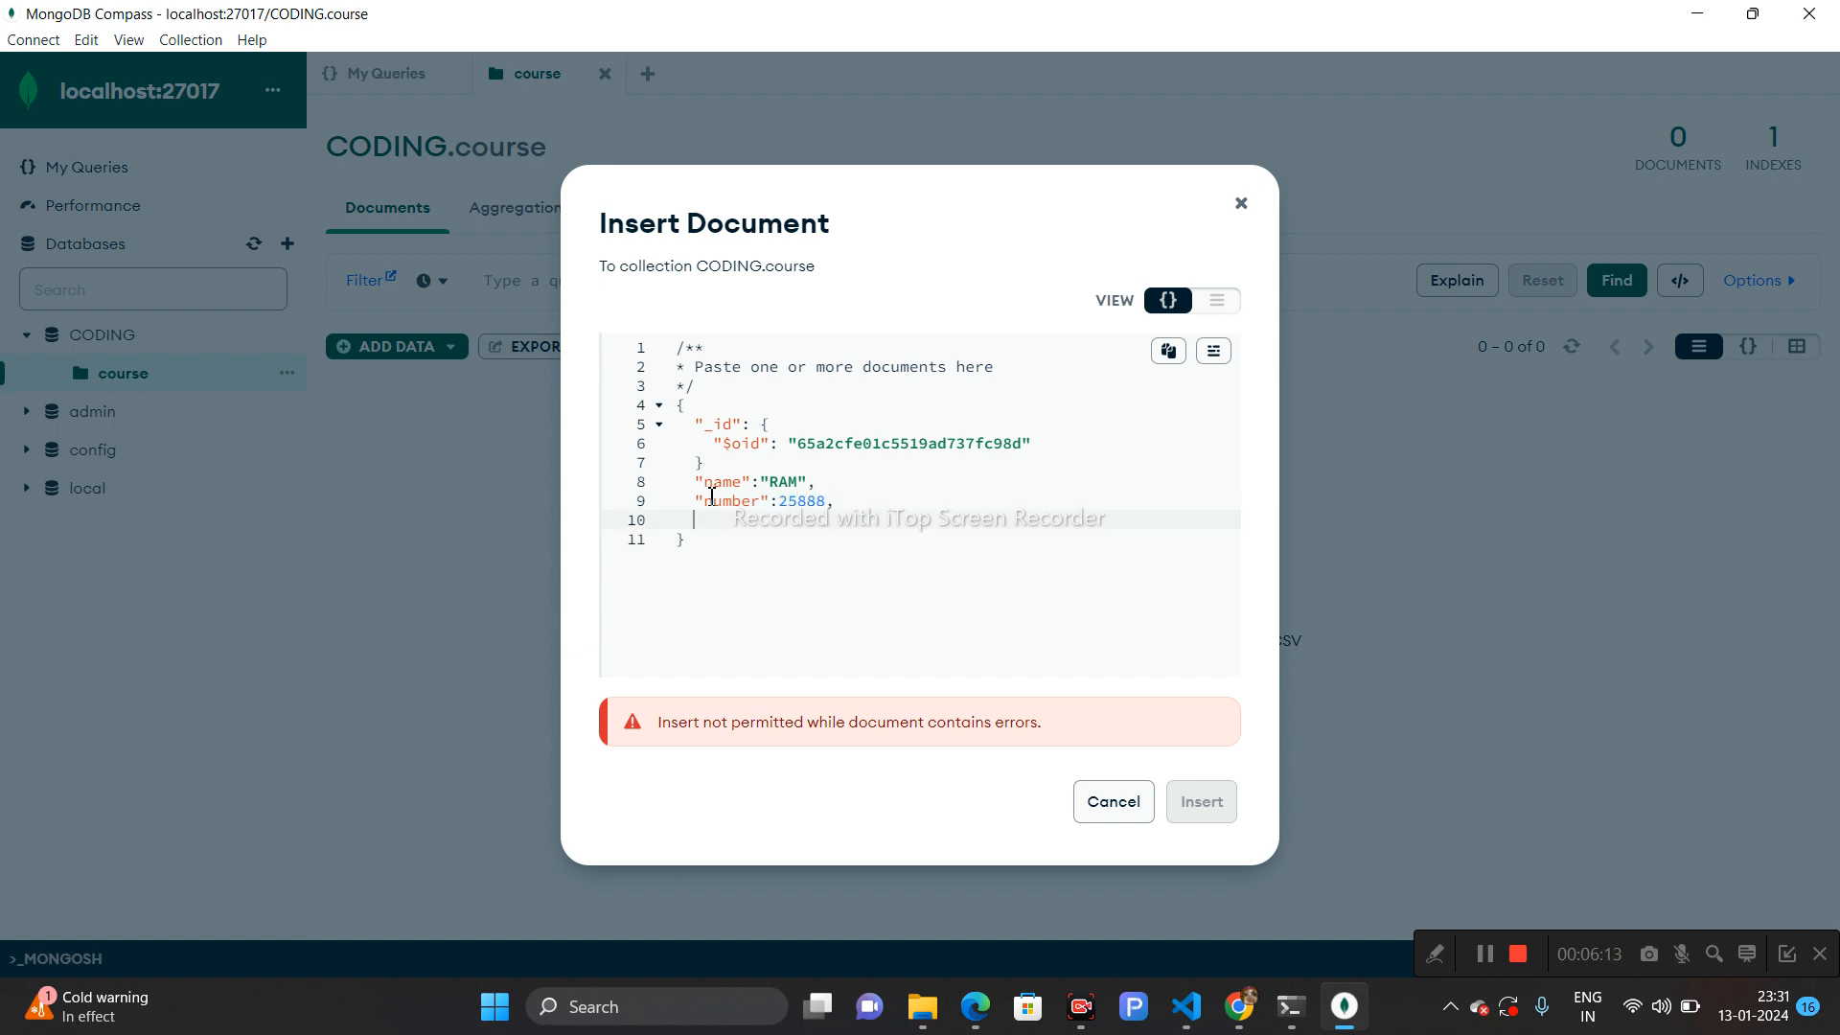
# - Add an "author" field with value "Rani" to the document
pyautogui.write('"author":"Ram"')
pyautogui.moveTo(849, 519); pyautogui.dragTo(699, 489)
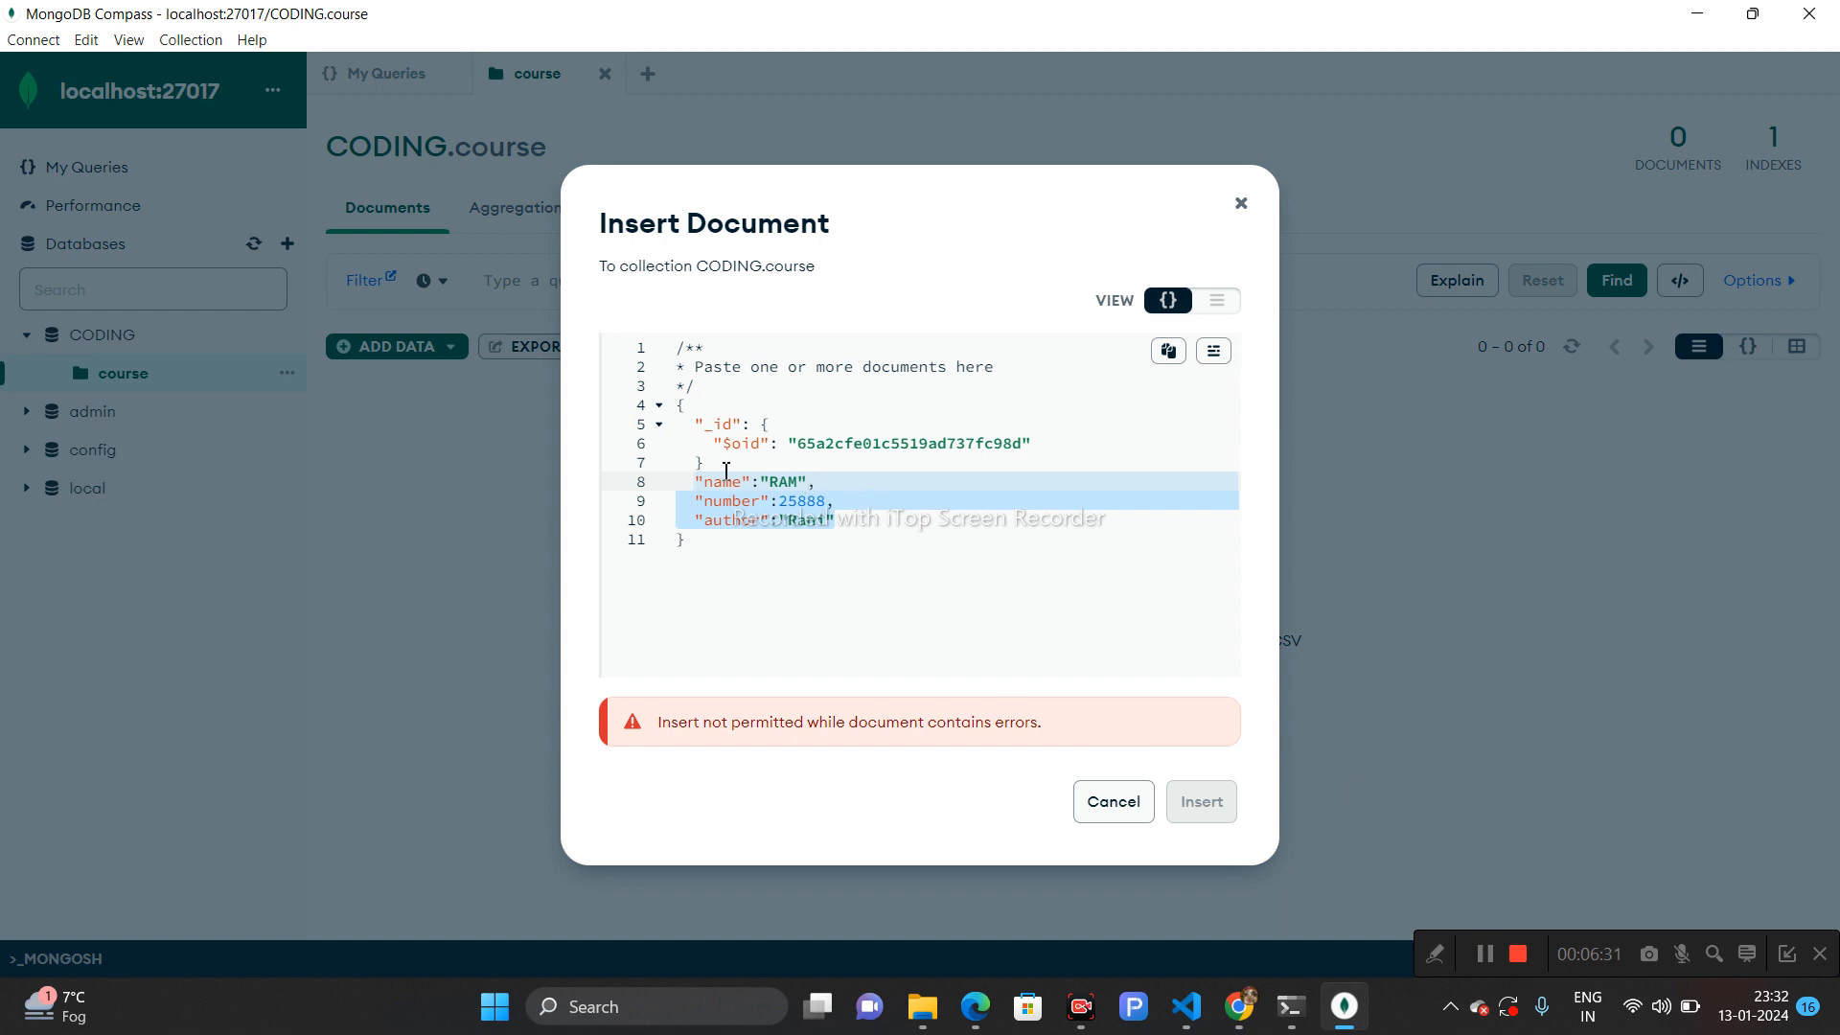
# - Add the missing comma after the _id block and insert the document
pyautogui.click(718, 468)
pyautogui.write(',')
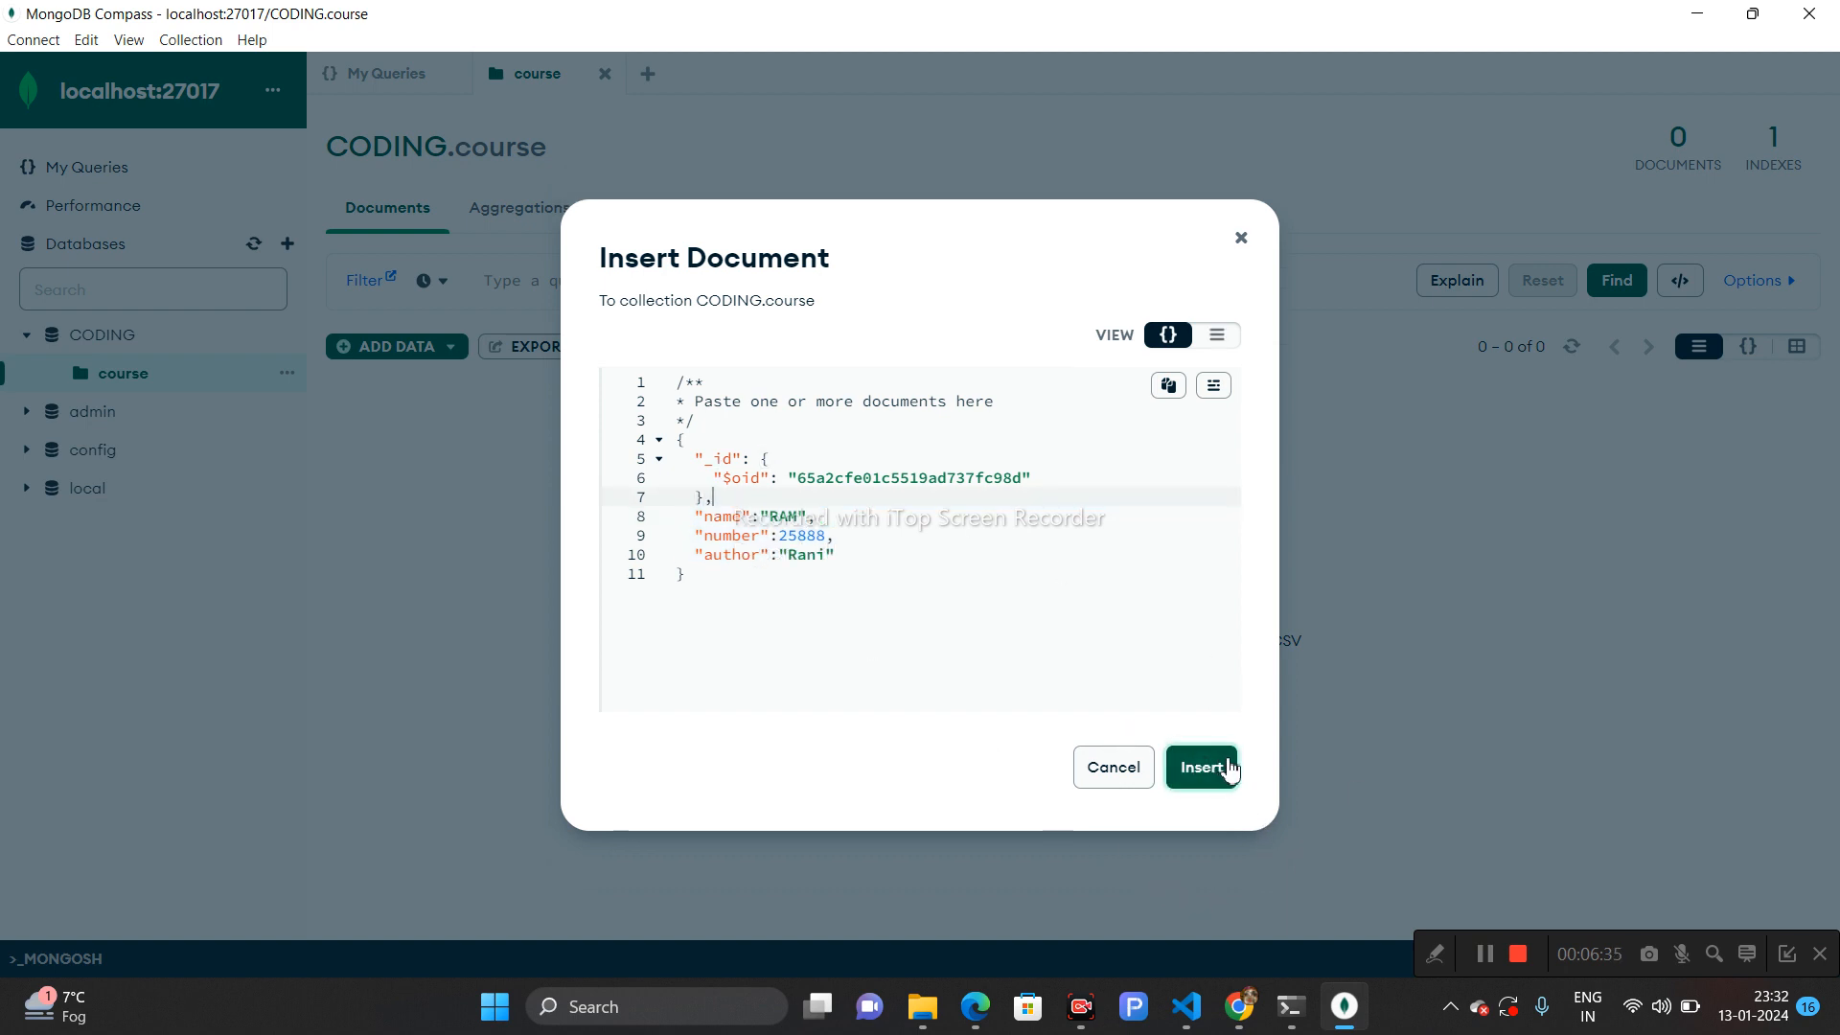
pyautogui.click(1226, 769)
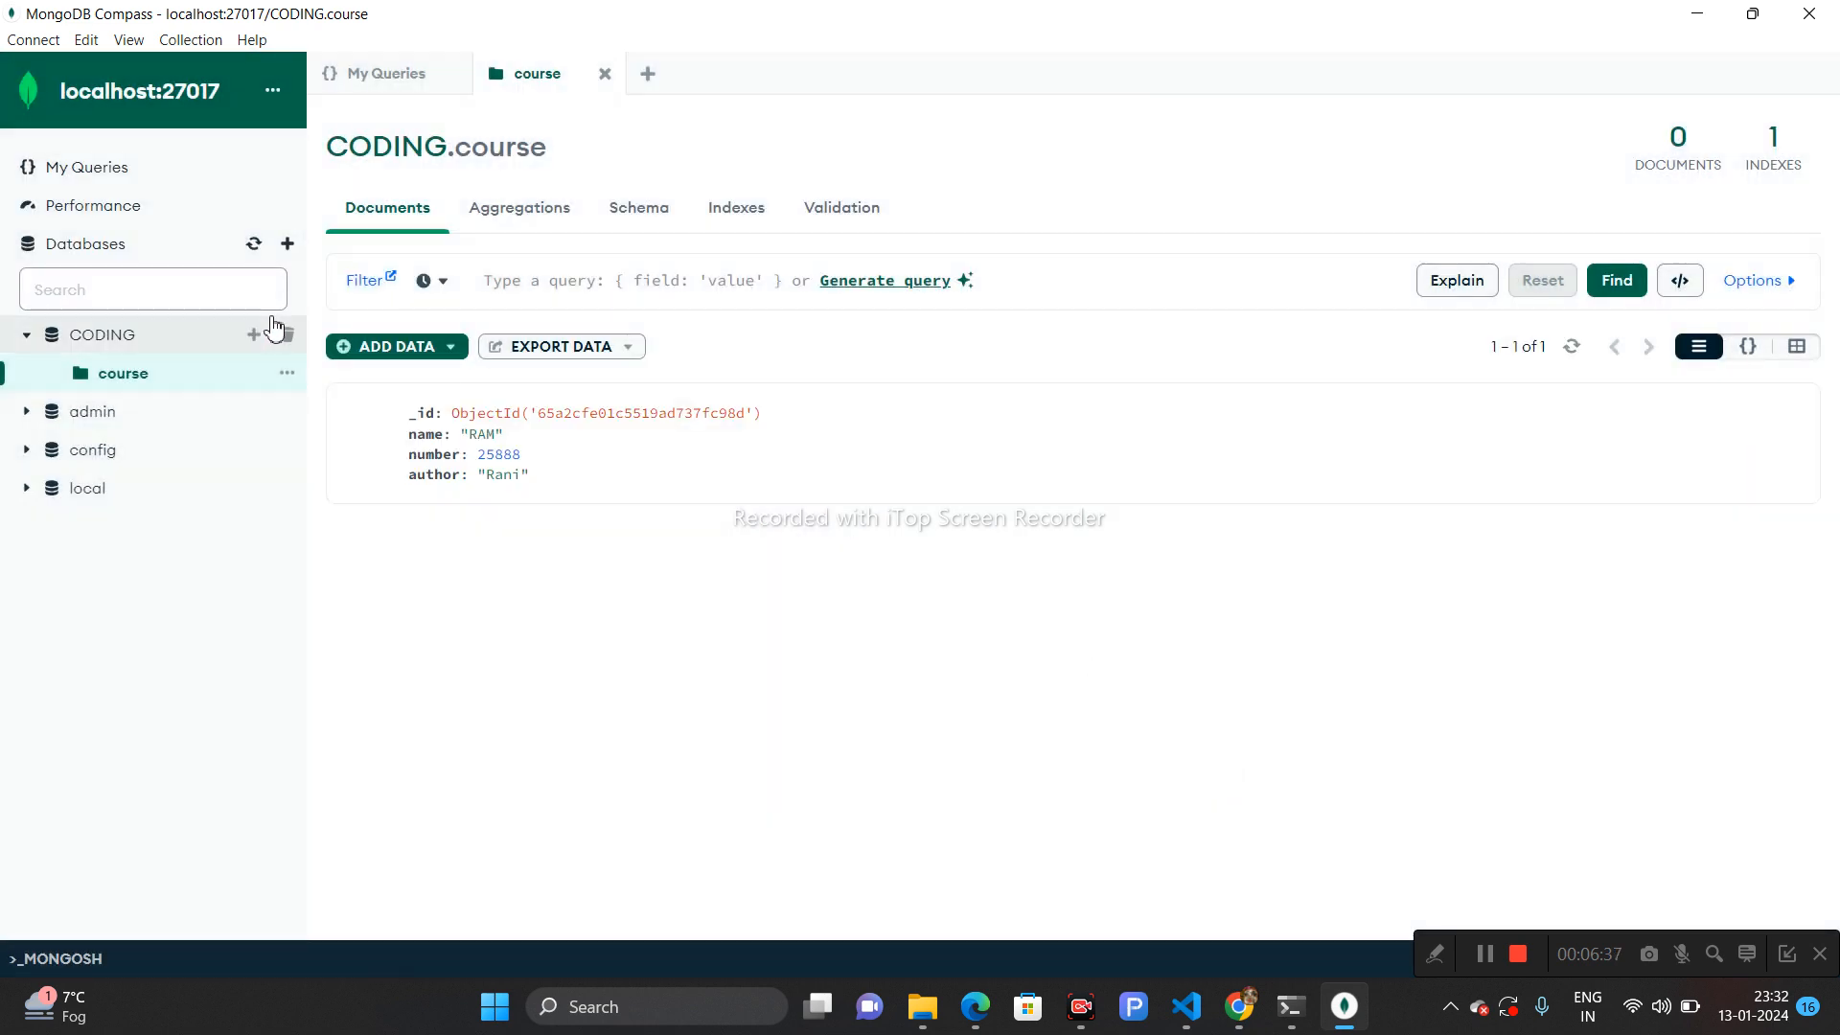
# - Disconnect from the localhost:27017 server and close the Compass window
pyautogui.moveTo(550, 496); pyautogui.dragTo(420, 412)
pyautogui.click(557, 471)
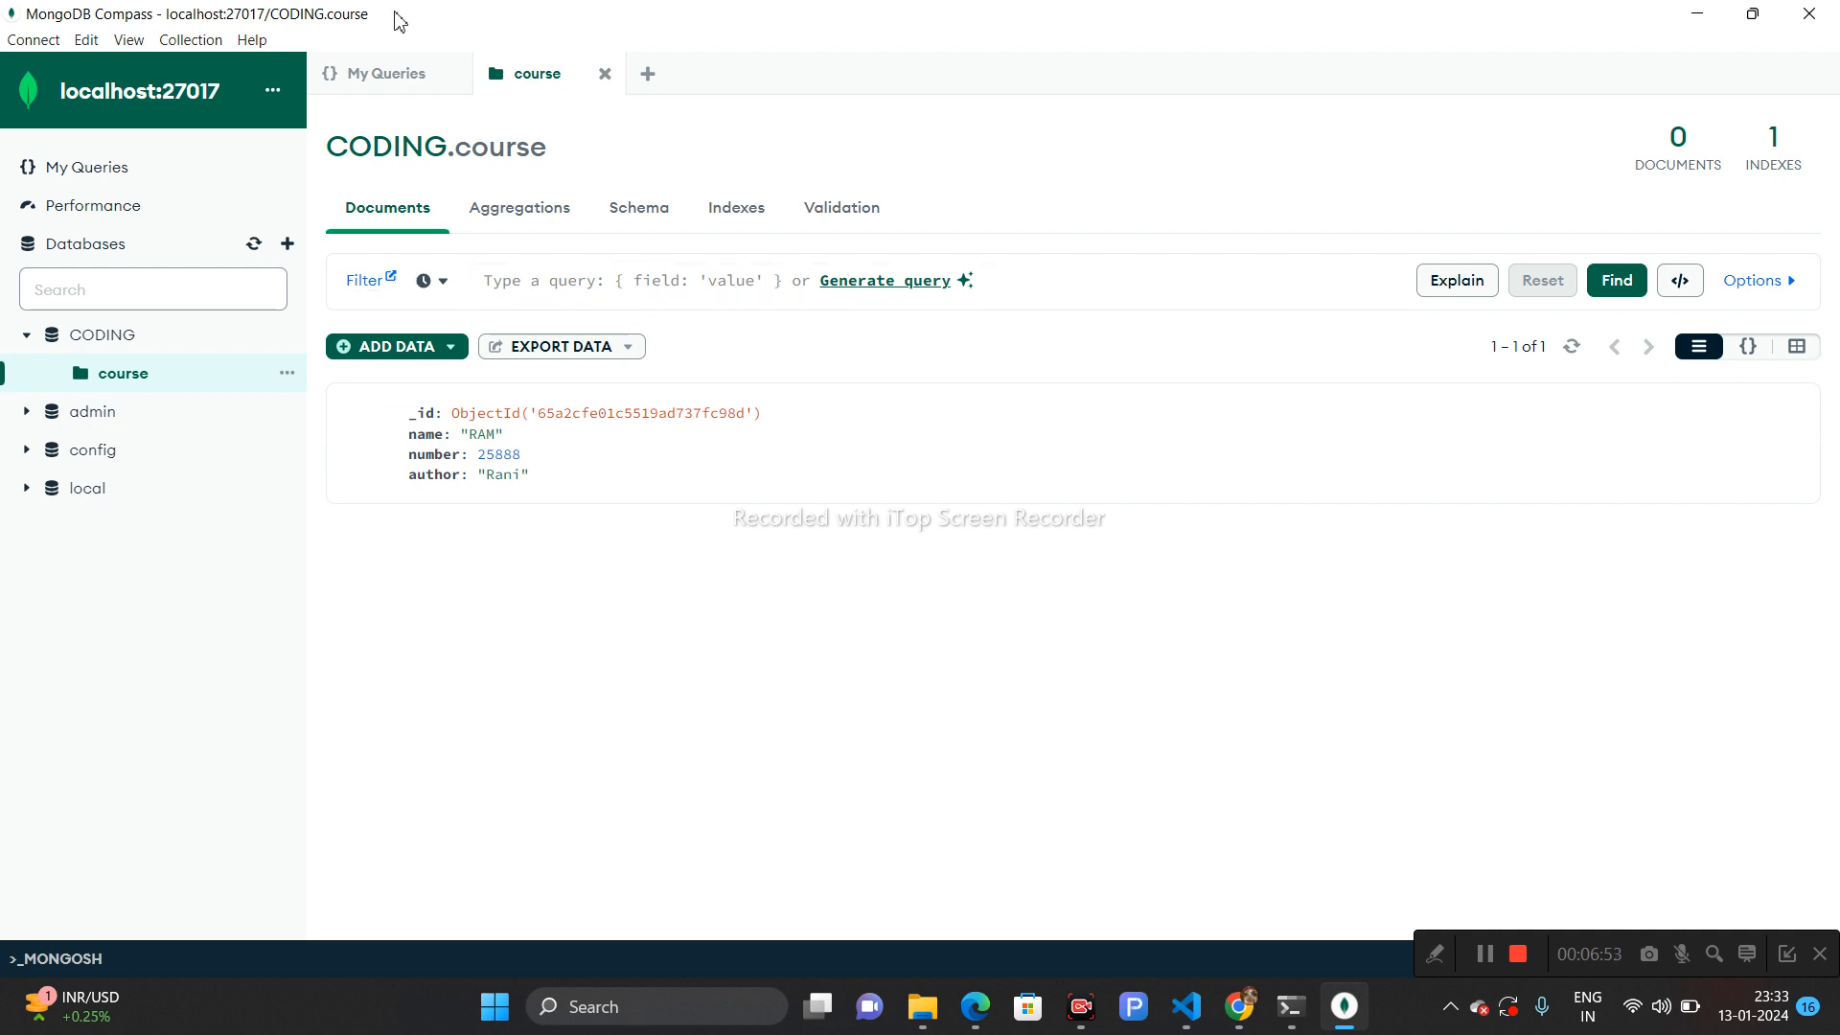
pyautogui.click(38, 42)
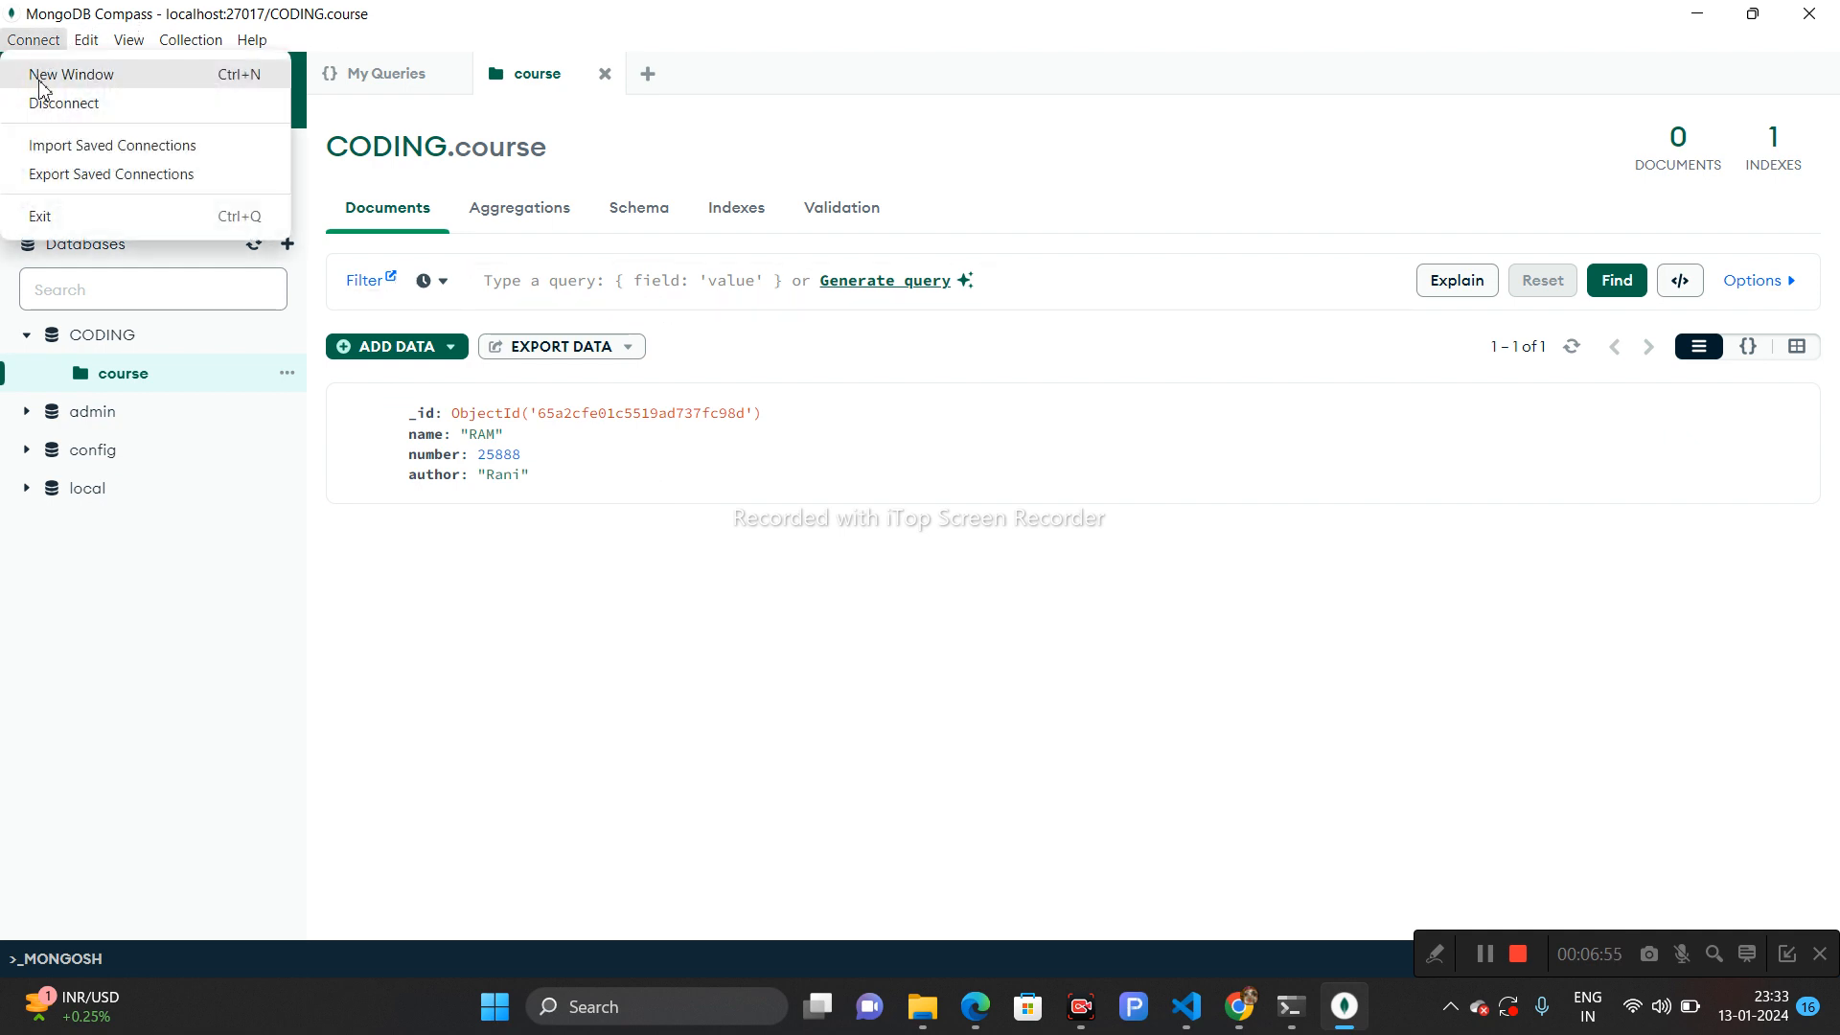
pyautogui.click(64, 107)
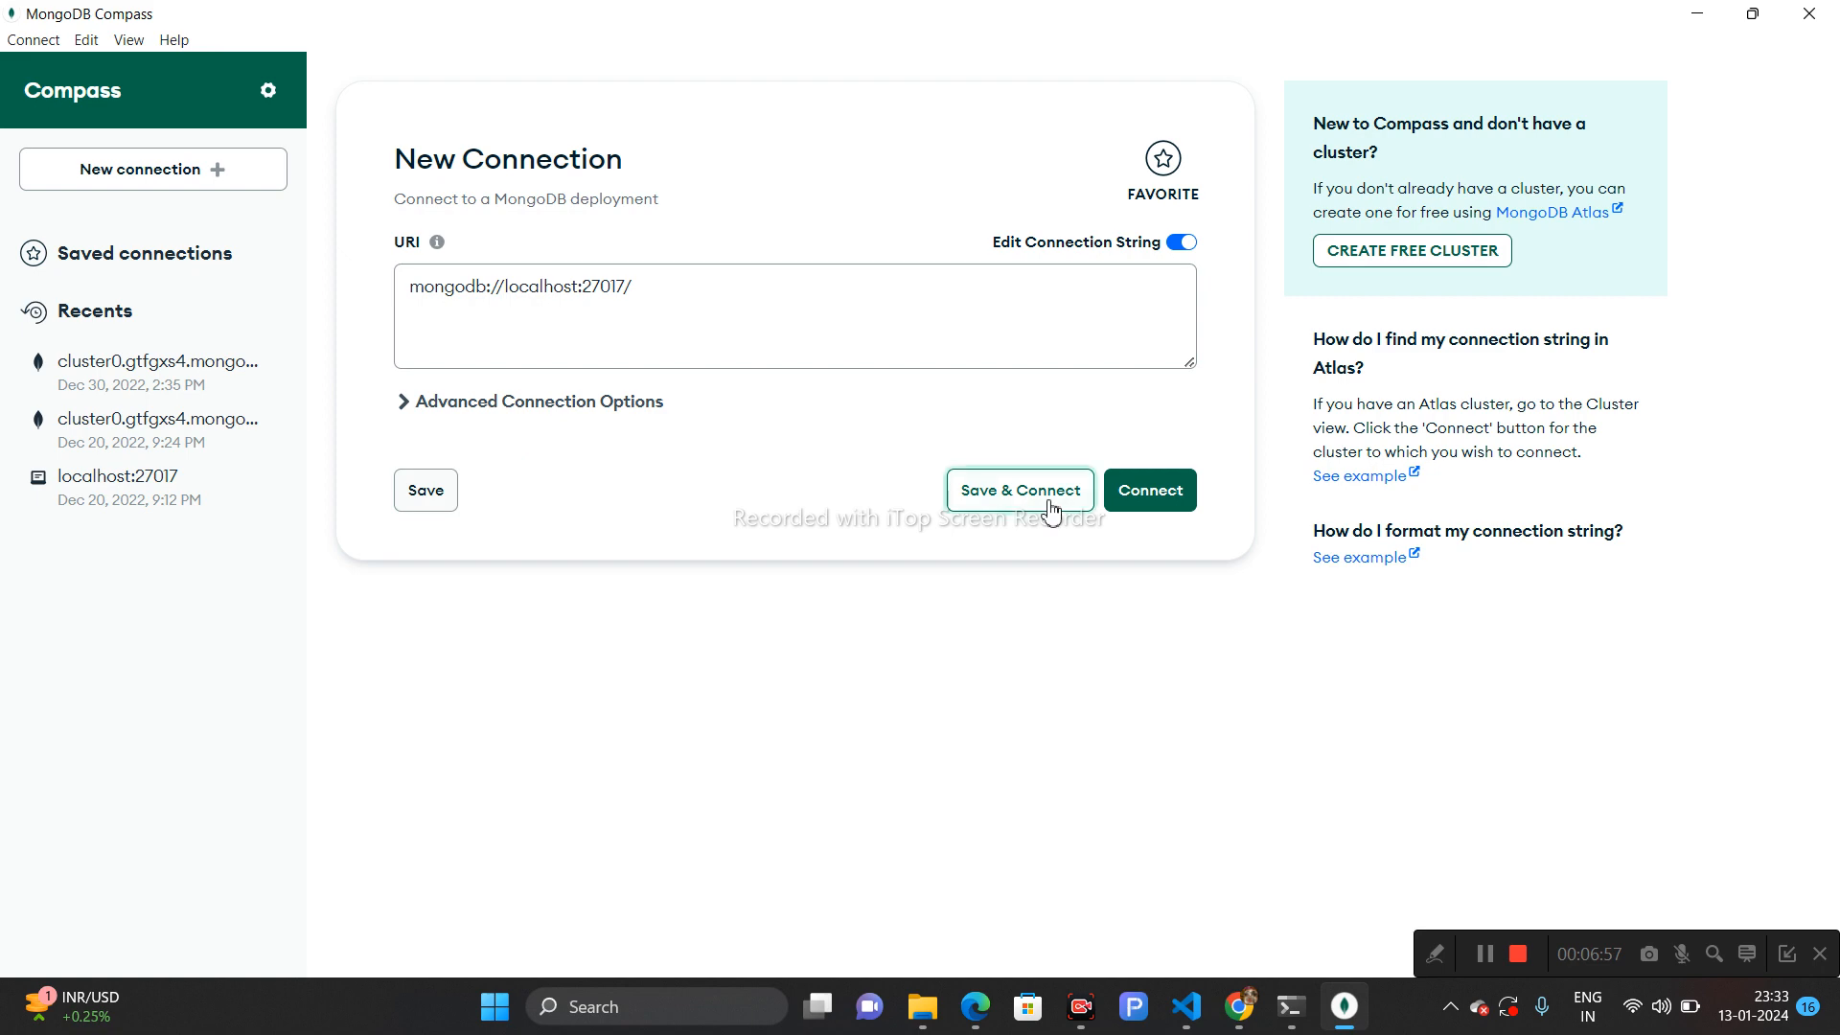
pyautogui.click(1808, 14)
# - Reopen MongoDB Compass through Windows search and maximize its window
pyautogui.click(636, 1008)
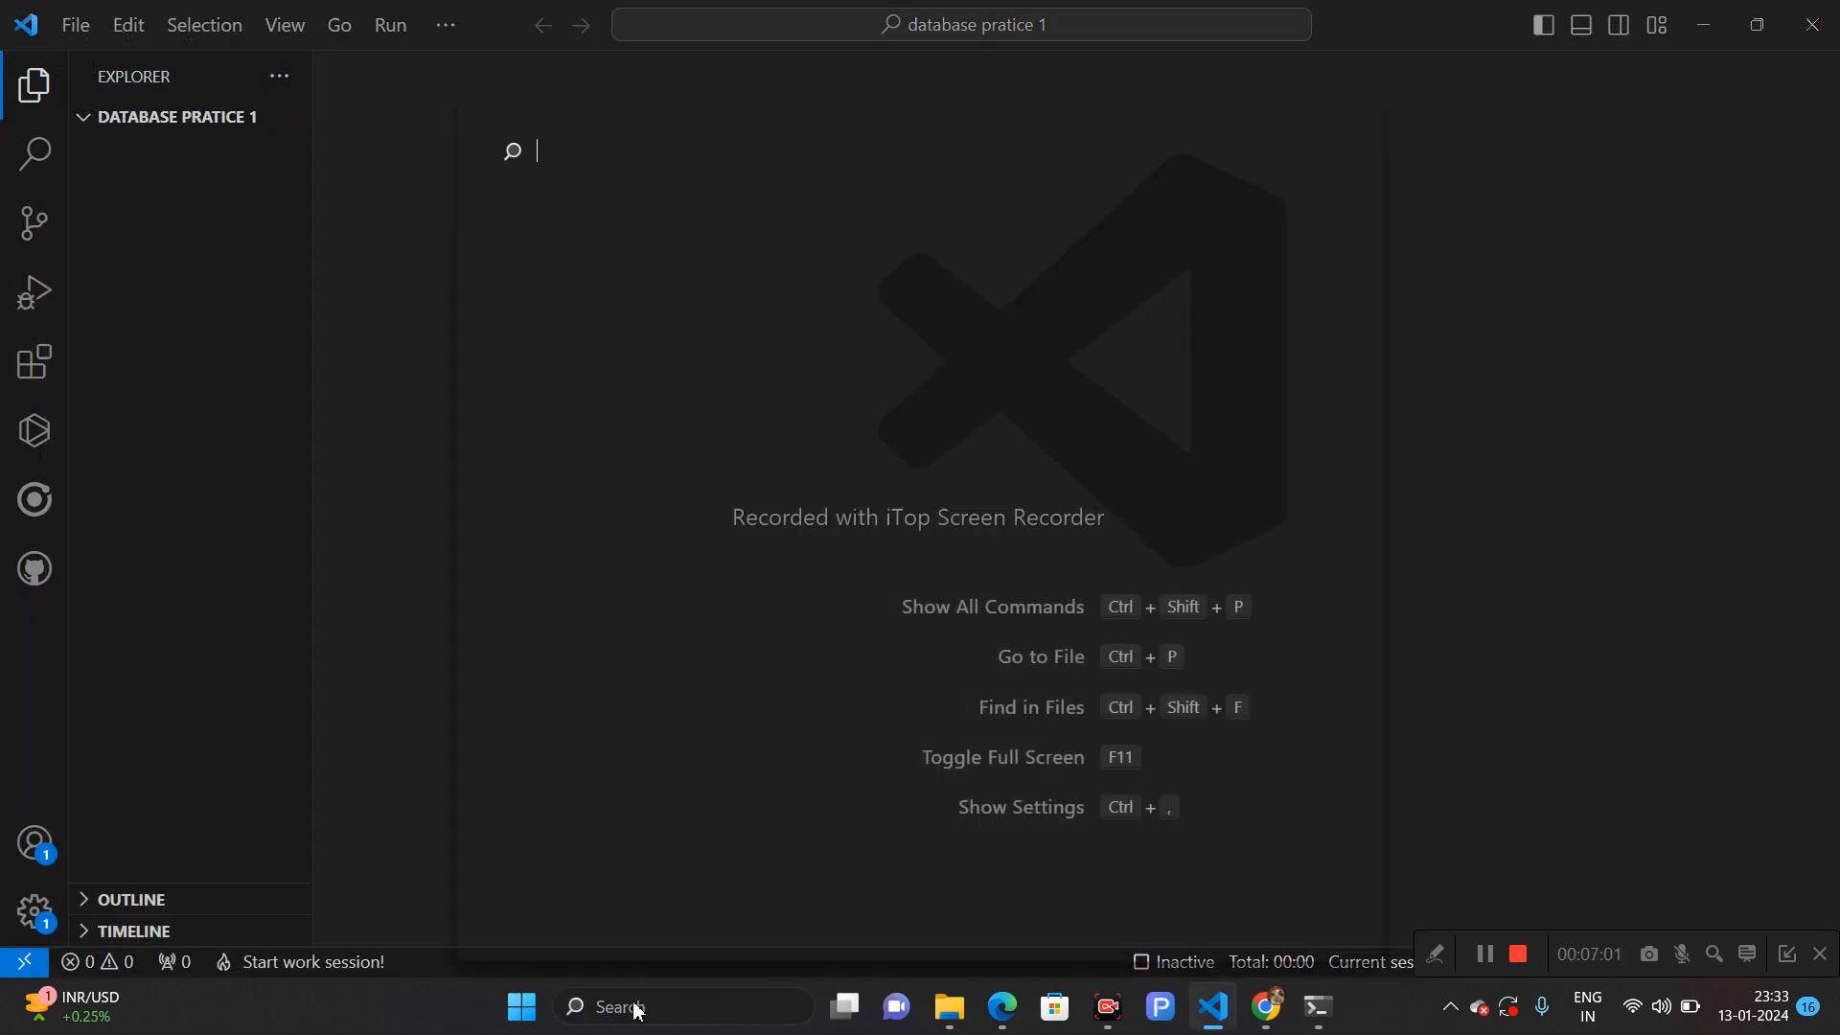
pyautogui.write('mon')
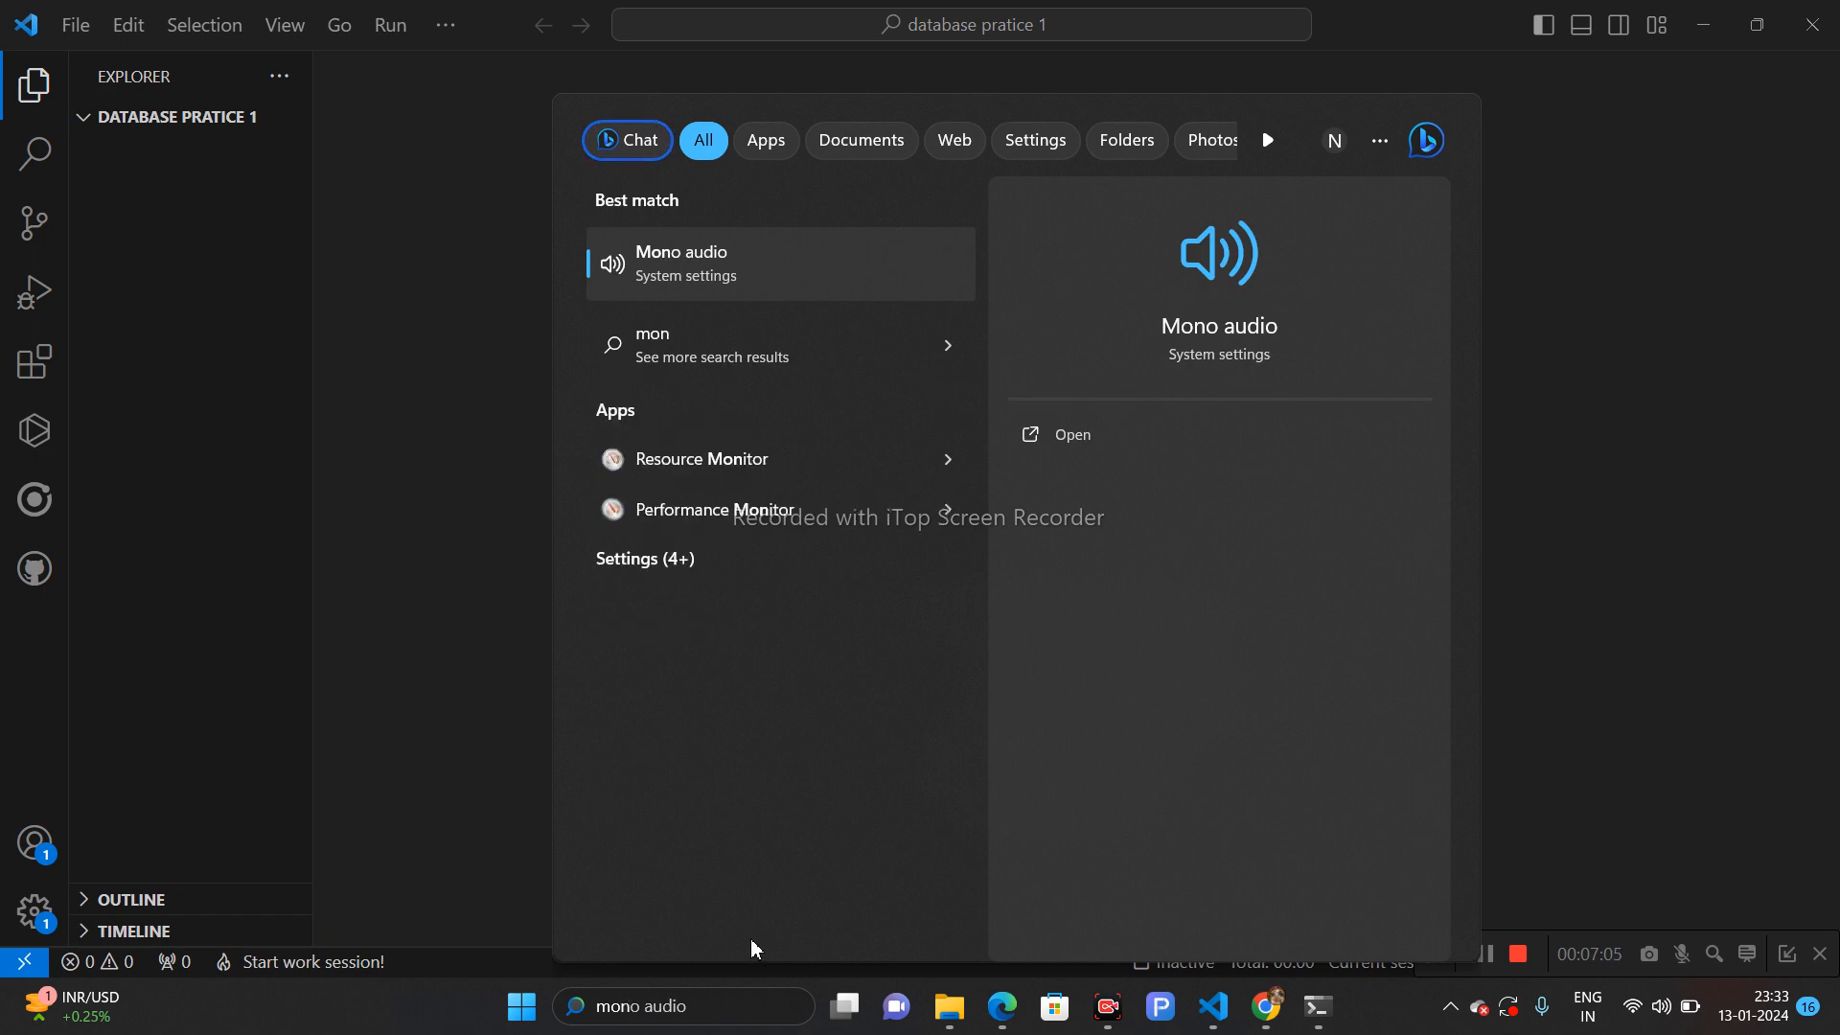
pyautogui.write('goDBCompass')
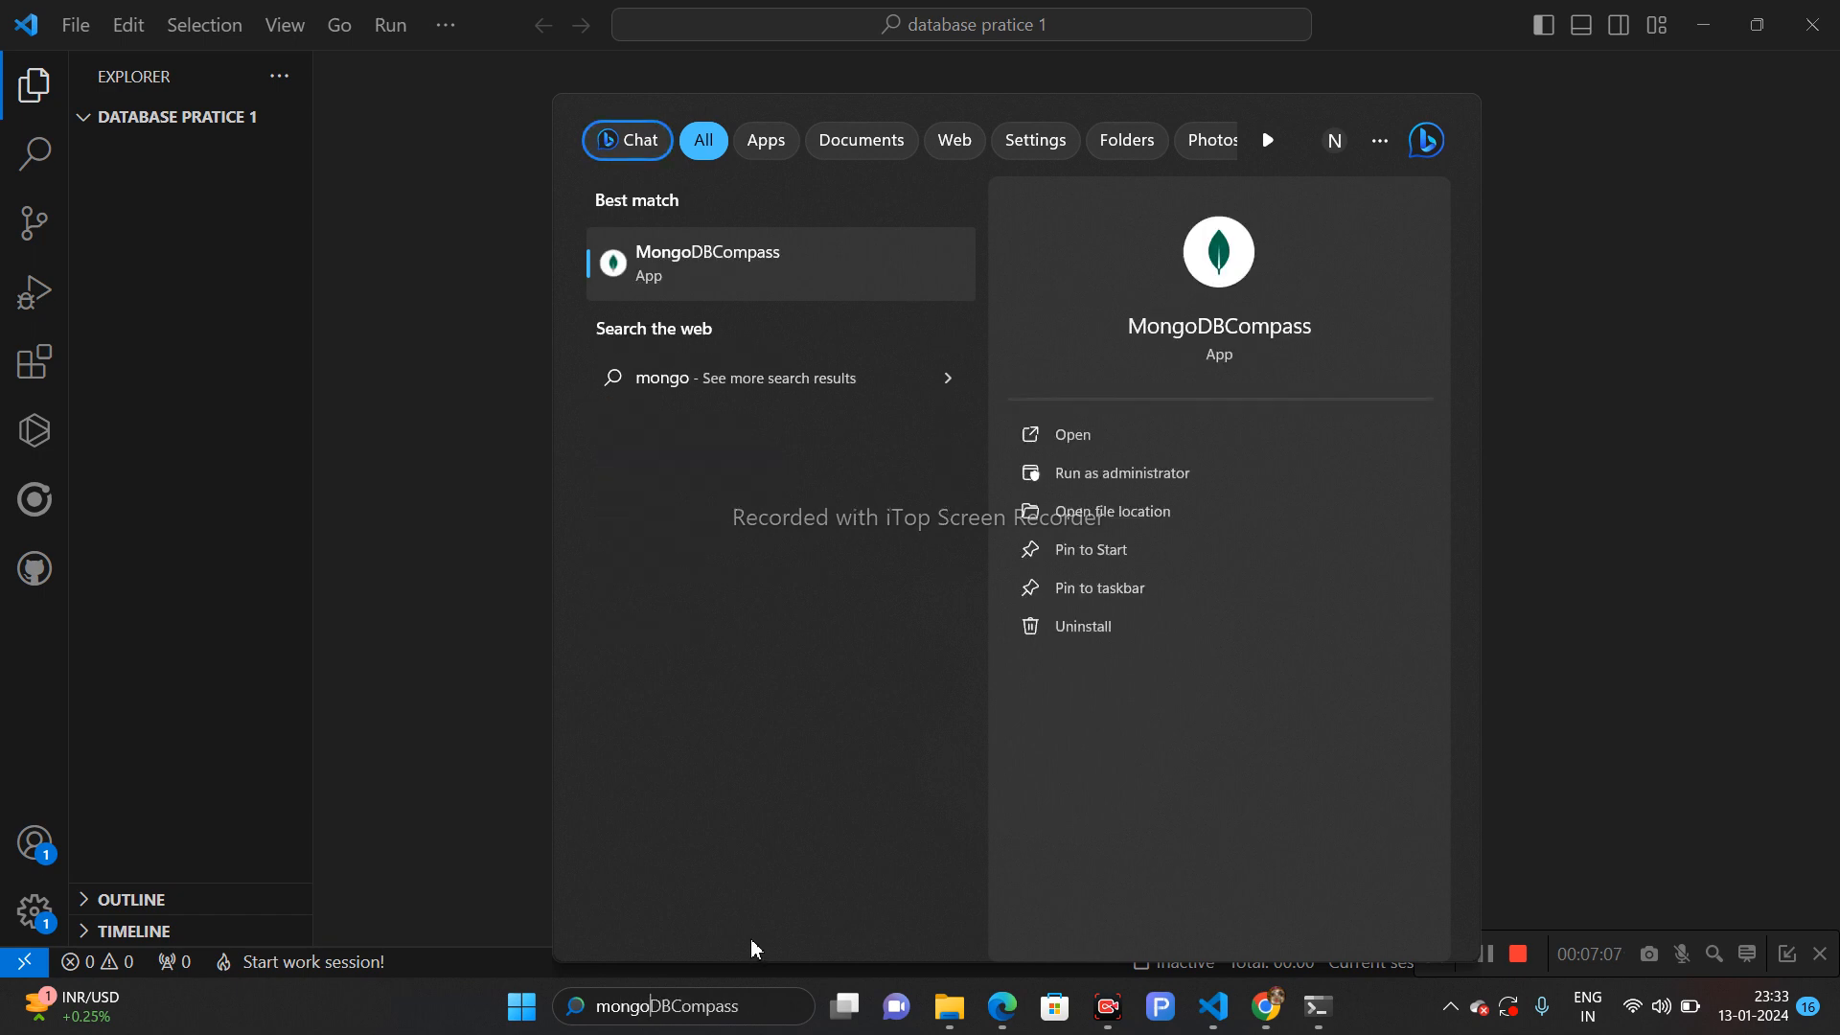
pyautogui.click(1096, 436)
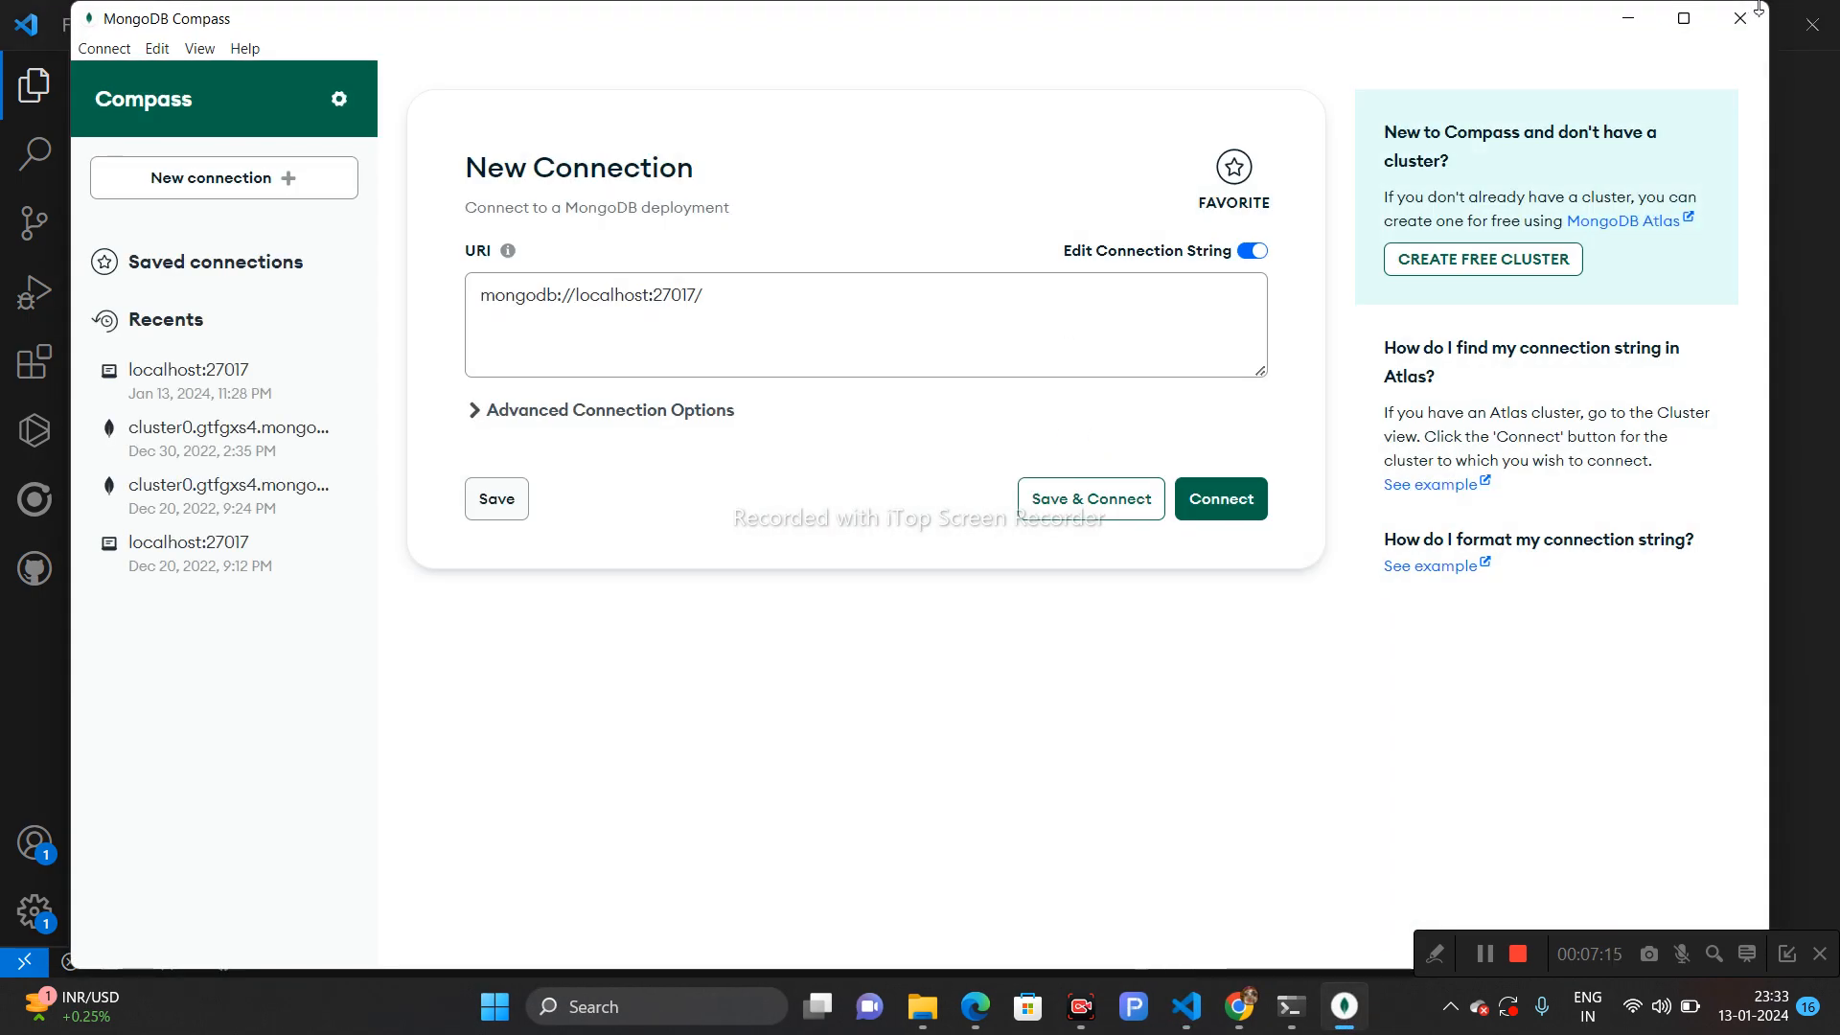
pyautogui.click(1684, 19)
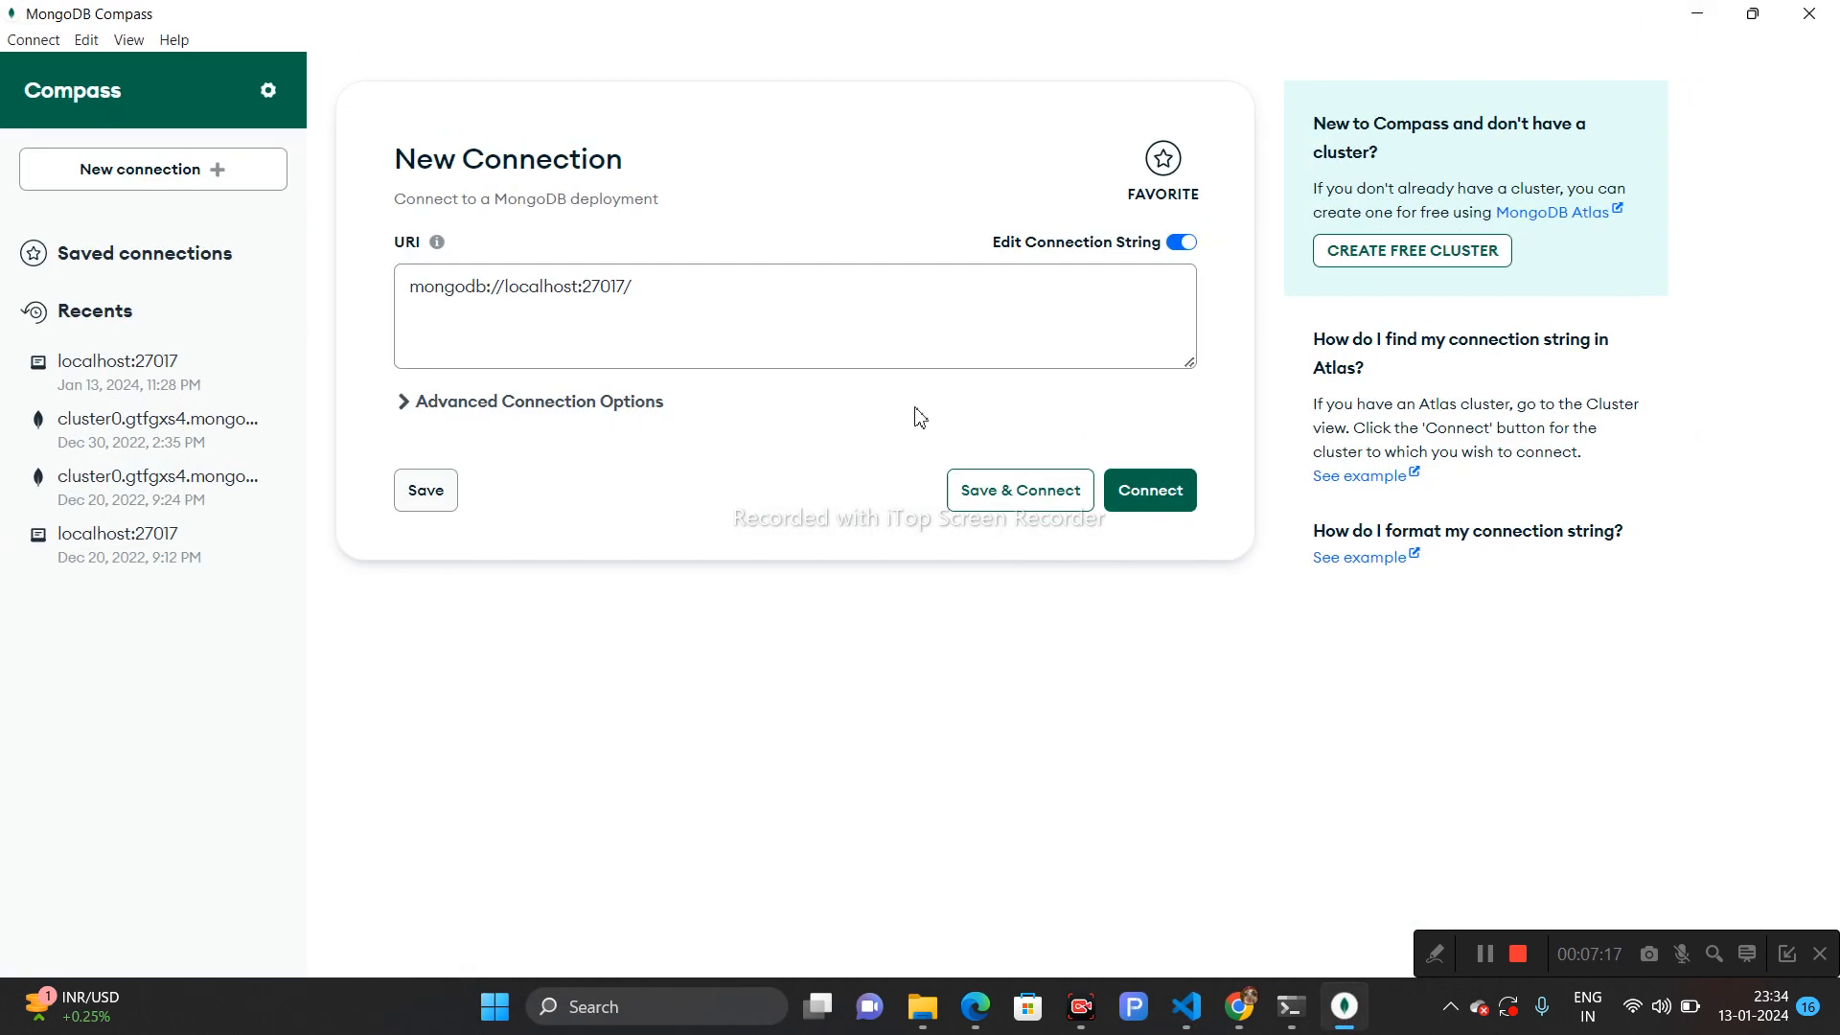
# - Connect to localhost:27017 and open the CODING database's course collection to check the inserted document
pyautogui.click(1149, 479)
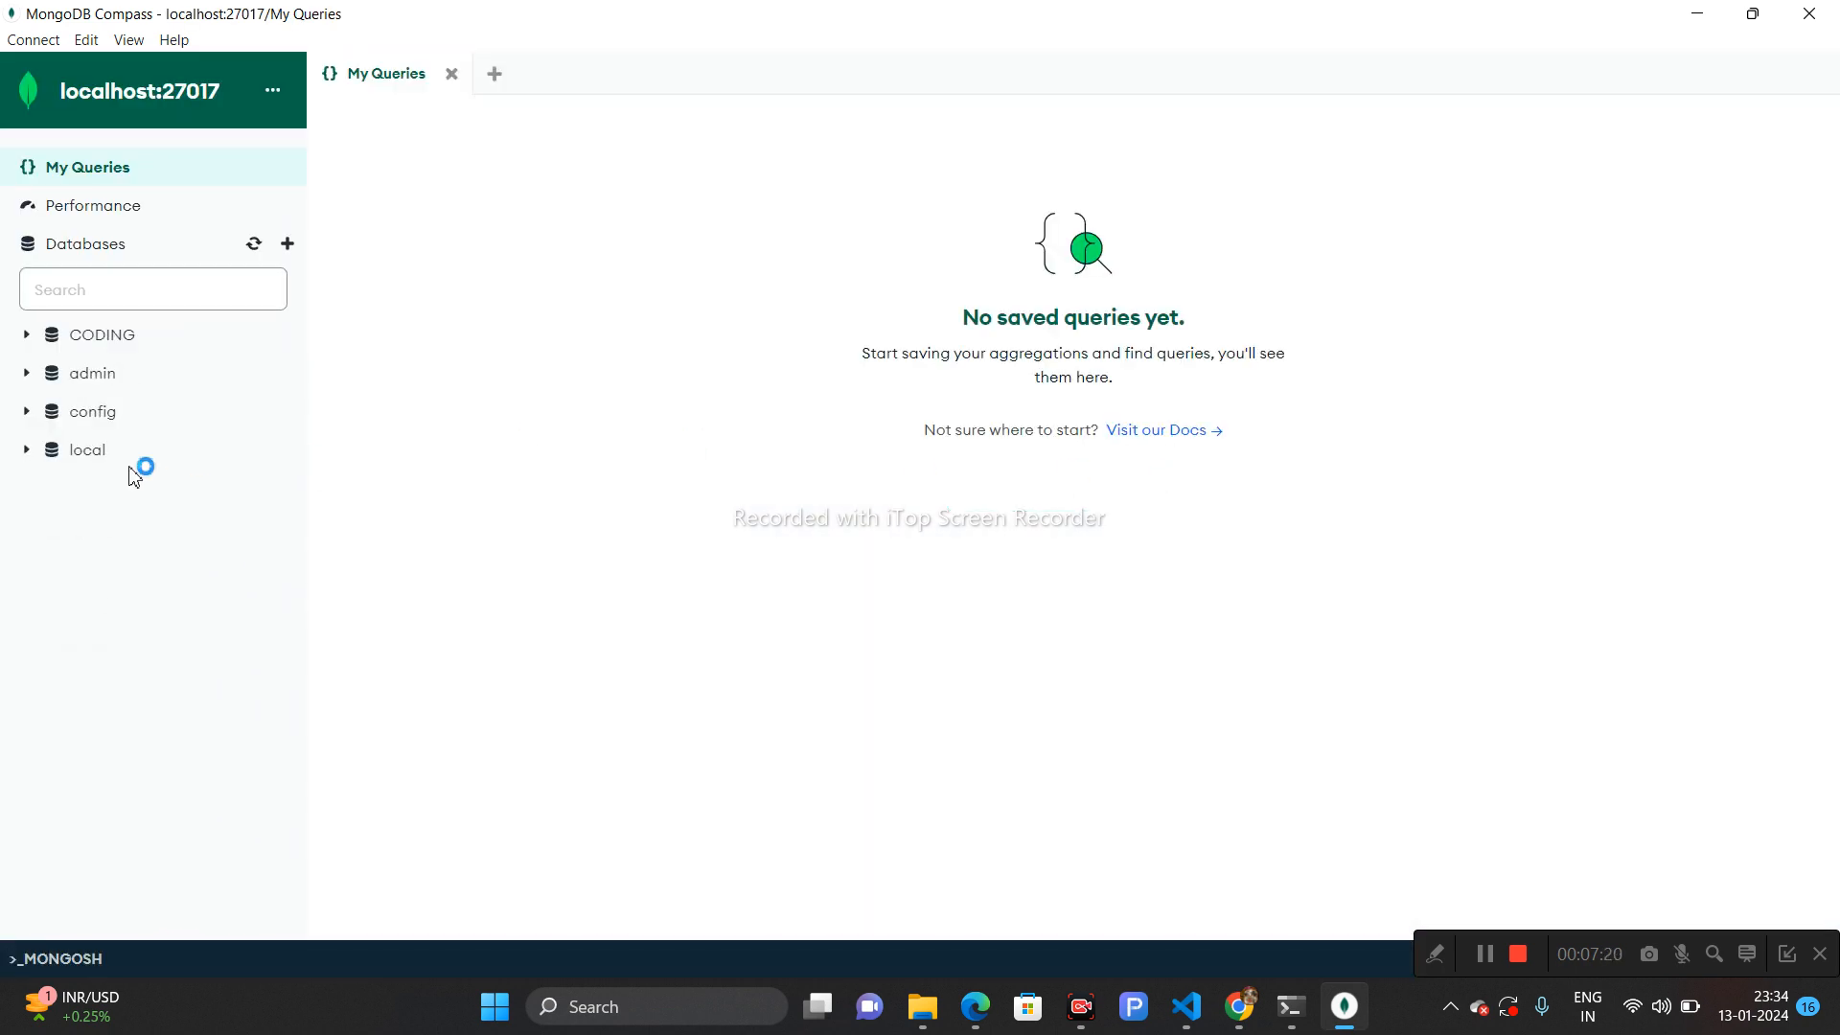
pyautogui.click(48, 336)
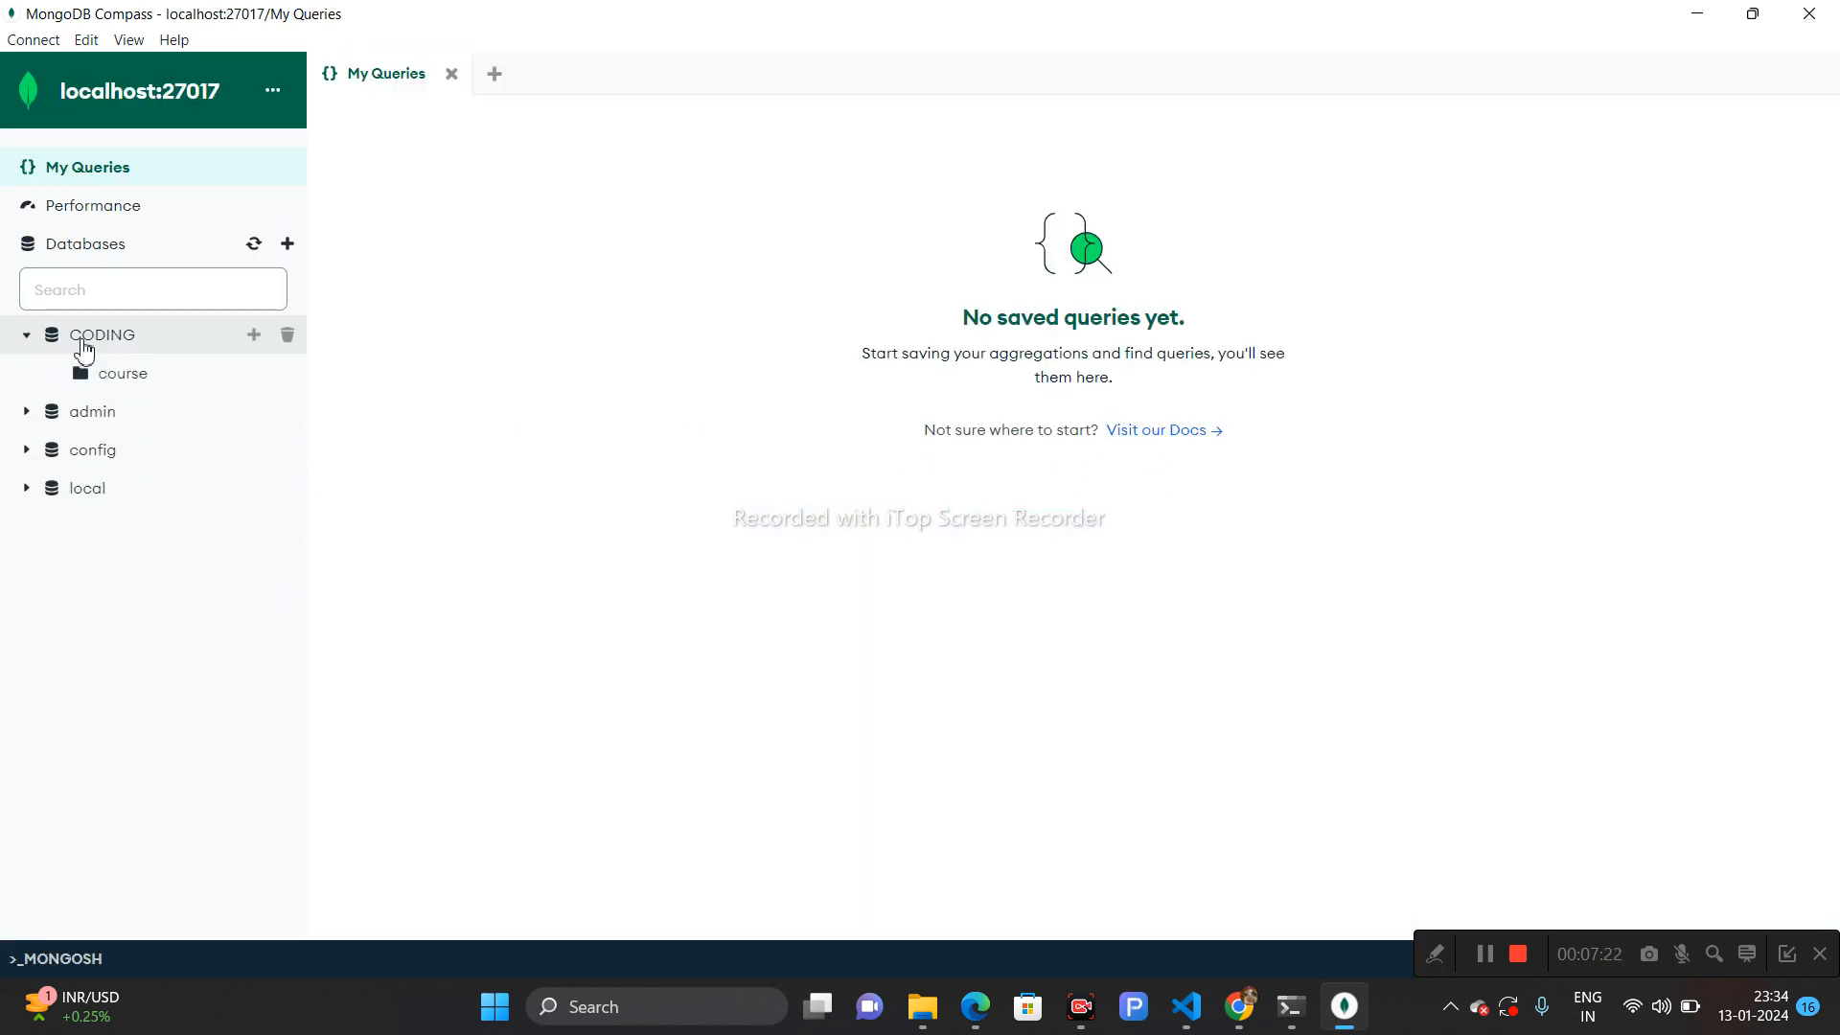
pyautogui.click(137, 374)
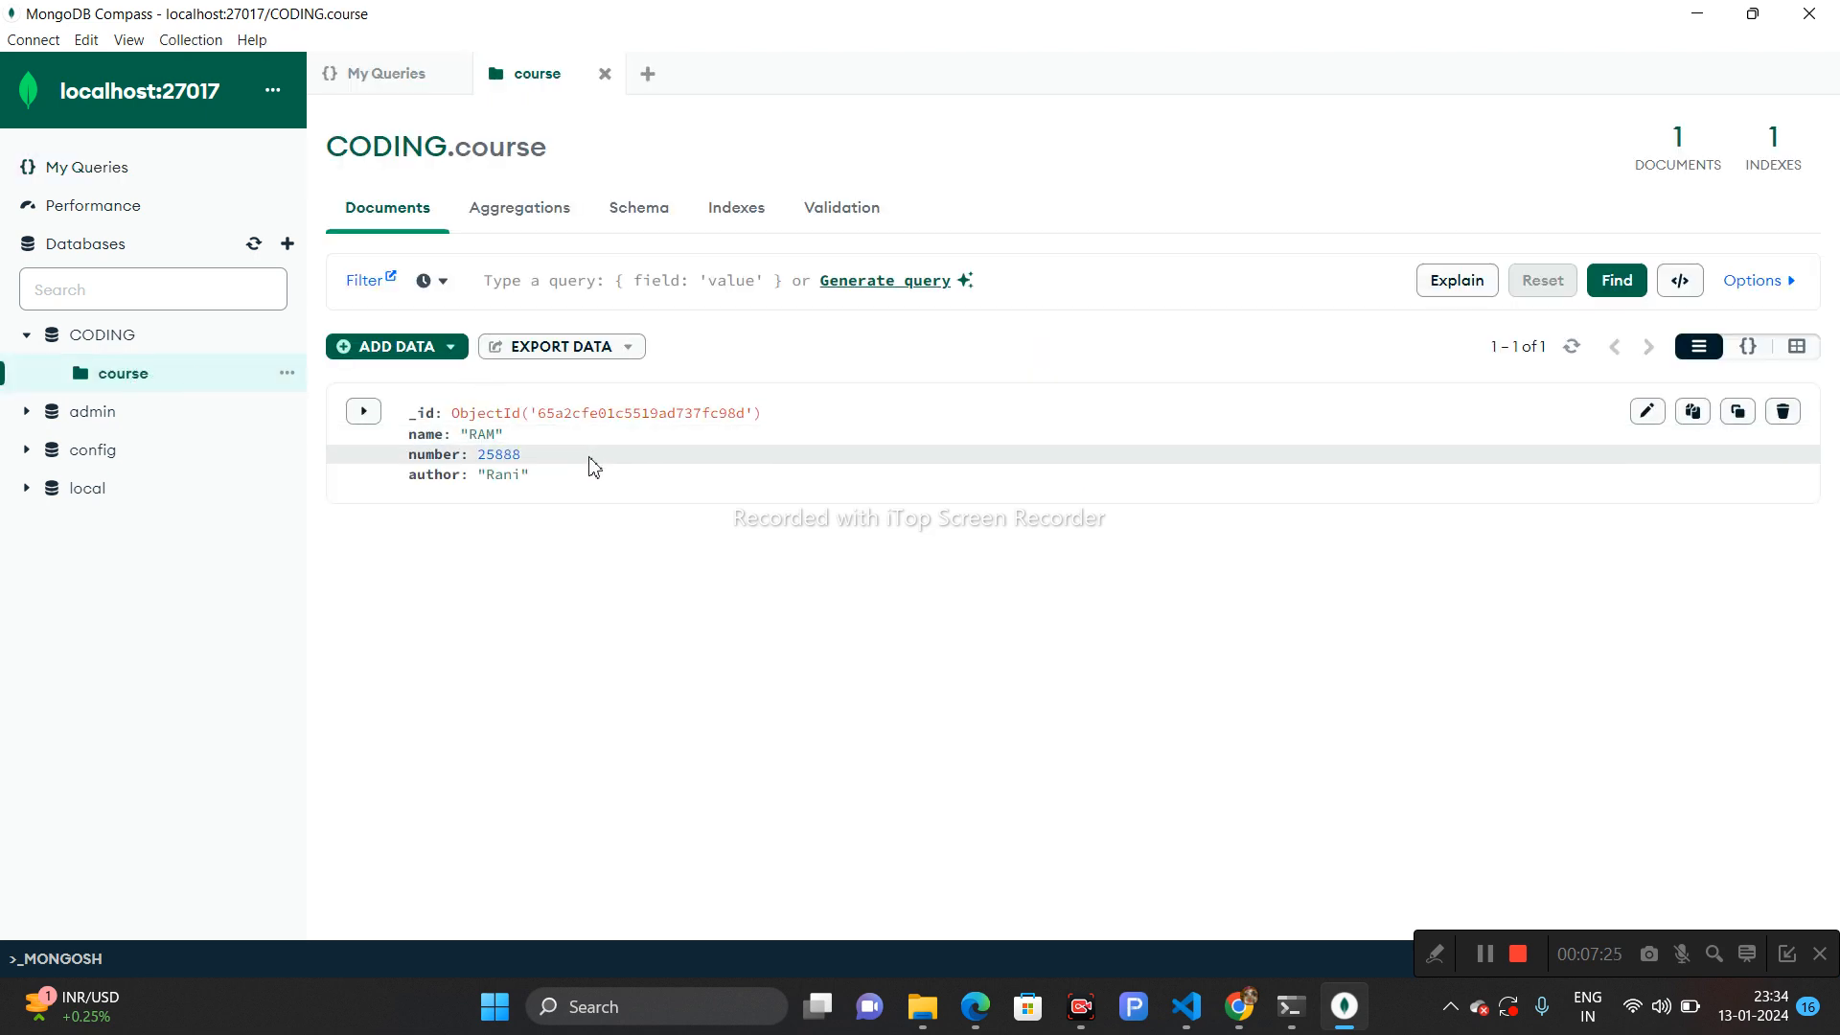
pyautogui.moveTo(555, 485); pyautogui.dragTo(404, 422)
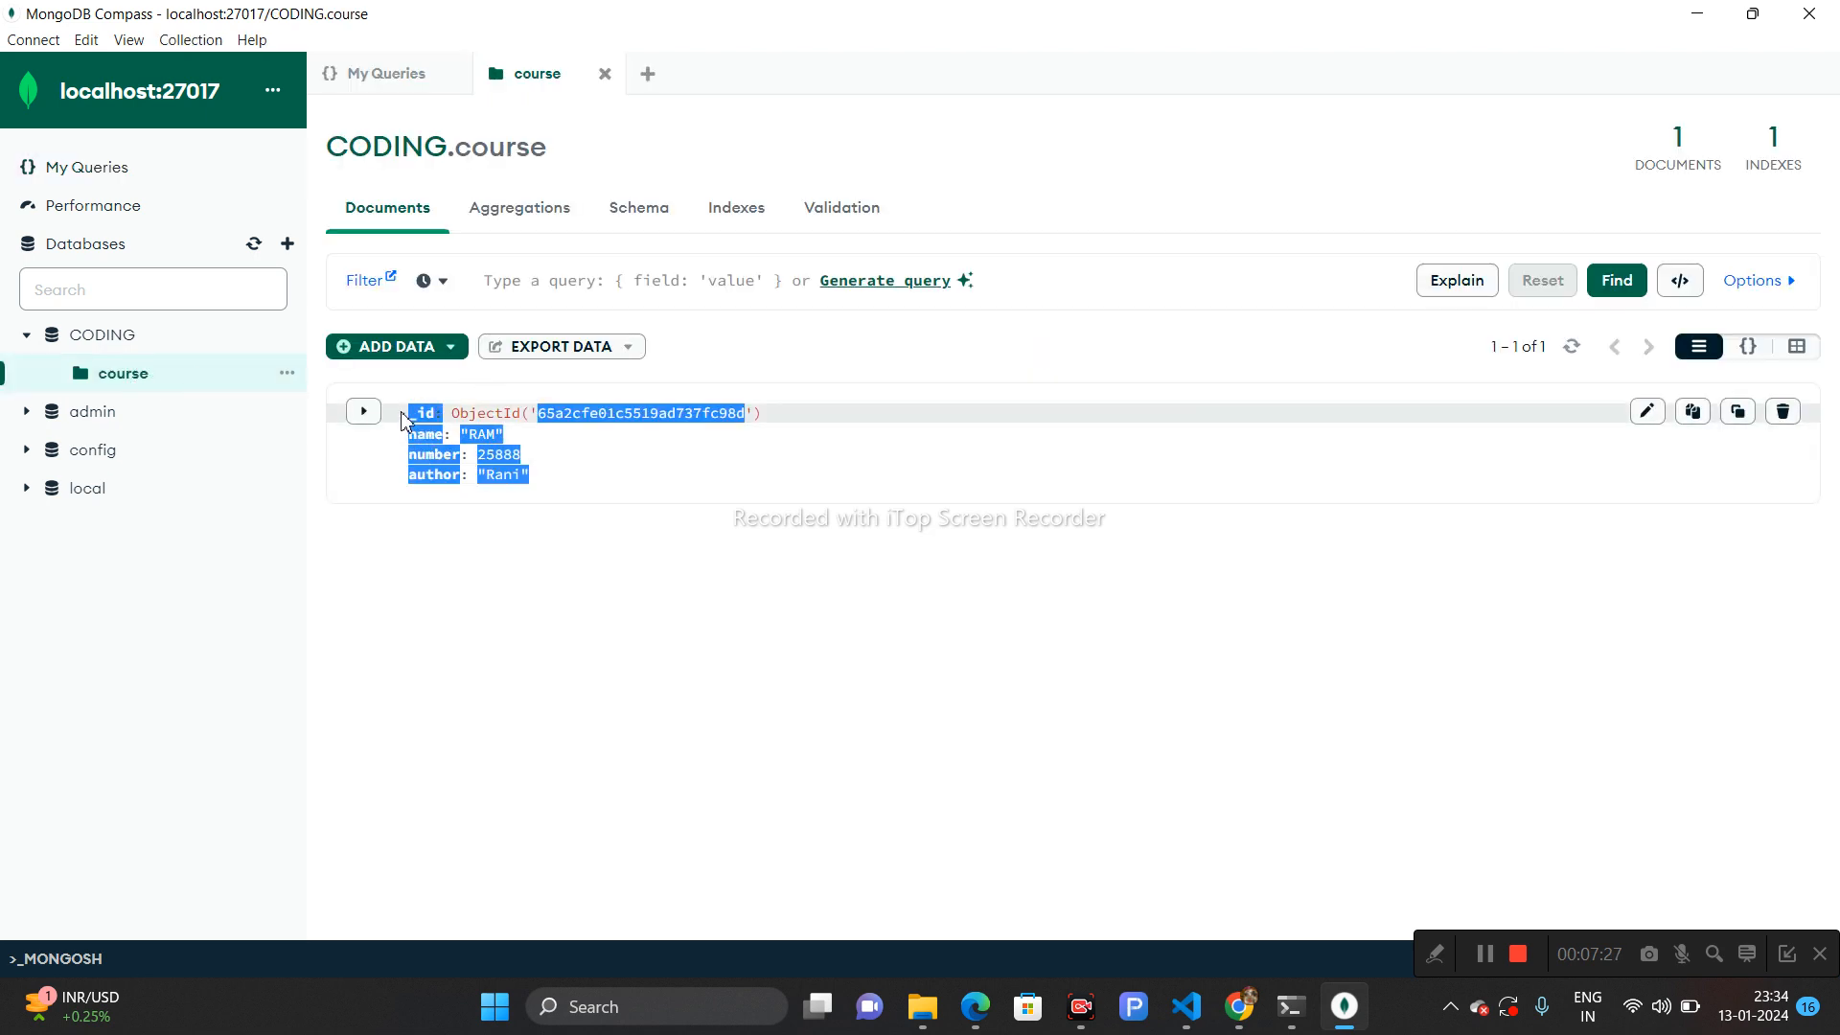
pyautogui.click(632, 527)
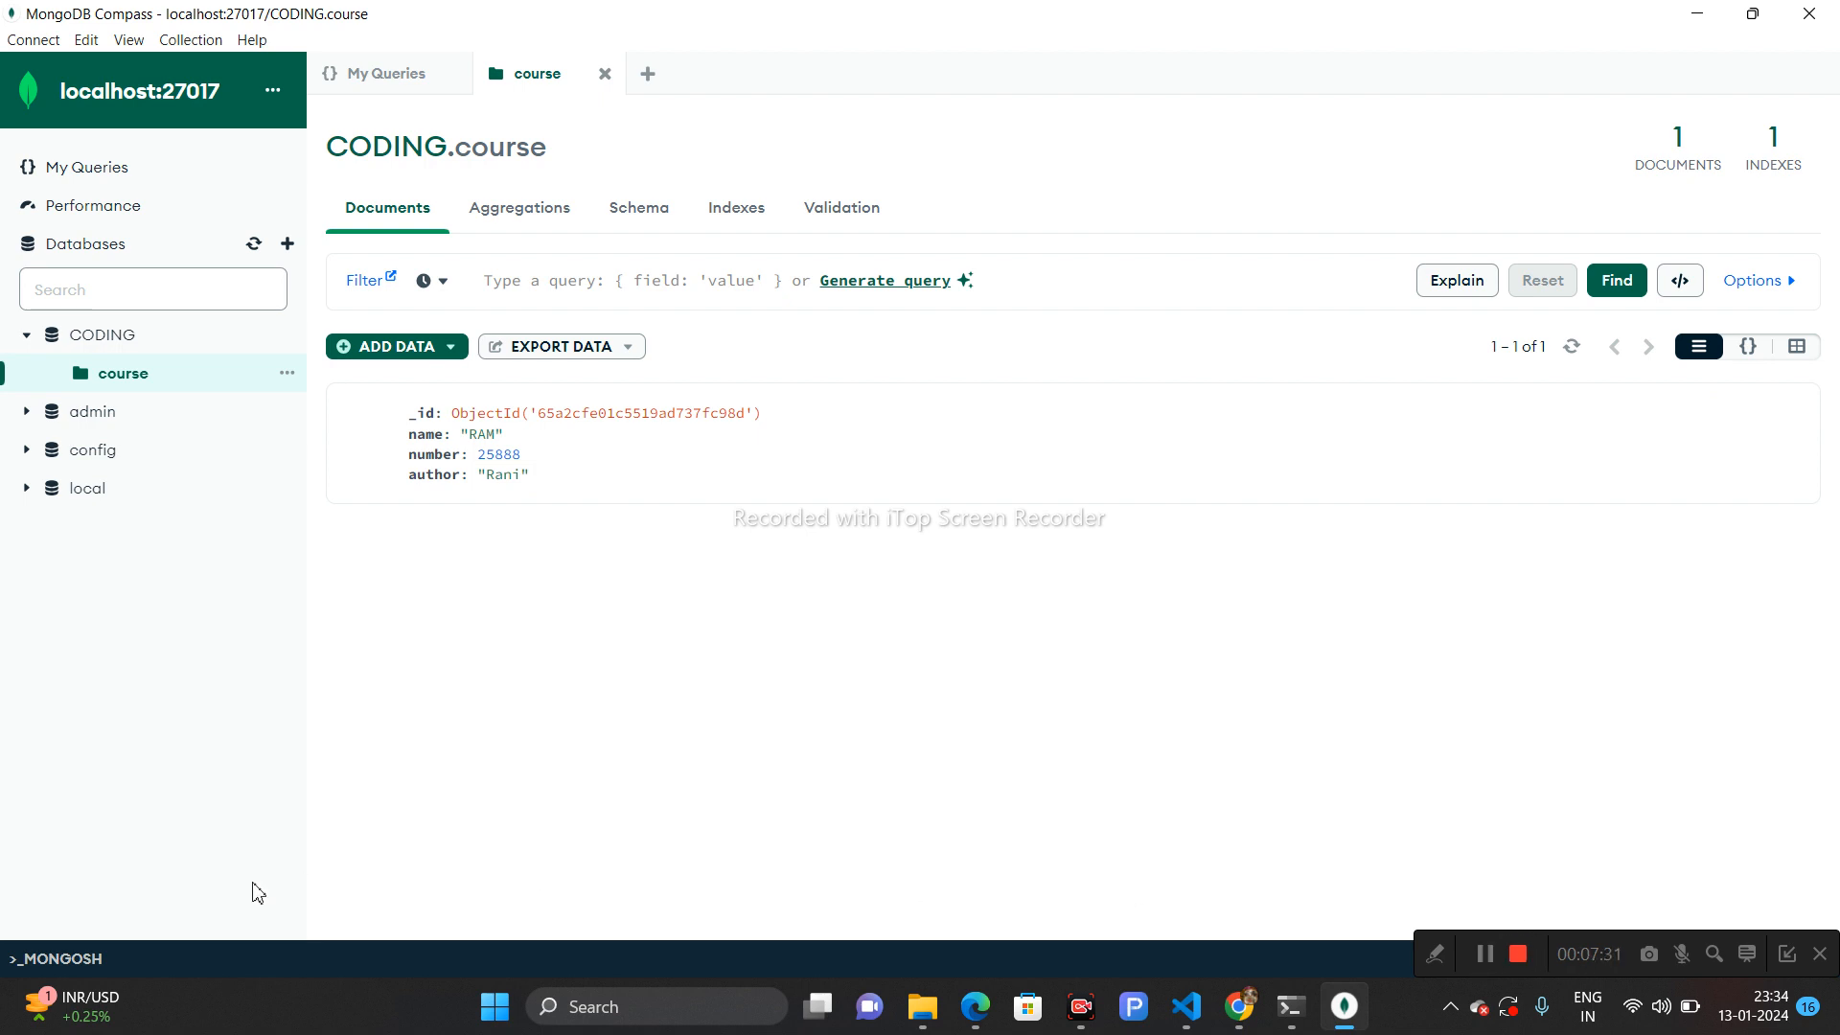
# - Open the MONGOSH shell and run show databases
pyautogui.click(75, 958)
pyautogui.click(83, 754)
pyautogui.write('sho')
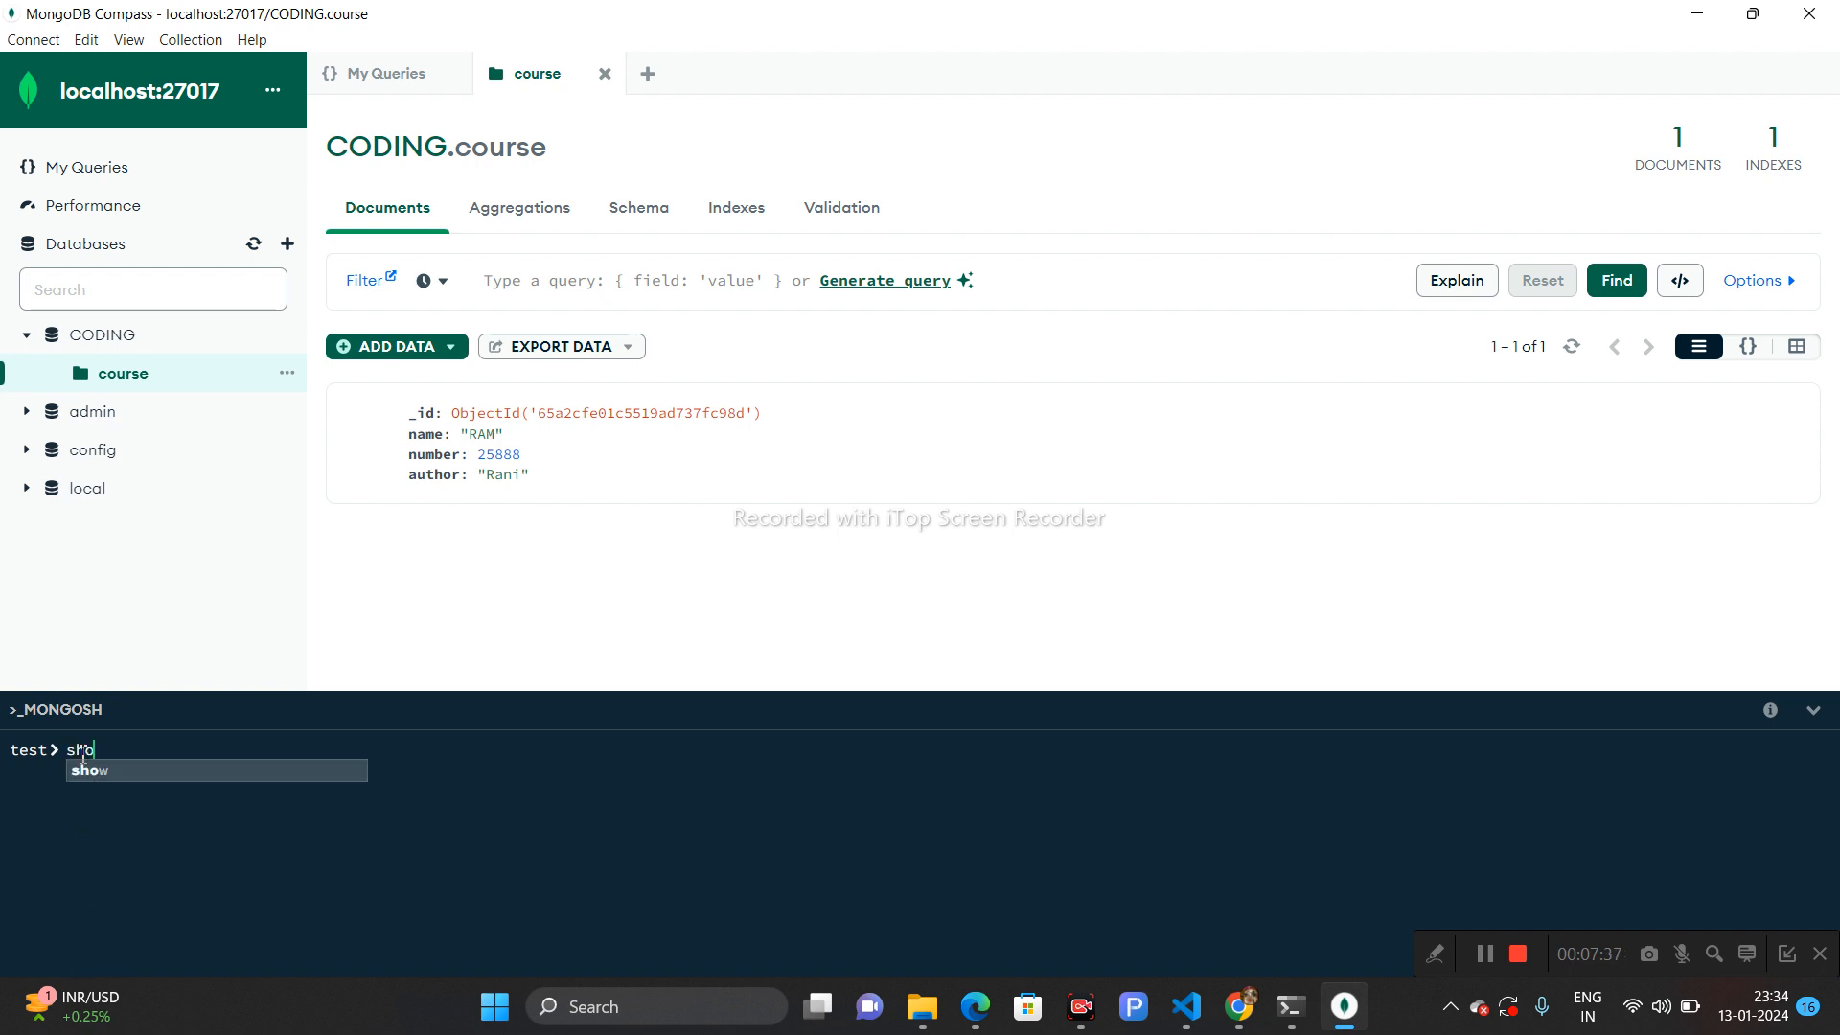
pyautogui.write('w databases')
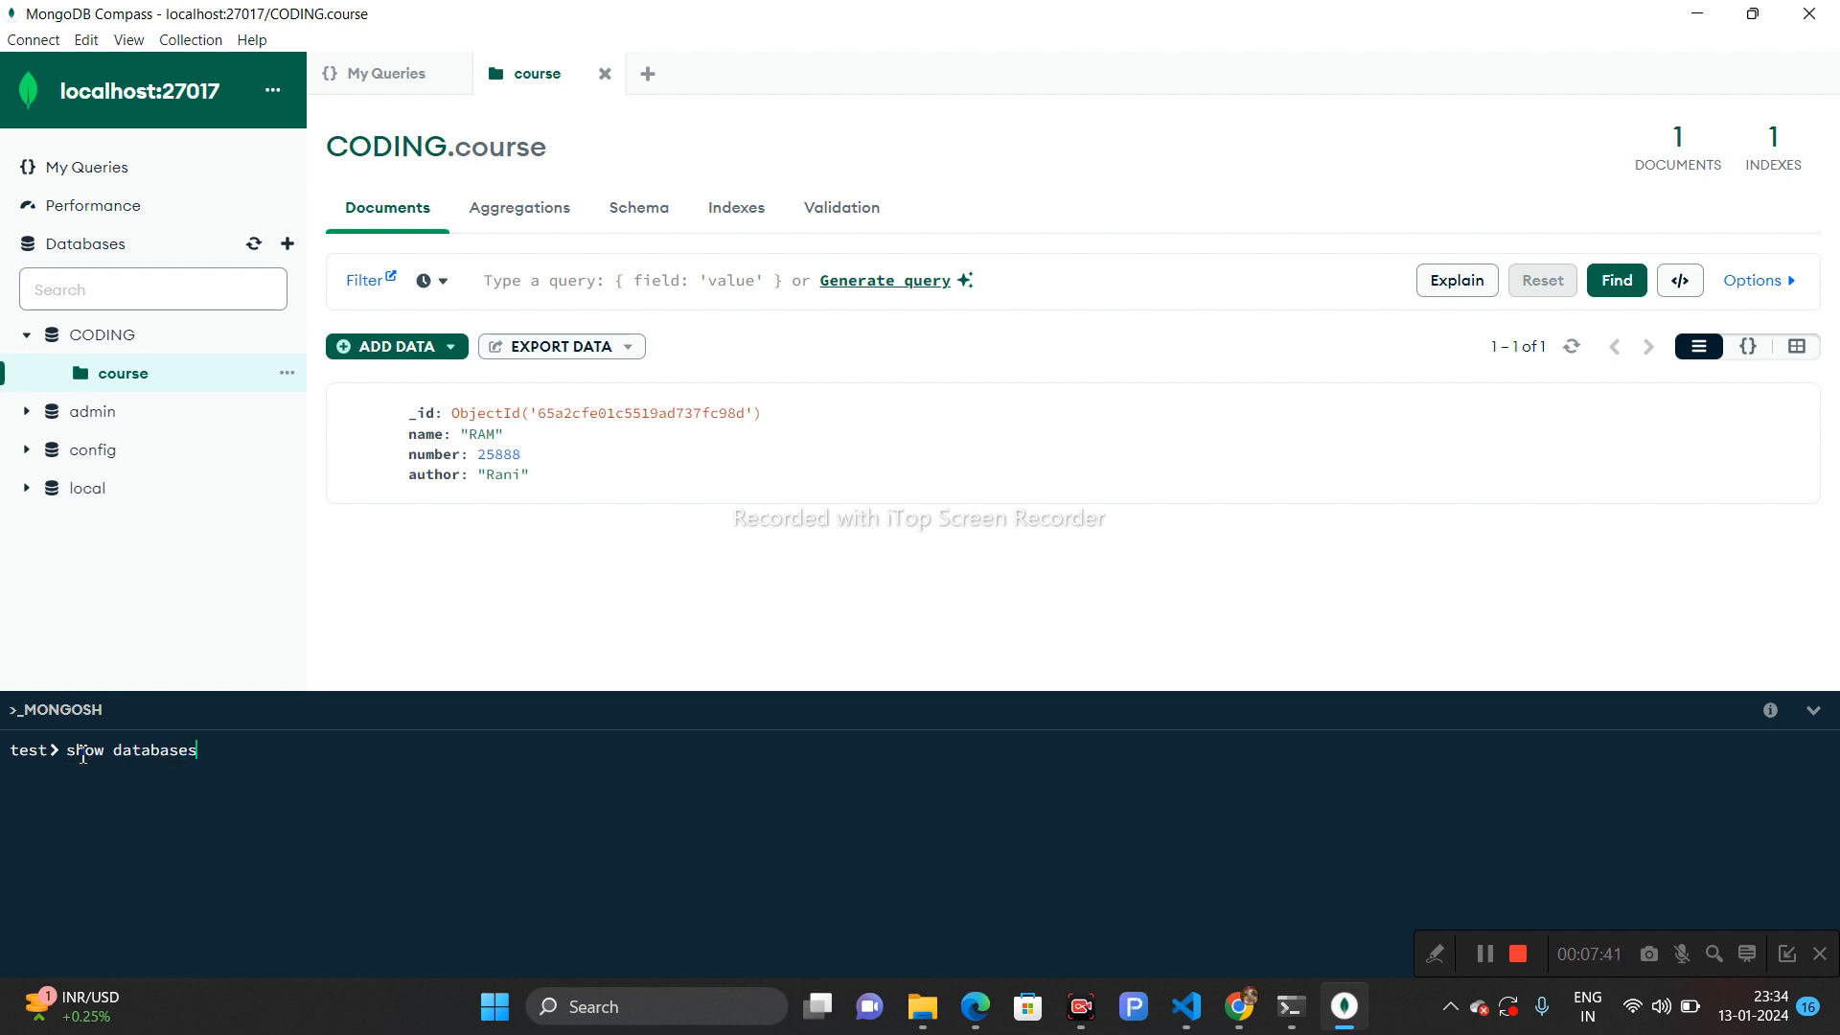
pyautogui.press('Return')
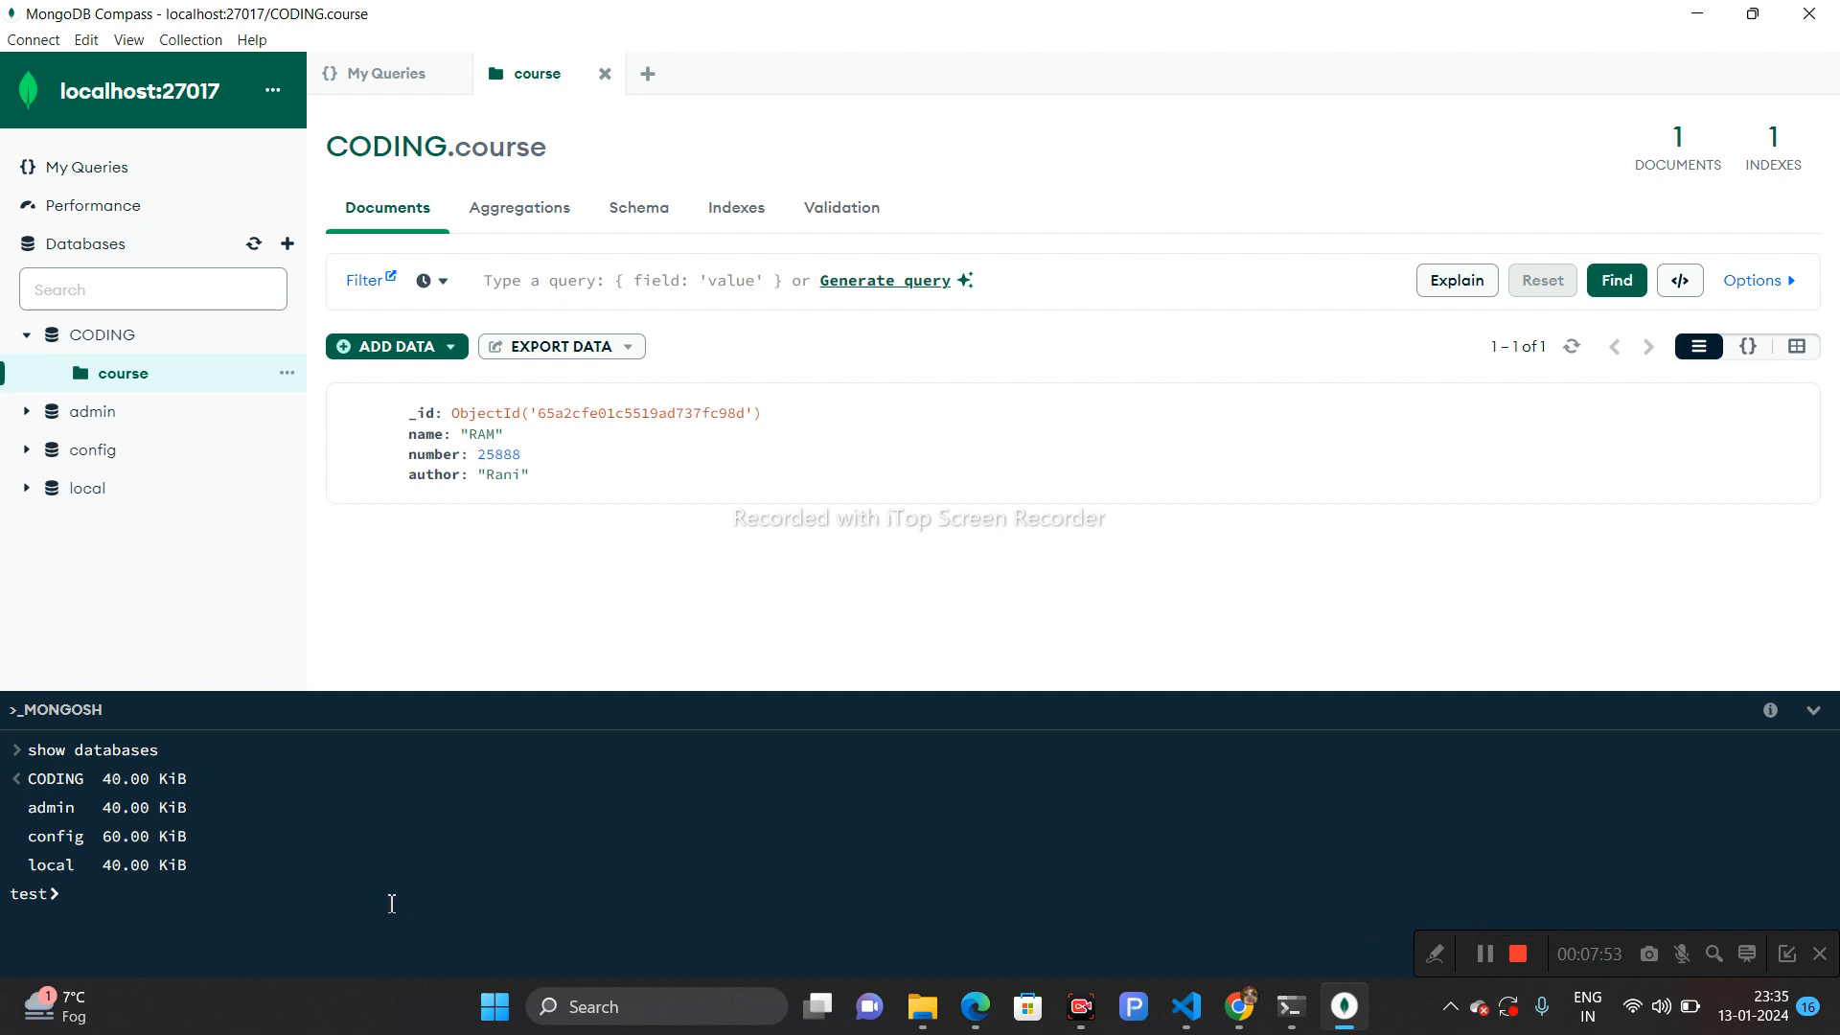
# - Switch the shell to the CODING database with use CODING
pyautogui.write('use')
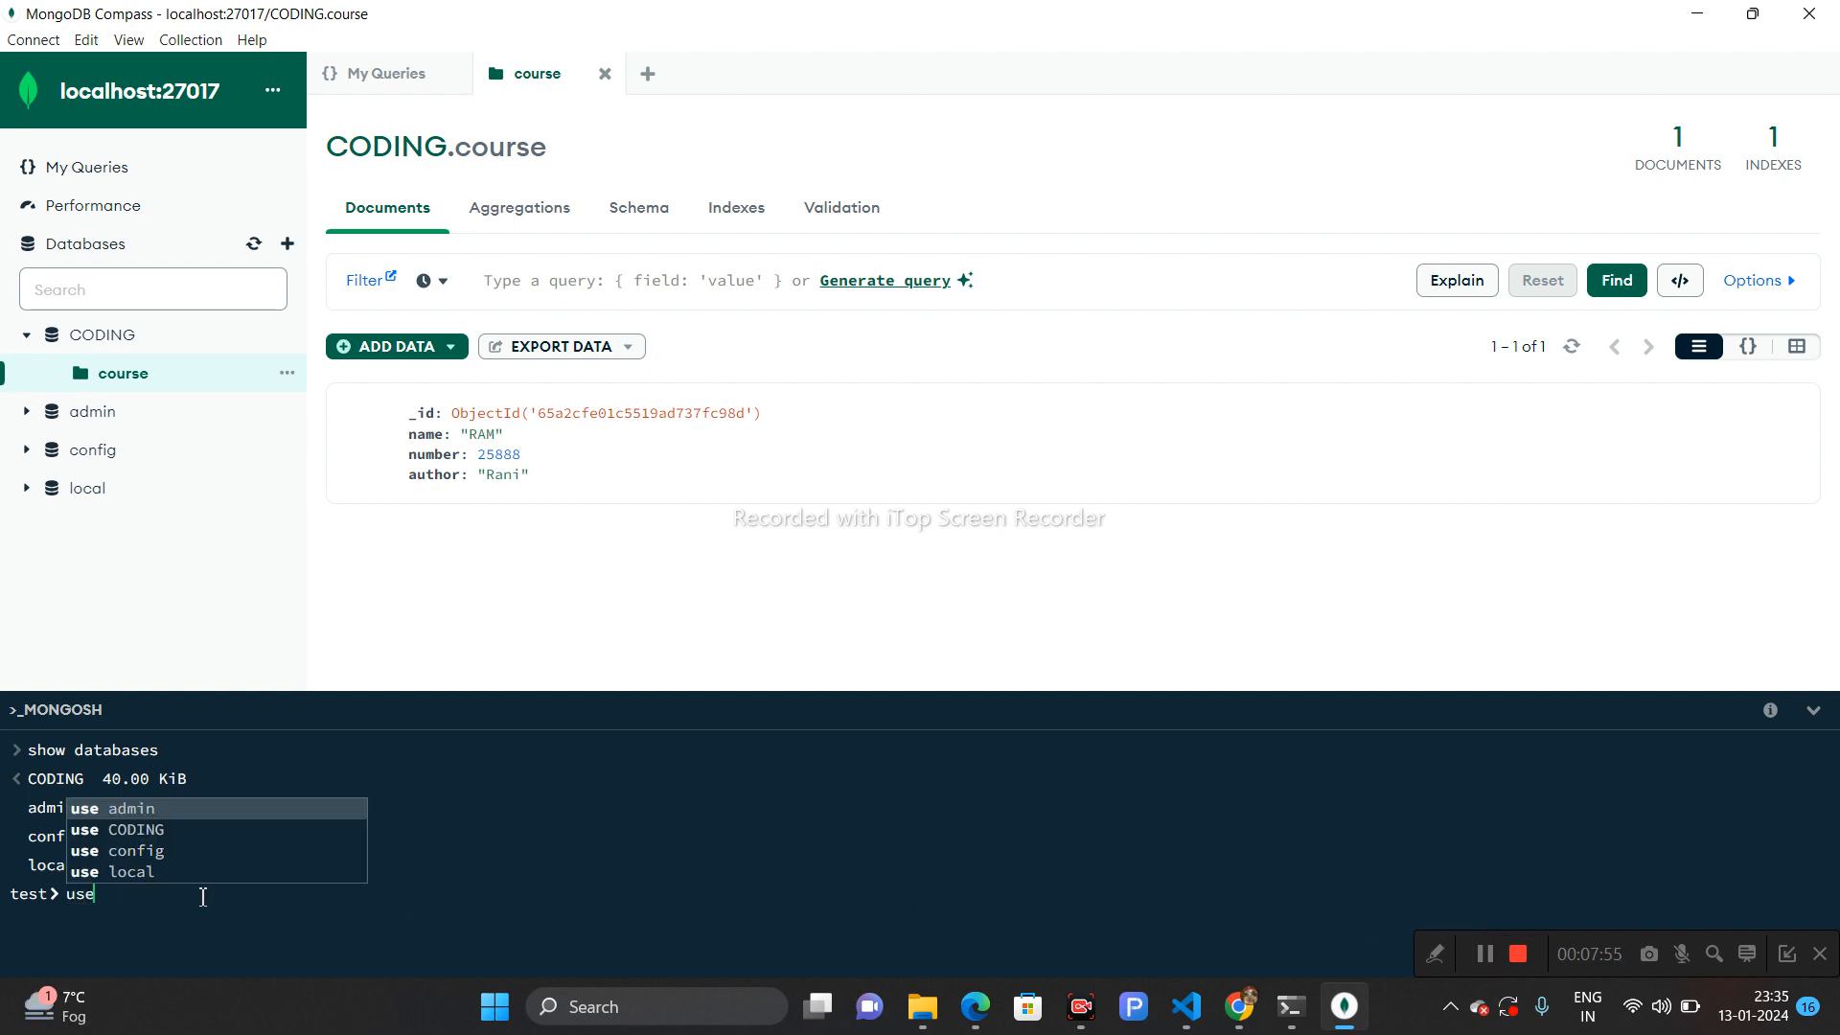
pyautogui.click(151, 824)
pyautogui.press('Return')
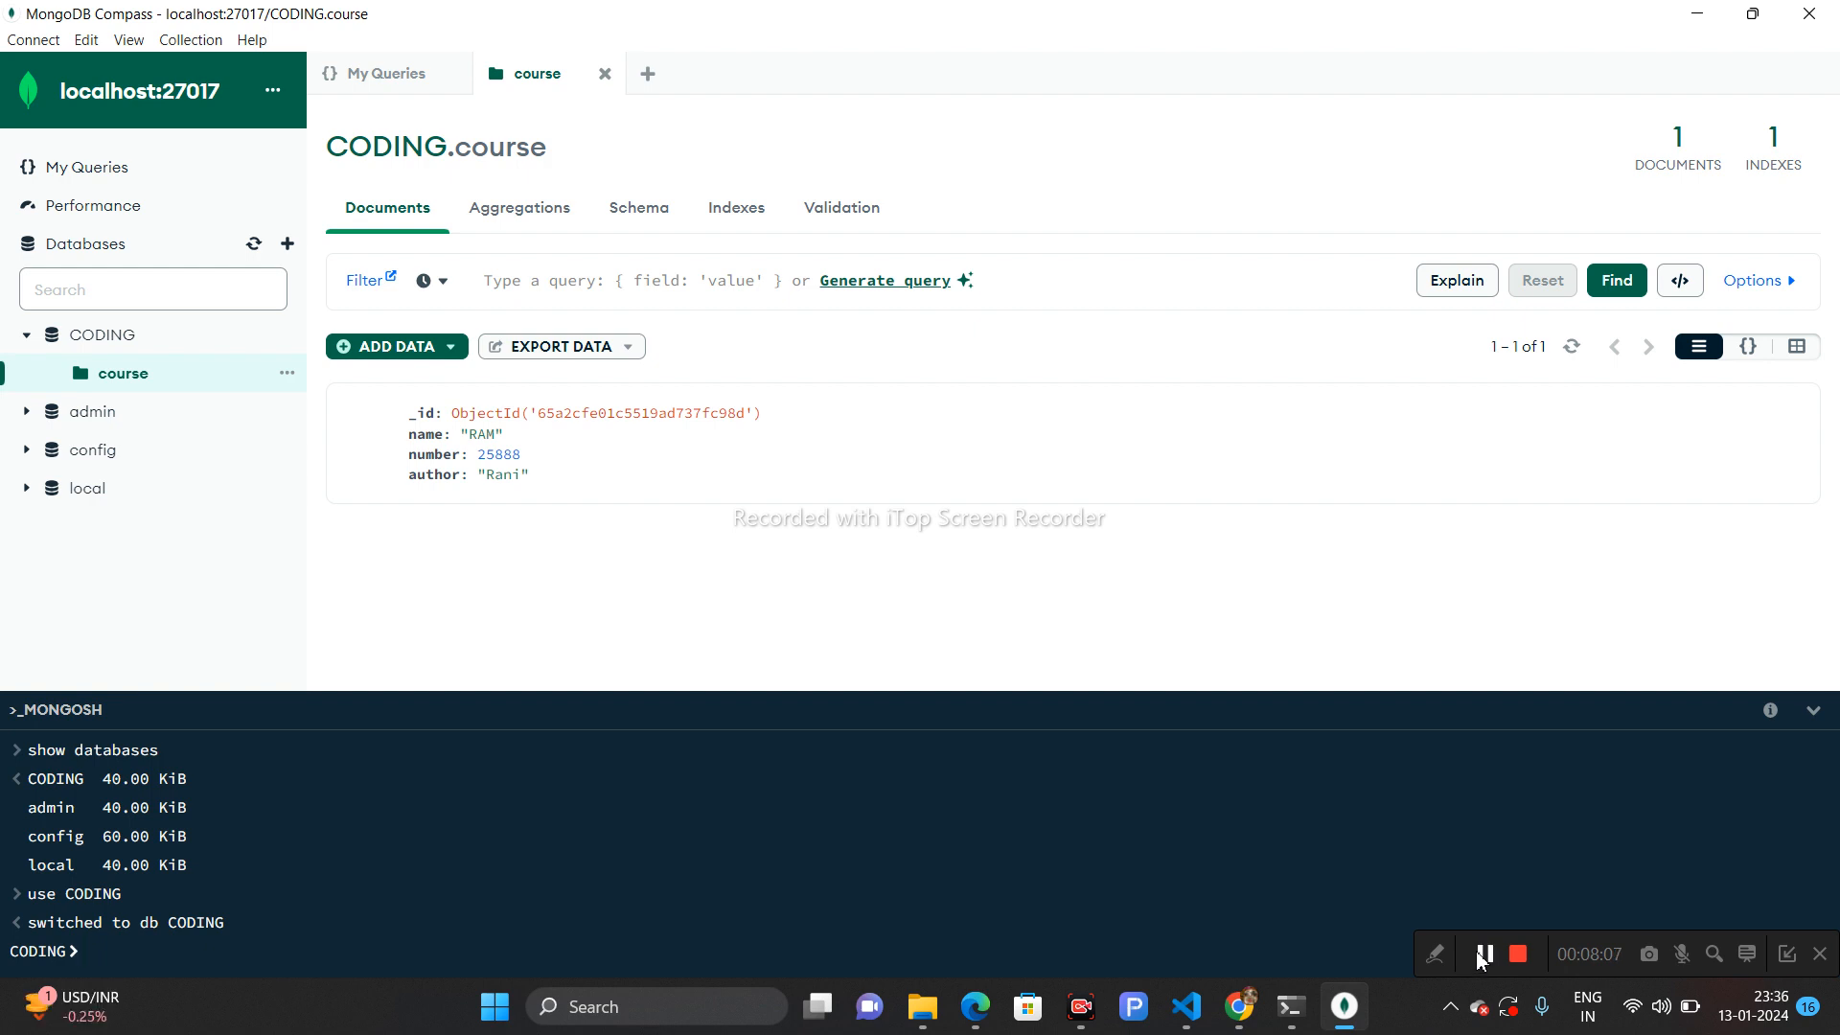
# - Run db.course.find() in the shell to list the course collection's documents
pyautogui.write('db.')
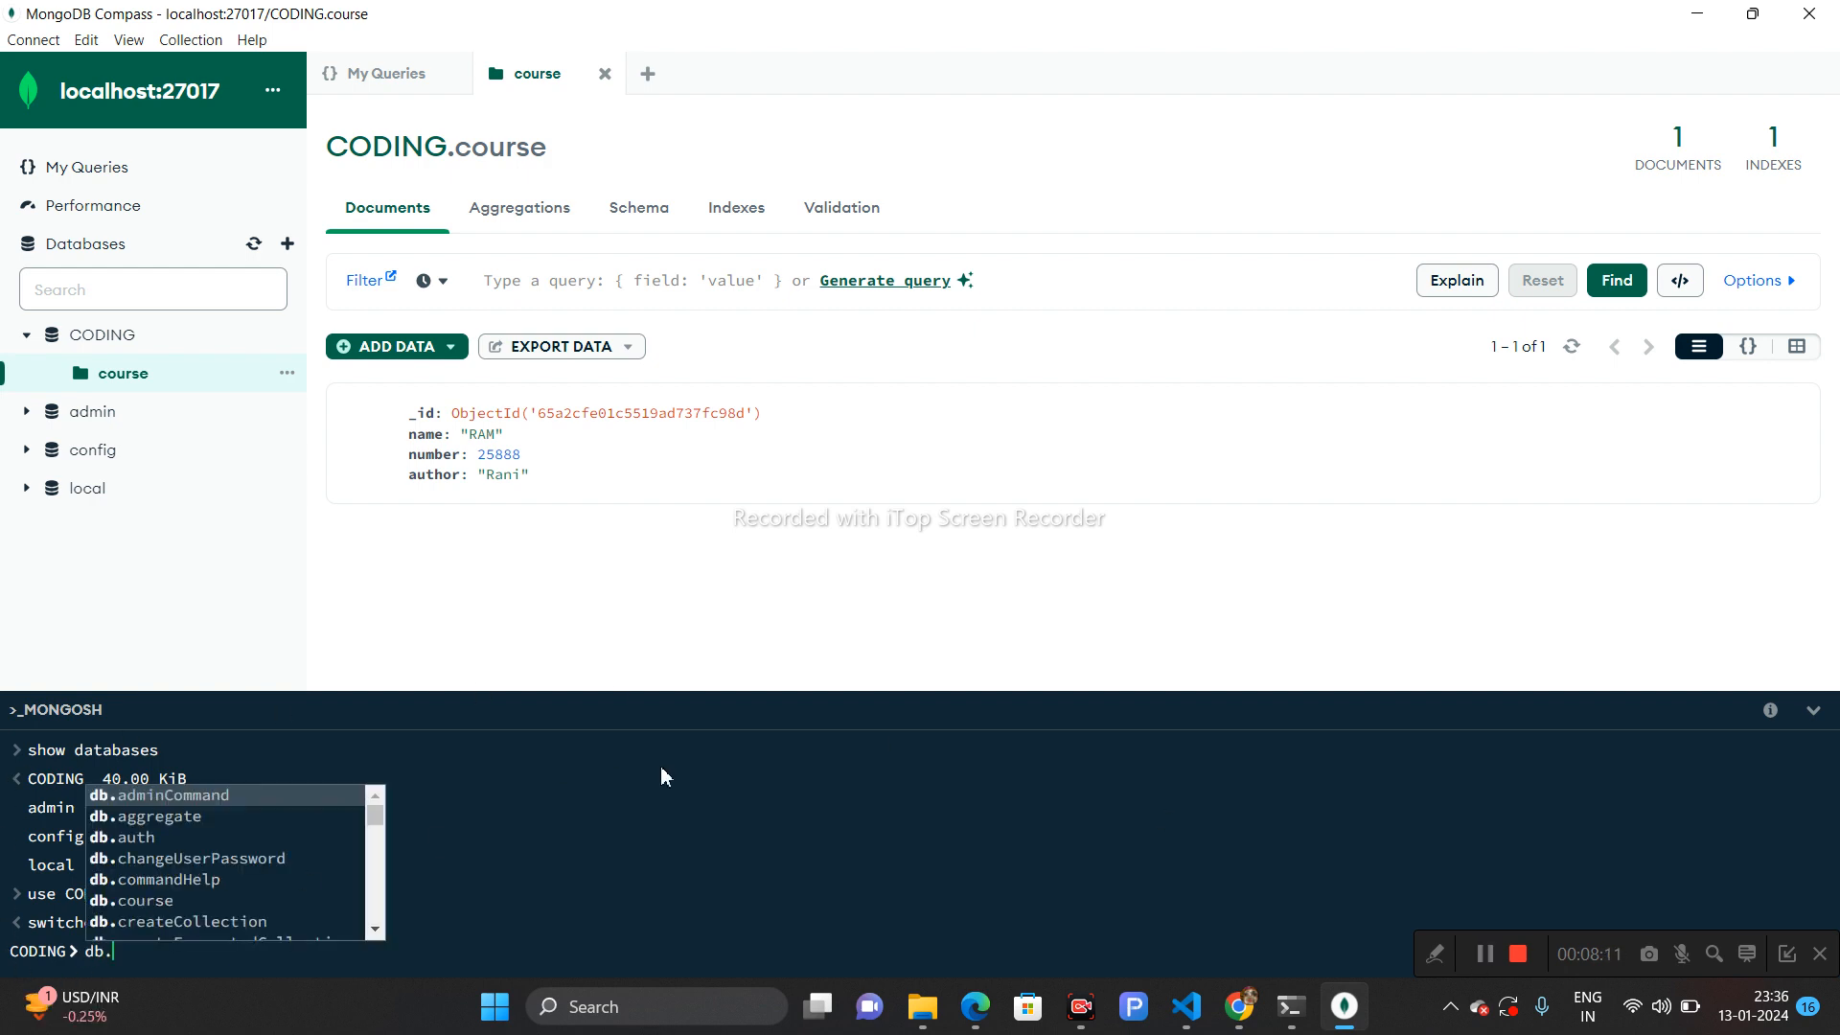
pyautogui.write('course')
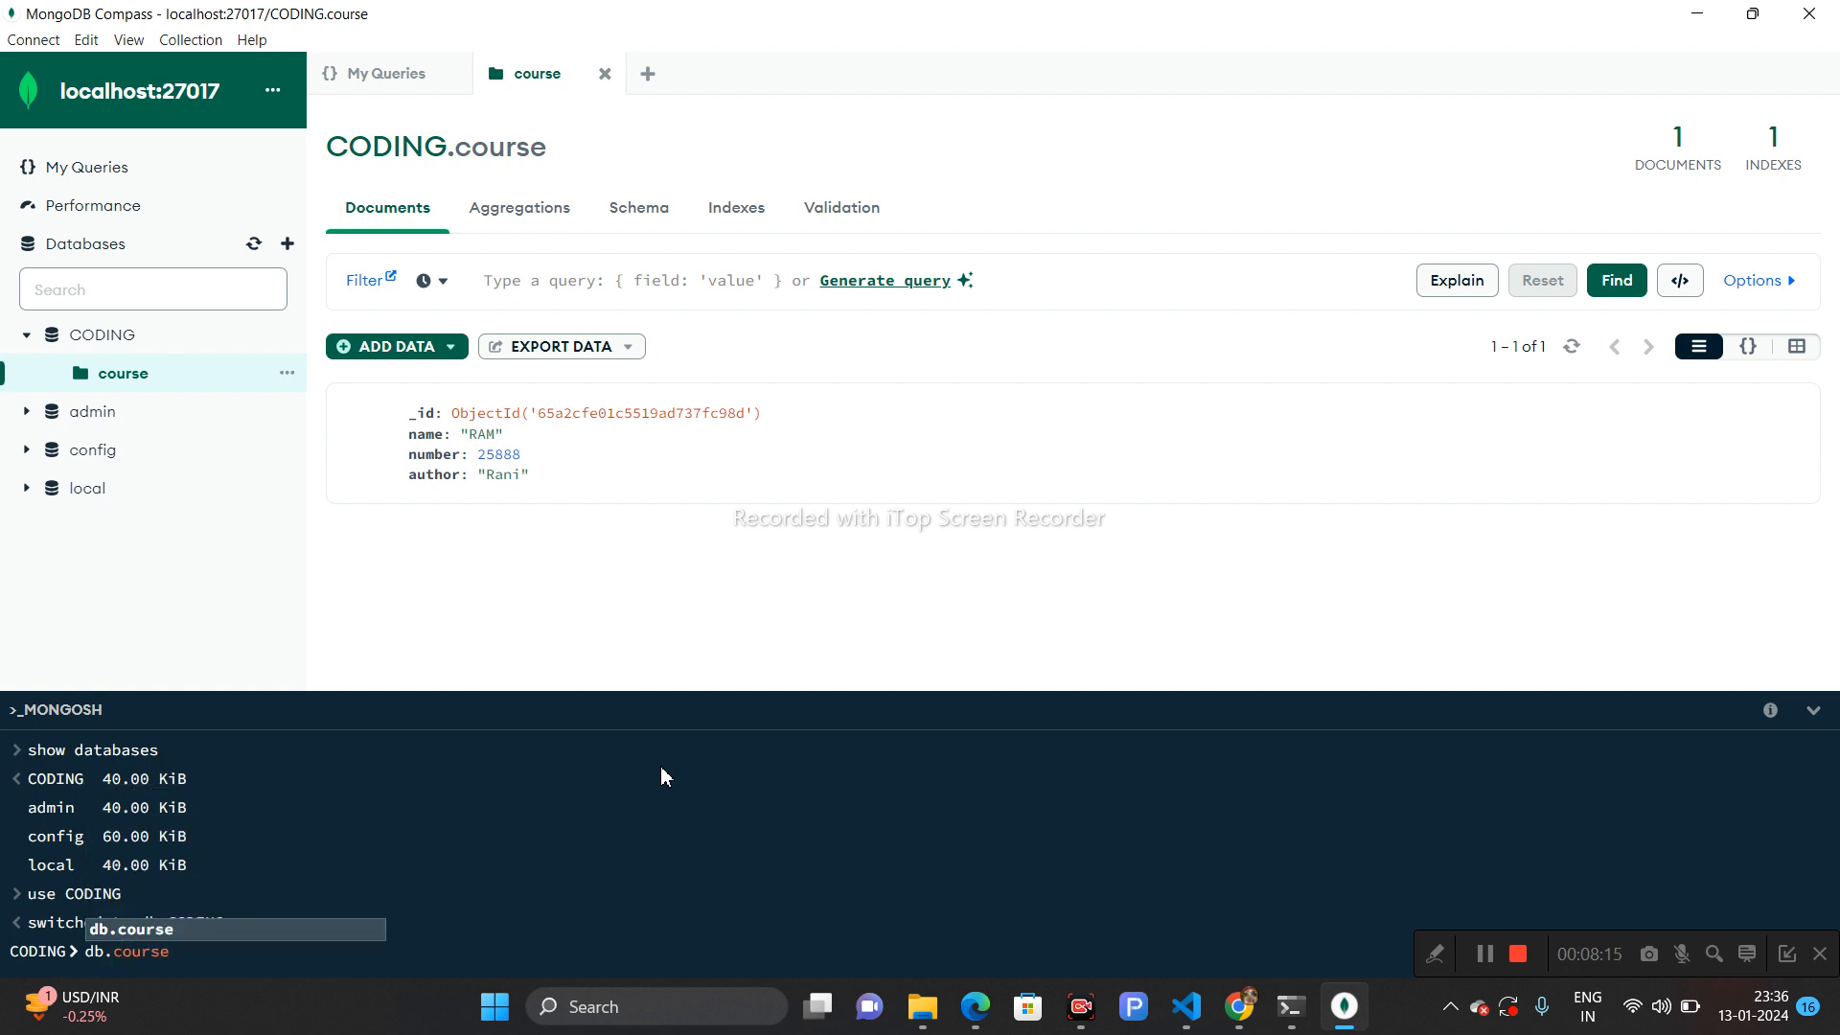
pyautogui.write('.find')
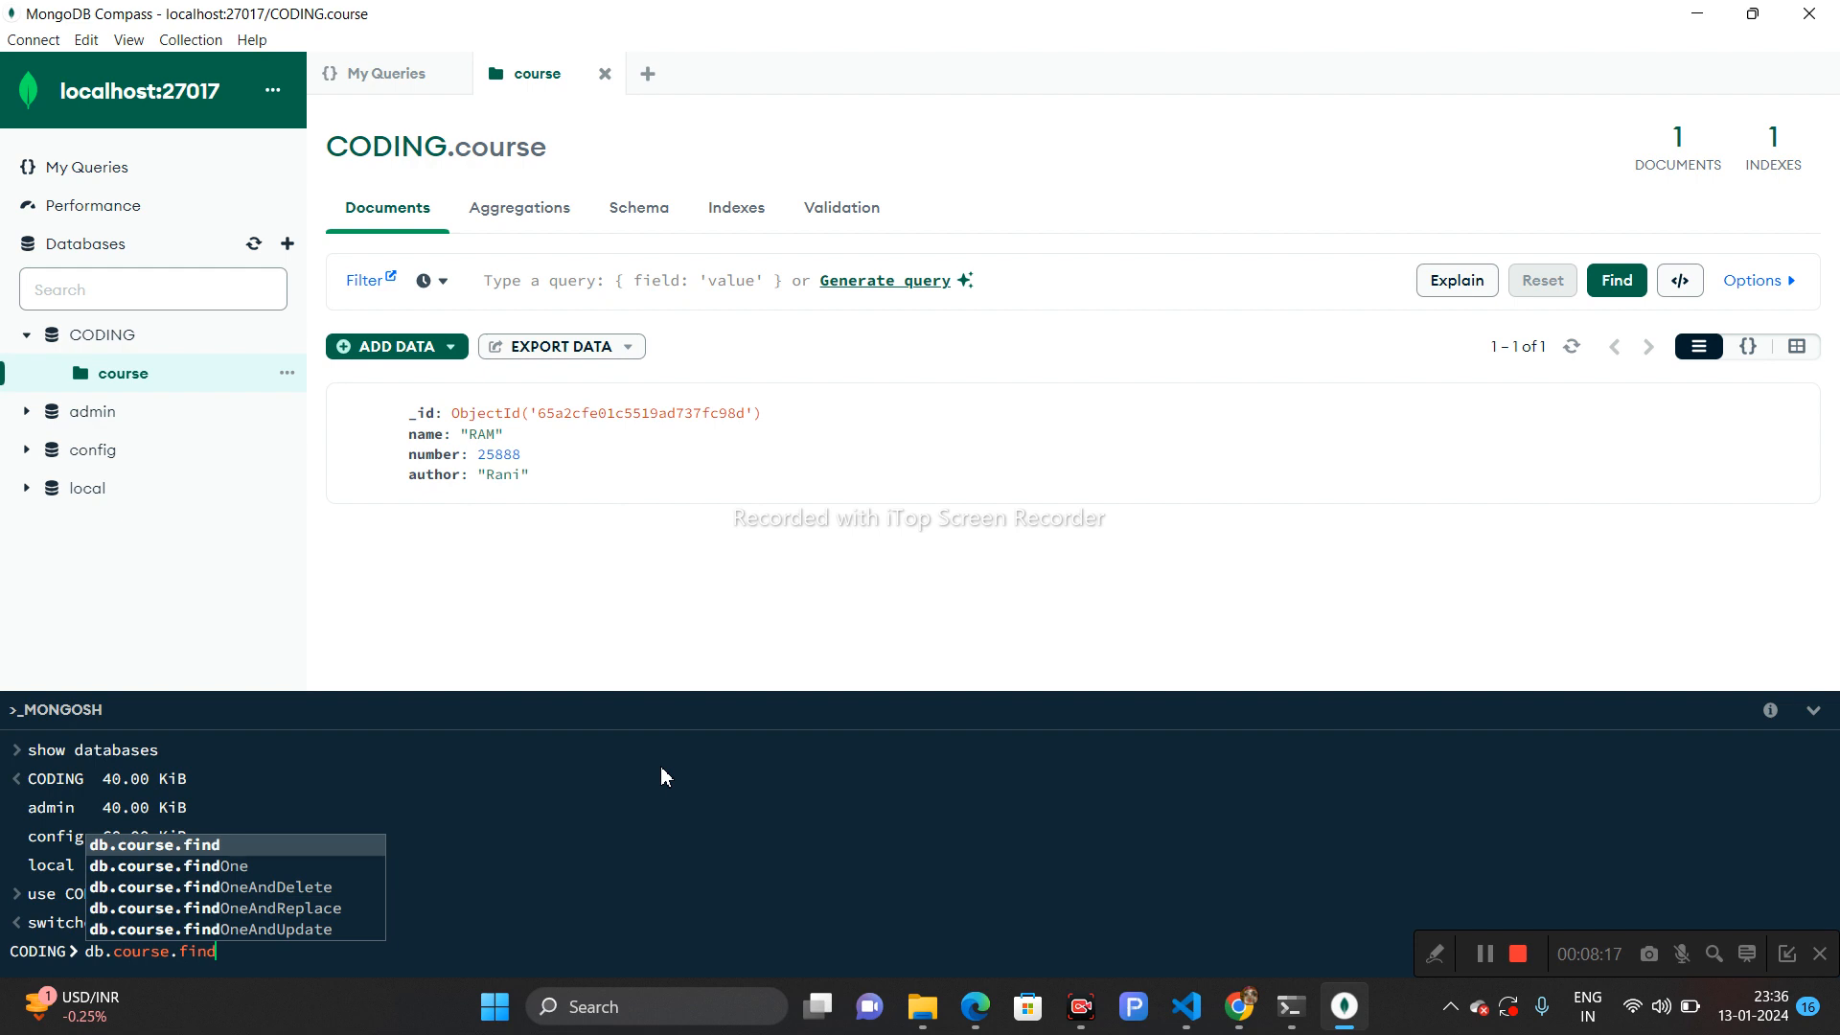
pyautogui.write('(')
pyautogui.press('Return')
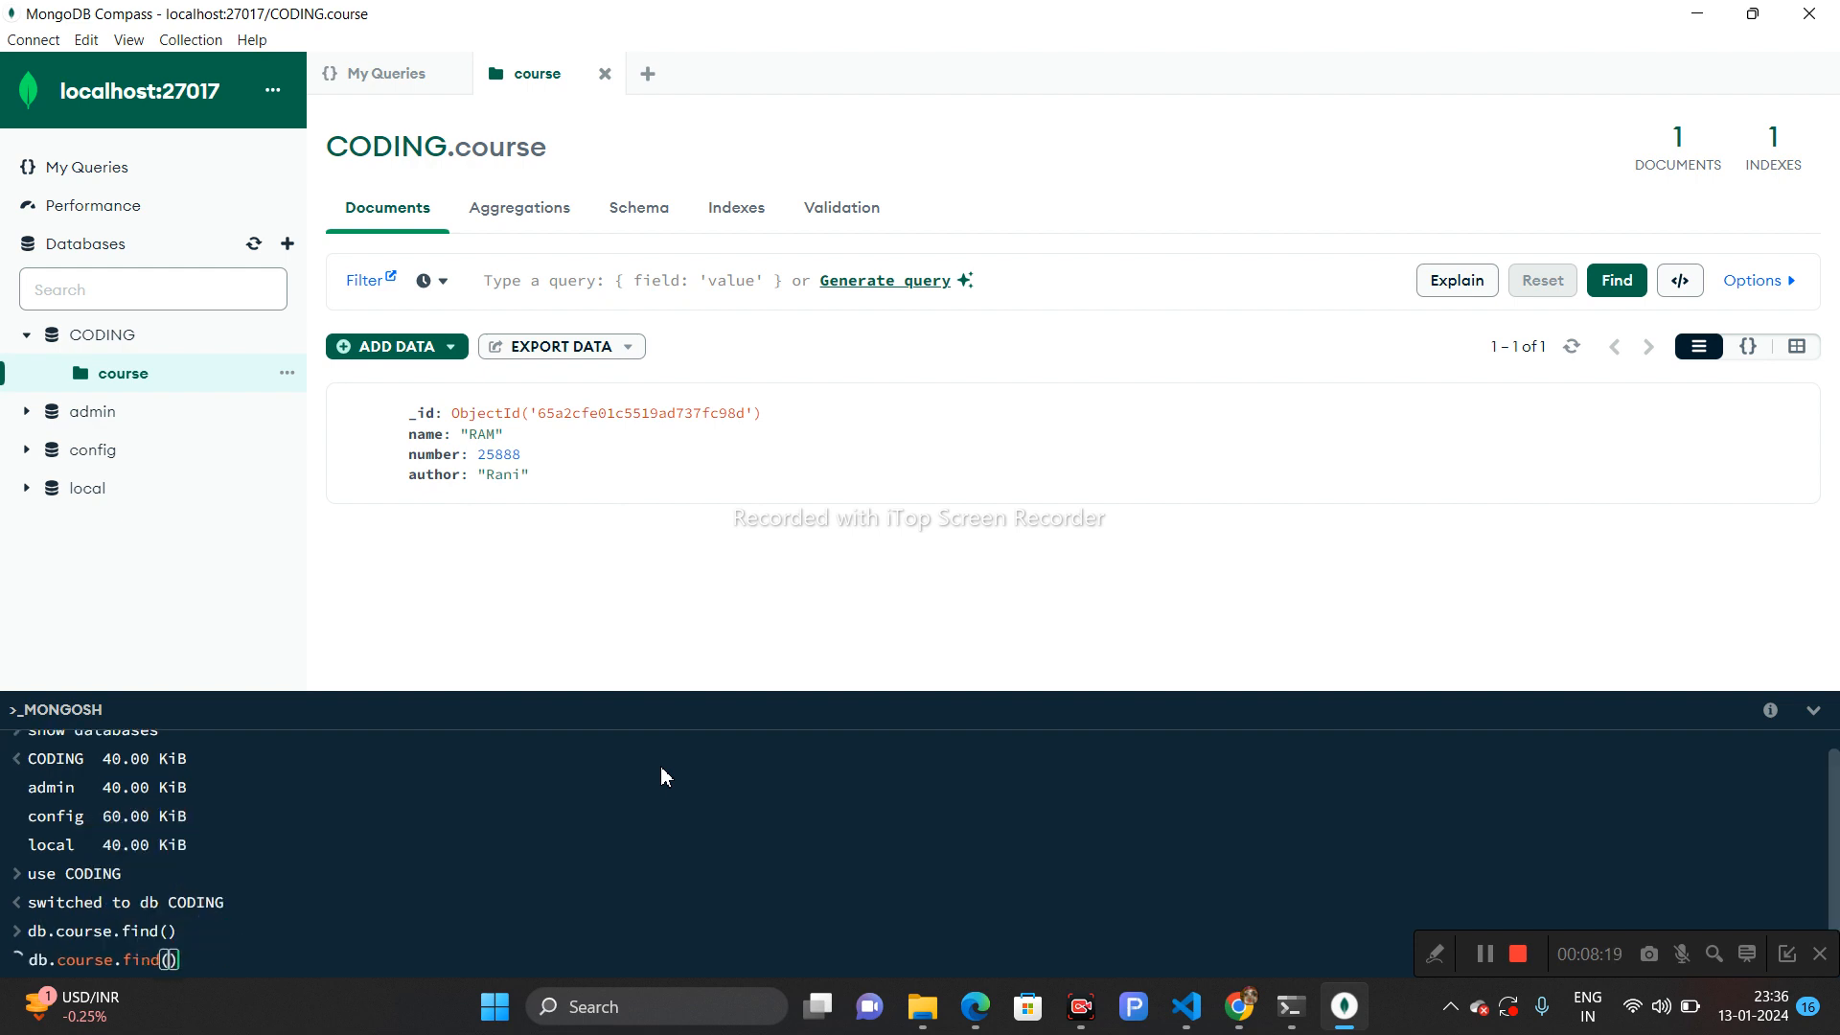
pyautogui.moveTo(40, 815); pyautogui.dragTo(185, 902)
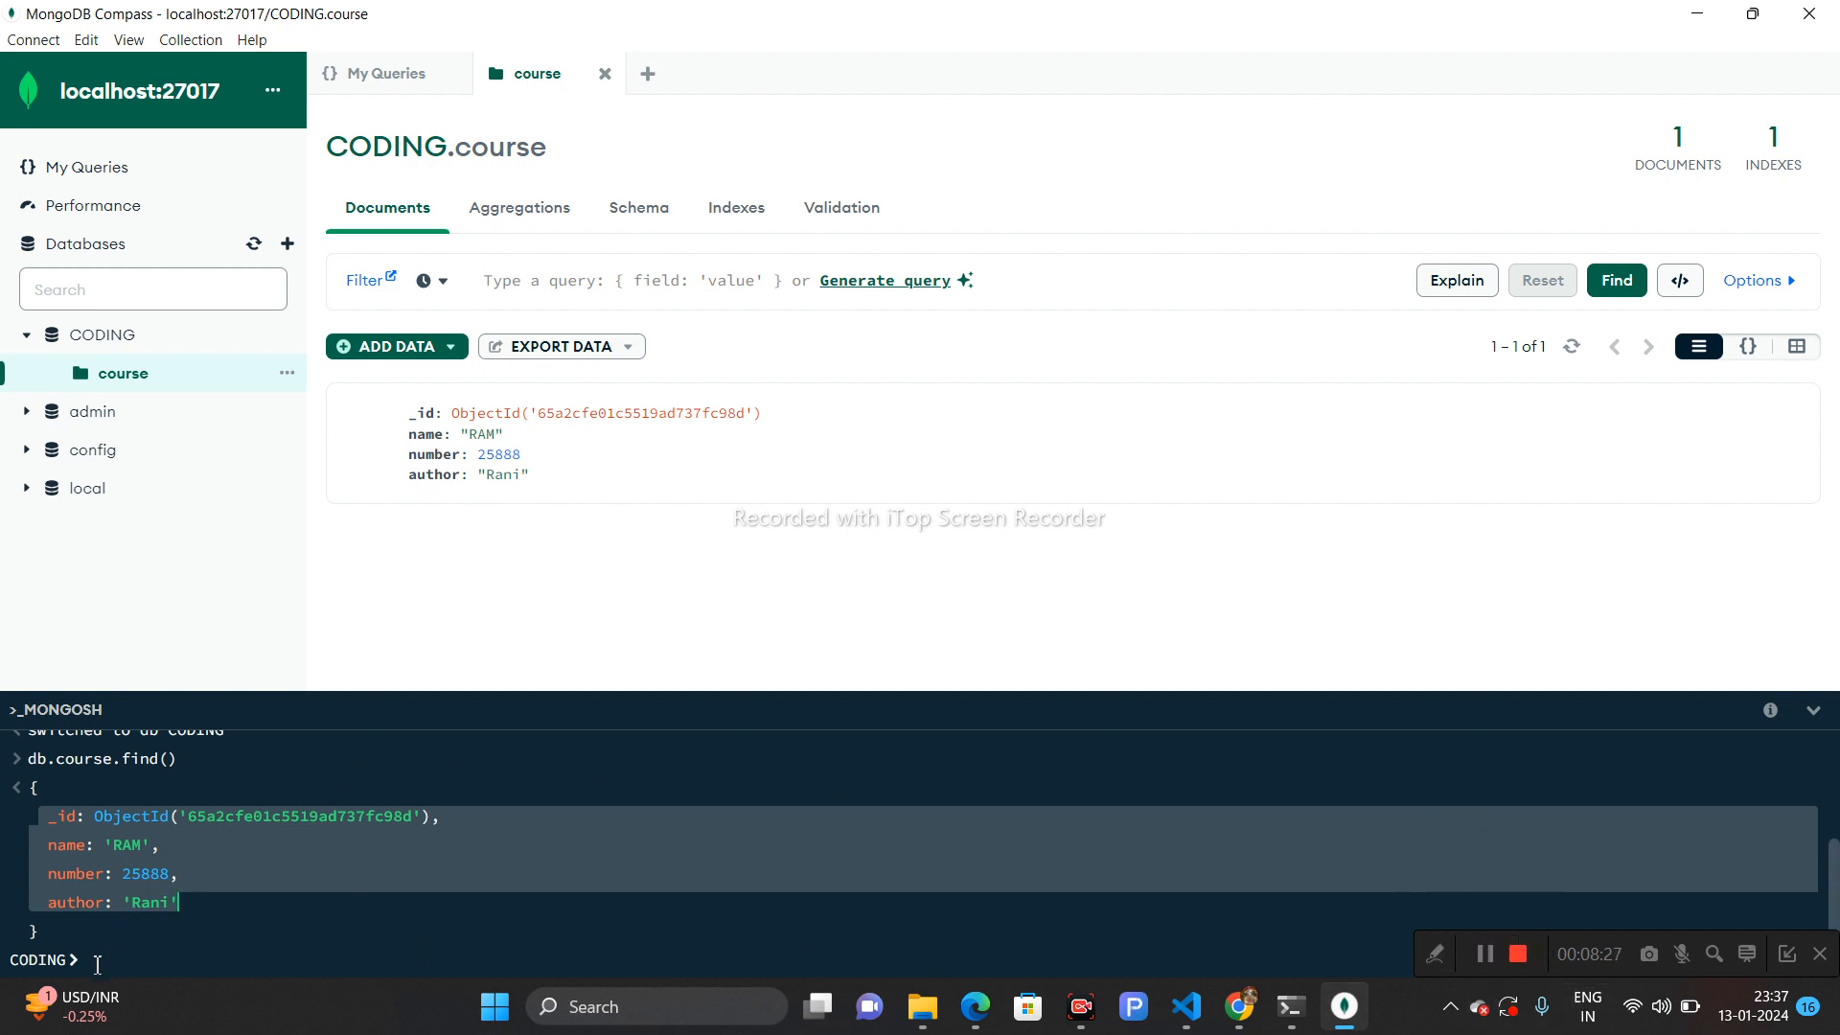
# - Insert a document with "work":"dean" into the course collection using db.course.insertOne in the shell
pyautogui.write('d')
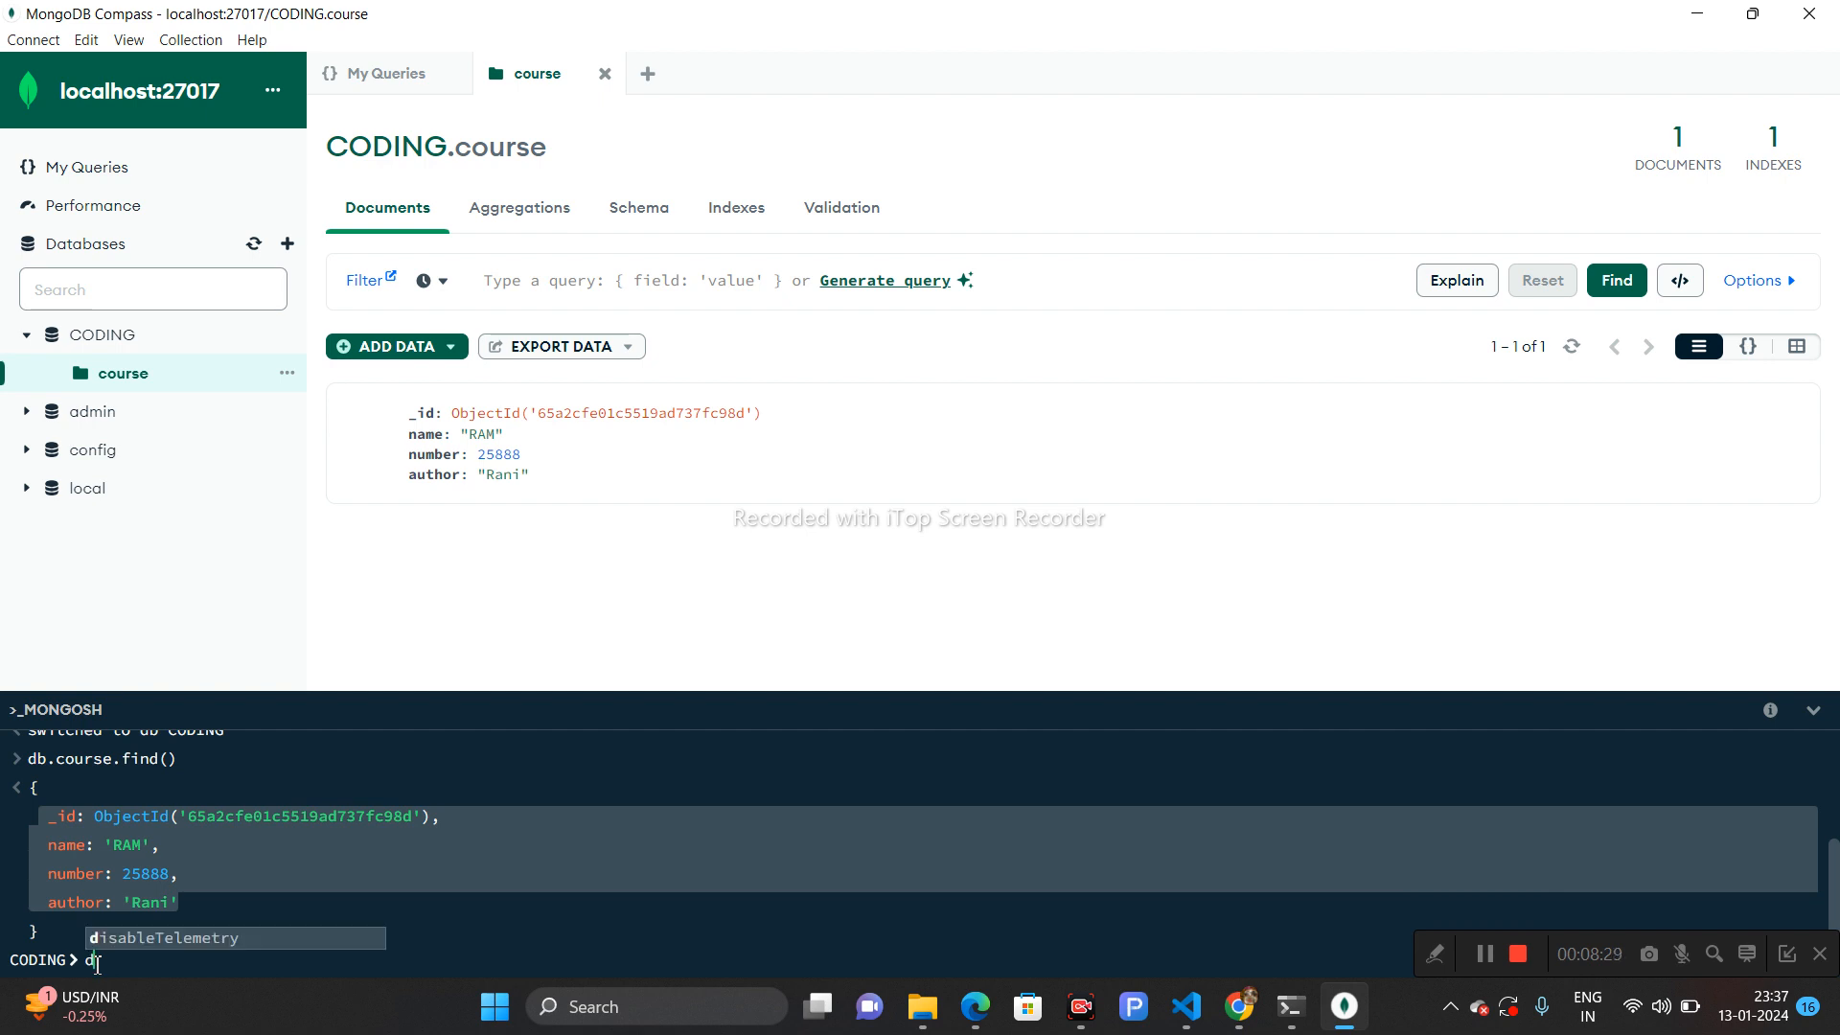
pyautogui.write('b.insert')
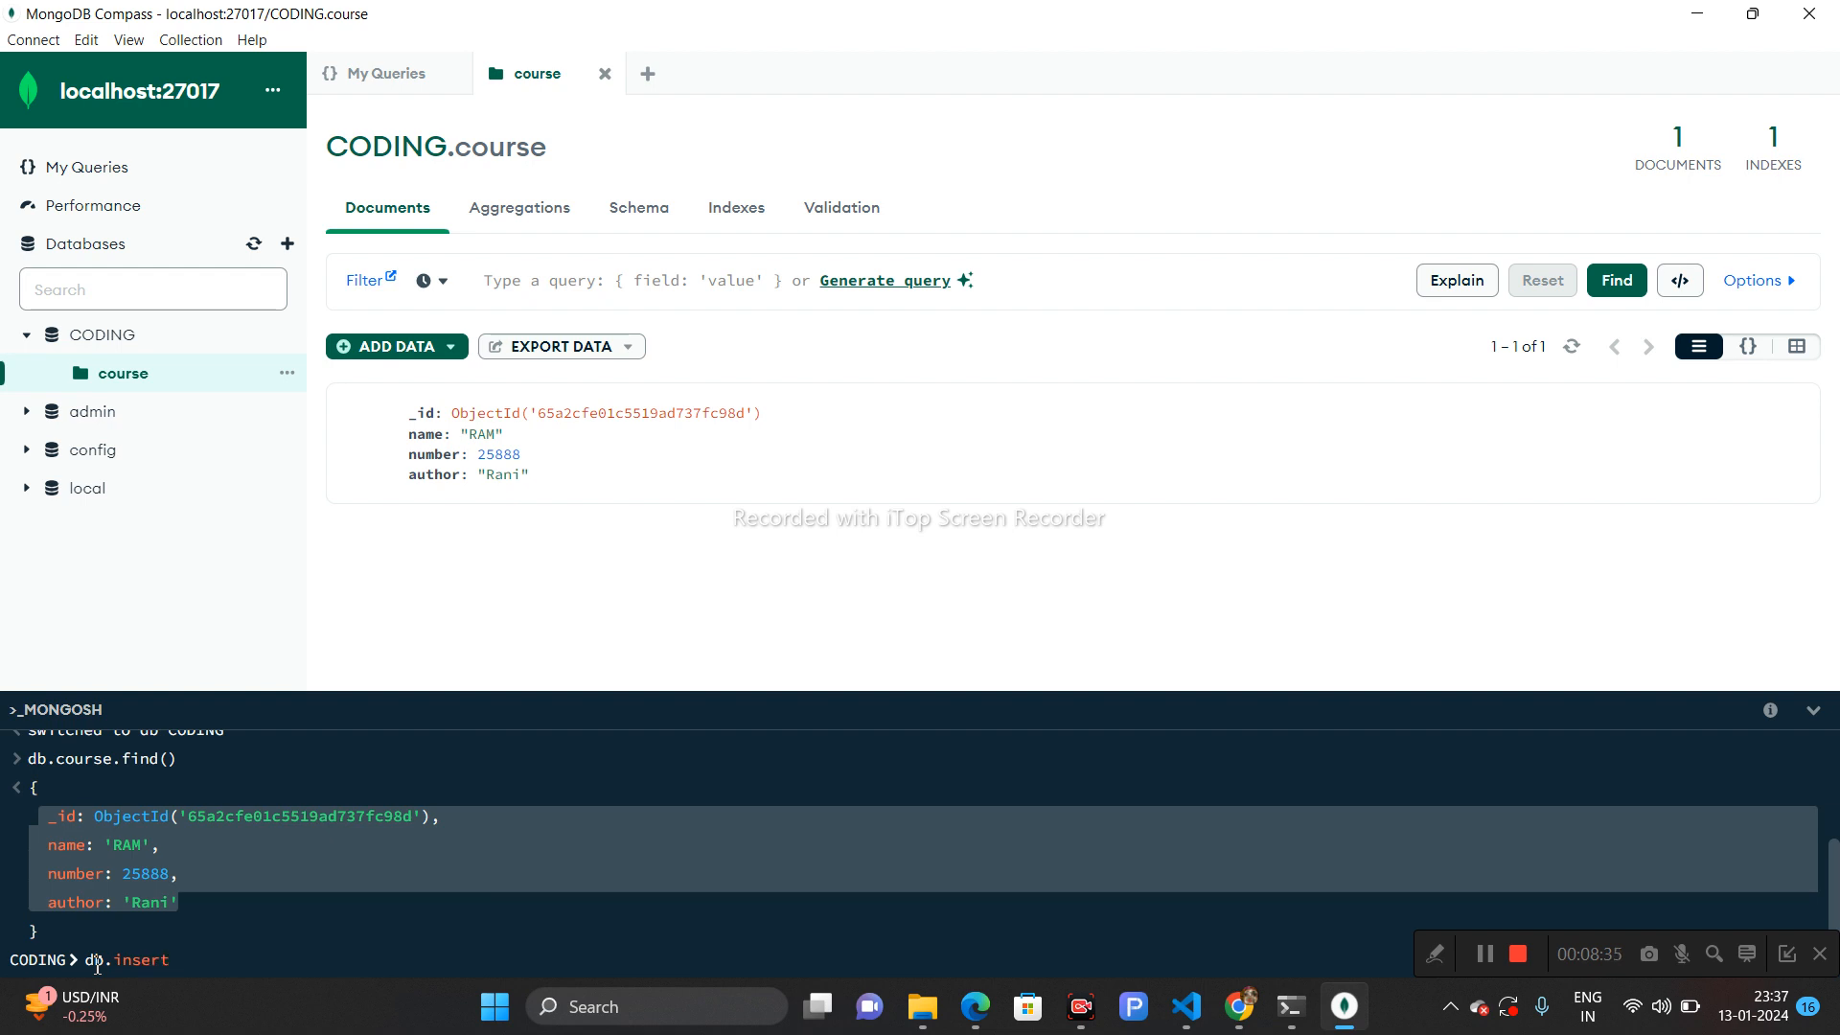
pyautogui.write('on')
pyautogui.press('BackSpace')
pyautogui.press('BackSpace')
pyautogui.press('BackSpace')
pyautogui.press('BackSpace')
pyautogui.press('BackSpace')
pyautogui.press('BackSpace')
pyautogui.write('course')
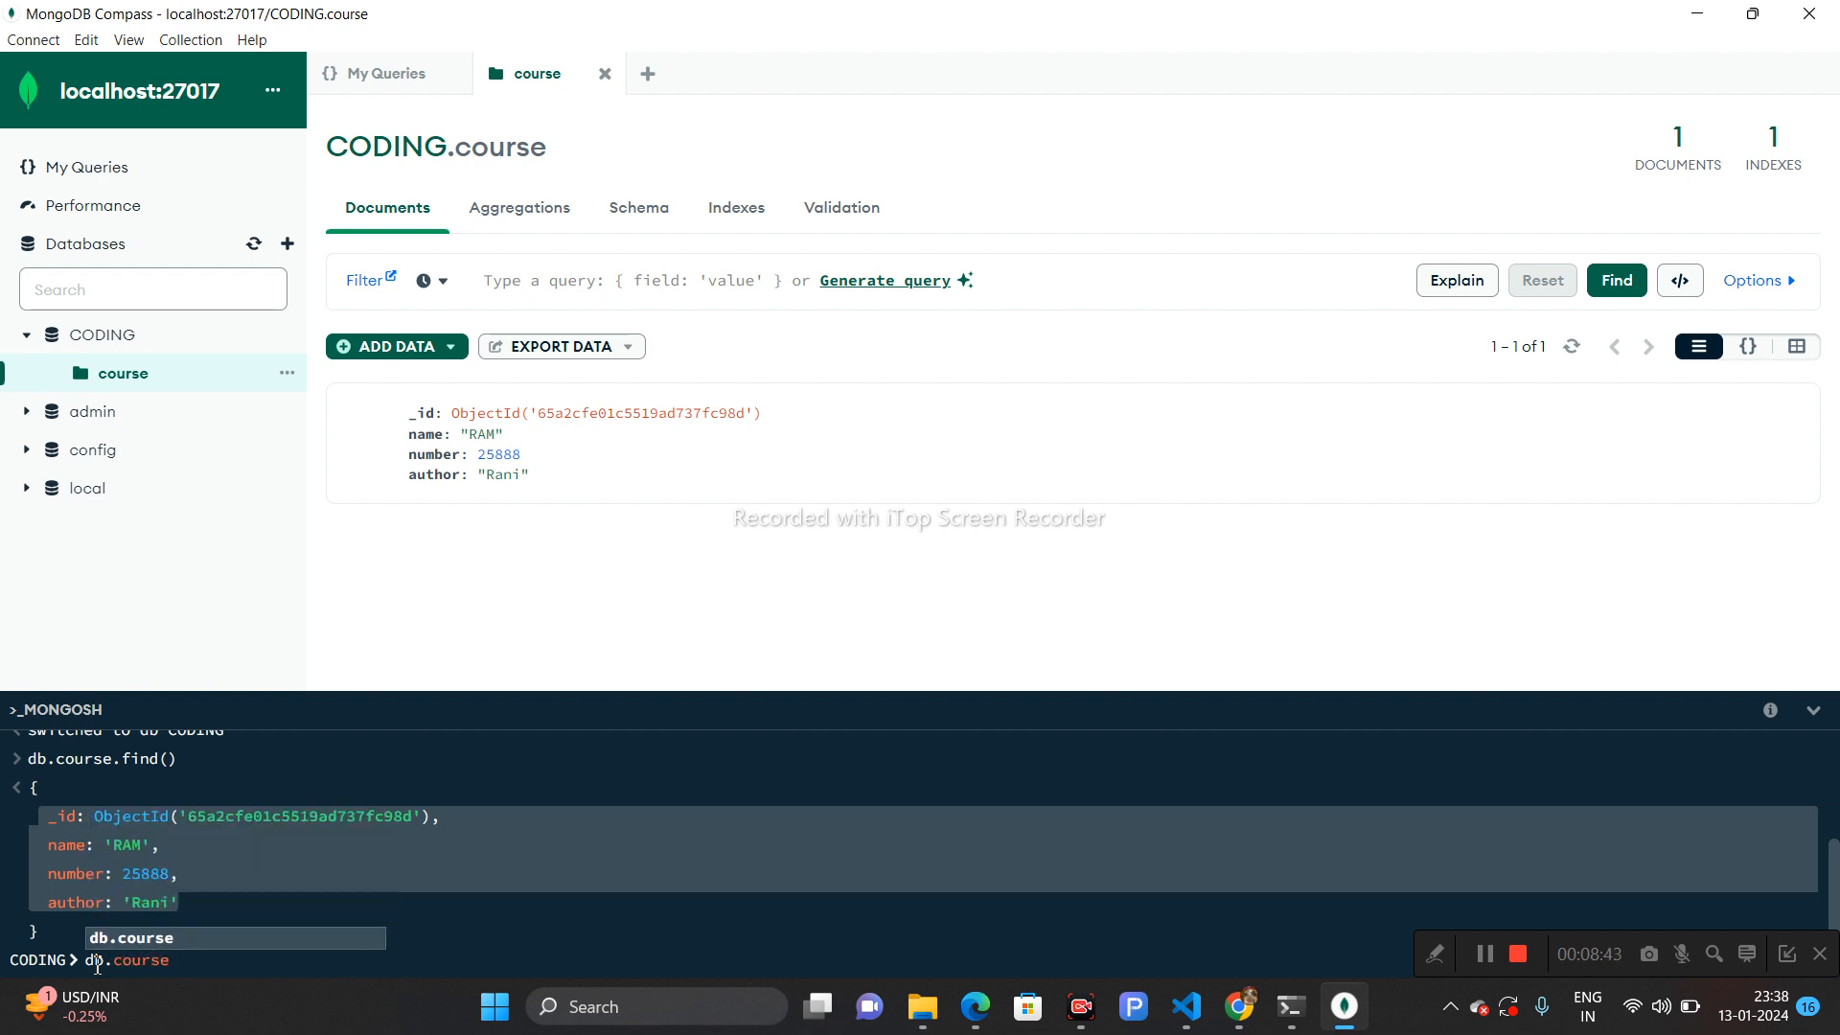
pyautogui.write('.inse')
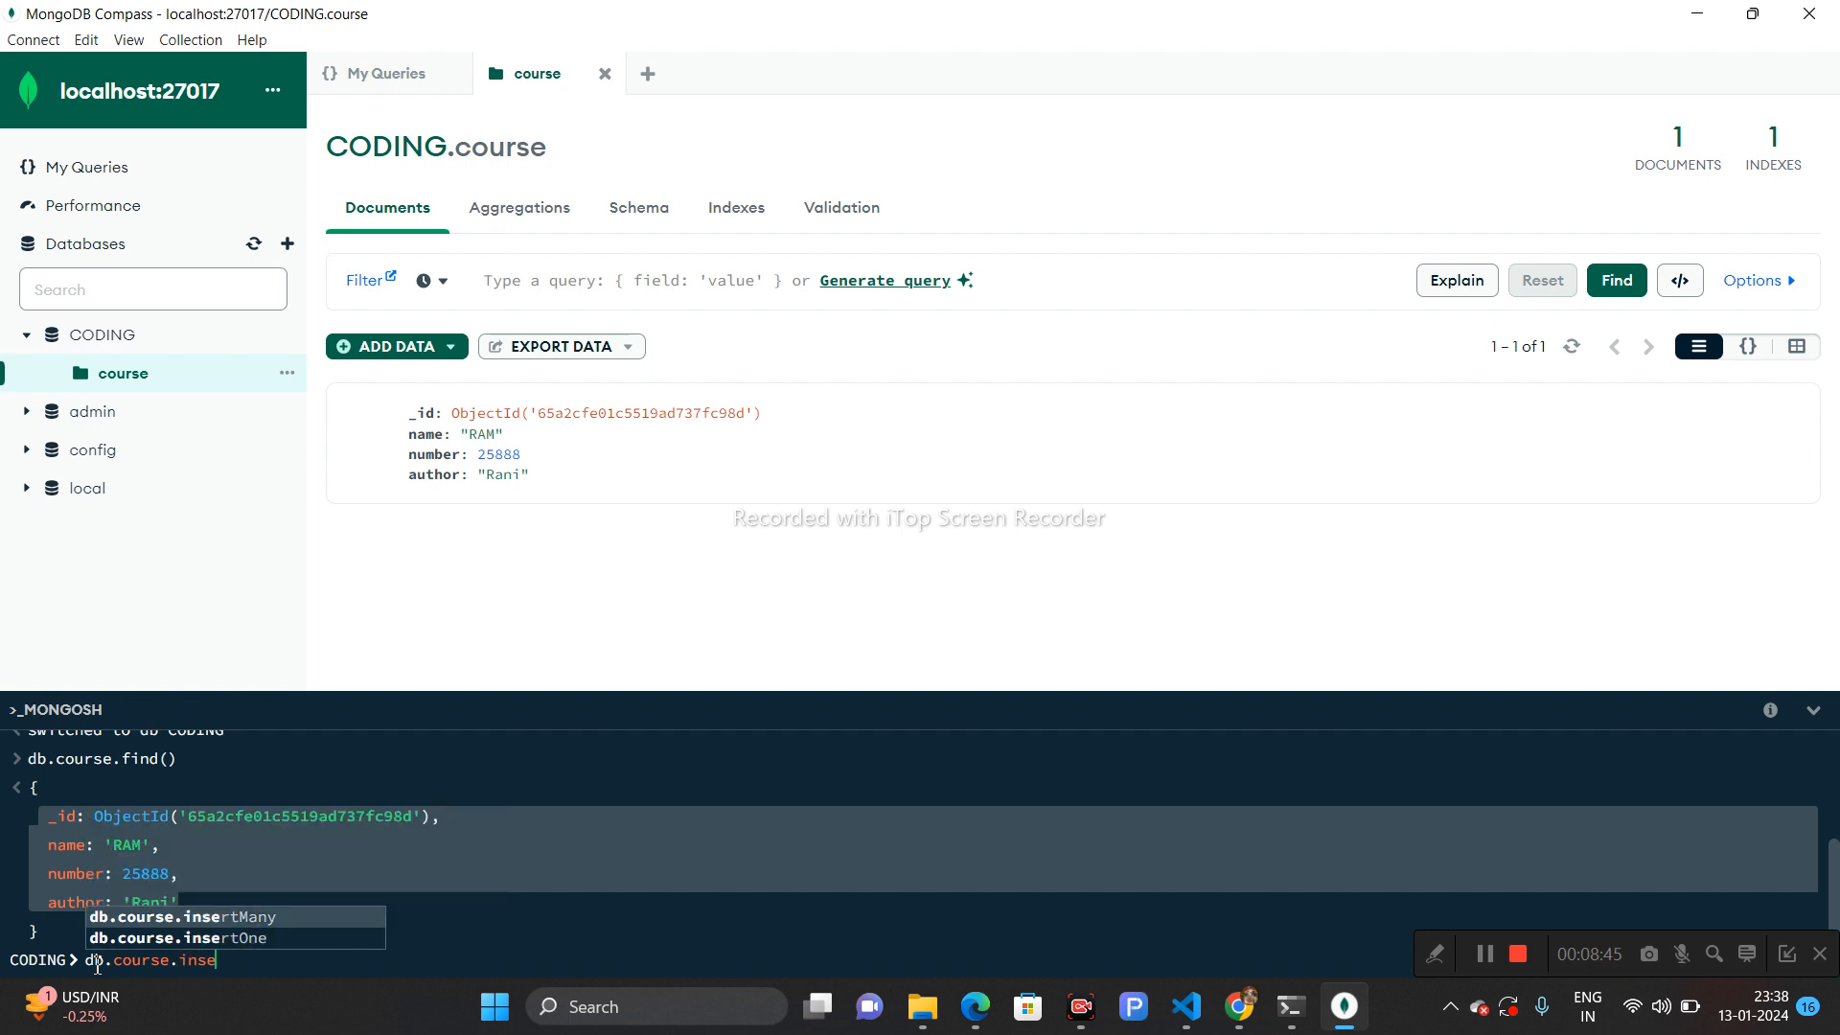
pyautogui.click(237, 939)
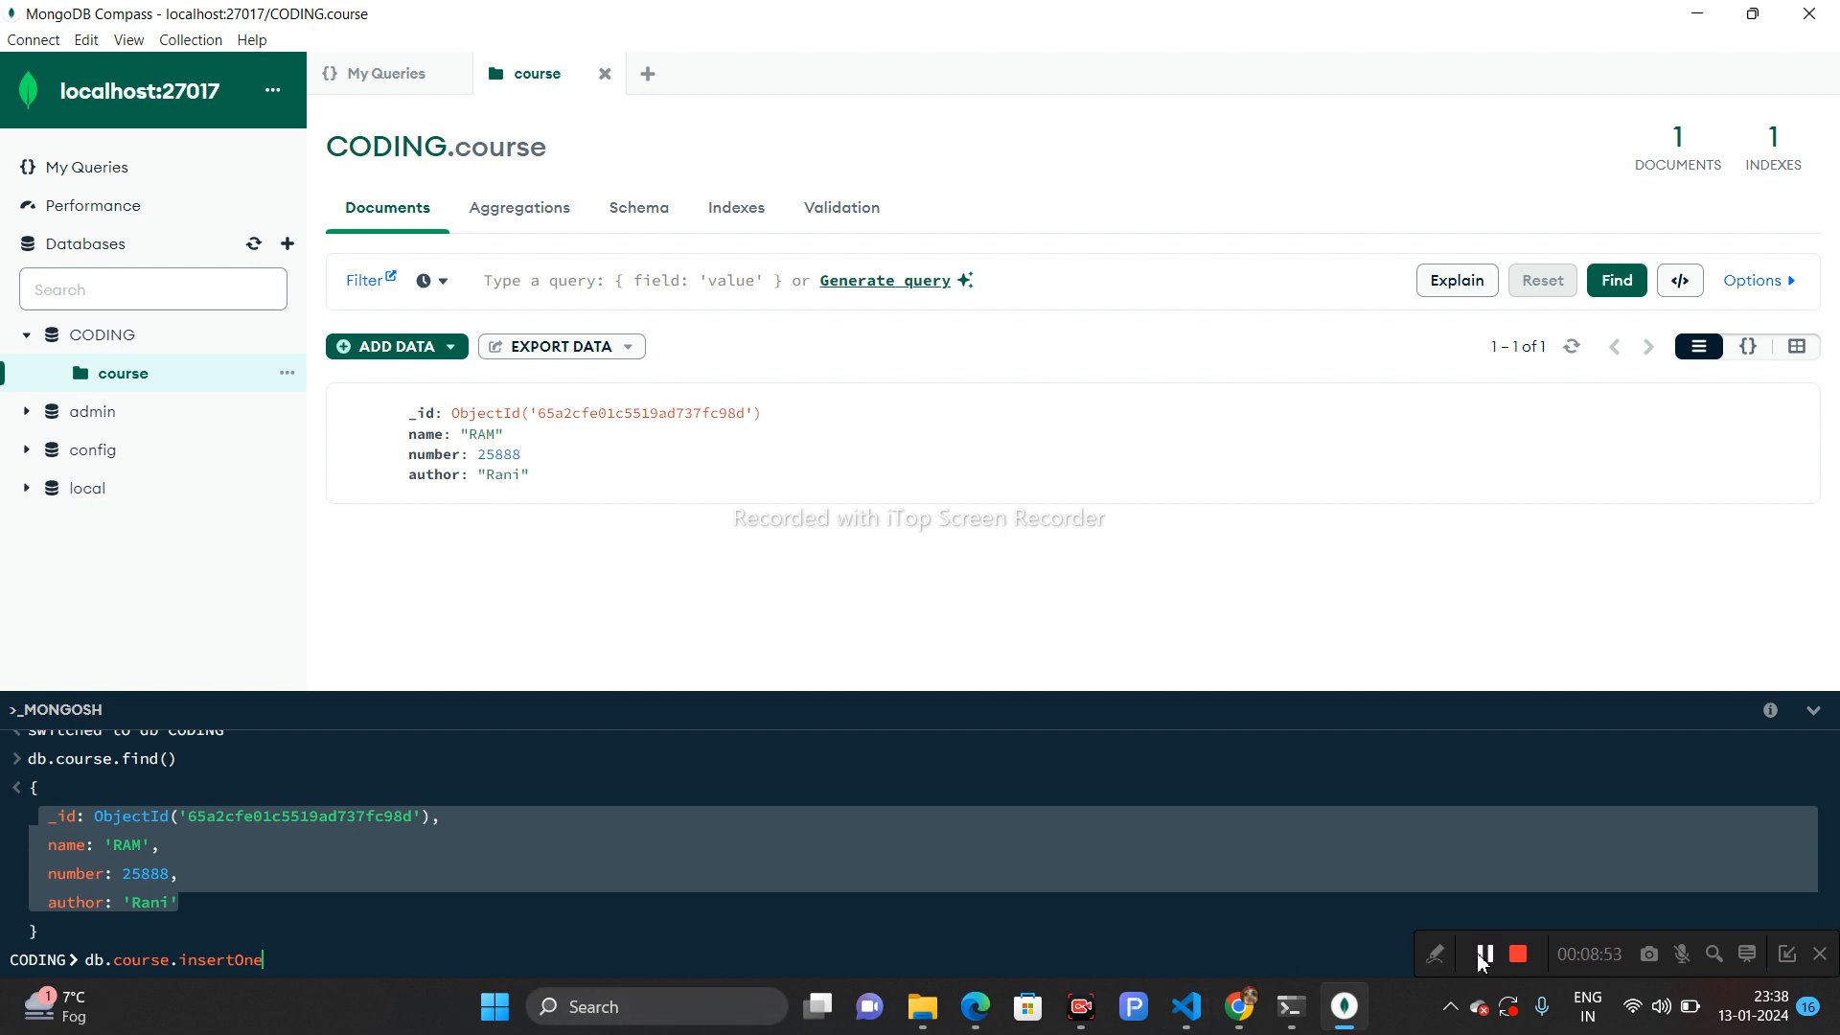
pyautogui.write('(')
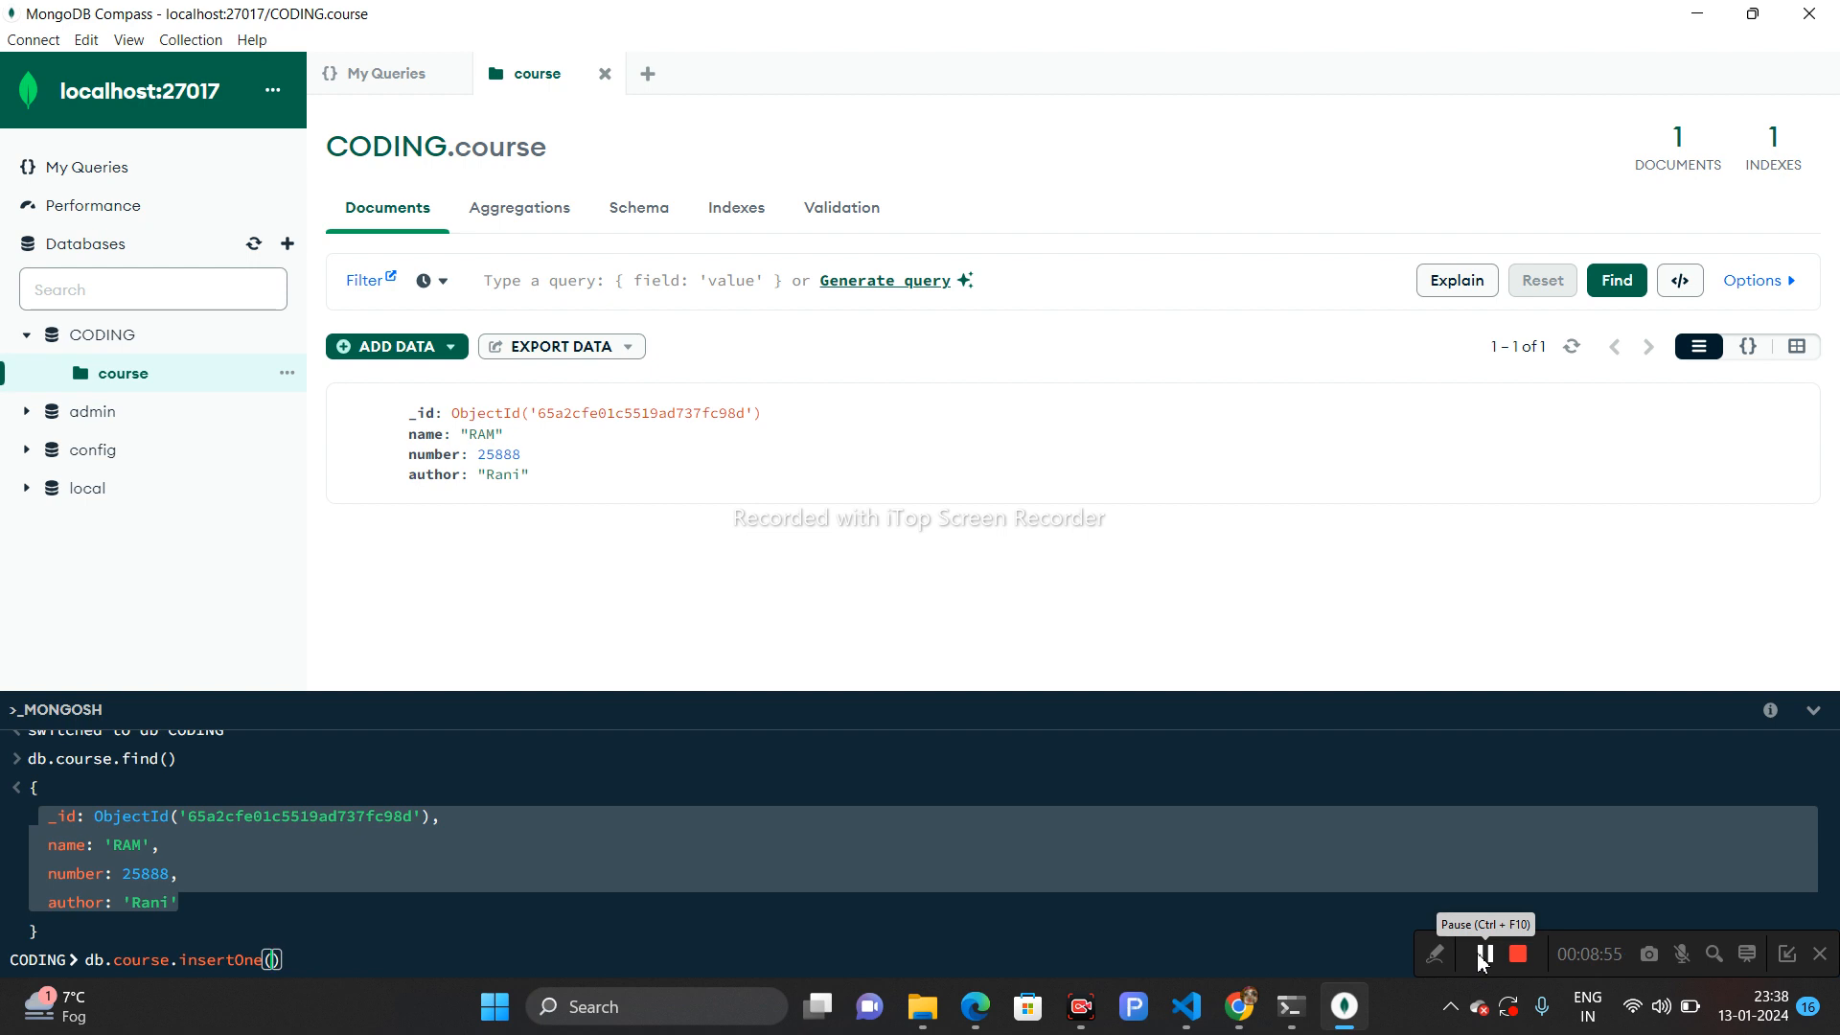
pyautogui.write('{')
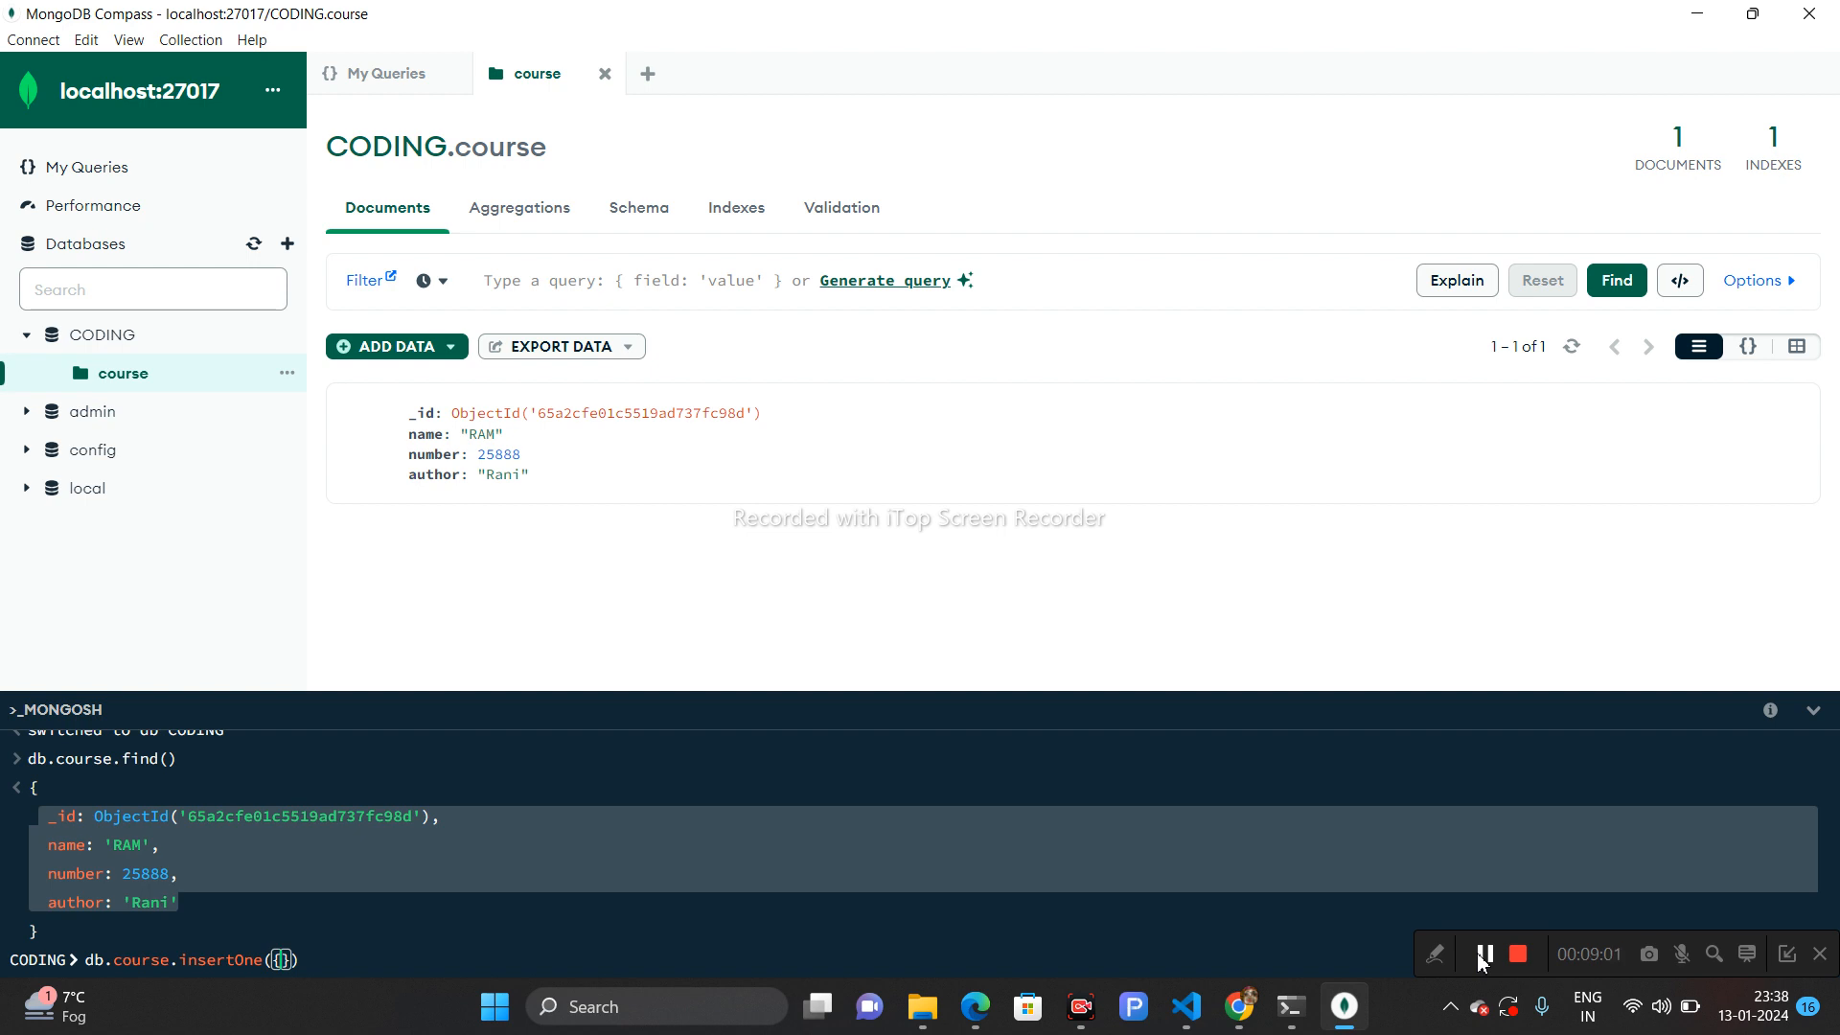
pyautogui.write('wo')
pyautogui.press('BackSpace')
pyautogui.press('BackSpace')
pyautogui.write('"work0')
pyautogui.press('BackSpace')
pyautogui.write('":')
pyautogui.write('"')
pyautogui.write('dea')
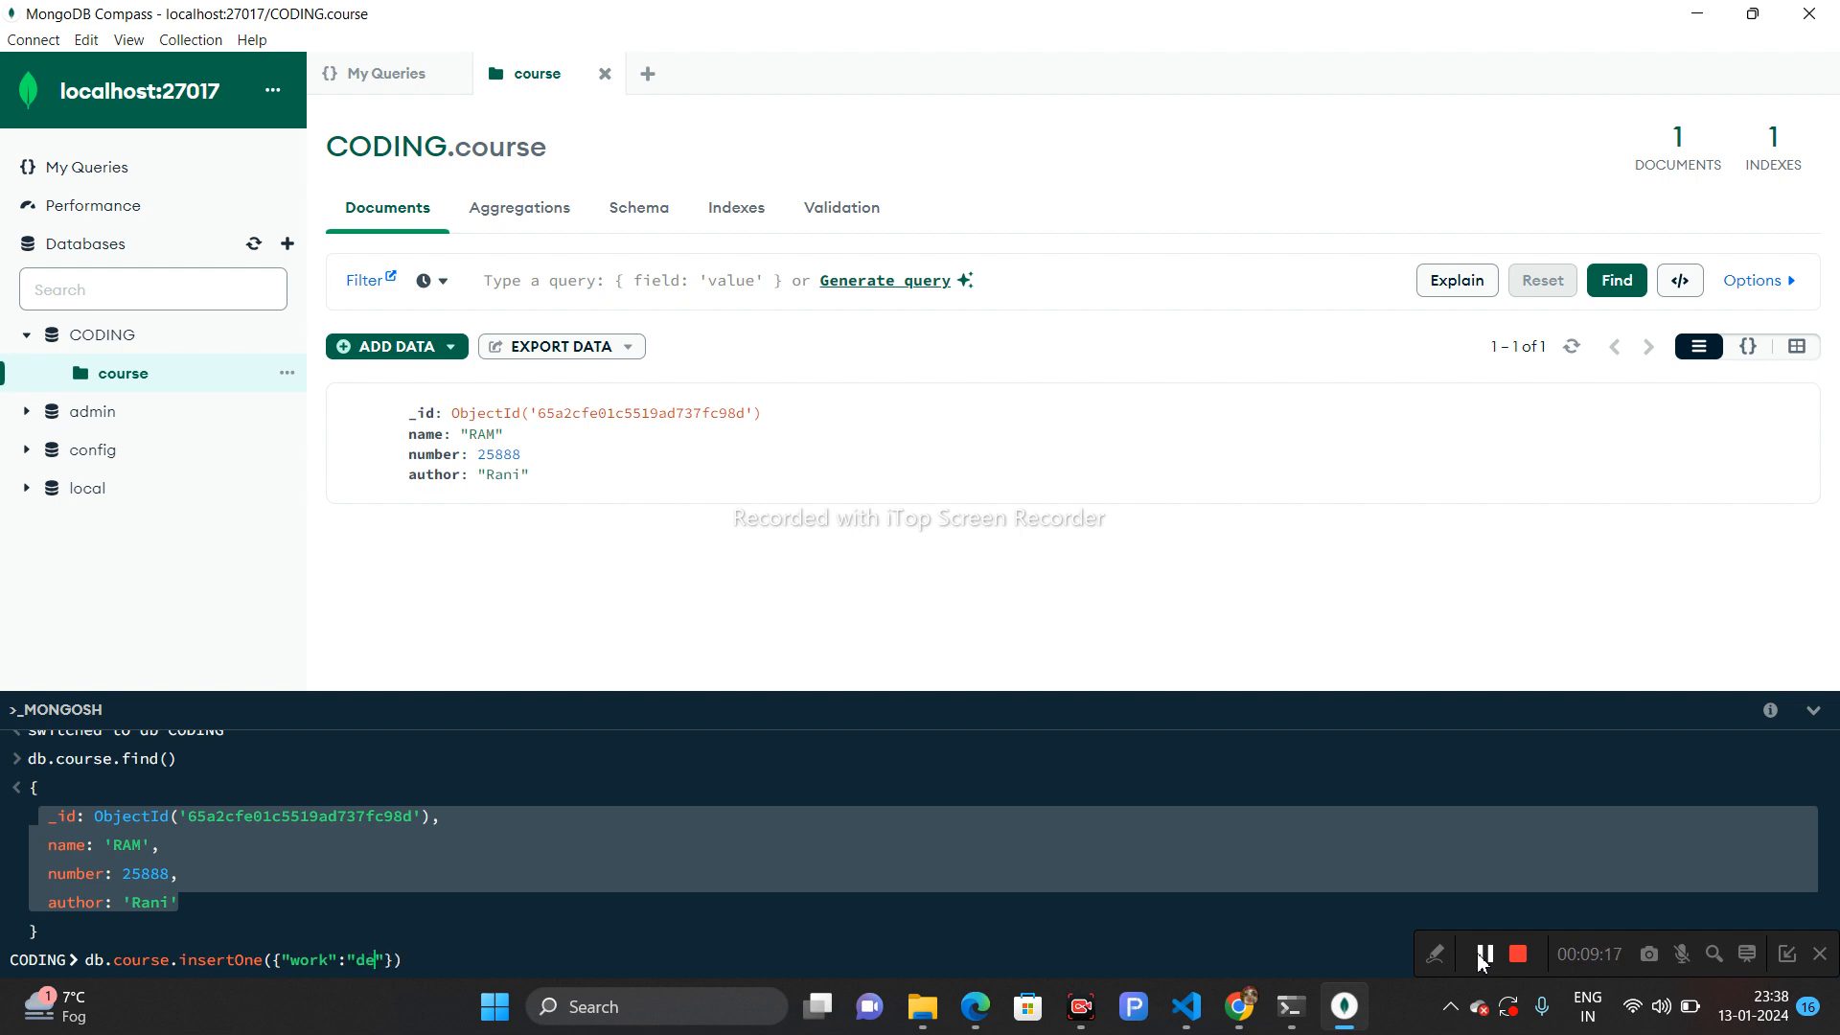
pyautogui.write('n')
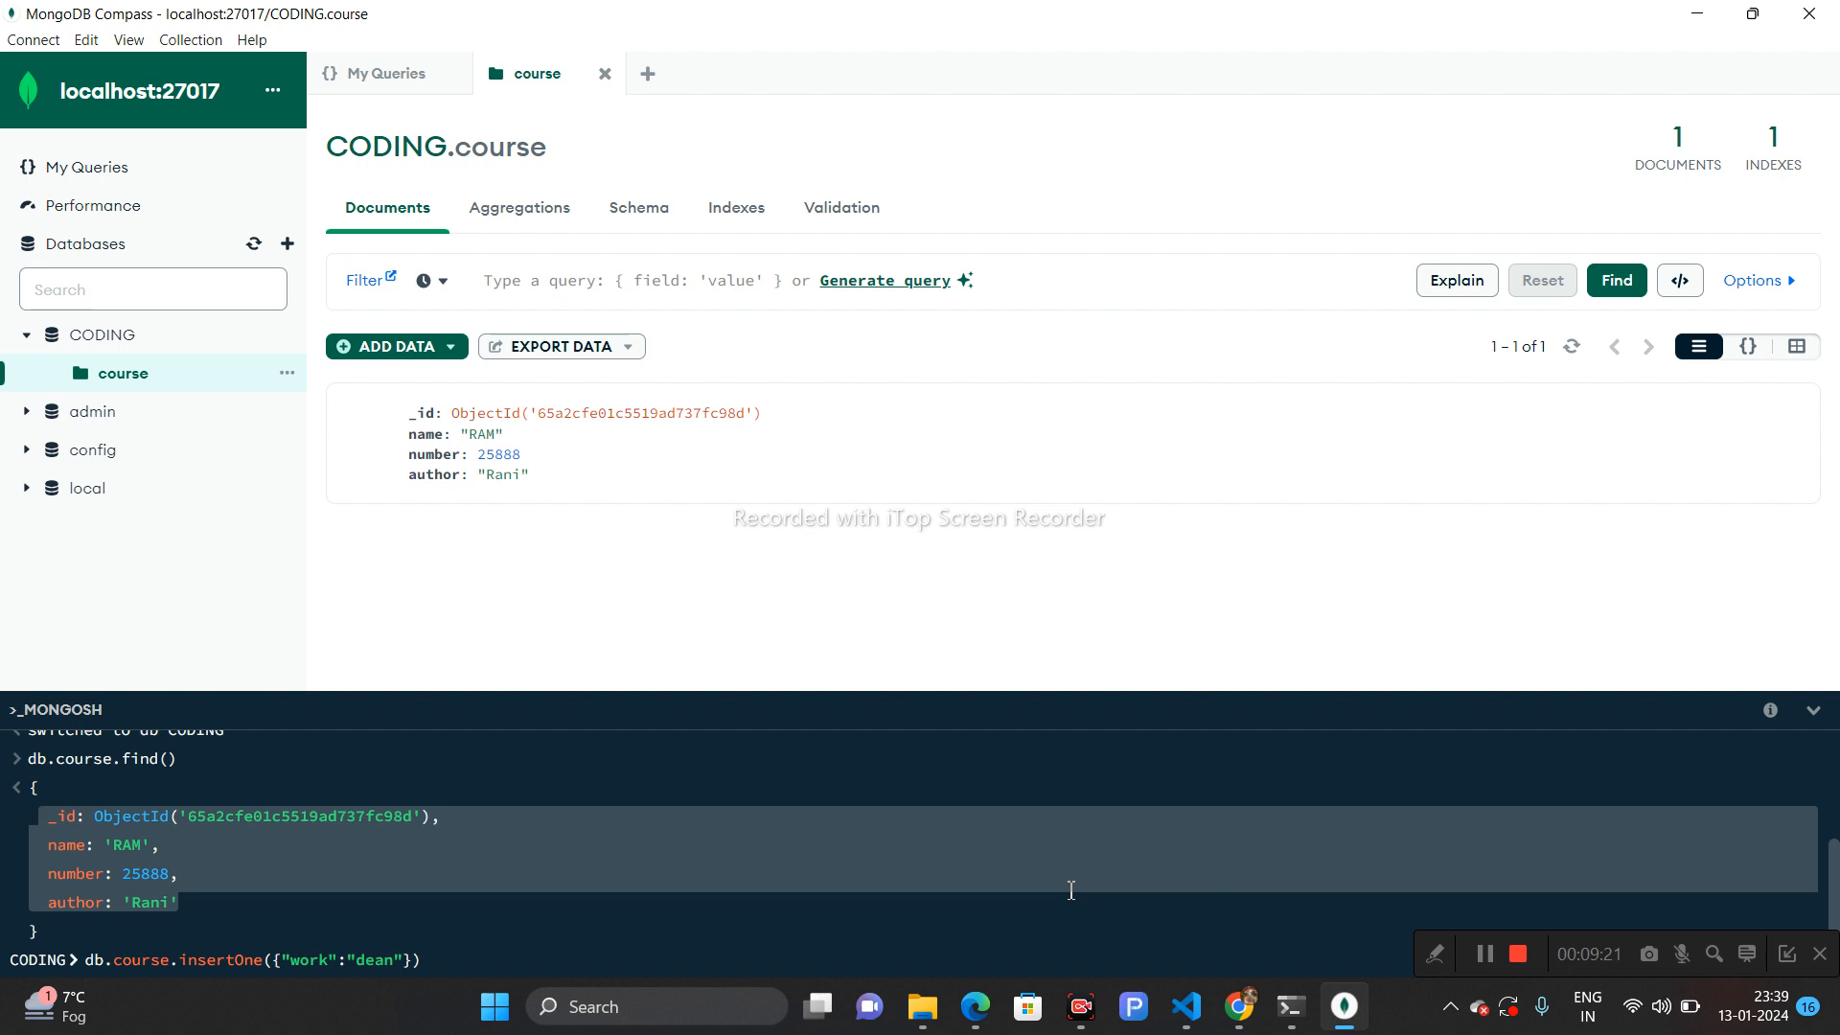
pyautogui.click(433, 959)
pyautogui.press('Return')
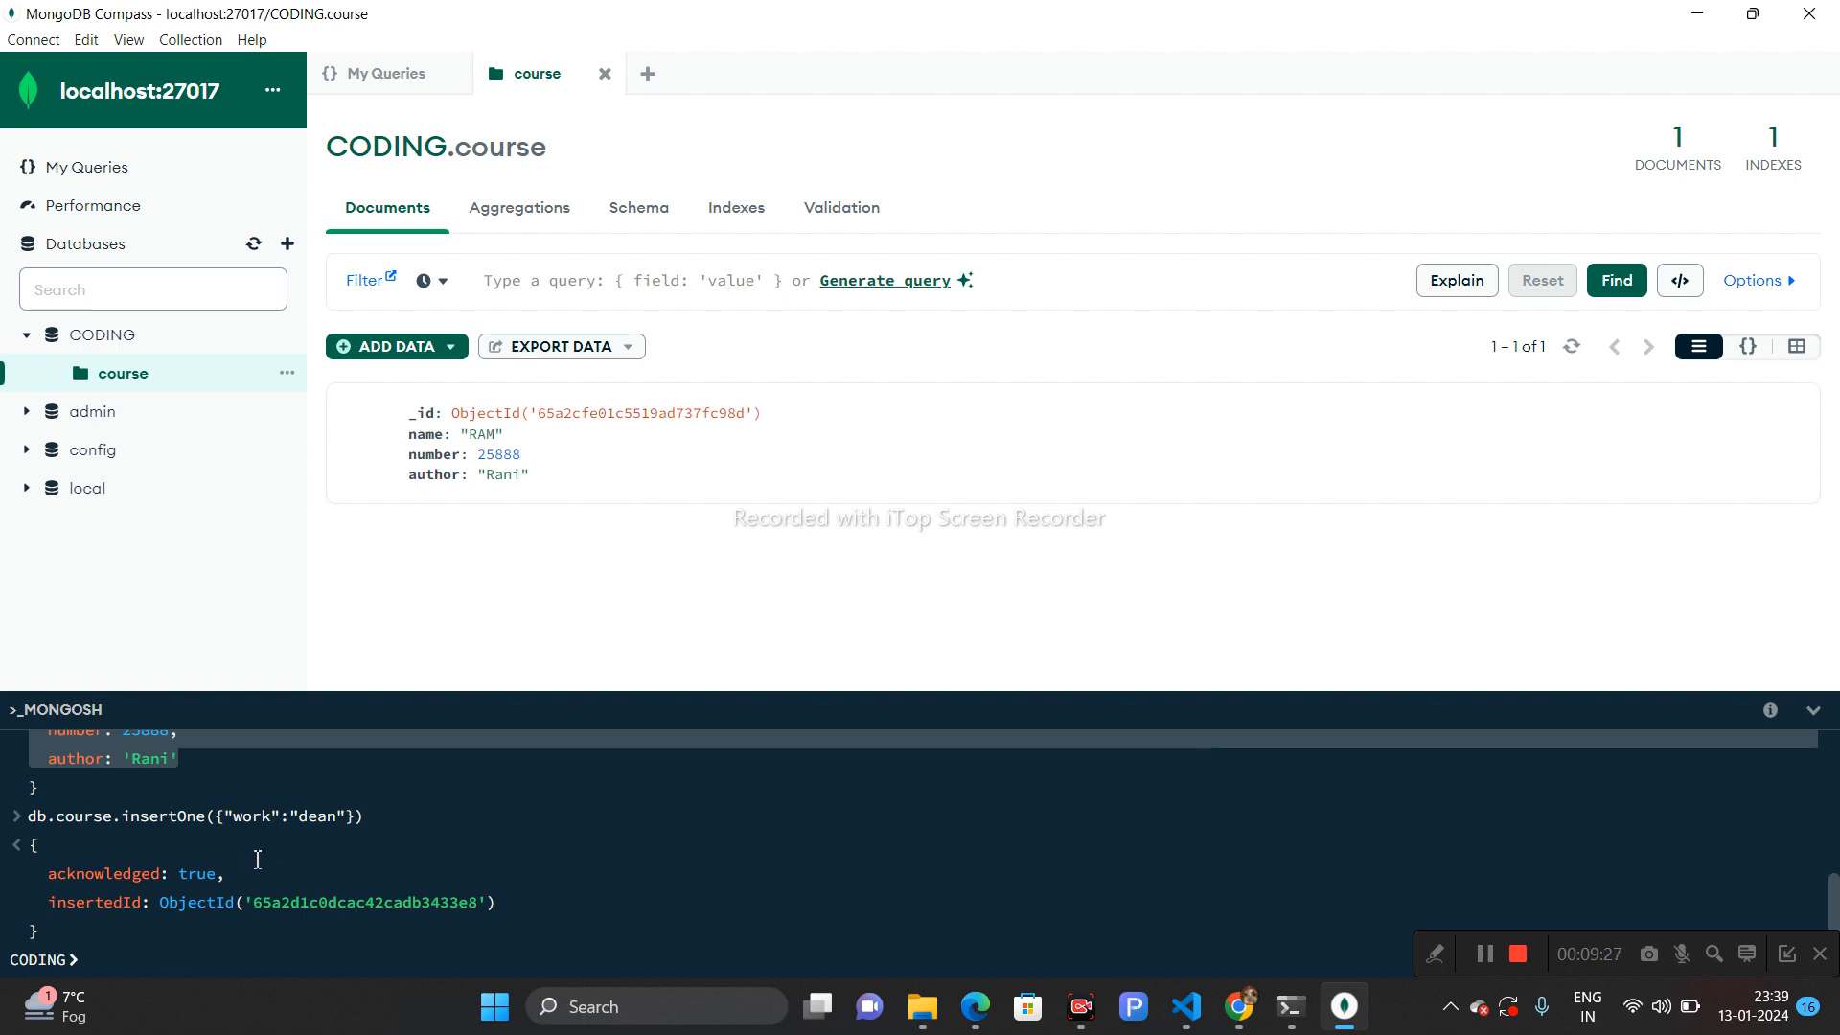
# - Reload the Compass document list and inspect the newly added work document
pyautogui.click(1573, 348)
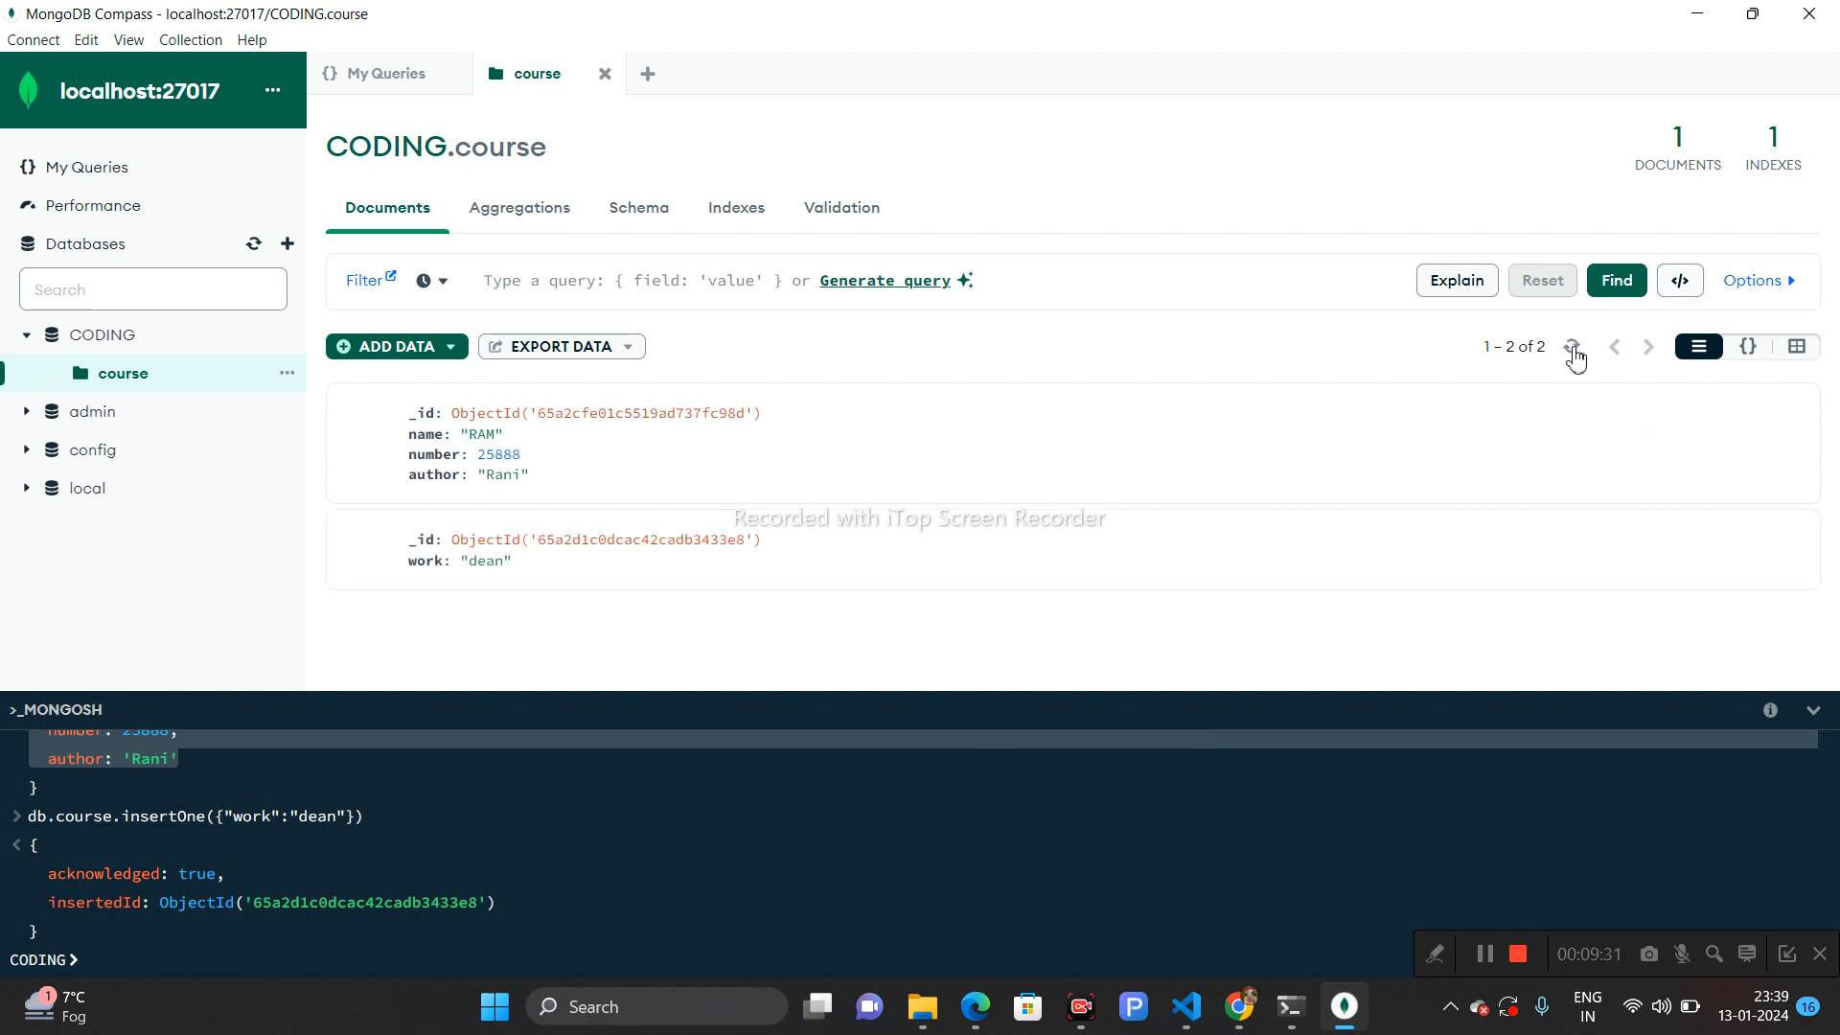
pyautogui.moveTo(534, 572); pyautogui.dragTo(417, 535)
pyautogui.click(530, 570)
# - Run db.courses.insertOne({"city":"vrindavan"}) in the shell to add a city document
pyautogui.write('db')
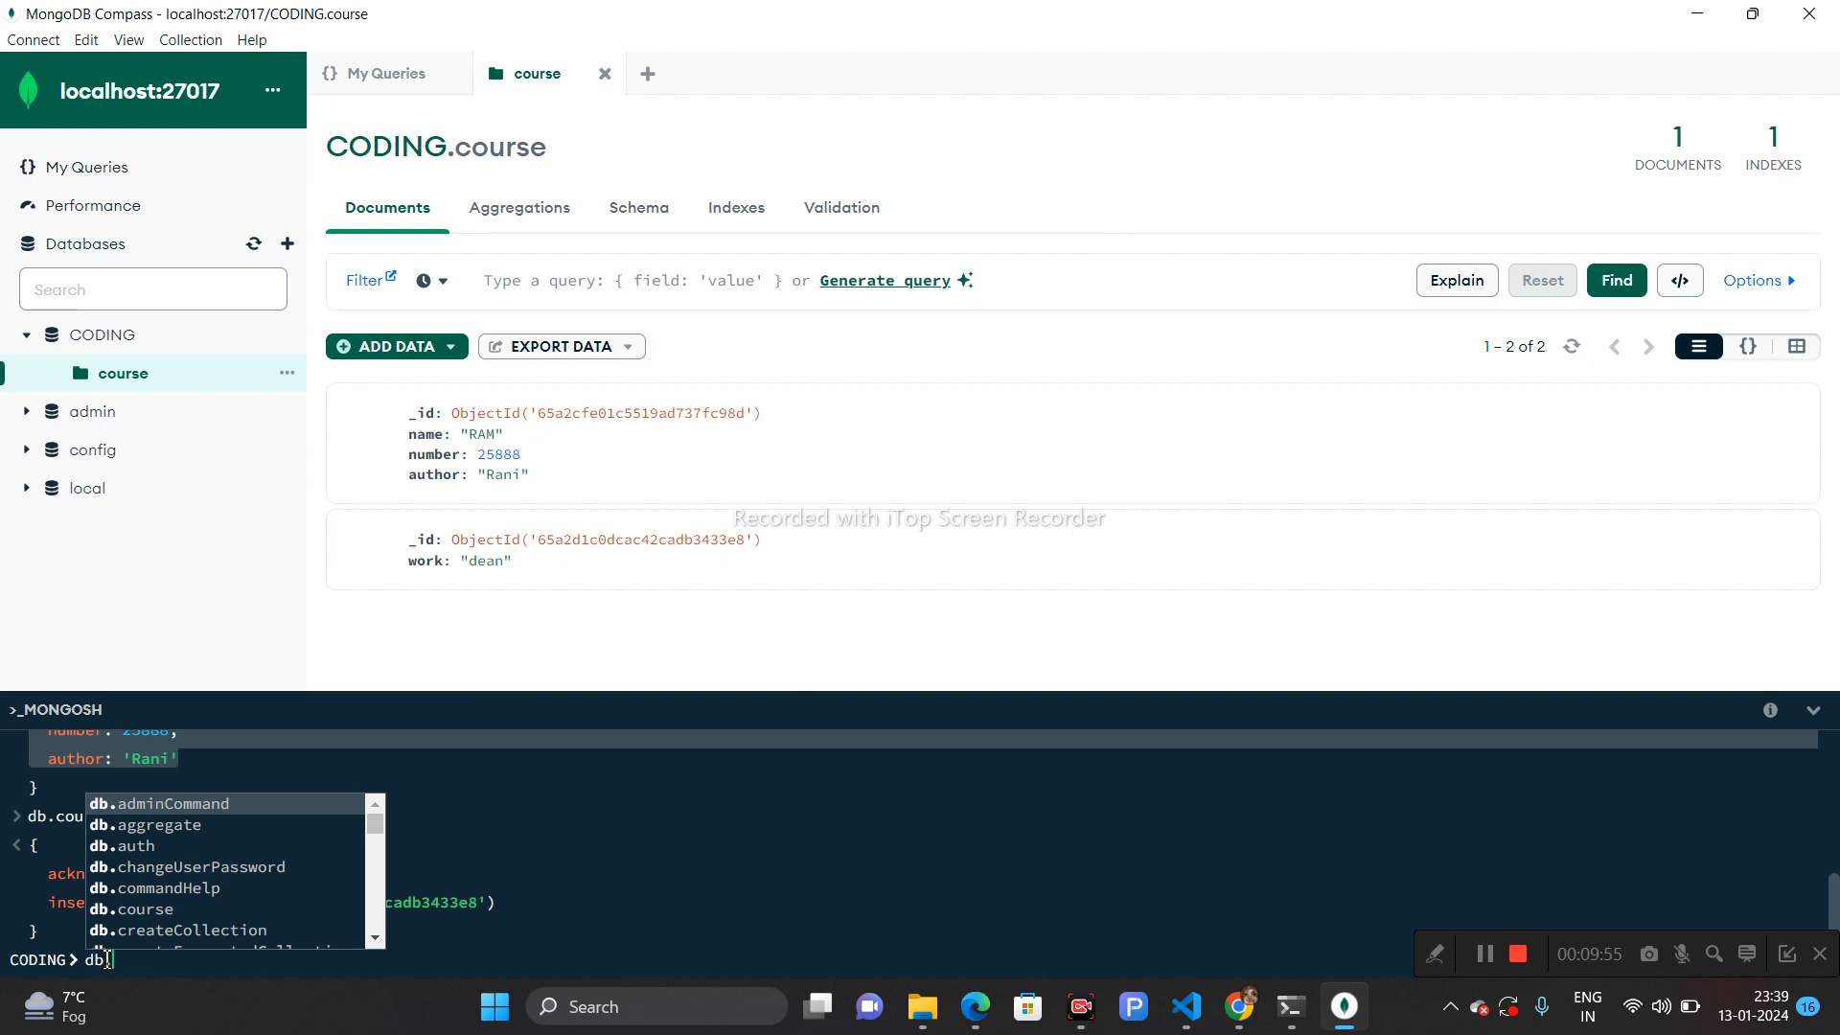
pyautogui.write('.co')
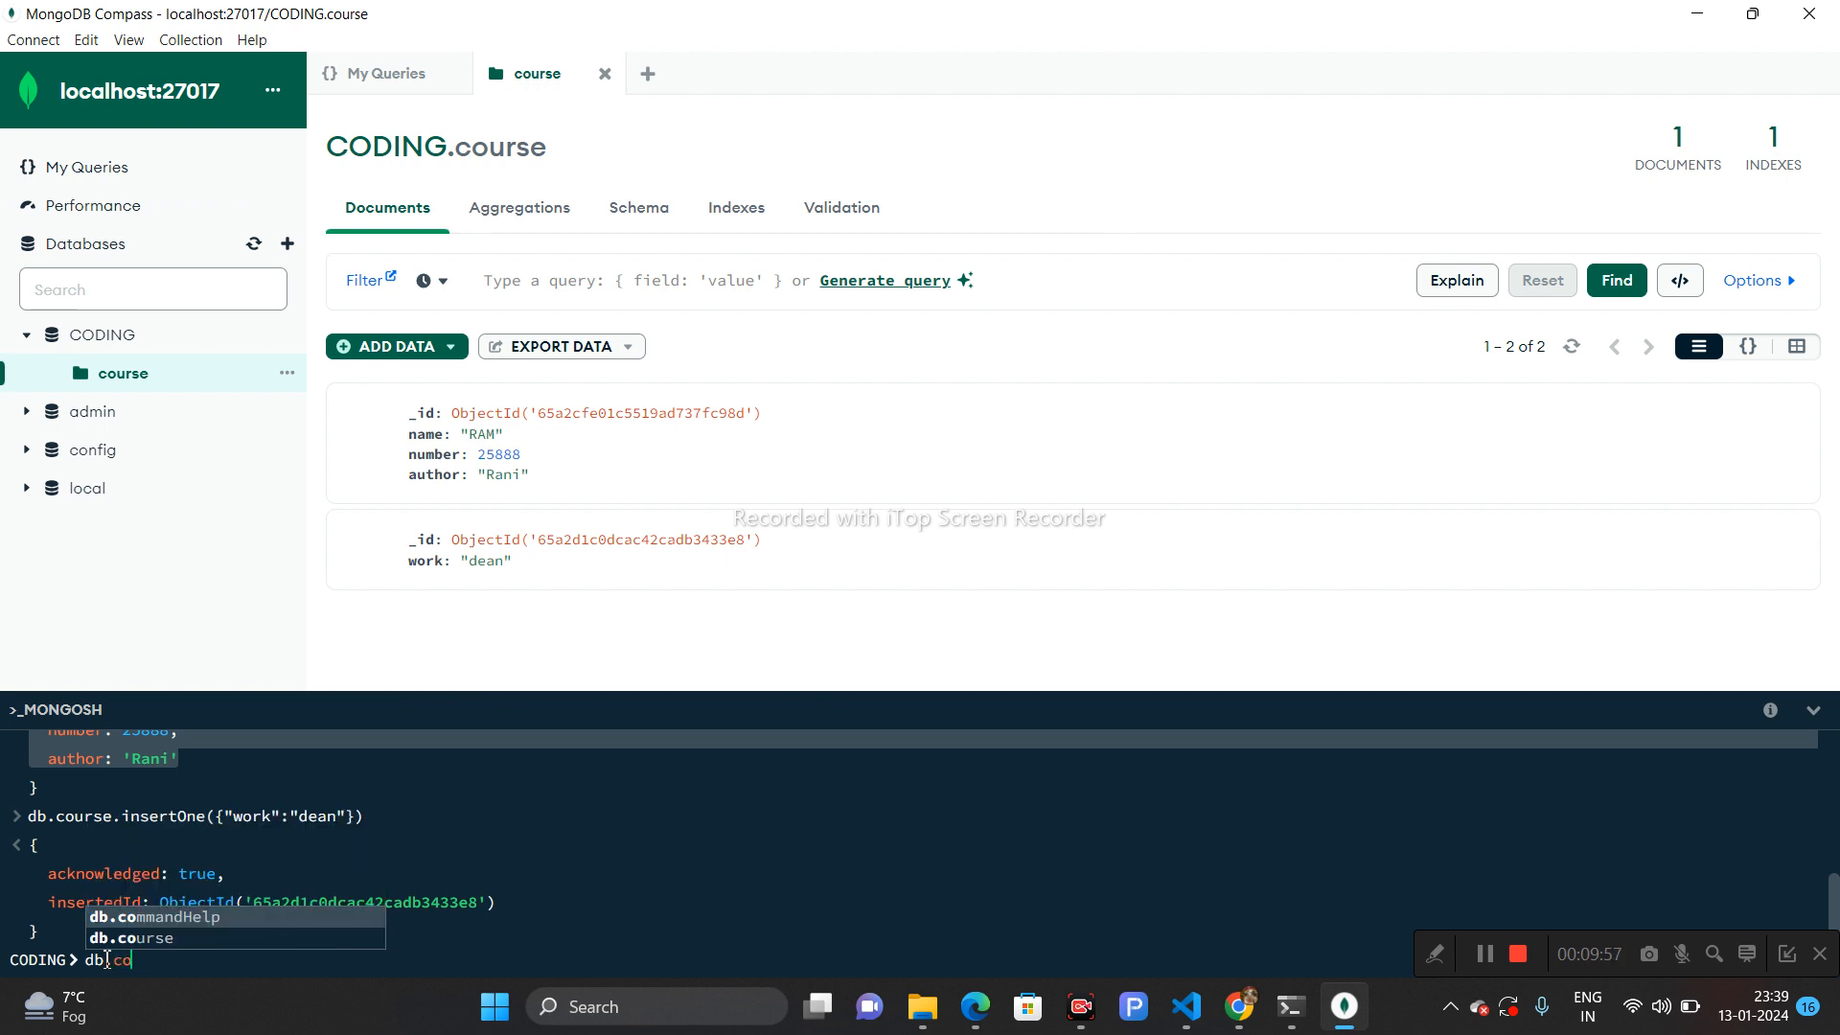
pyautogui.write('urse')
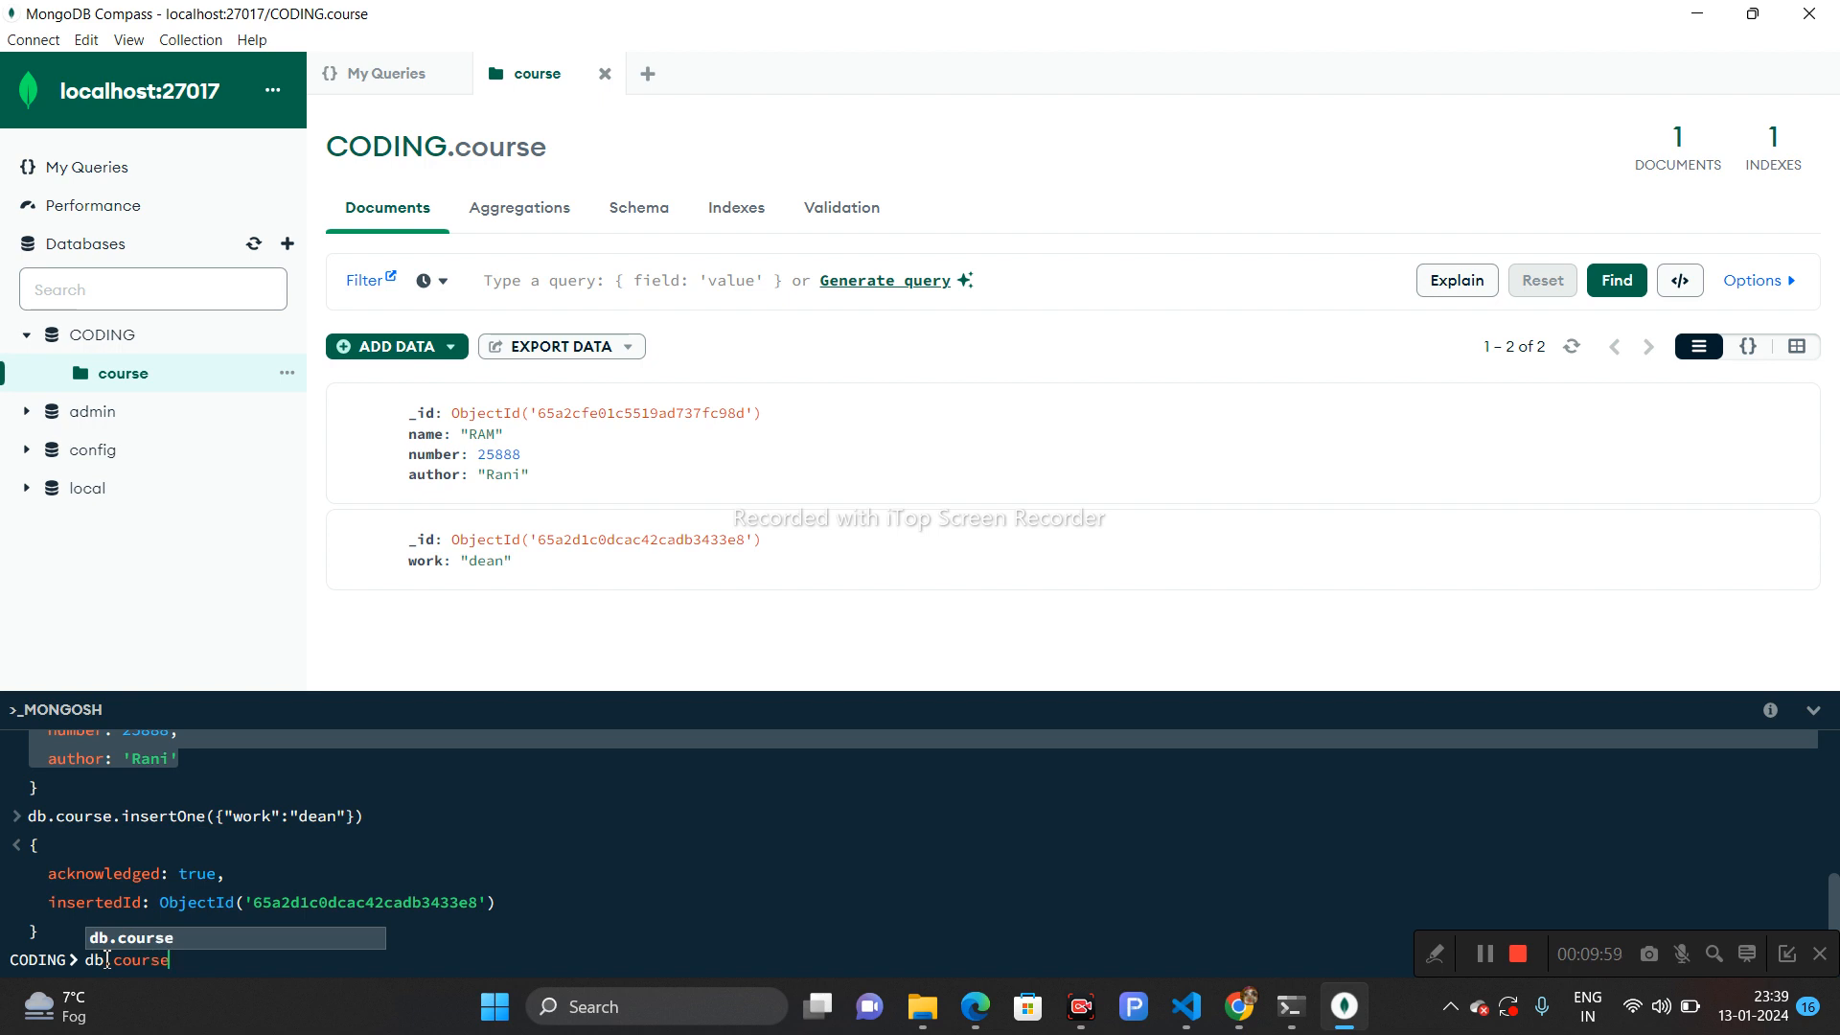
pyautogui.write('s.inse')
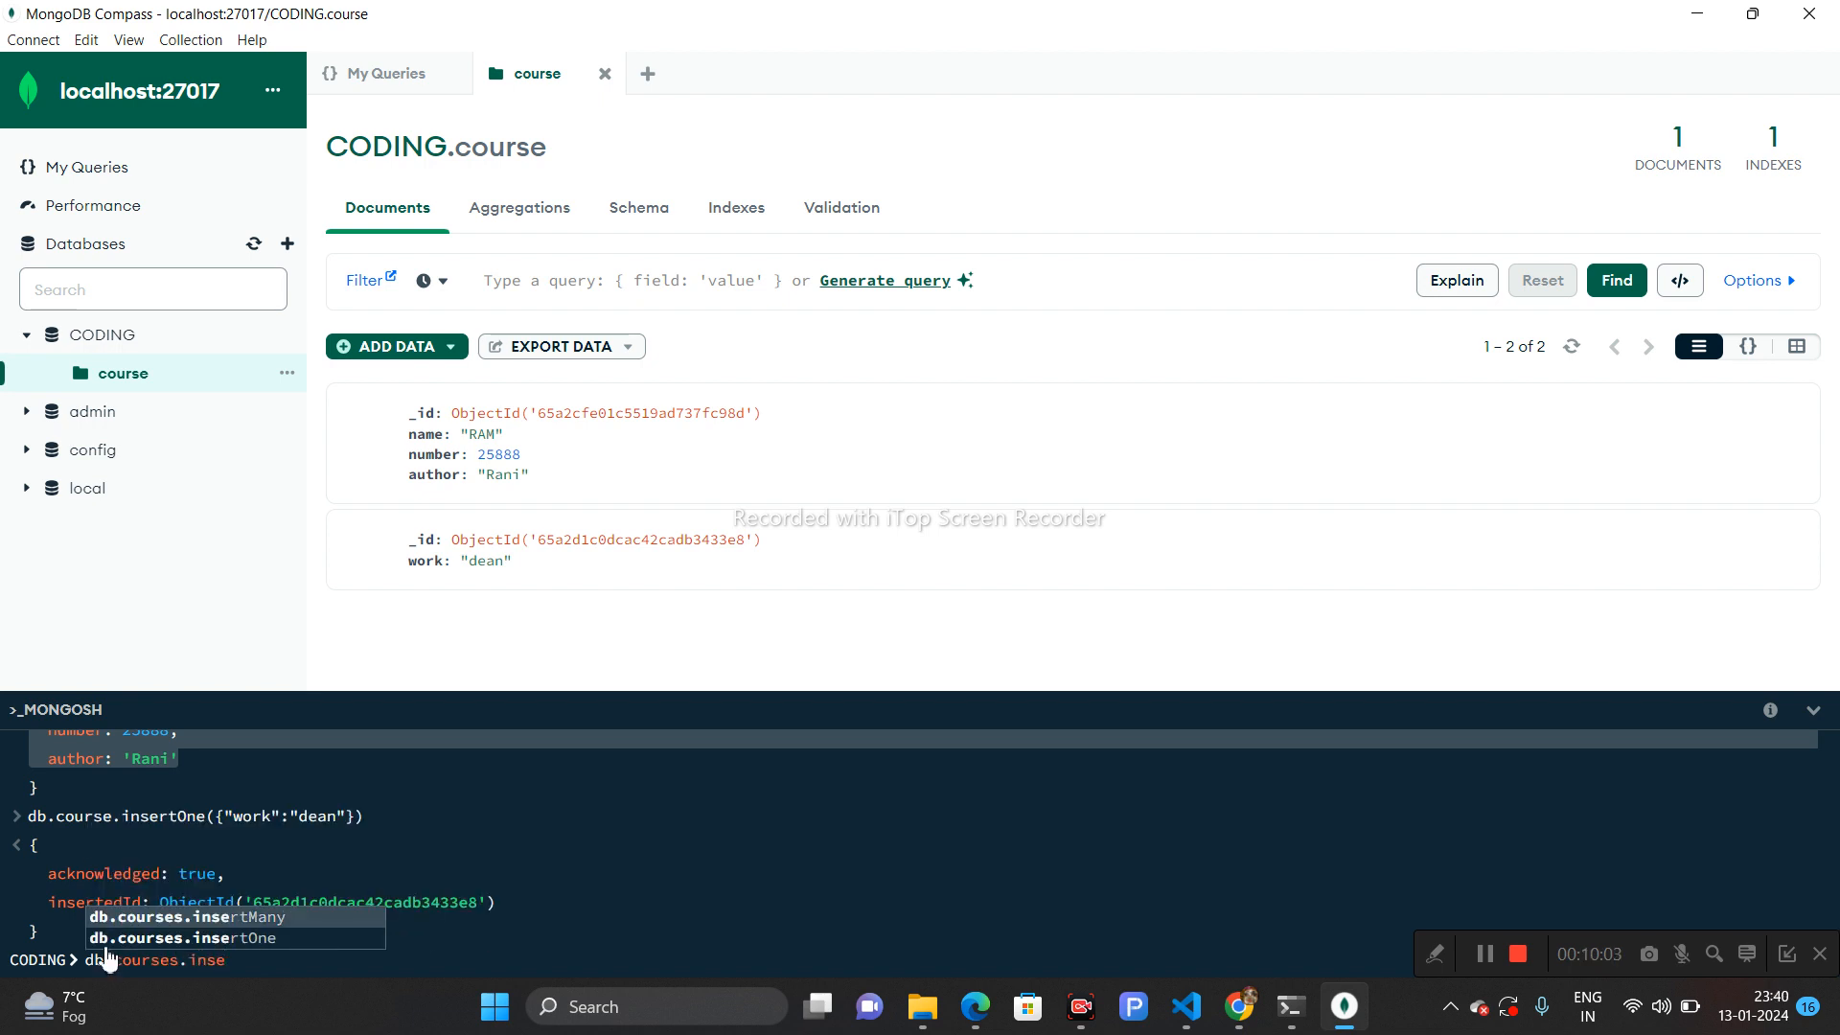
pyautogui.click(230, 938)
pyautogui.write('([')
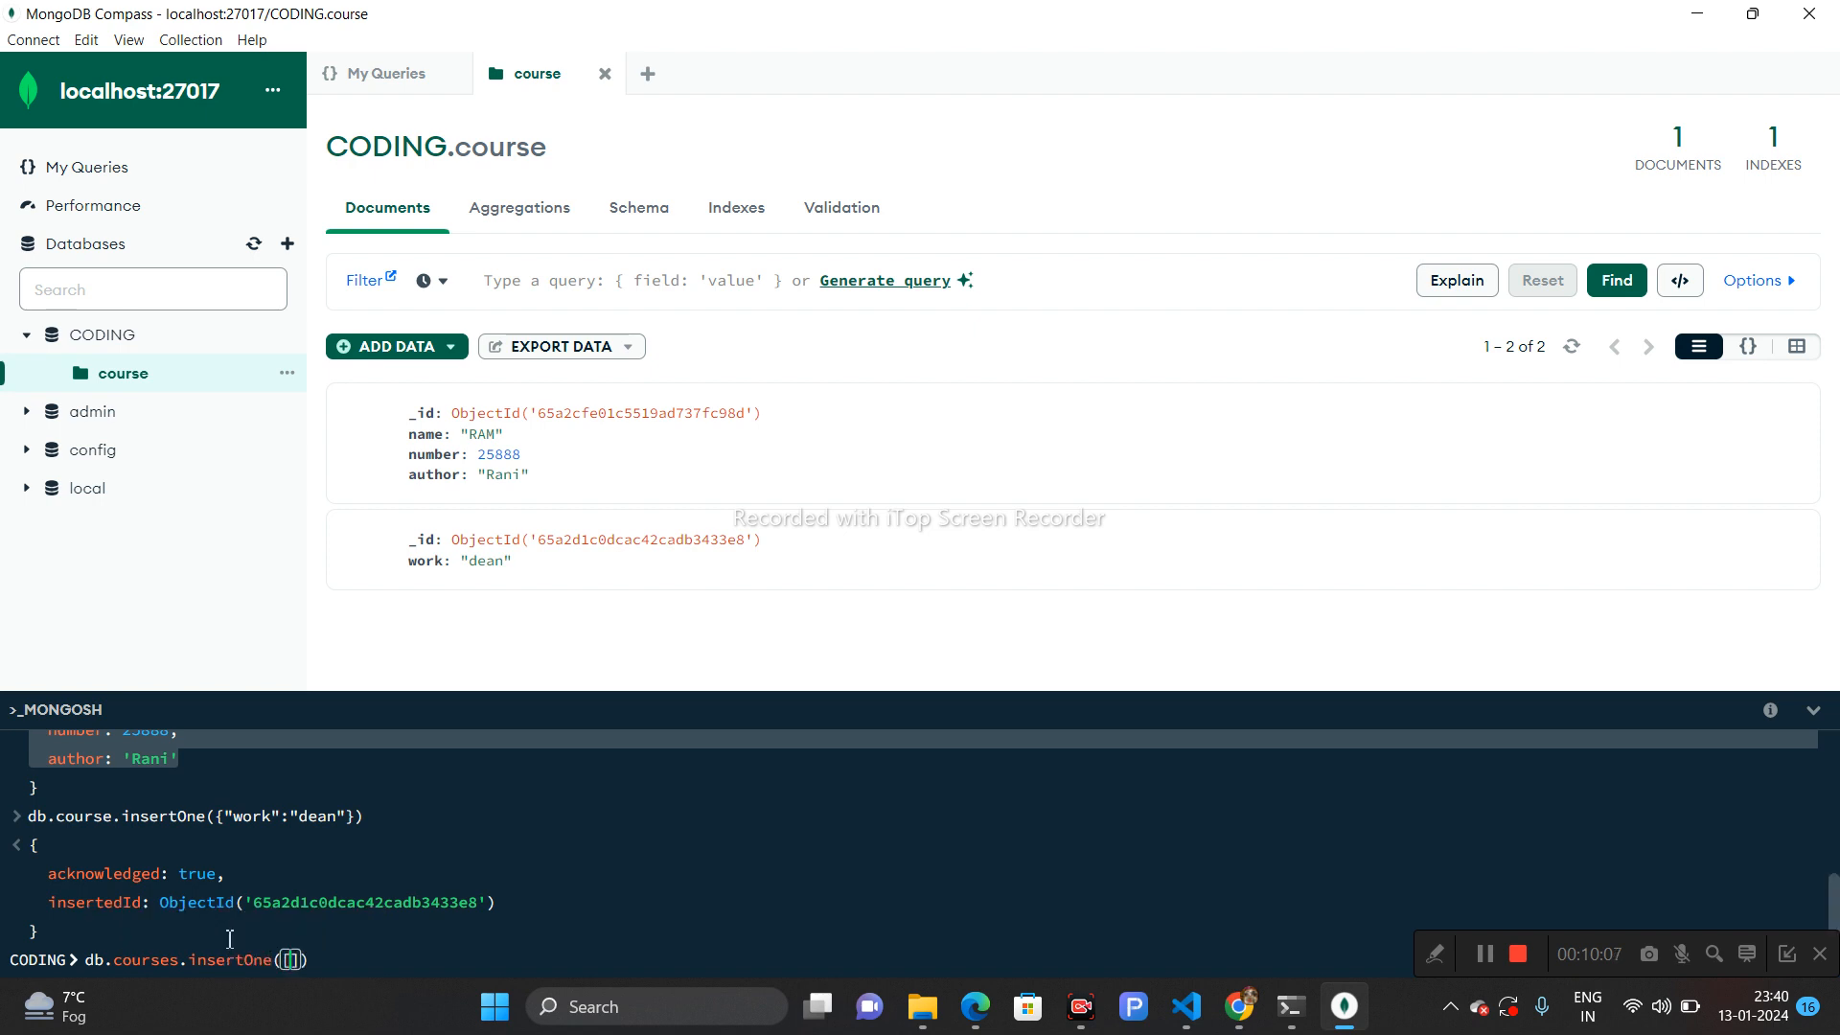
pyautogui.press('BackSpace')
pyautogui.write('{')
pyautogui.write('"city":"vrindavan')
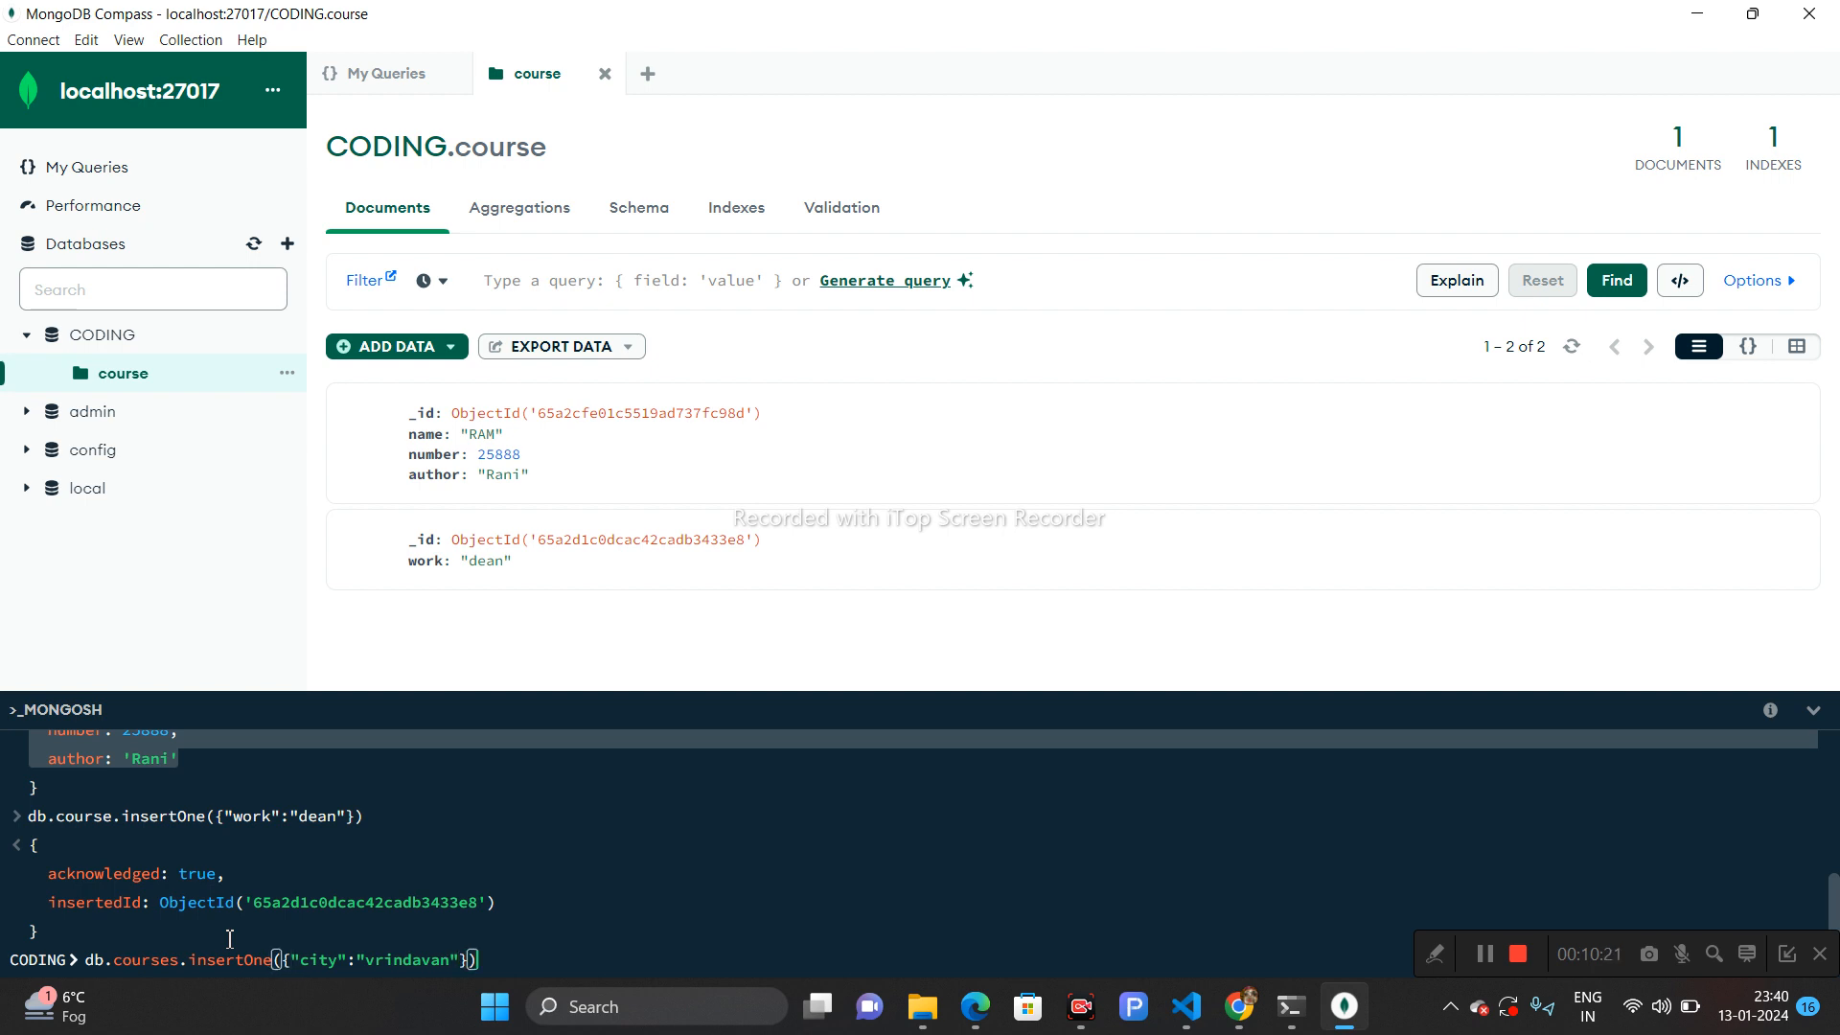
pyautogui.press('Return')
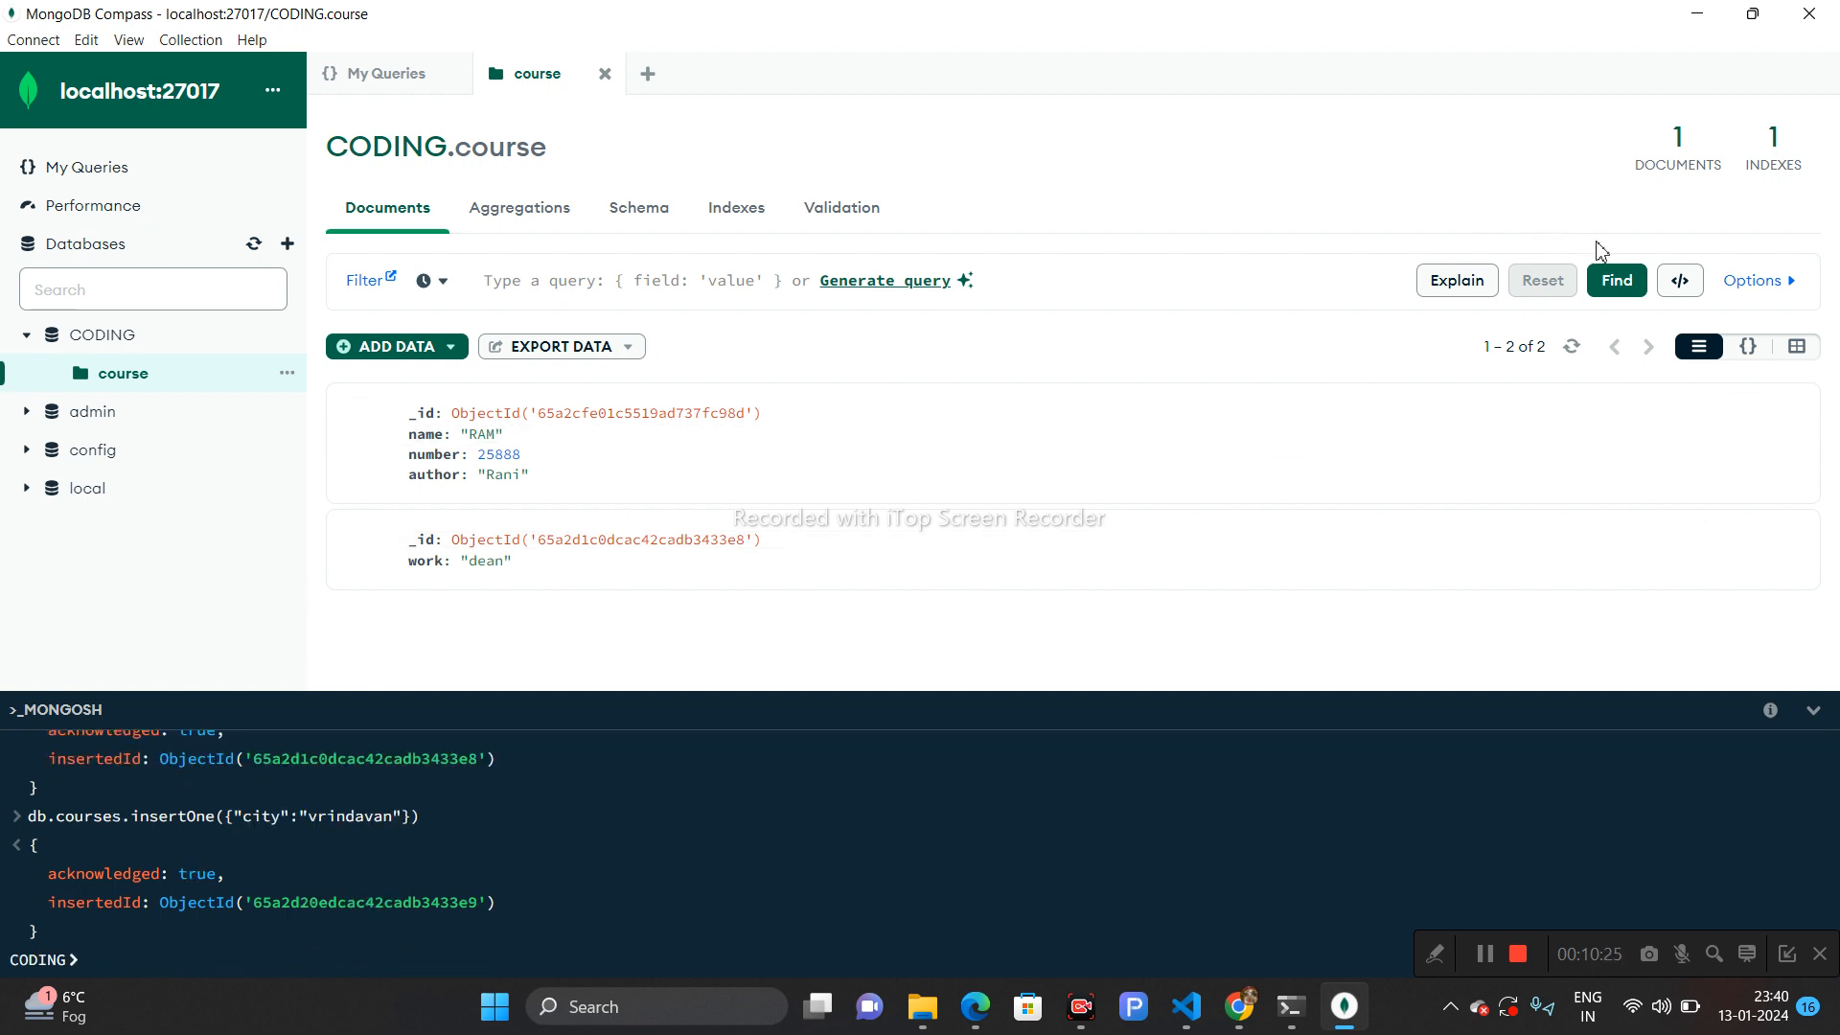
# - Refresh the course collection's document list in Compass repeatedly
pyautogui.click(1572, 355)
pyautogui.click(1571, 356)
pyautogui.click(1572, 357)
pyautogui.click(1572, 358)
pyautogui.click(1572, 357)
pyautogui.click(1573, 357)
pyautogui.click(1572, 356)
# - Copy the previous insert command, change the collection name to course, run it, and refresh Compass
pyautogui.moveTo(439, 815); pyautogui.dragTo(25, 839)
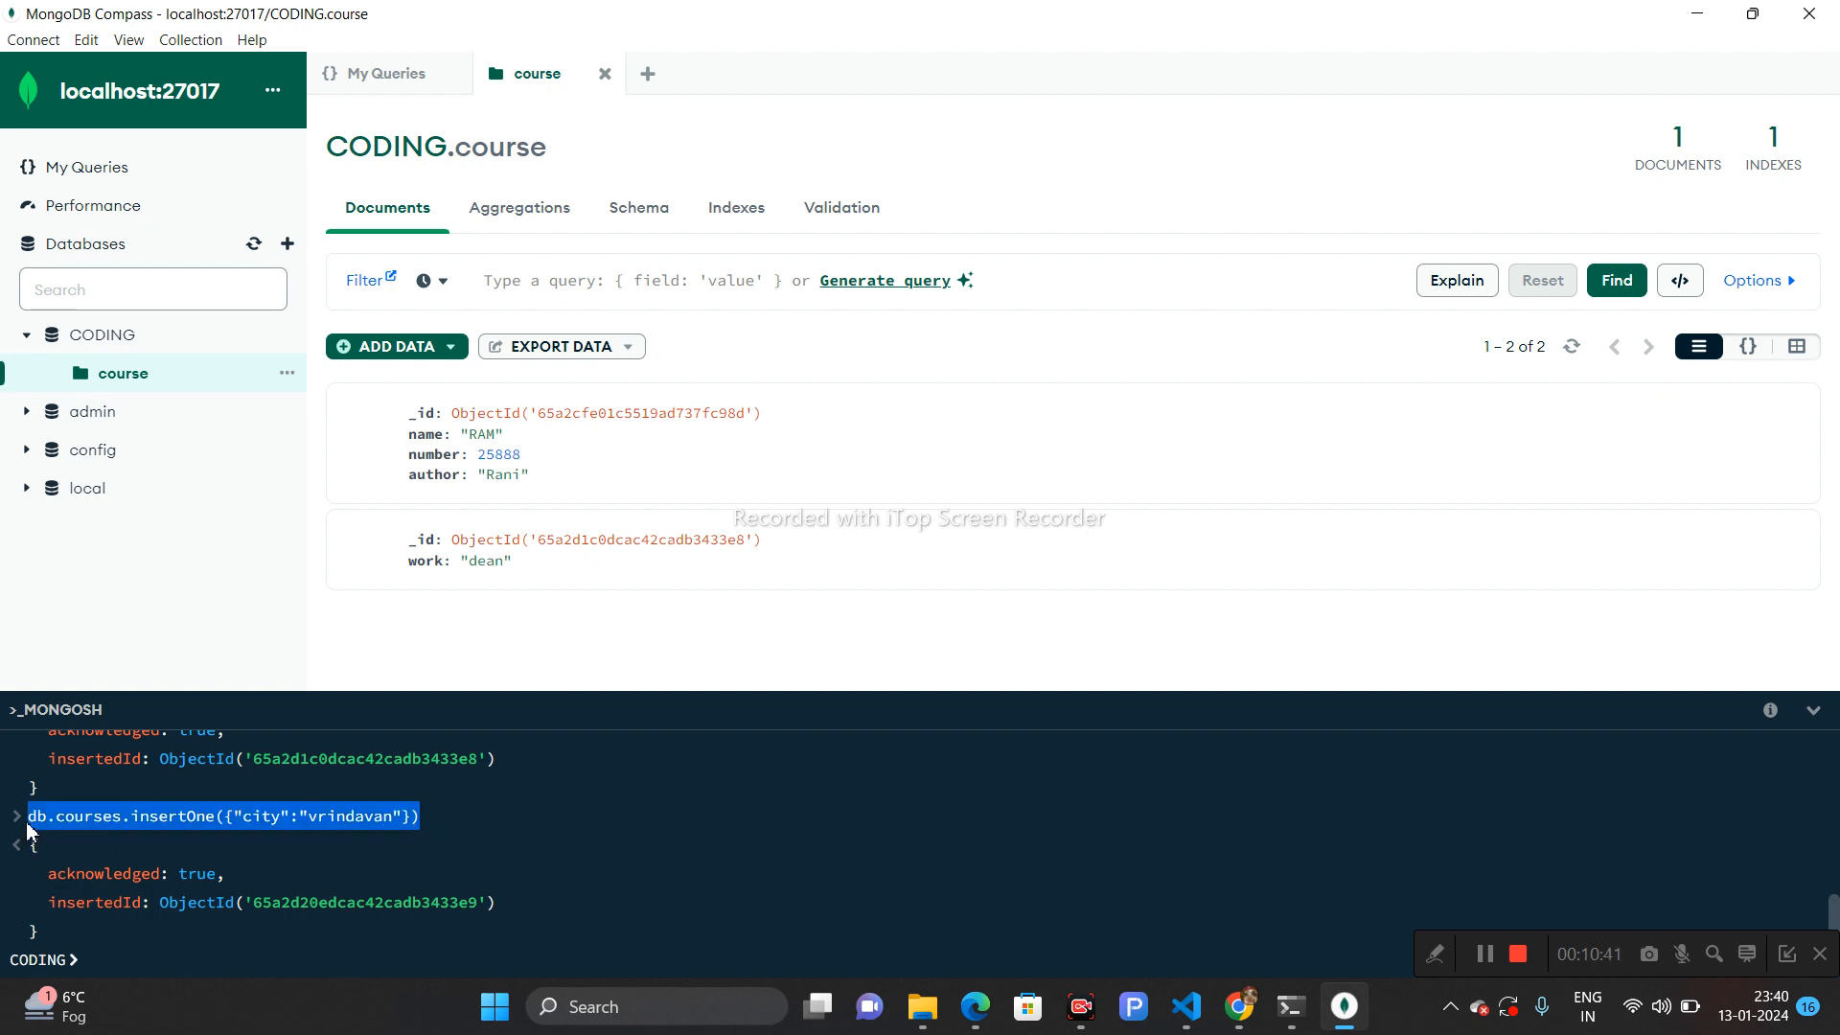
pyautogui.click(113, 961)
pyautogui.write('db.courses.insertOne({"city":"vrindavan"})')
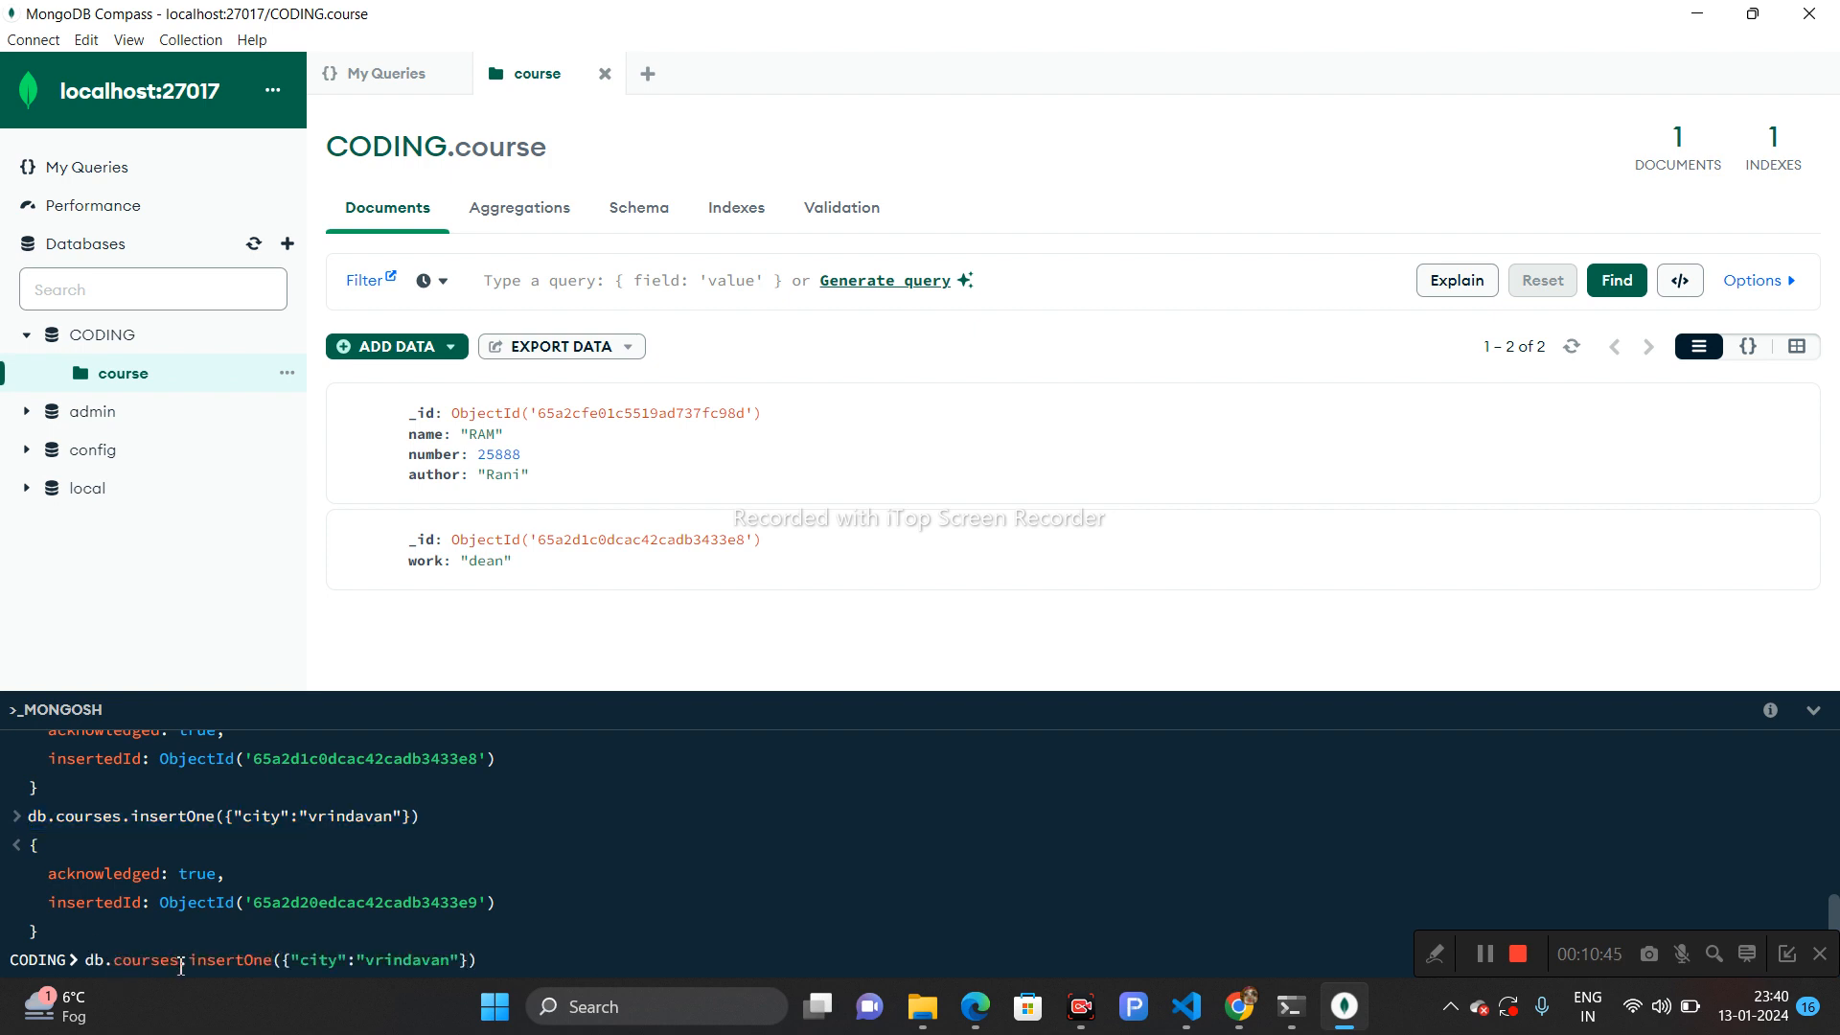
pyautogui.press('BackSpace')
pyautogui.press('Return')
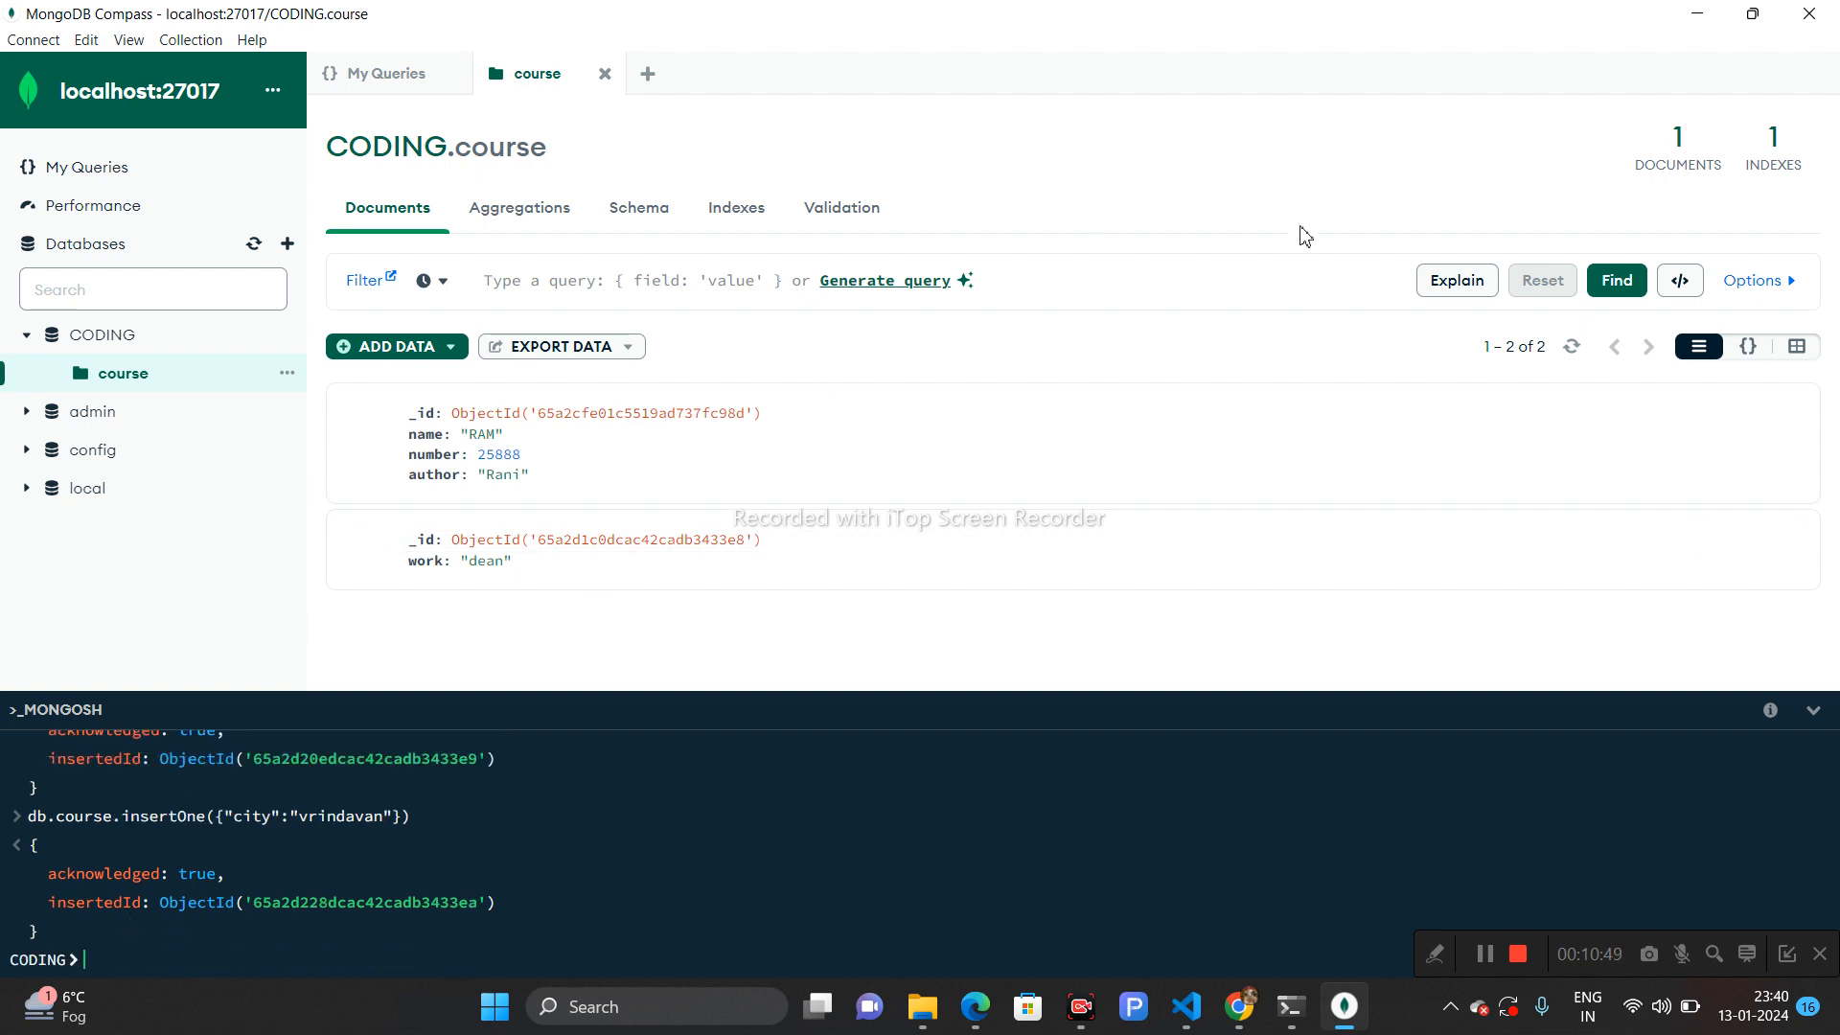
pyautogui.click(1572, 348)
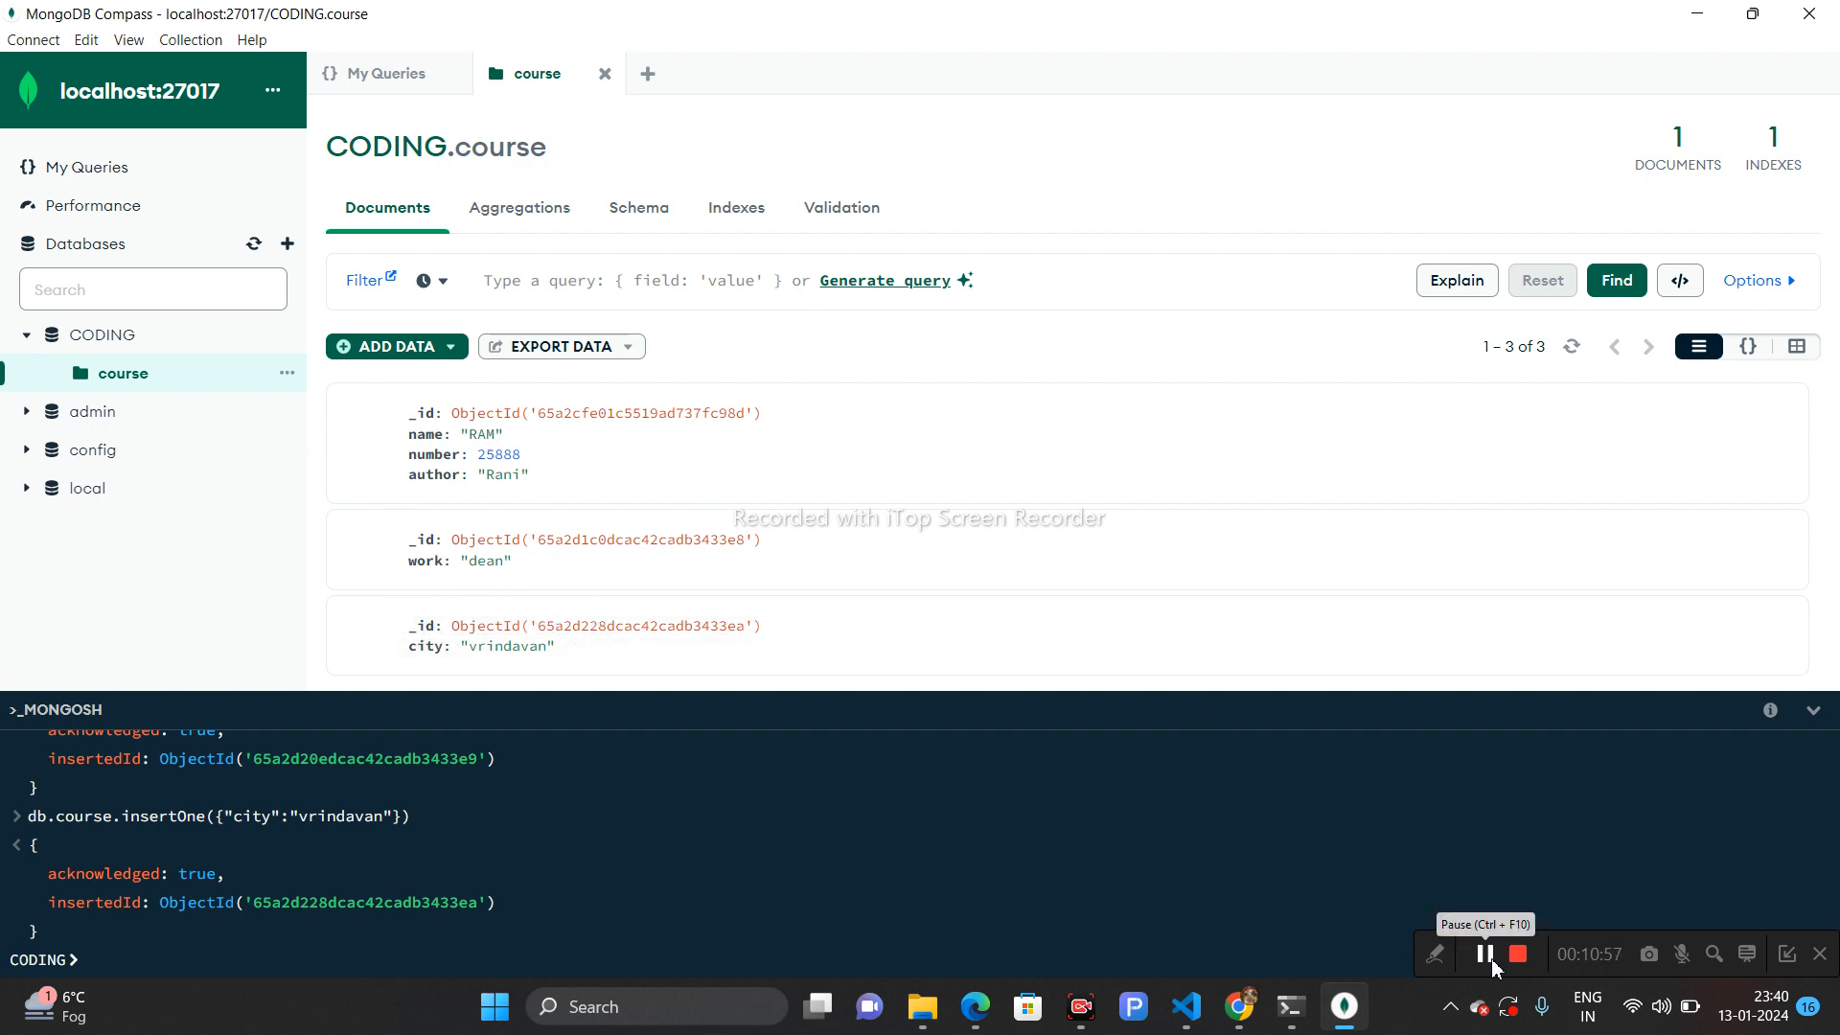
# - Switch to VS Code, search extensions for mongodb, and install MongoDB for VS Code
pyautogui.hotkey('alt', 'Tab')
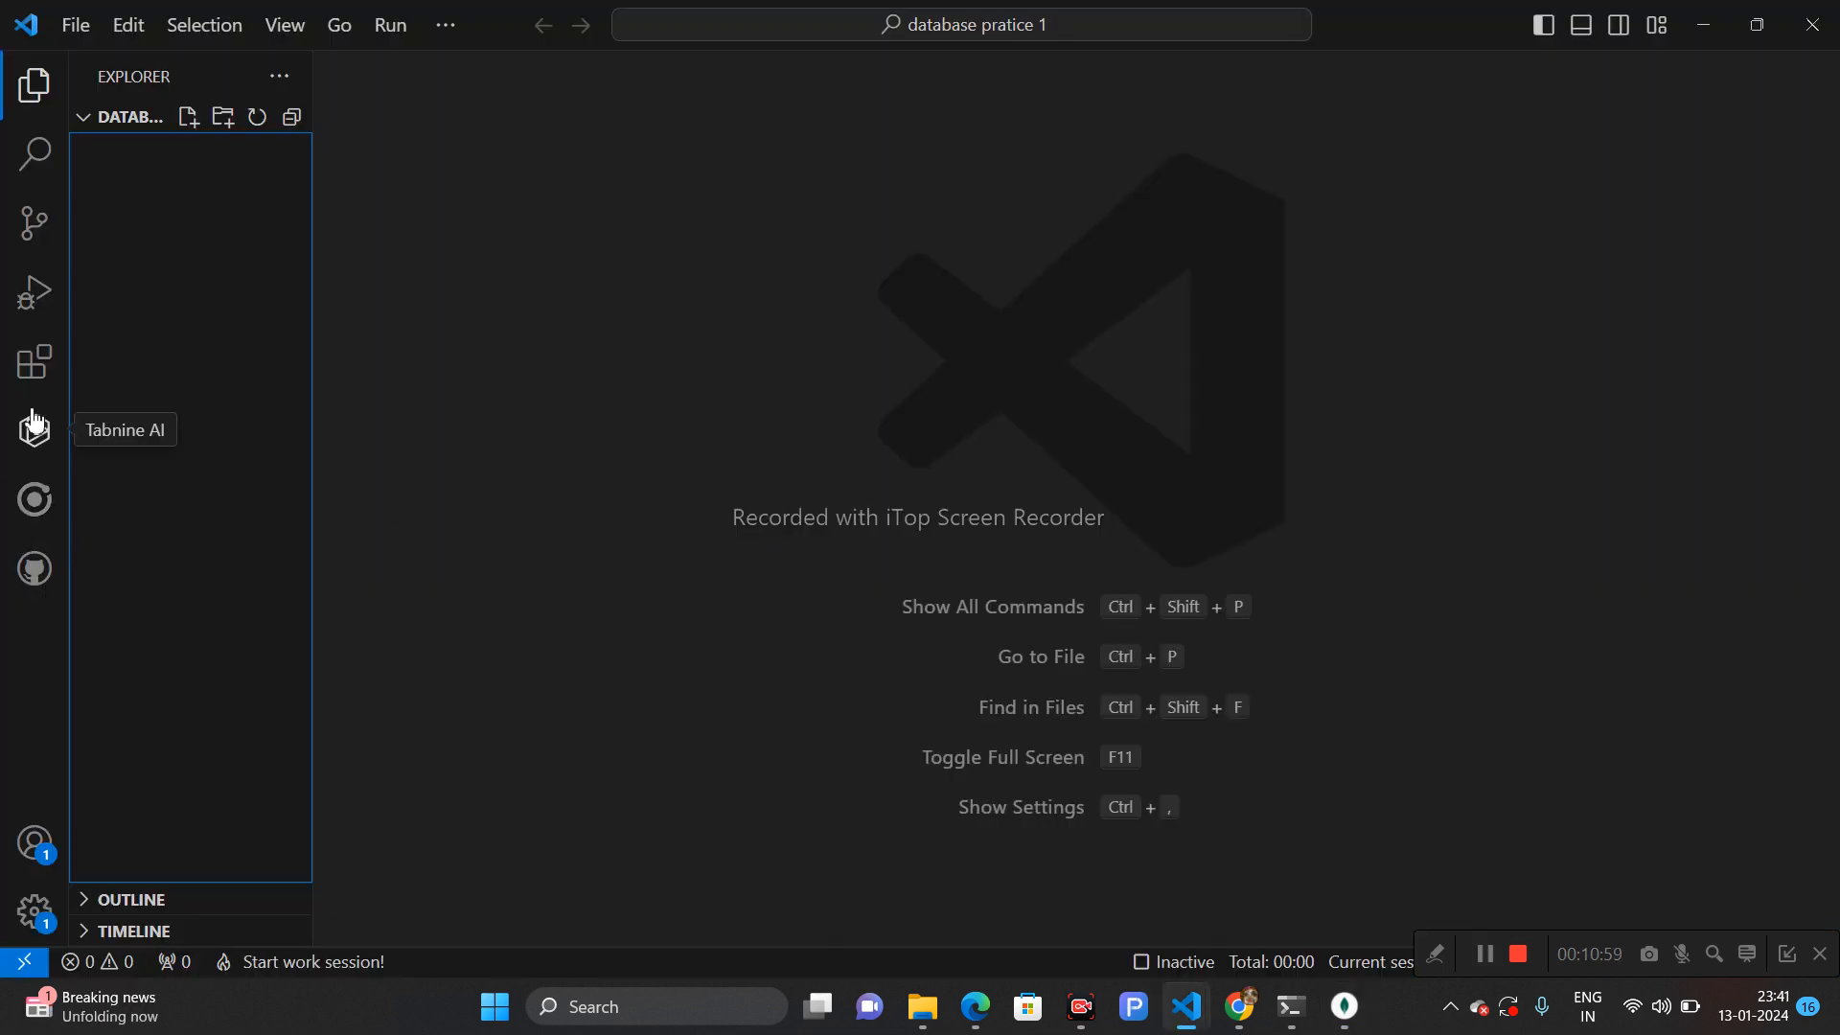
pyautogui.click(30, 374)
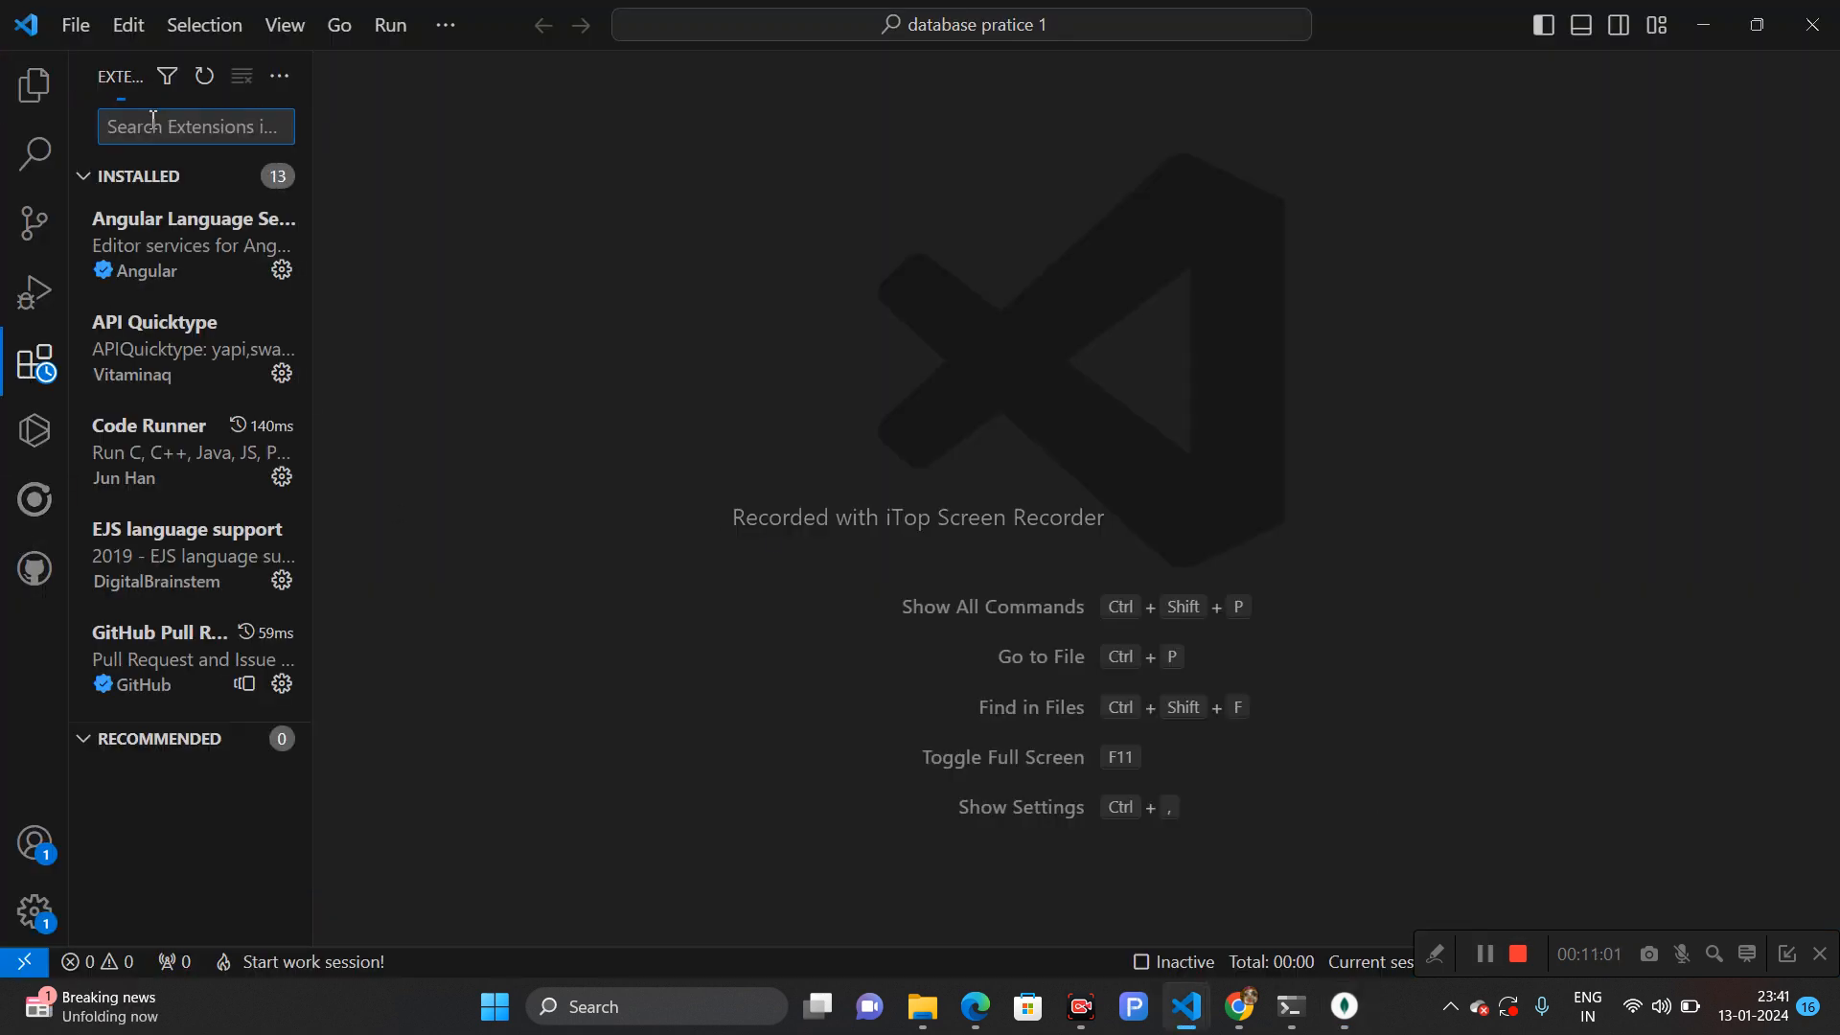
pyautogui.write('mongo')
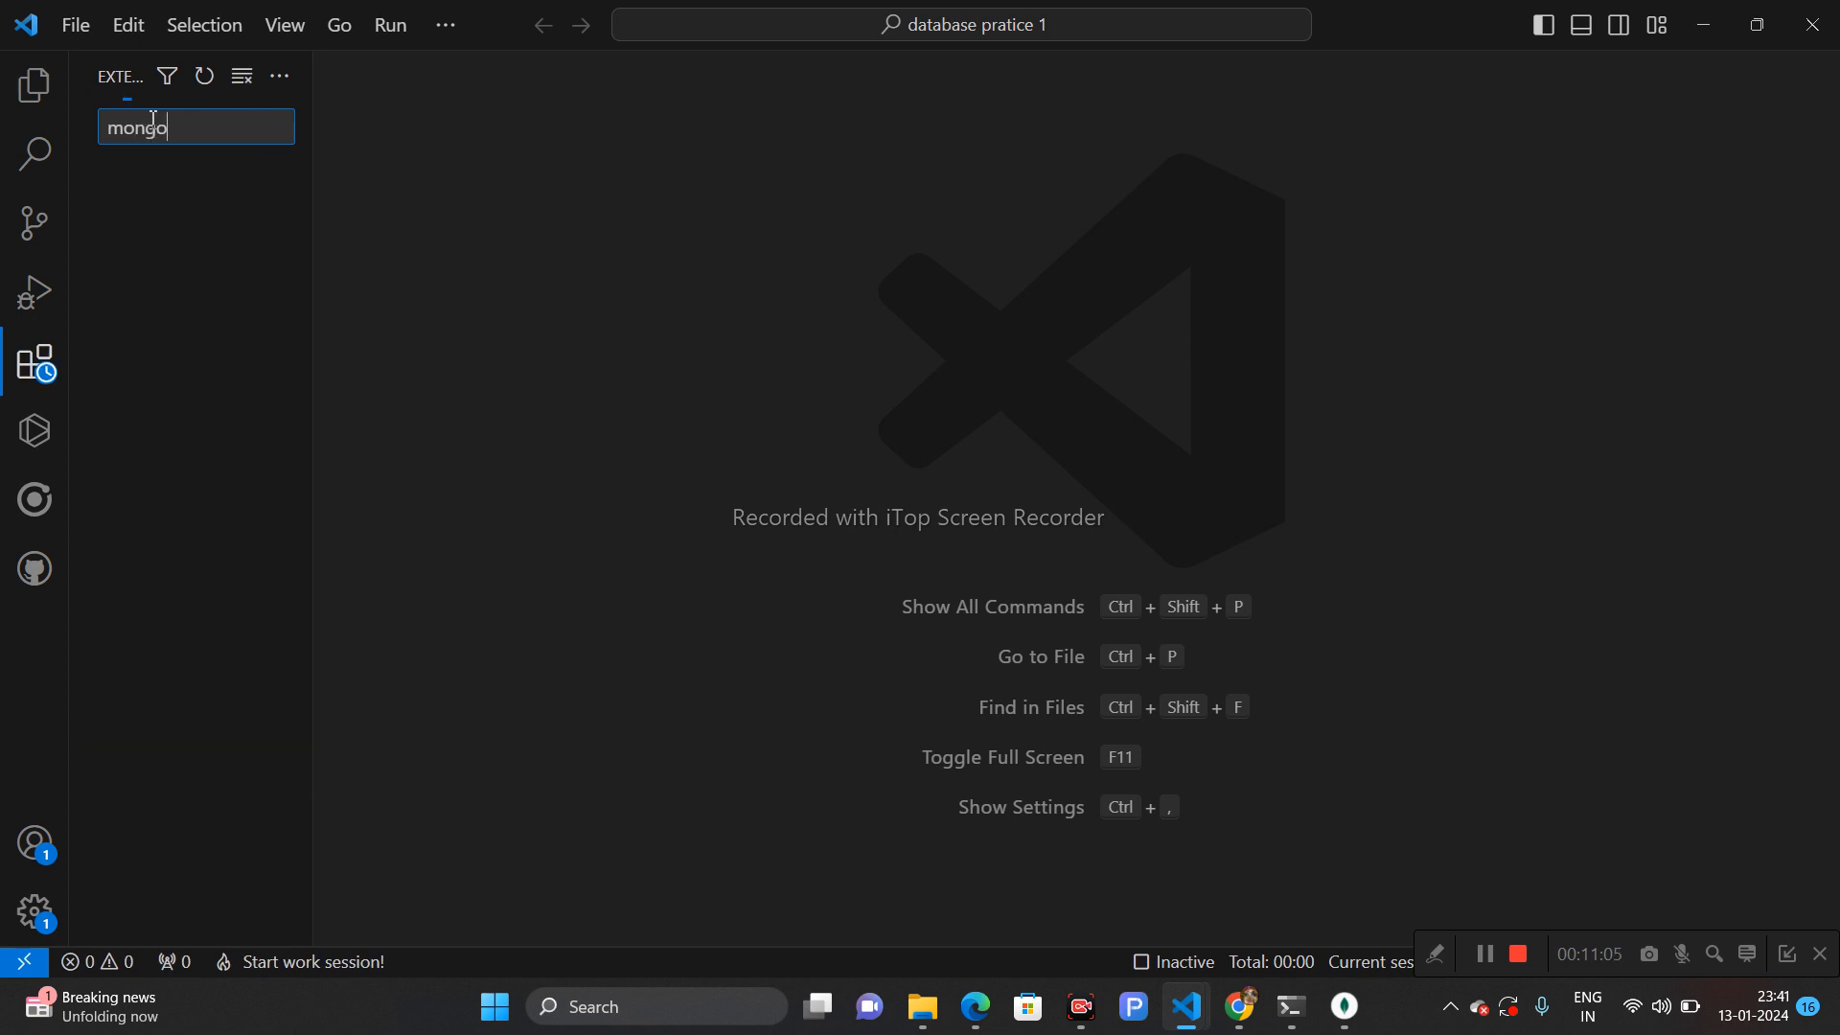
pyautogui.write('db')
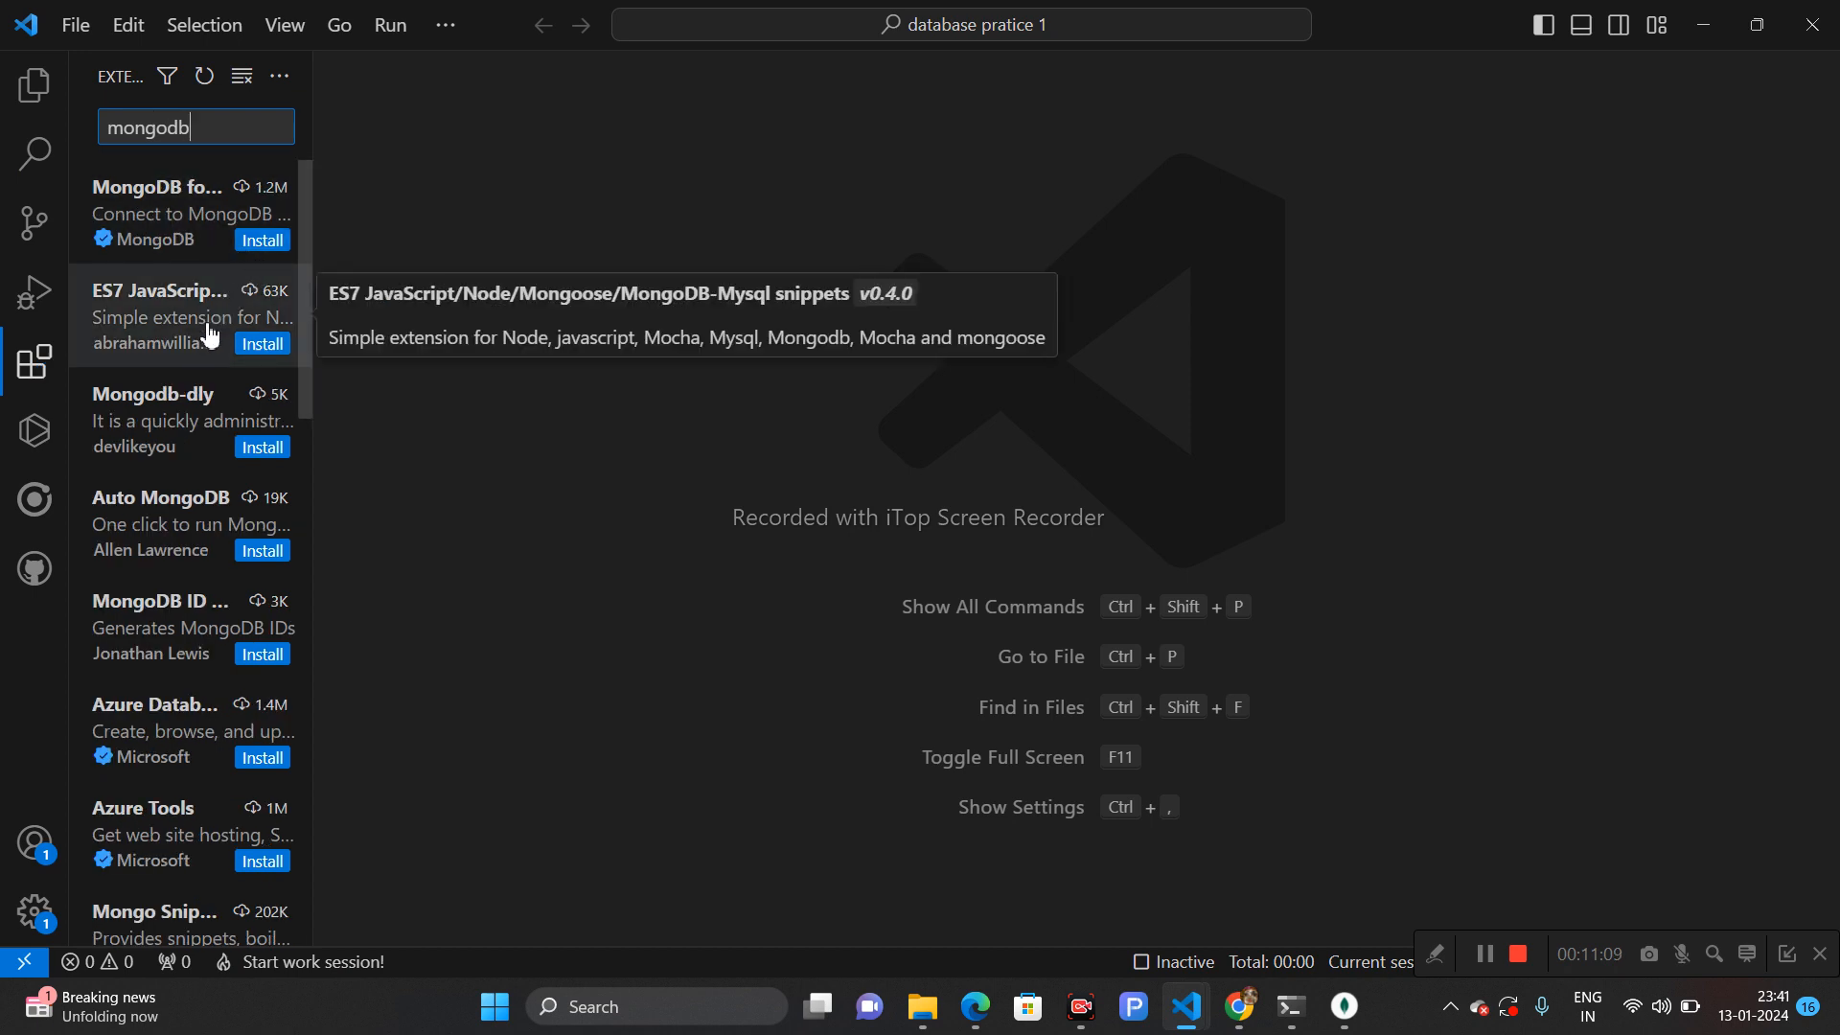
pyautogui.click(190, 208)
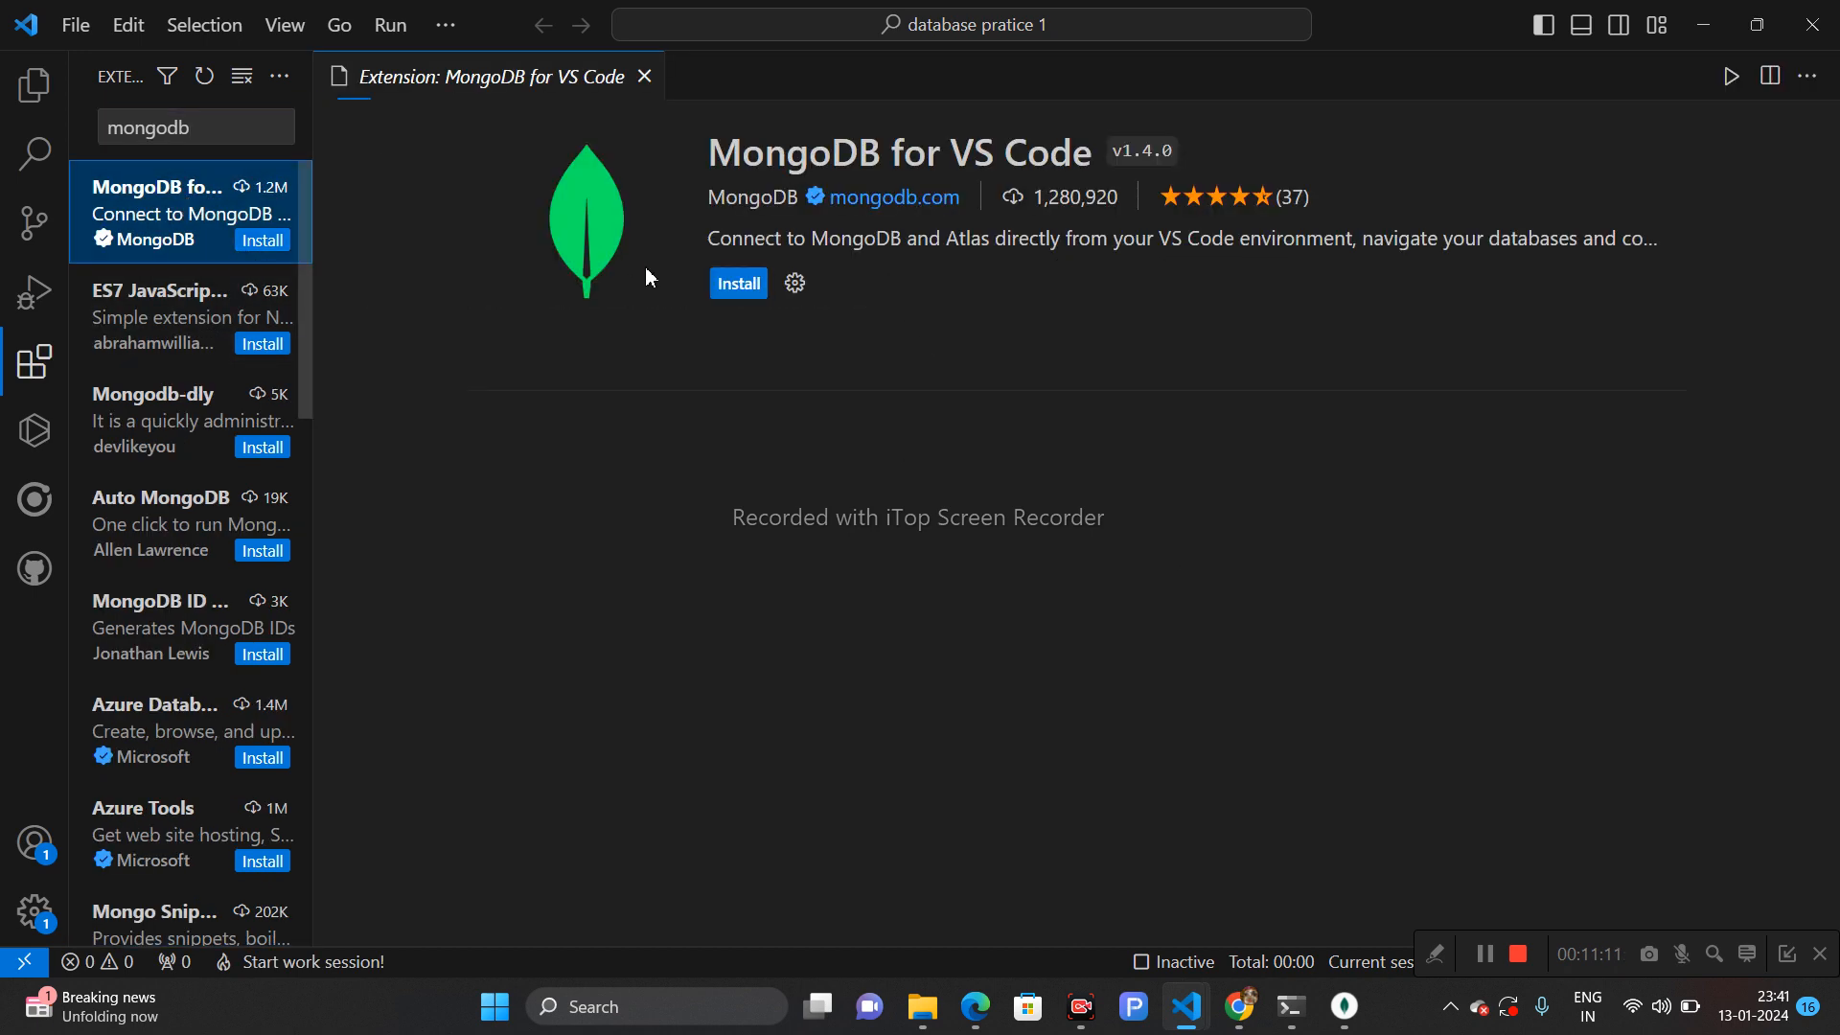
pyautogui.click(731, 281)
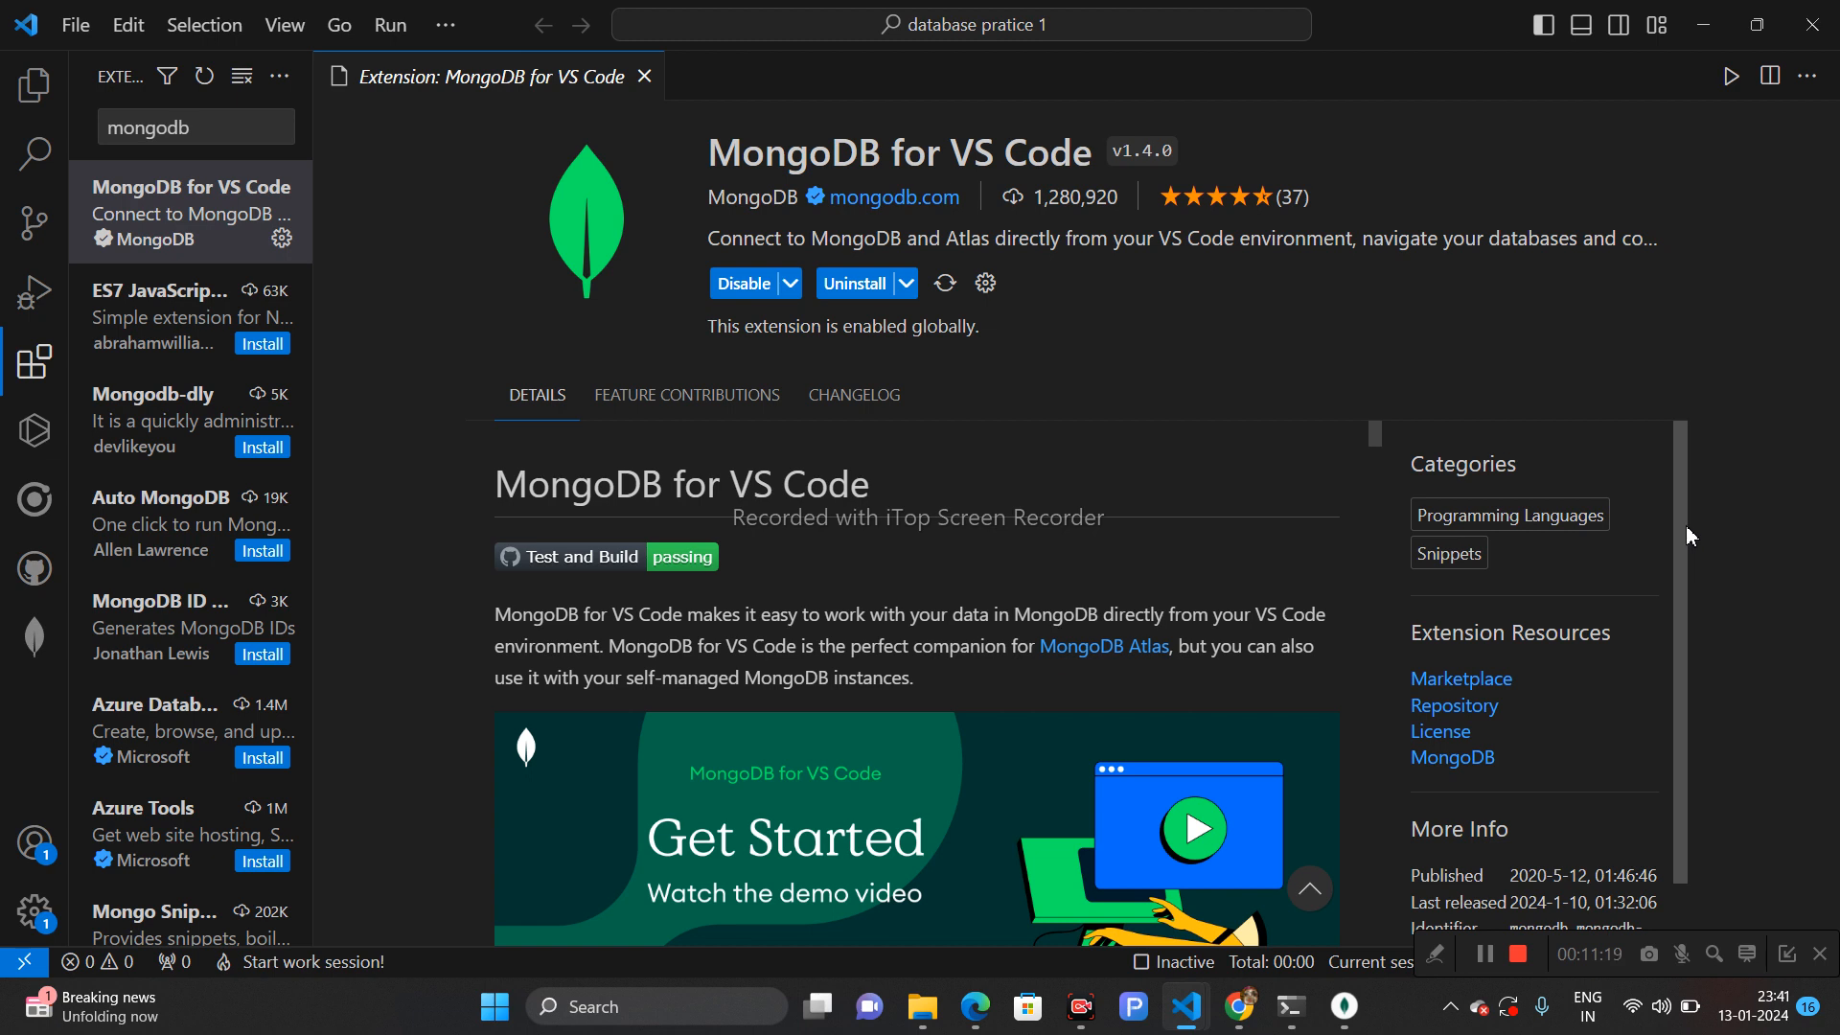
# - Open the MongoDB extension view and connect to mongodb://localhost:27017/ through the connection form
pyautogui.scroll(-1, 1687, 546)
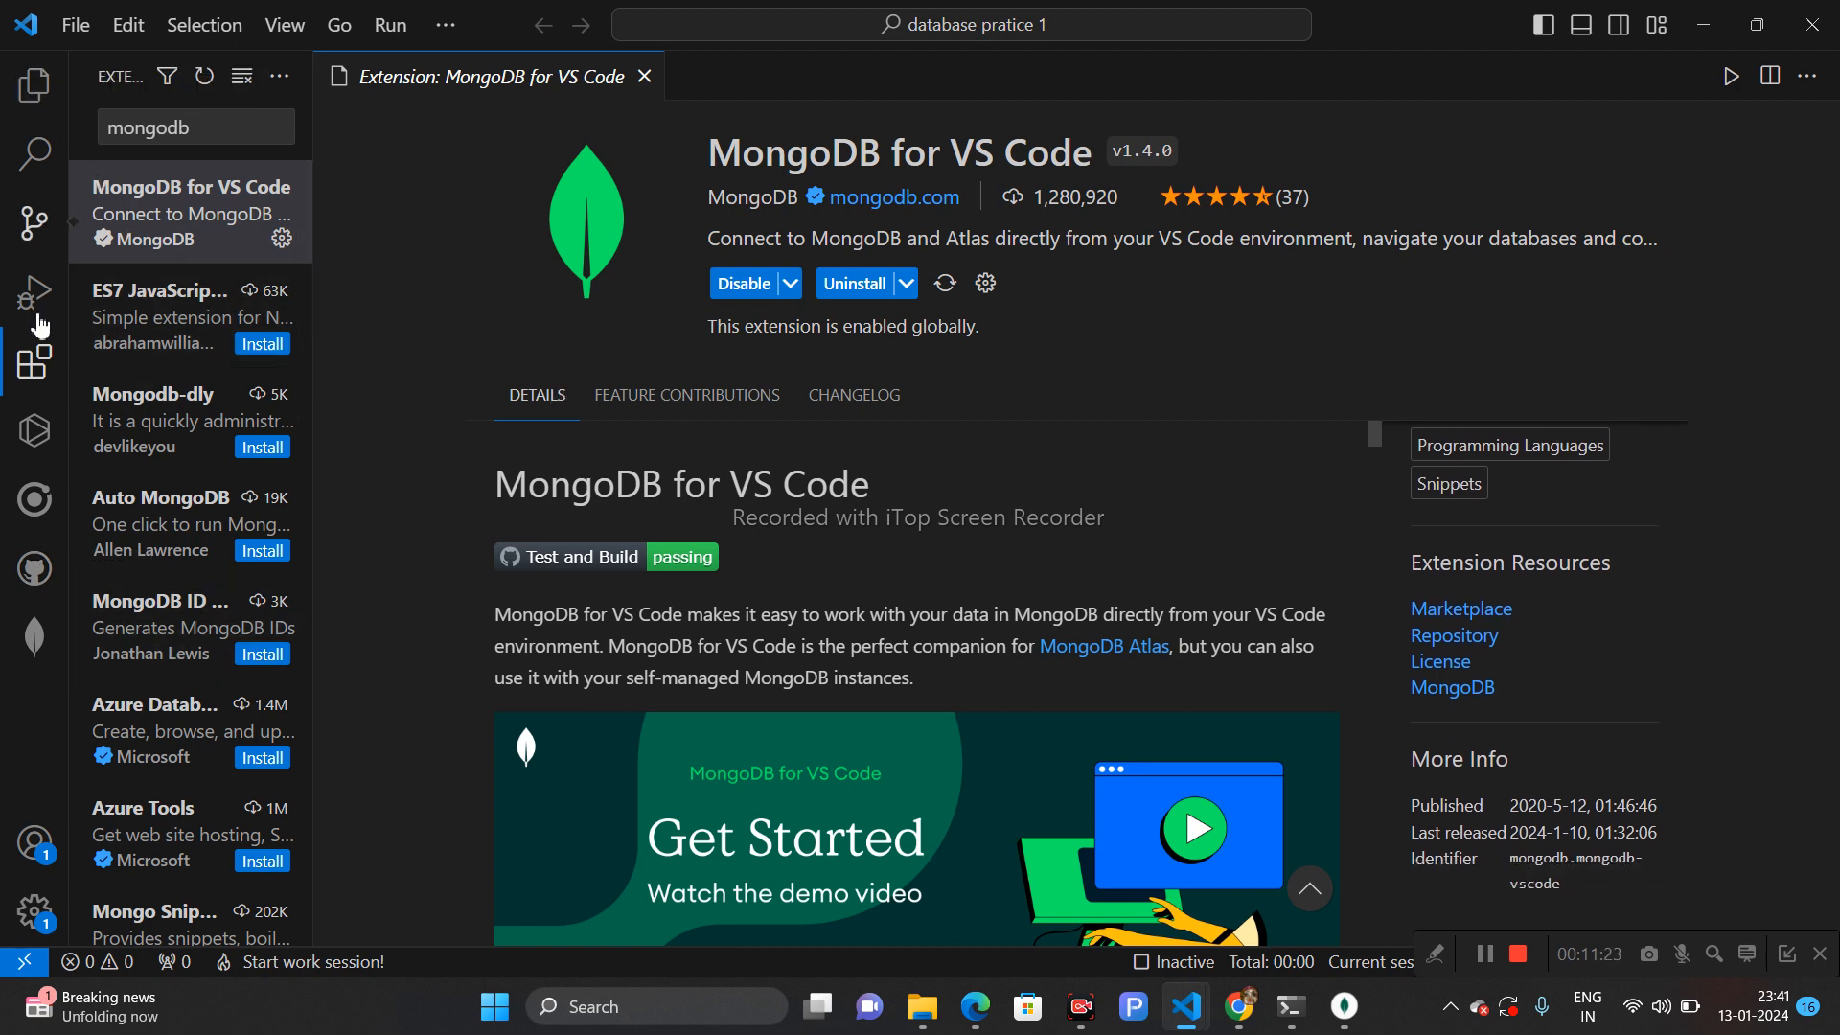
pyautogui.click(38, 642)
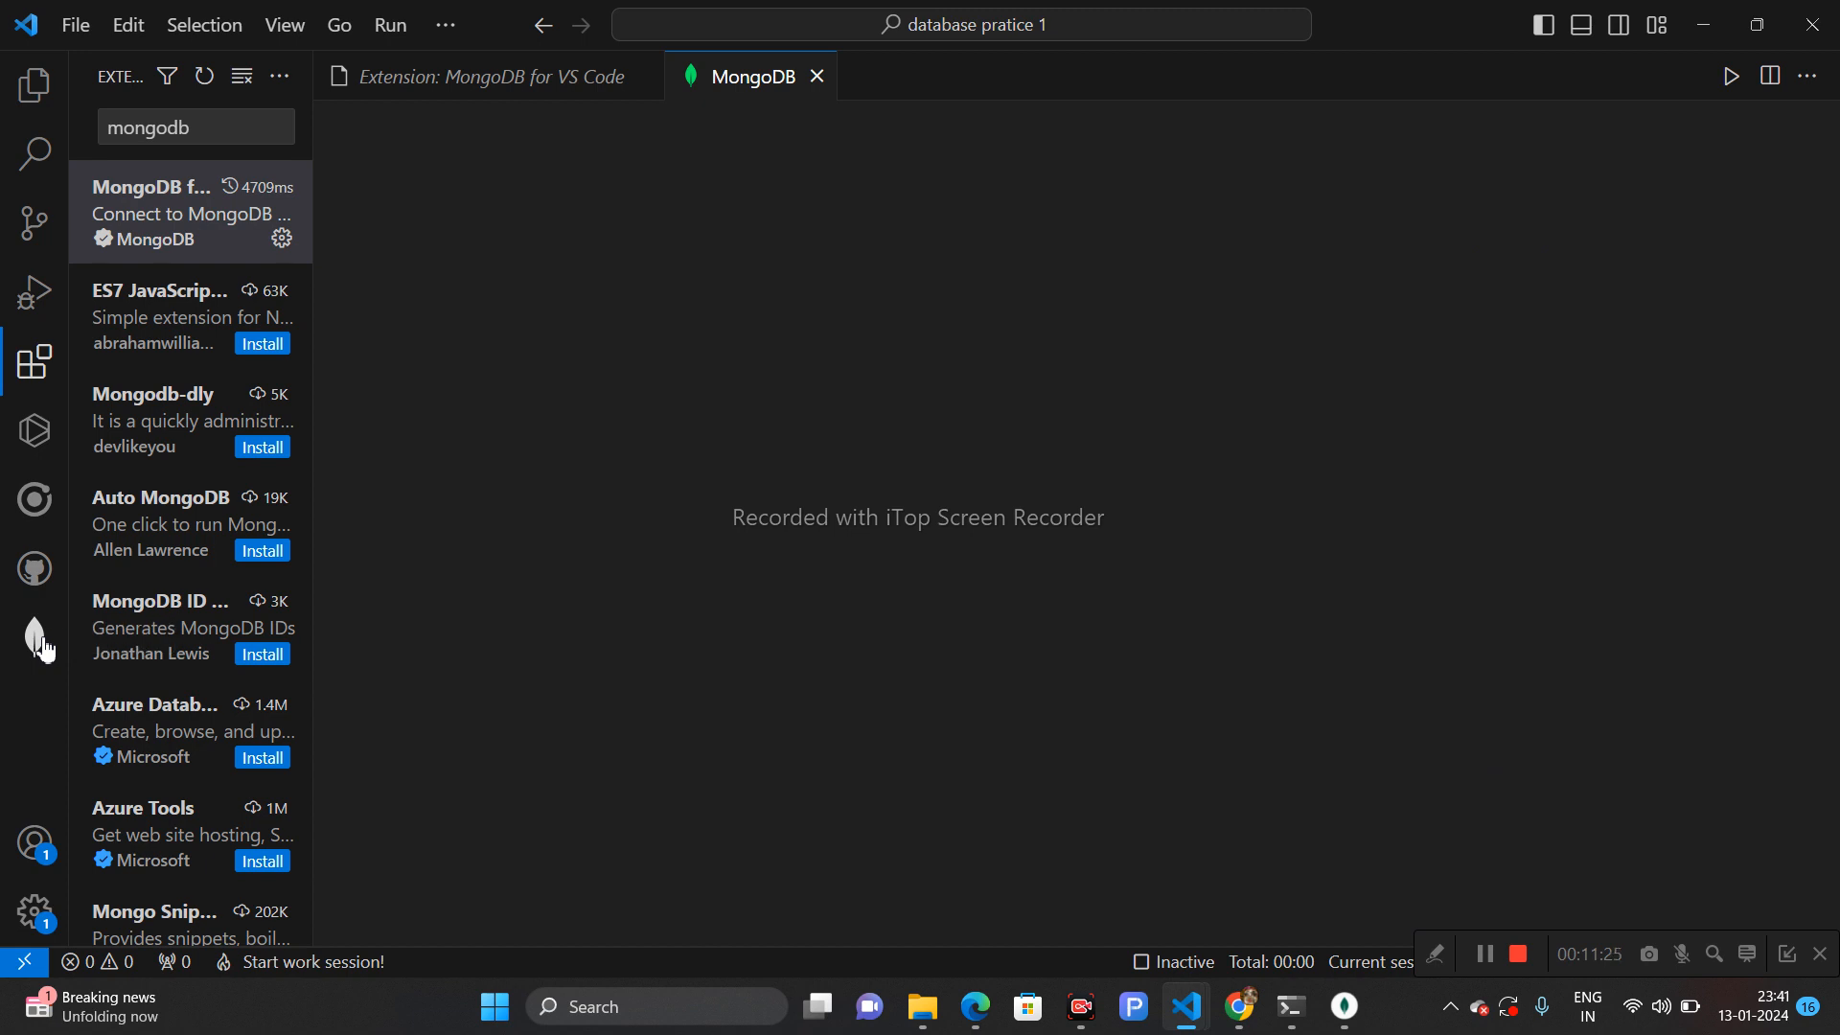
pyautogui.click(38, 640)
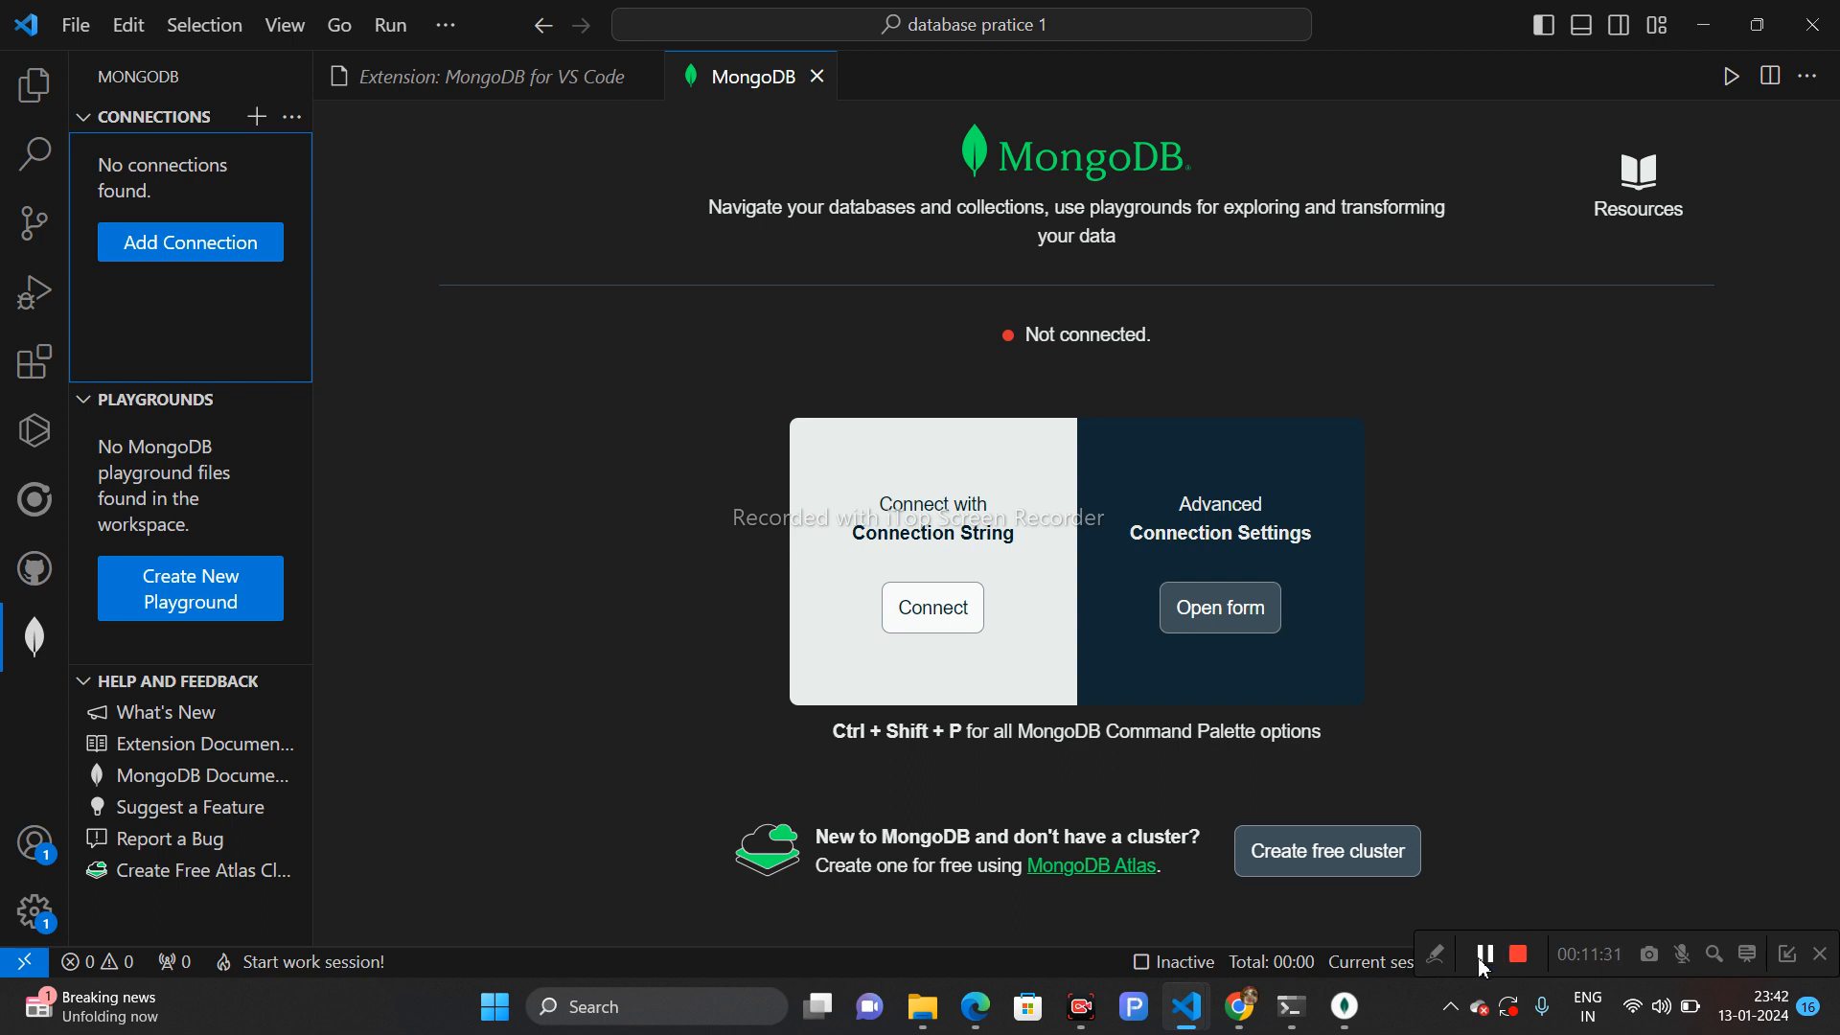
pyautogui.click(1323, 872)
pyautogui.click(1218, 610)
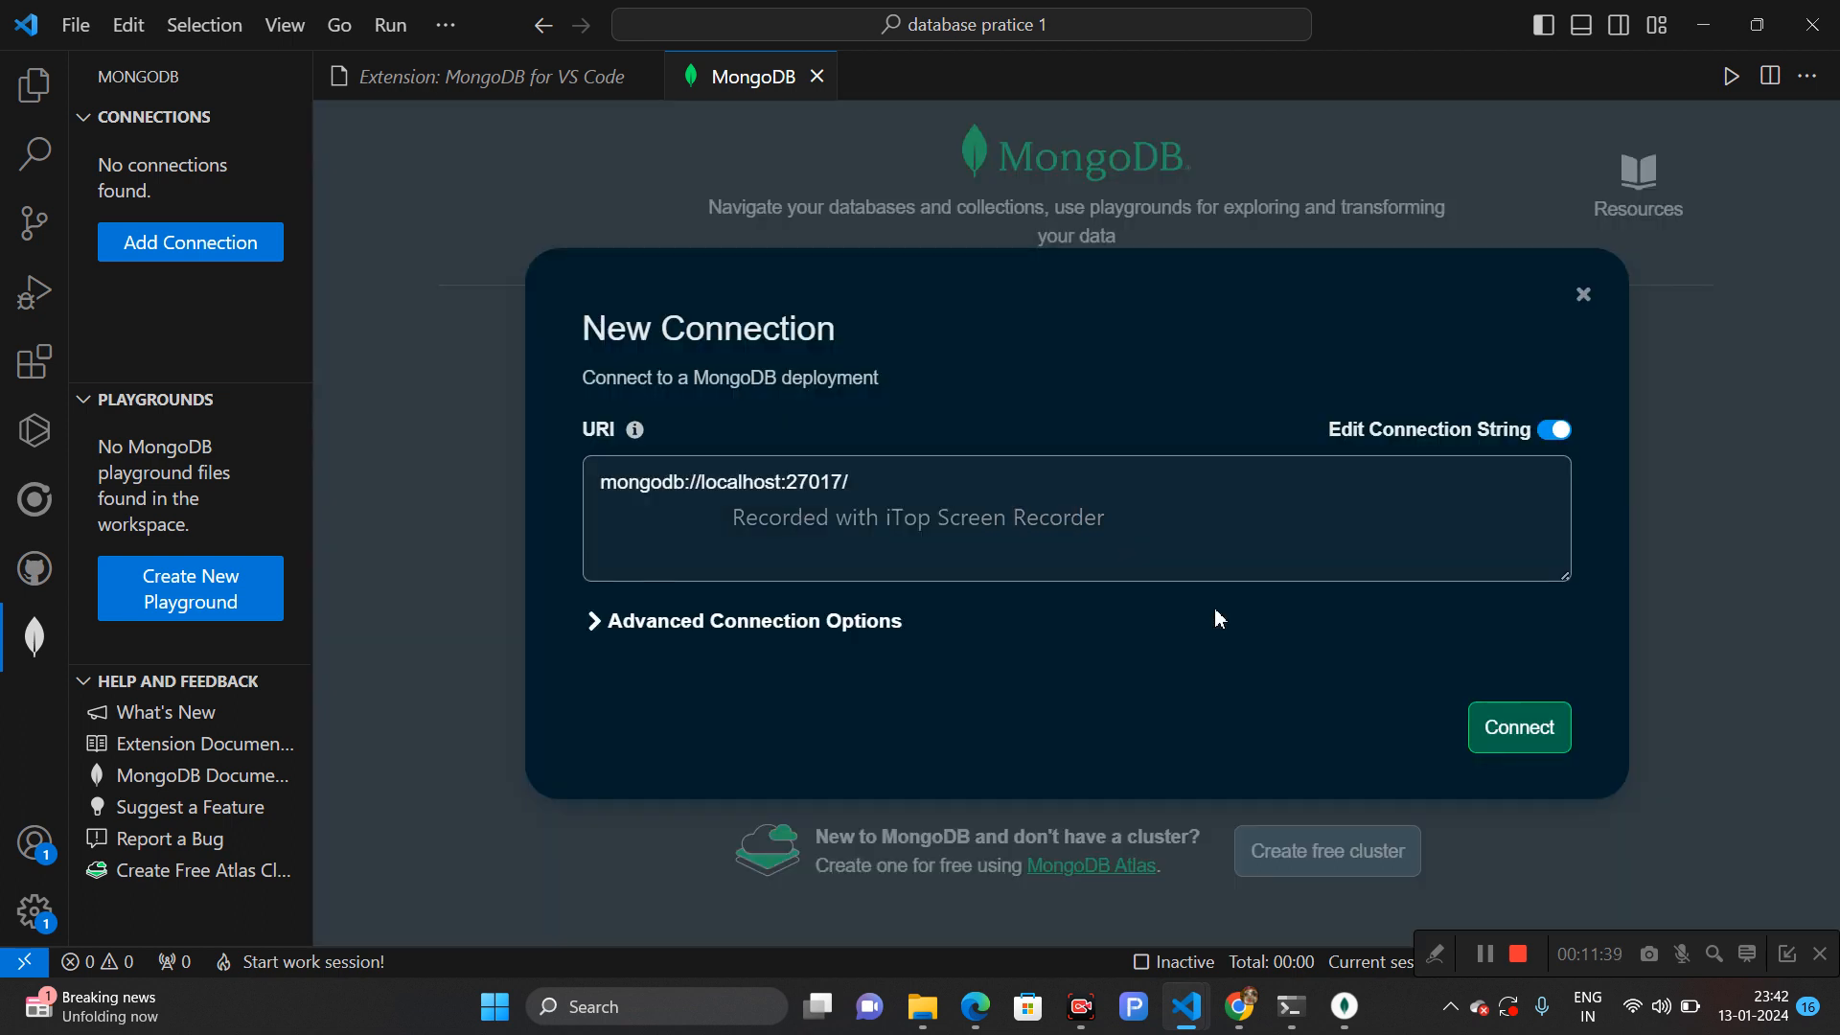
pyautogui.click(1530, 730)
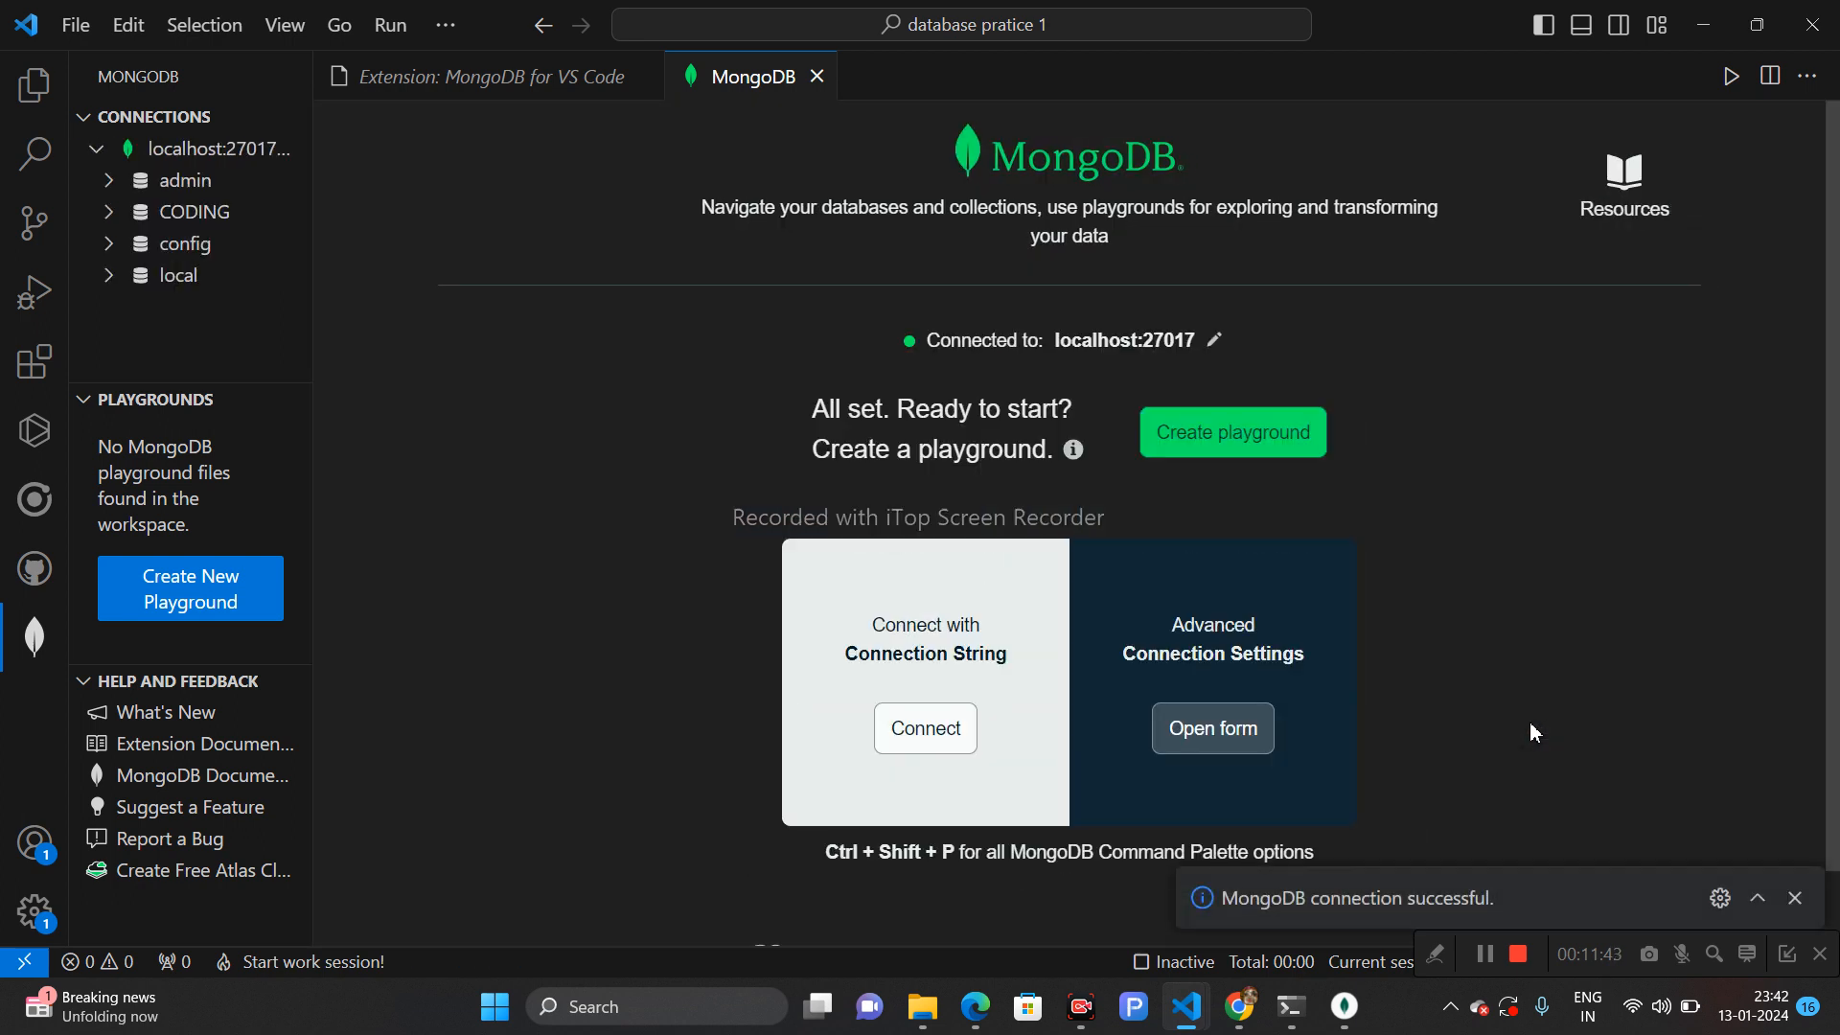
# - Expand the admin and CODING databases and the course collection in the connections tree
pyautogui.click(200, 196)
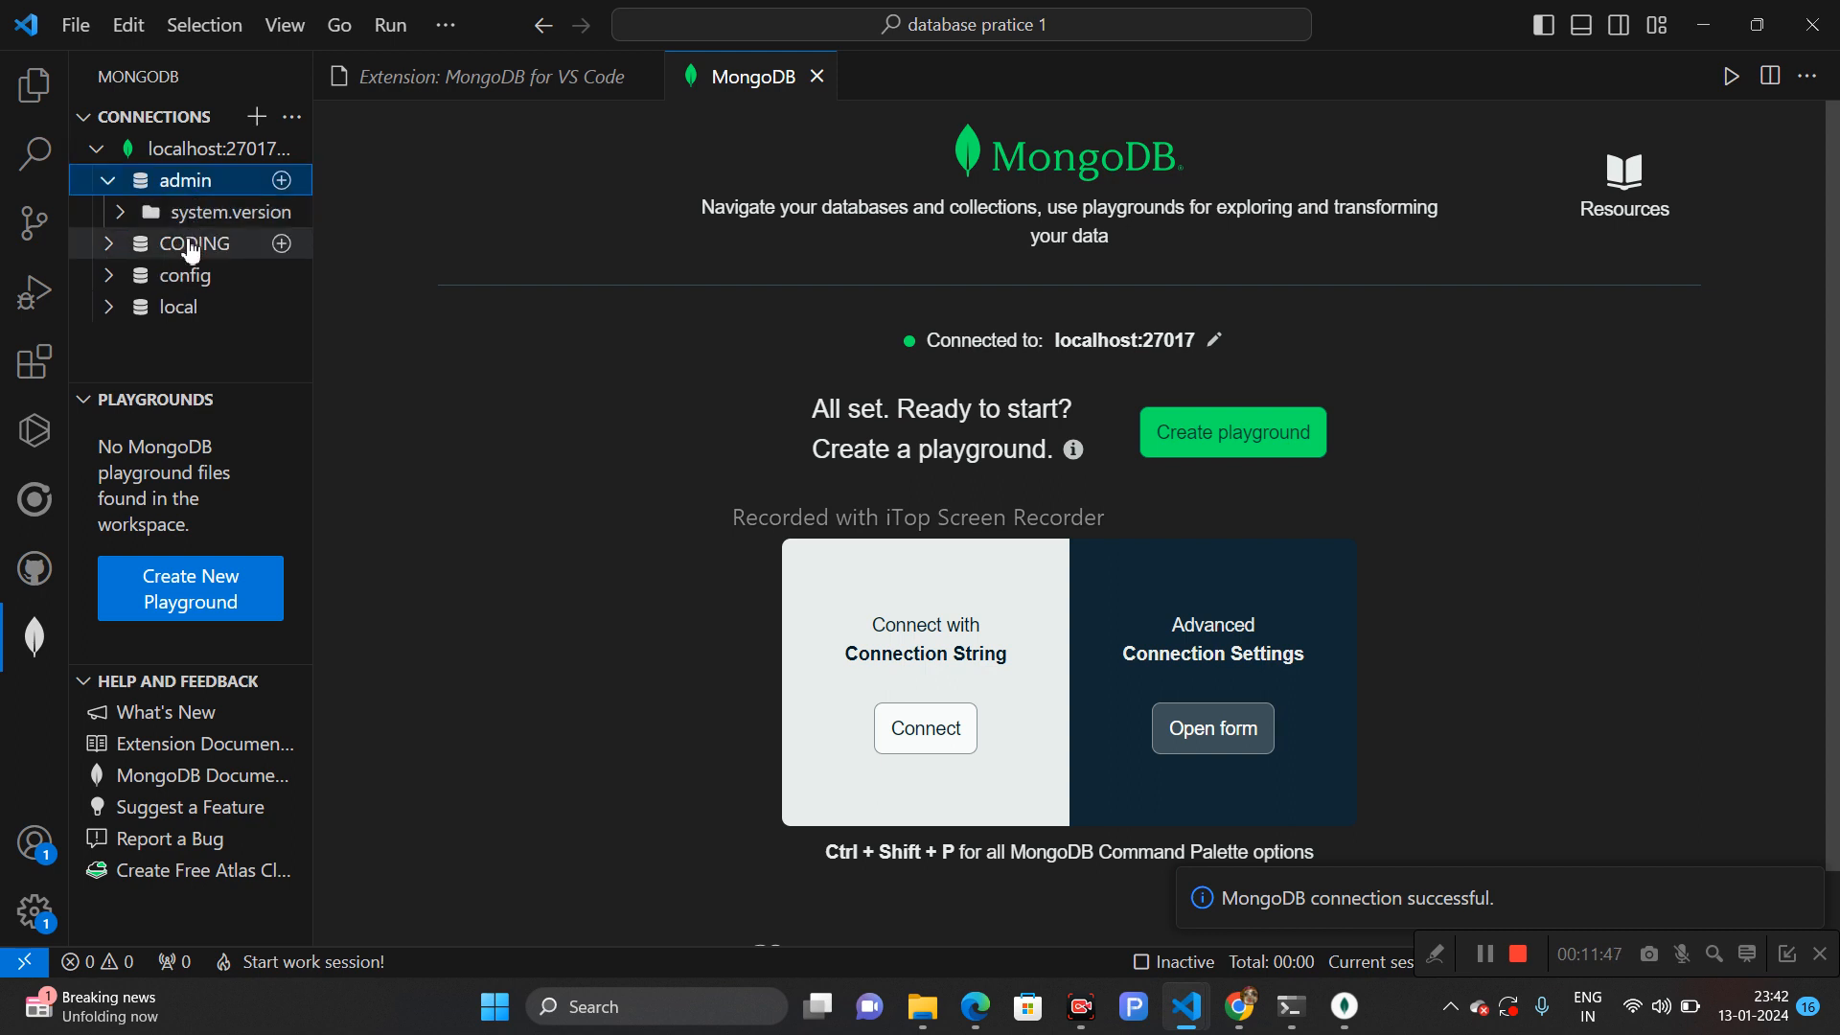
pyautogui.click(190, 246)
pyautogui.click(177, 280)
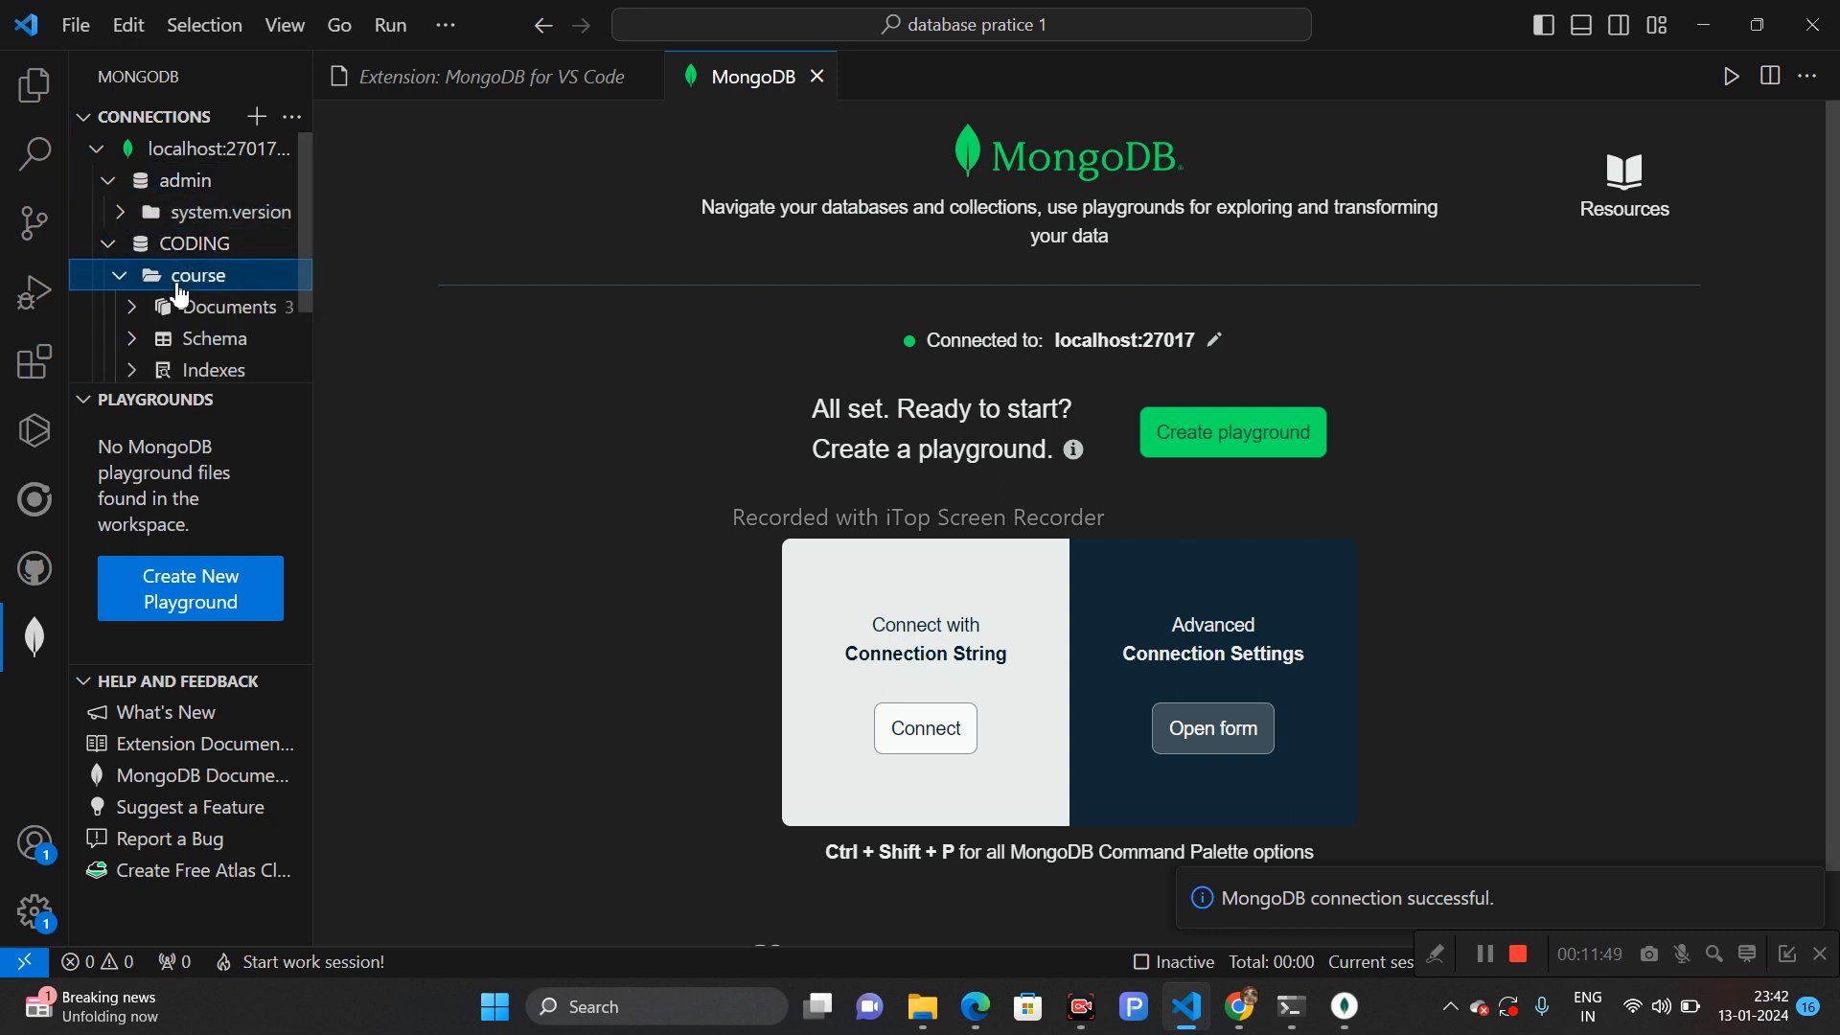
# - Expand the course collection's documents in the connections tree and open its first two documents
pyautogui.click(197, 316)
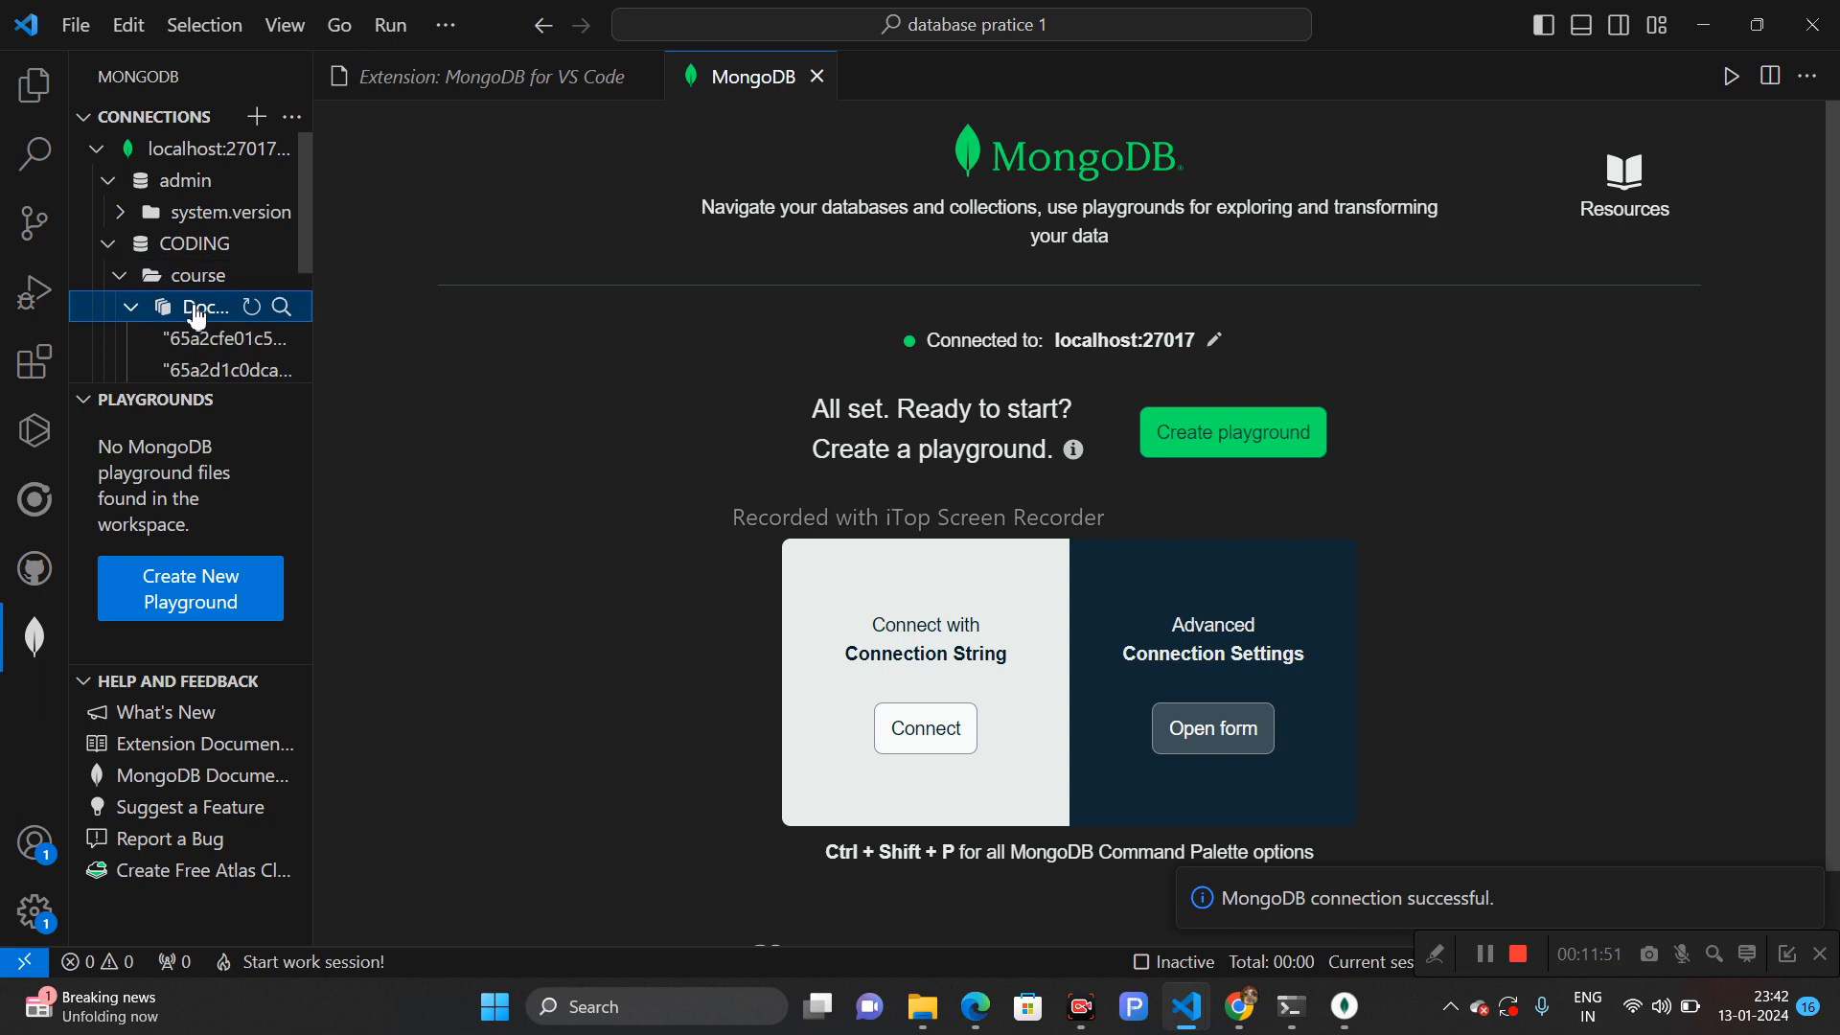
pyautogui.click(198, 341)
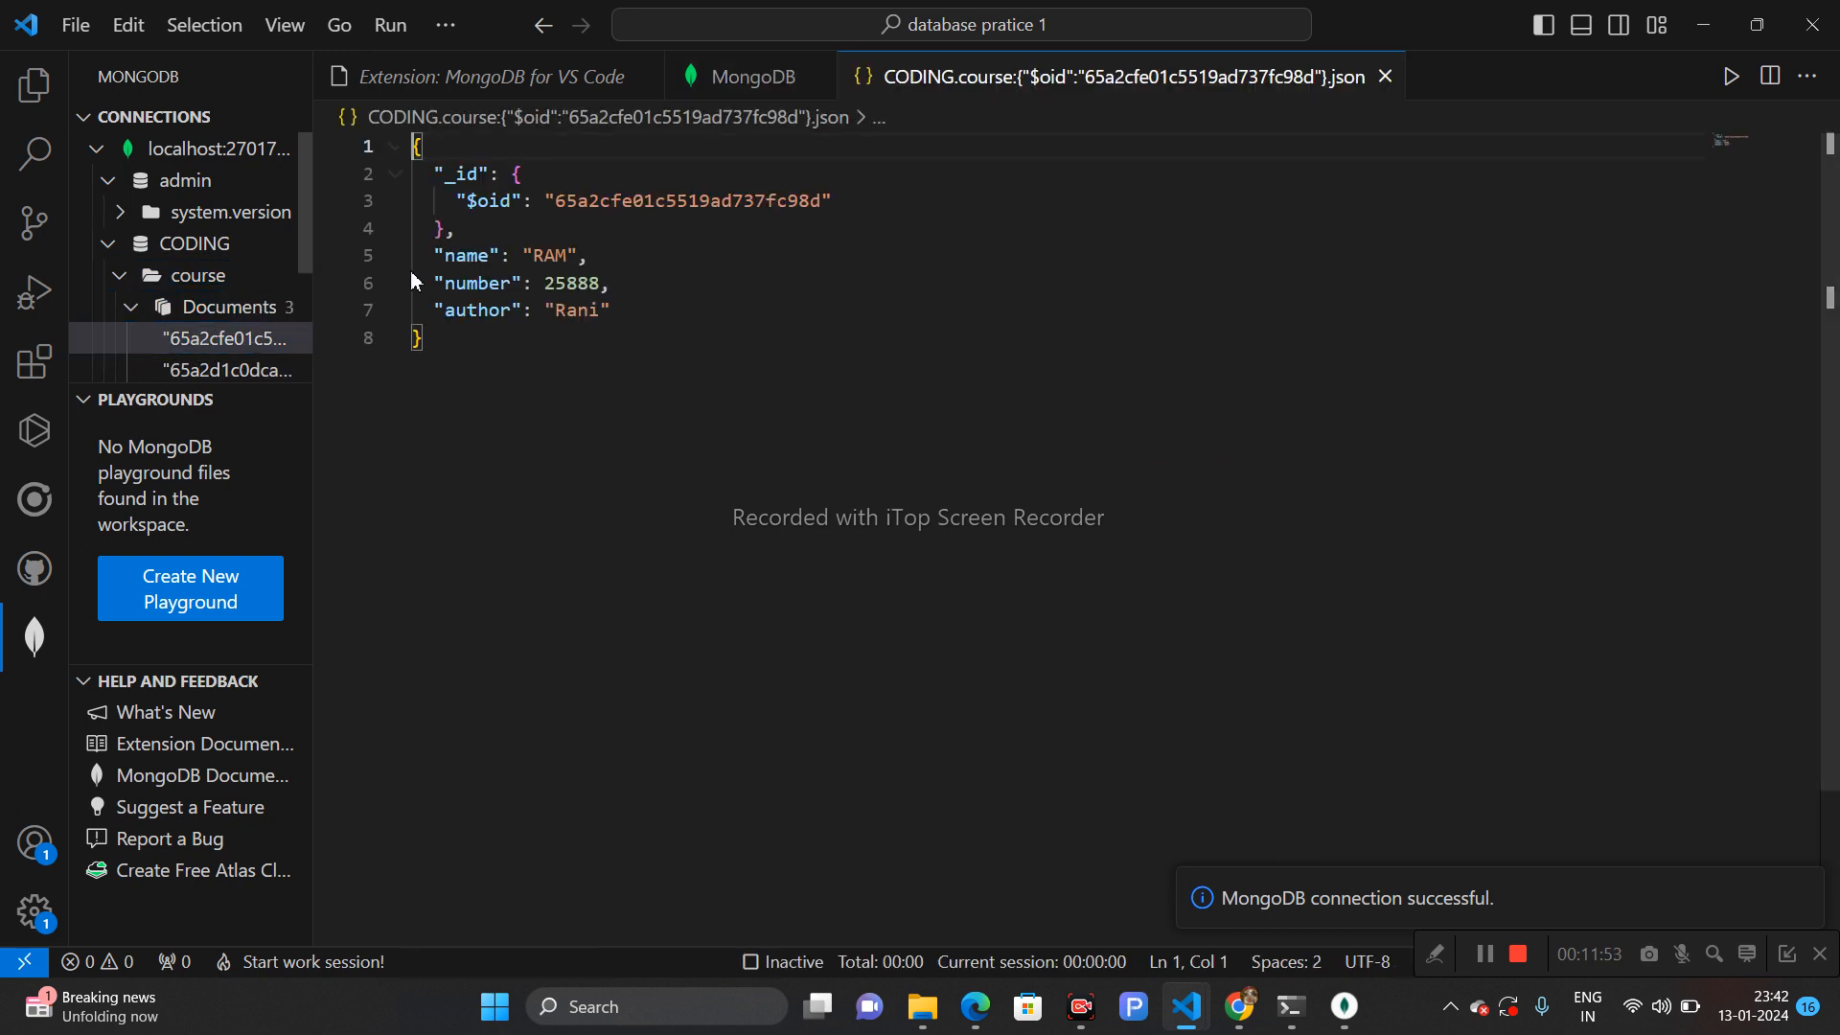
pyautogui.click(238, 370)
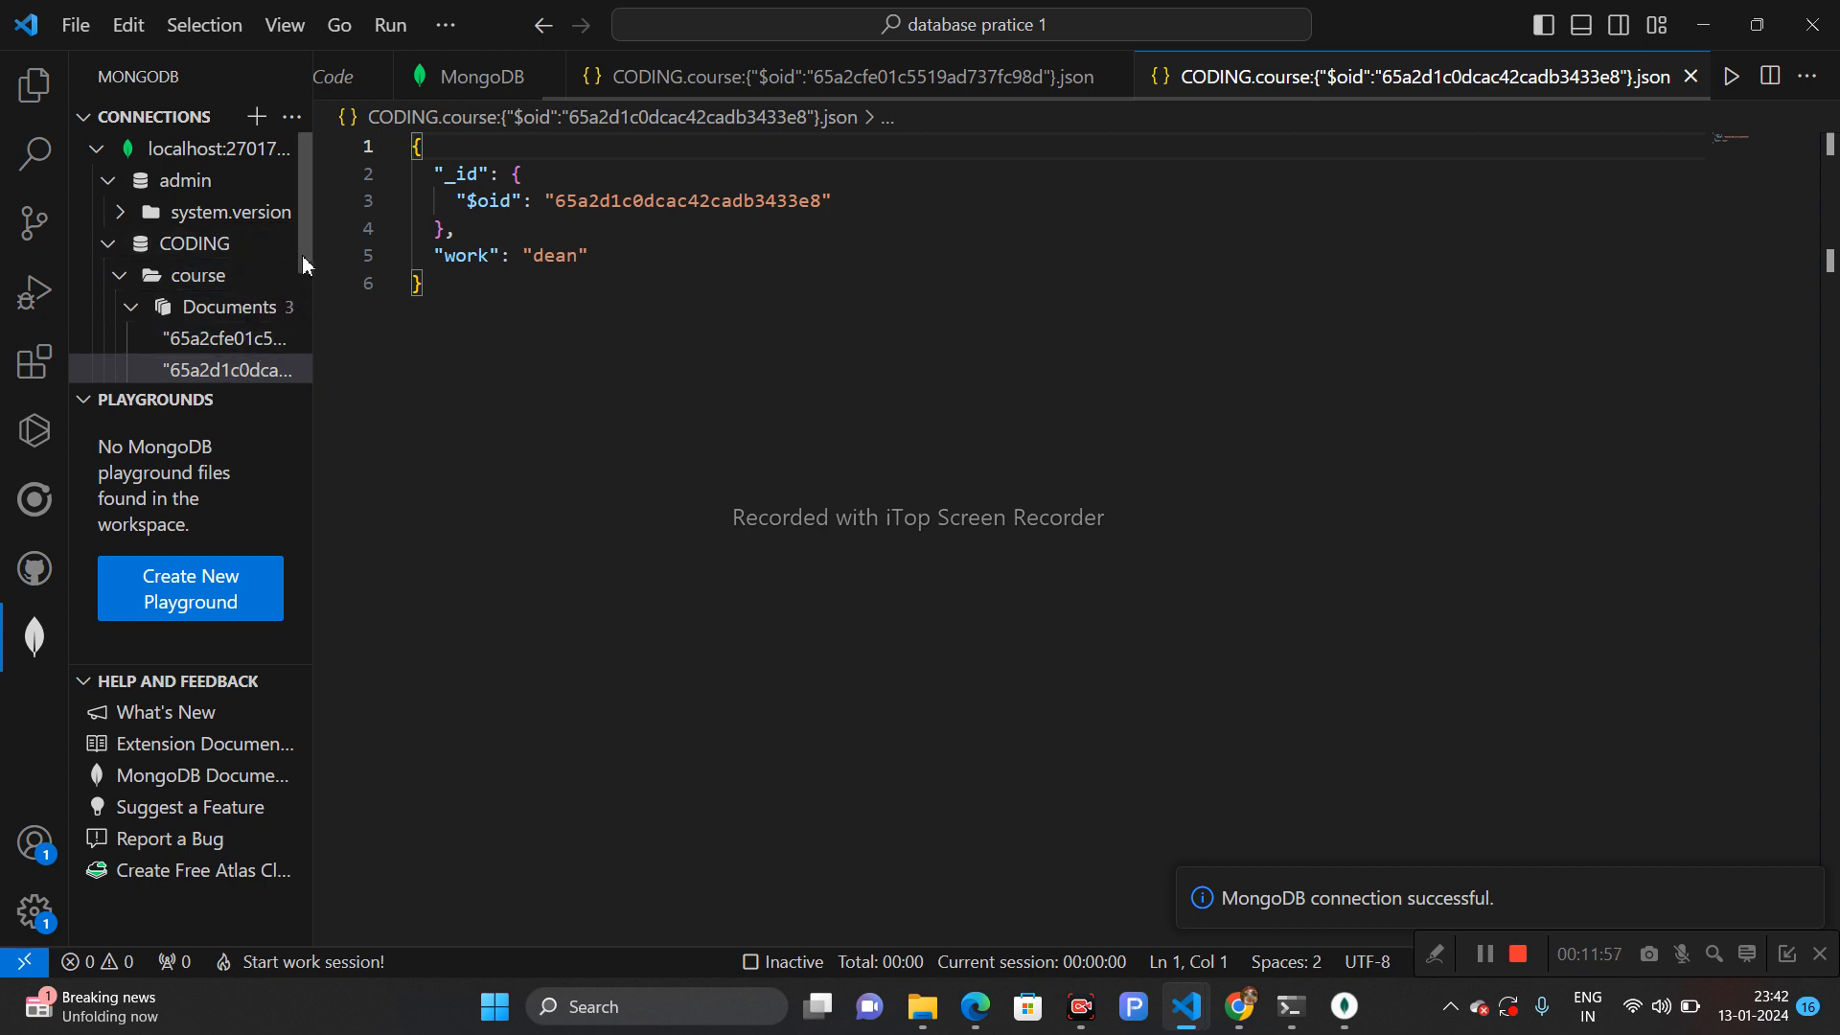
# - Expand the courses collection and its documents in the tree and open its single document to read it
pyautogui.scroll(-2, 307, 288)
pyautogui.scroll(-2, 305, 326)
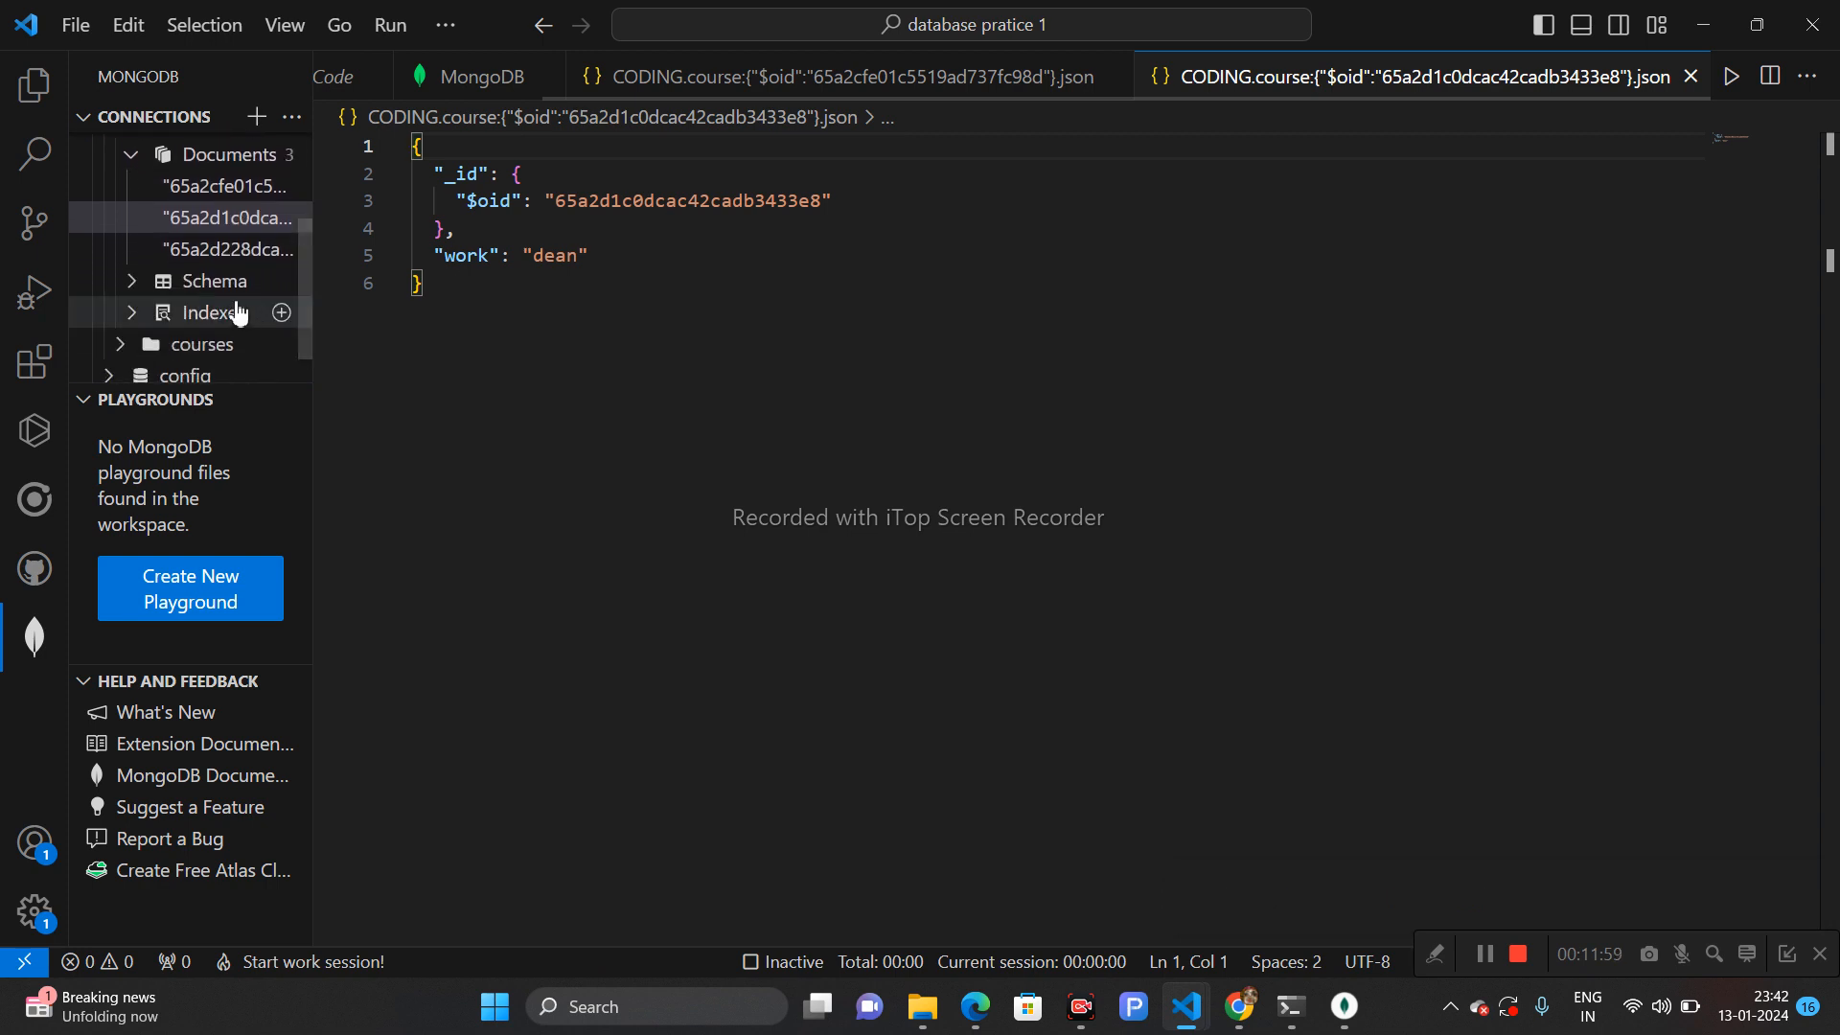
pyautogui.click(205, 347)
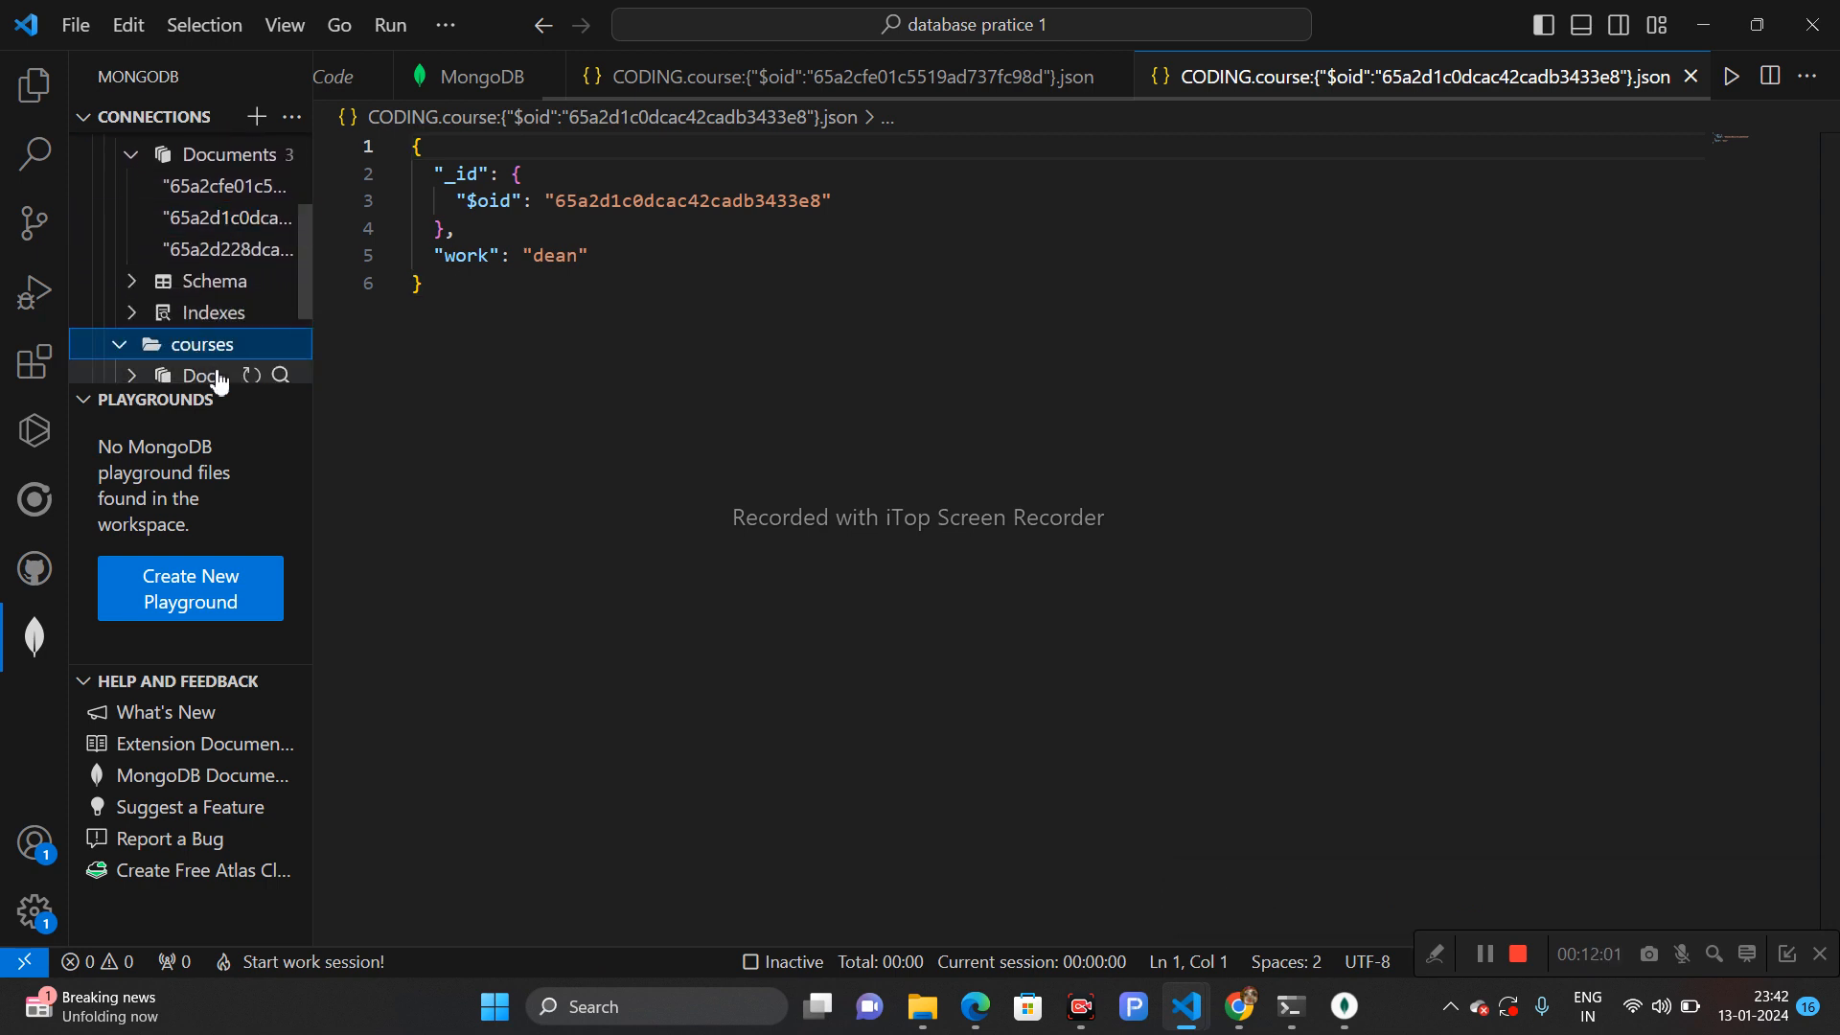
pyautogui.click(220, 376)
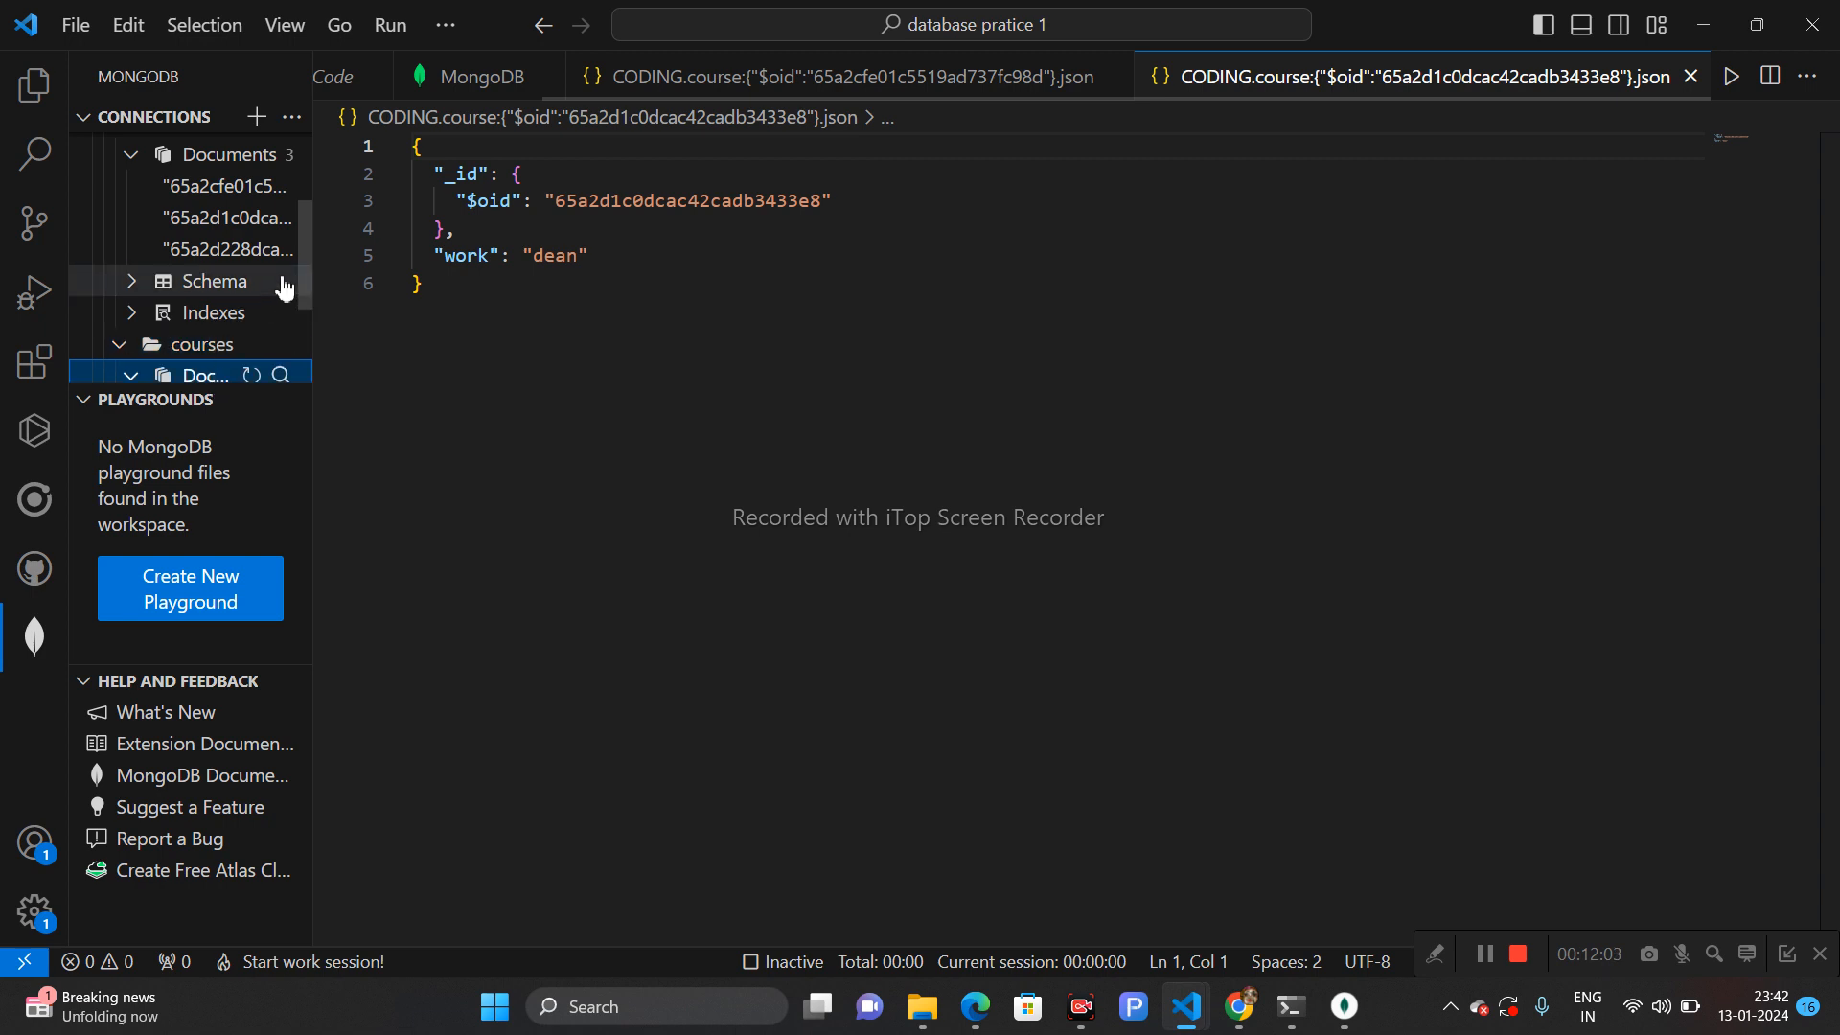
pyautogui.scroll(-1, 307, 305)
pyautogui.scroll(-3, 307, 304)
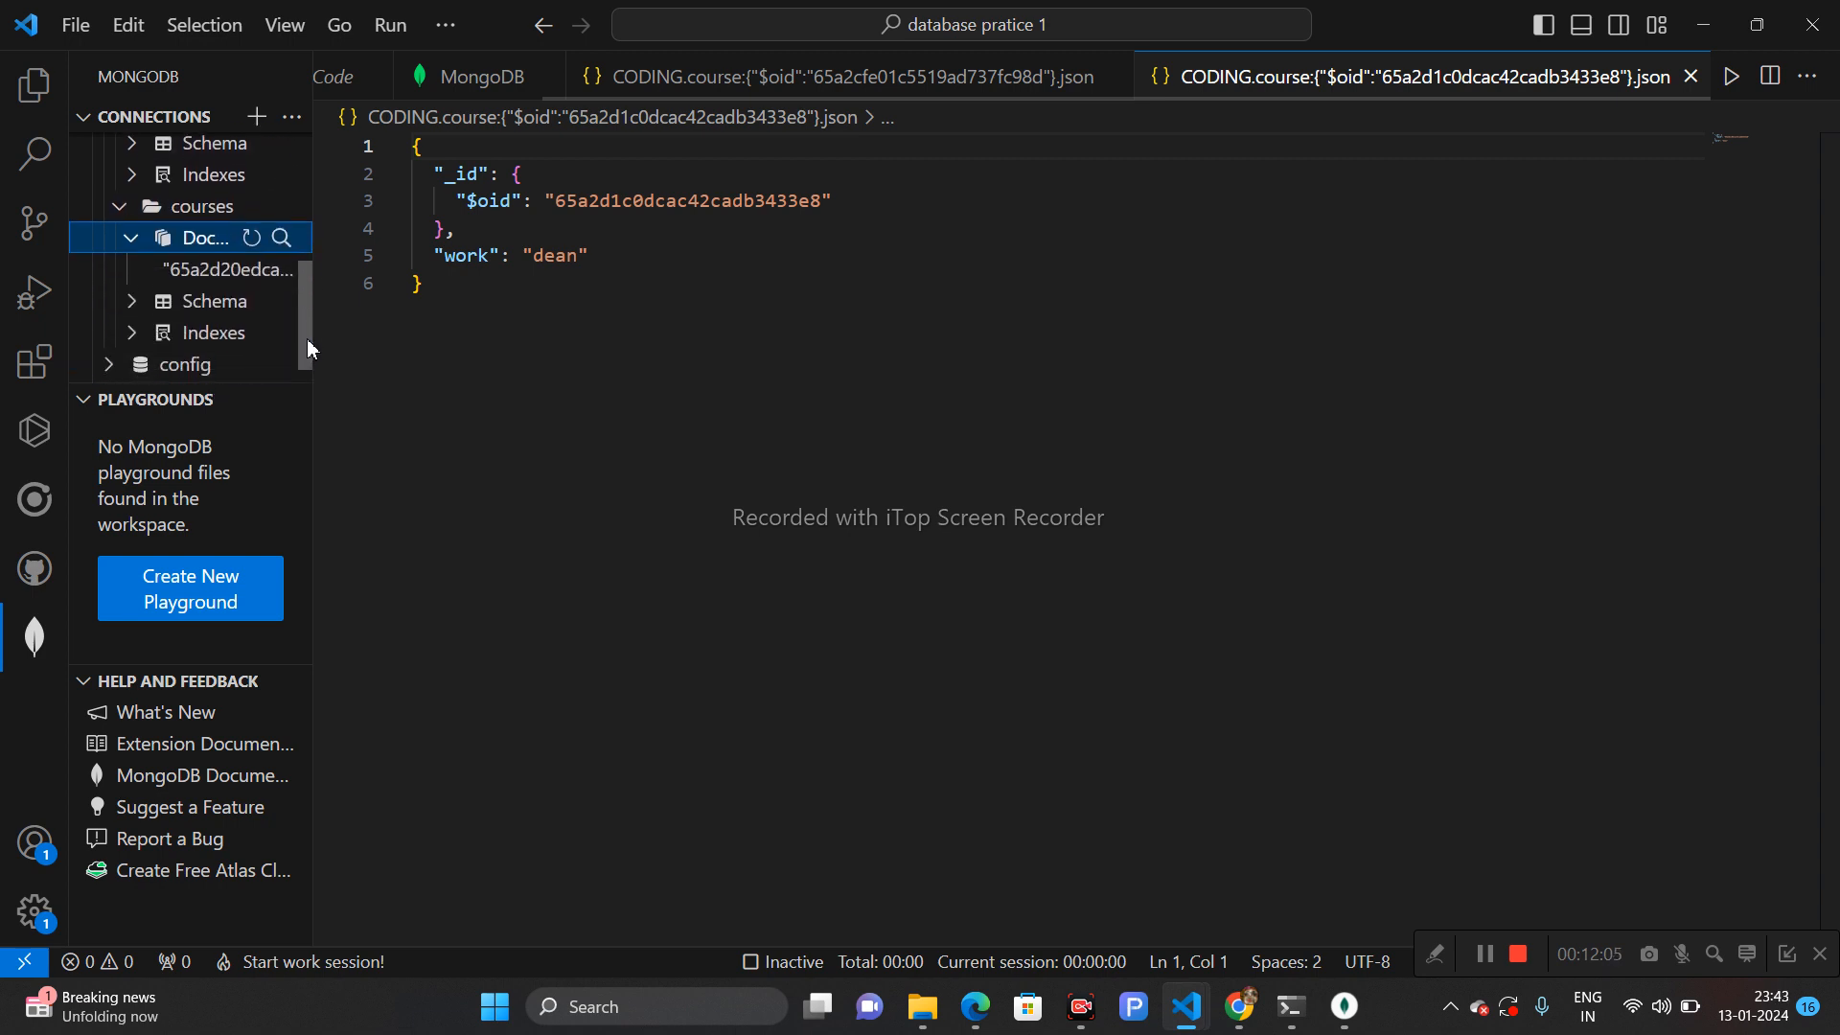
pyautogui.click(230, 272)
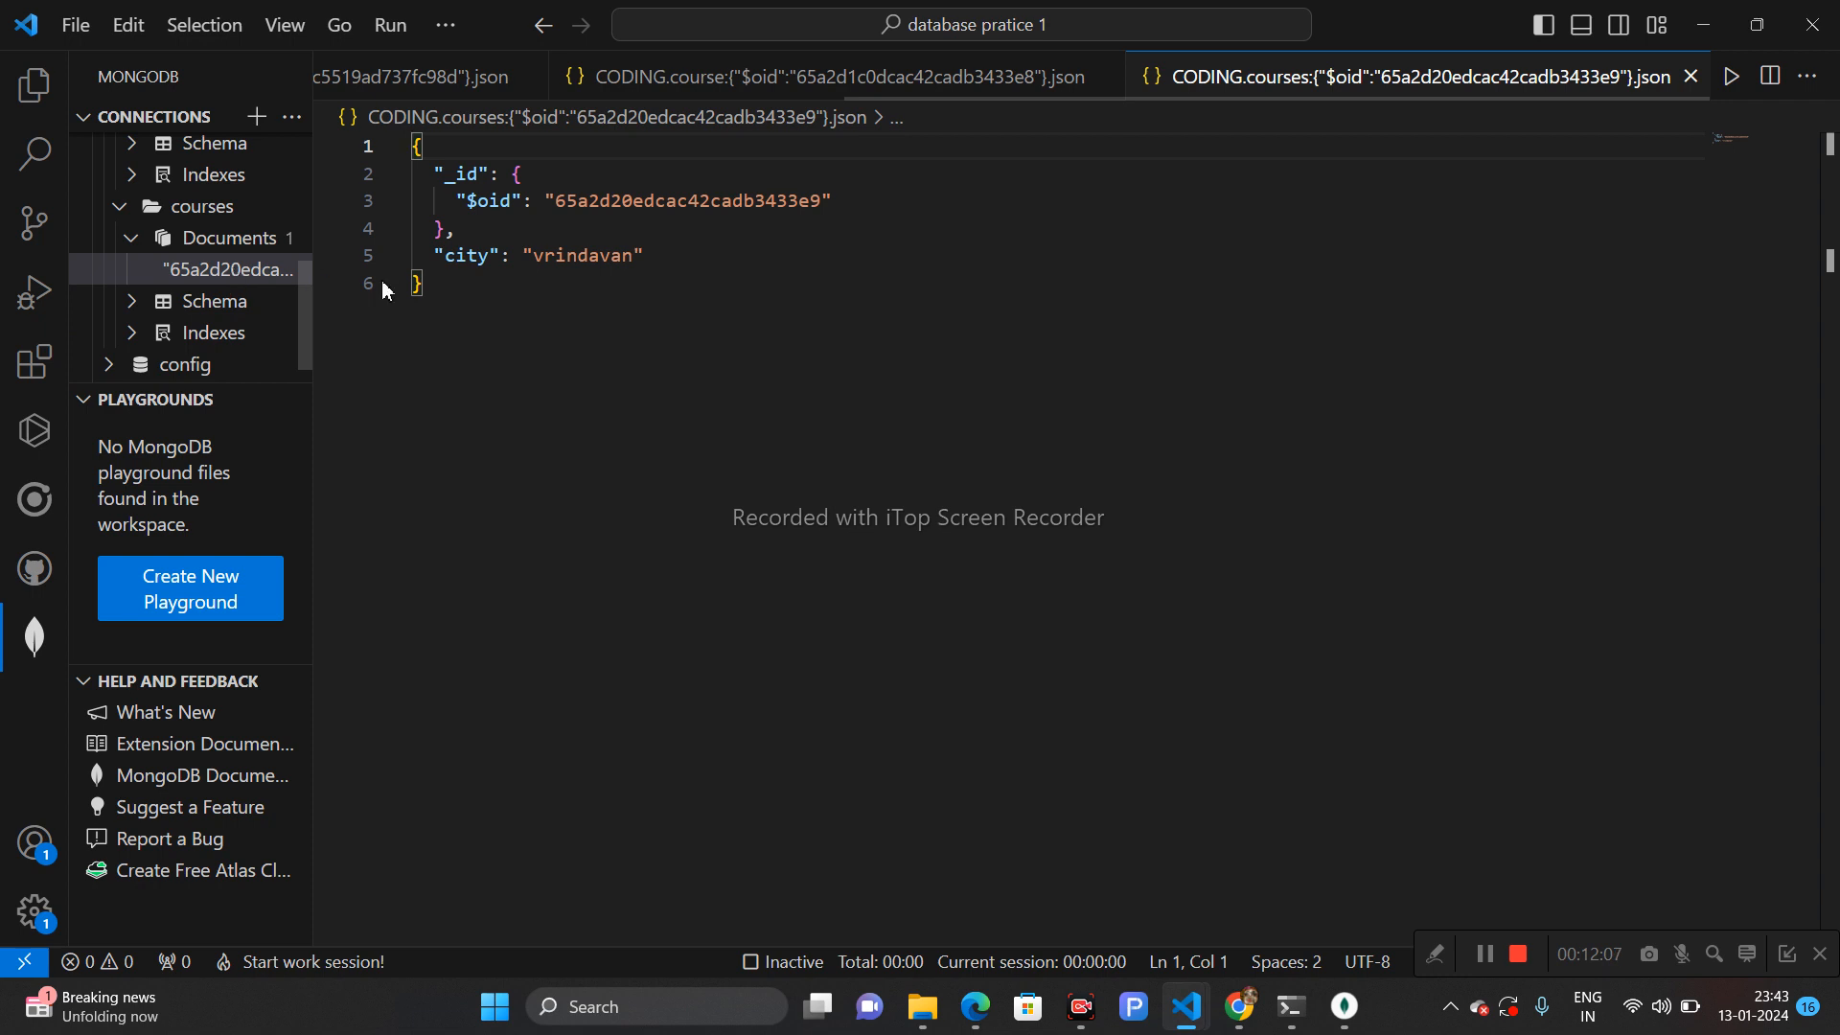
pyautogui.moveTo(648, 256); pyautogui.dragTo(456, 175)
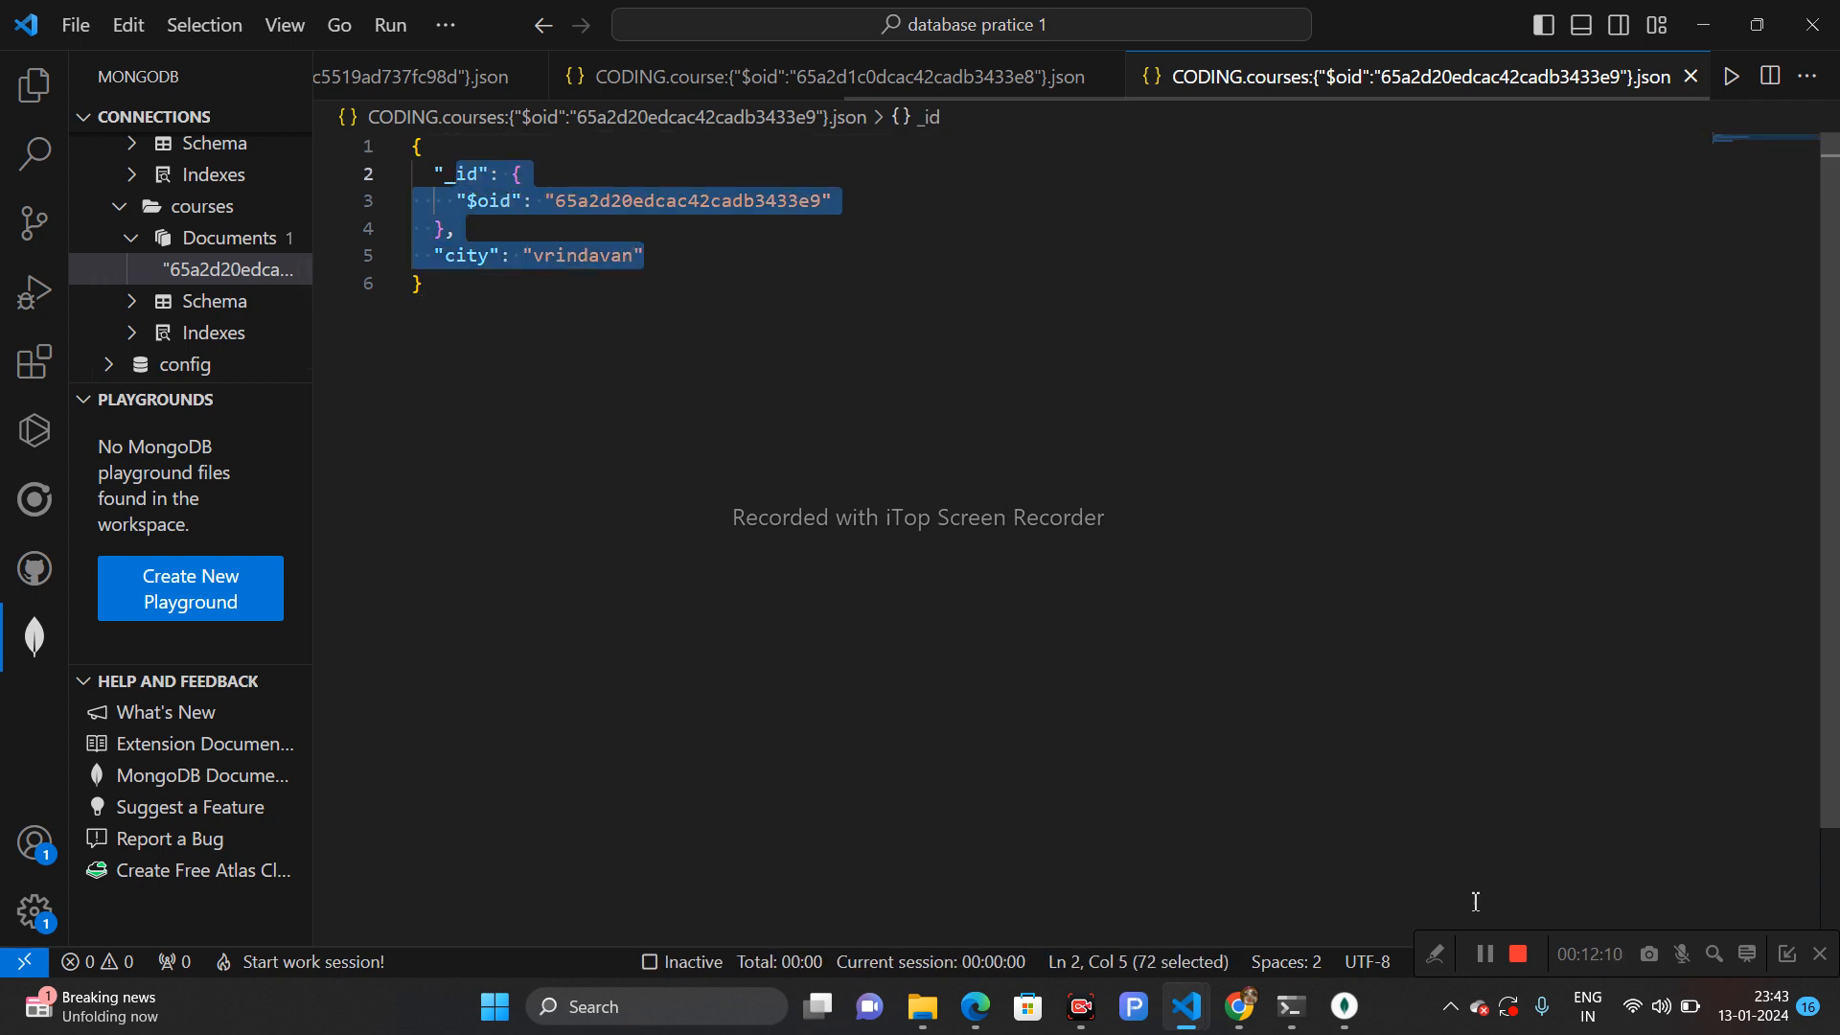
pyautogui.click(1486, 954)
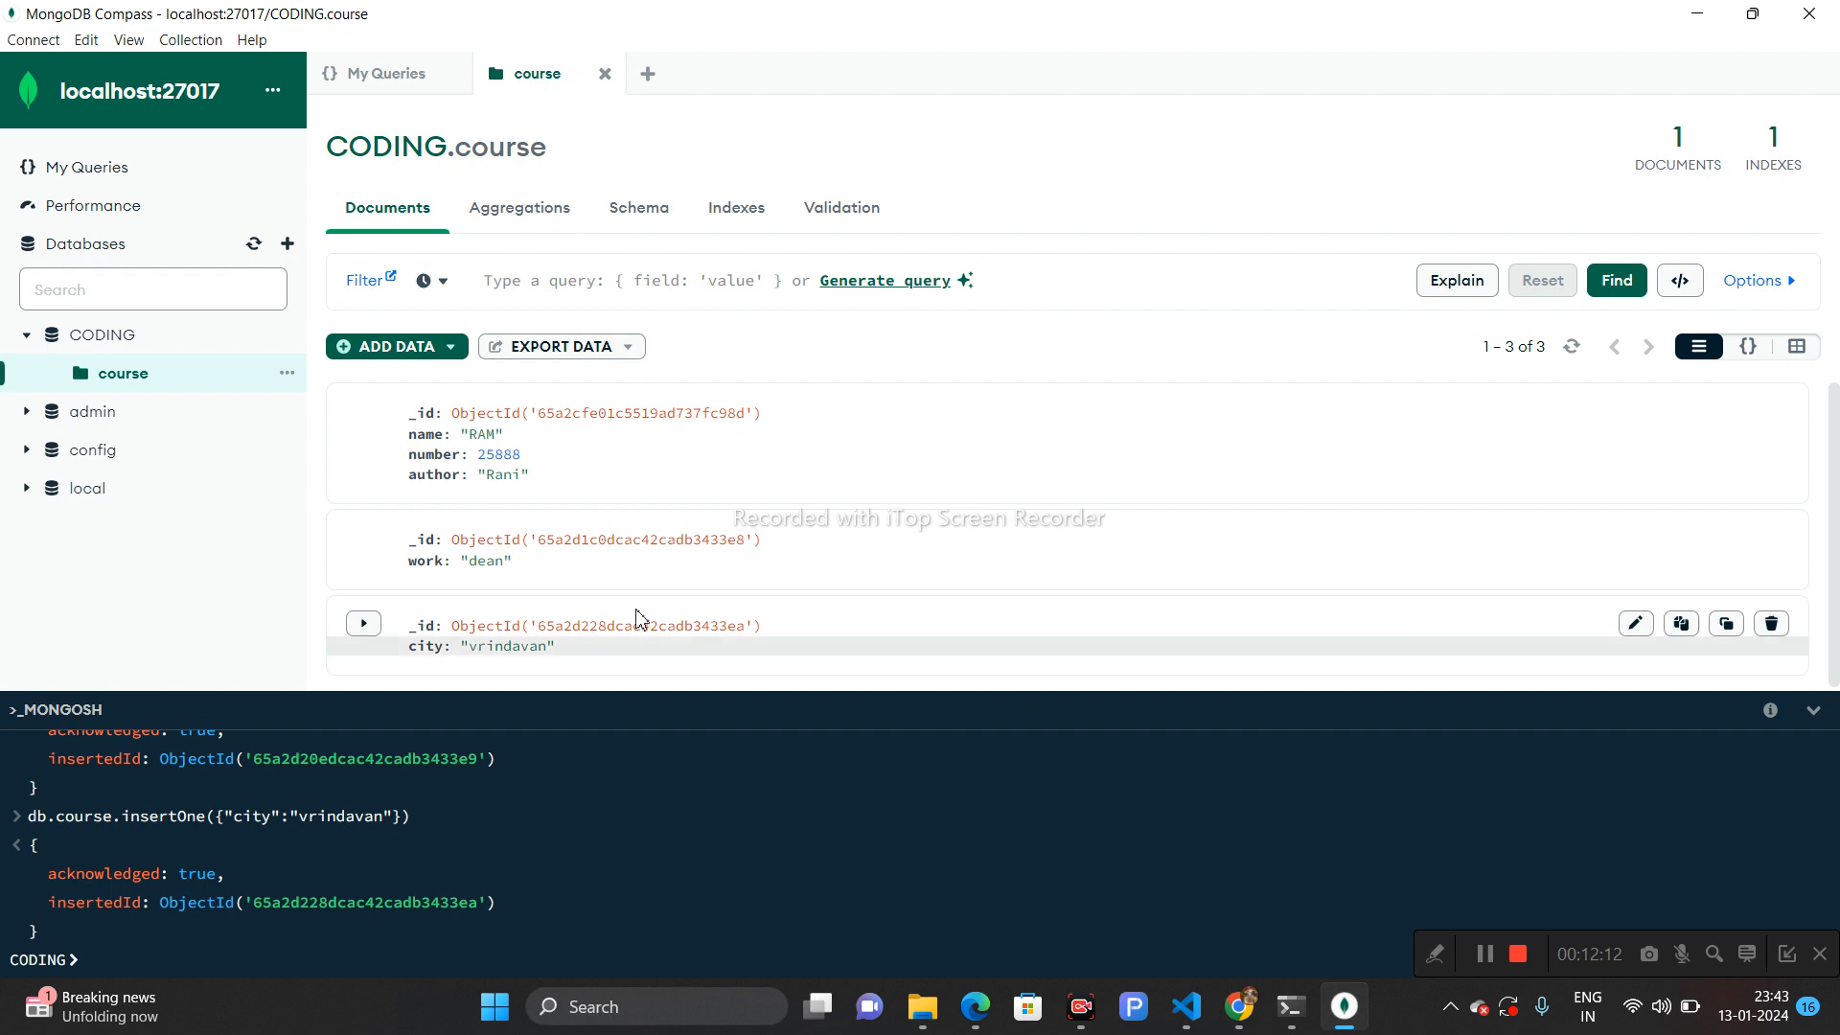
# - Refresh the database list in Compass and switch between the course and courses collections to compare their documents
pyautogui.click(257, 246)
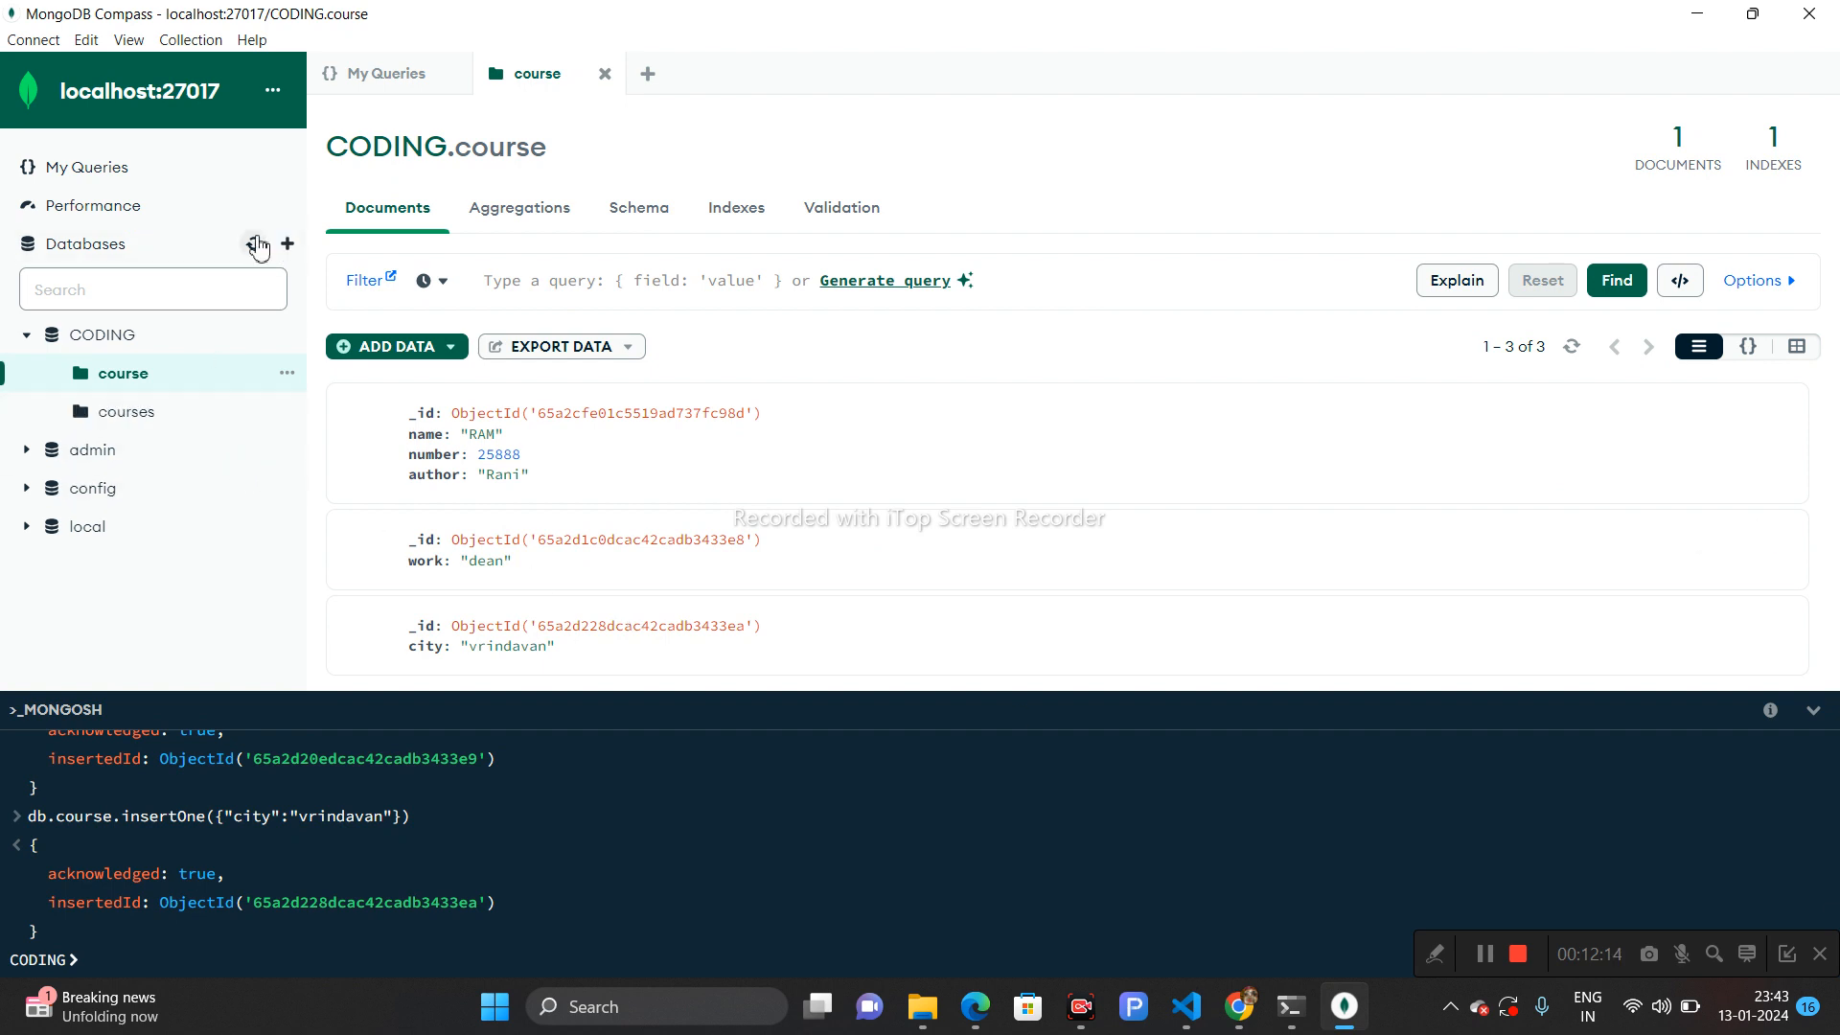
pyautogui.click(158, 420)
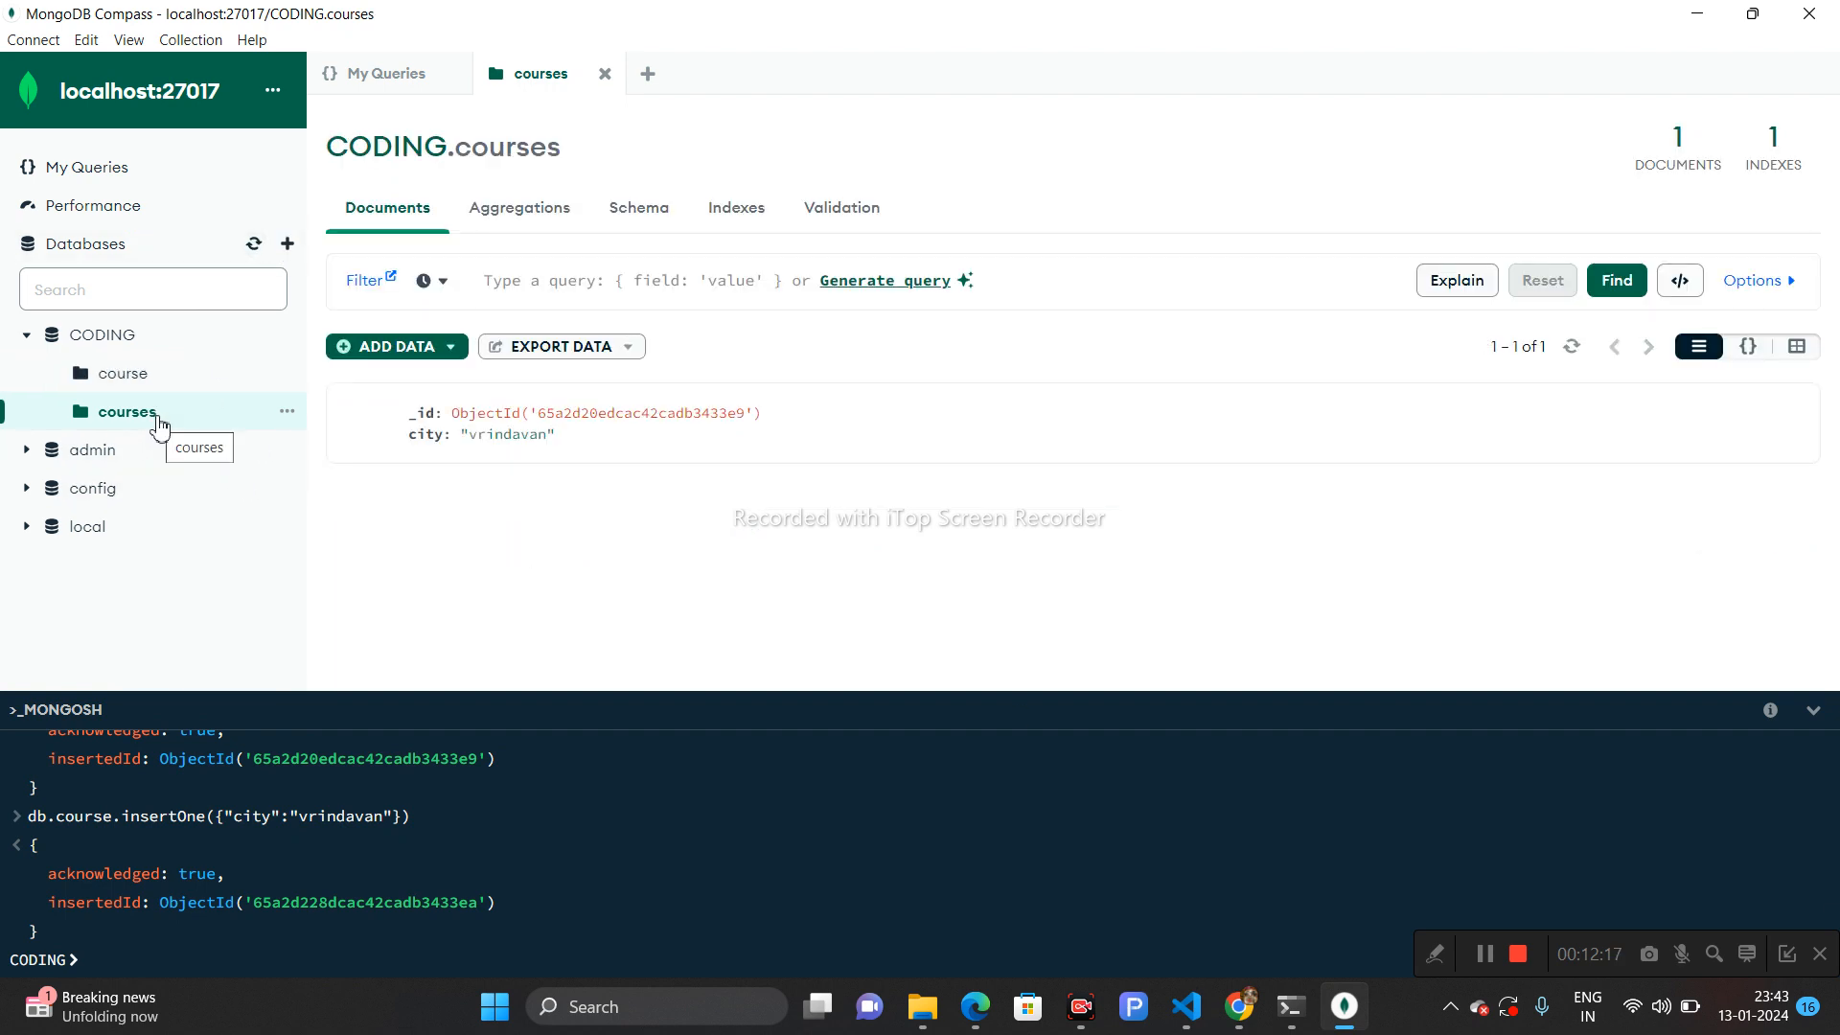
pyautogui.click(187, 388)
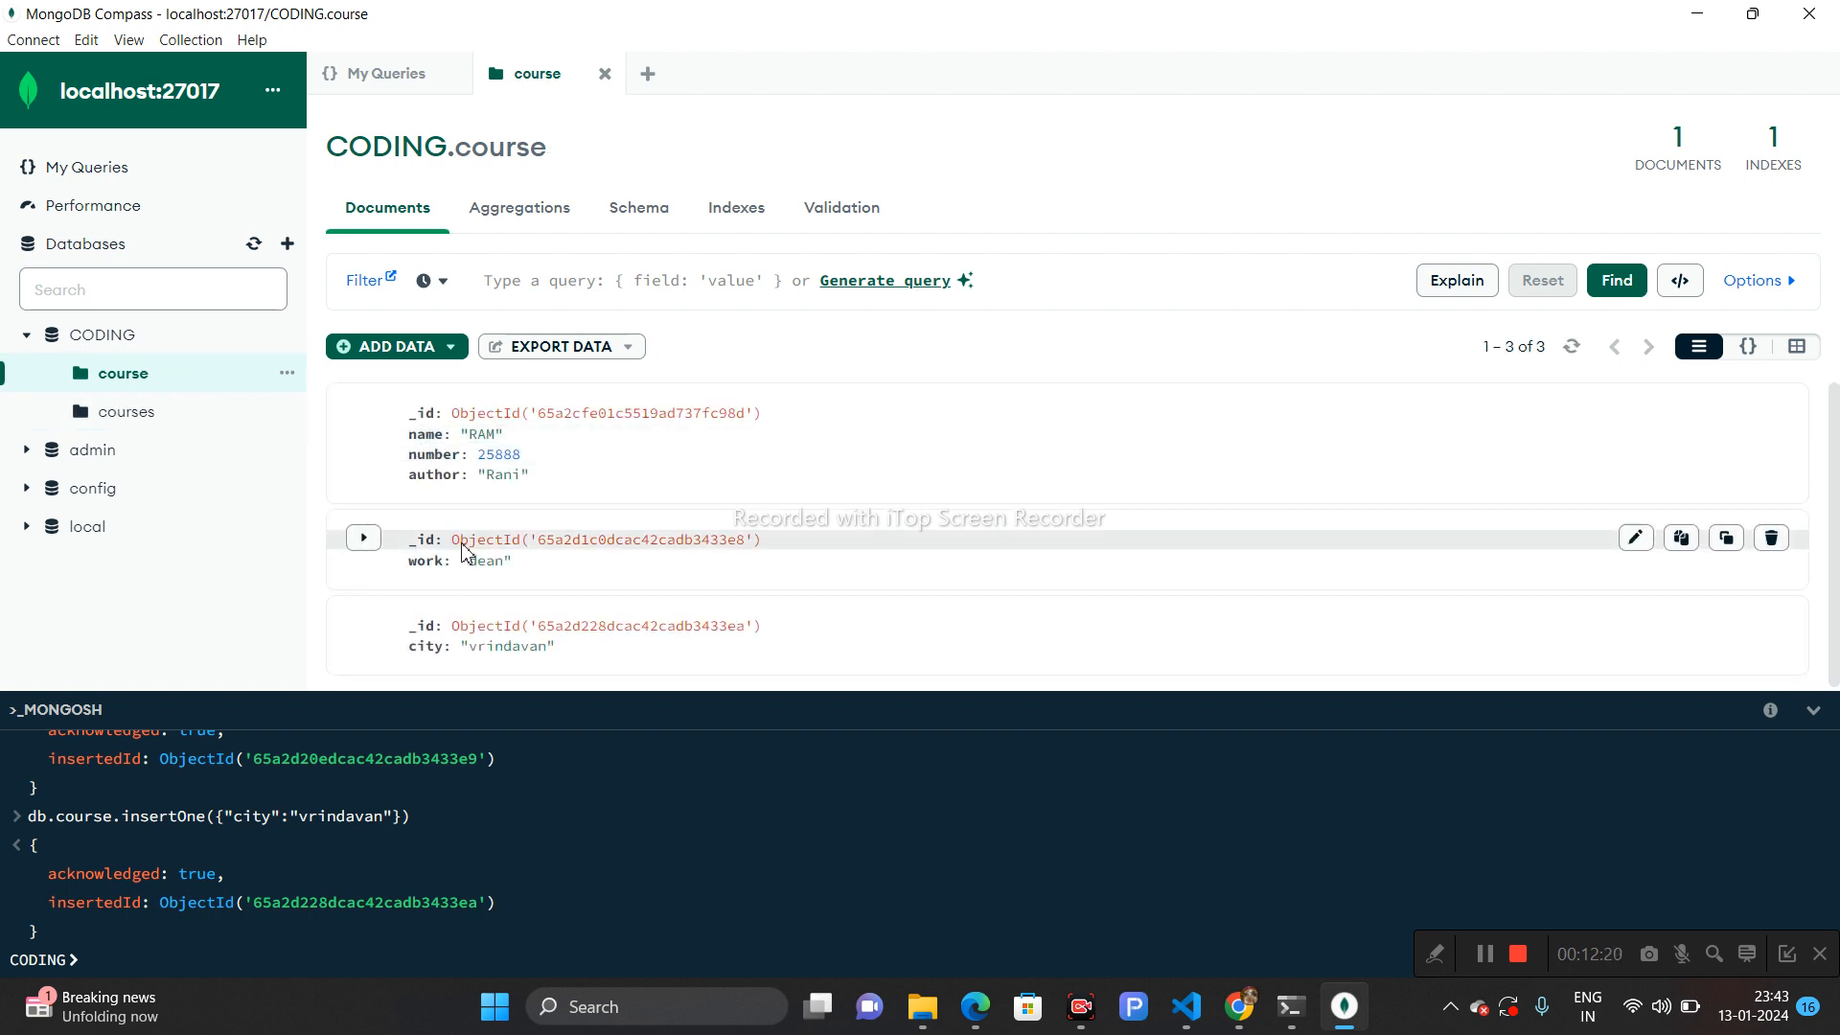
pyautogui.click(141, 418)
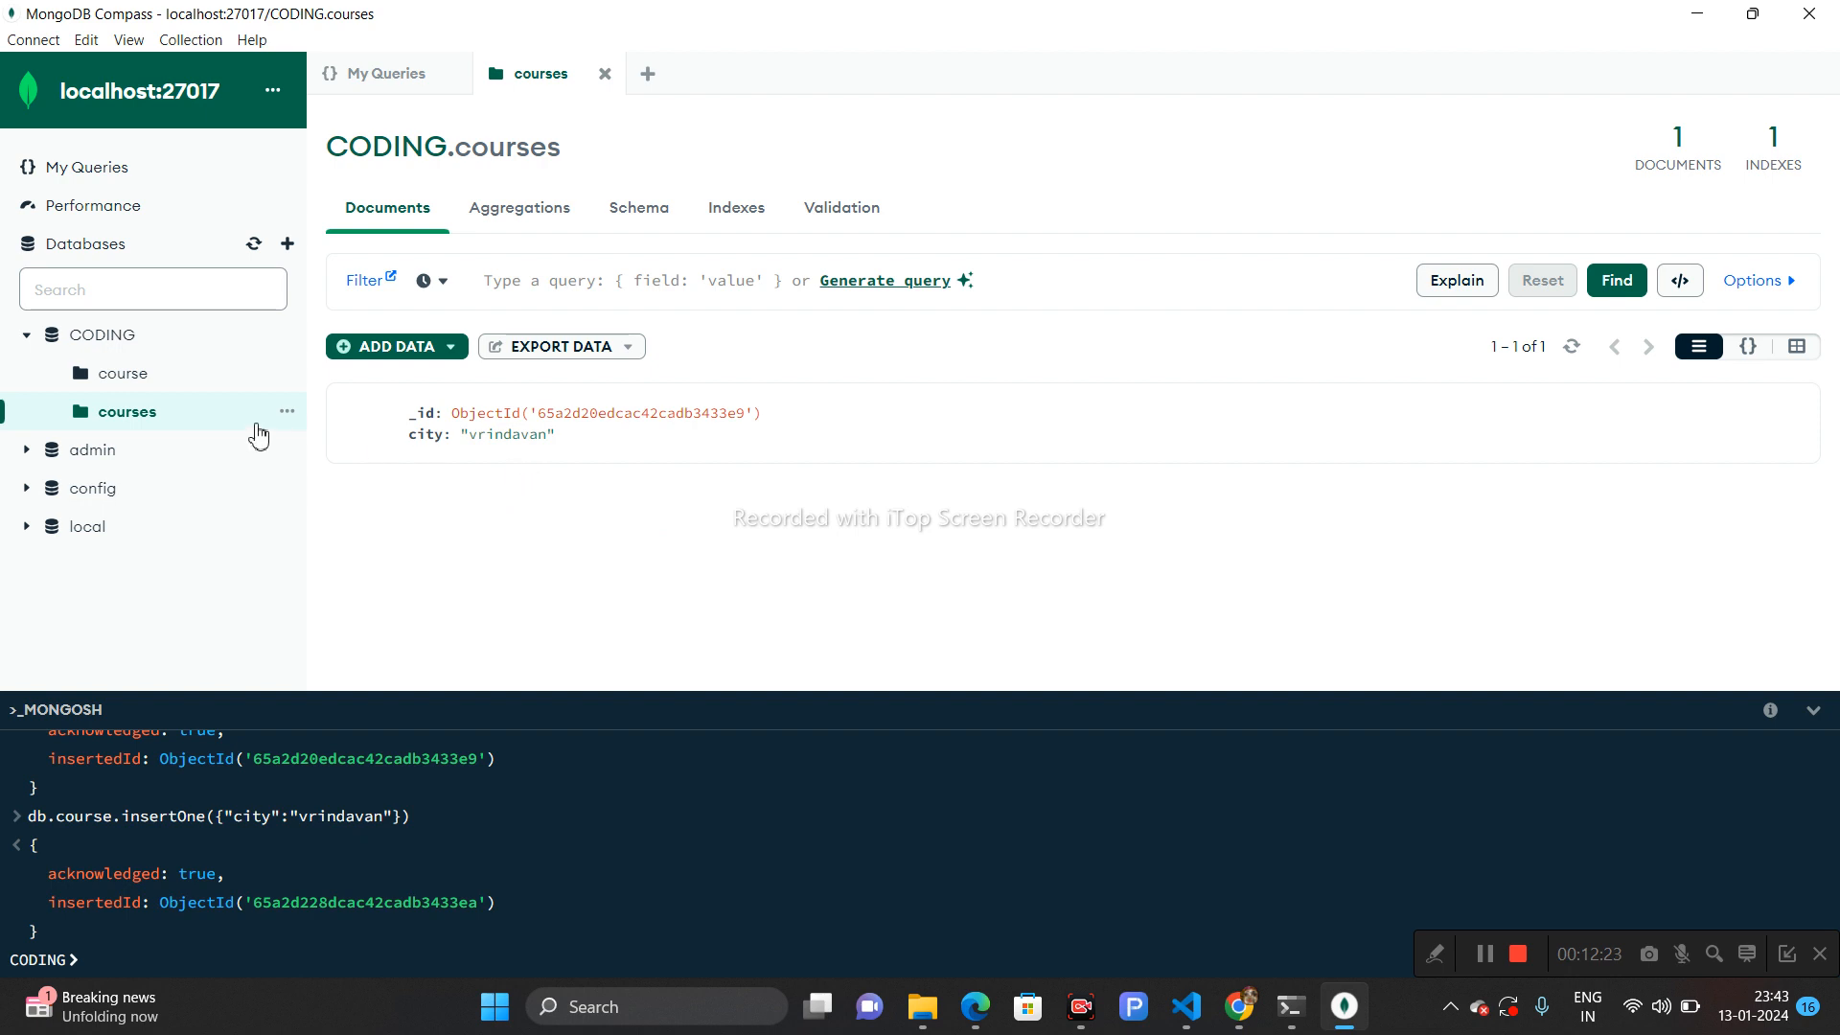
pyautogui.click(149, 378)
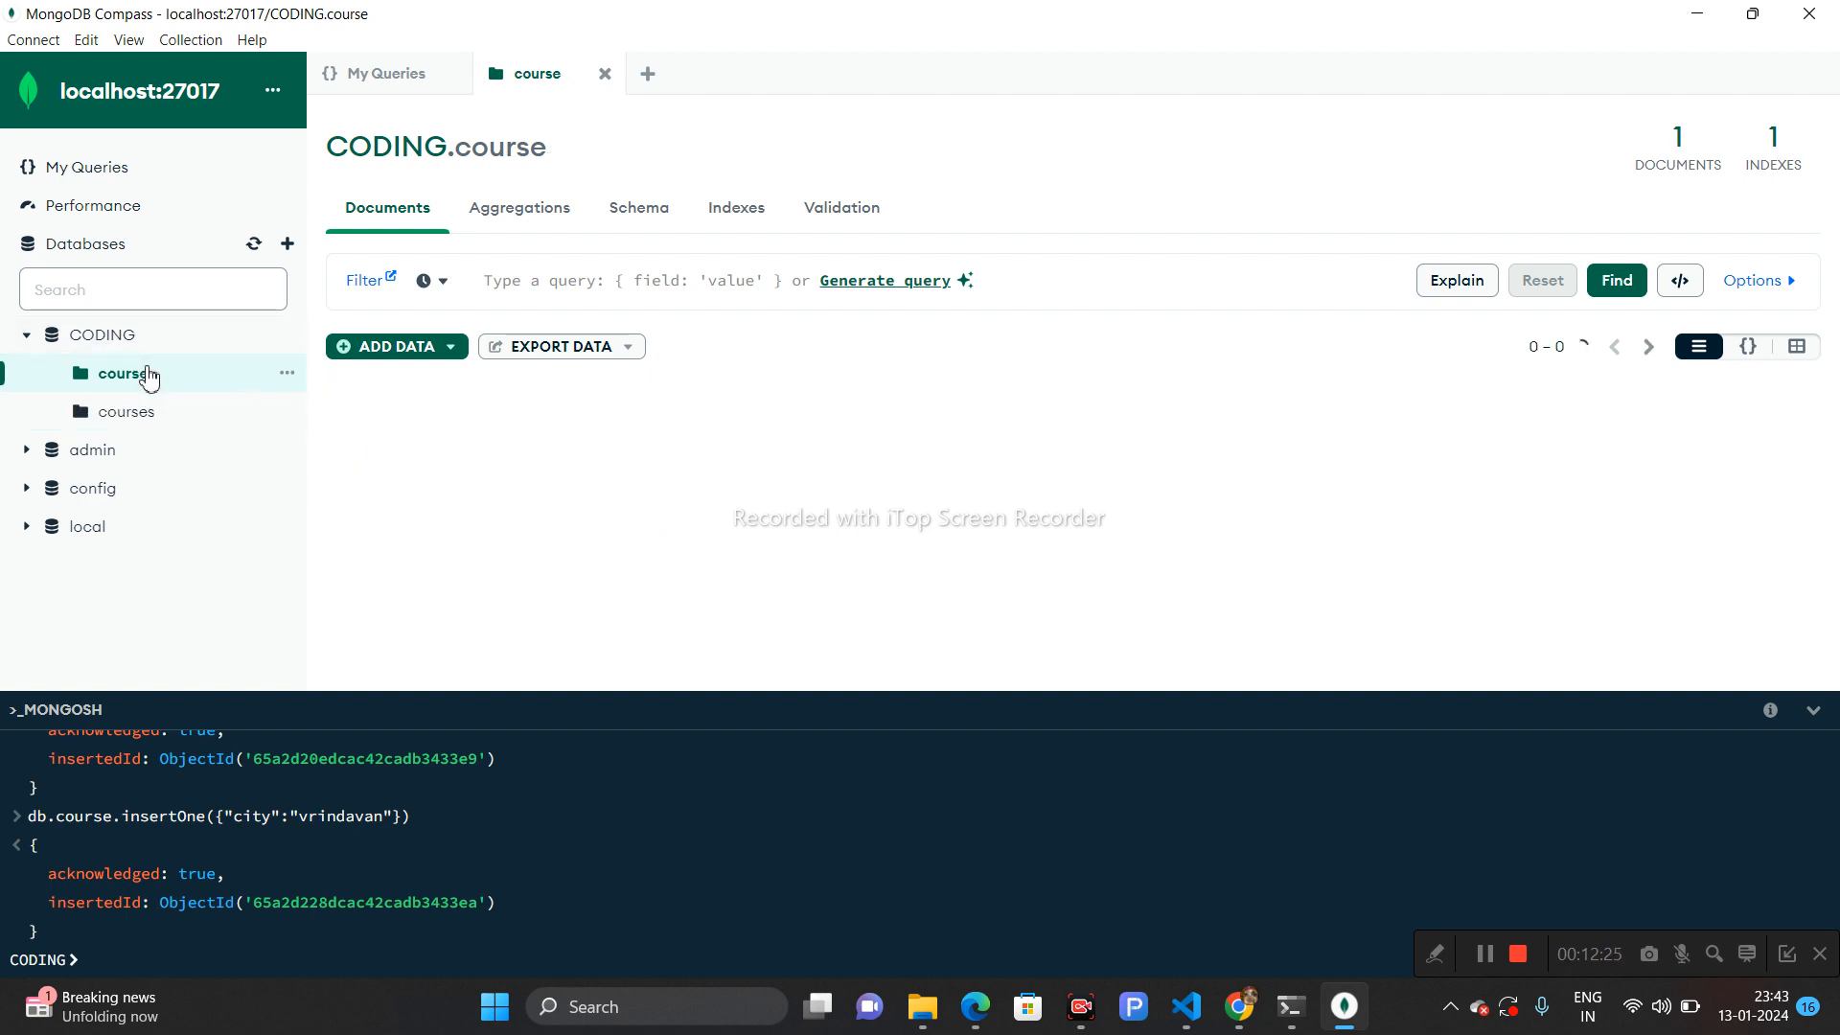
pyautogui.click(149, 420)
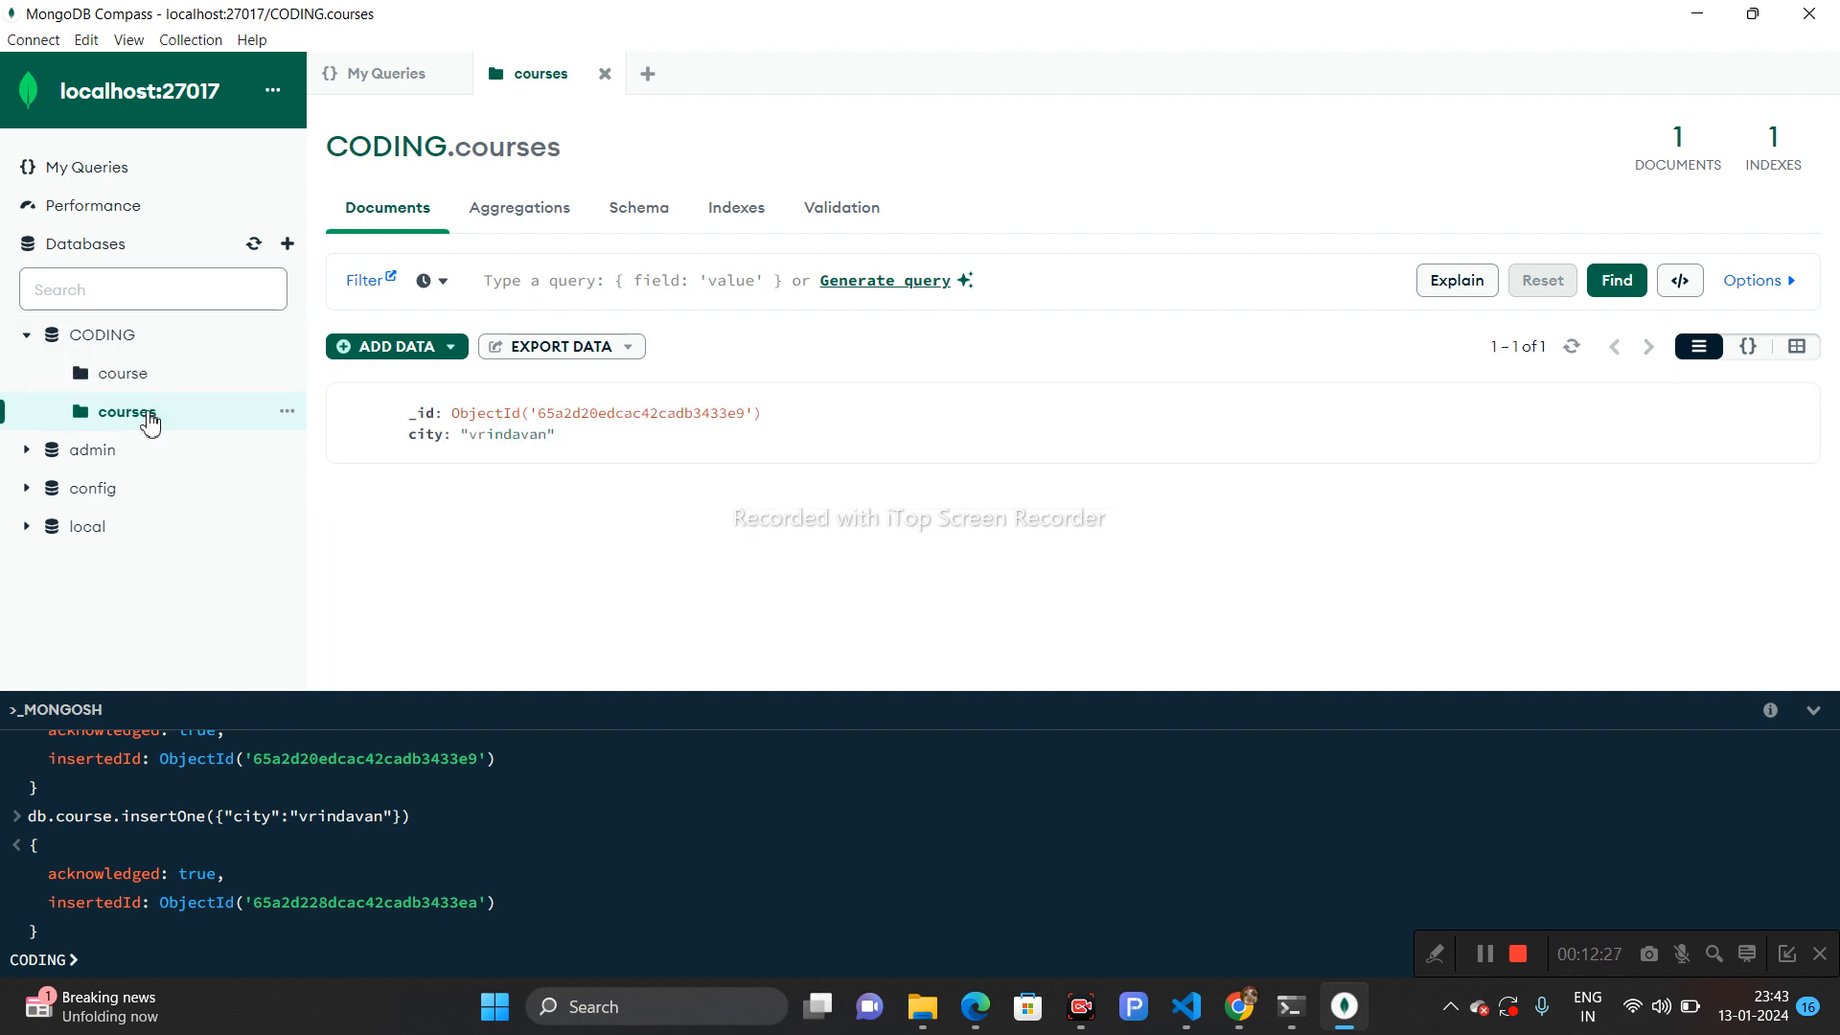
pyautogui.click(1481, 956)
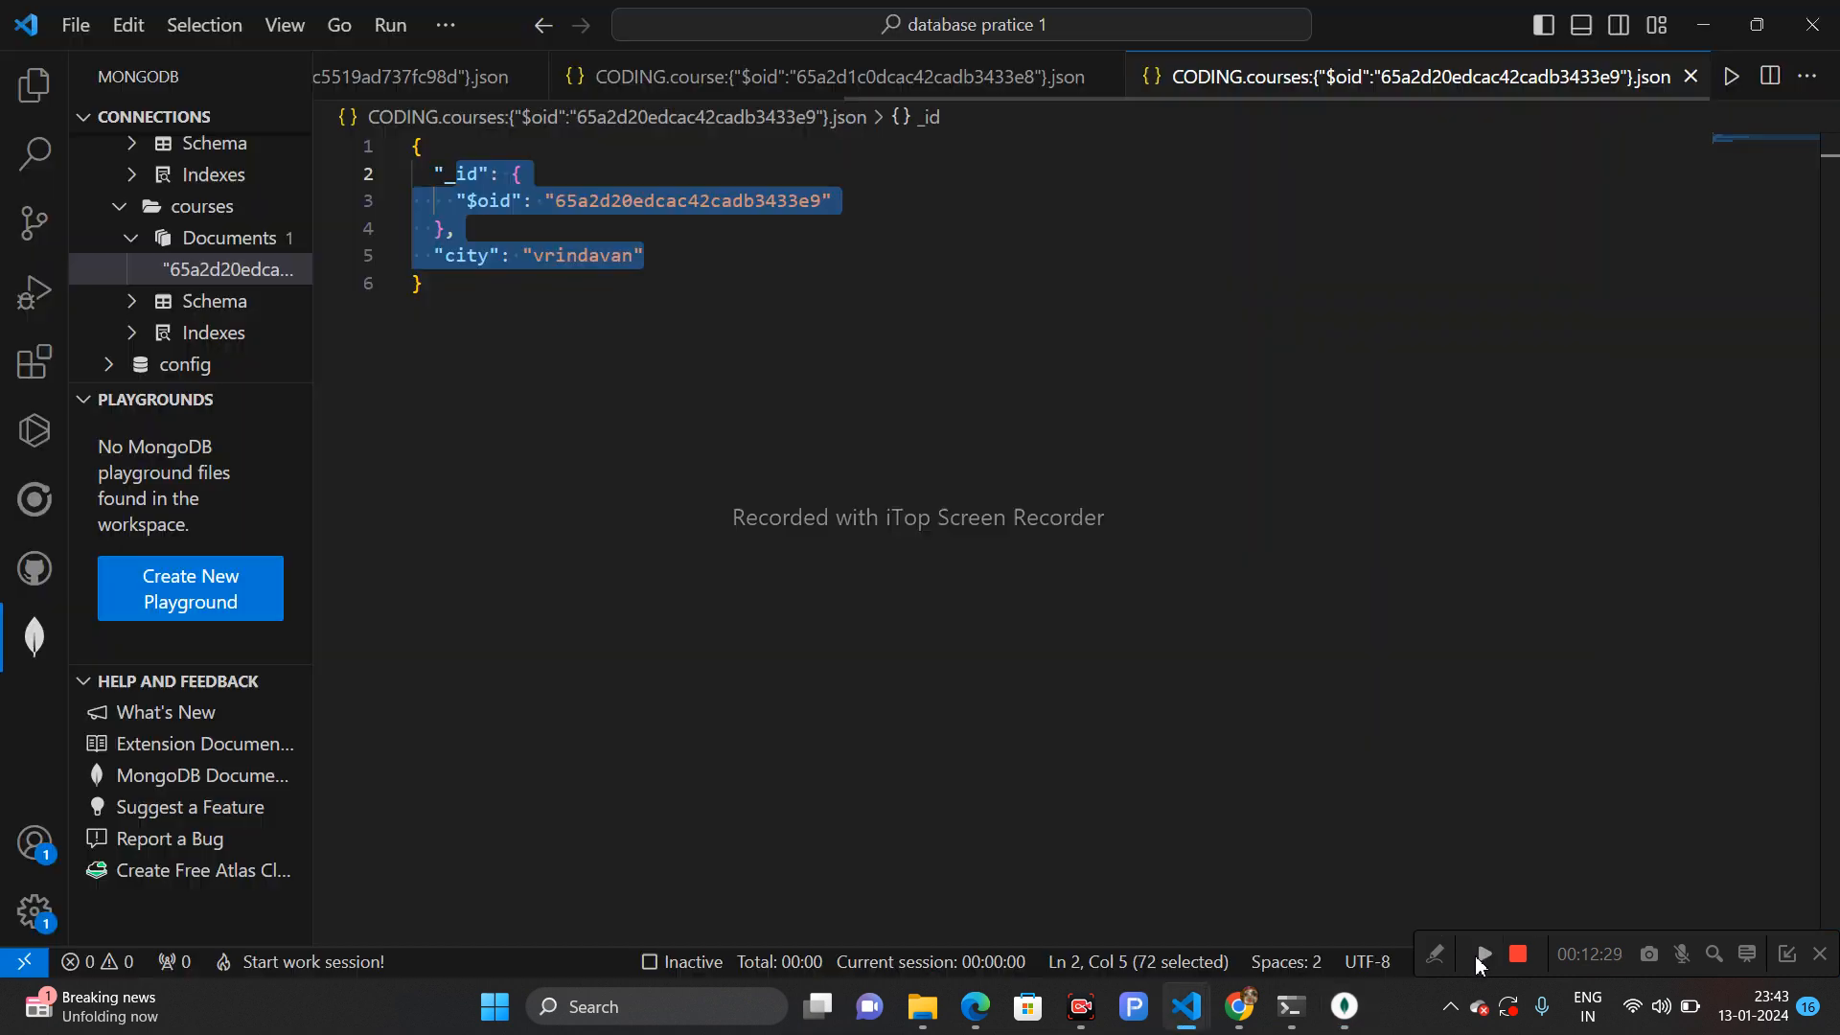
# - Open the course collection's second document in VS Code, change its work value to dean12, and save it
pyautogui.click(724, 289)
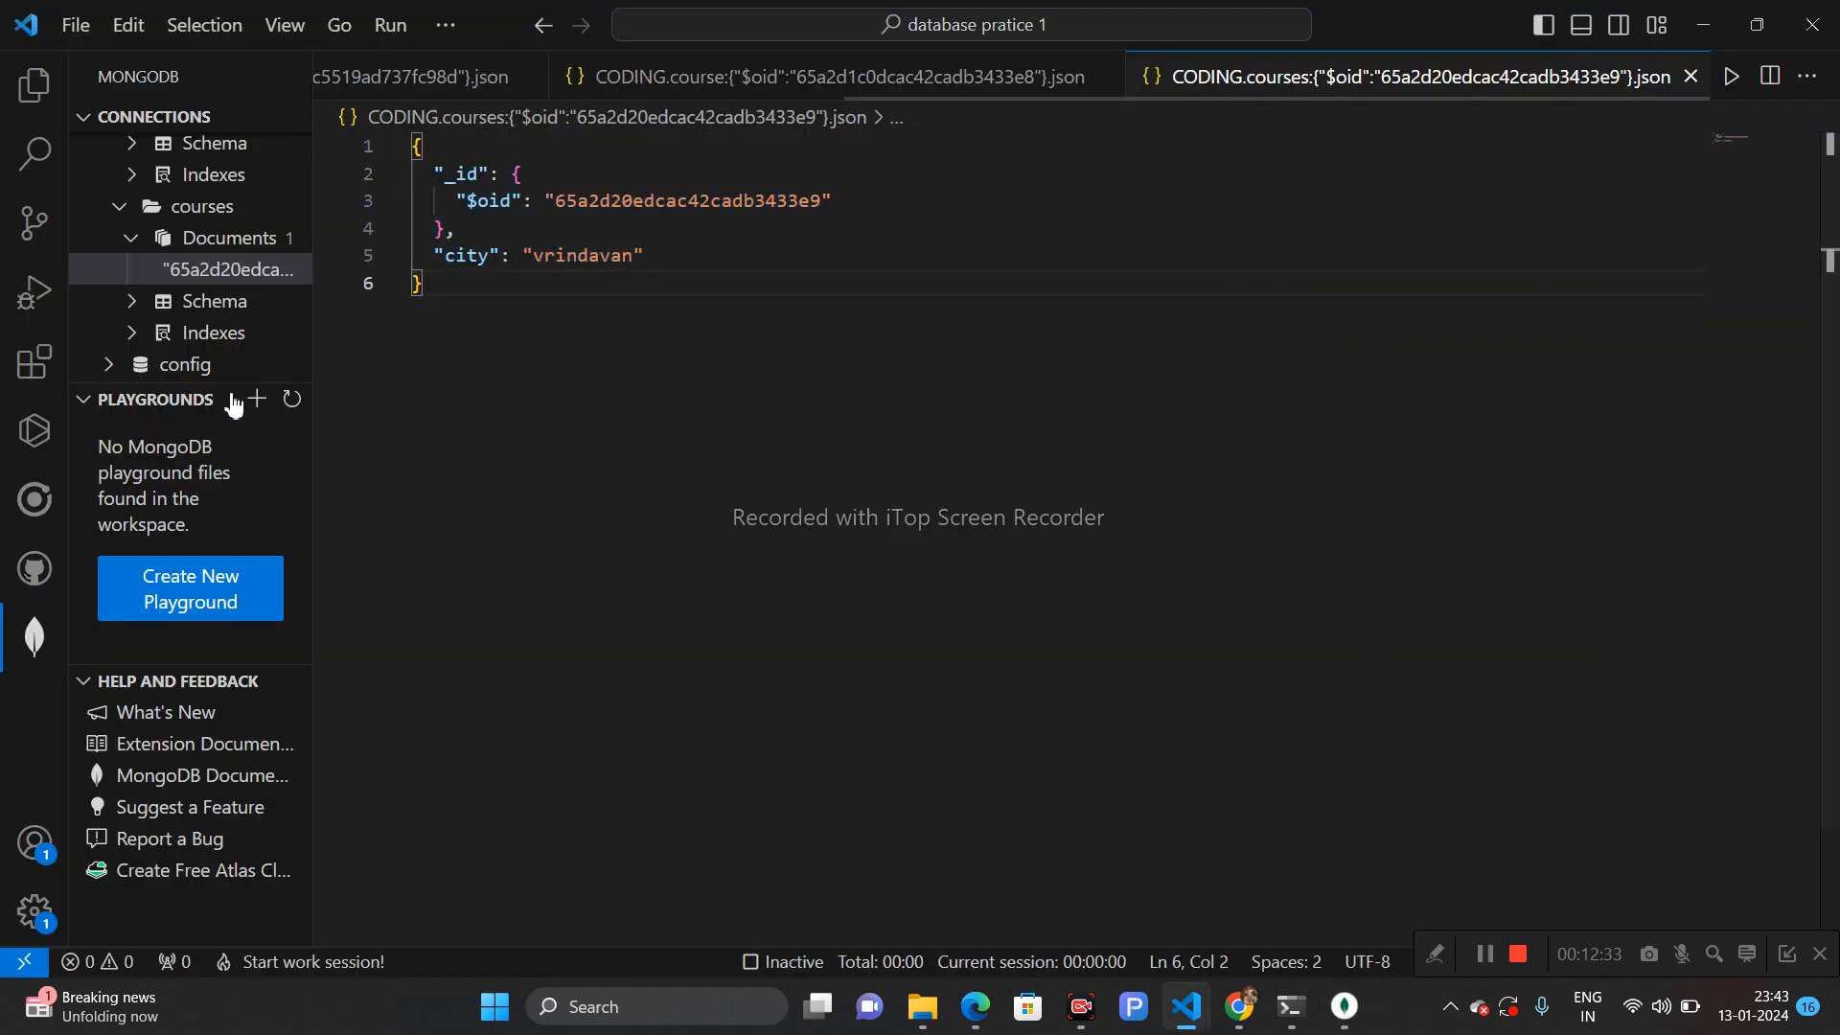
pyautogui.moveTo(230, 383); pyautogui.dragTo(246, 542)
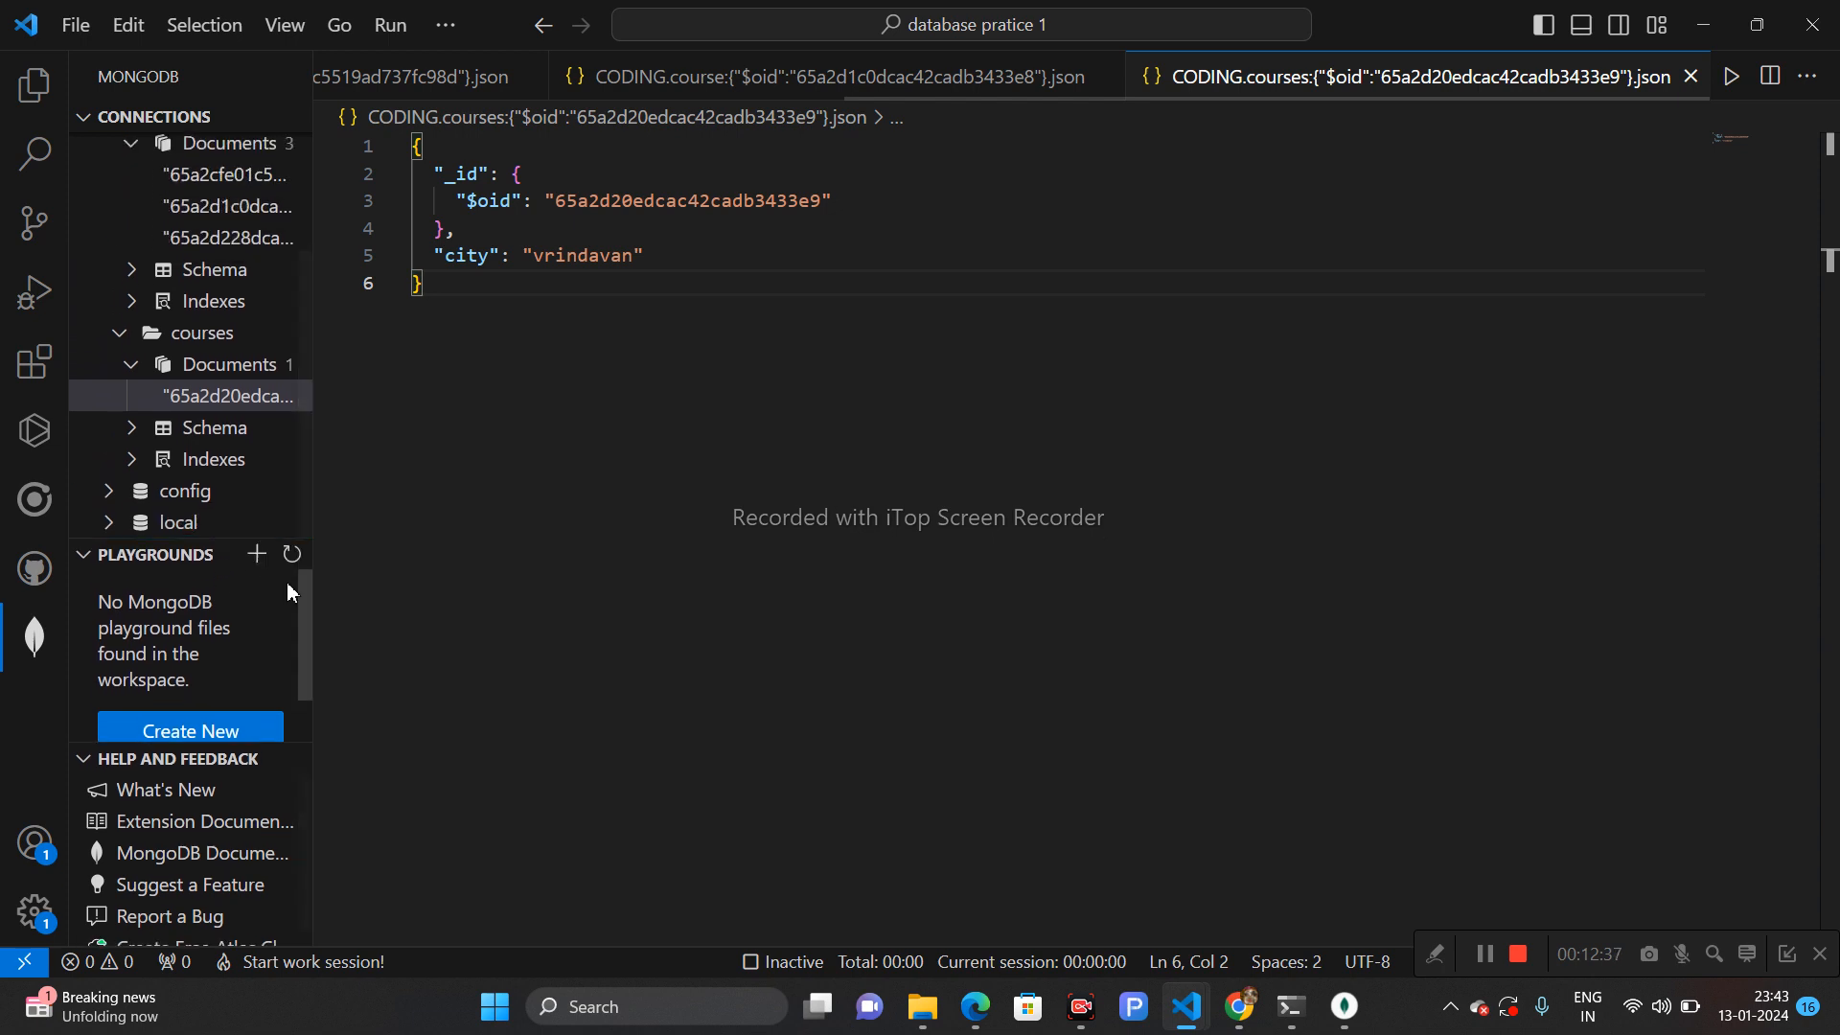
pyautogui.moveTo(306, 606); pyautogui.dragTo(313, 646)
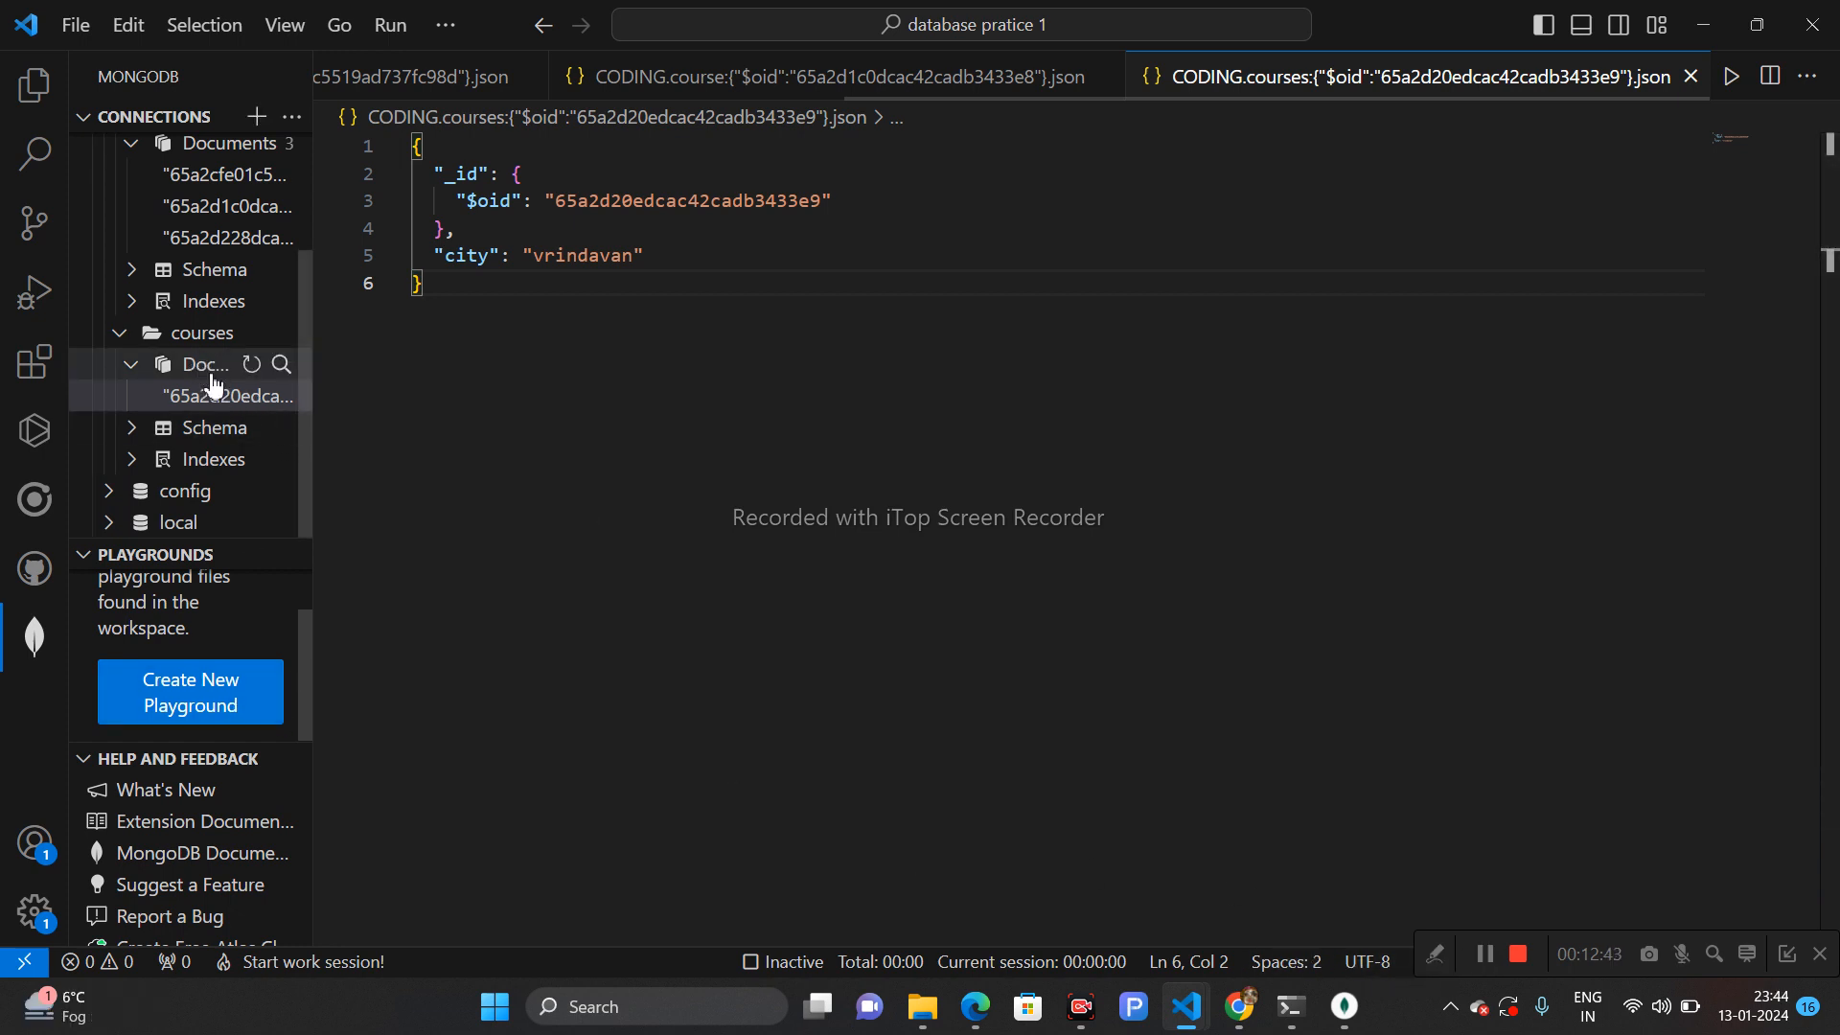
pyautogui.click(227, 175)
pyautogui.click(222, 209)
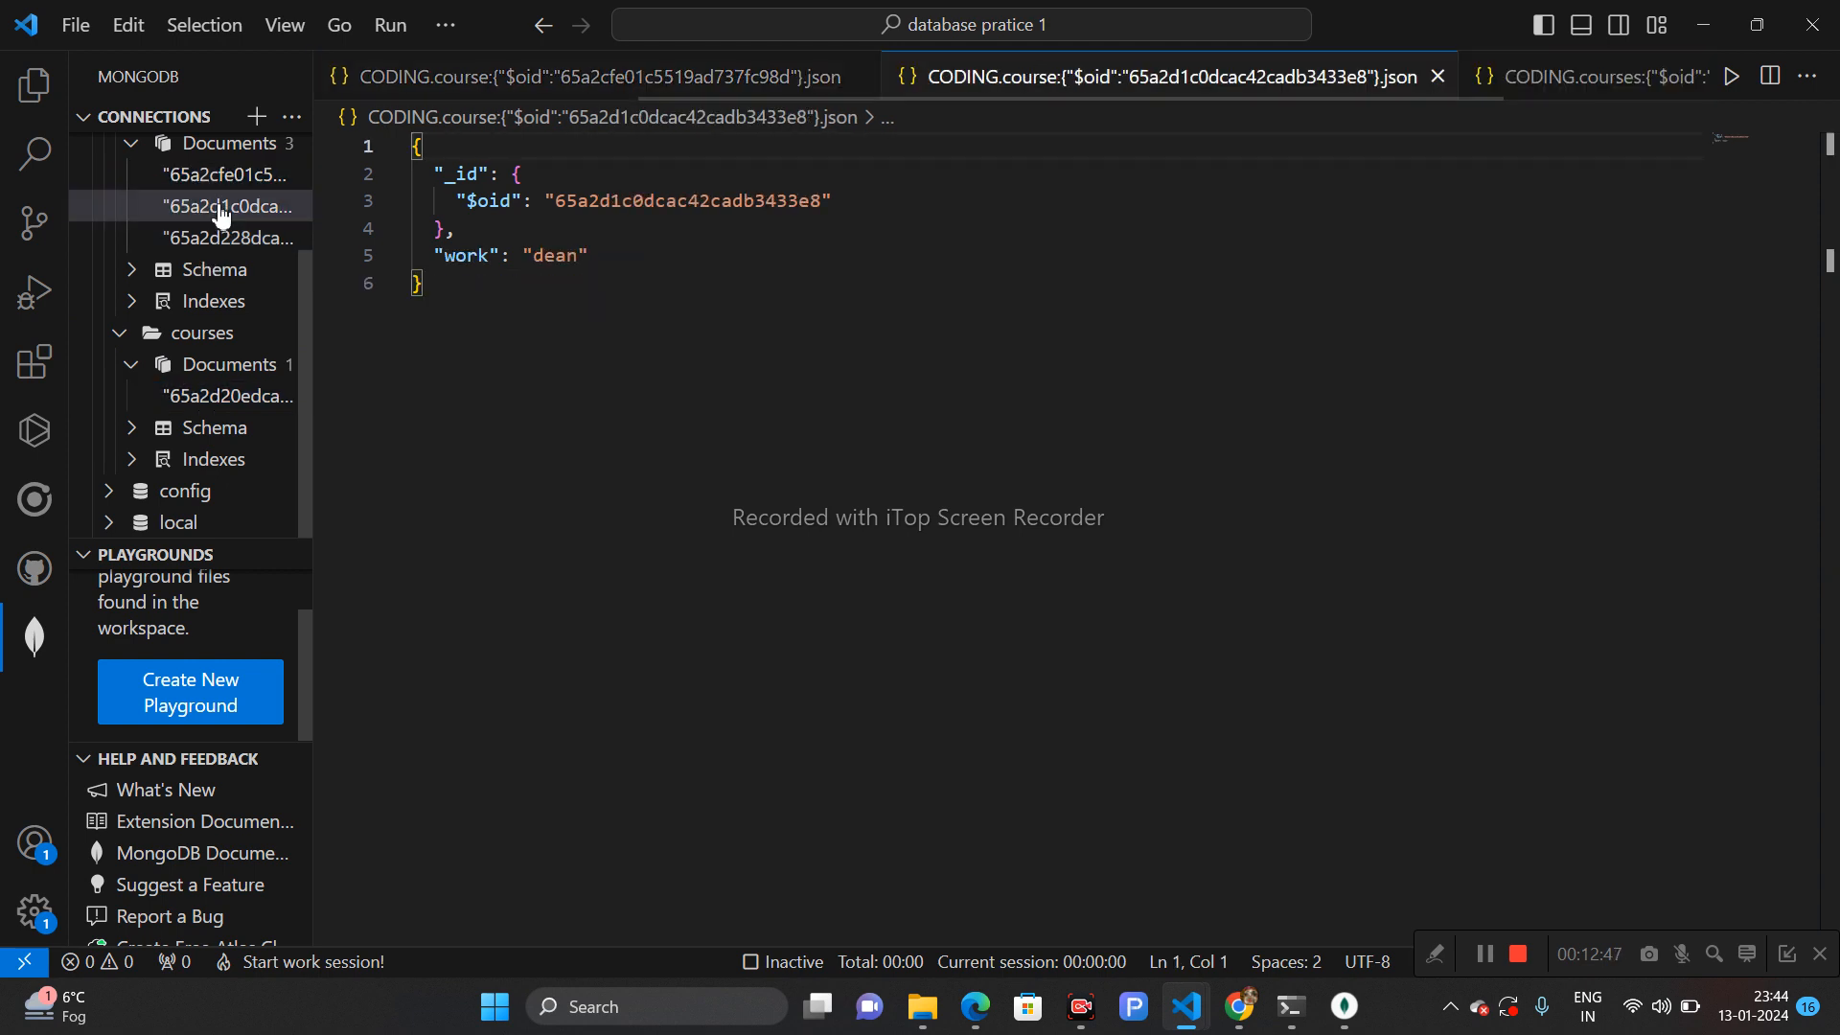
pyautogui.click(581, 261)
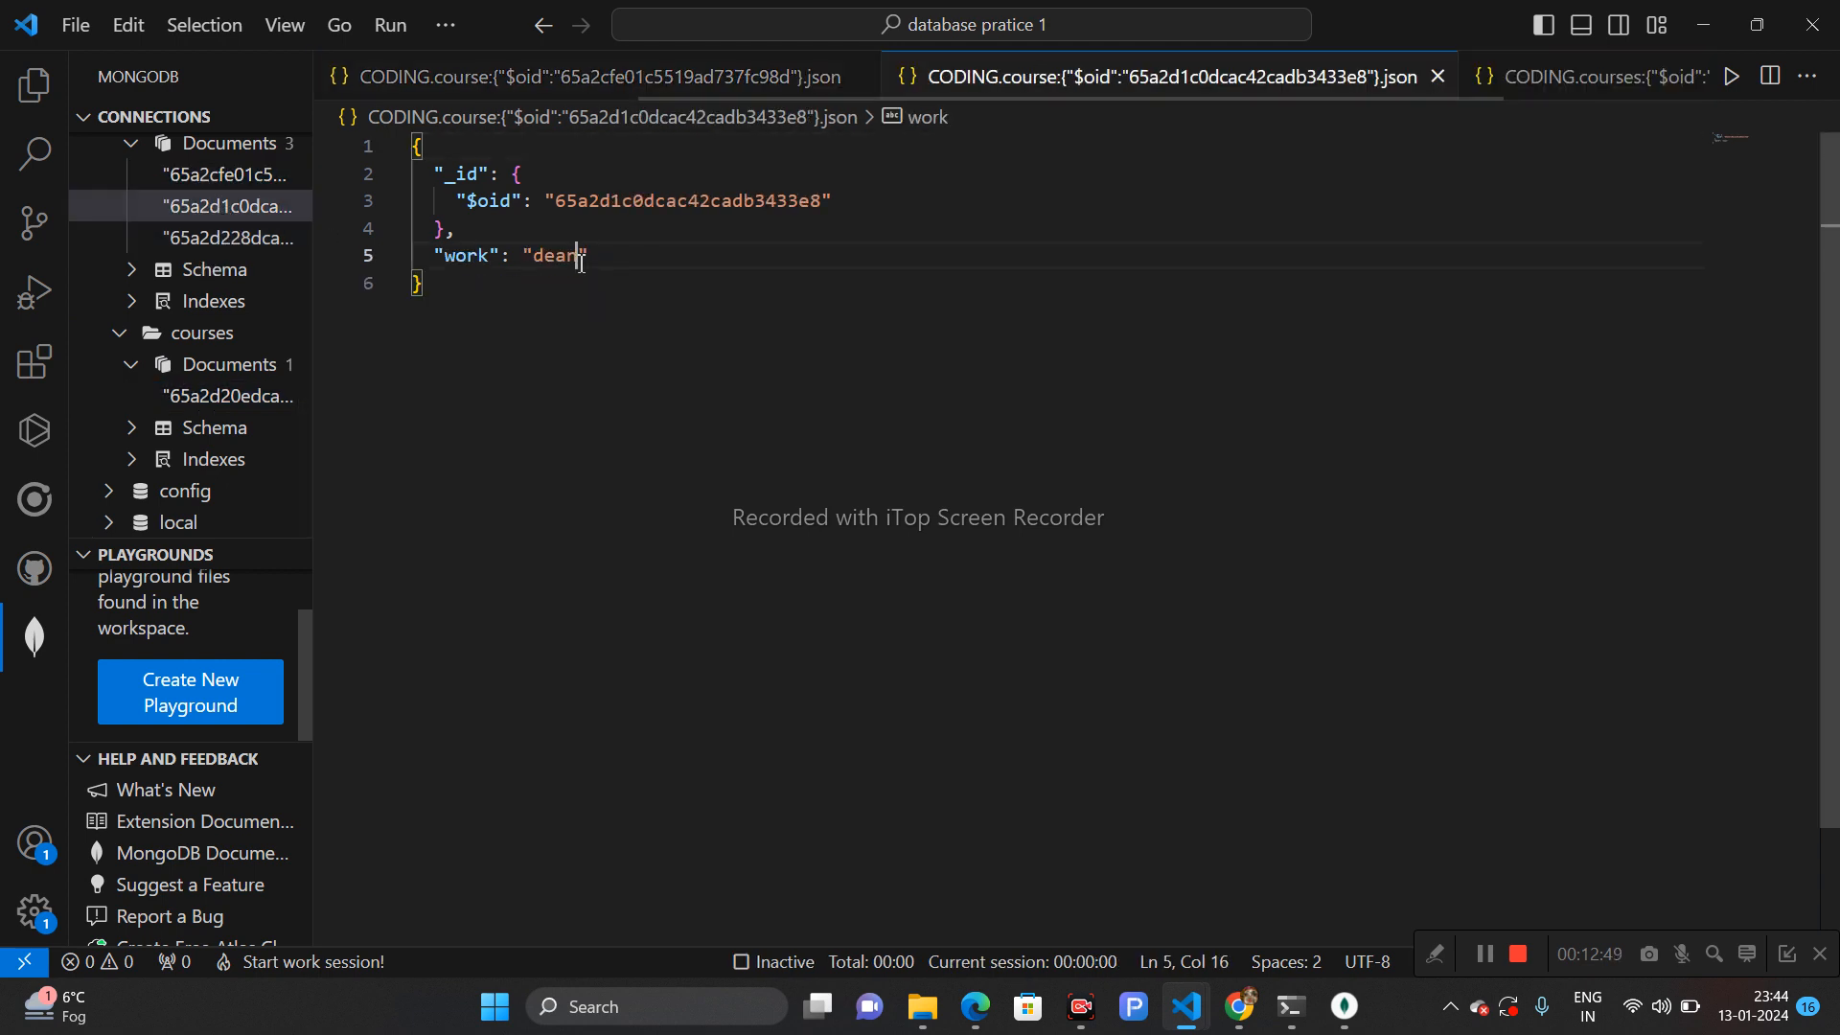
pyautogui.write('s')
pyautogui.write('2')
pyautogui.hotkey('ctrl', 's')
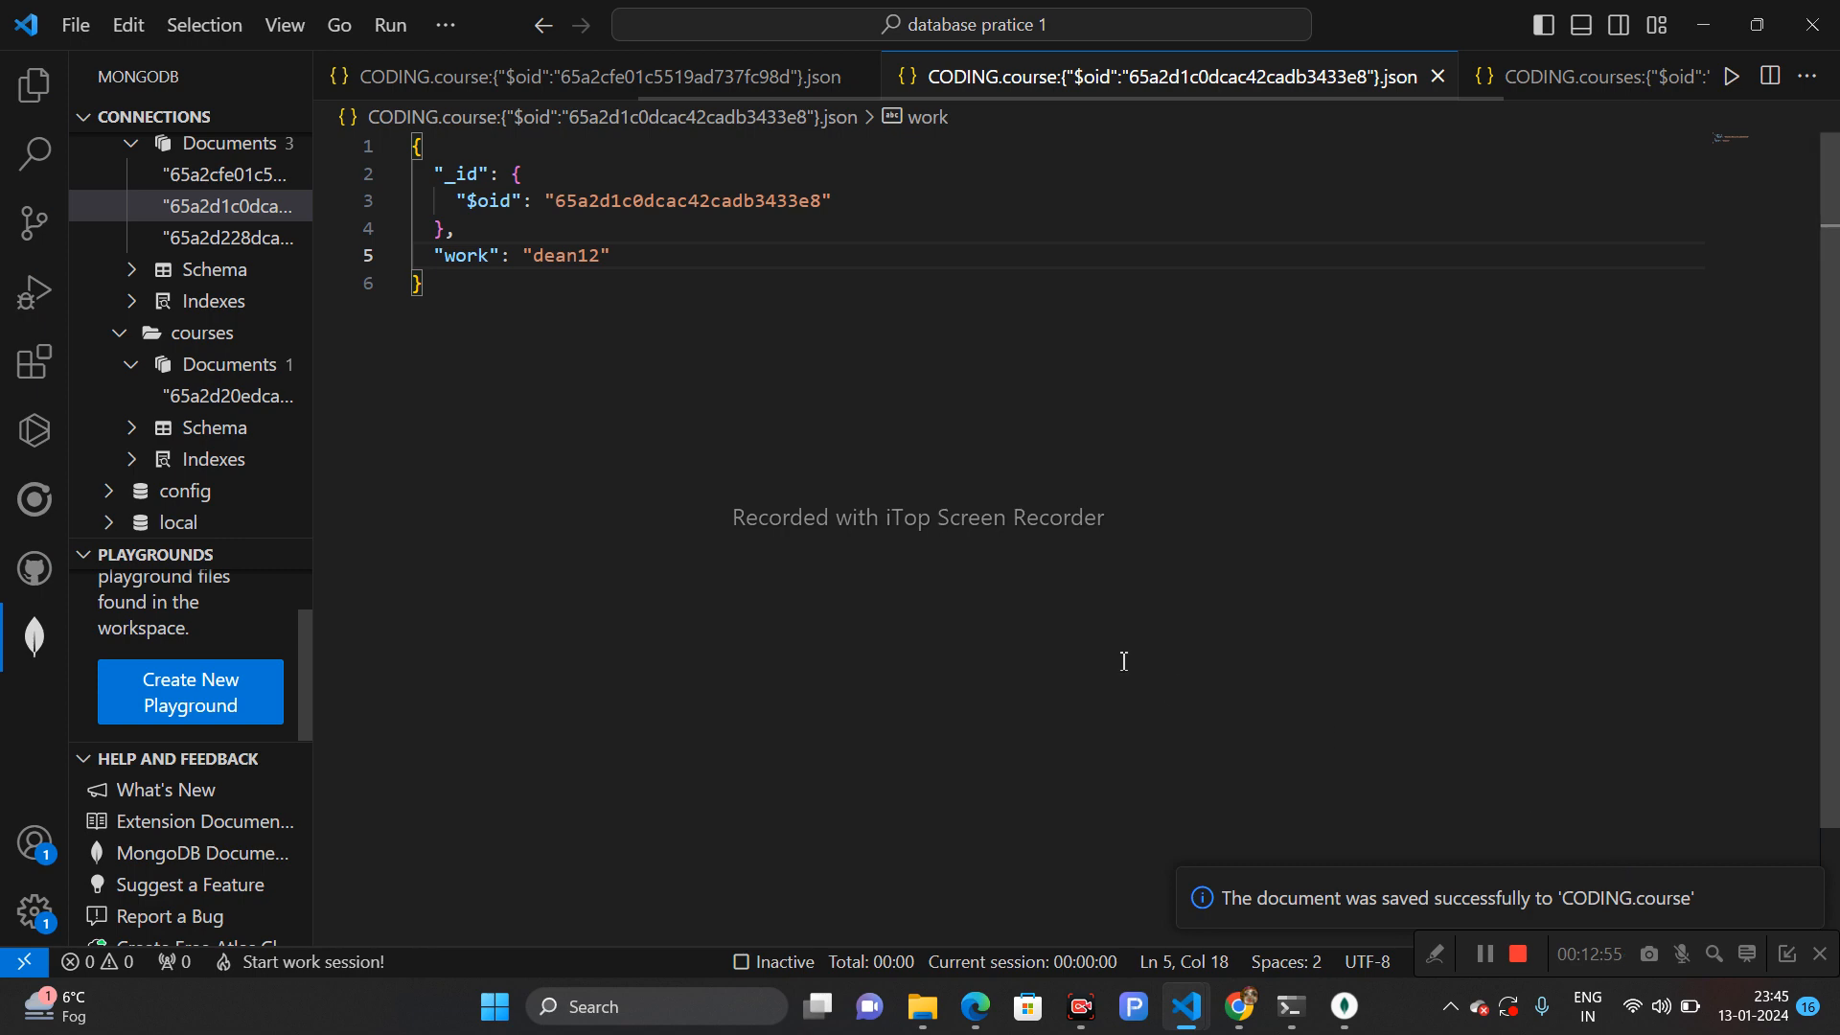
# - Switch to Compass, open the CODING database and course collection, and refresh the documents to check the work value
pyautogui.hotkey('alt', 'Tab')
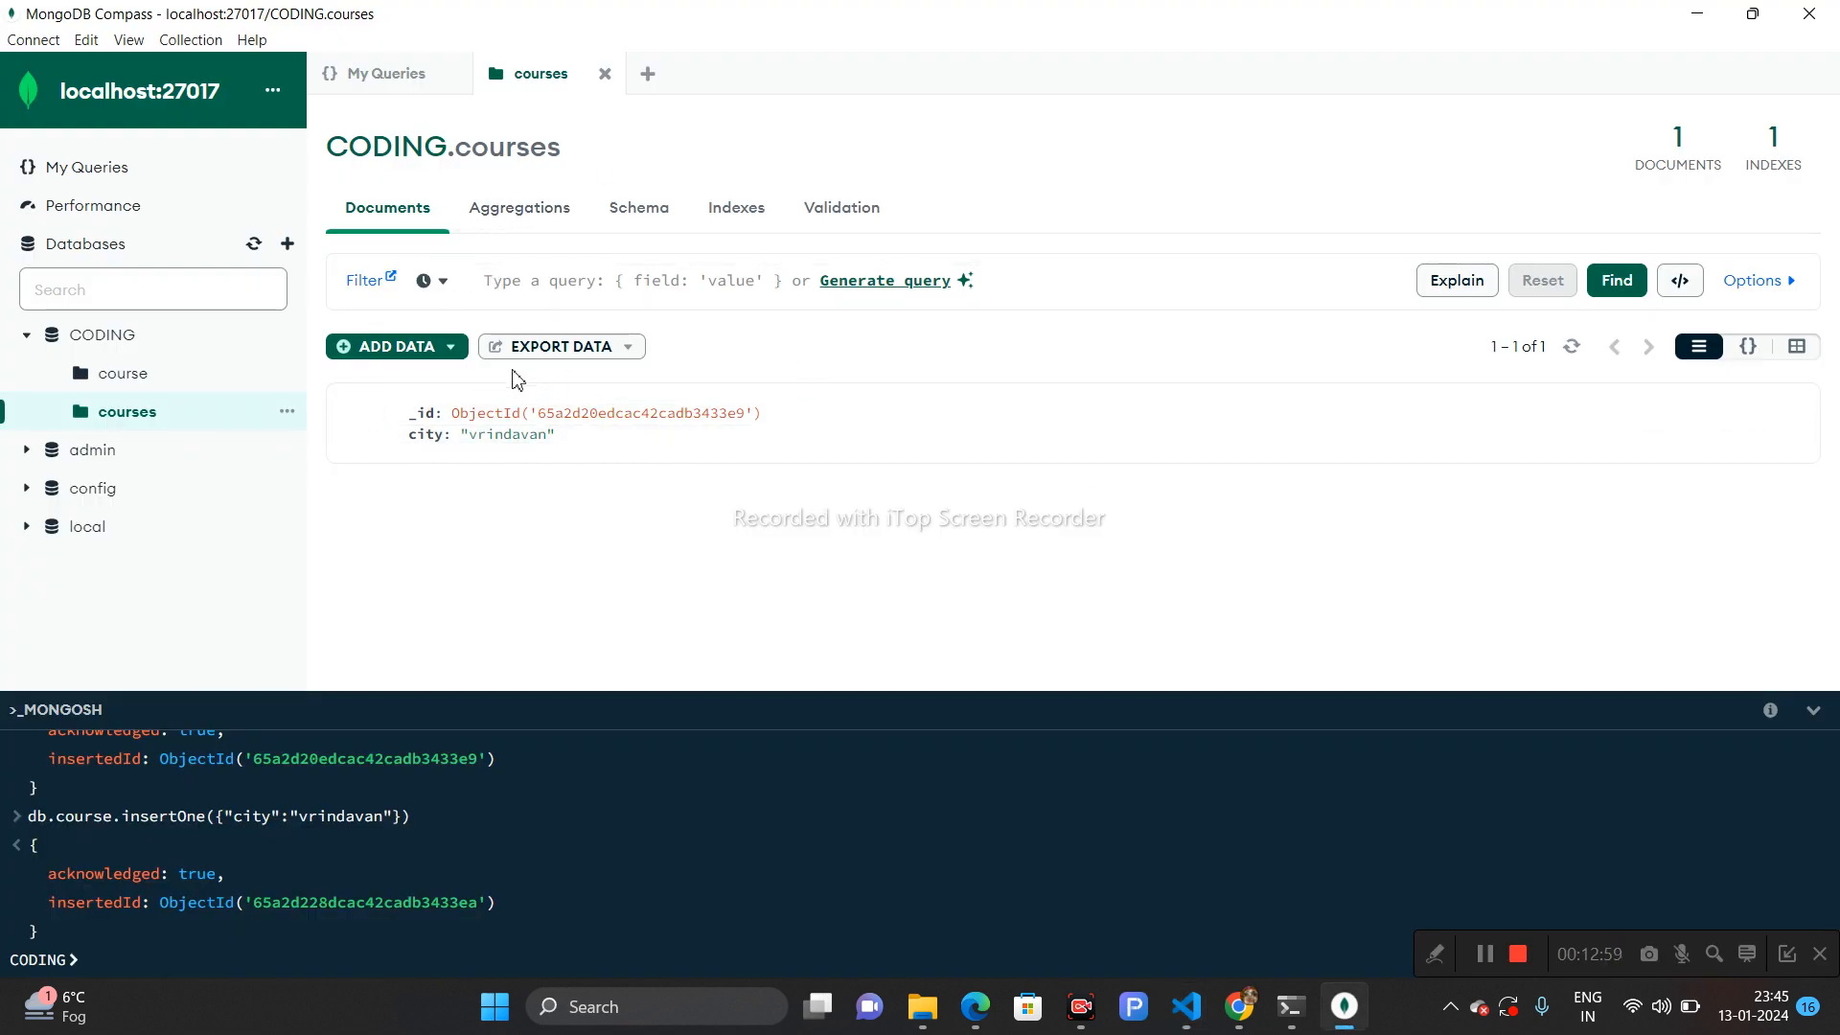
pyautogui.click(159, 383)
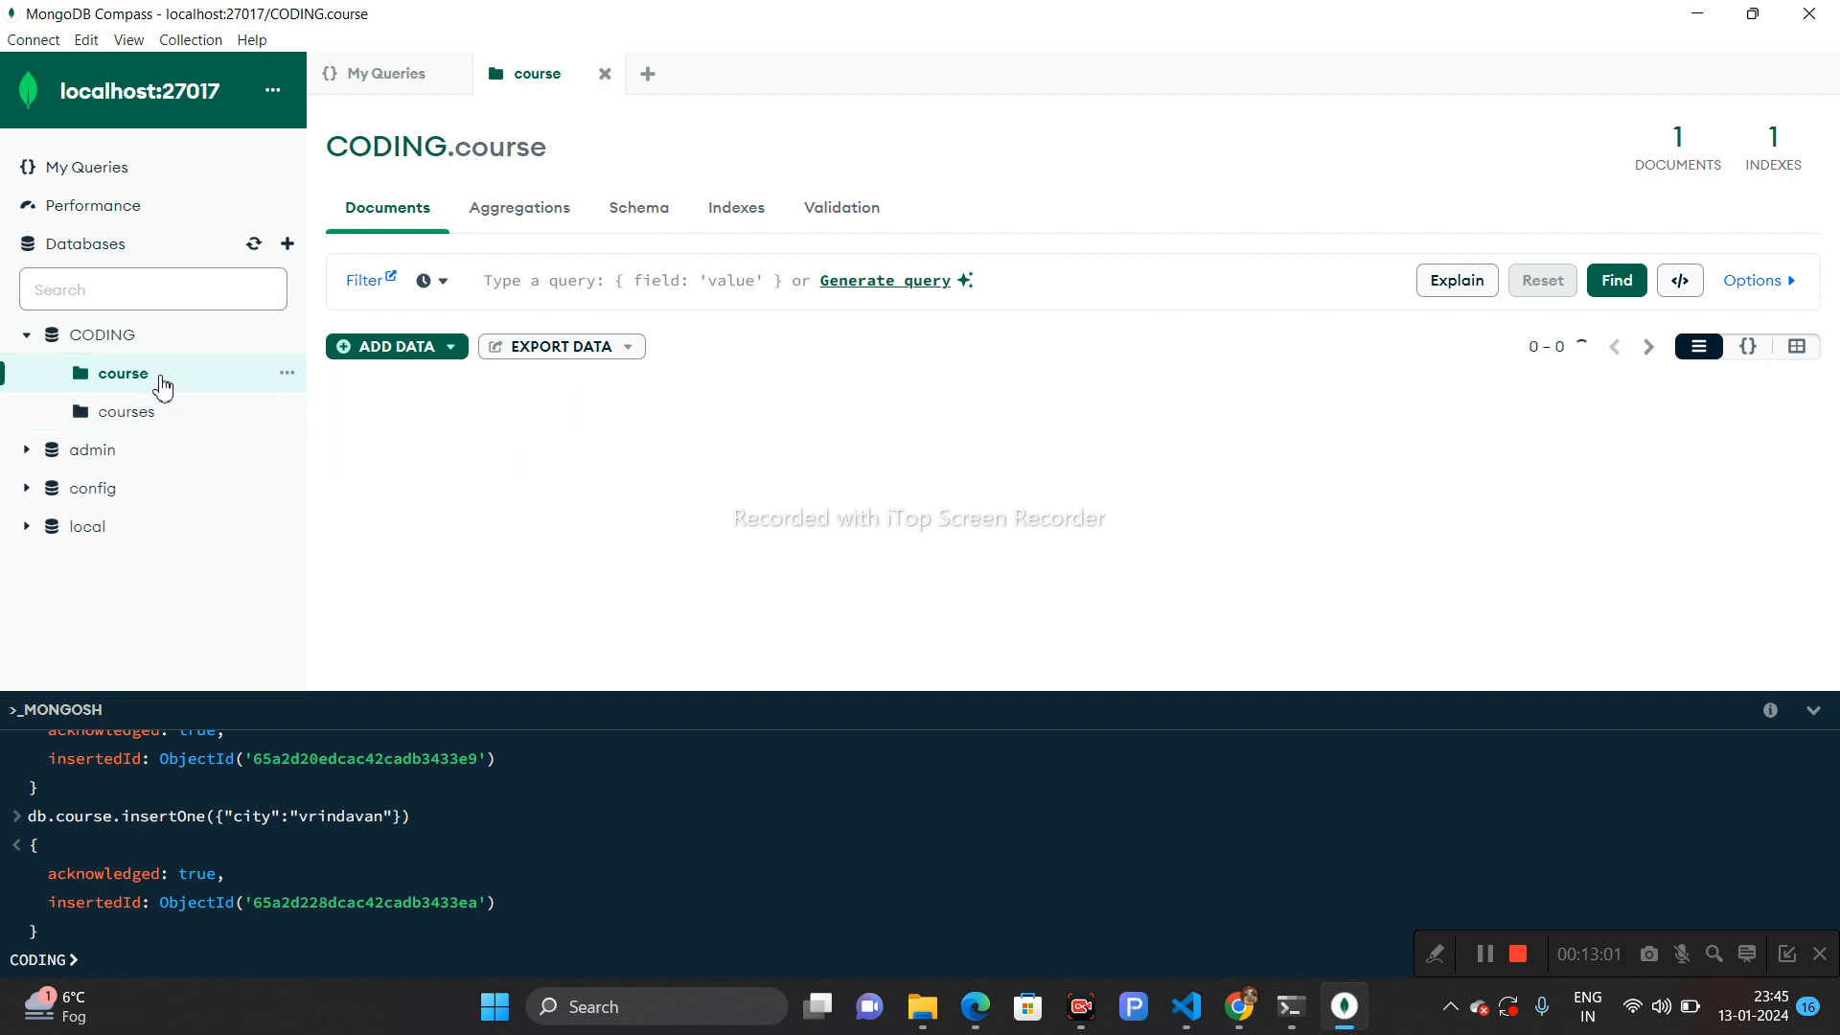
pyautogui.click(117, 338)
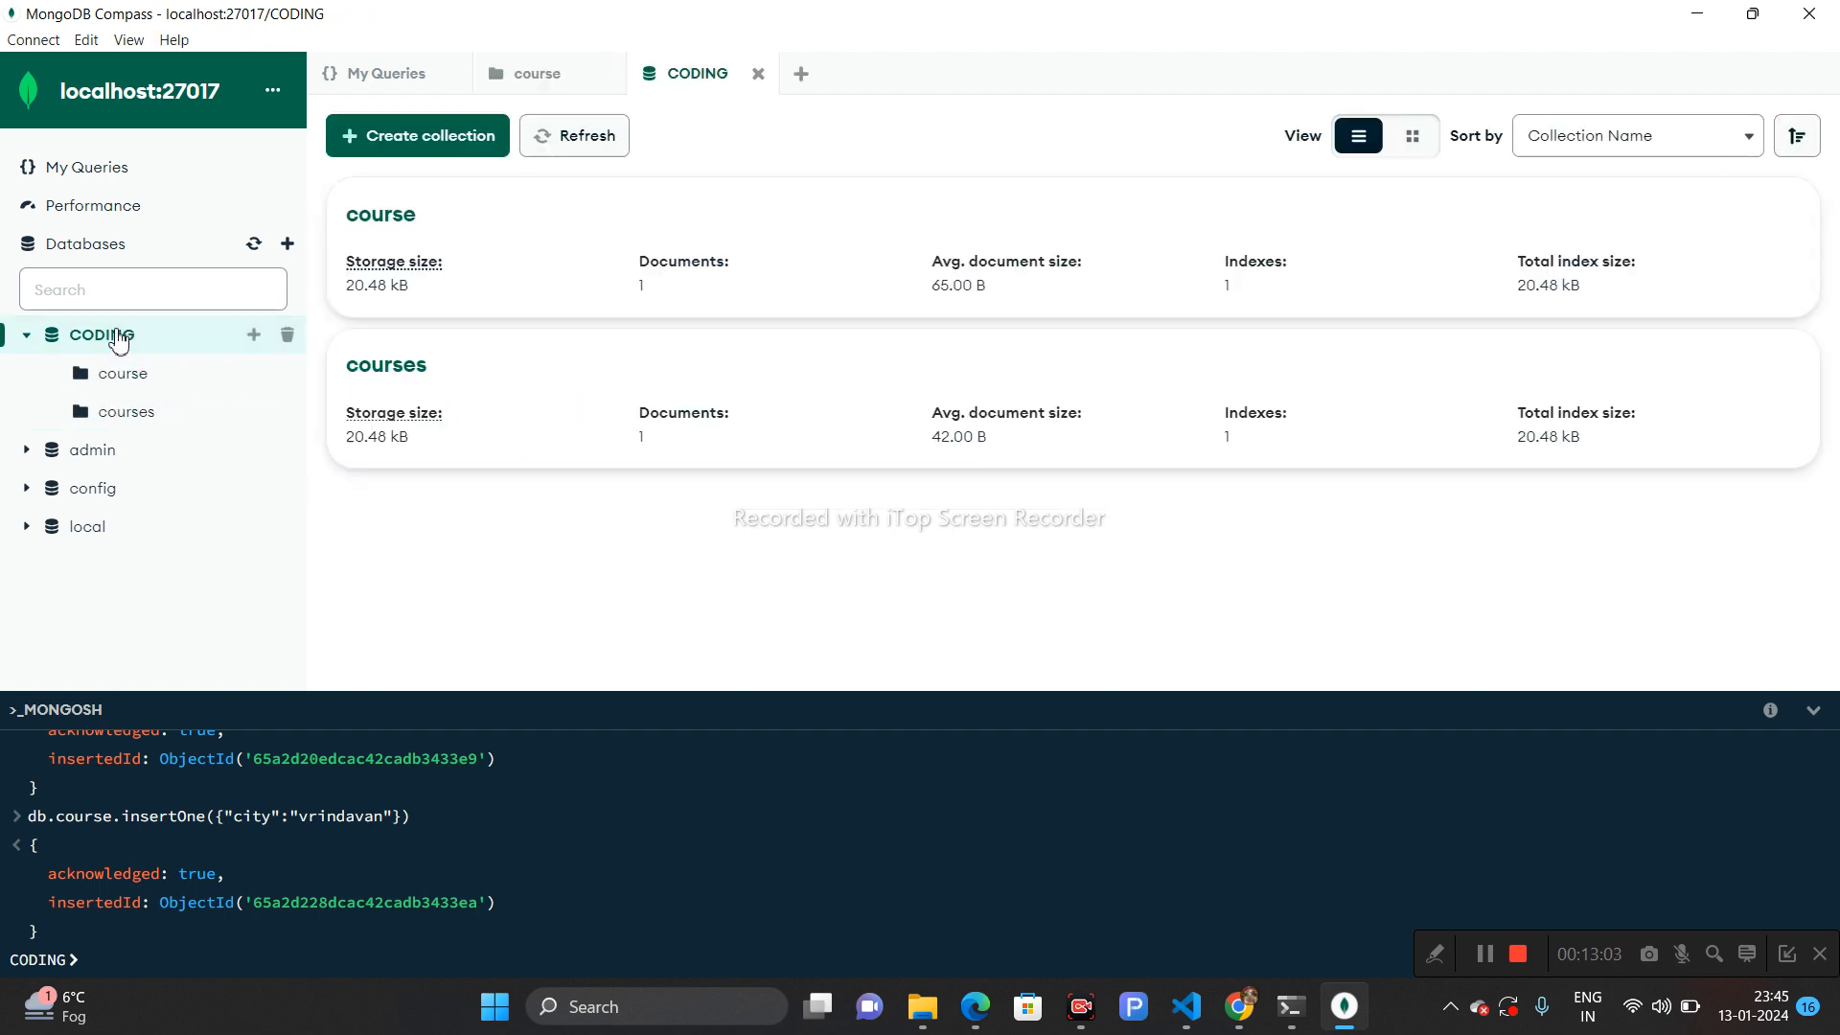
pyautogui.click(393, 263)
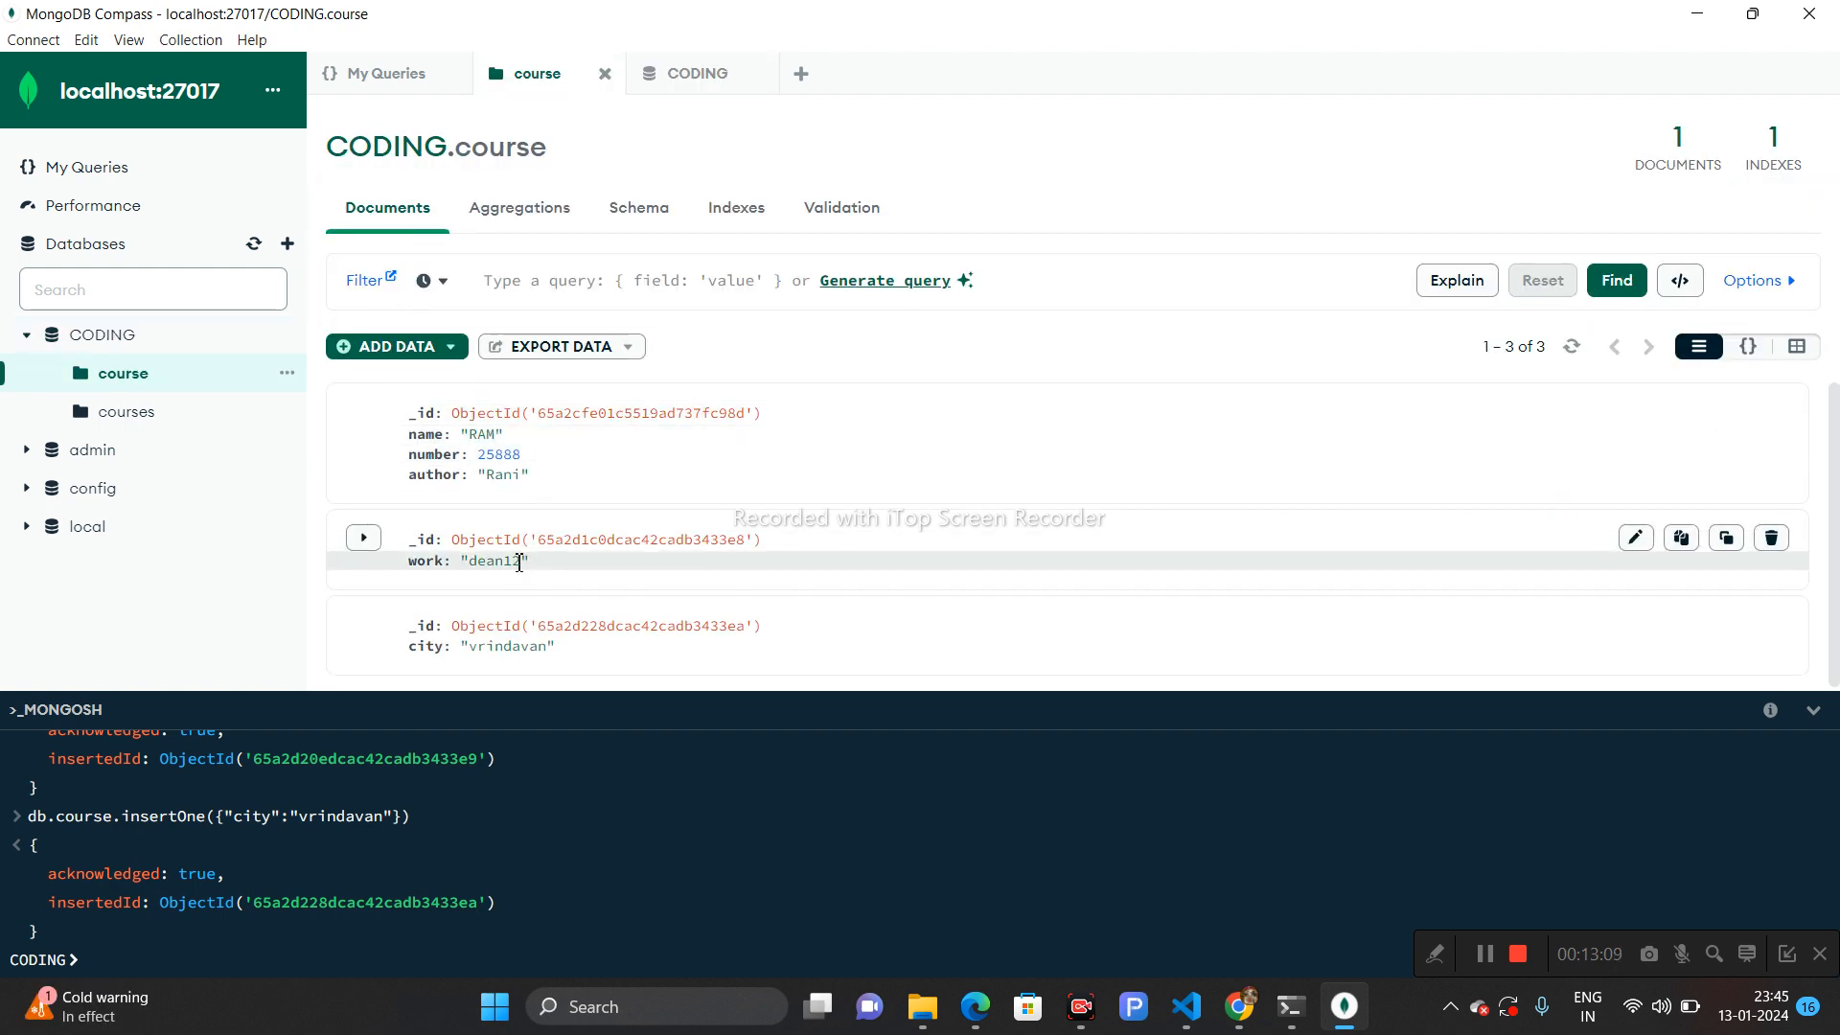
pyautogui.moveTo(518, 563); pyautogui.dragTo(483, 566)
pyautogui.hotkey('alt', 'Tab')
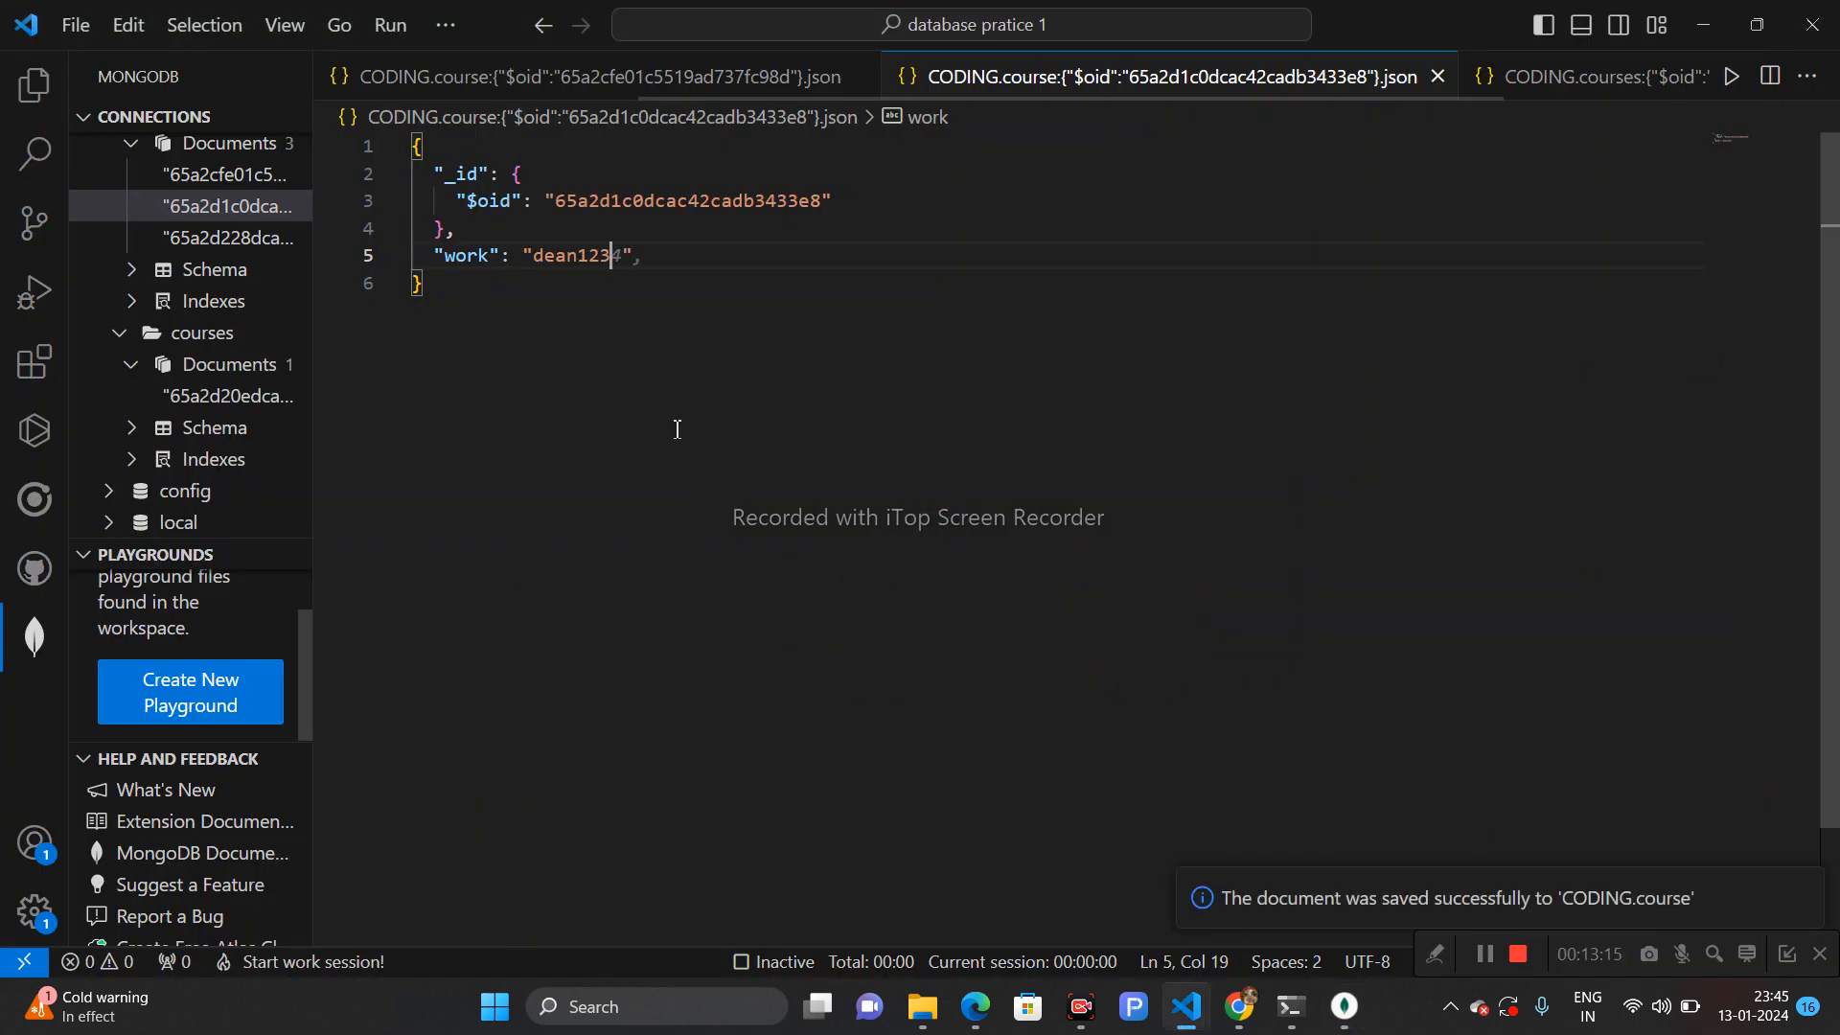
pyautogui.hotkey('alt', 'Tab')
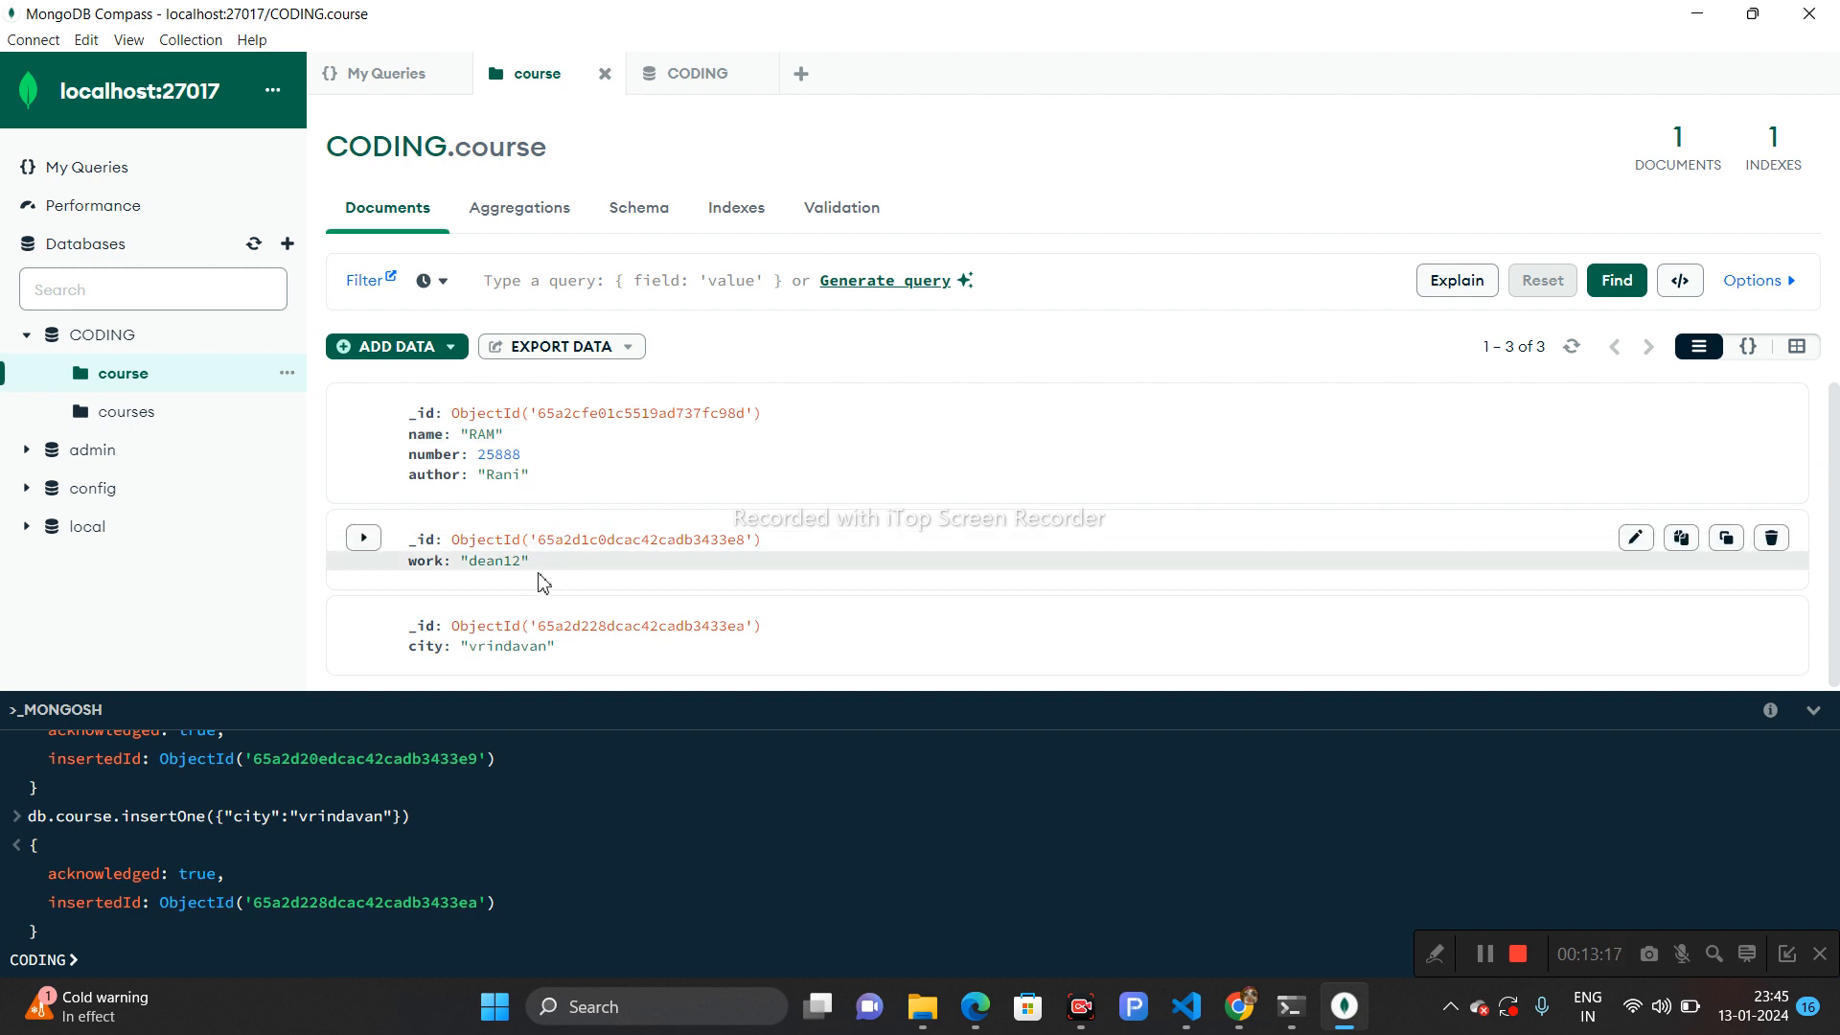
pyautogui.click(1570, 351)
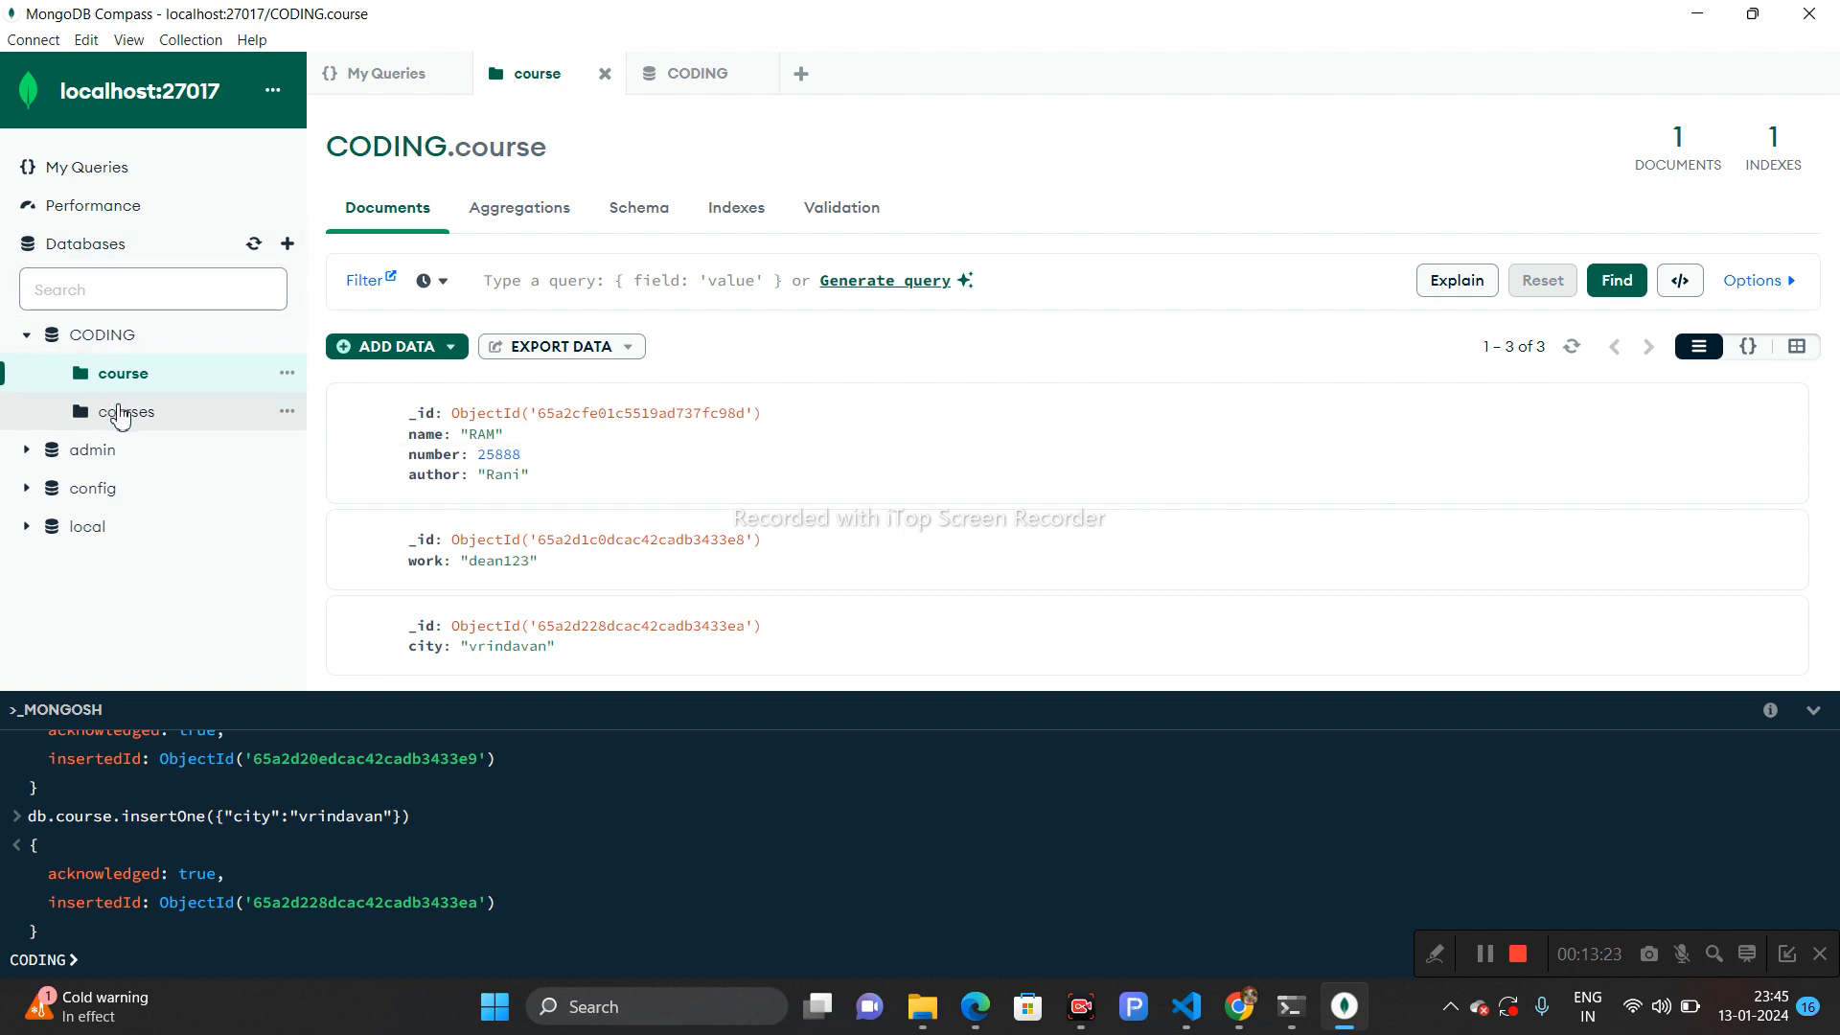
# - Edit the second course document in Compass, change its work value to dean1023, and apply the update
pyautogui.click(251, 250)
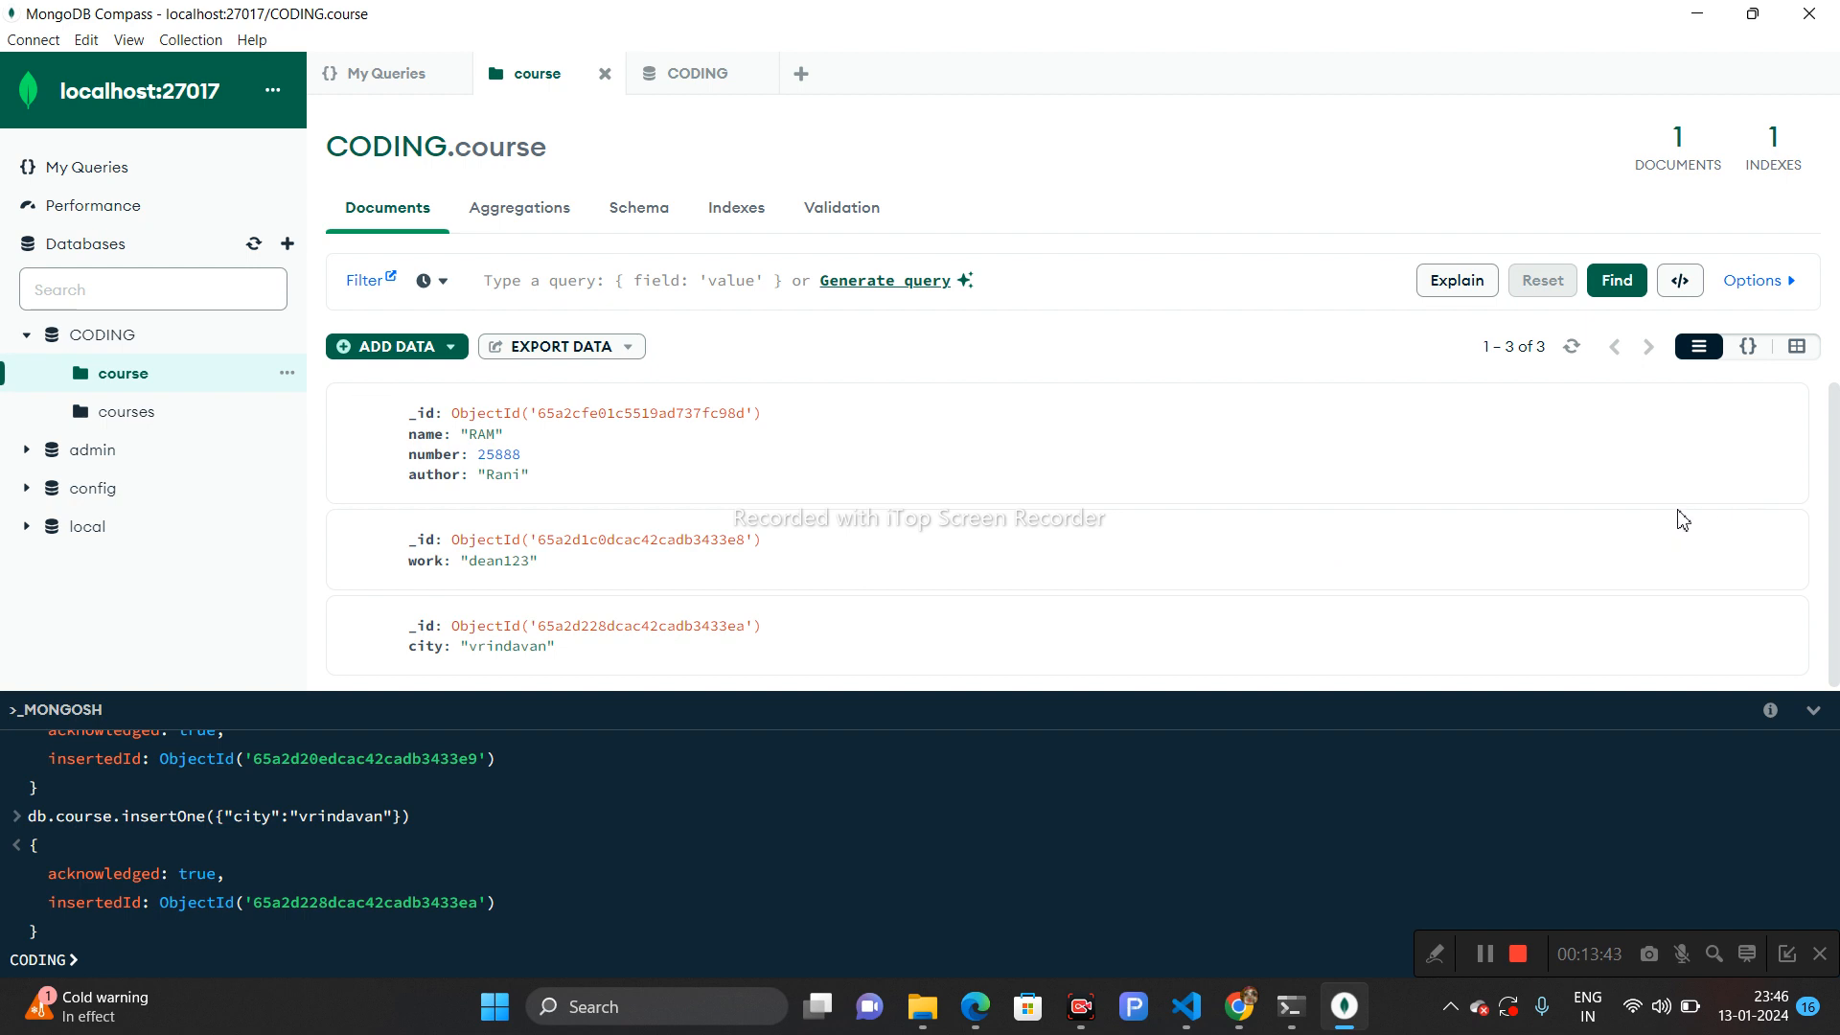
pyautogui.click(1636, 538)
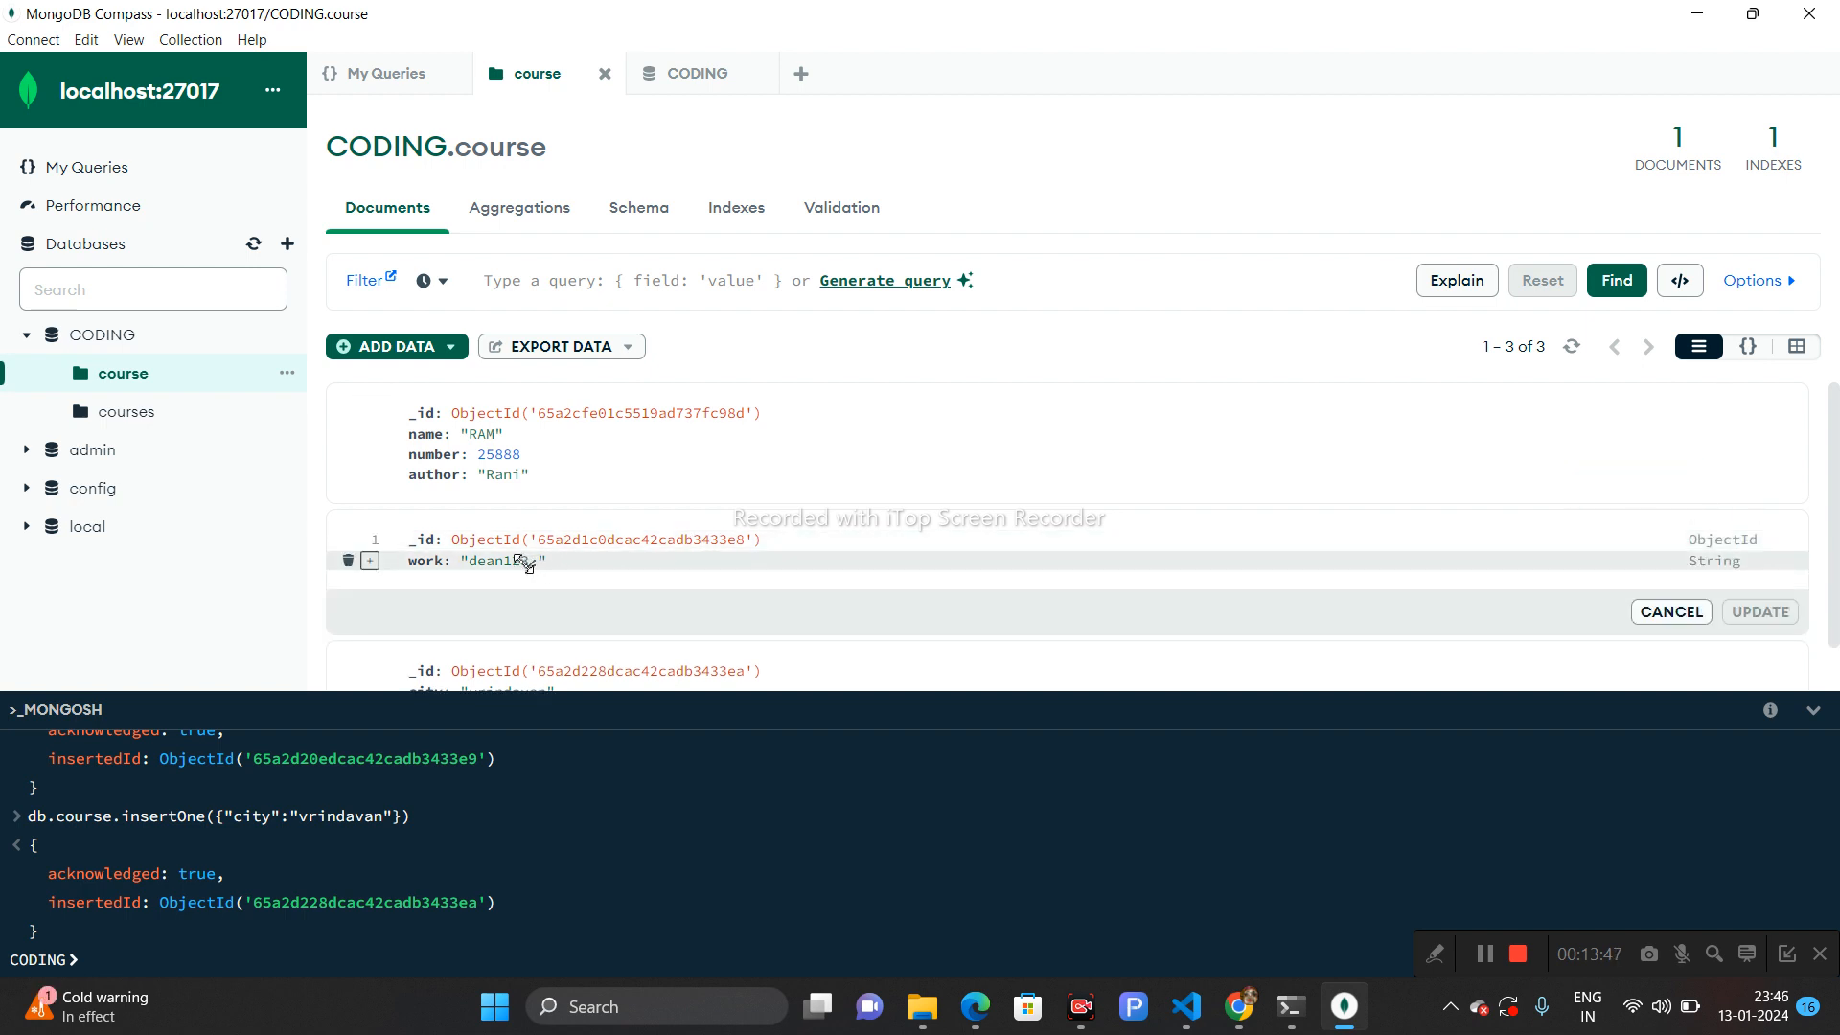
pyautogui.doubleClick(513, 563)
pyautogui.click(513, 563)
pyautogui.write('0')
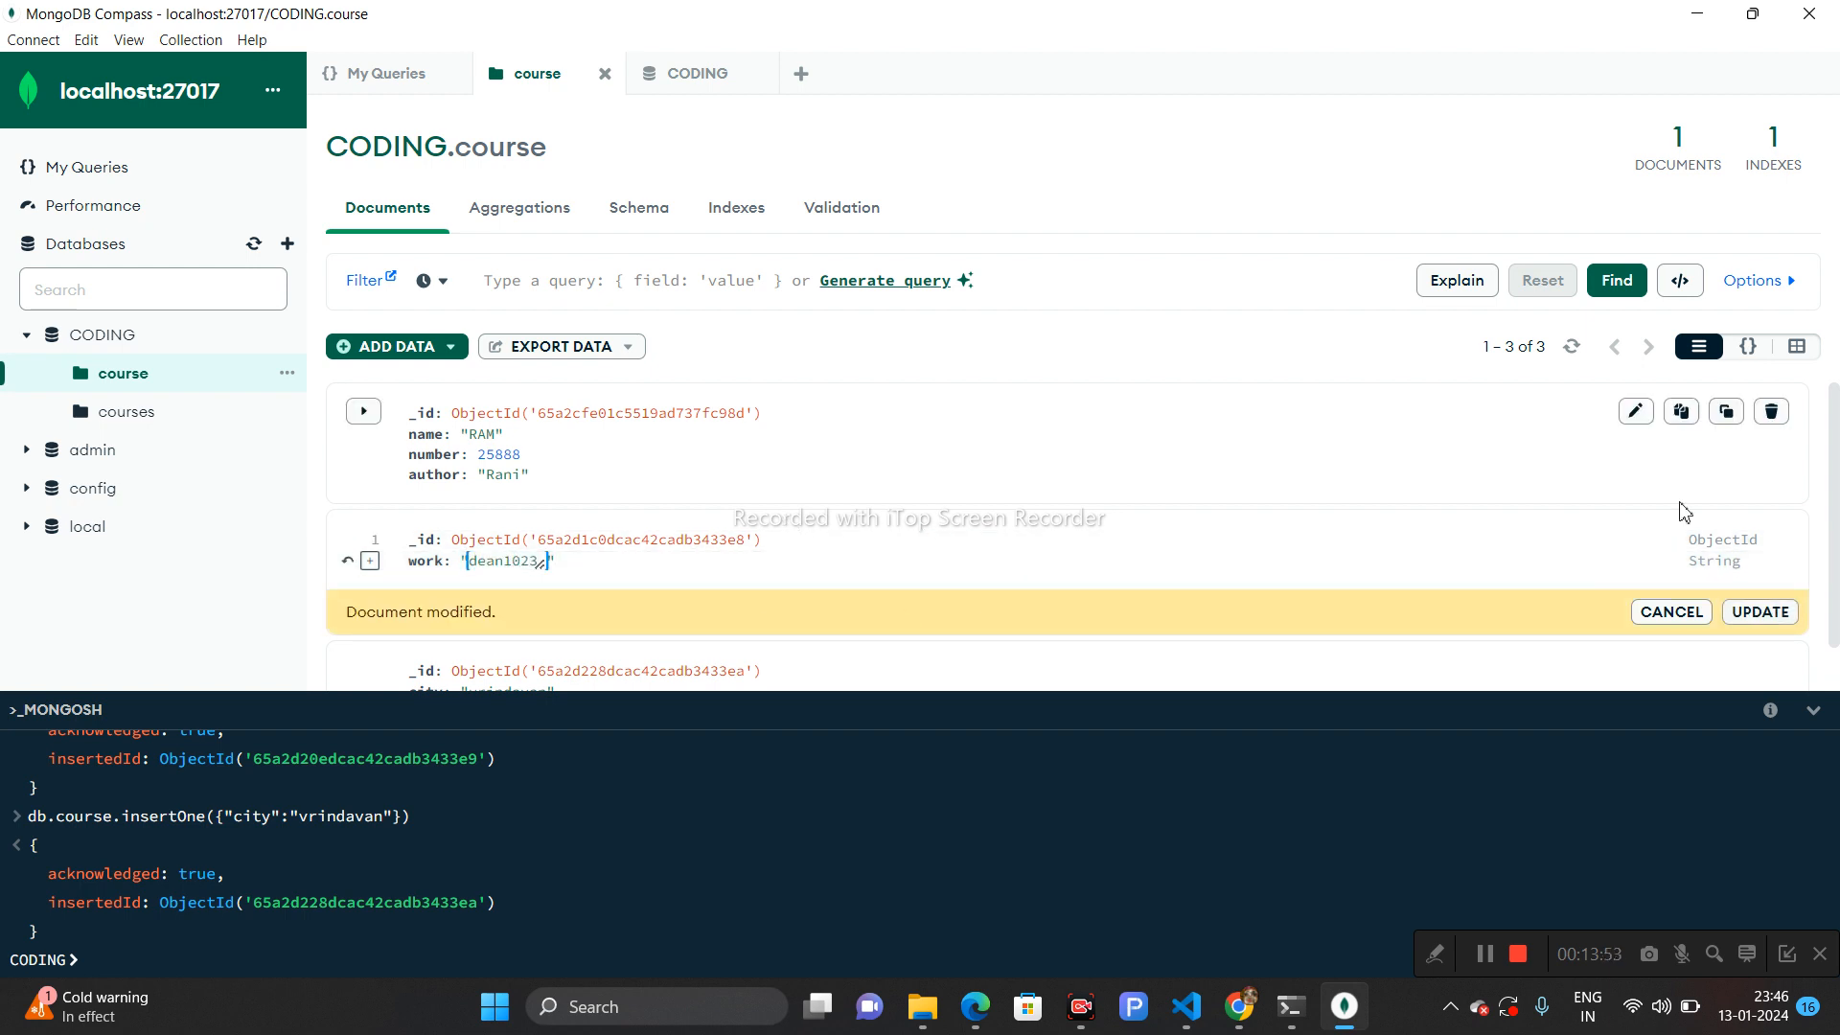
pyautogui.click(1755, 614)
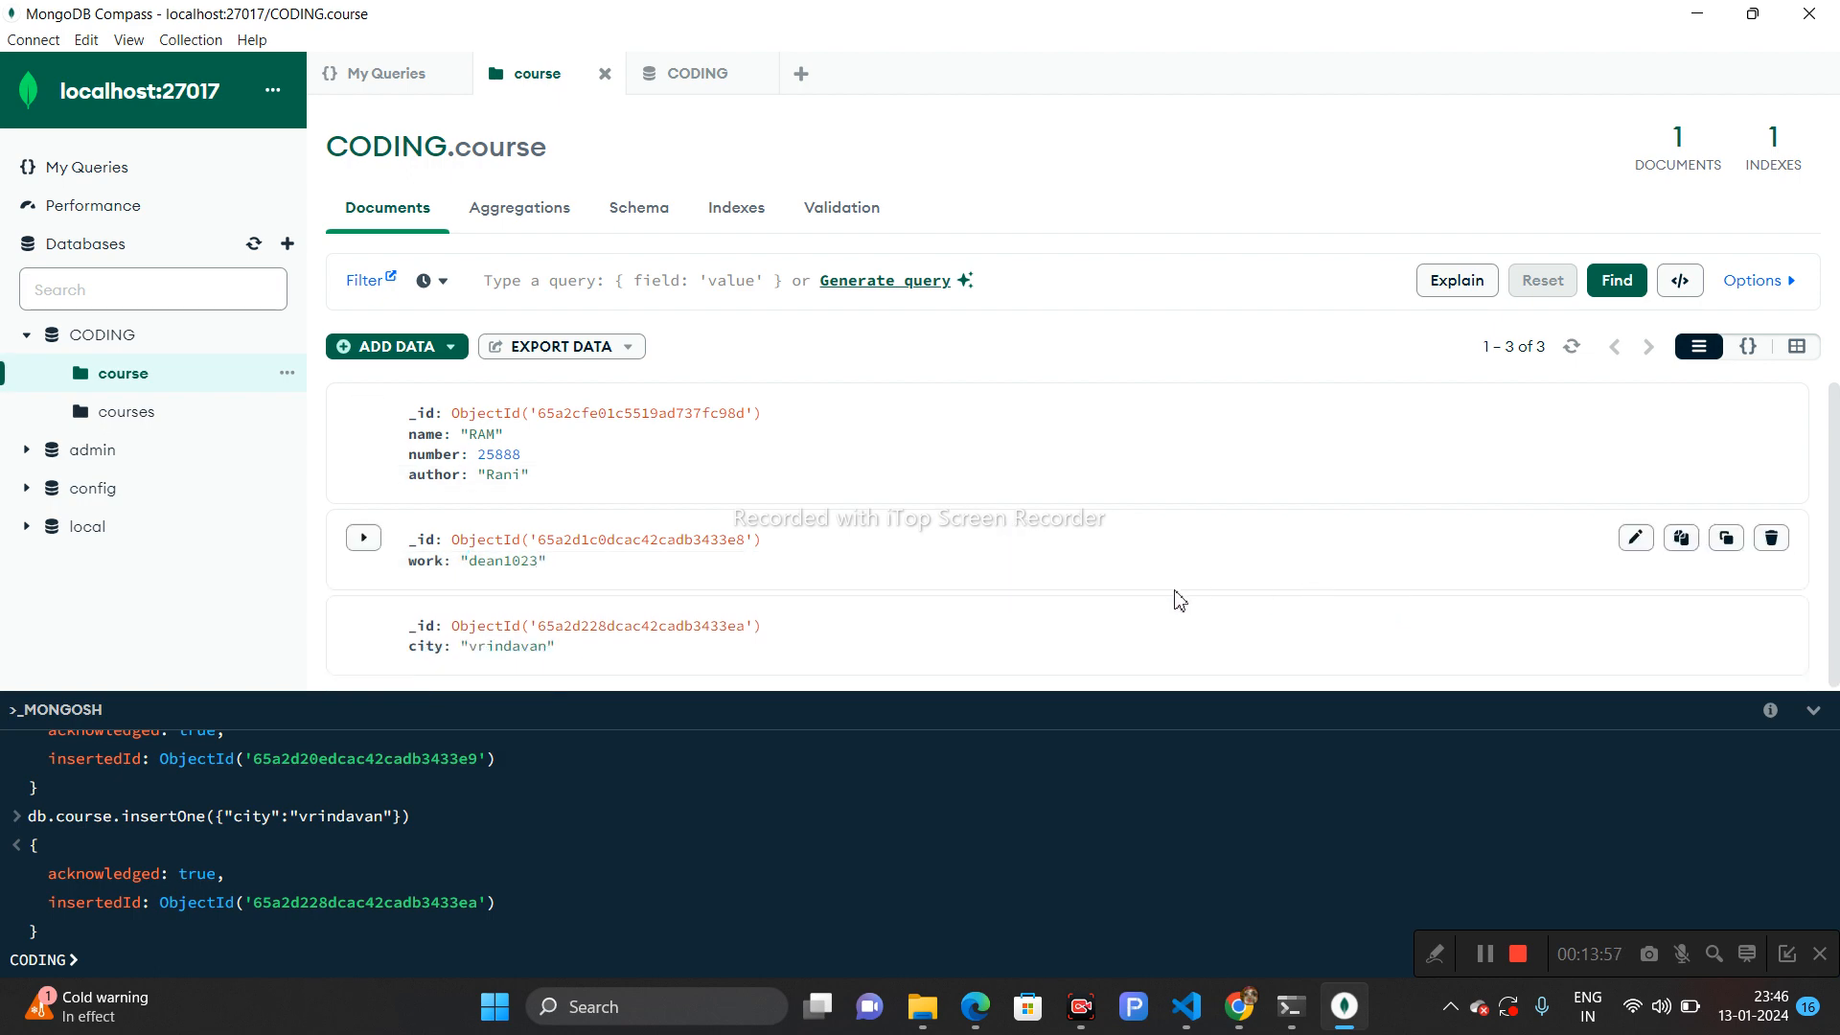
# - Switch to VS Code and reopen the course collection's second document to check its work value
pyautogui.hotkey('alt', 'Tab')
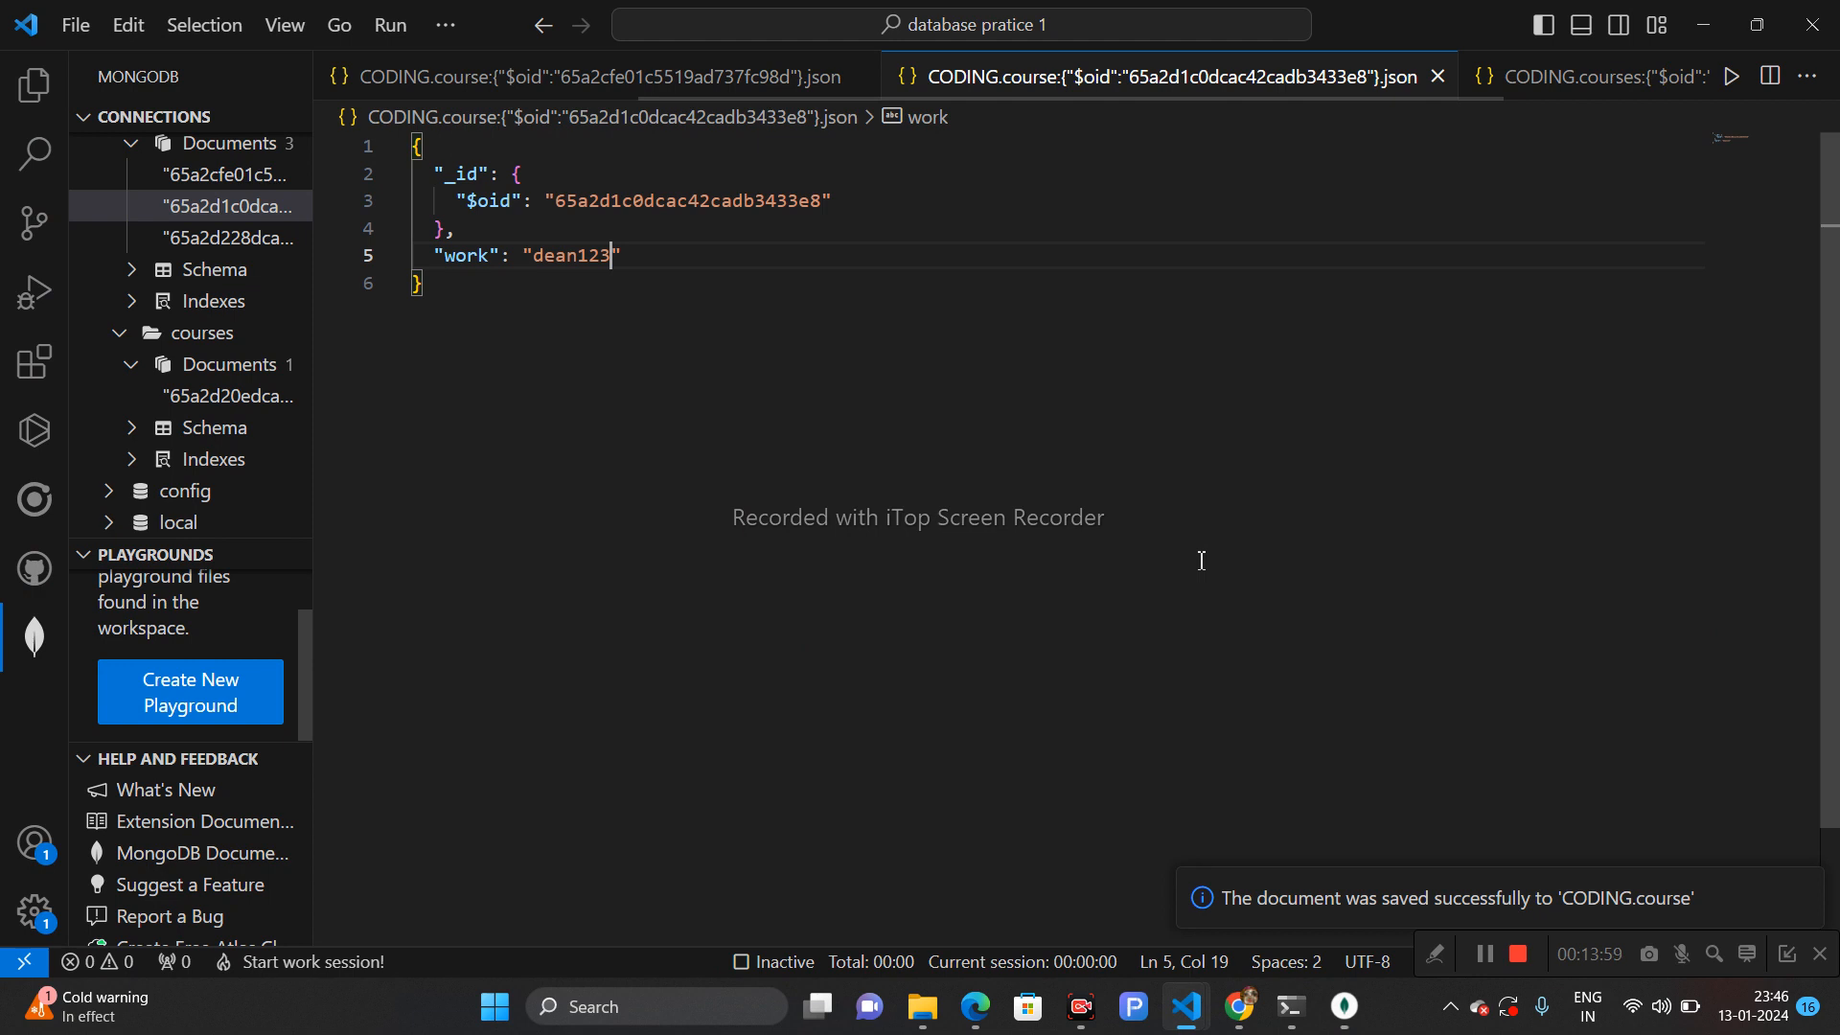
pyautogui.click(230, 237)
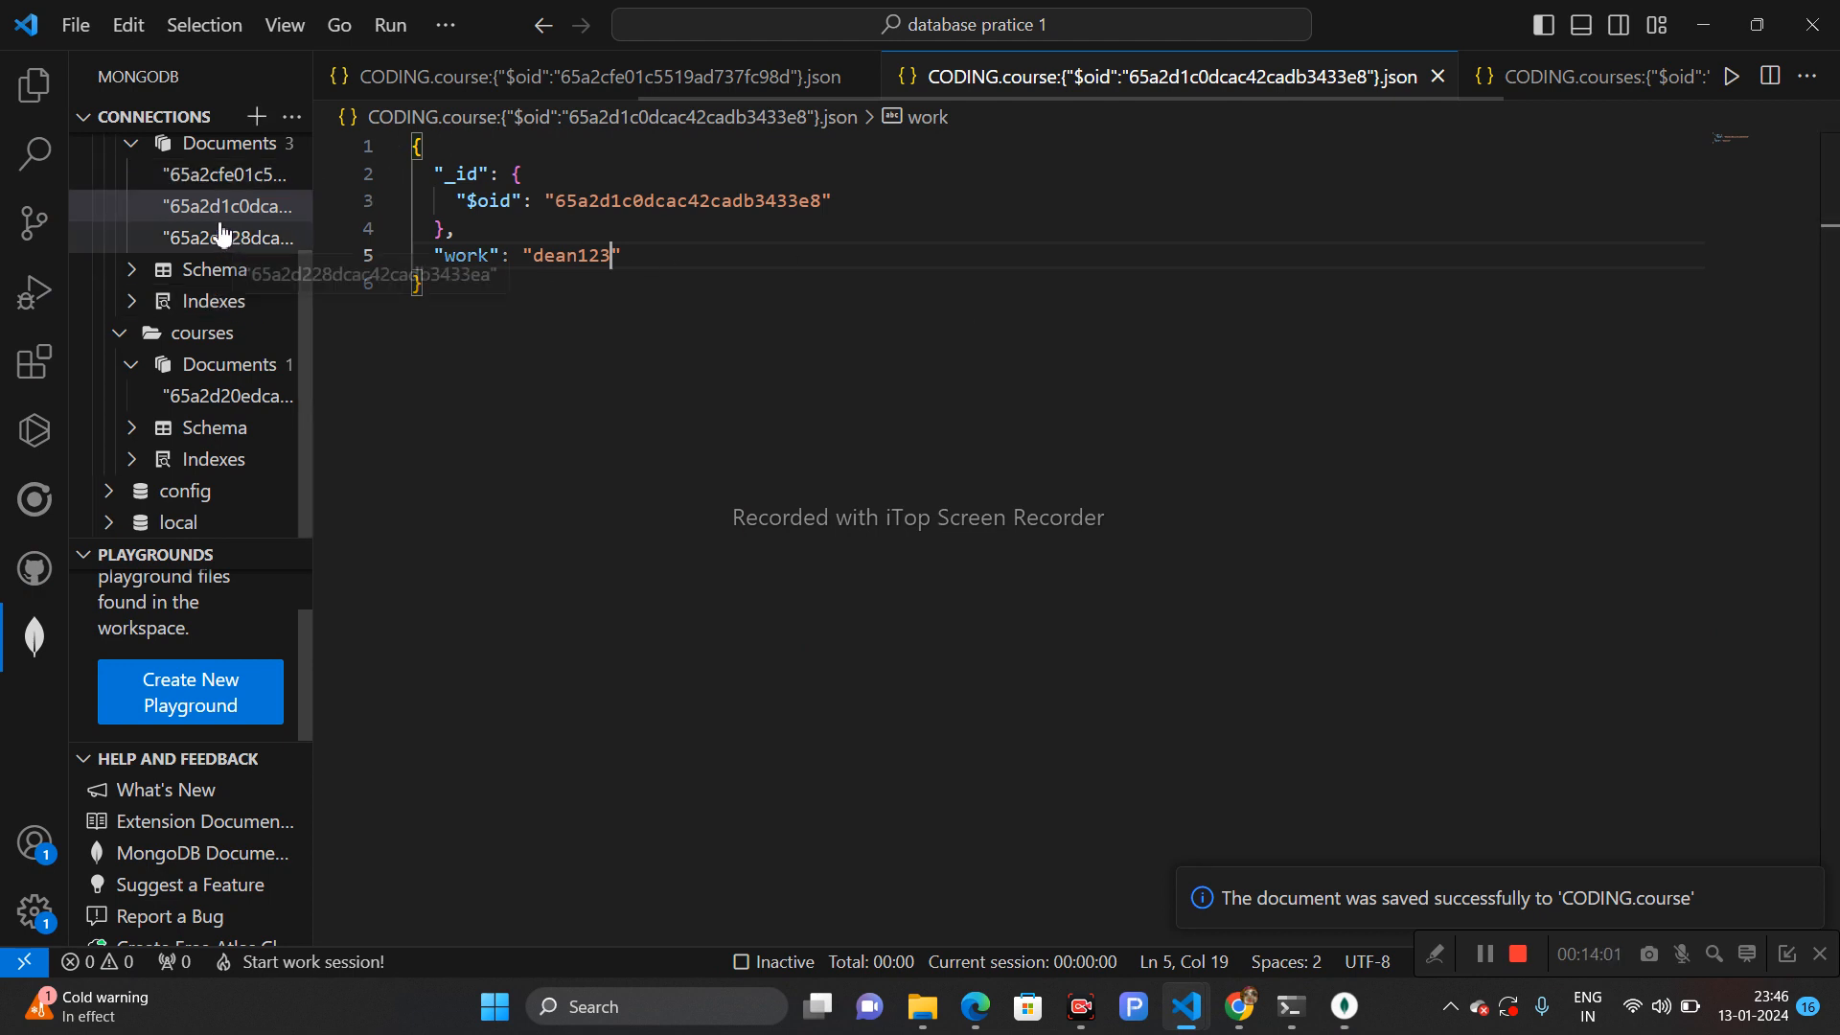
pyautogui.click(228, 207)
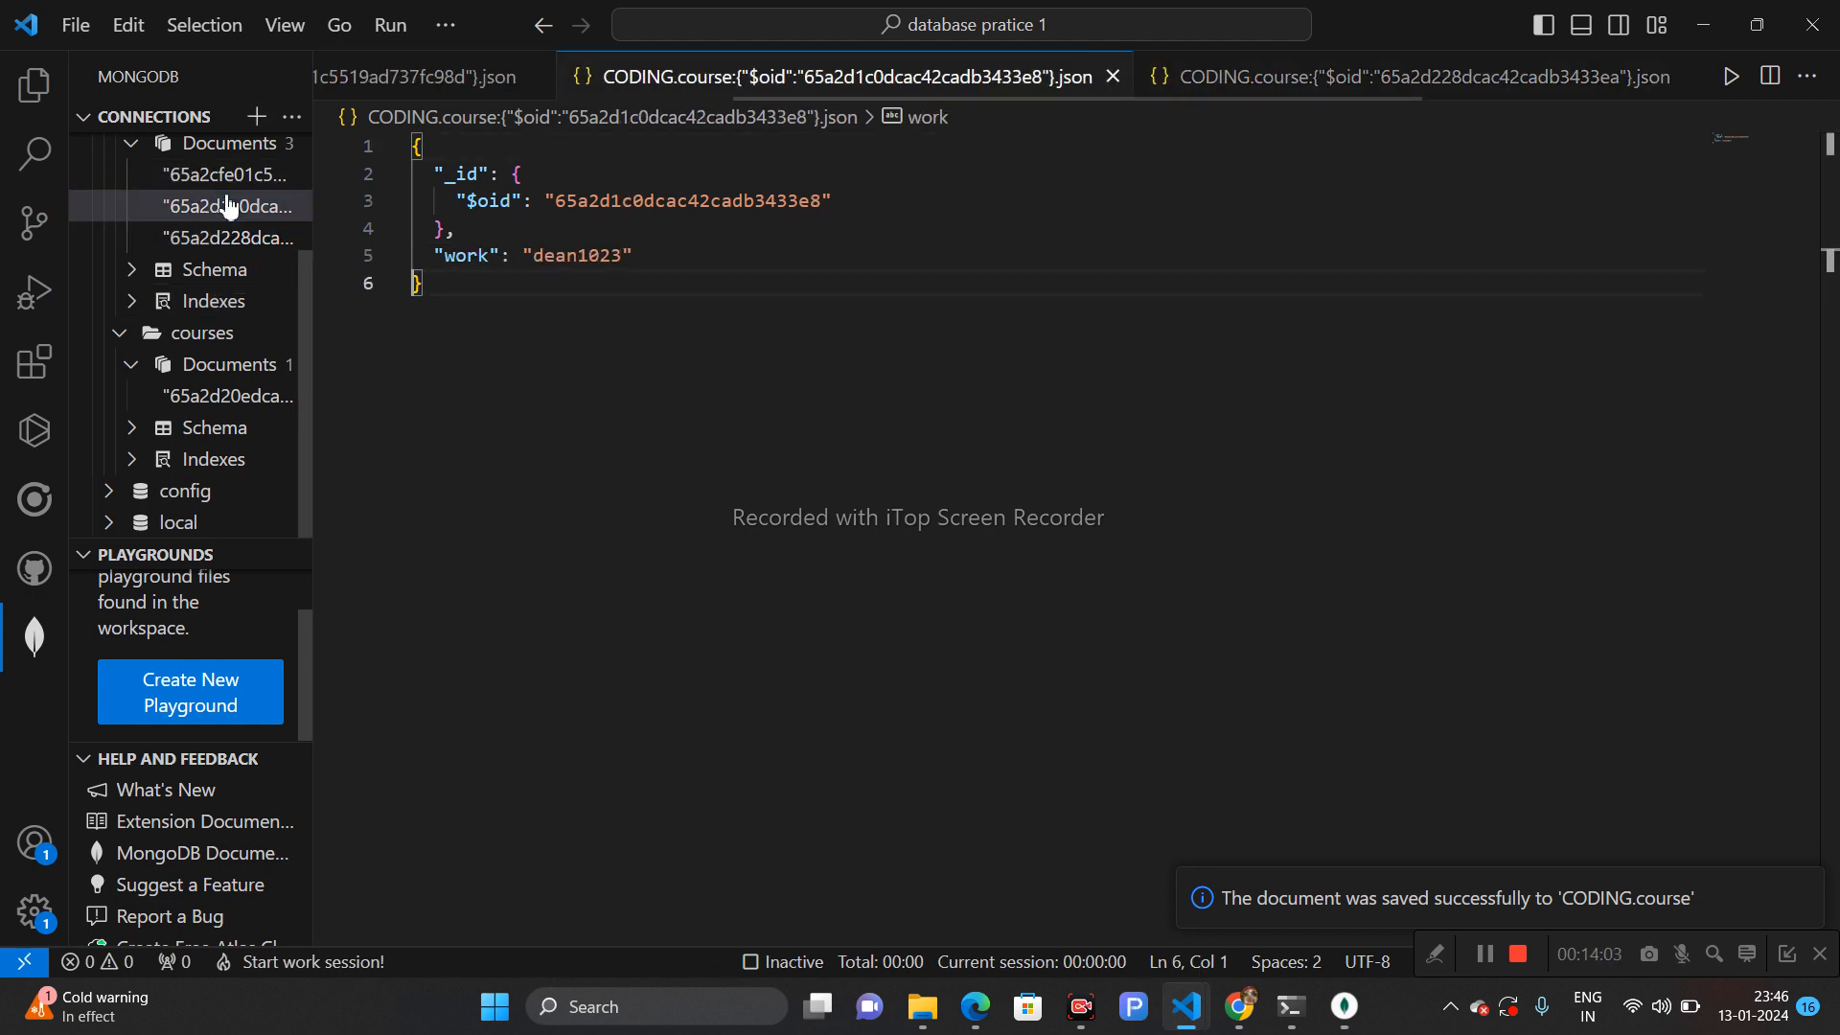
pyautogui.click(602, 261)
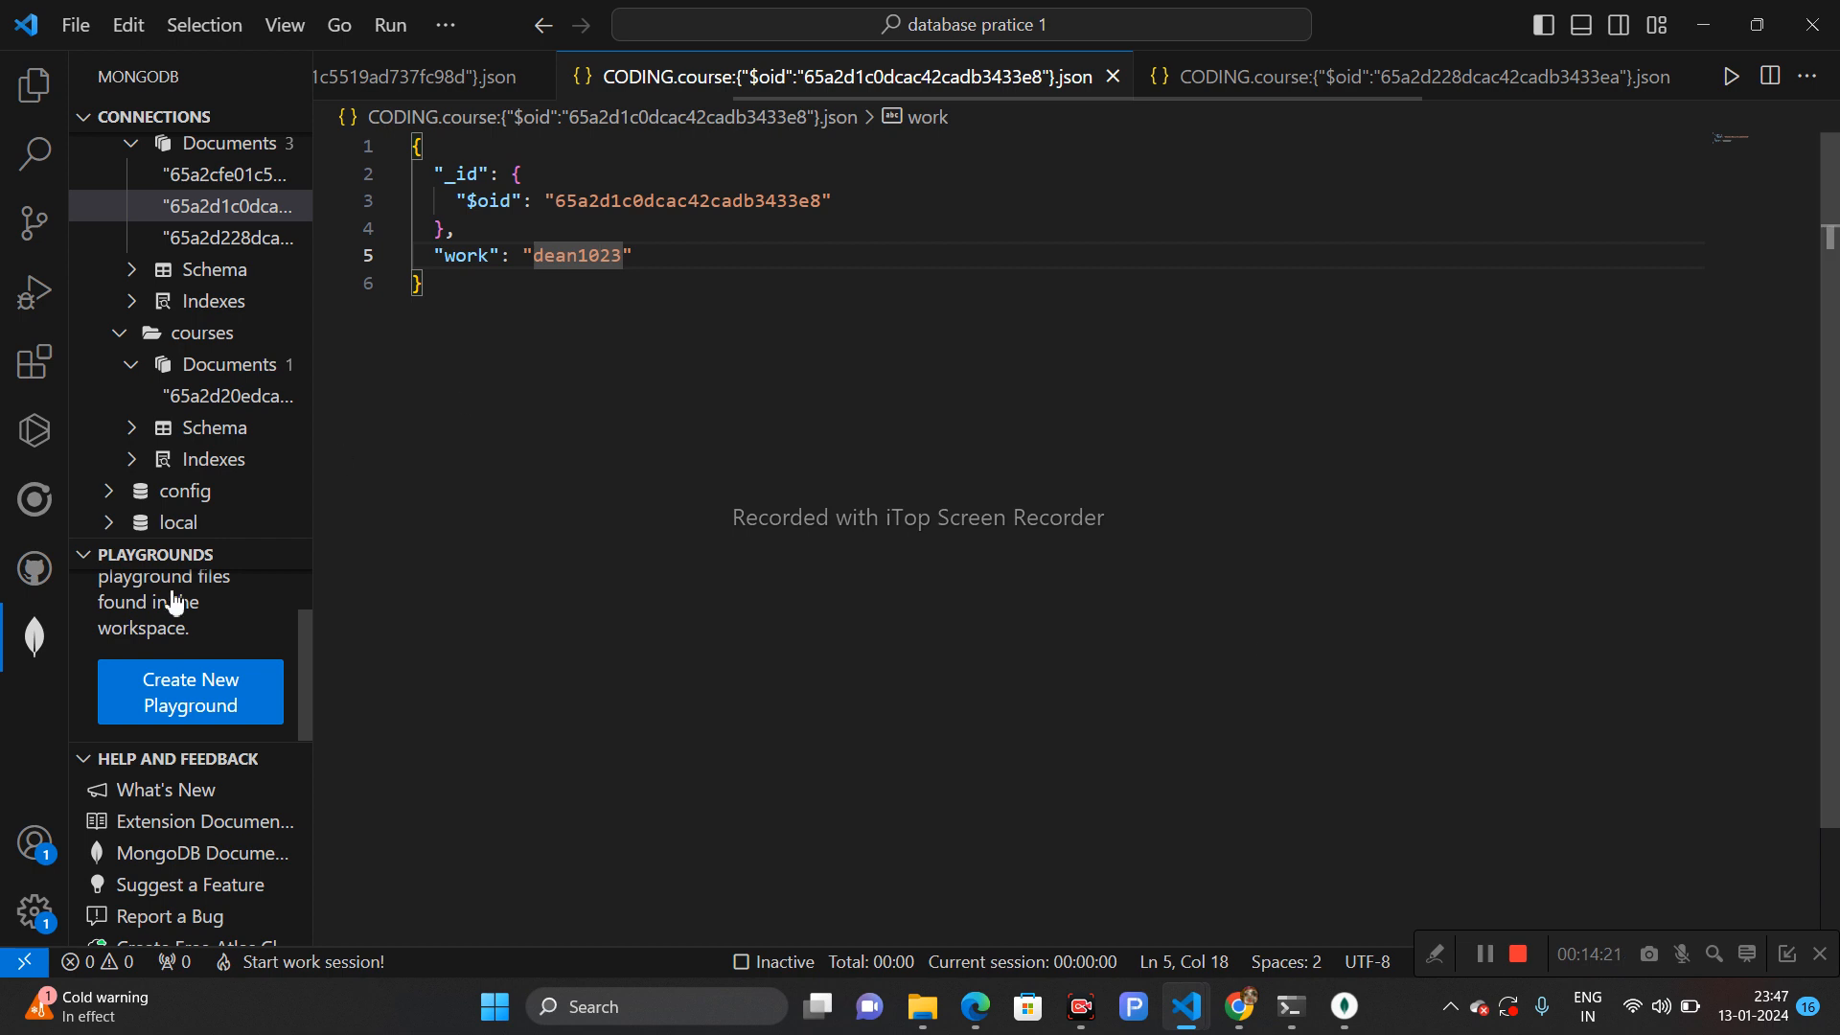
pyautogui.click(38, 99)
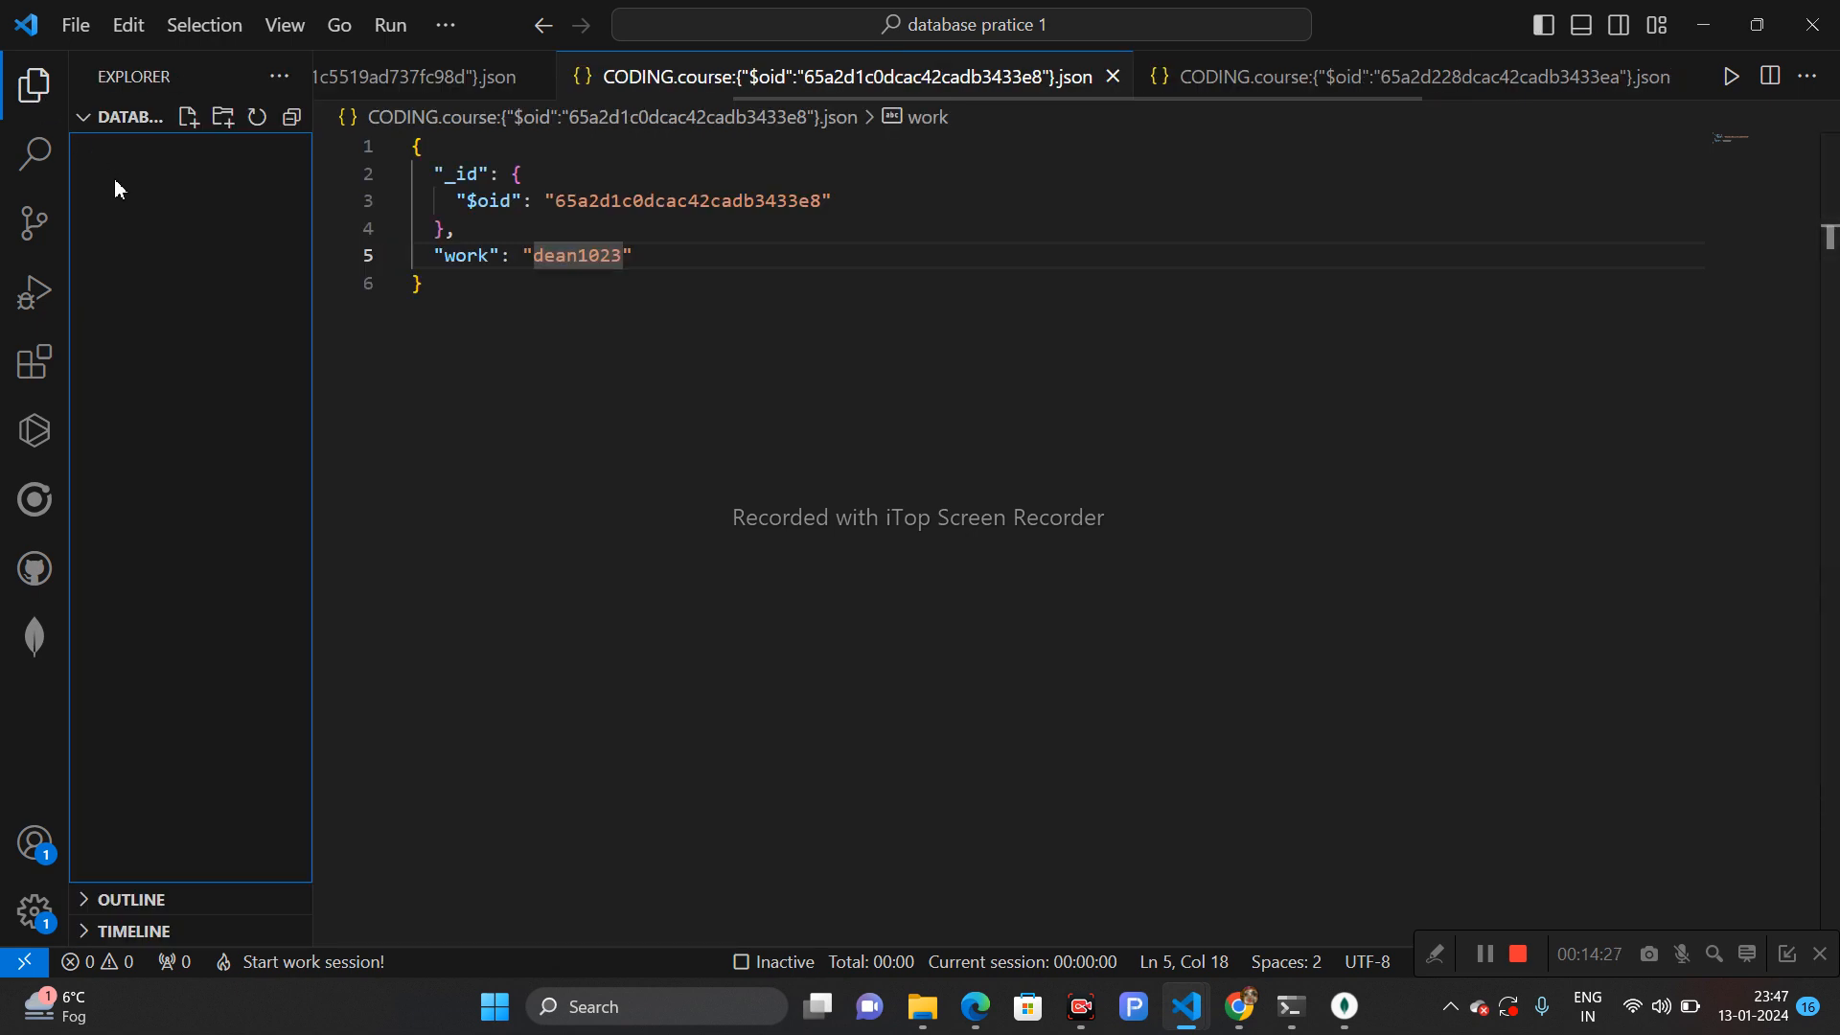
pyautogui.click(35, 635)
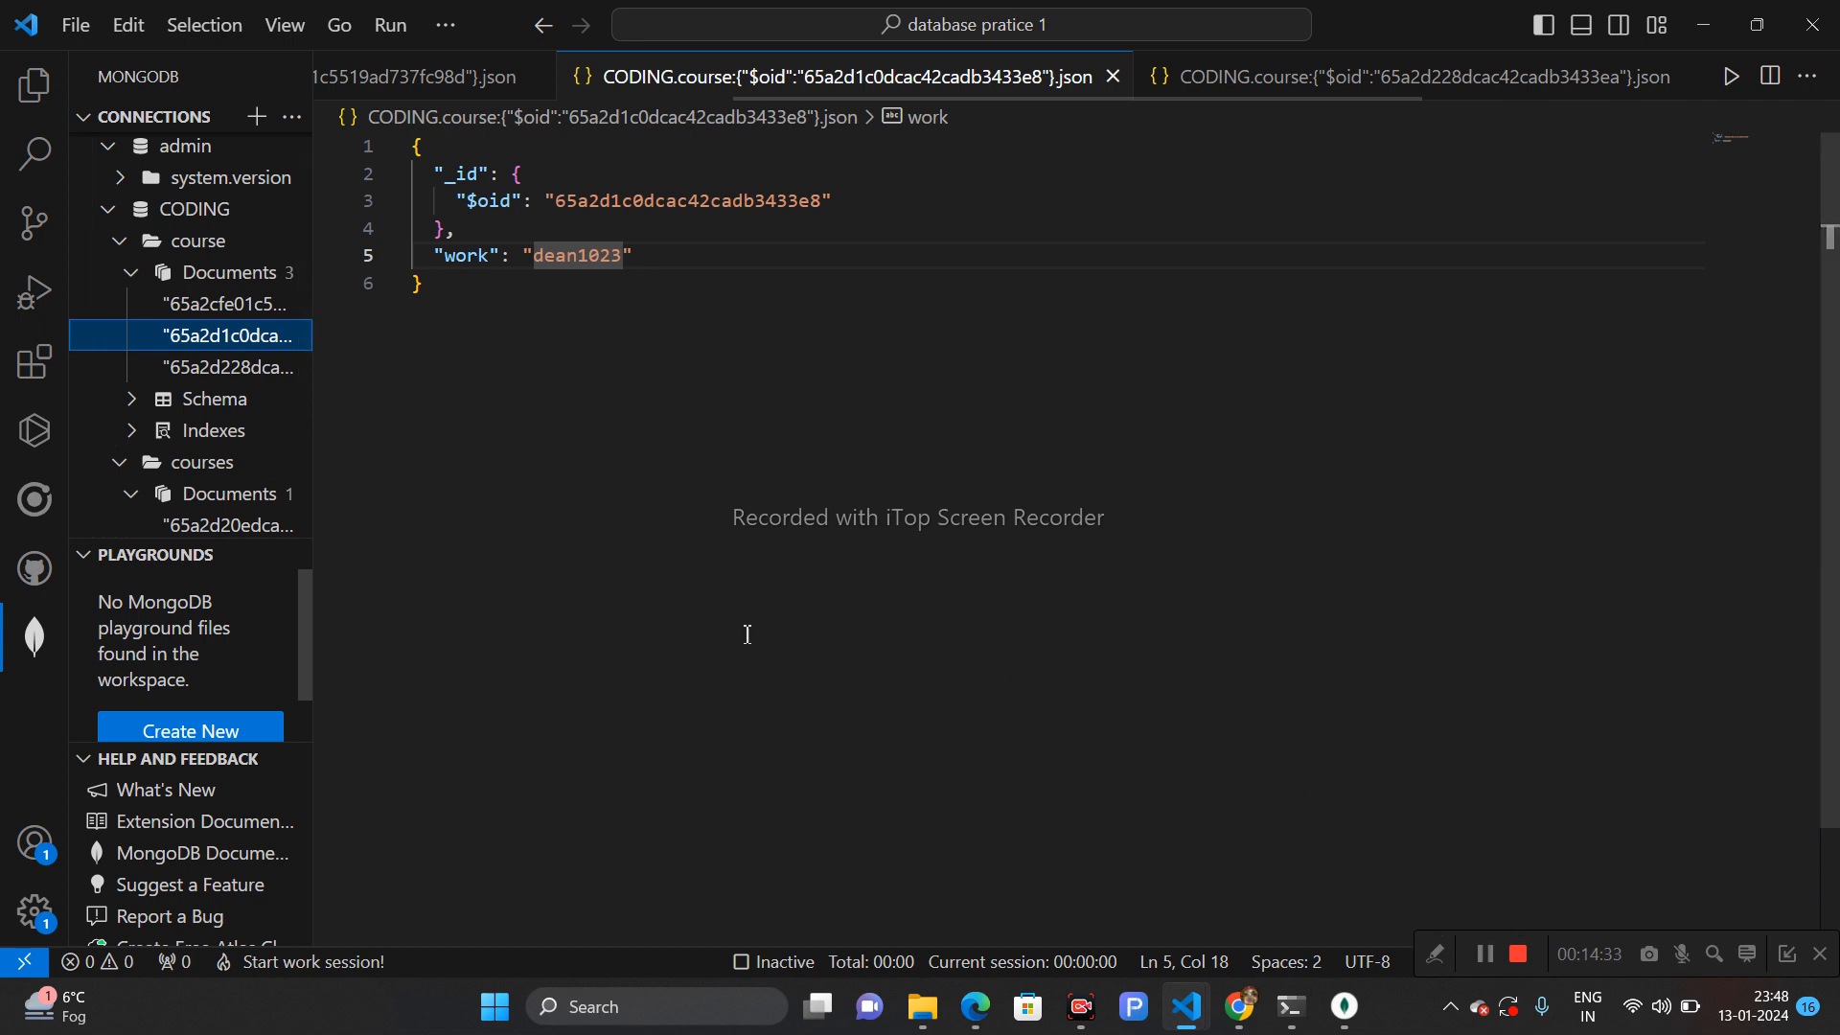
pyautogui.moveTo(299, 634); pyautogui.dragTo(307, 668)
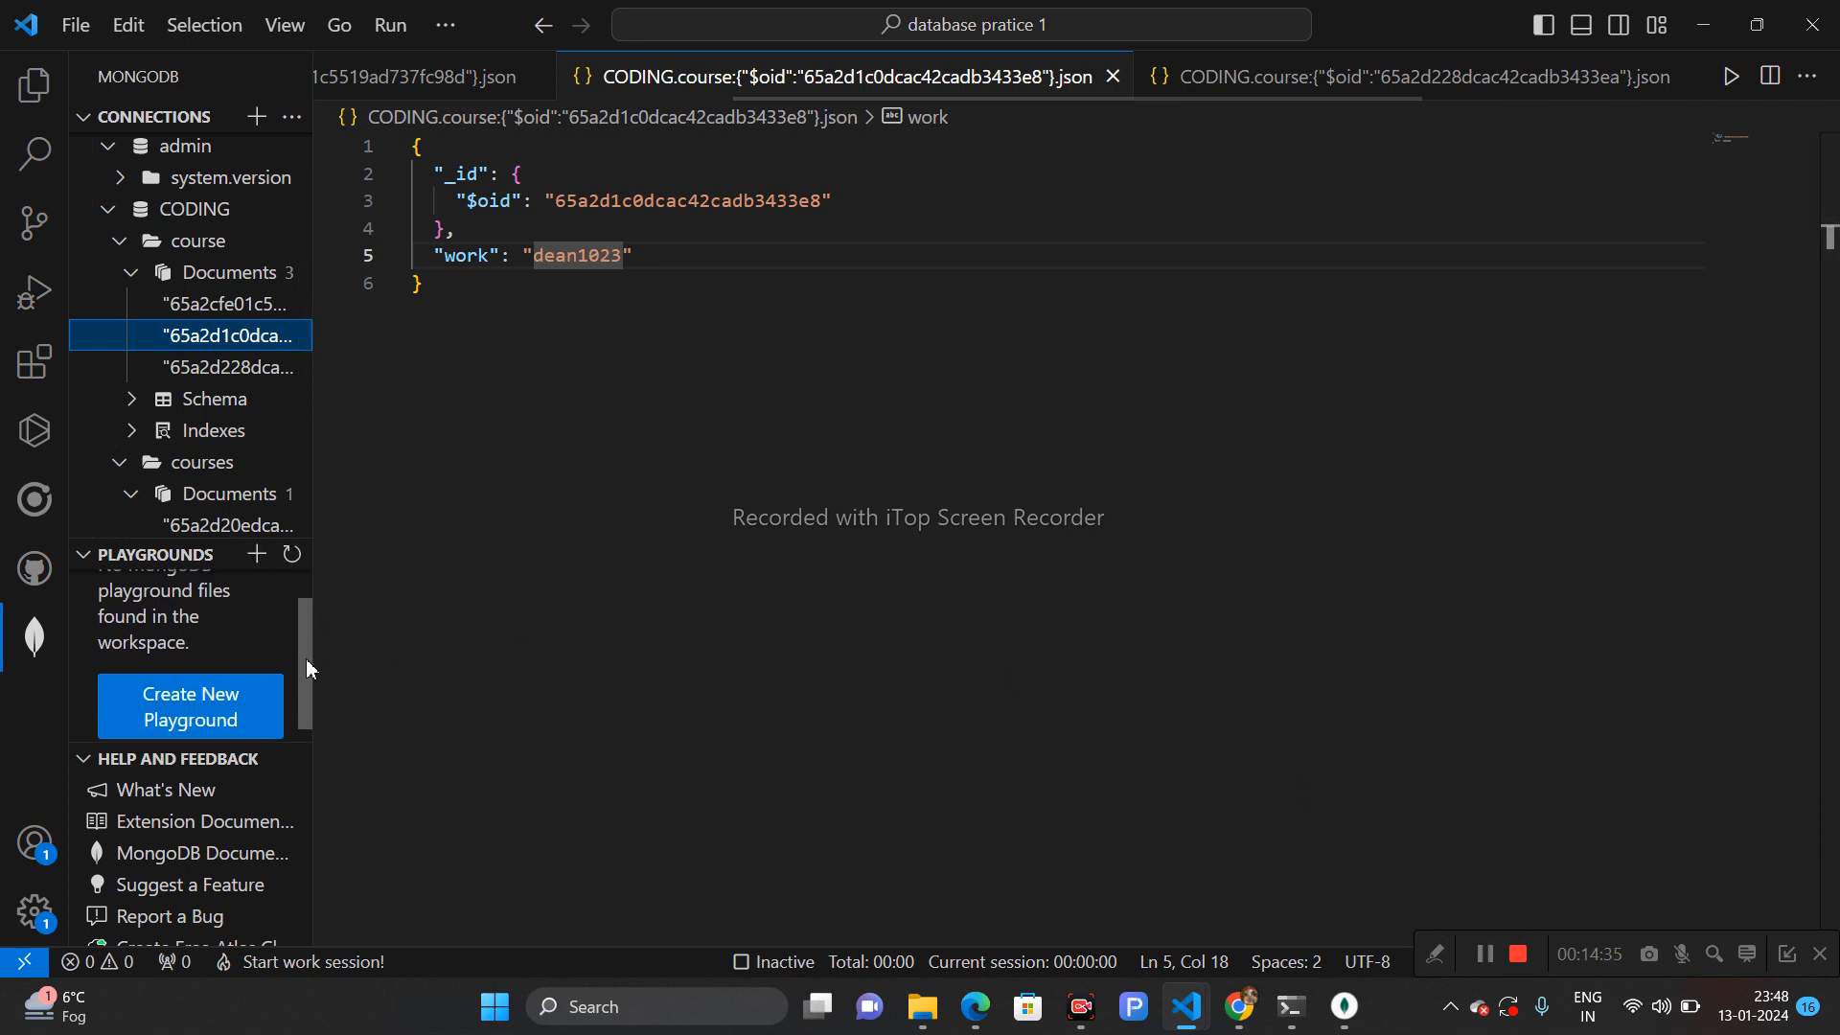
# - Try to run the open document and switch between the open document tabs
pyautogui.click(1732, 77)
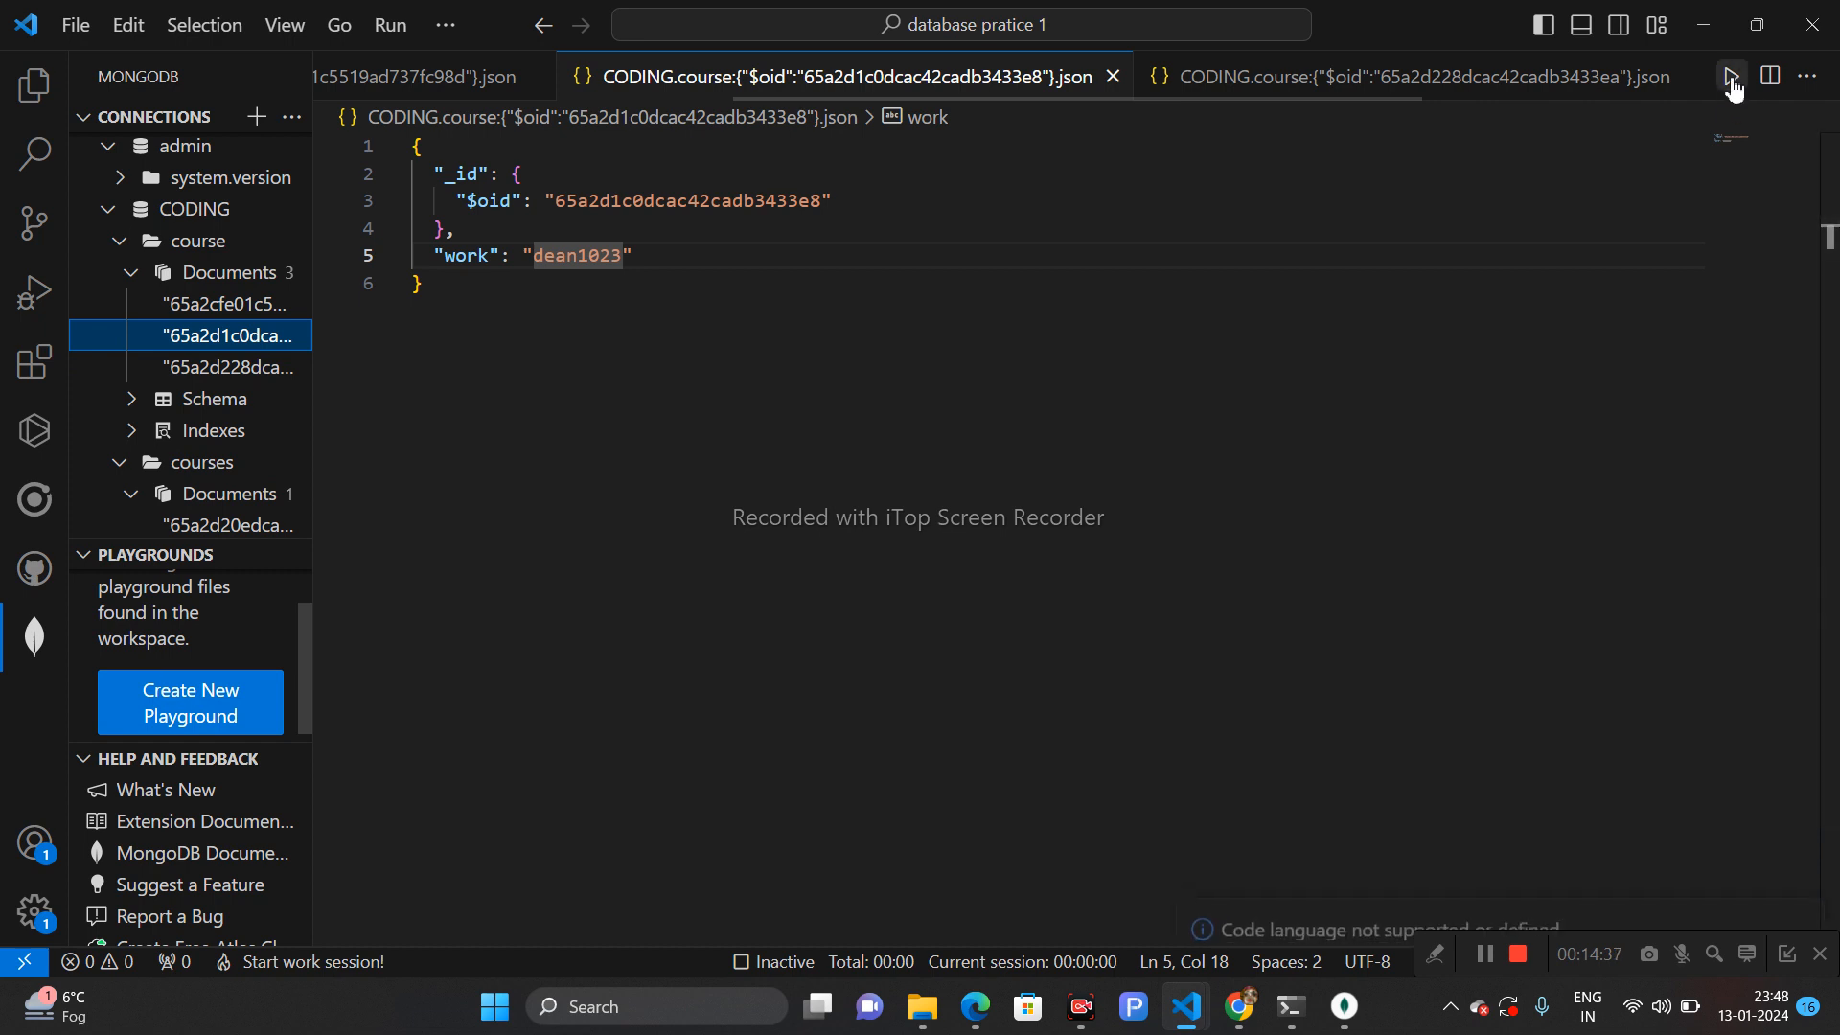
pyautogui.click(1353, 82)
pyautogui.click(930, 86)
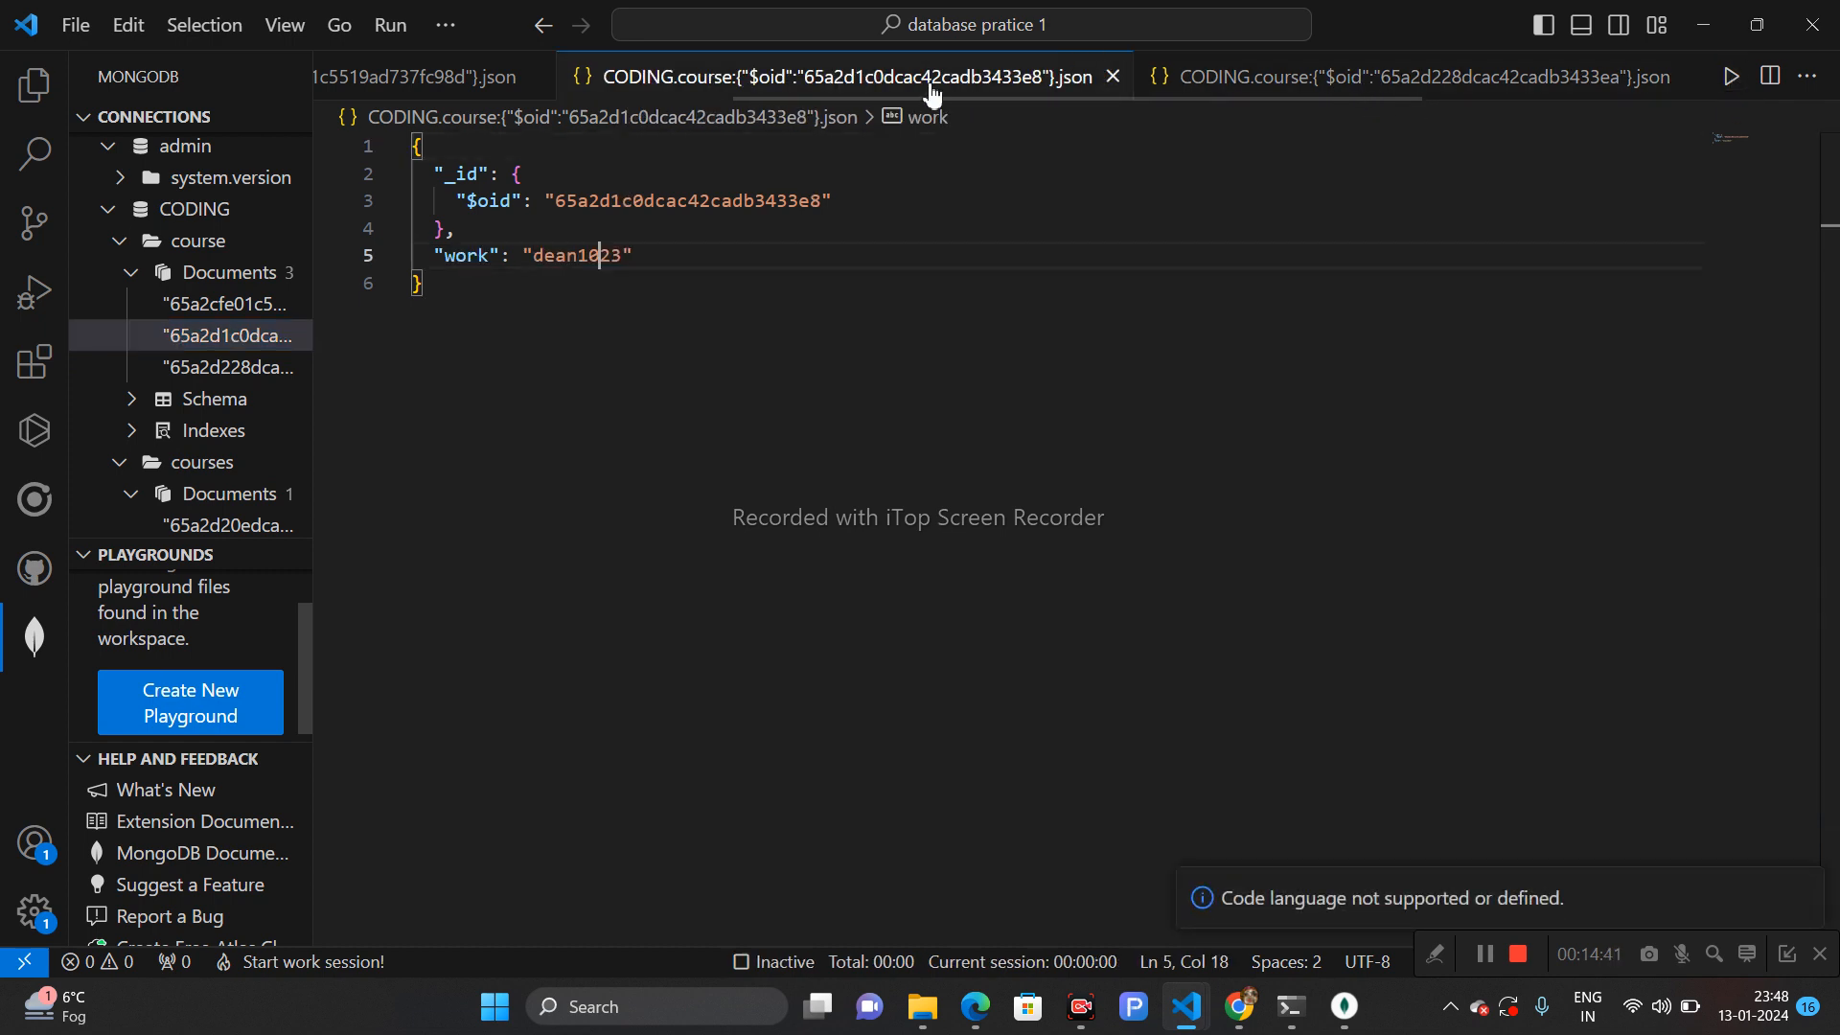
pyautogui.click(1388, 88)
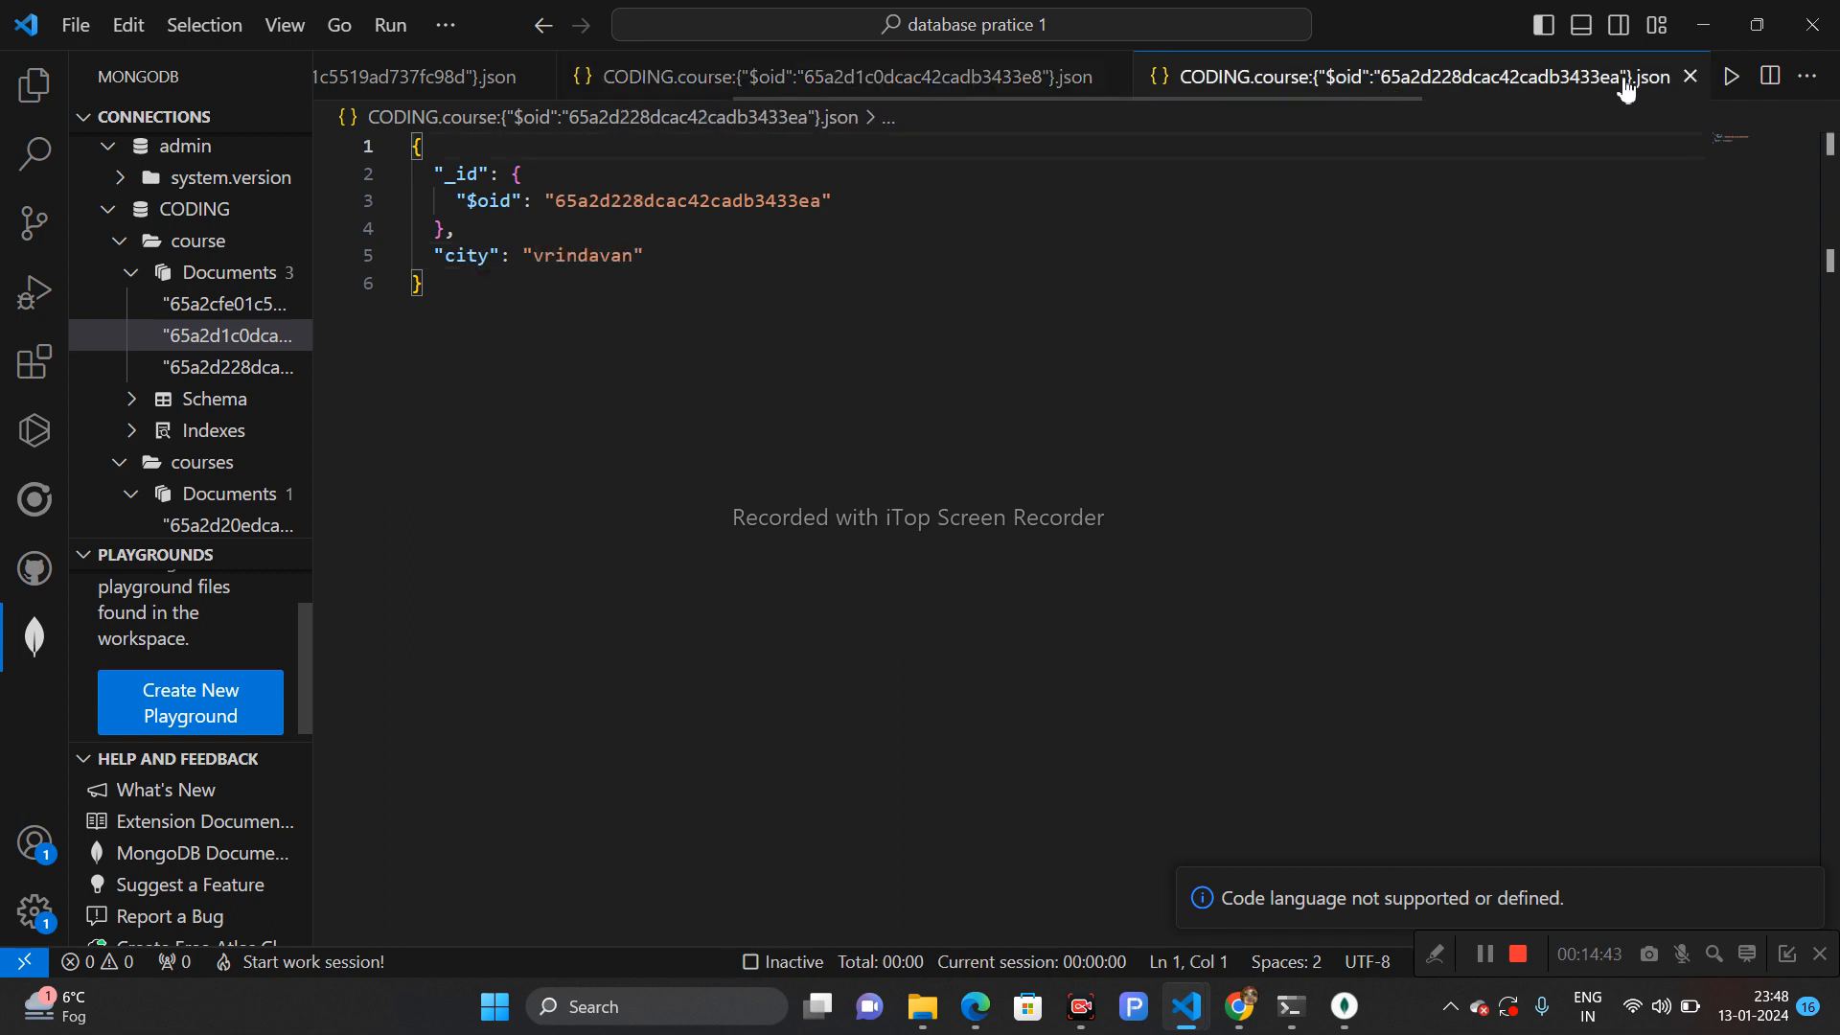
# - Close all open document tabs, the MongoDB overview tab and the extension page
pyautogui.click(1689, 79)
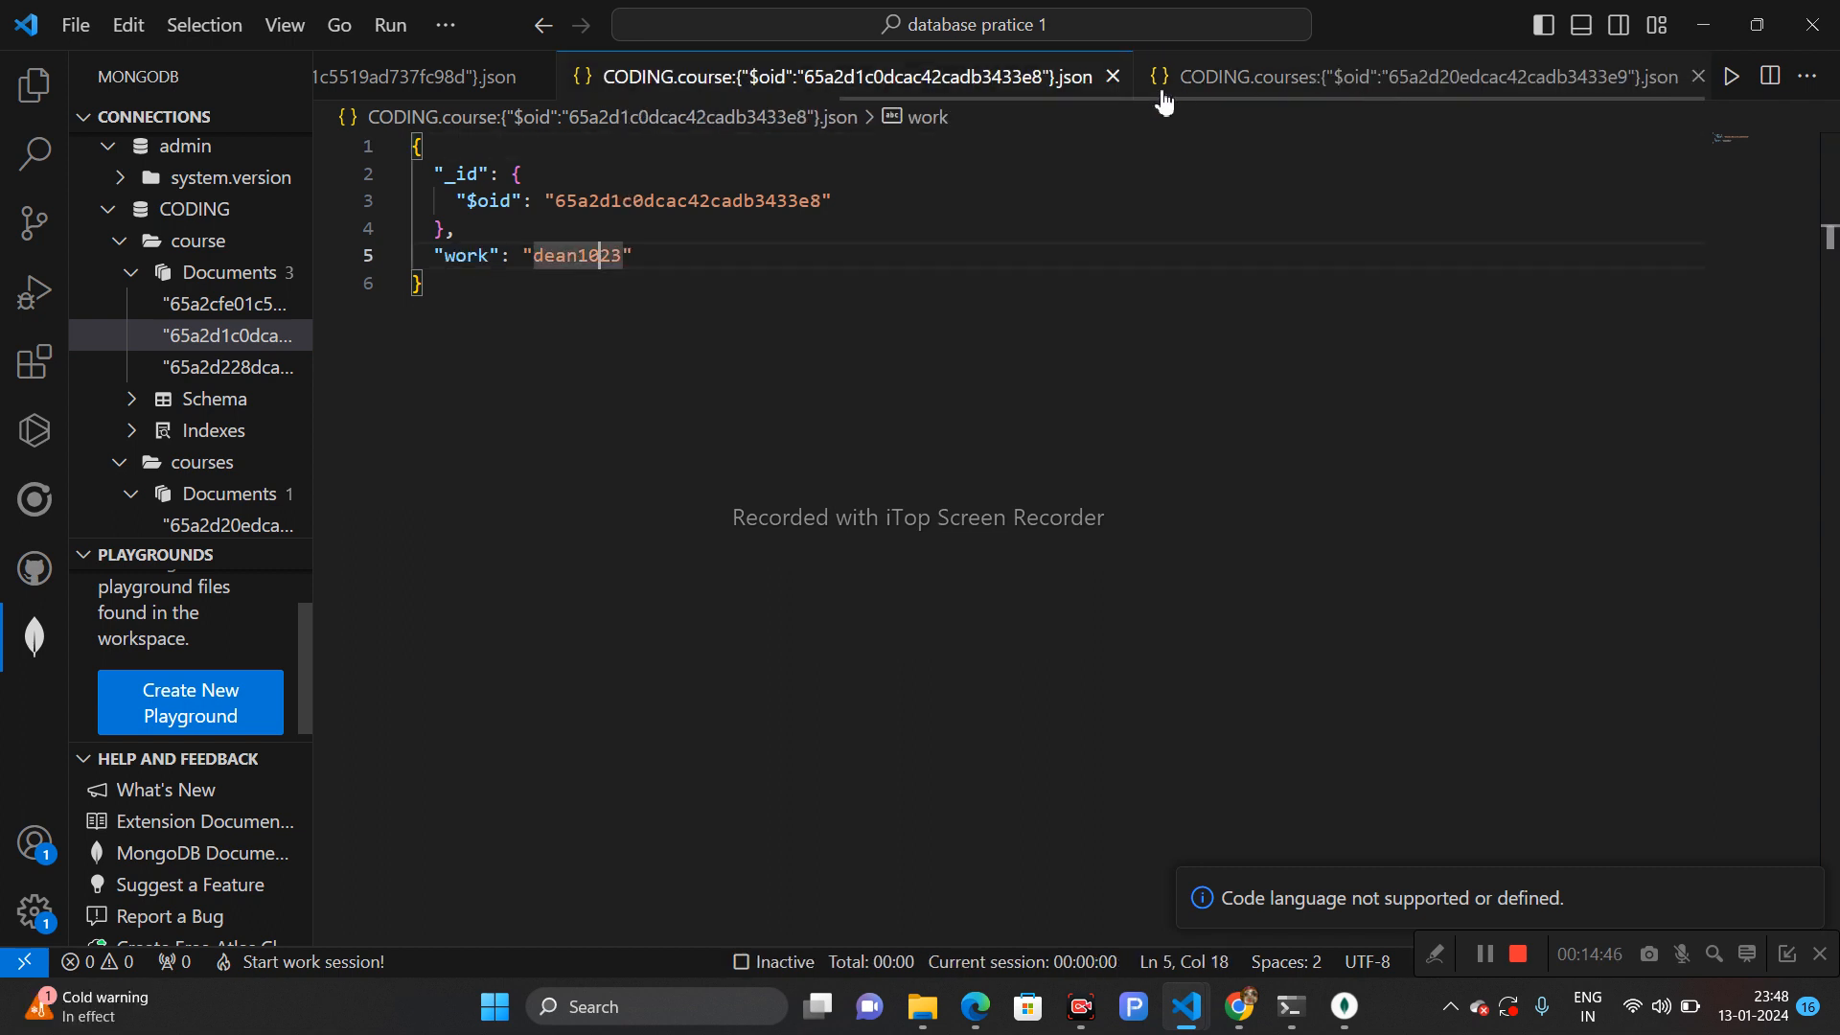
pyautogui.click(1113, 76)
pyautogui.click(1107, 79)
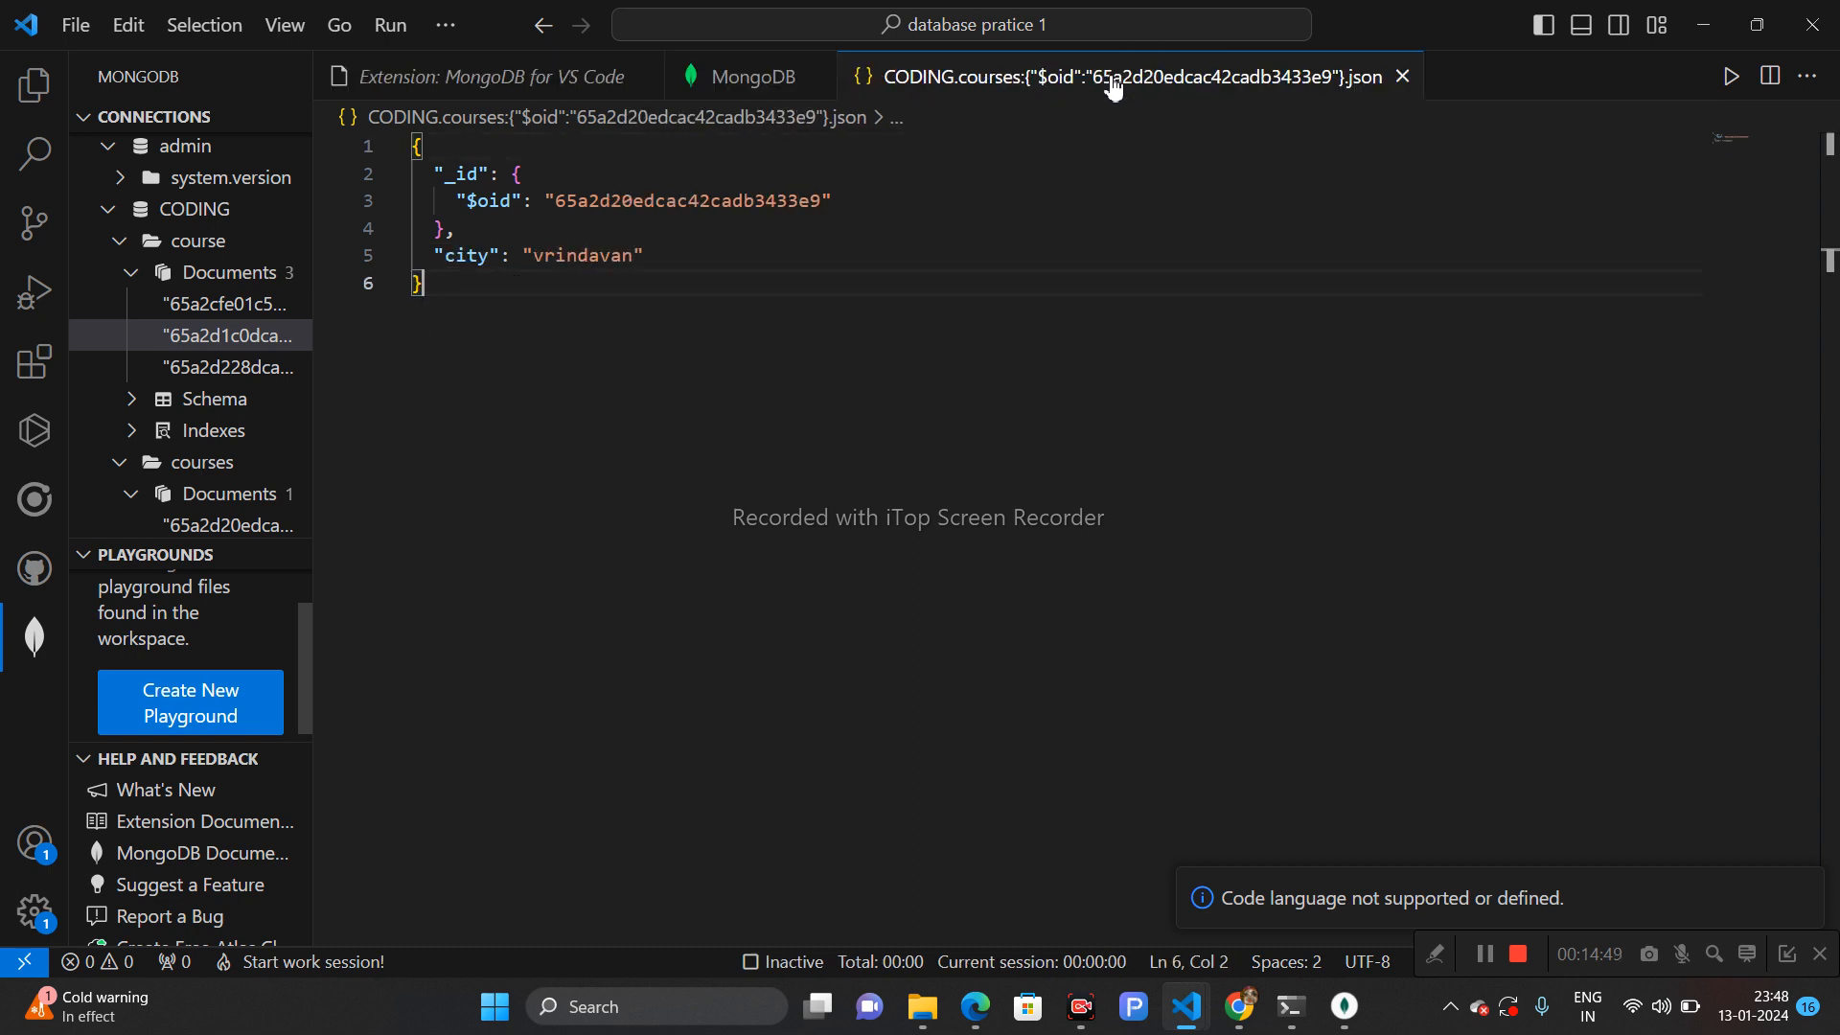
pyautogui.click(1402, 77)
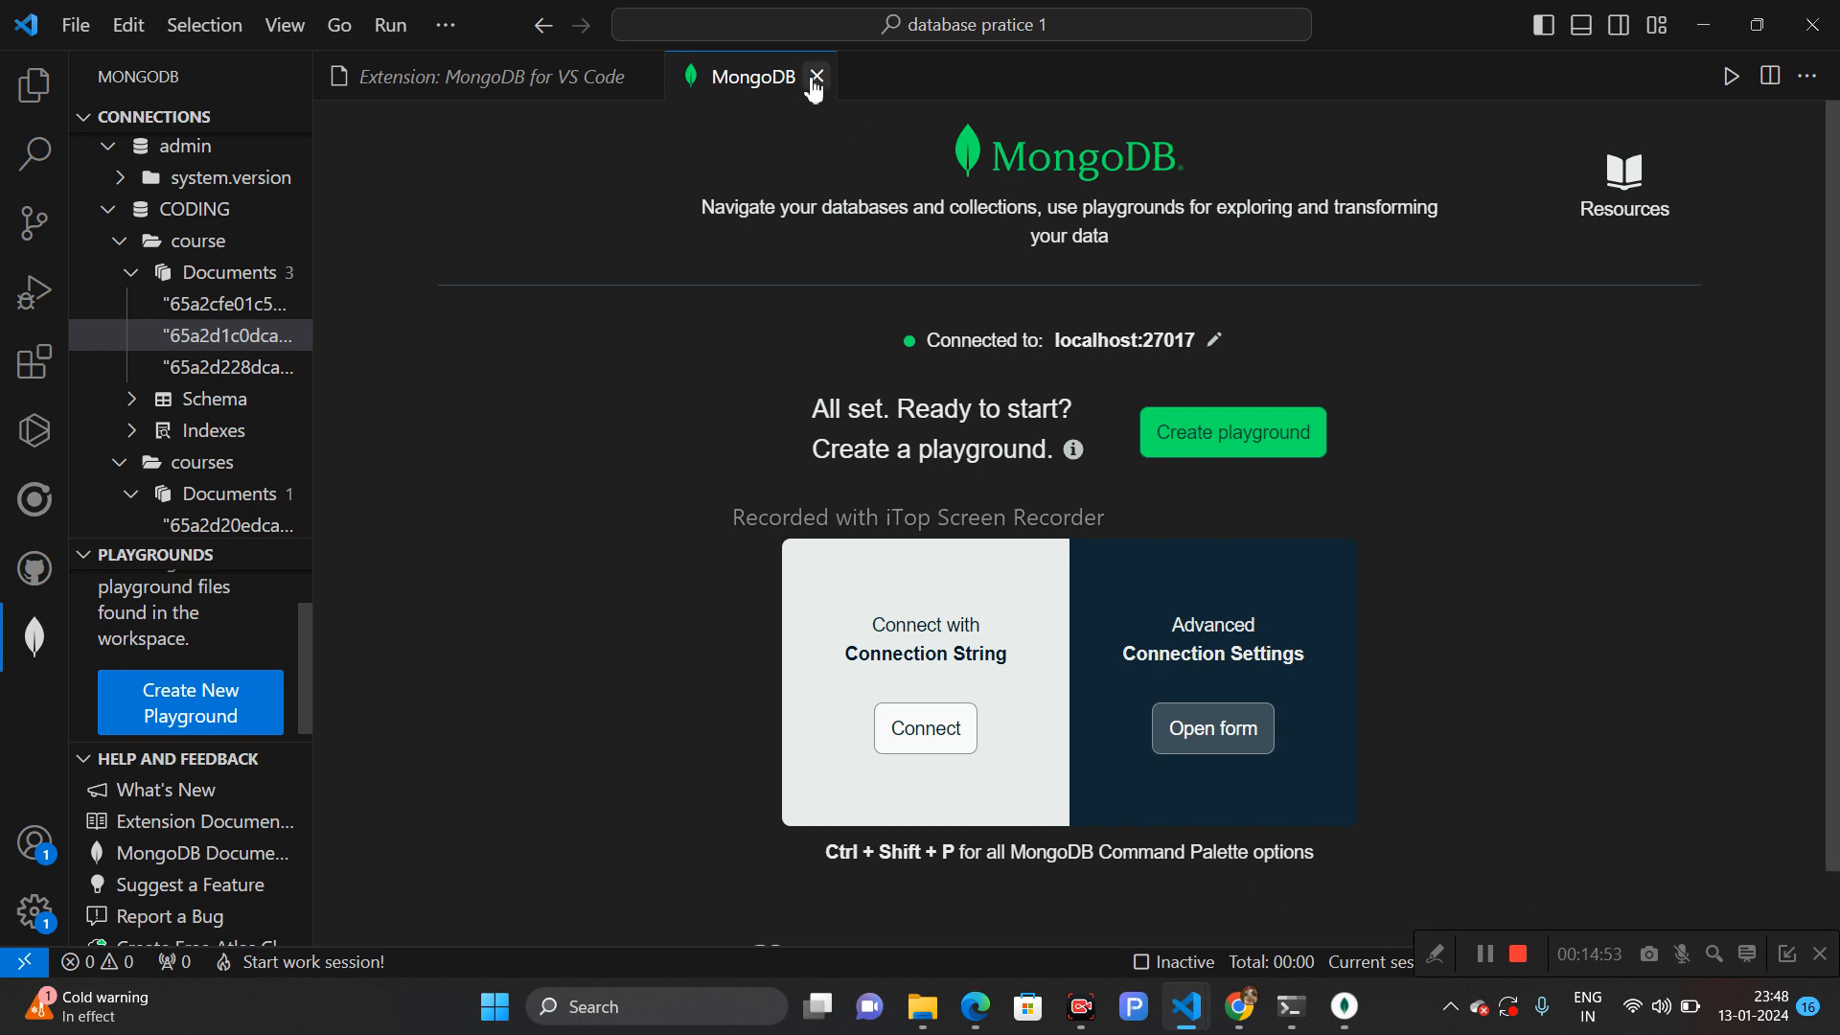
pyautogui.click(818, 77)
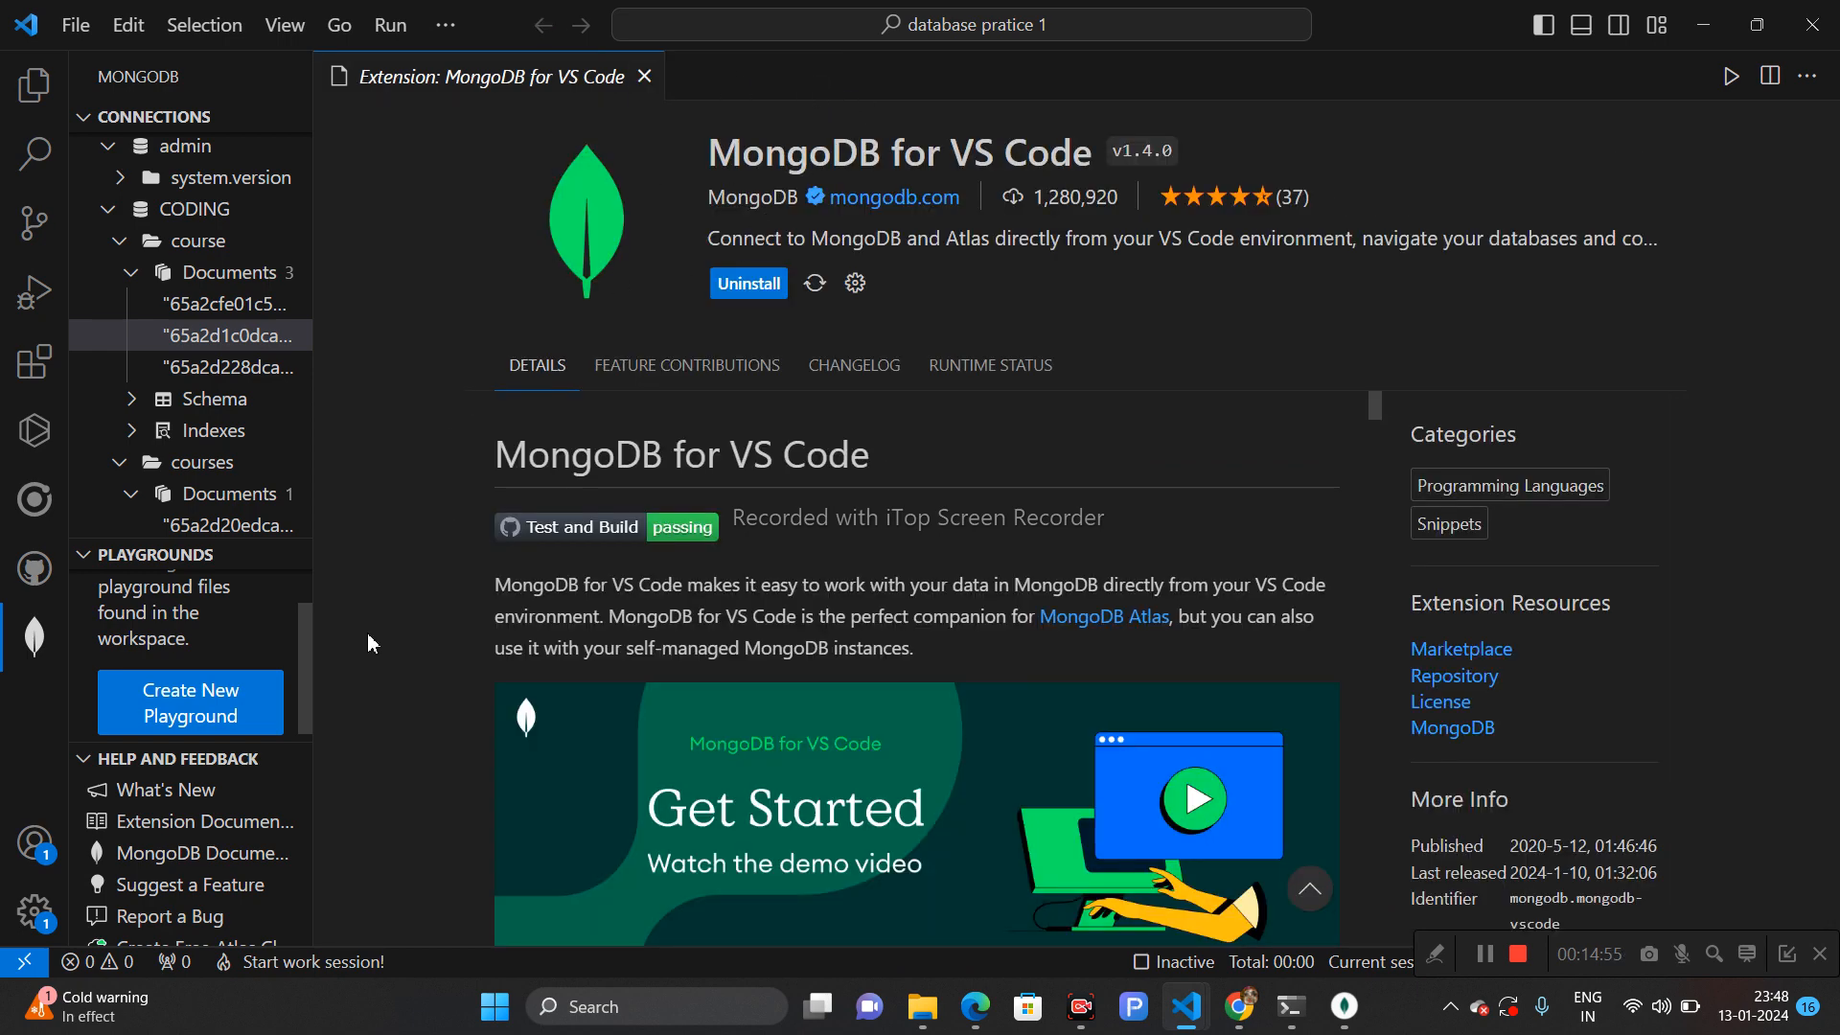
# - Create a new MongoDB playground and scroll through its template code
pyautogui.click(188, 728)
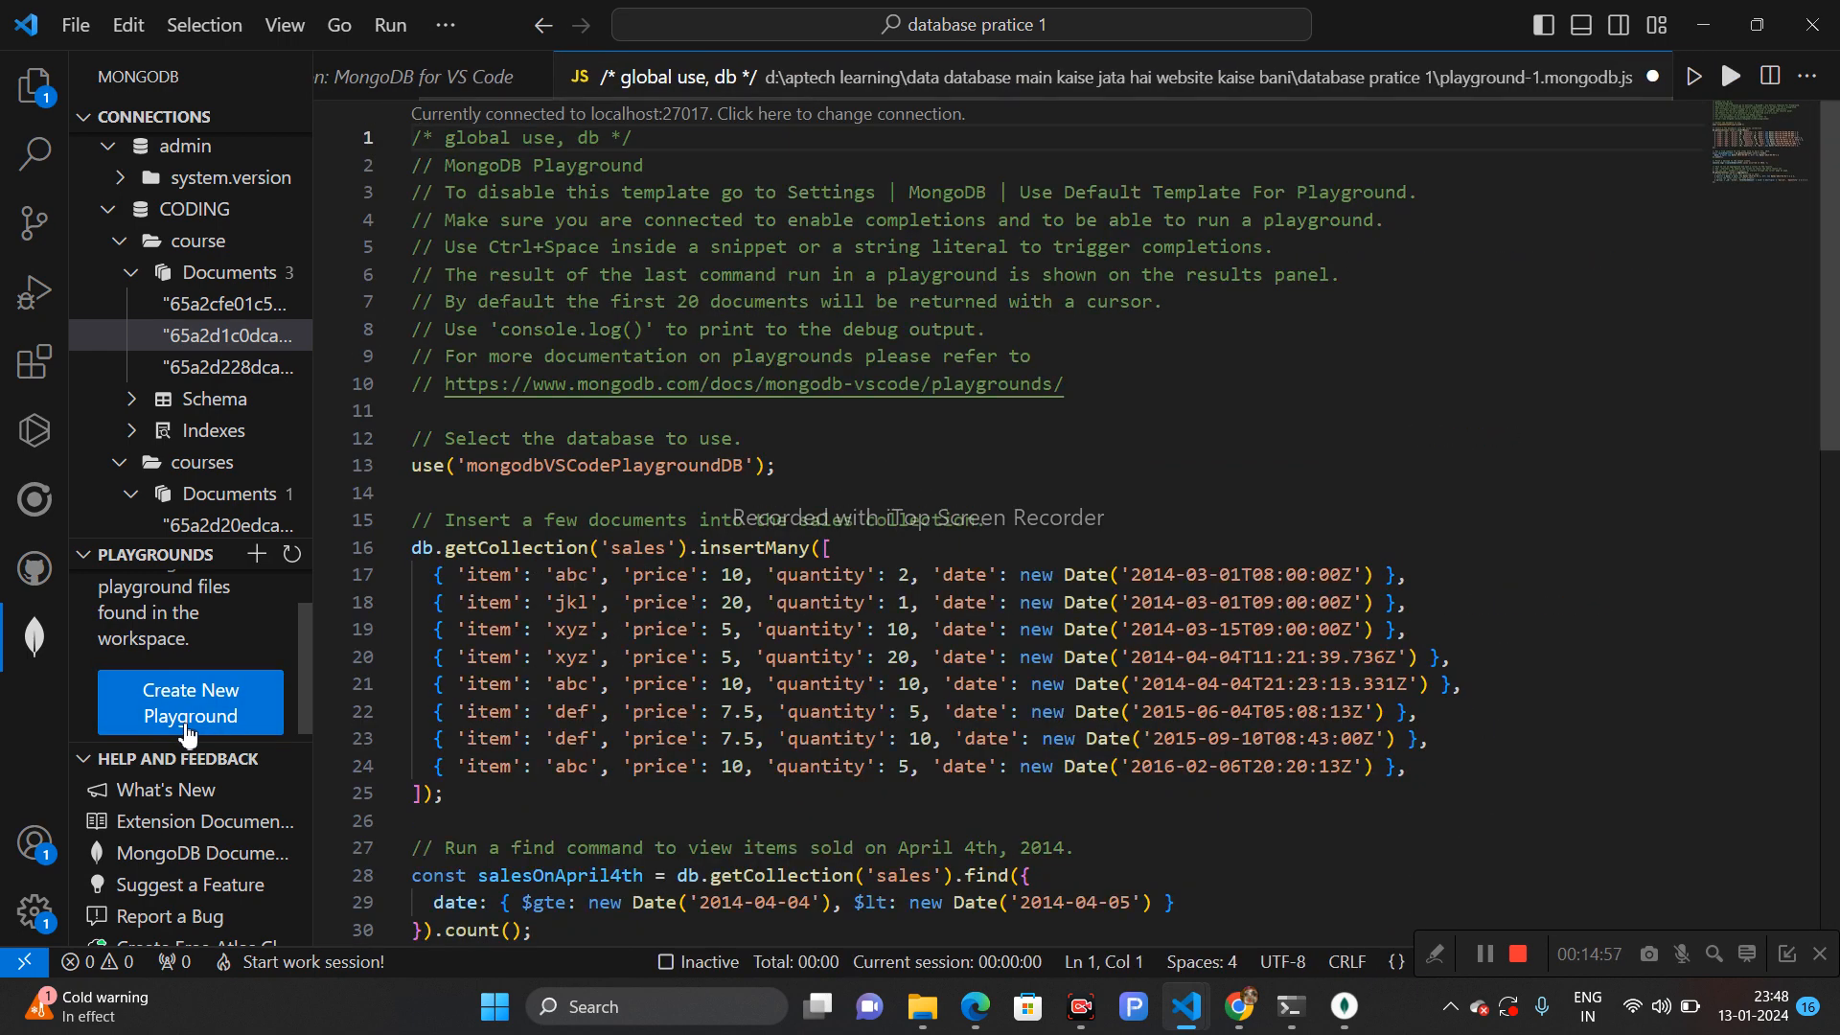
pyautogui.click(1733, 76)
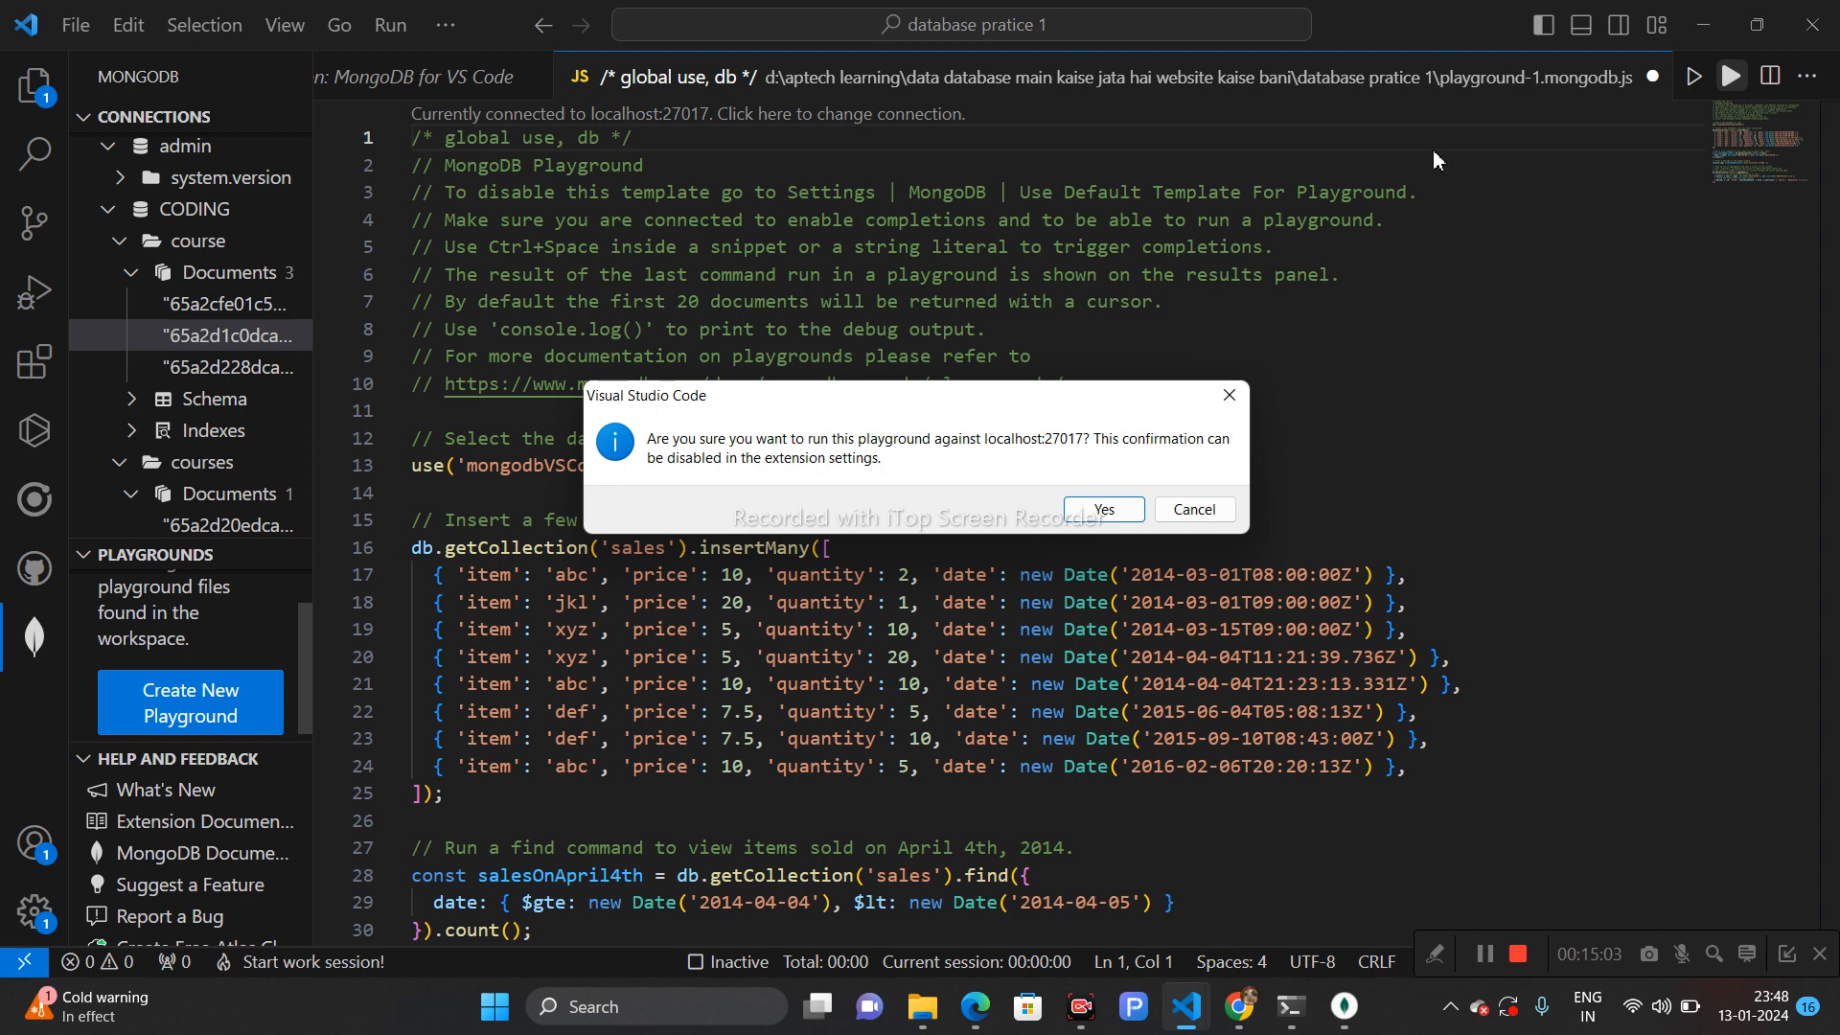
pyautogui.click(1231, 395)
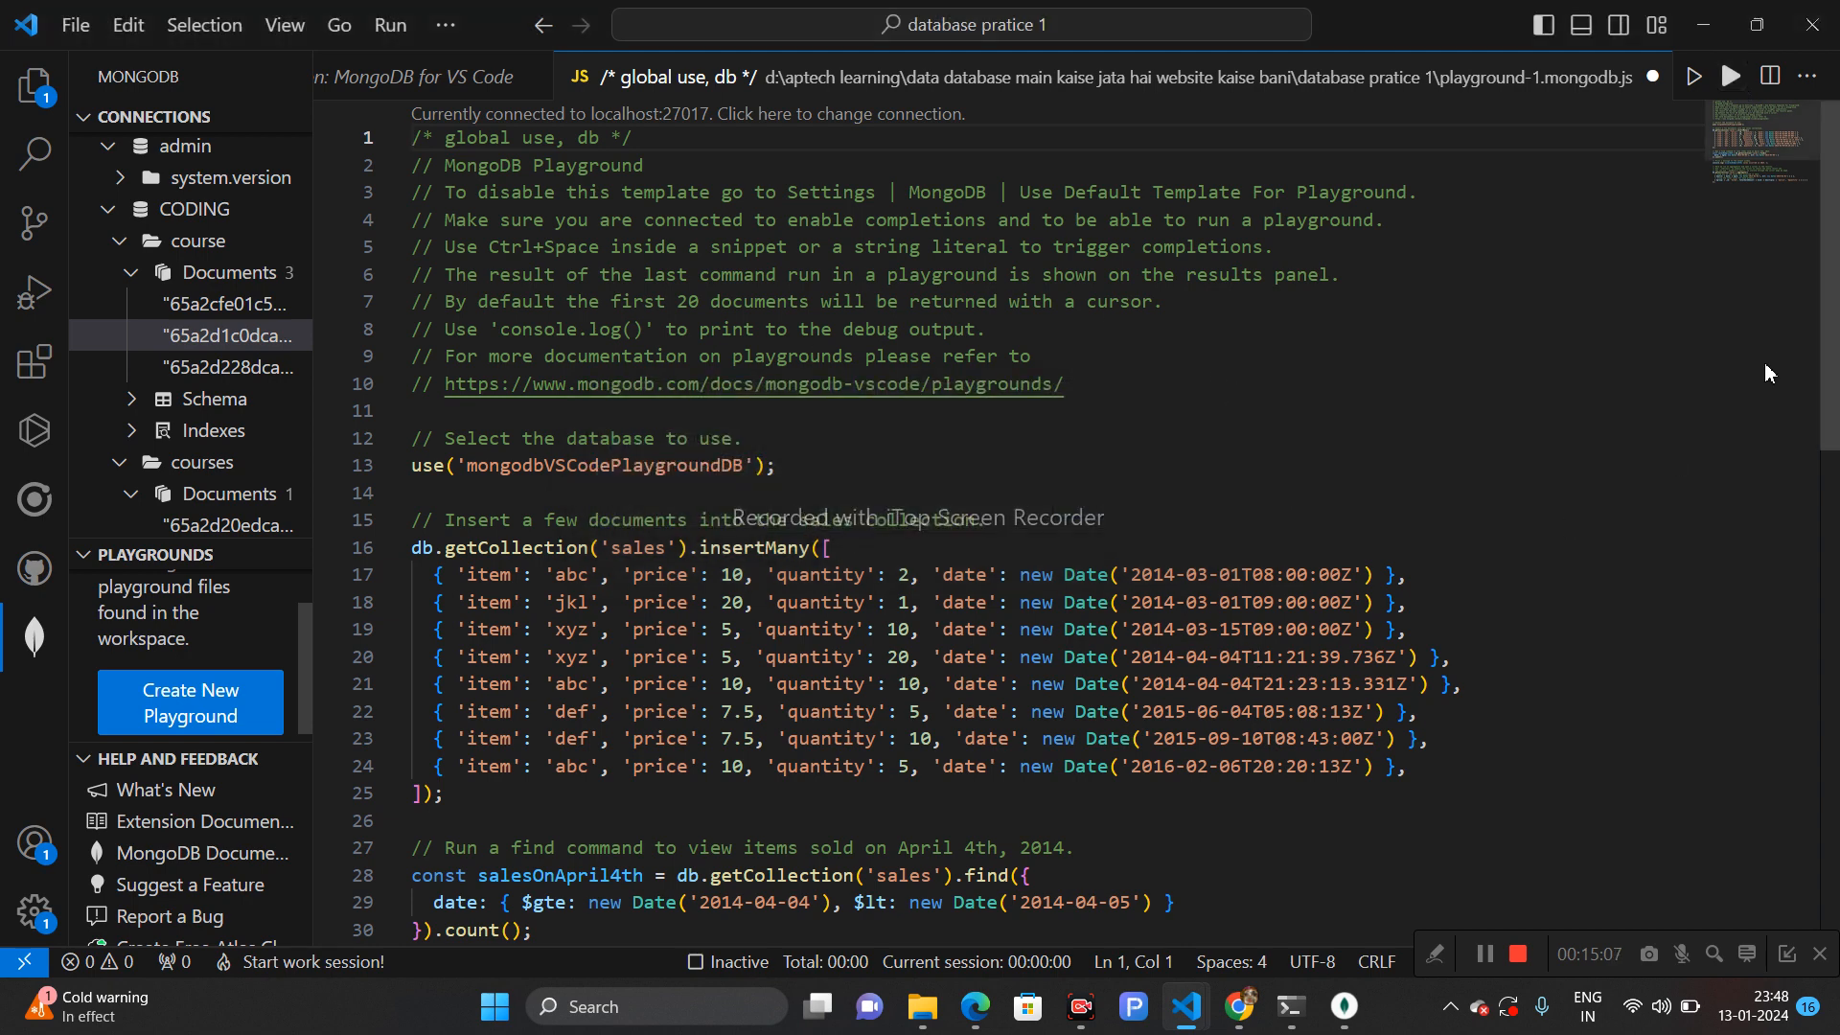
pyautogui.scroll(-2, 1835, 417)
pyautogui.scroll(-2, 1835, 422)
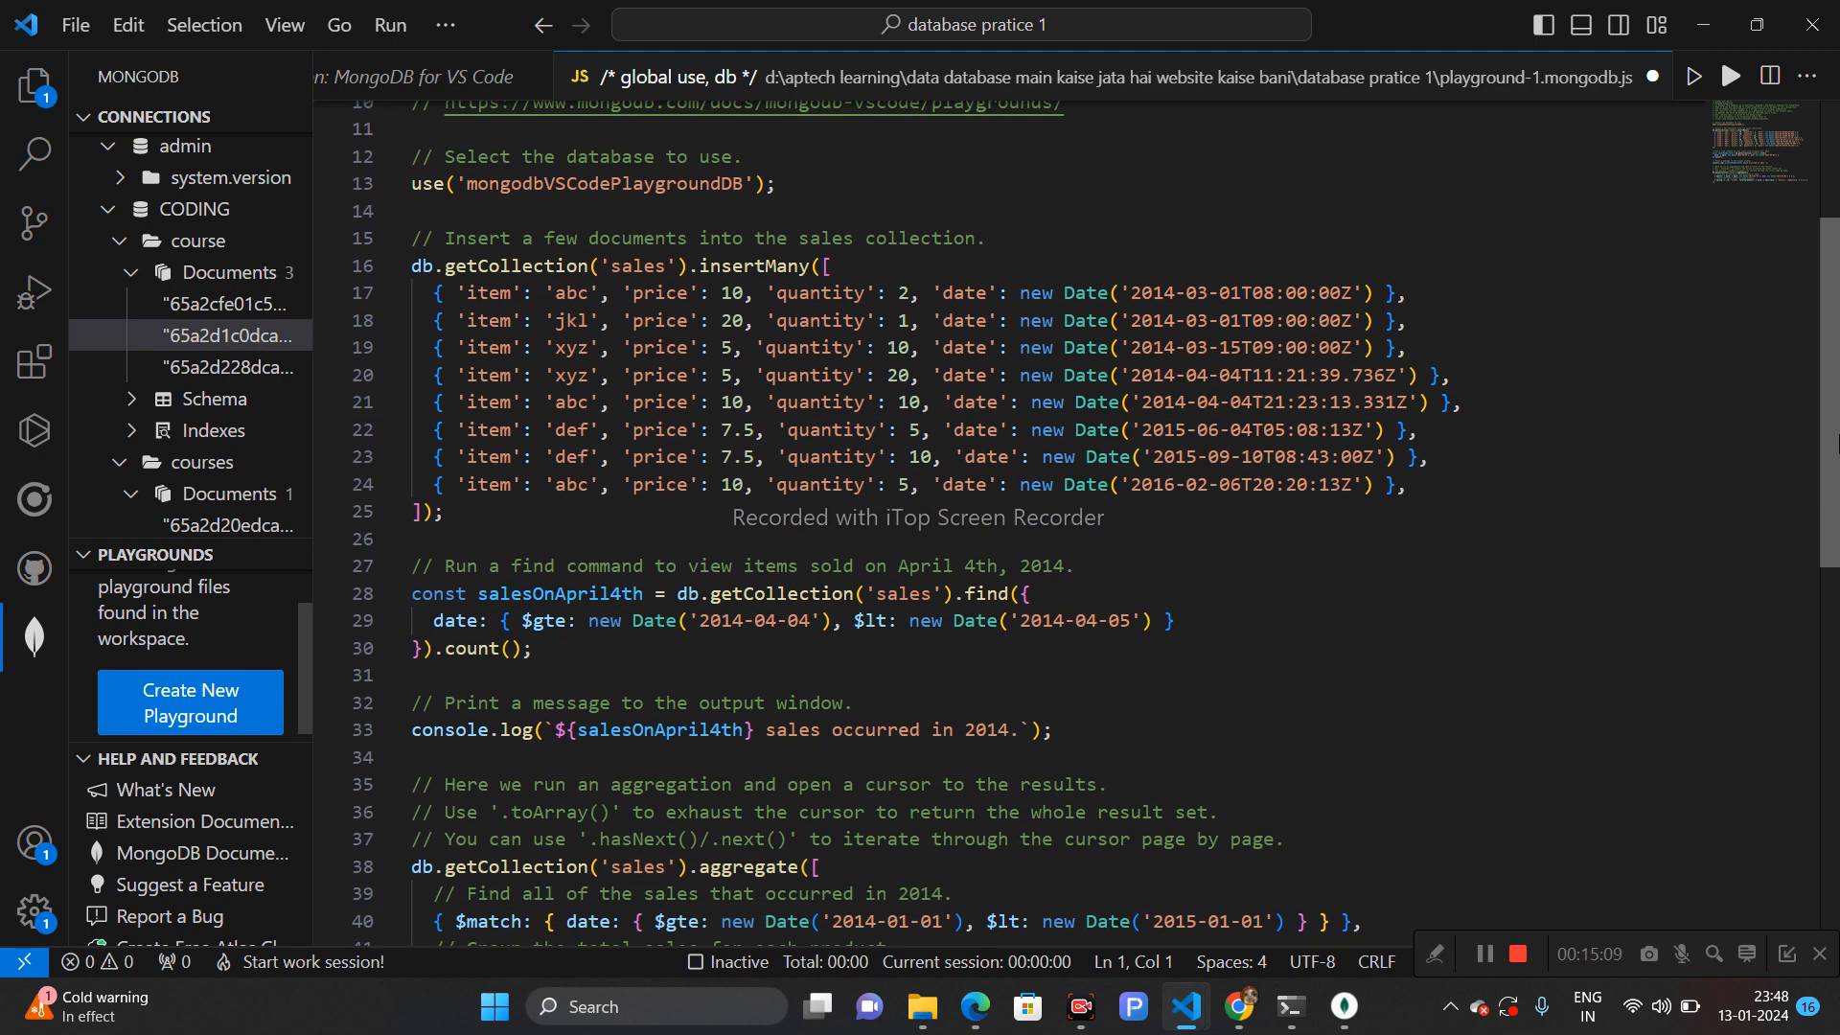
pyautogui.scroll(-1, 1834, 465)
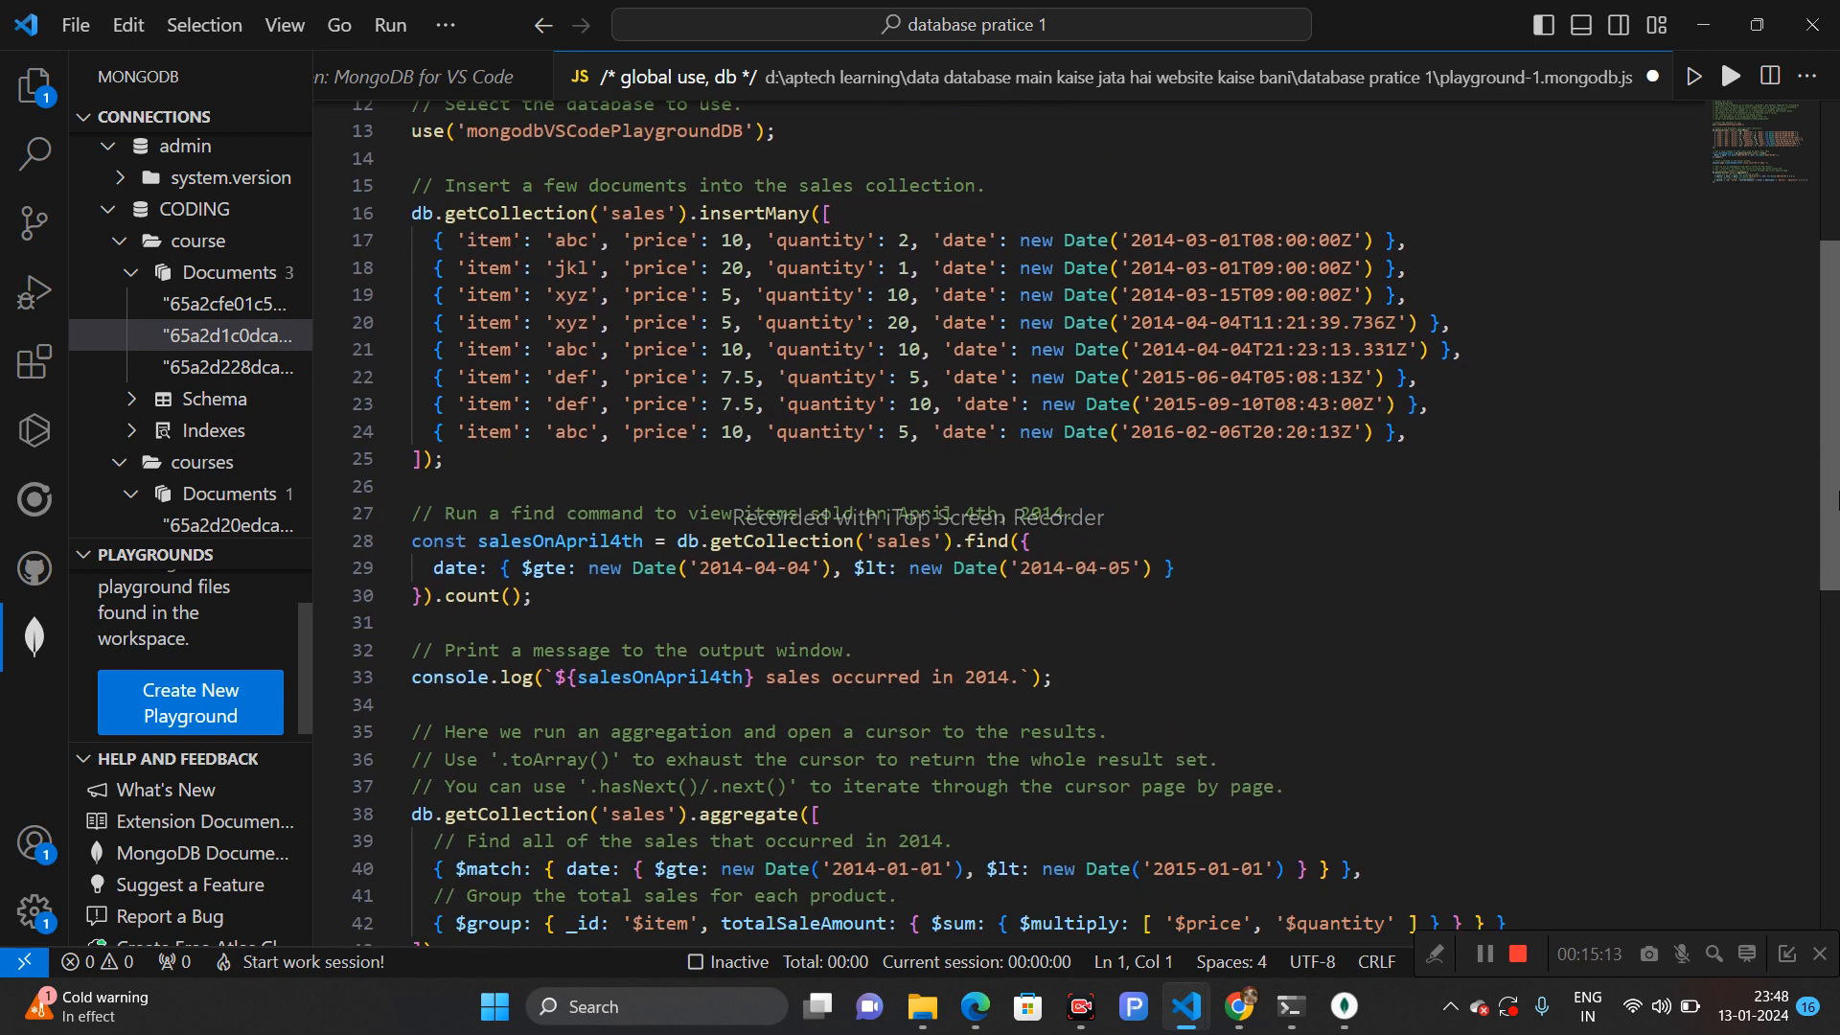
pyautogui.scroll(-6, 1835, 474)
pyautogui.scroll(10, 1831, 610)
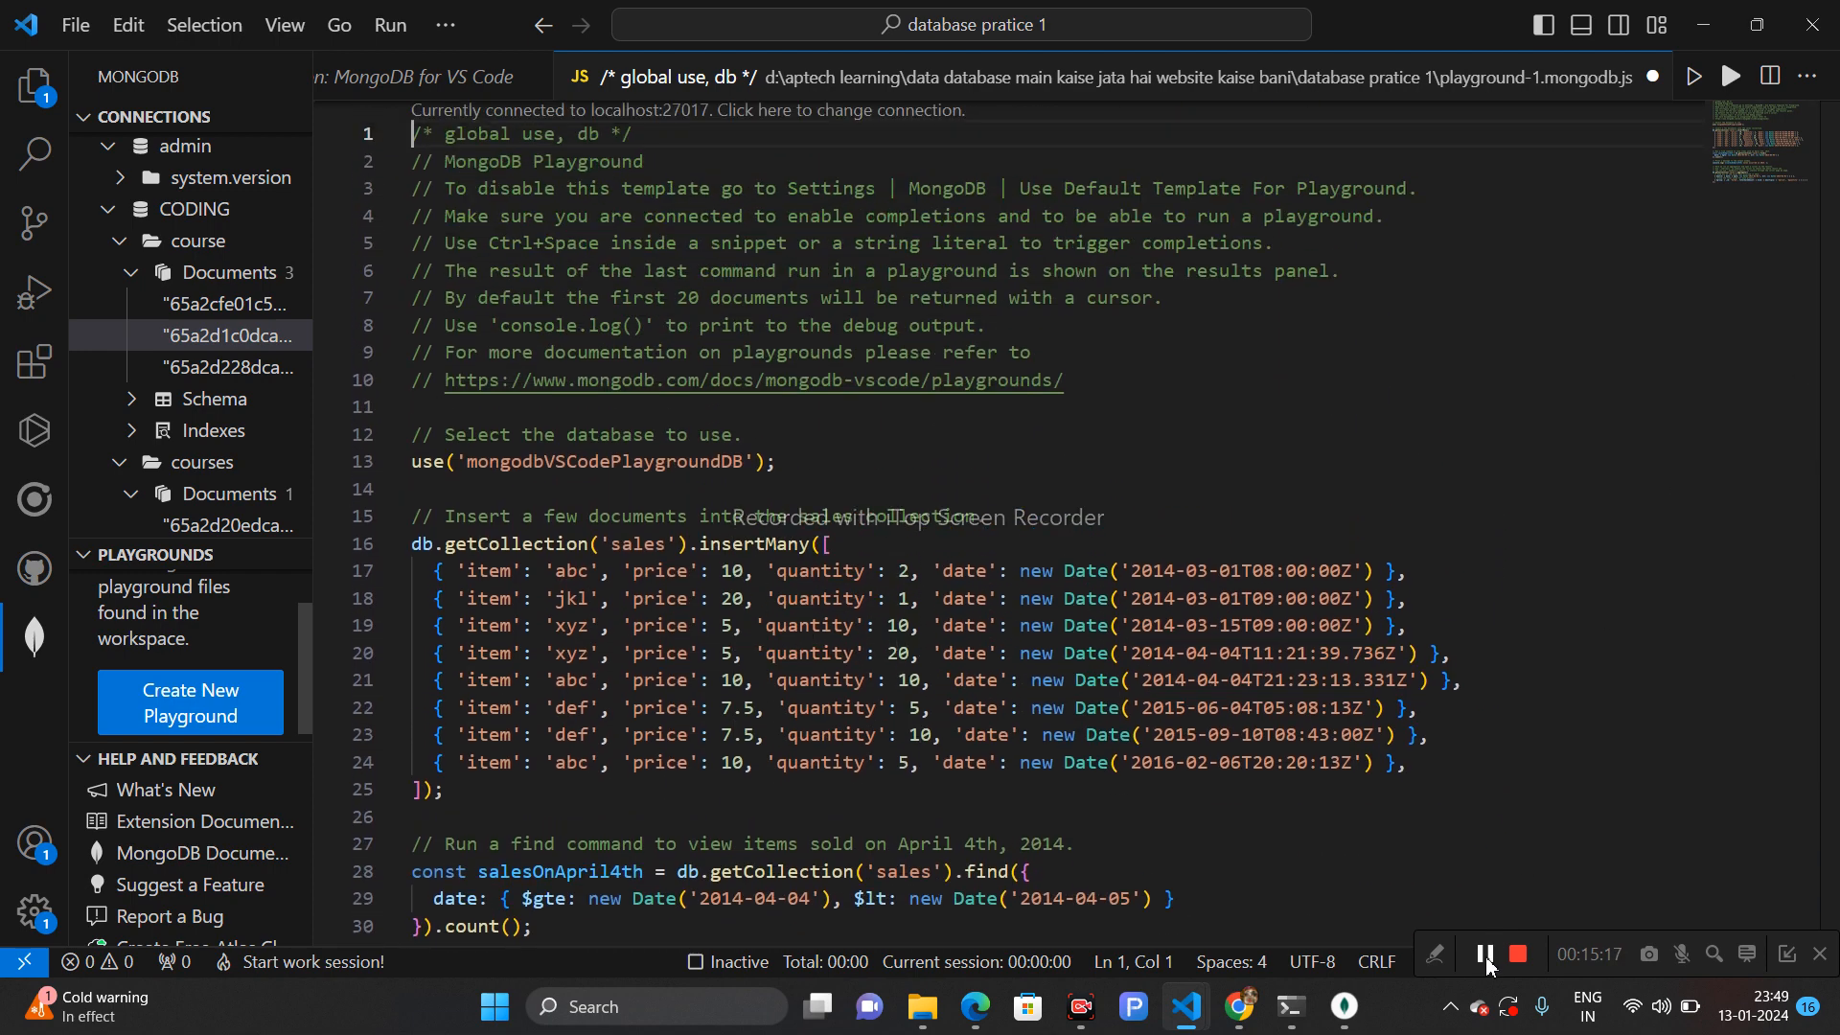
# - Run the playground against localhost:27017 and confirm the run
pyautogui.click(1730, 79)
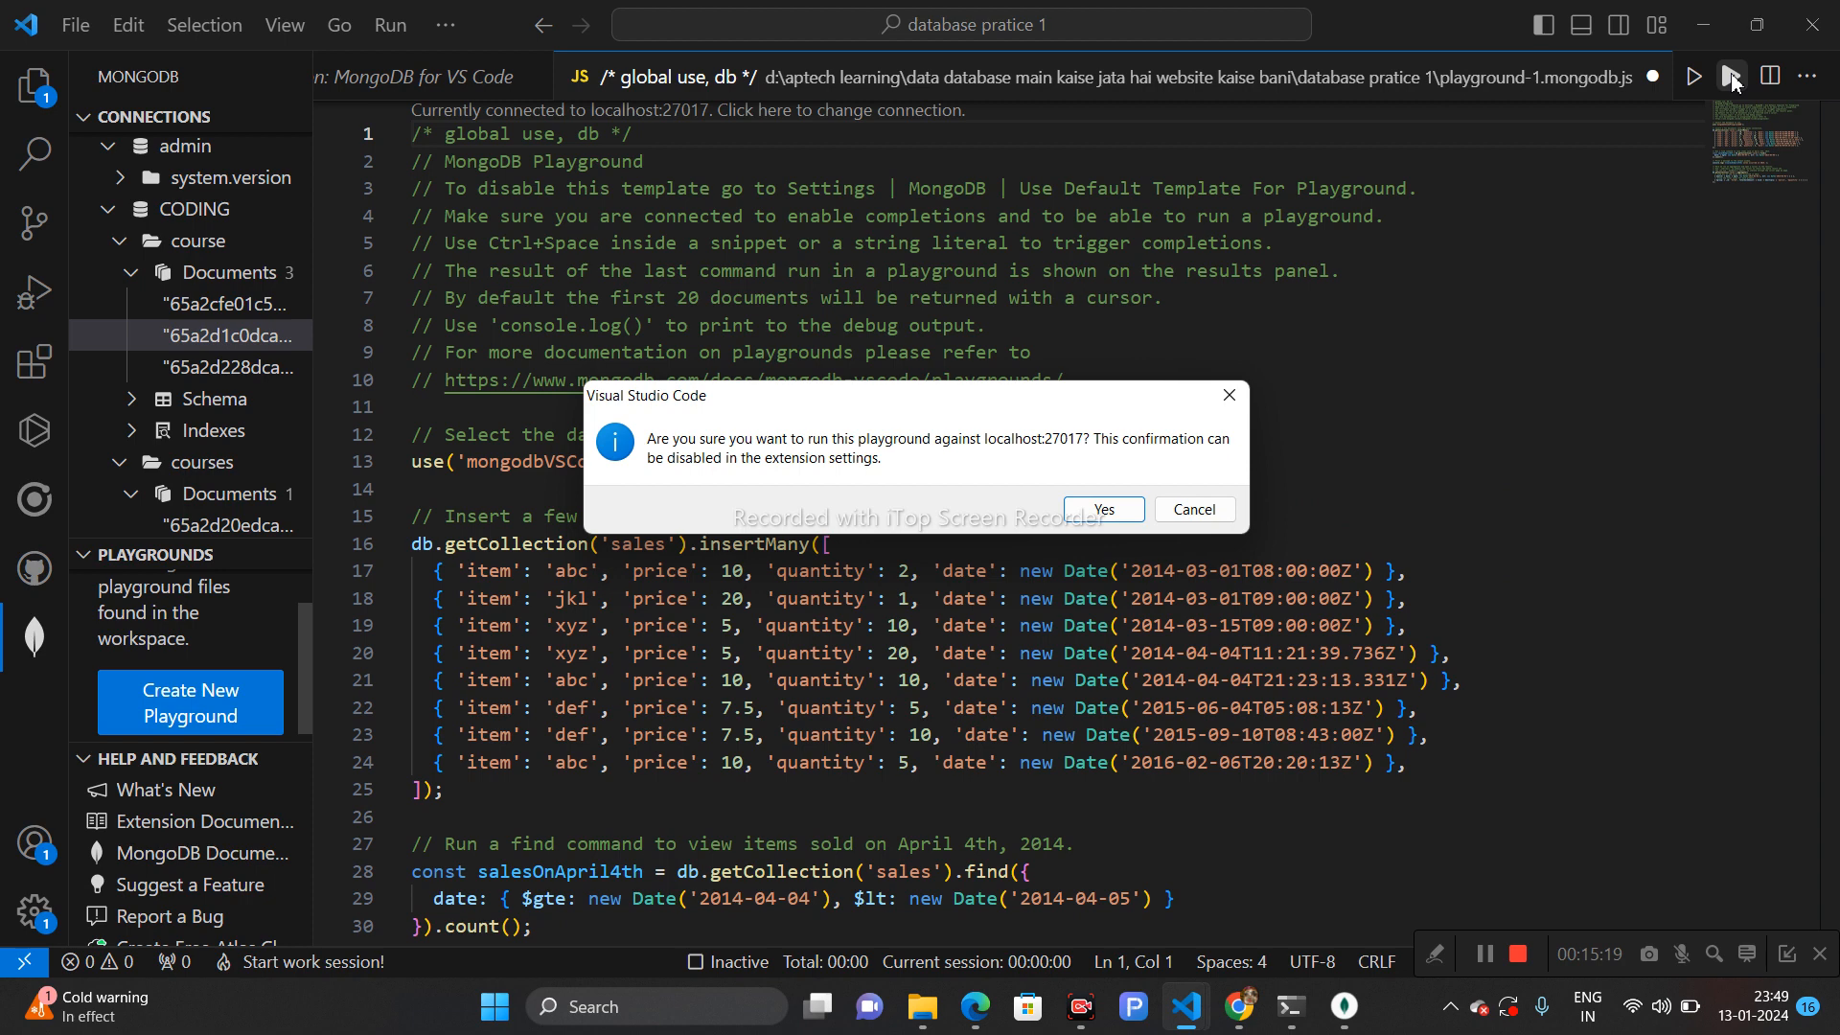
pyautogui.click(1102, 509)
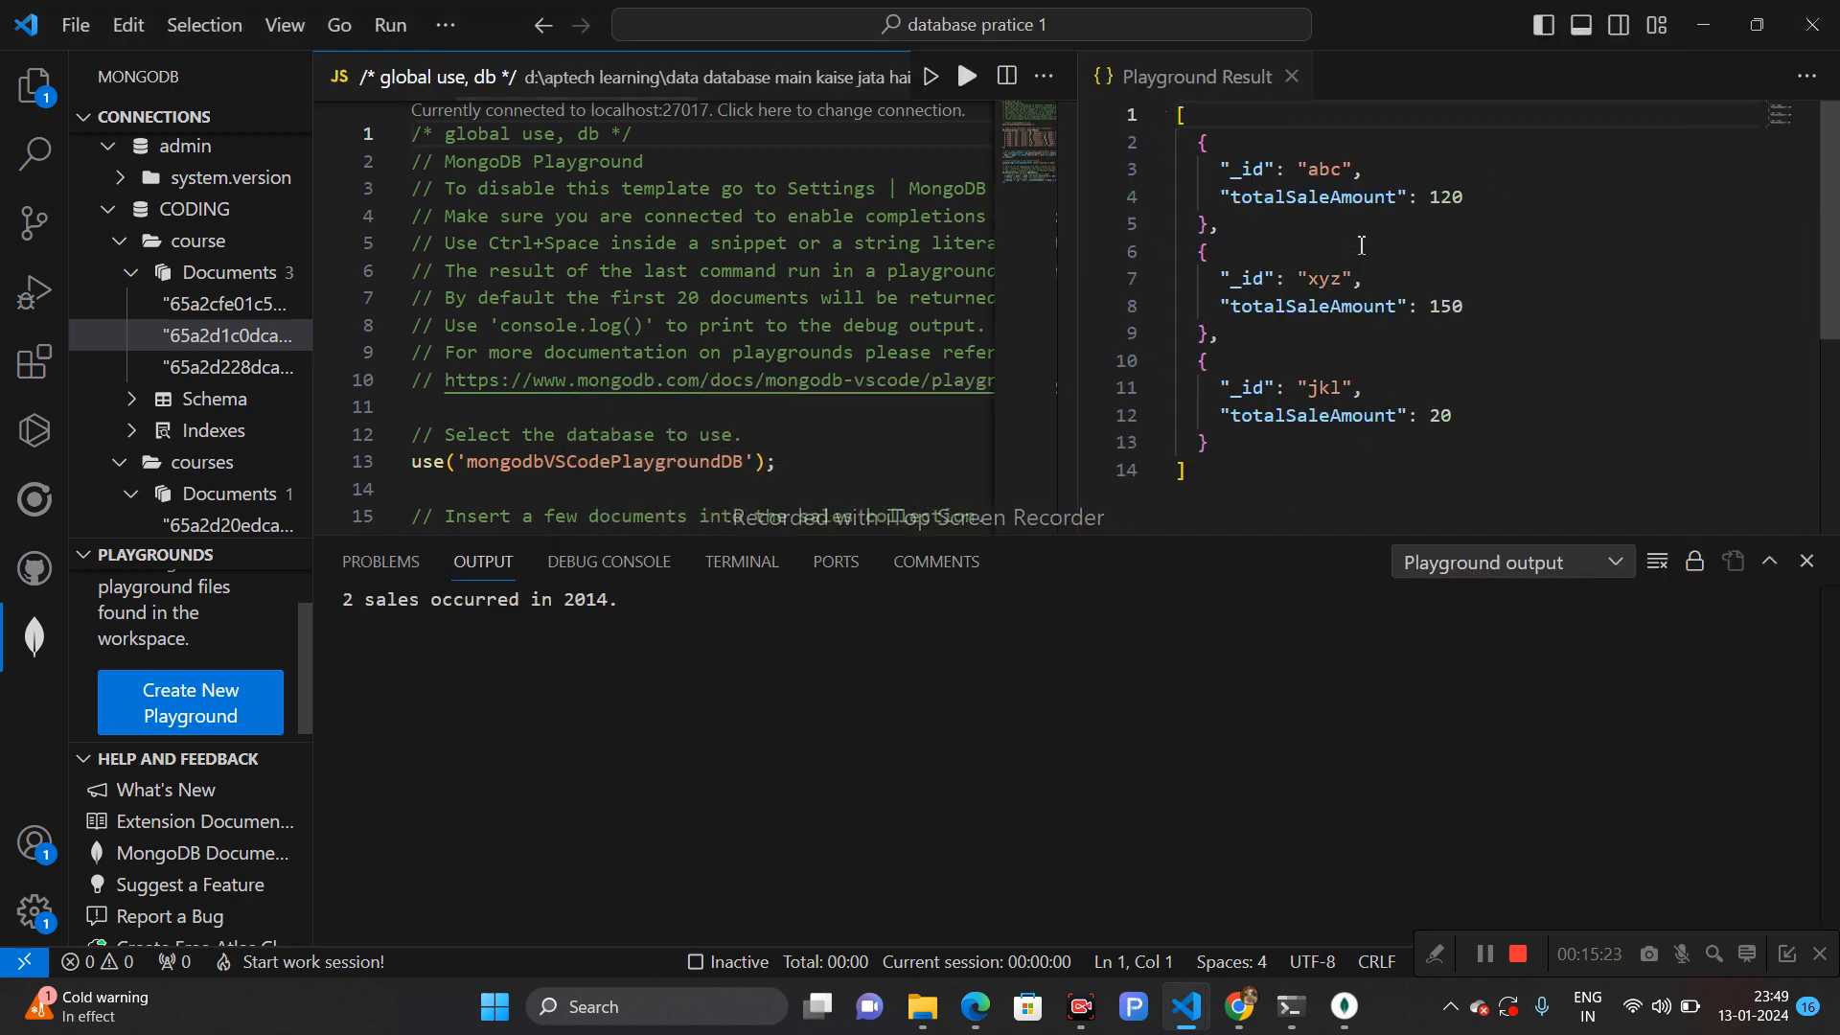
pyautogui.moveTo(1352, 201); pyautogui.dragTo(1210, 251)
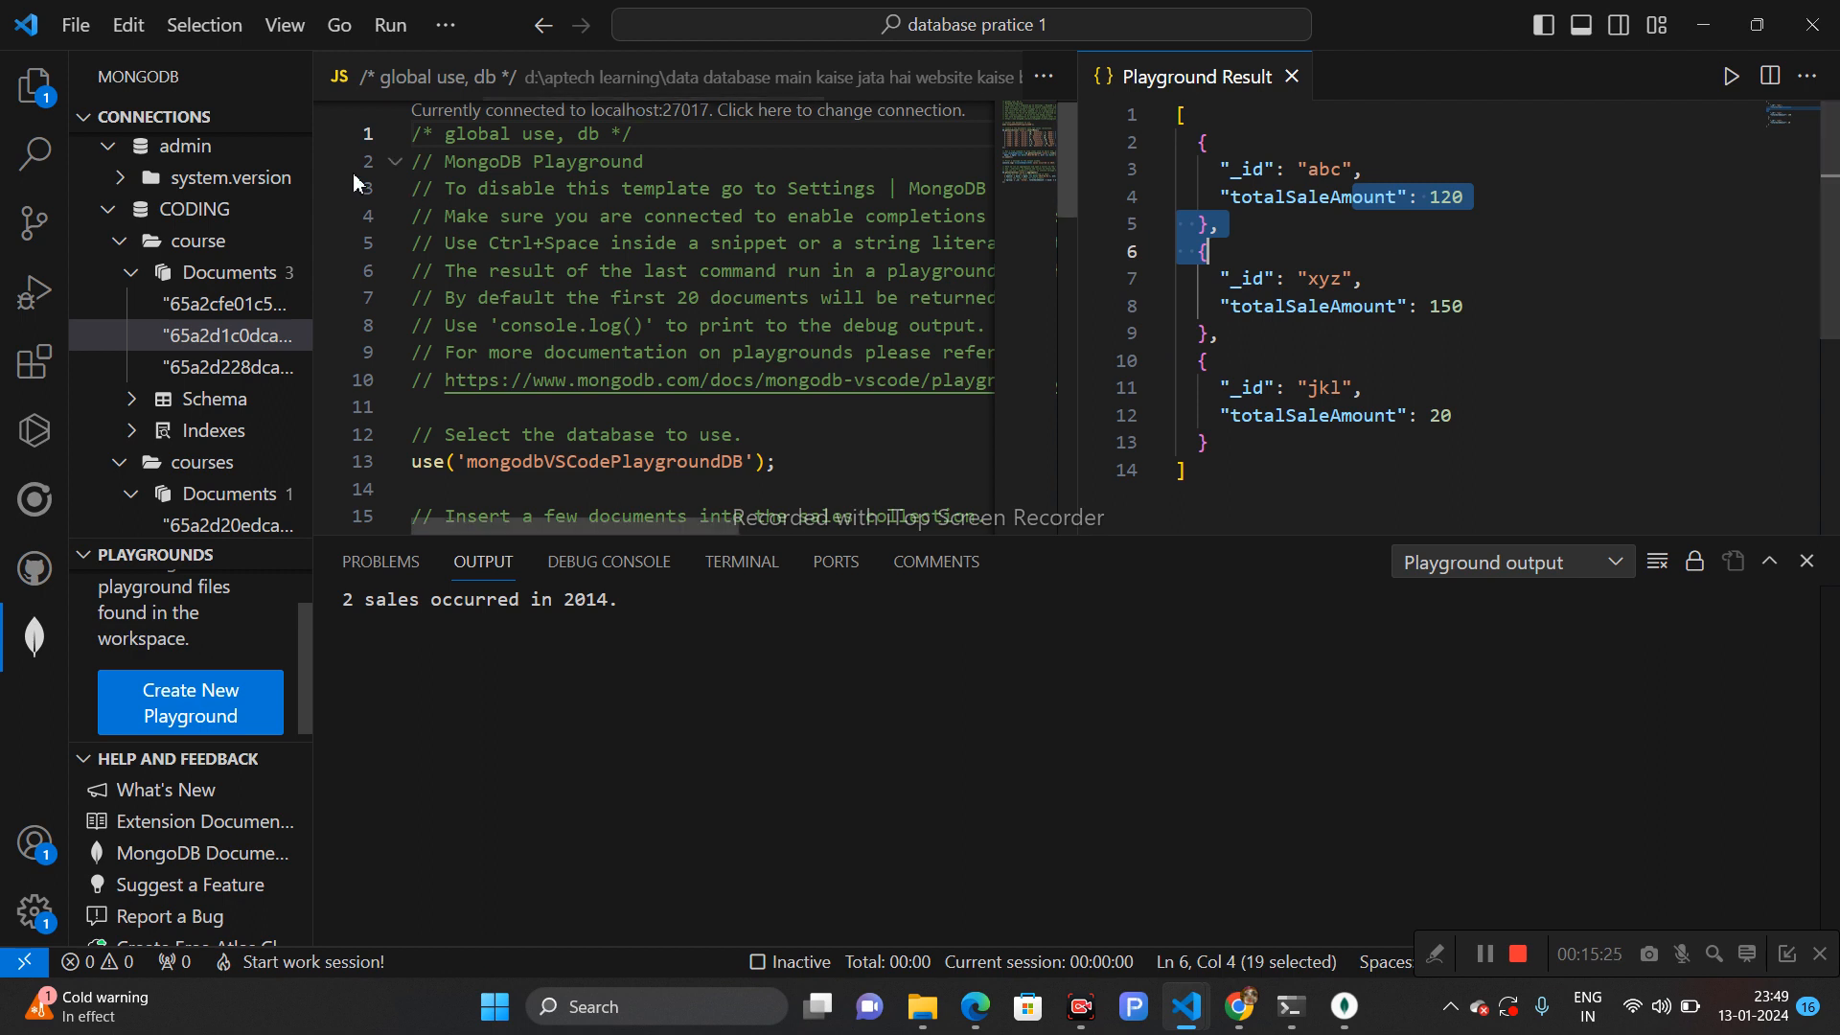
# - Refresh the CODING database in the connections tree
pyautogui.click(203, 243)
pyautogui.rightClick(198, 245)
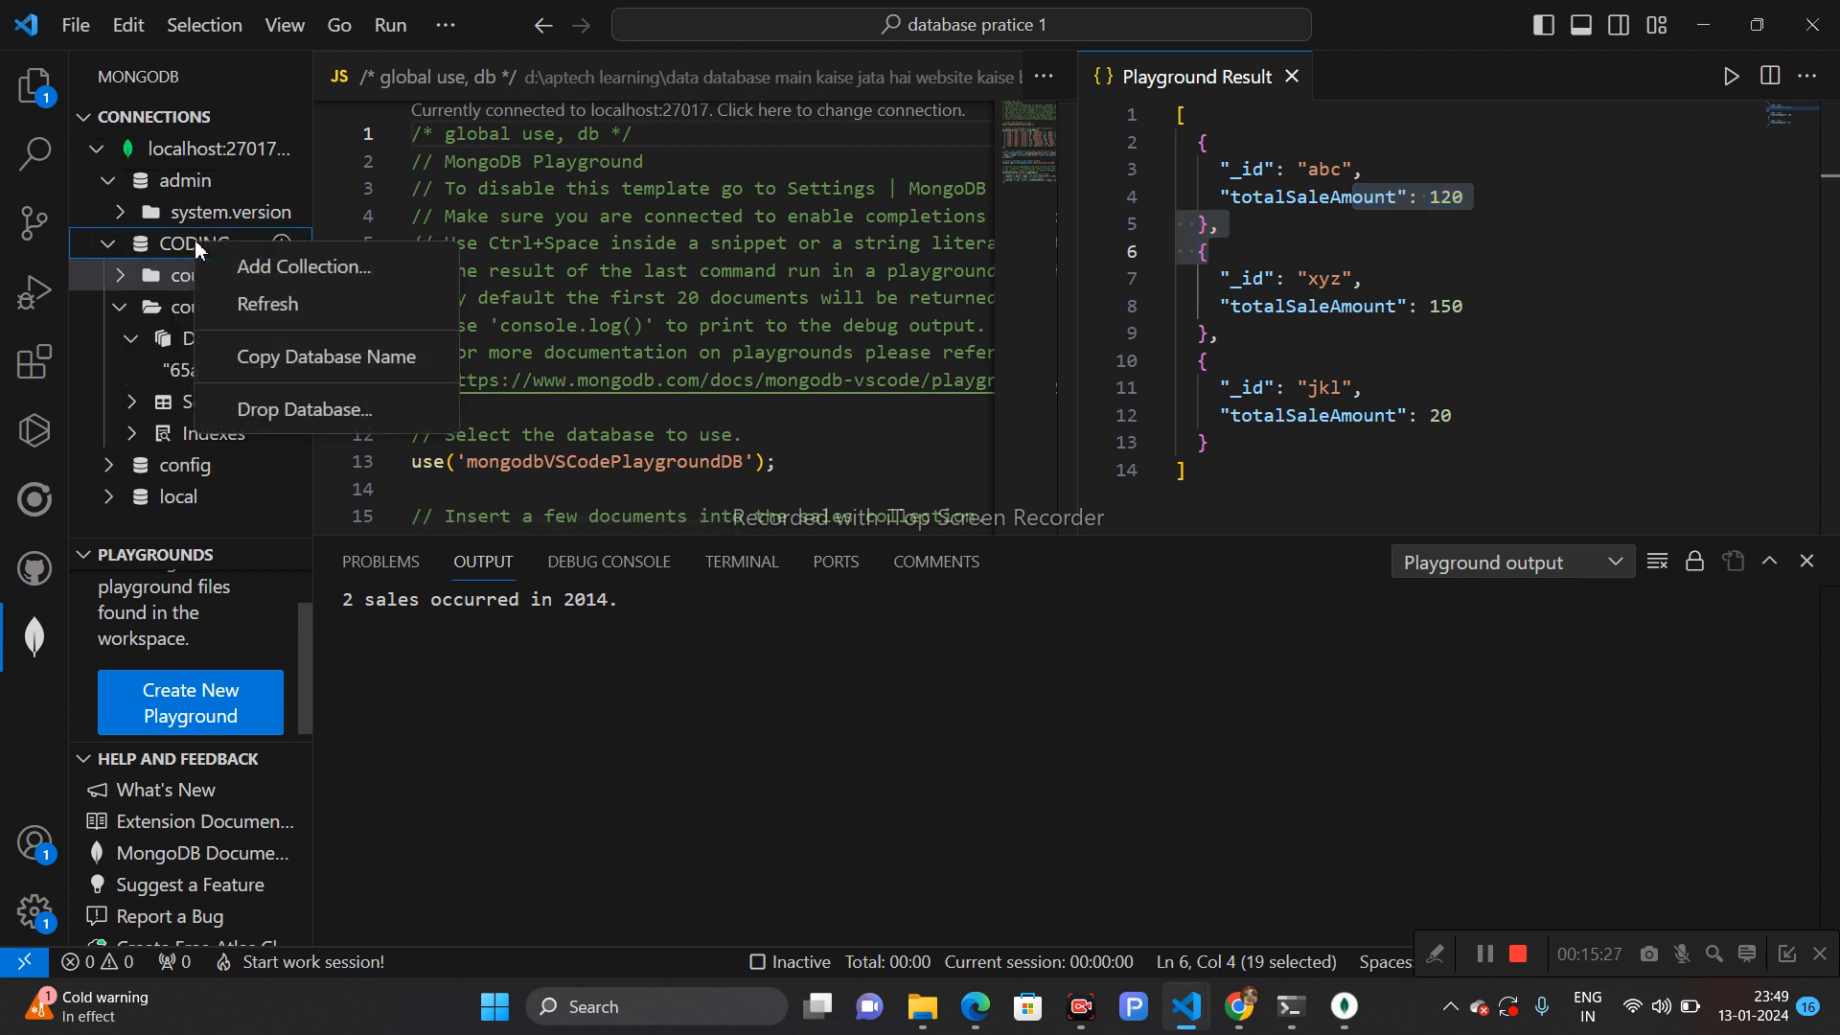
pyautogui.click(251, 307)
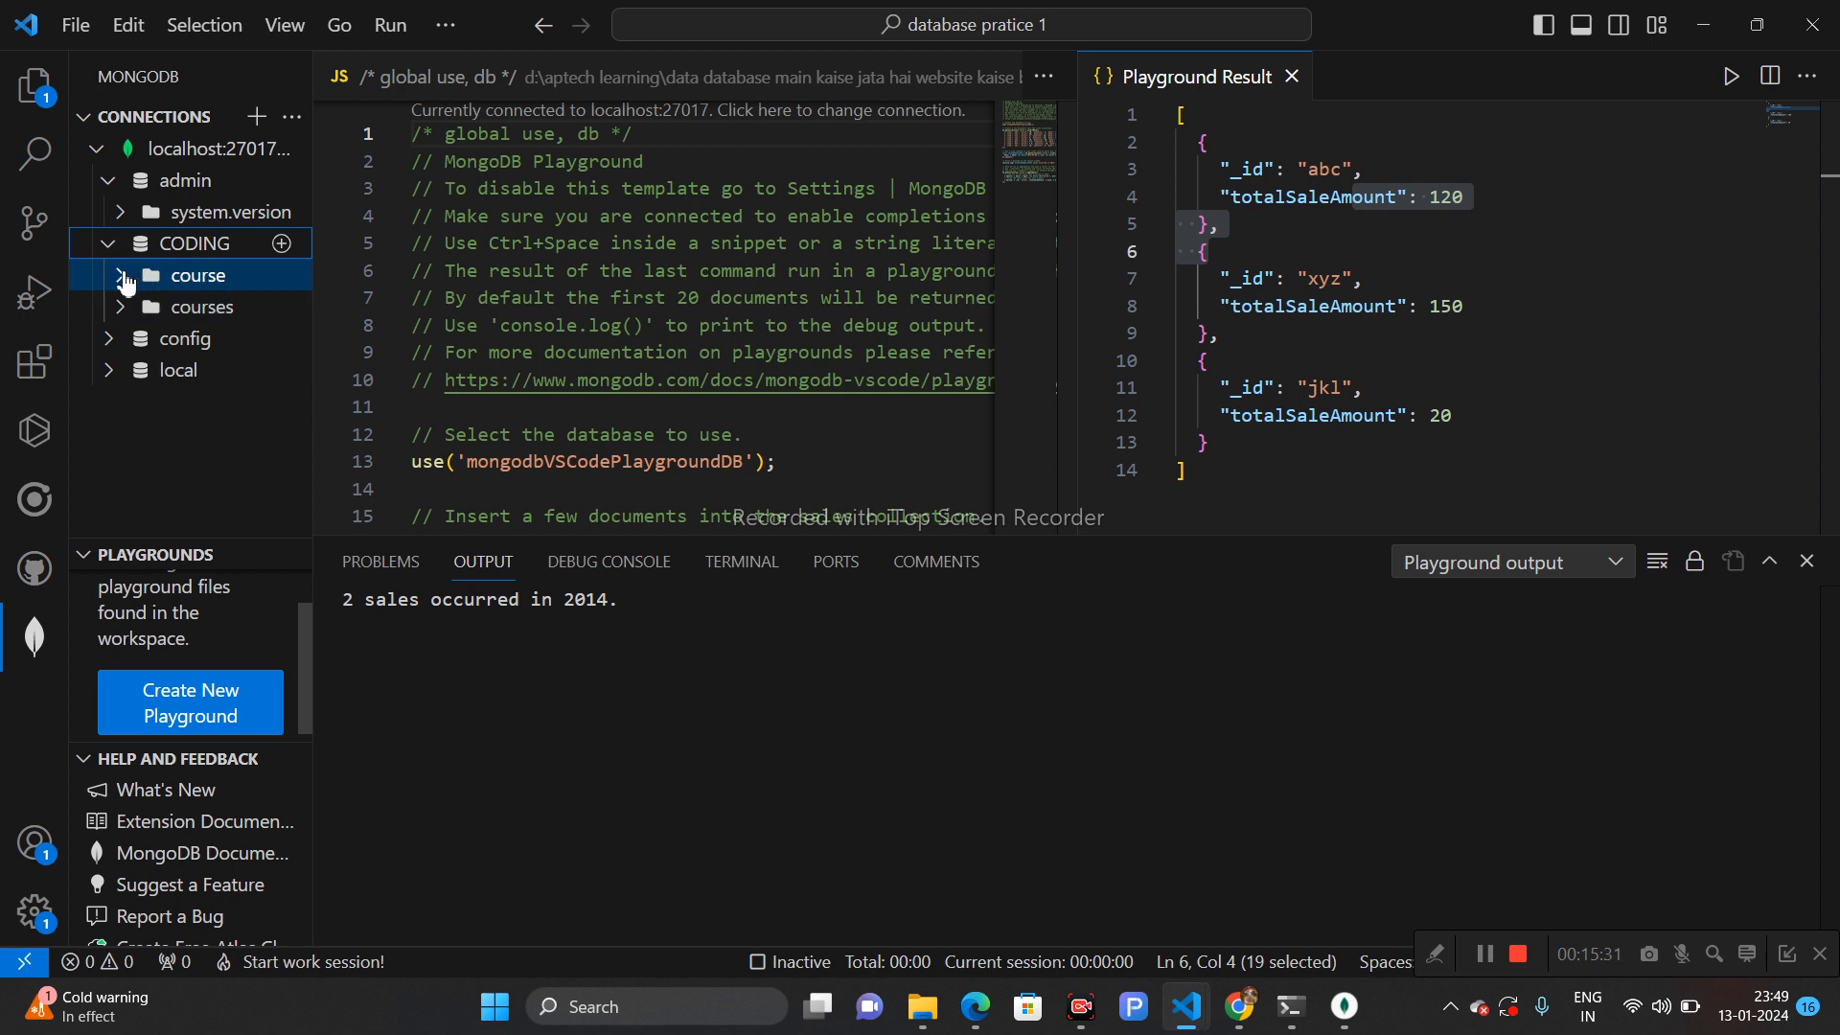
# - Expand the course, courses, local and startup_log entries in the connections tree to inspect them
pyautogui.click(602, 464)
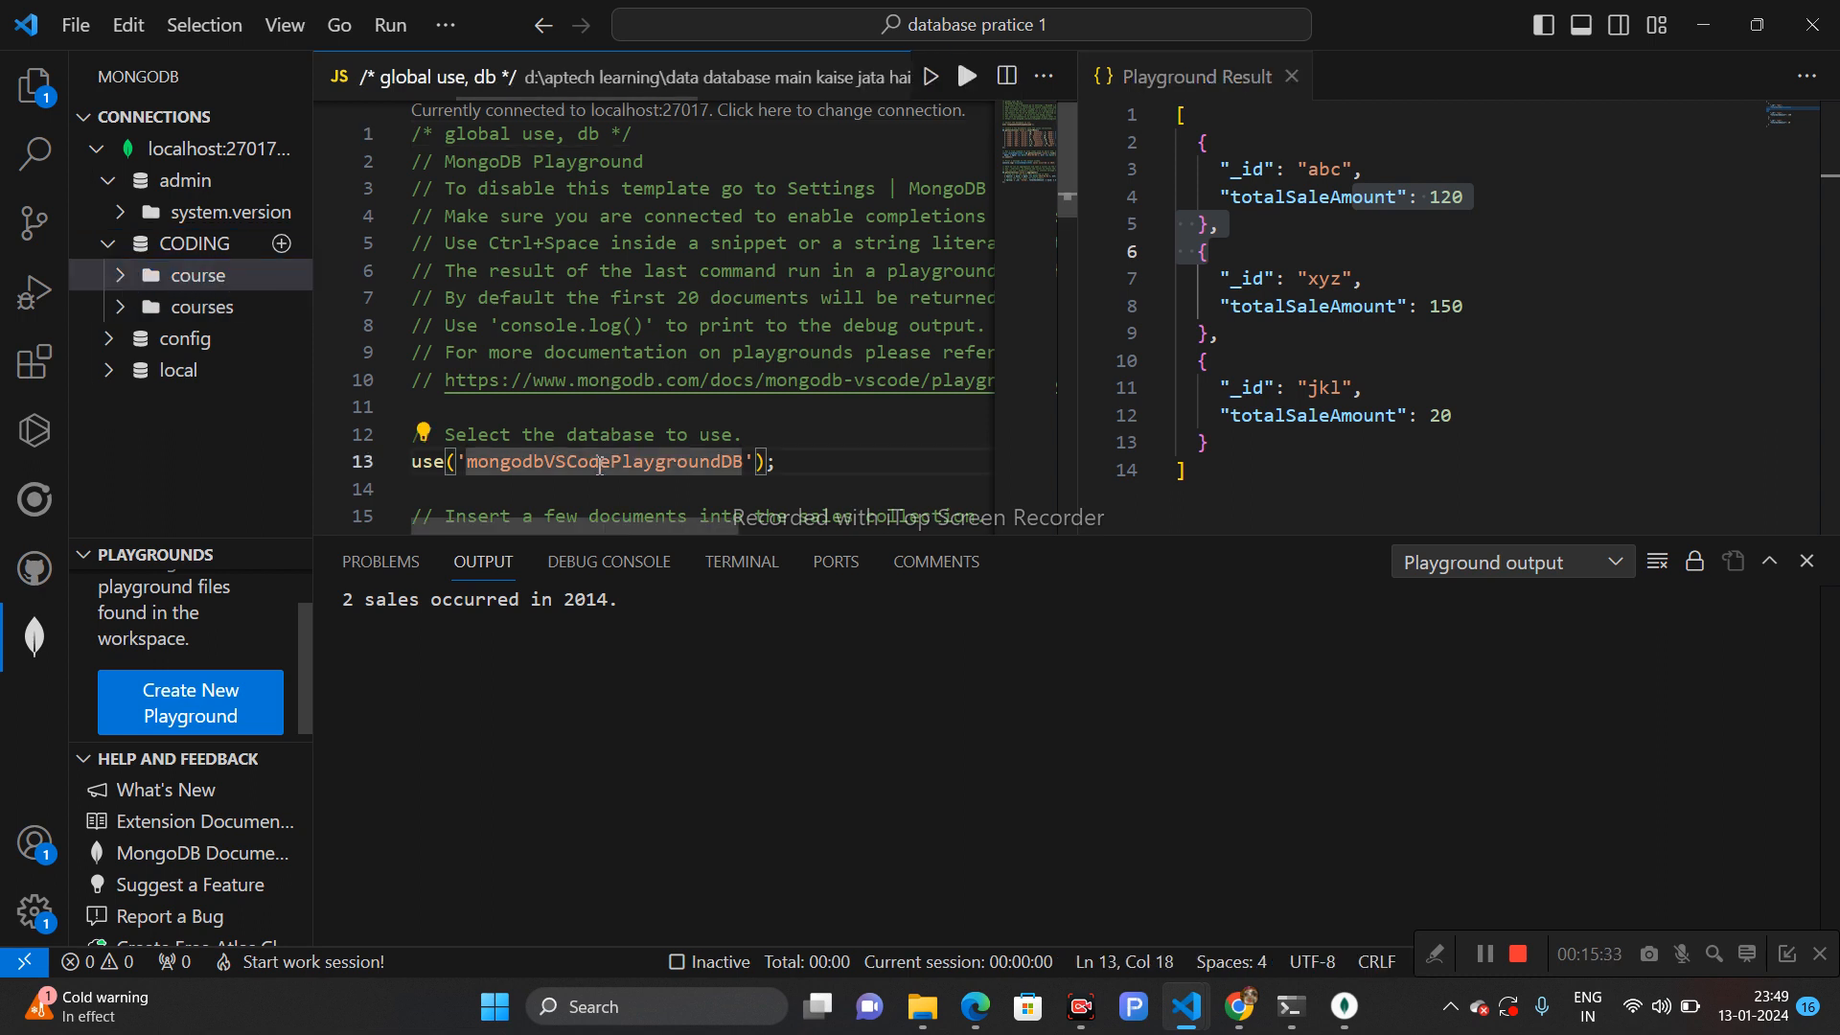
pyautogui.click(132, 251)
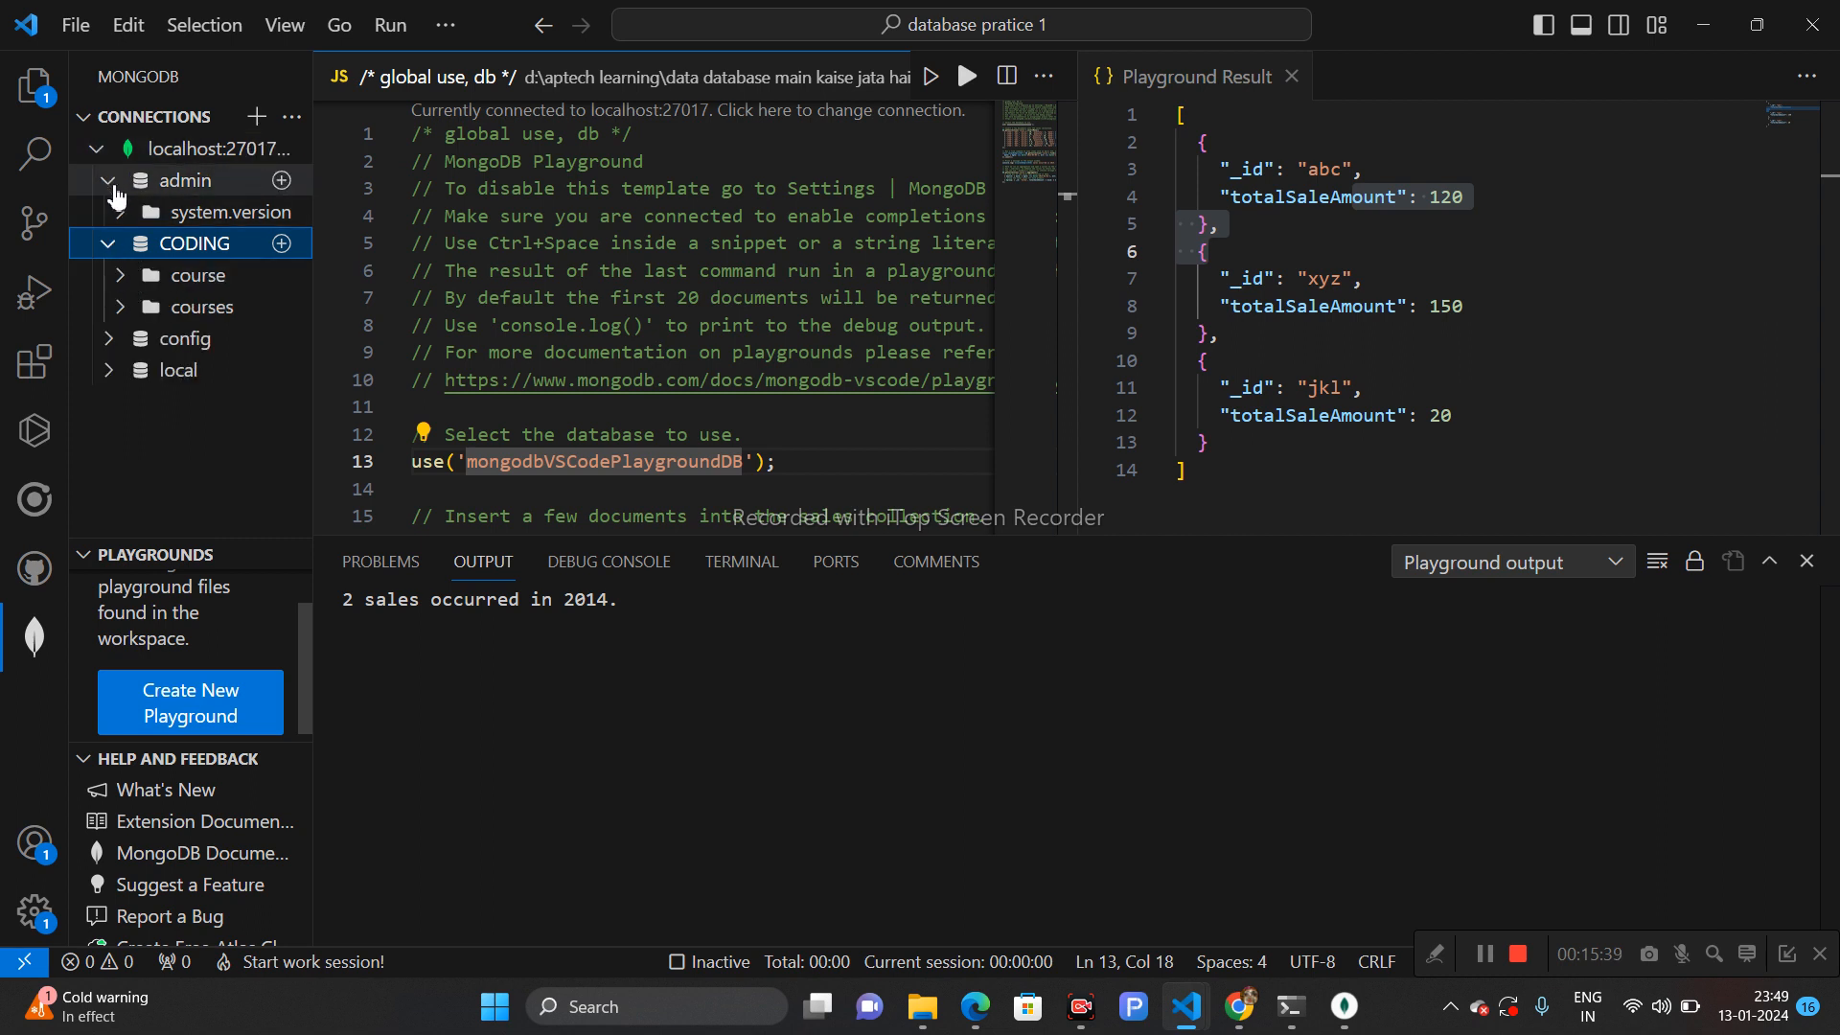
pyautogui.click(127, 280)
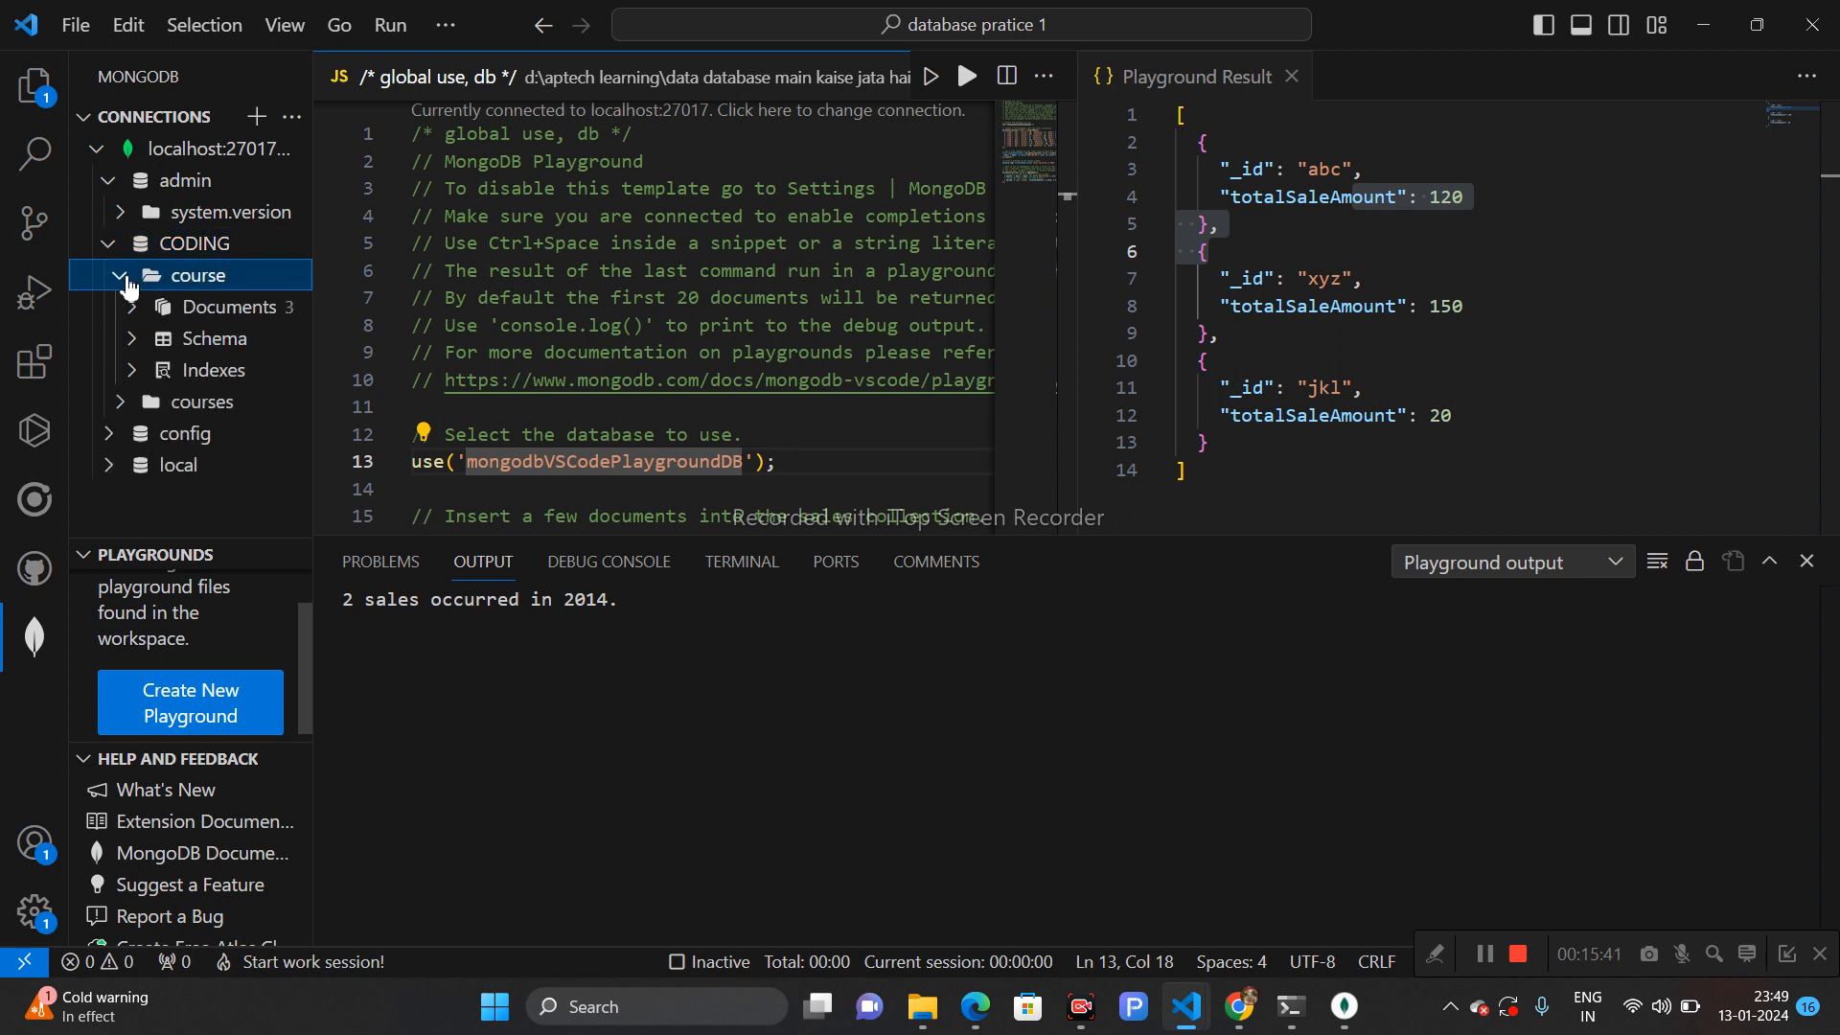
pyautogui.click(134, 407)
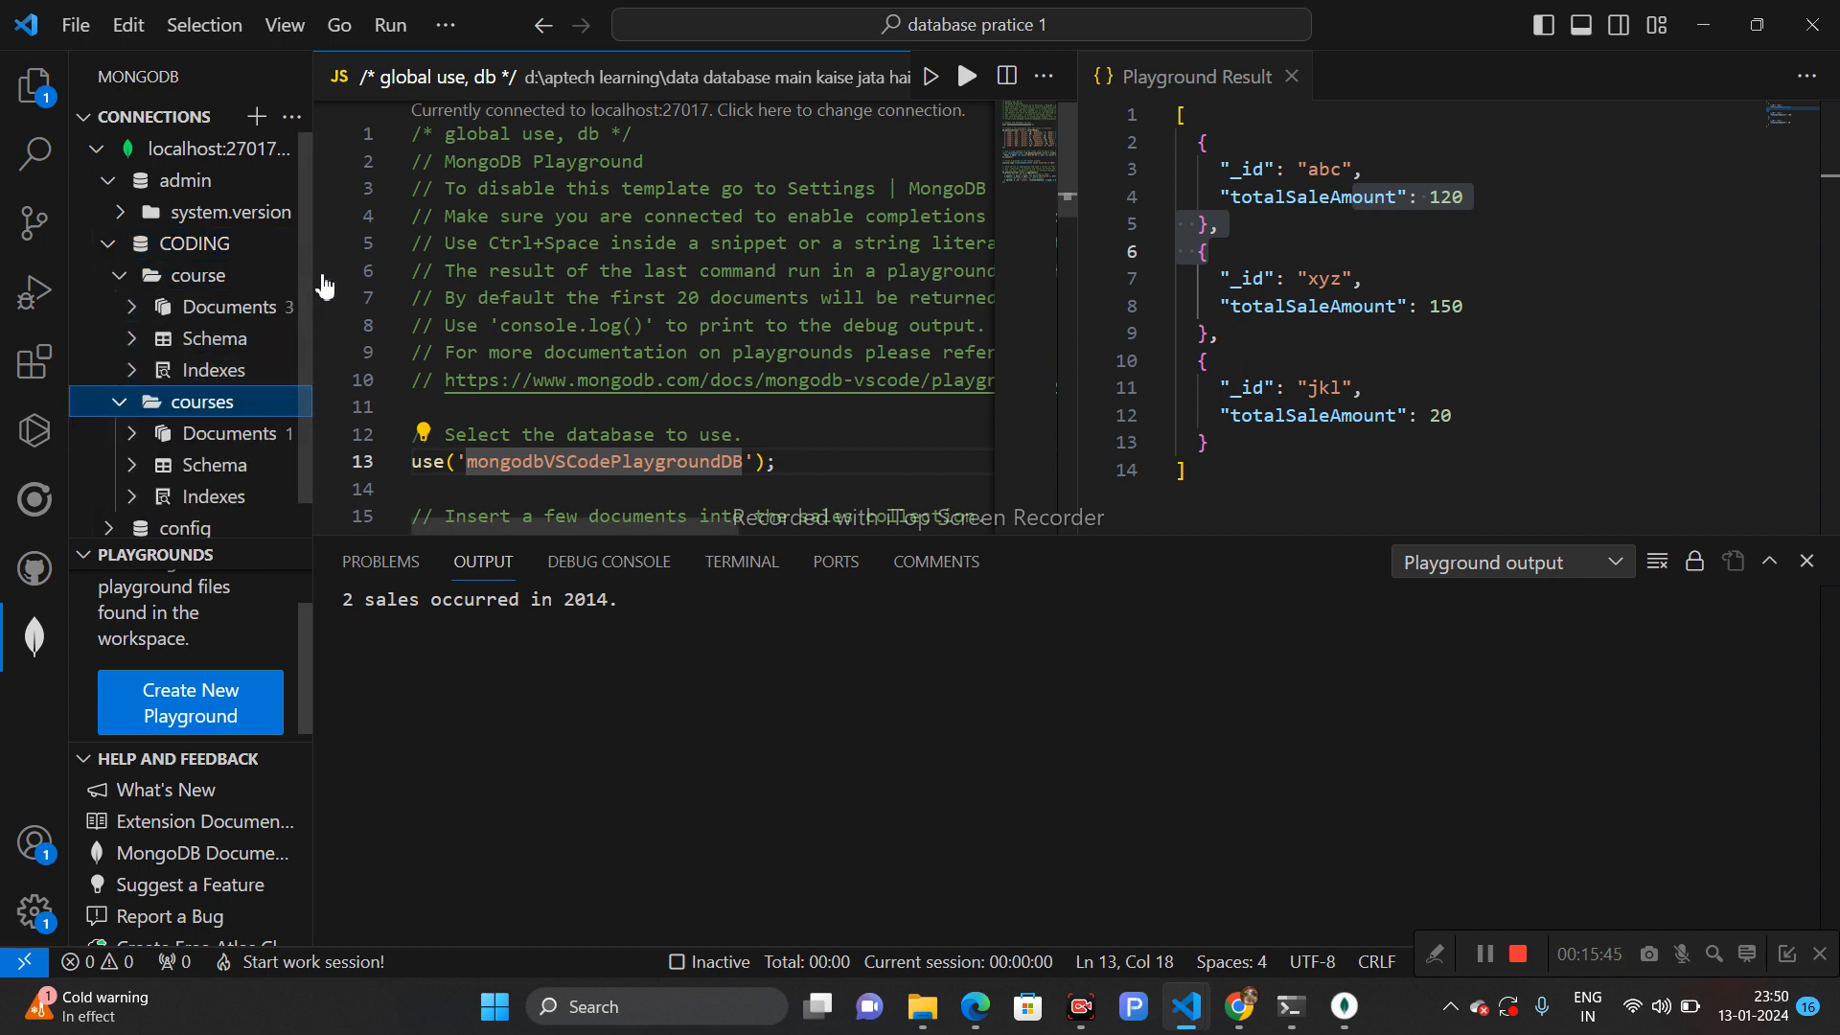
pyautogui.scroll(-1, 307, 301)
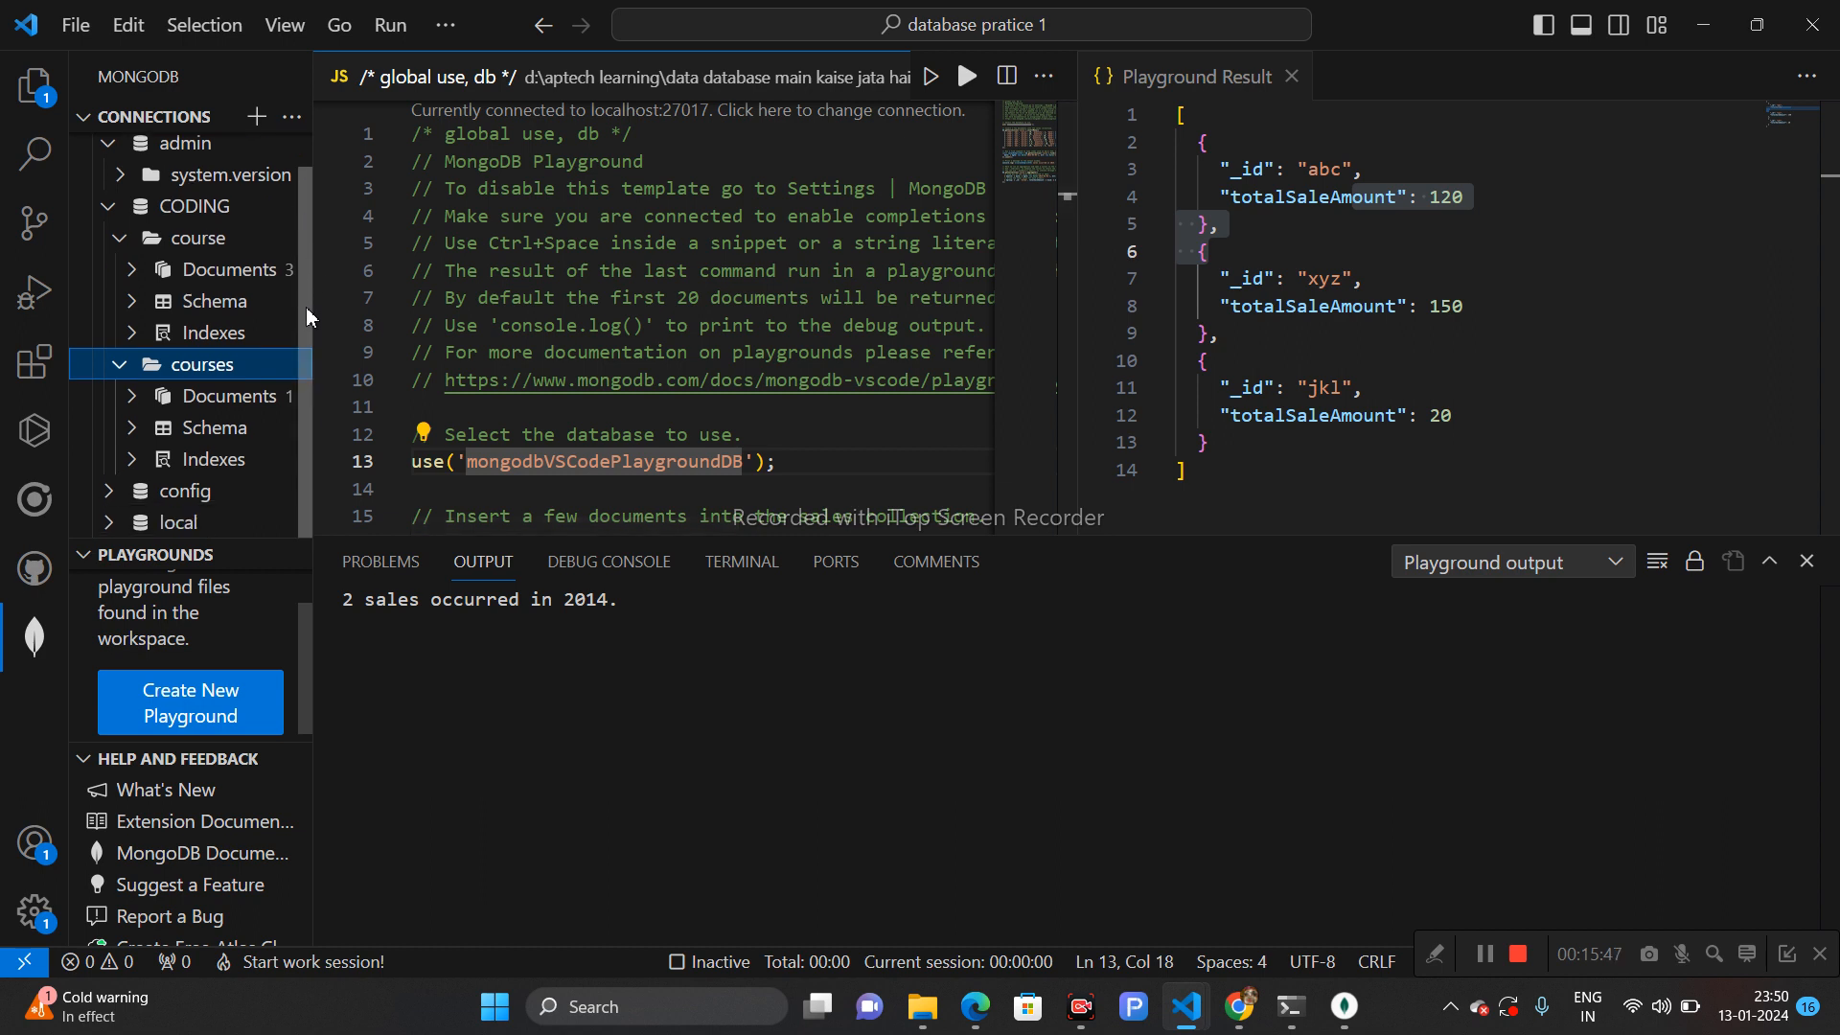
pyautogui.click(110, 528)
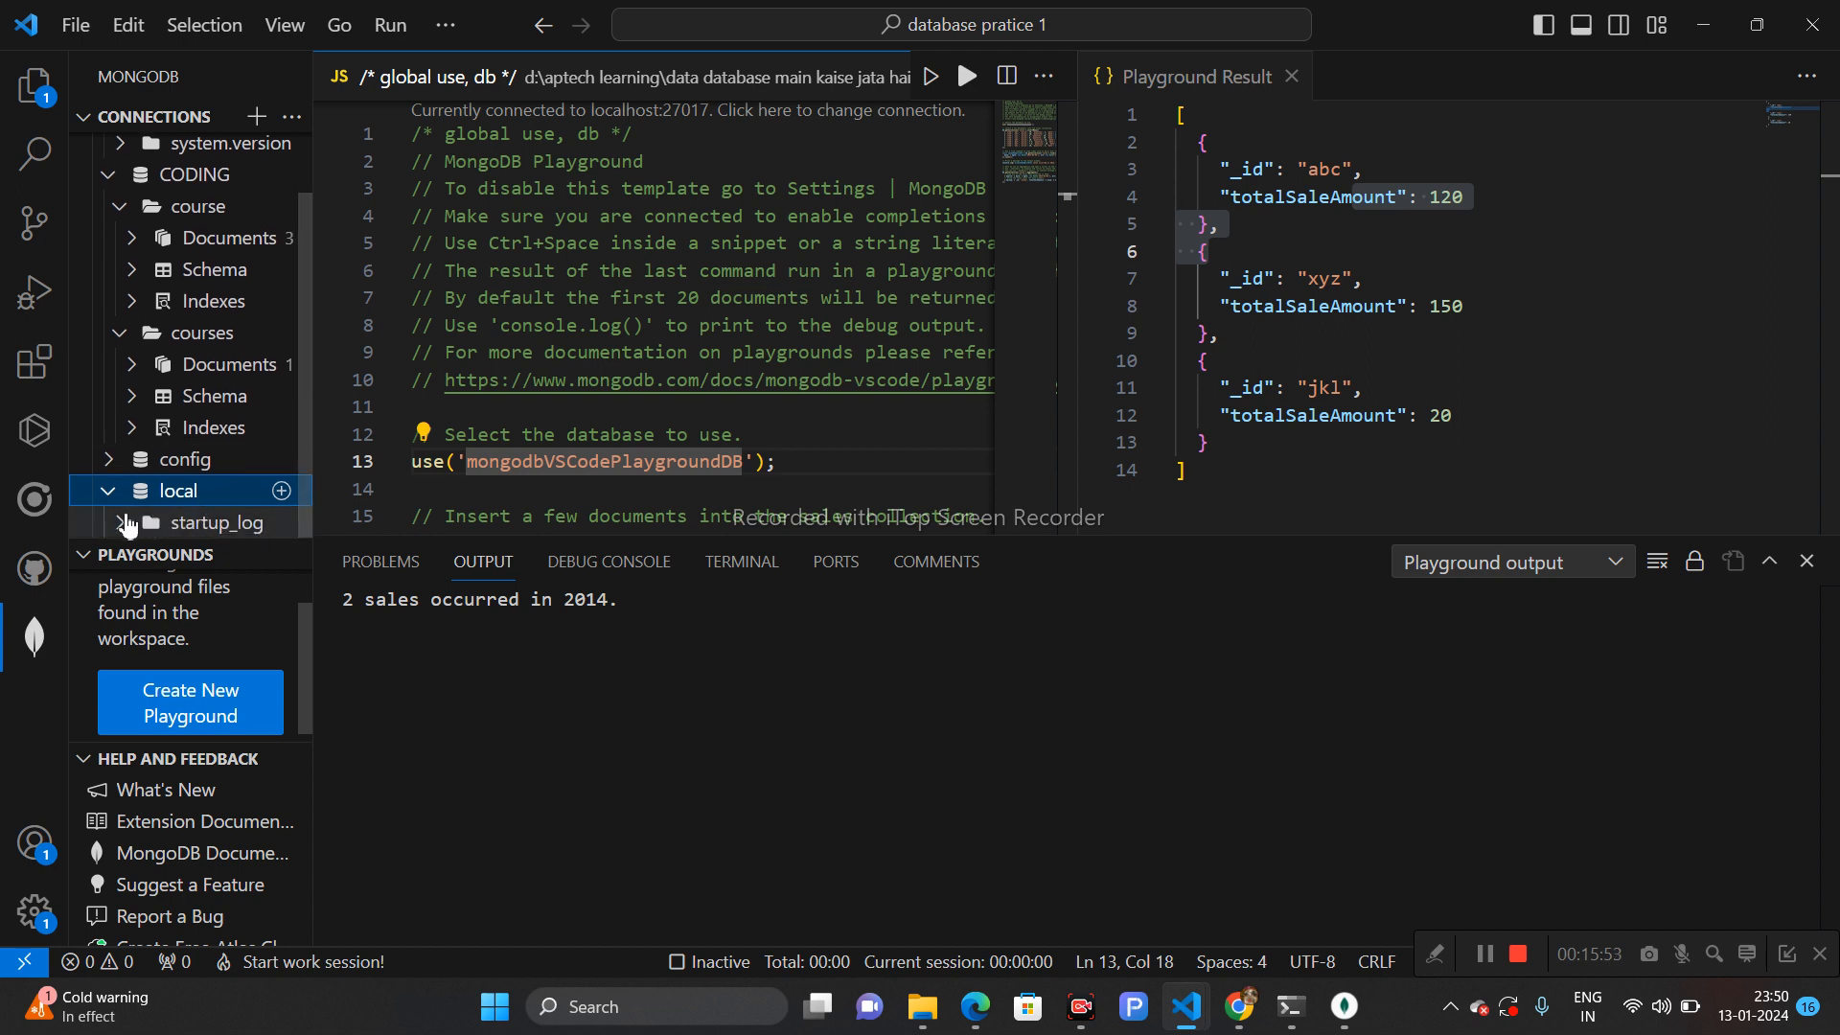
pyautogui.click(150, 522)
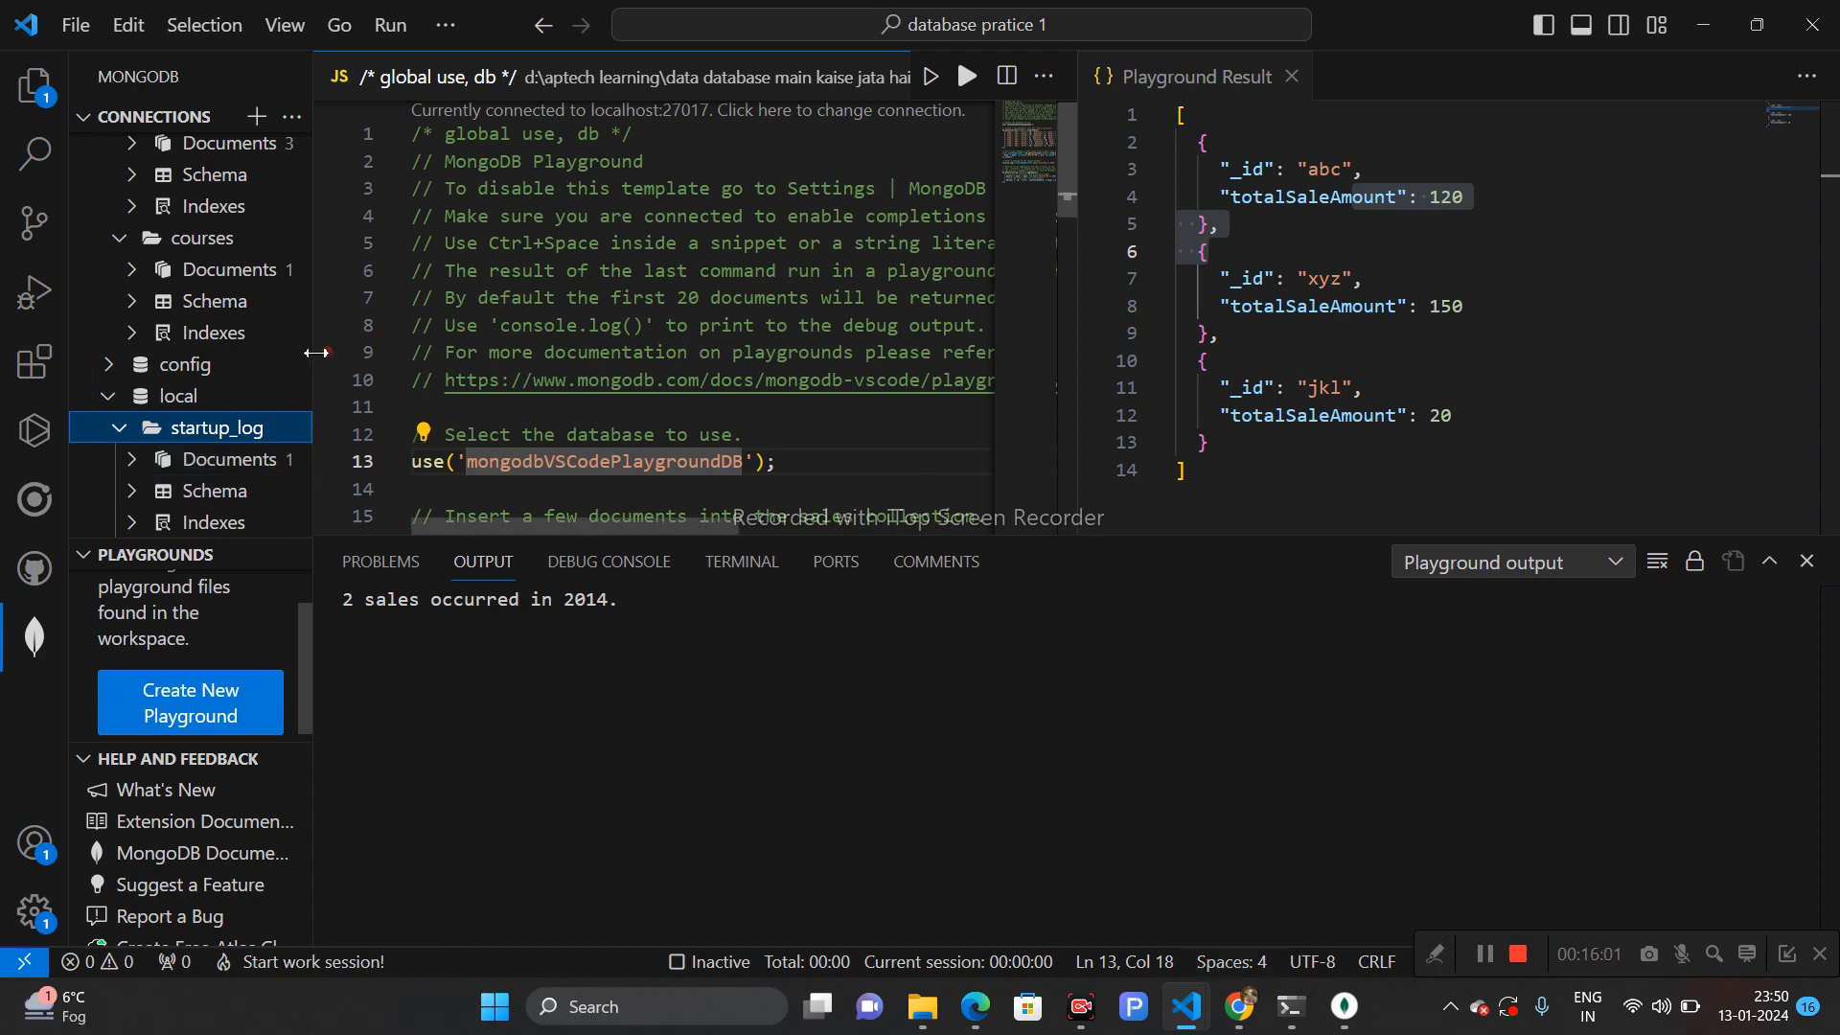
pyautogui.scroll(3, 306, 259)
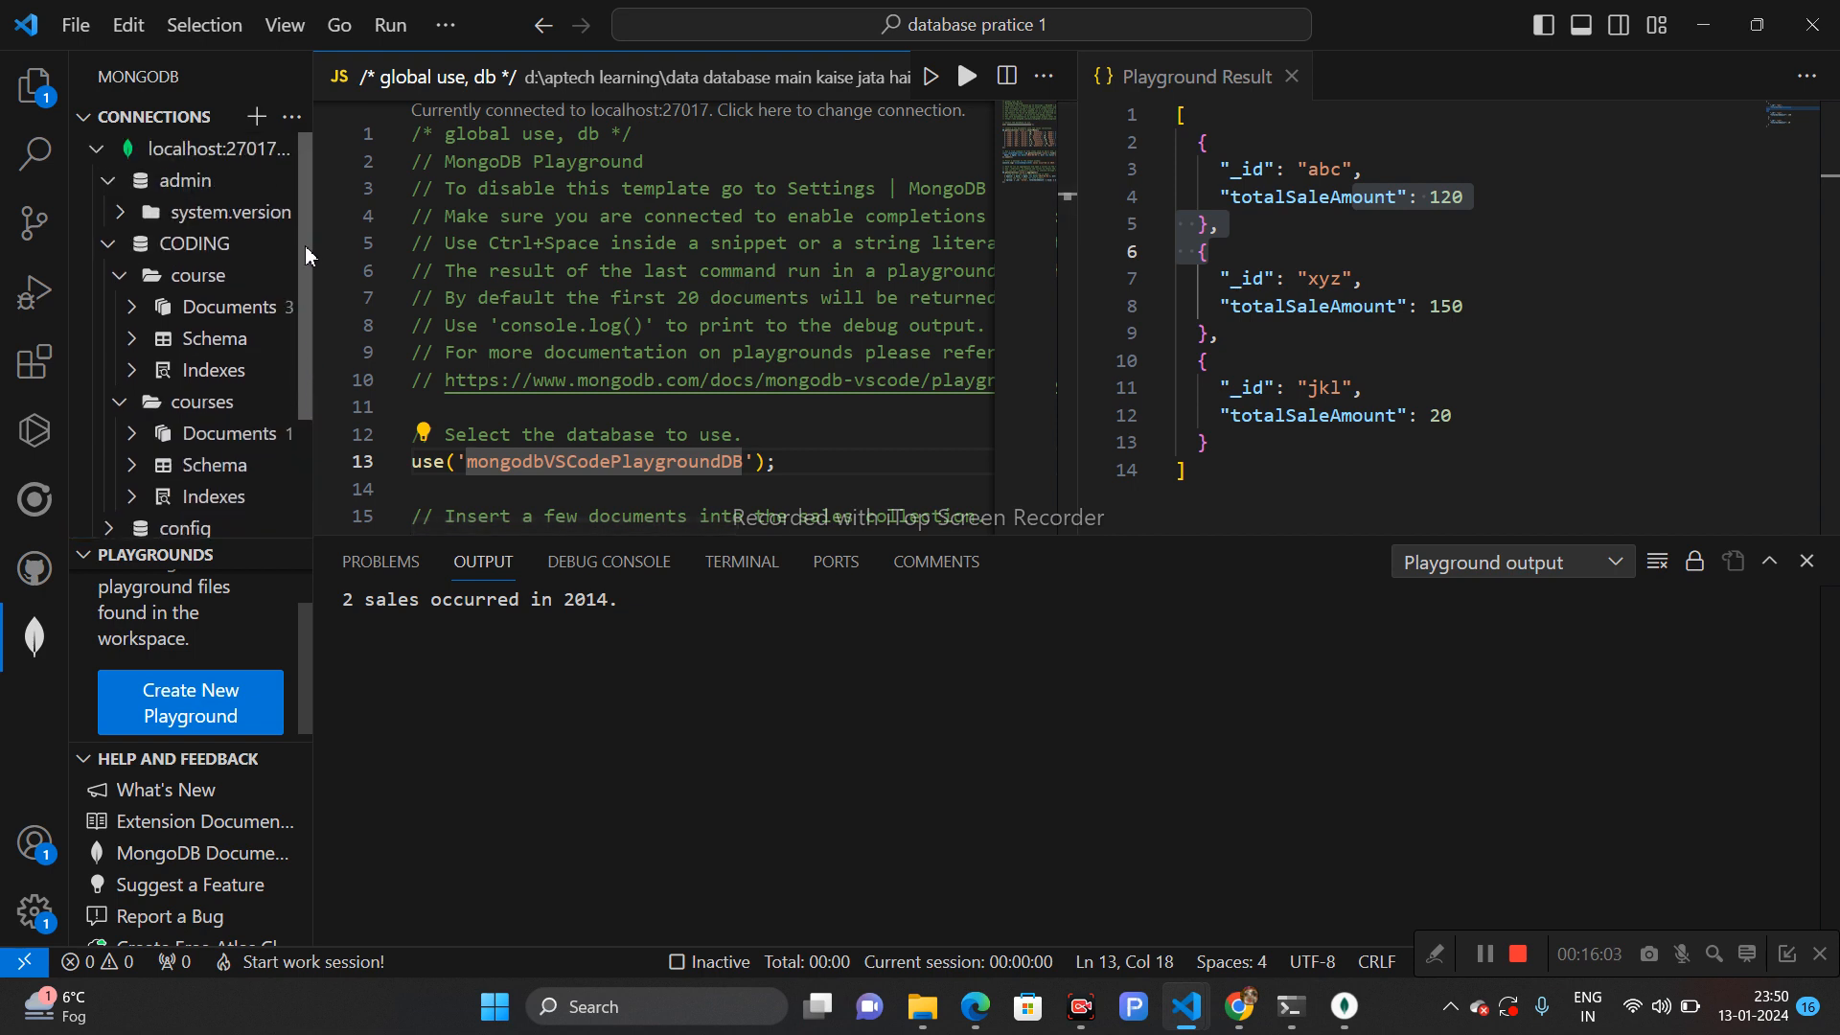
# - Refresh the localhost:27017 connection and expand it to list its databases
pyautogui.click(230, 151)
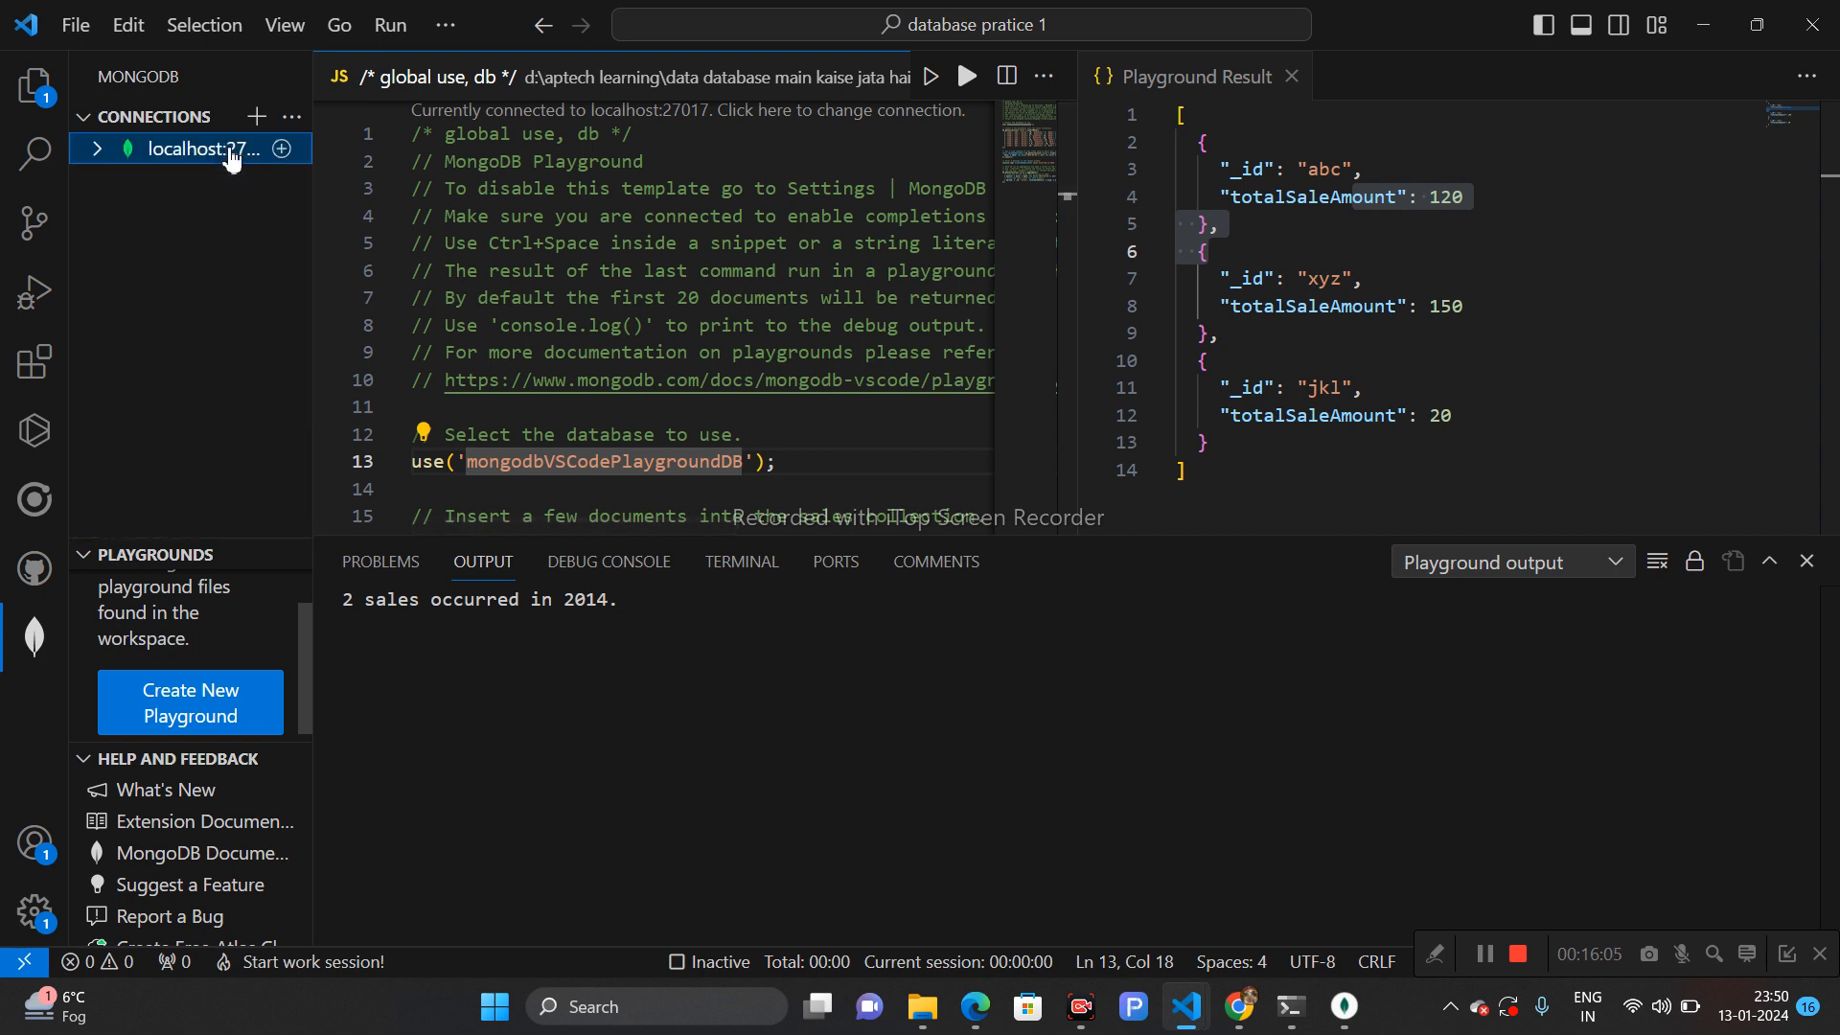
pyautogui.rightClick(230, 158)
pyautogui.click(301, 212)
pyautogui.click(116, 149)
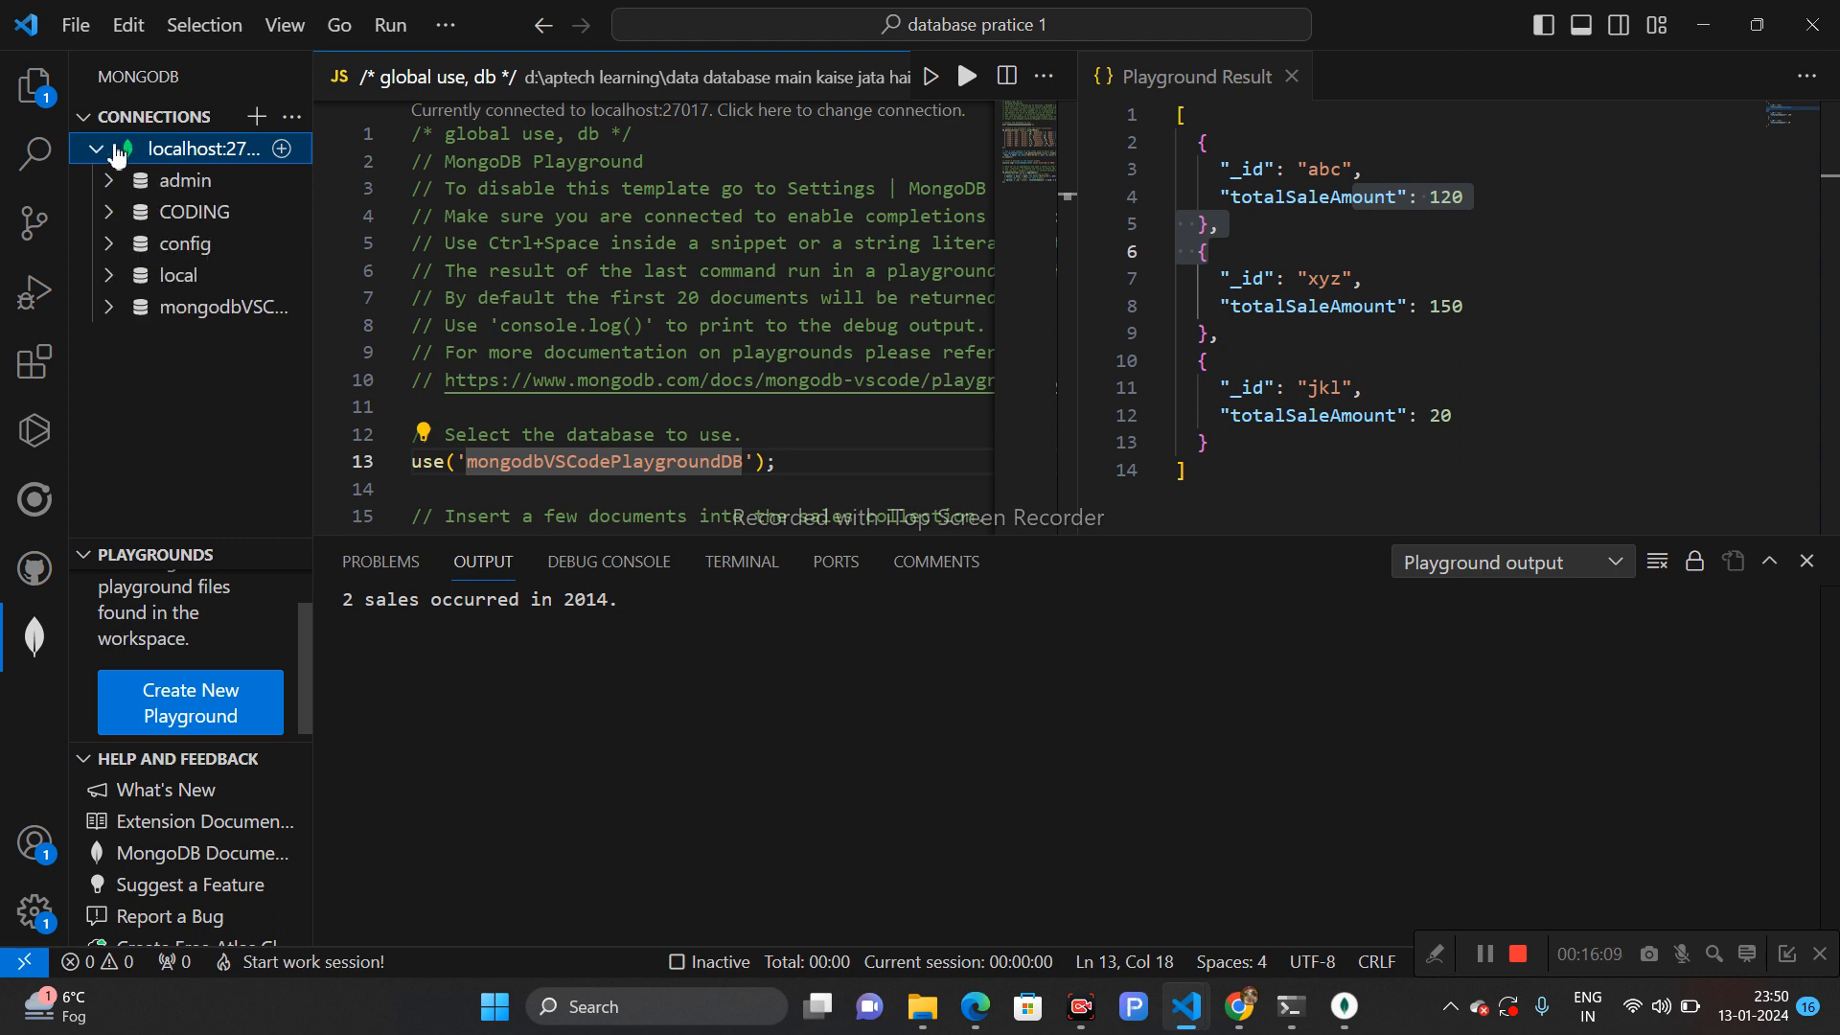
# - Expand the mongodbVSCodePlaygroundDB database, its sales collection and documents, and open several sales documents to inspect them
pyautogui.click(111, 311)
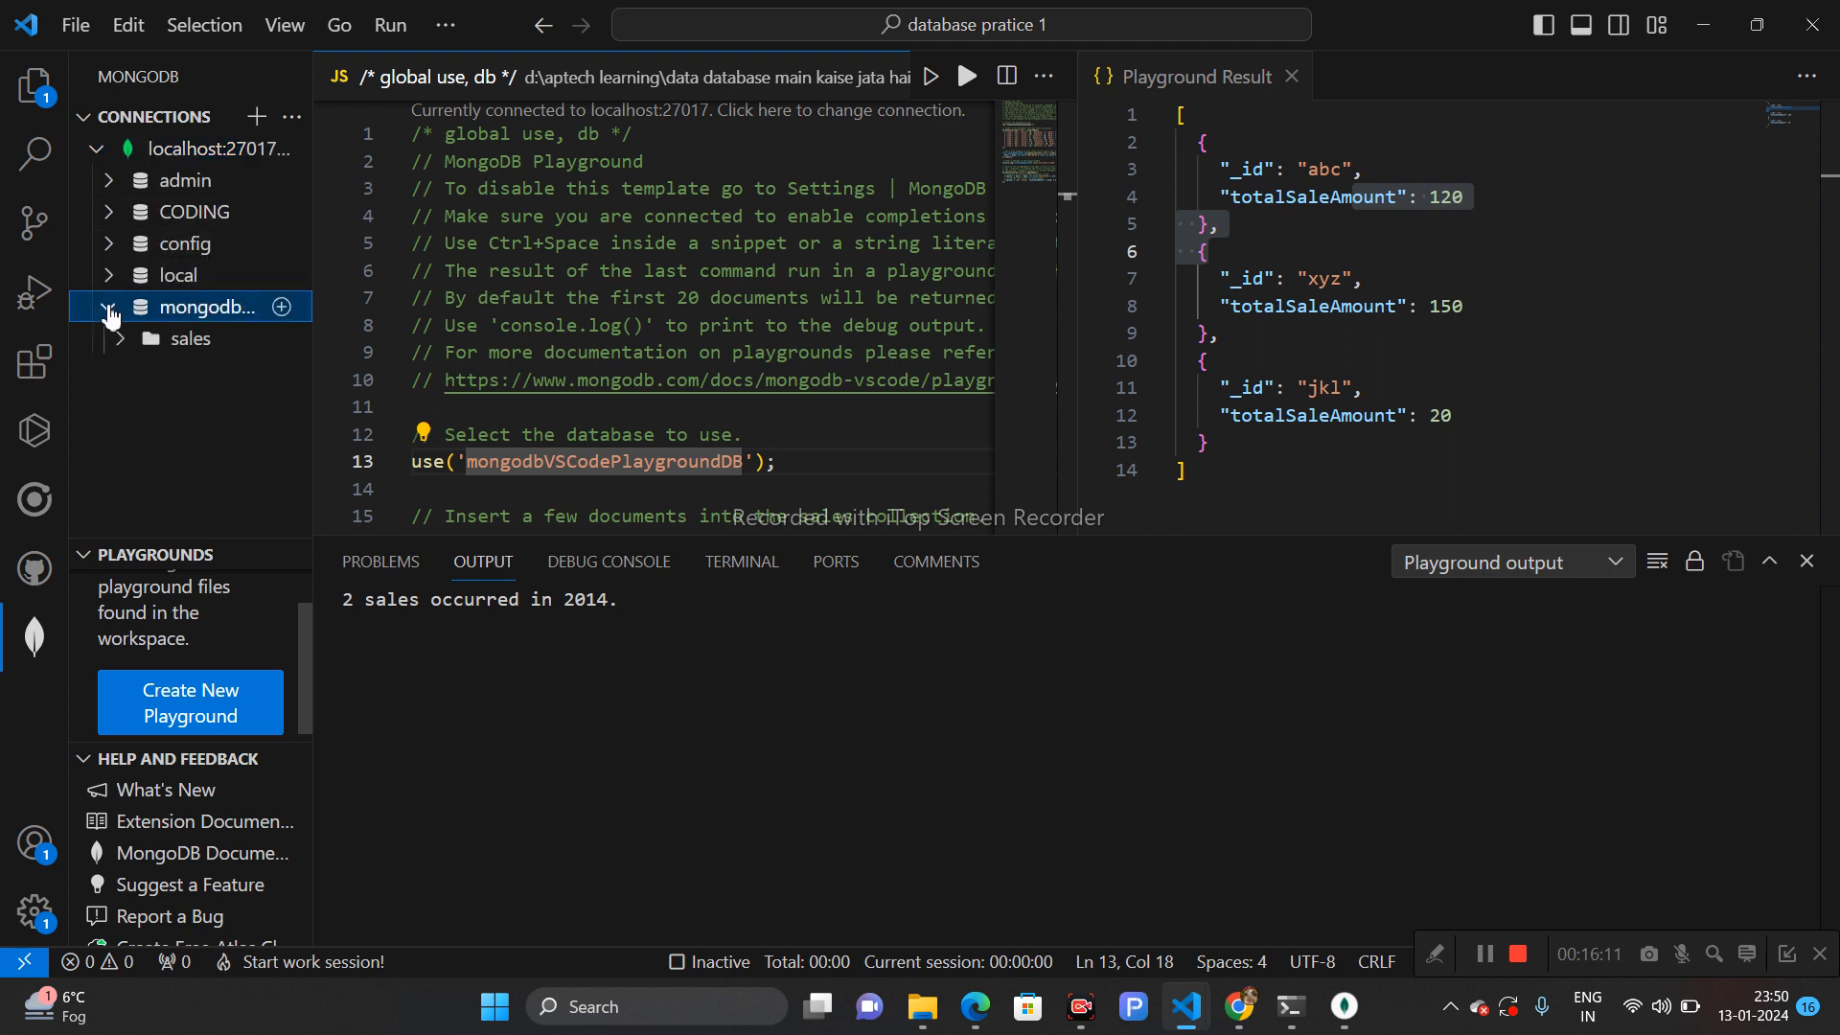
pyautogui.click(121, 338)
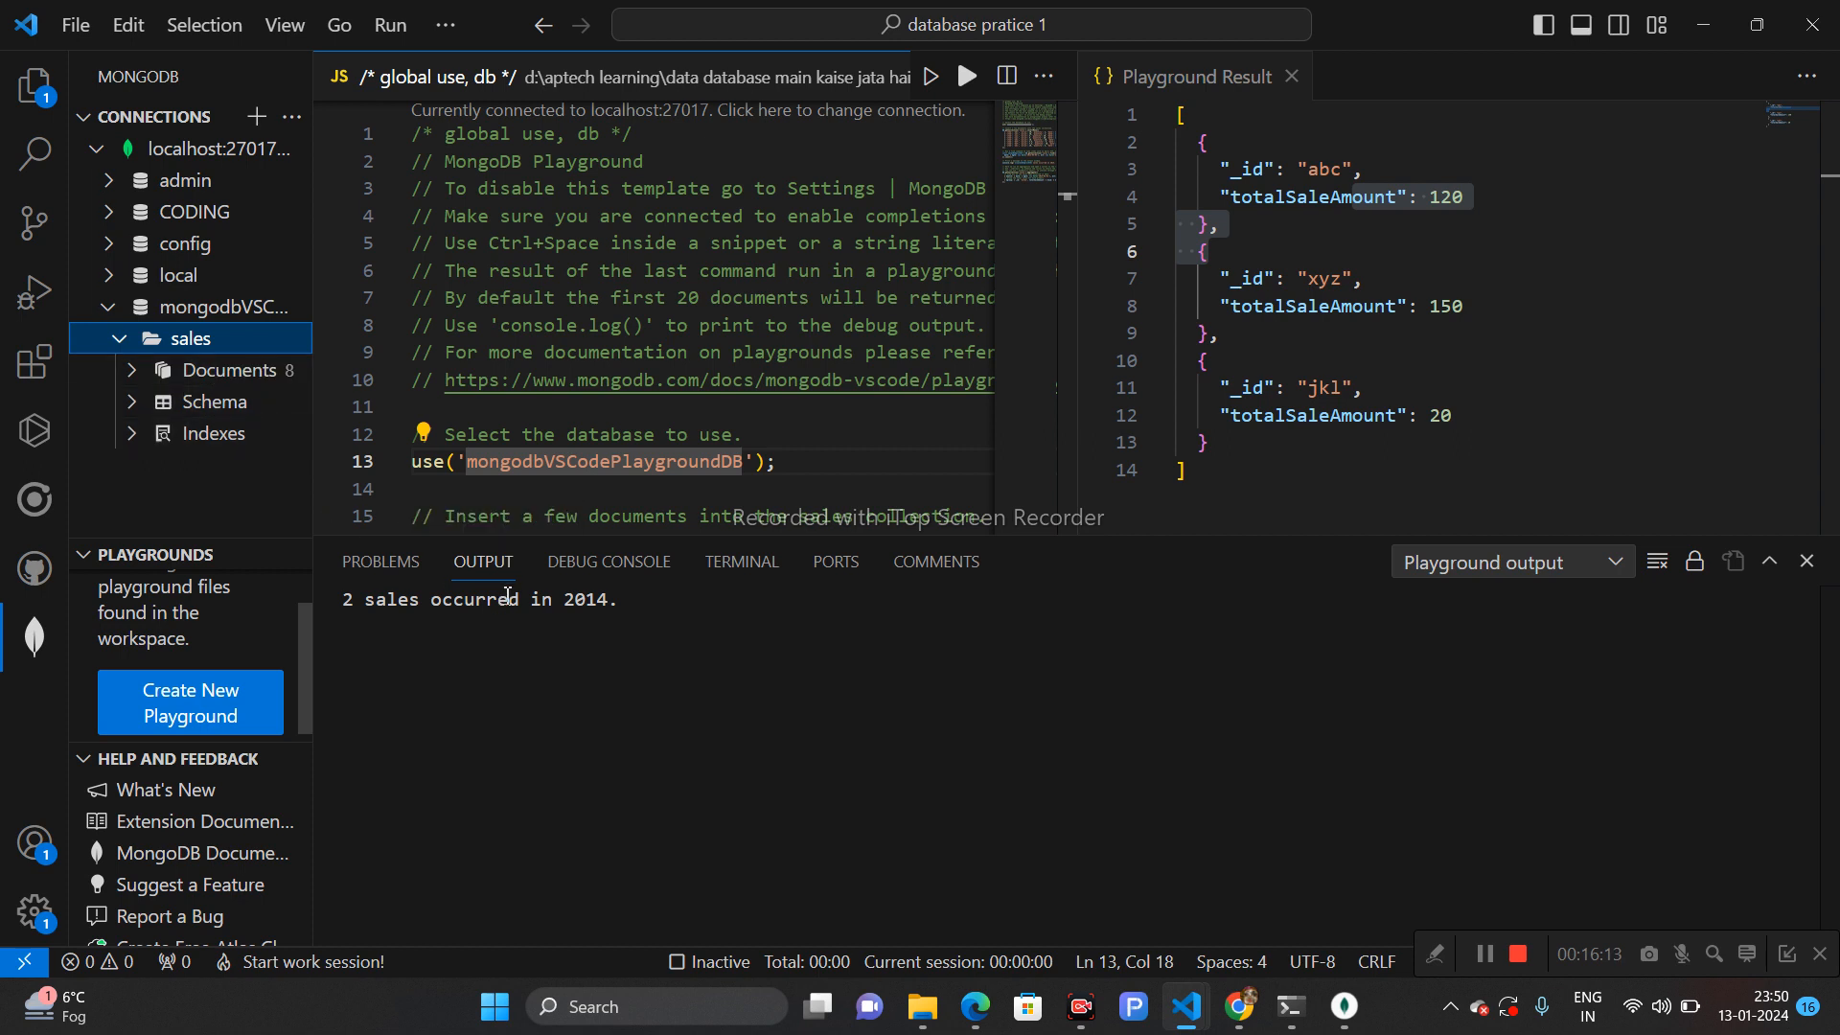
pyautogui.click(134, 378)
pyautogui.click(173, 403)
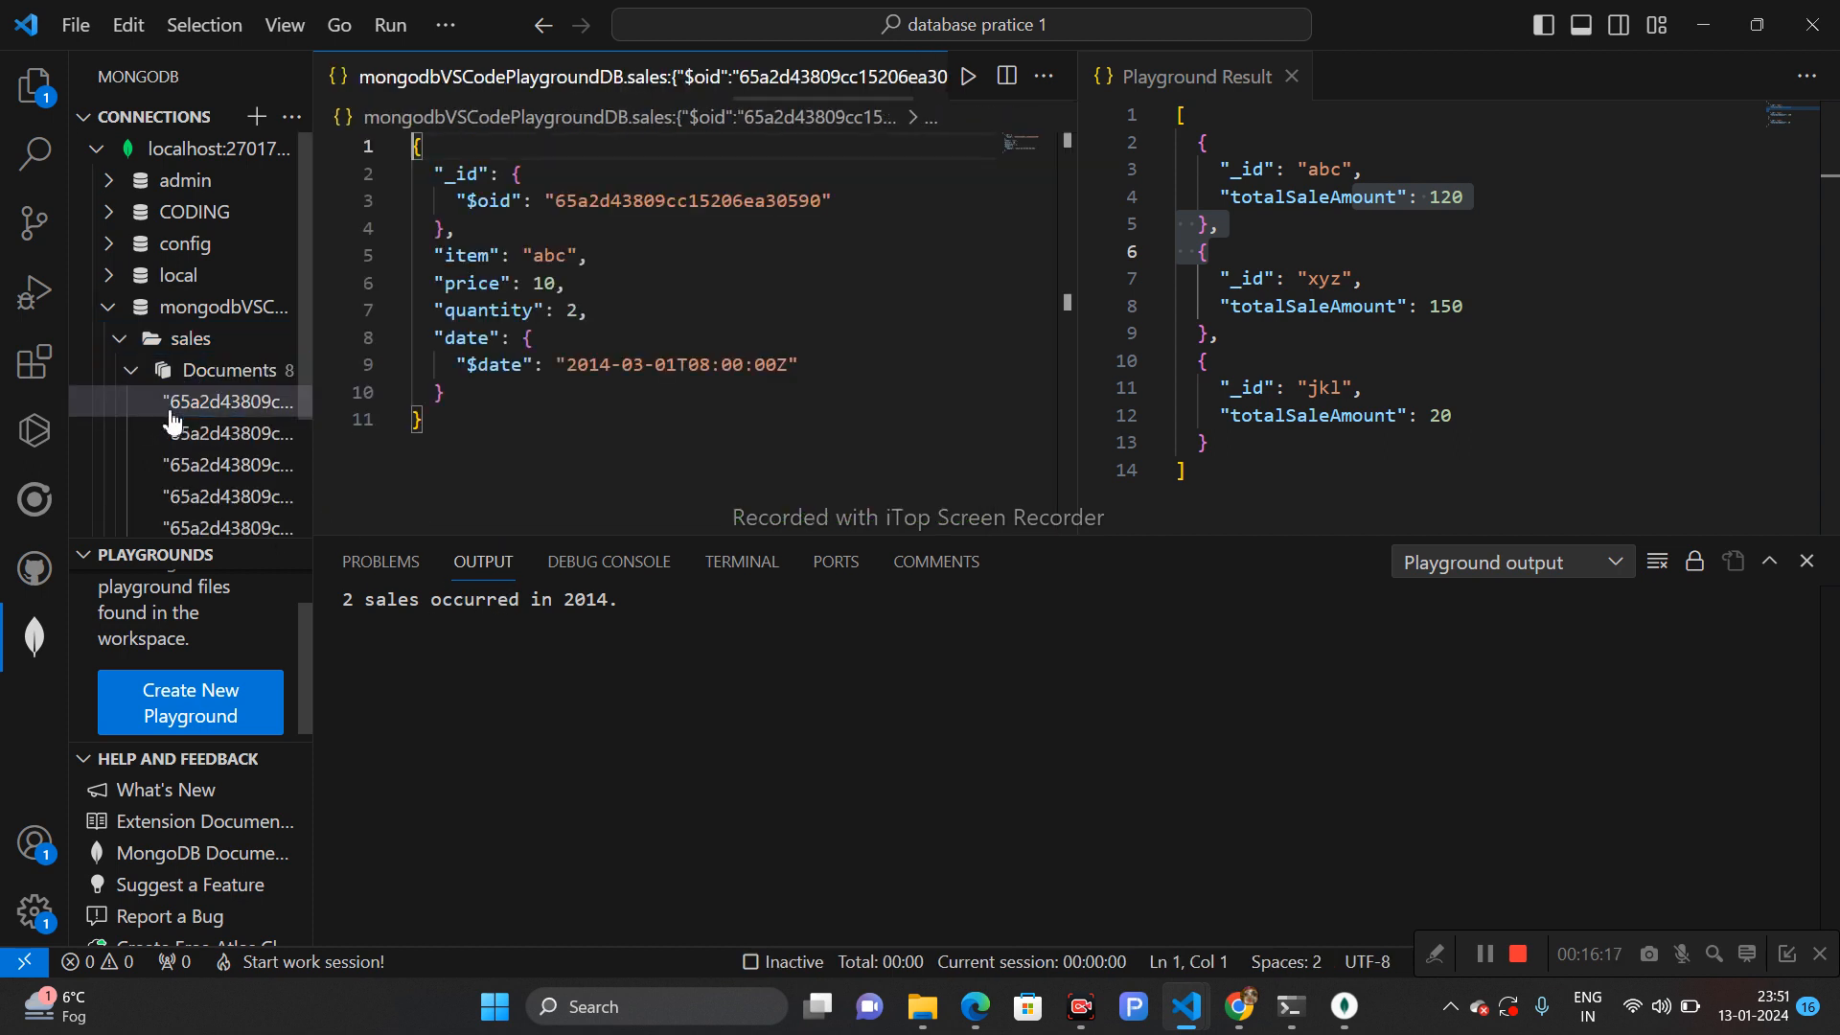
pyautogui.click(190, 436)
pyautogui.click(195, 465)
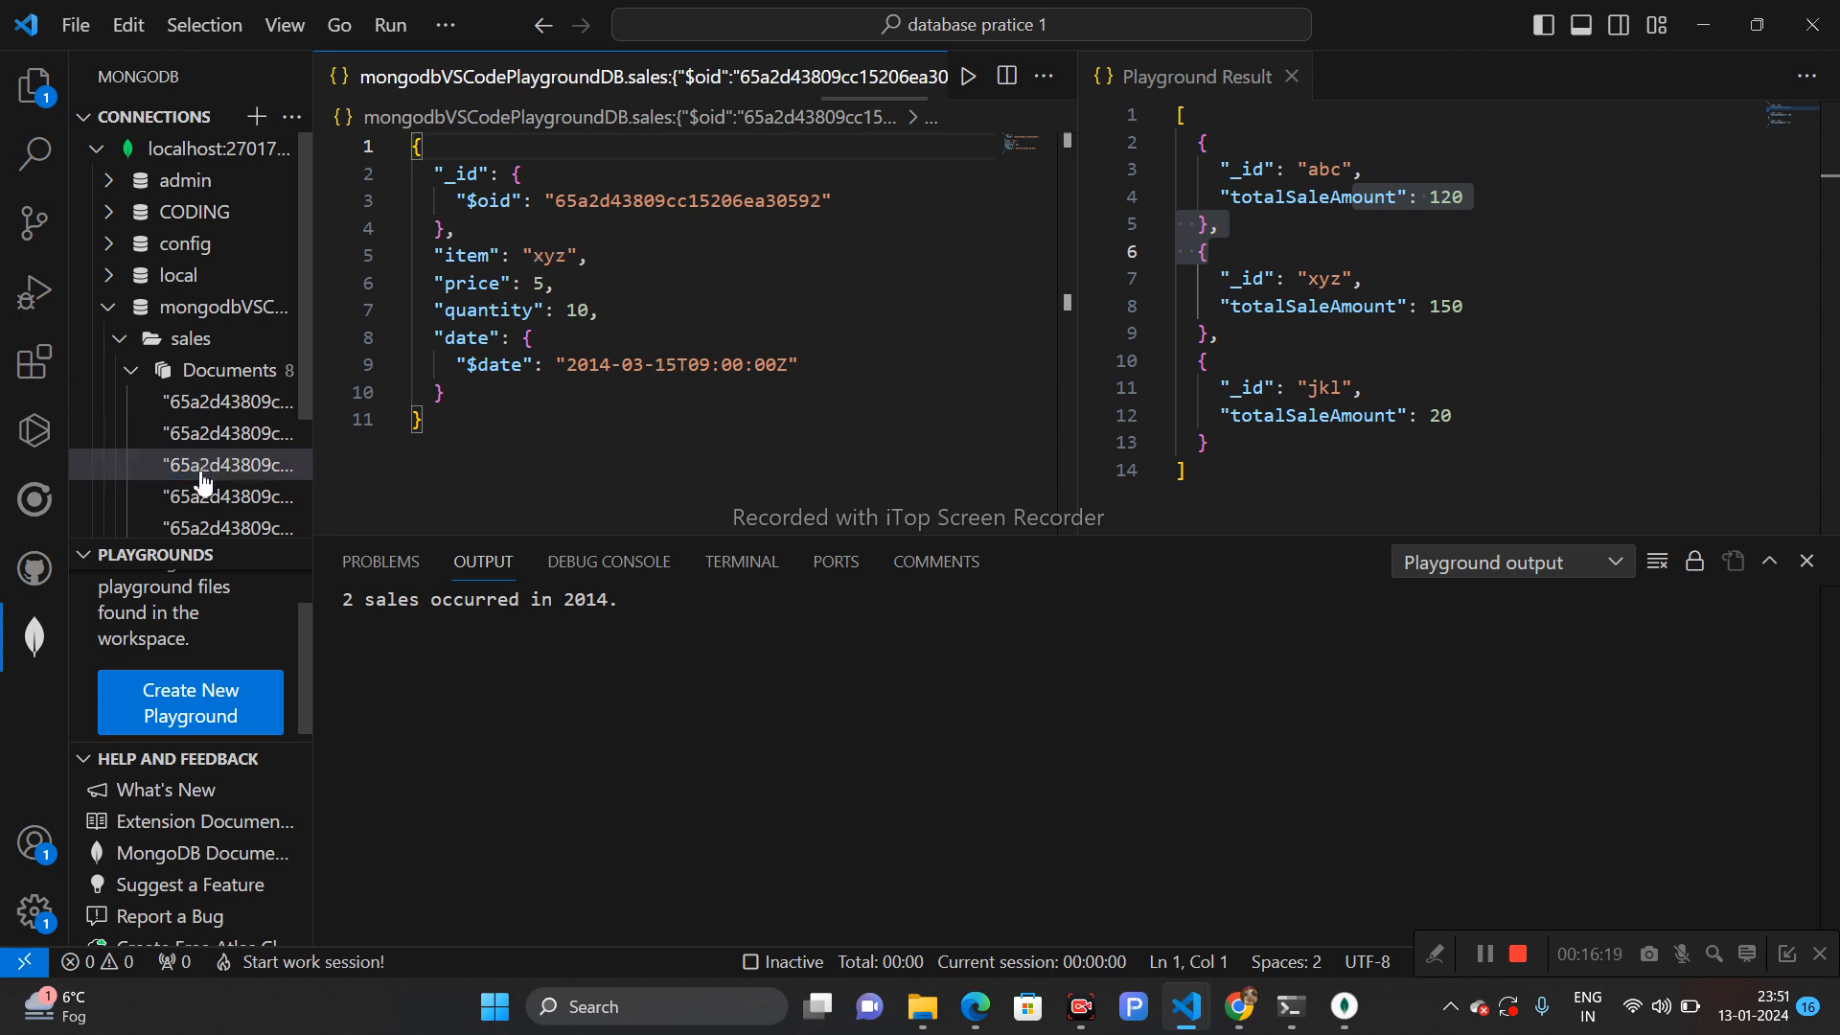
pyautogui.click(206, 495)
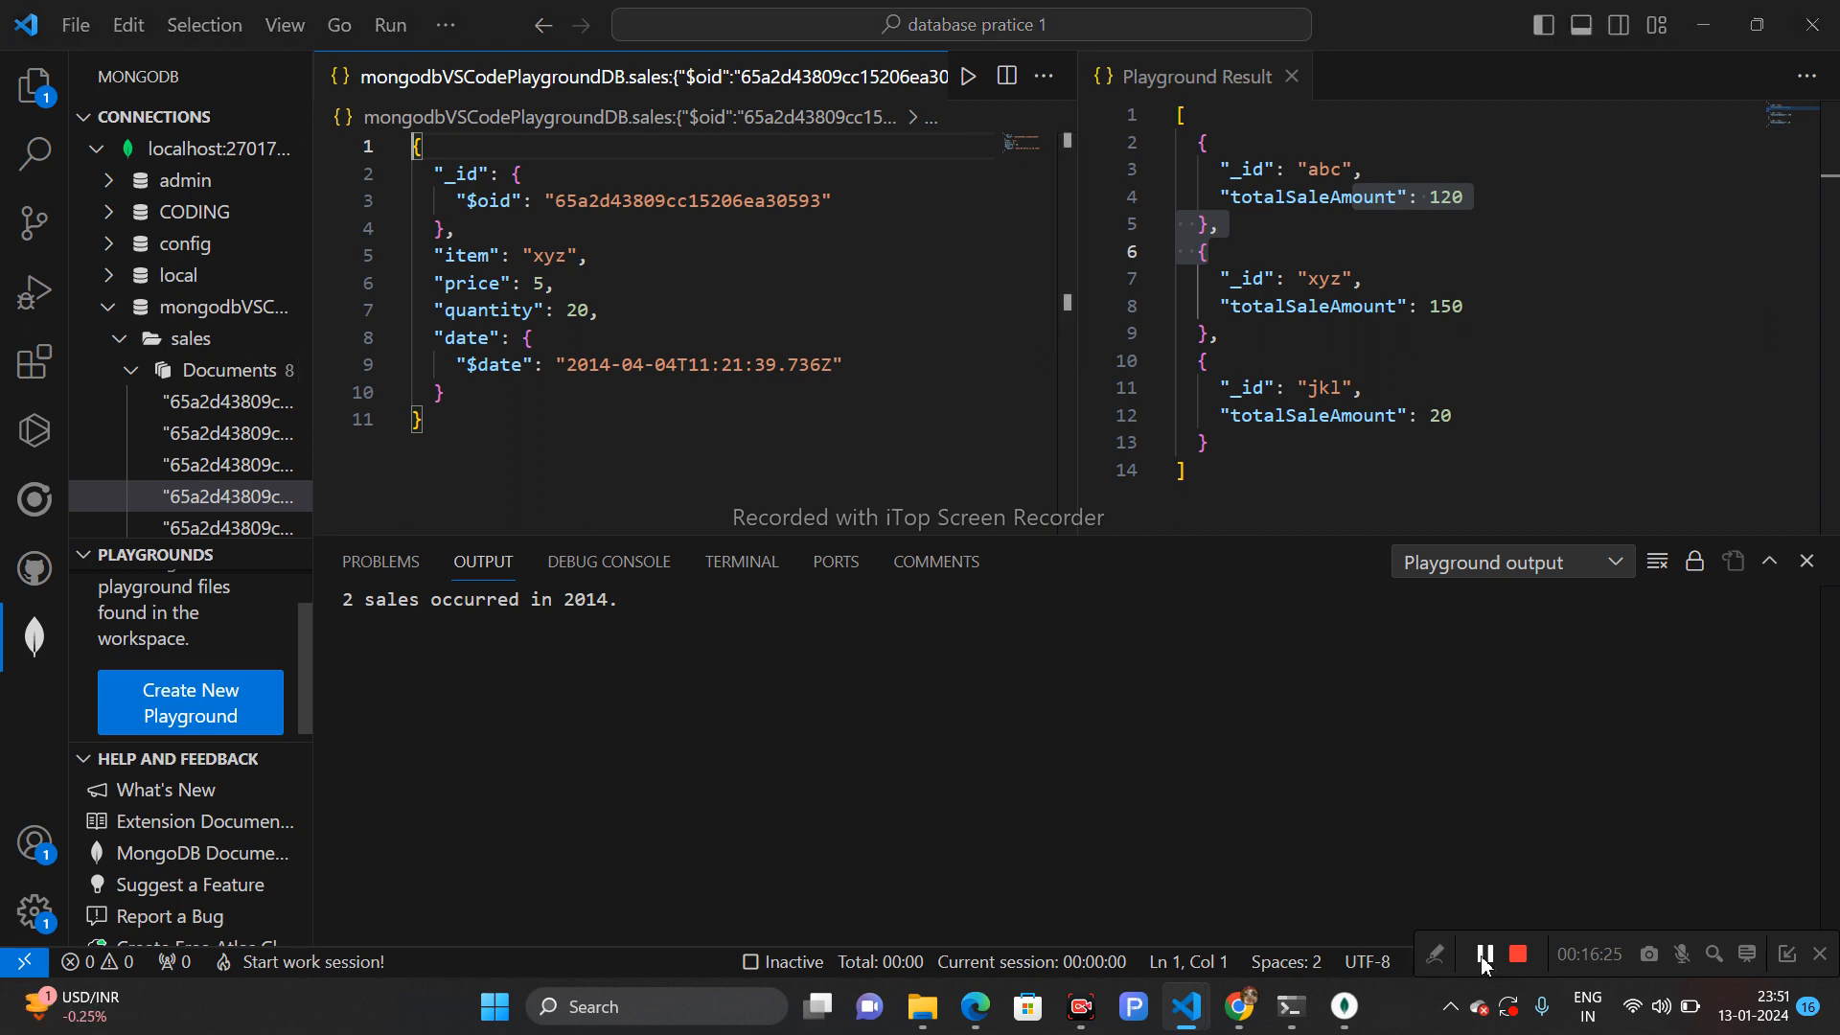
# - Close the saved document editors, leaving the playground open
pyautogui.click(1050, 85)
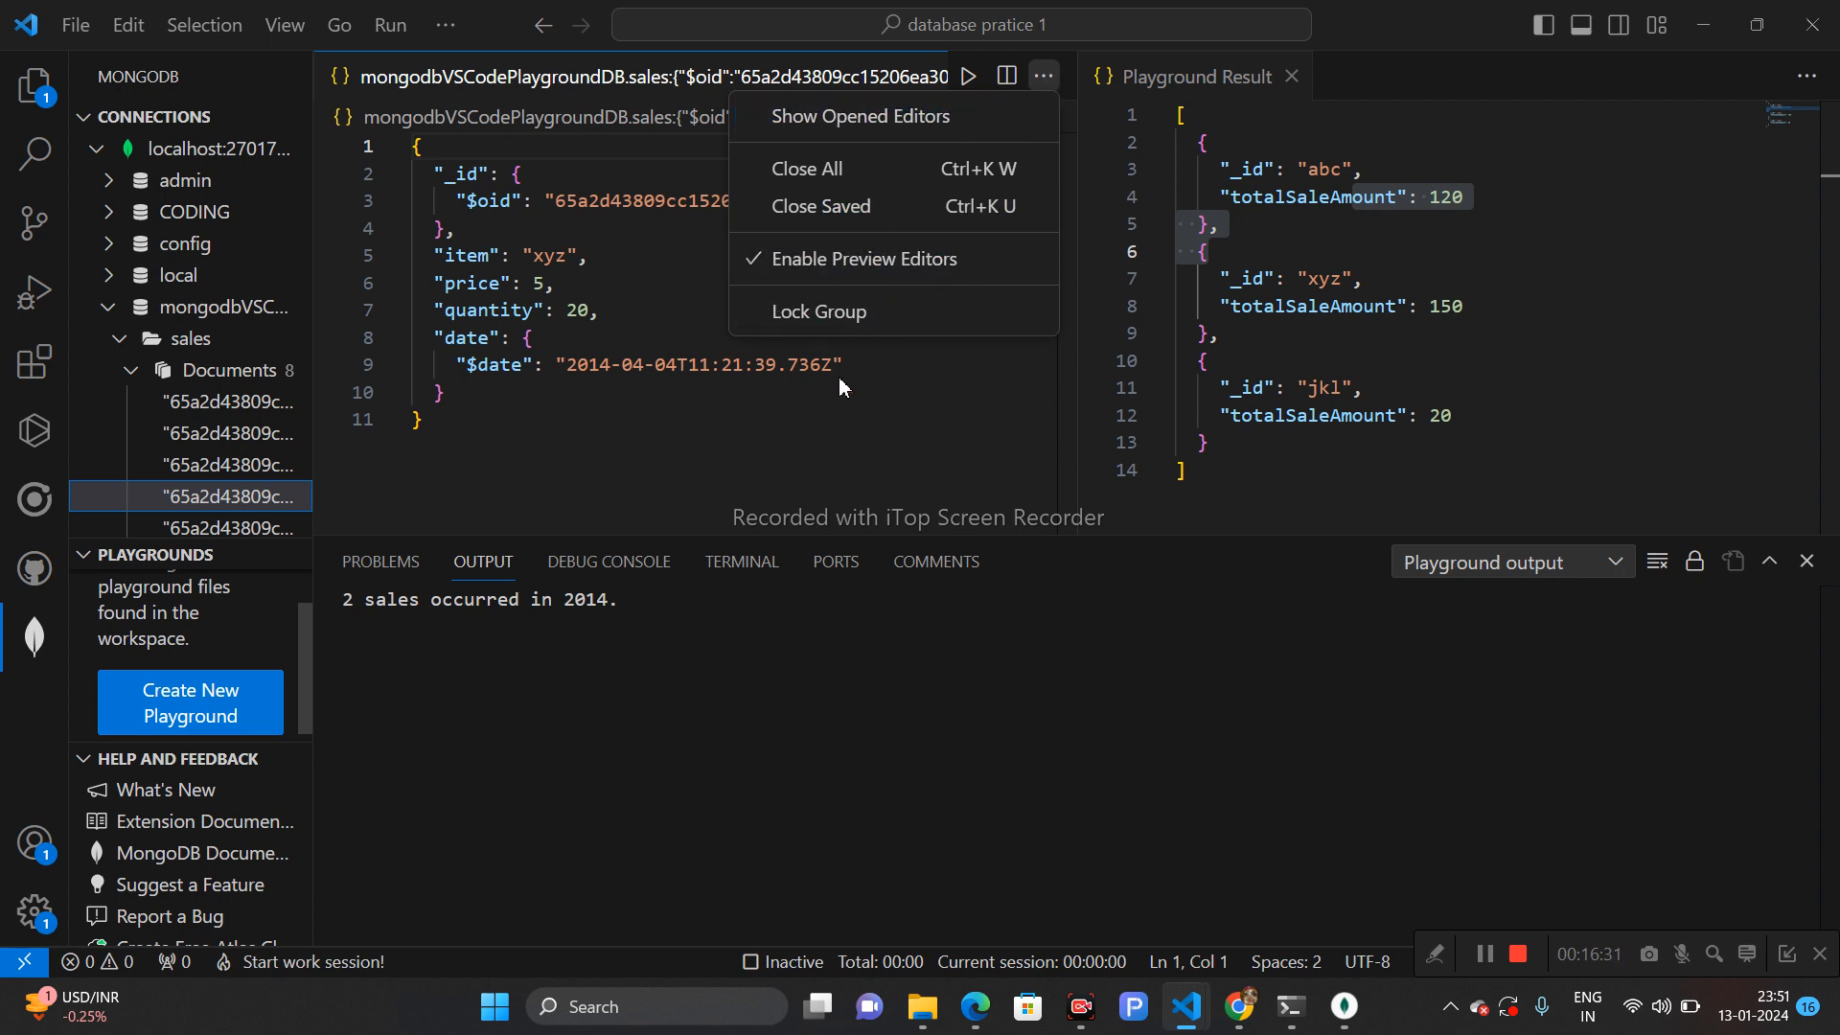
pyautogui.click(658, 244)
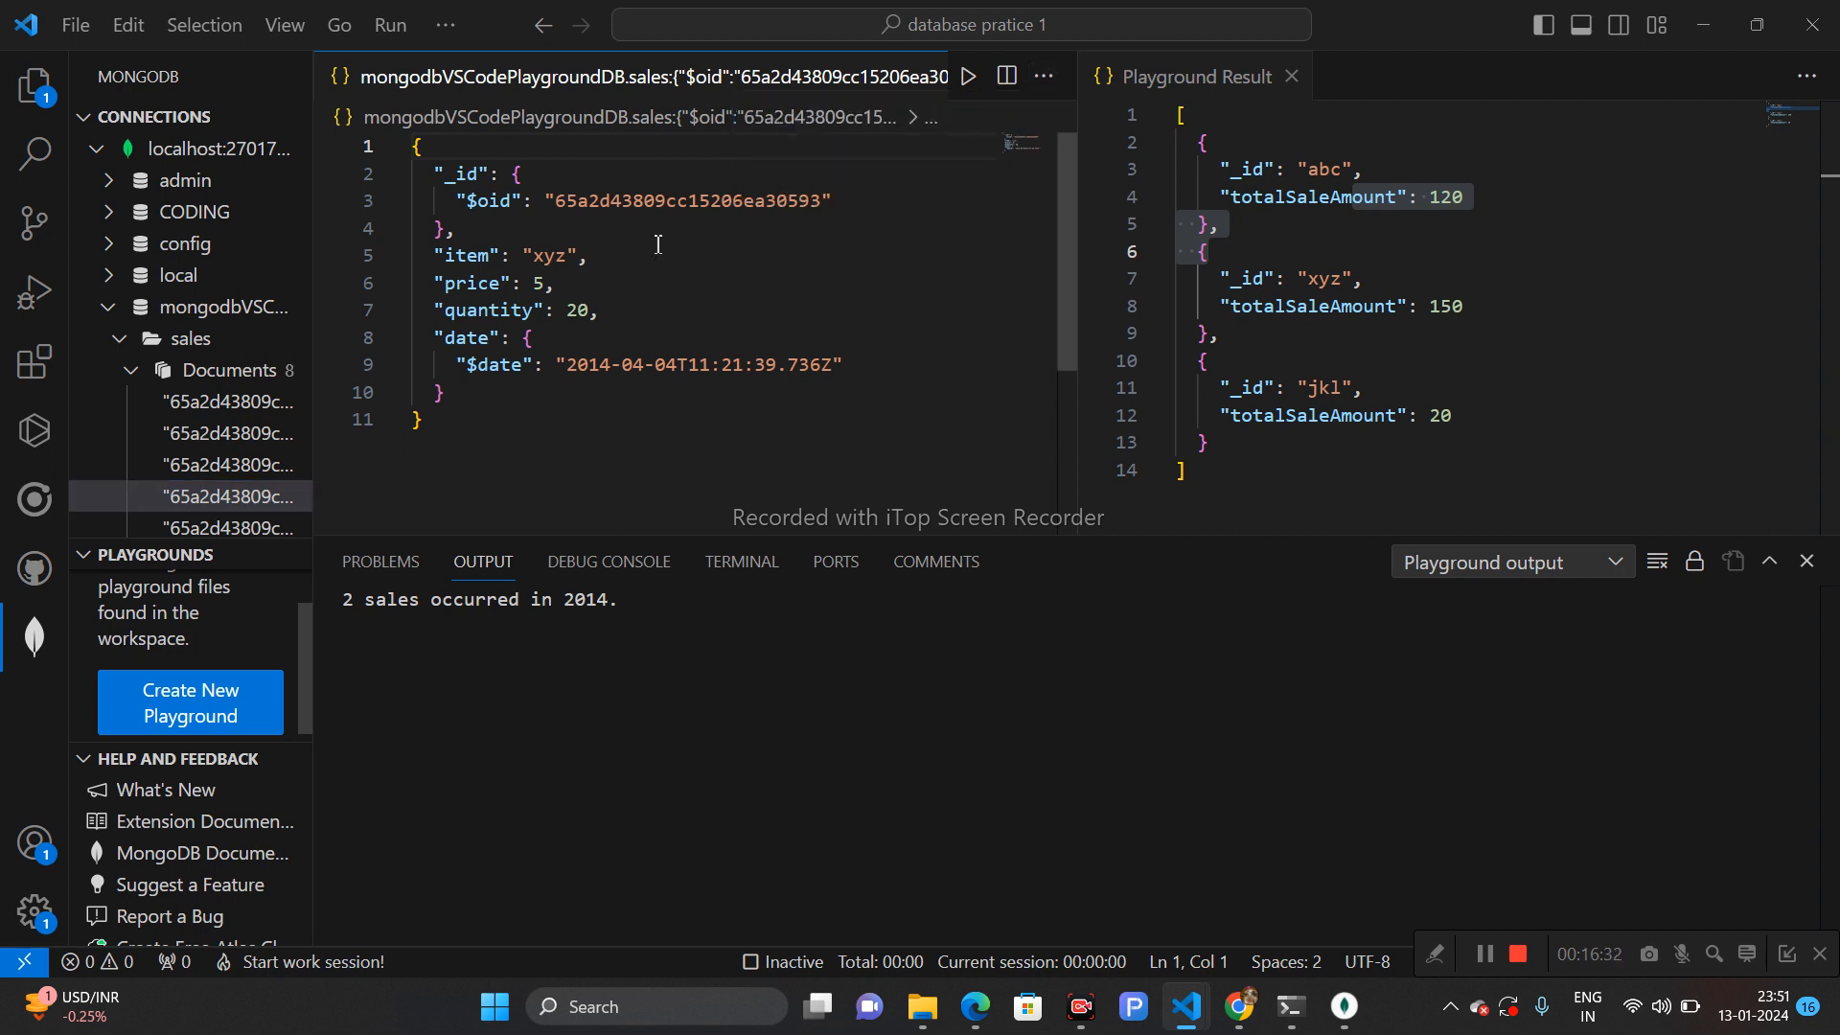
pyautogui.click(930, 119)
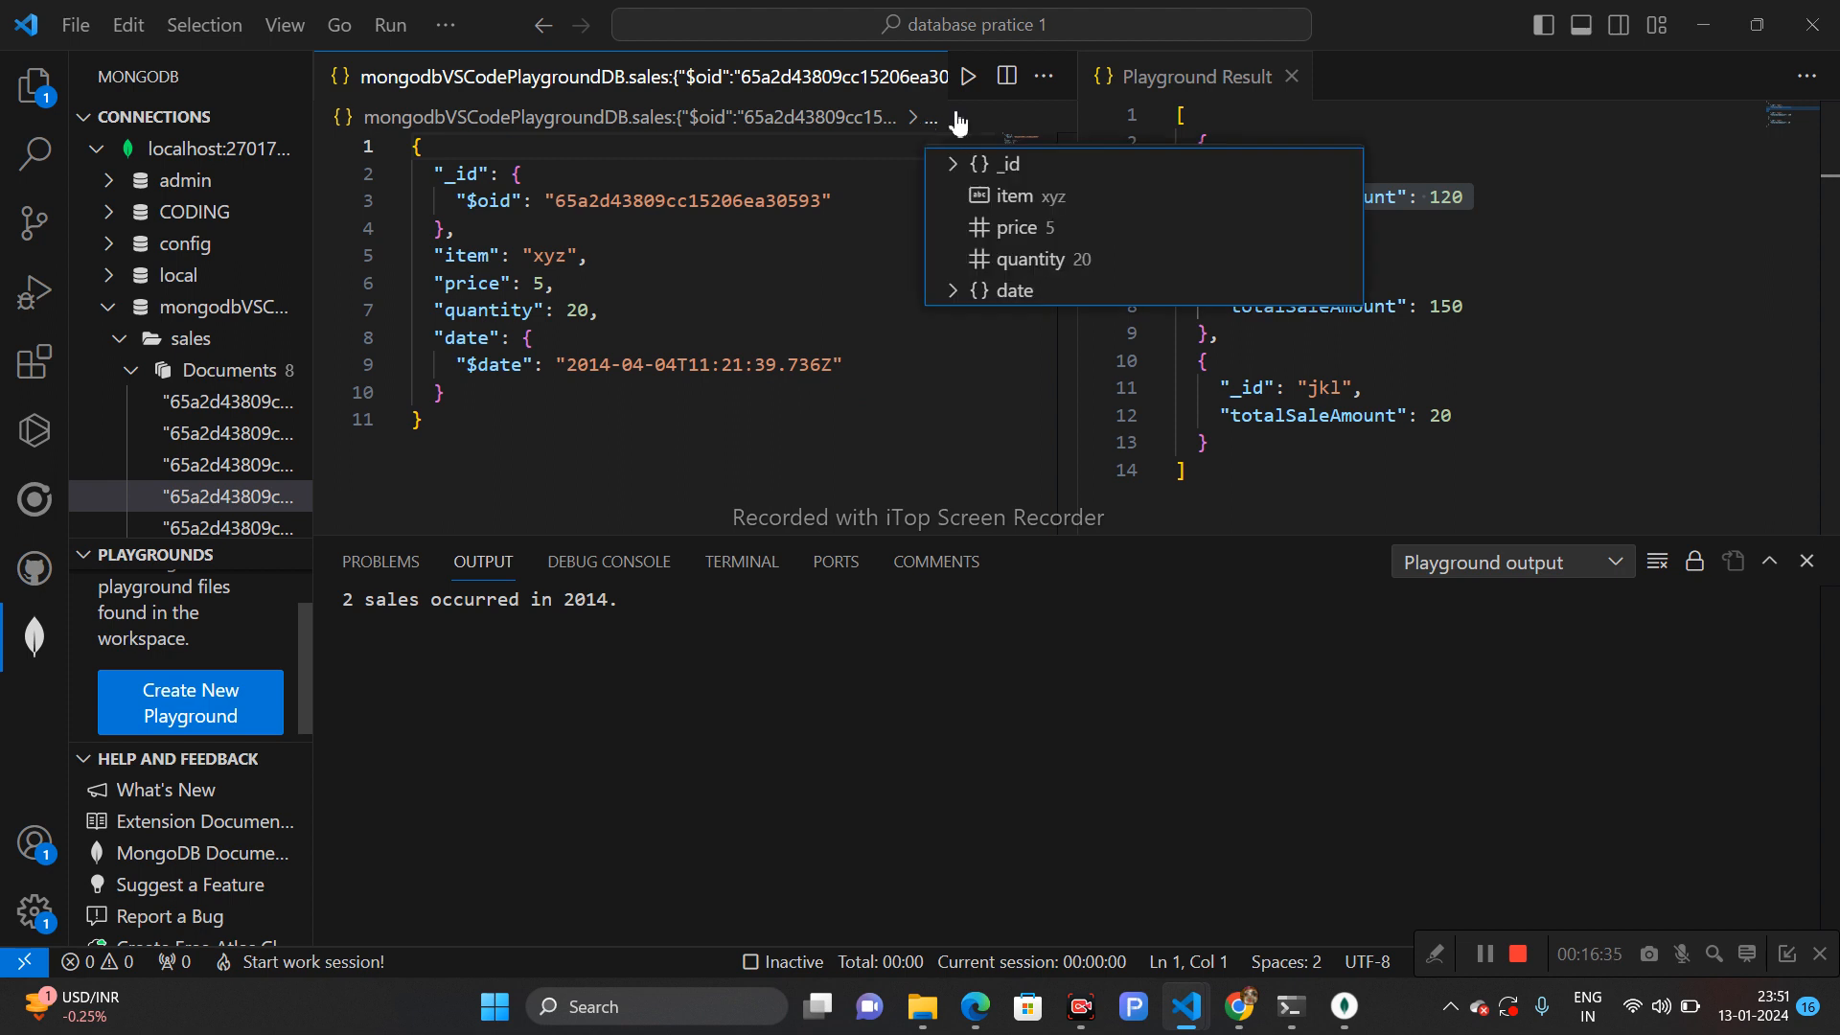
pyautogui.click(1043, 77)
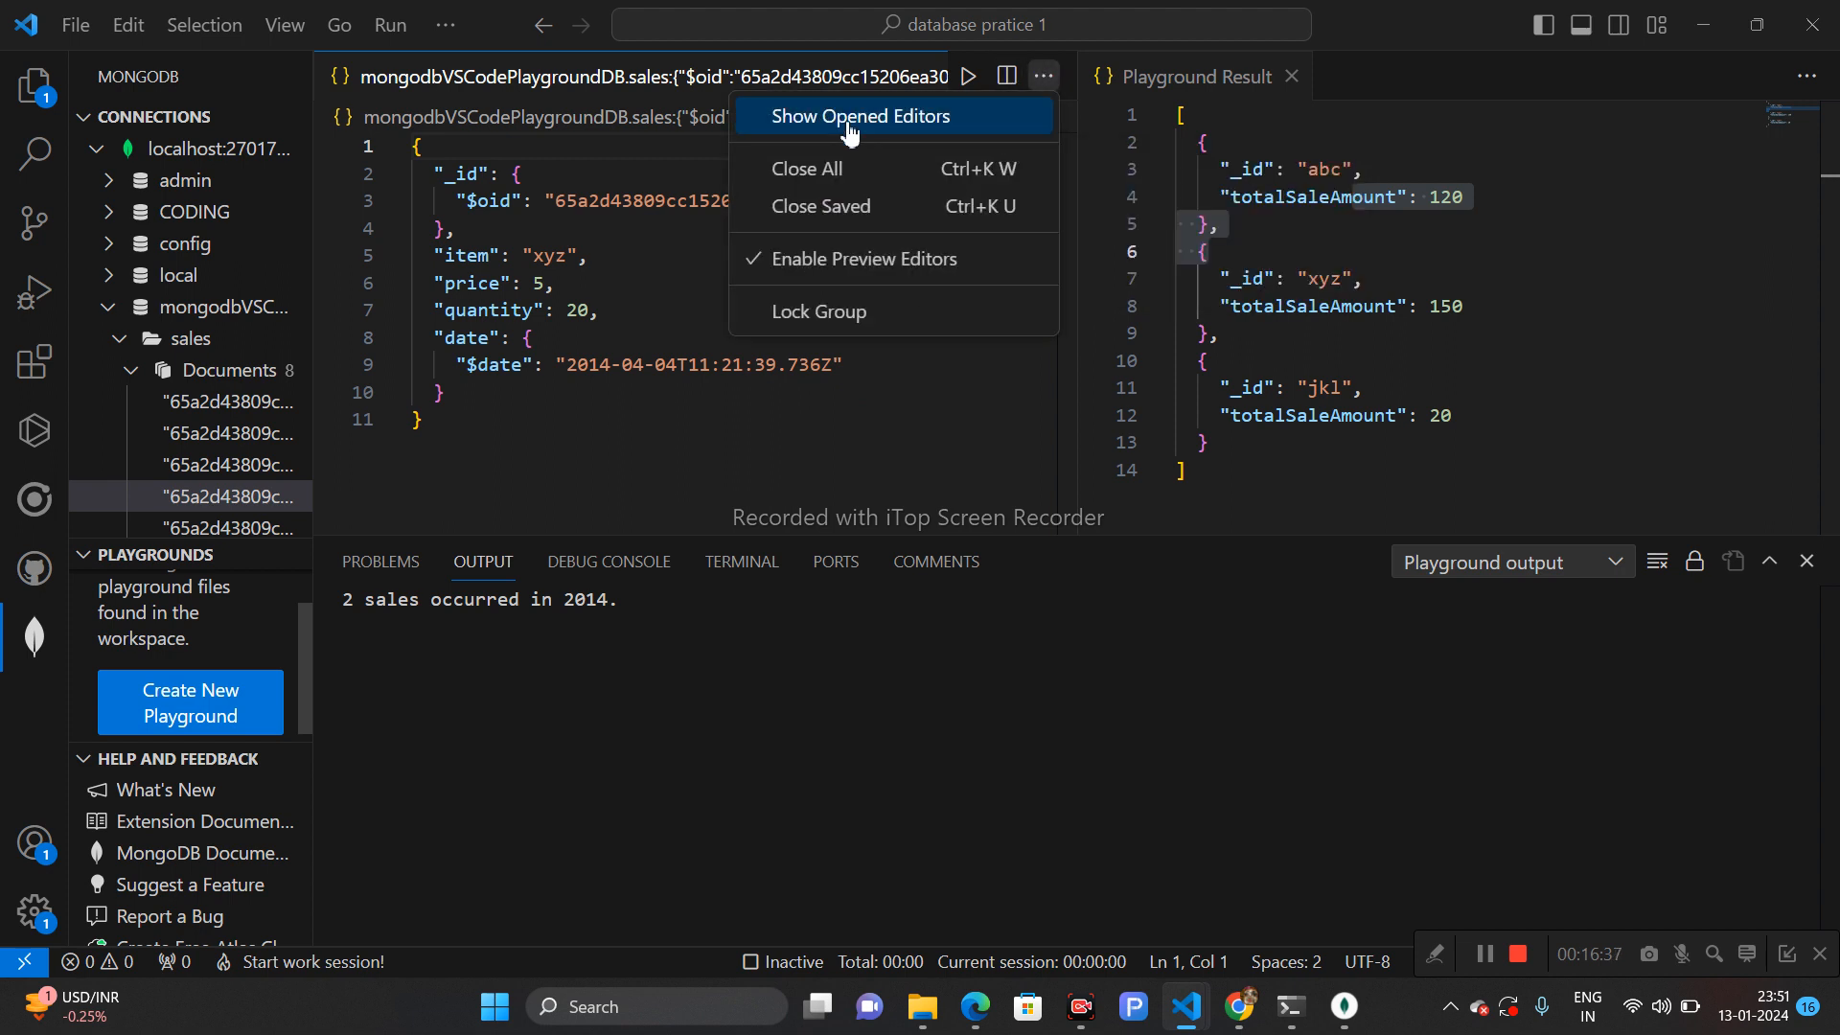
pyautogui.click(844, 216)
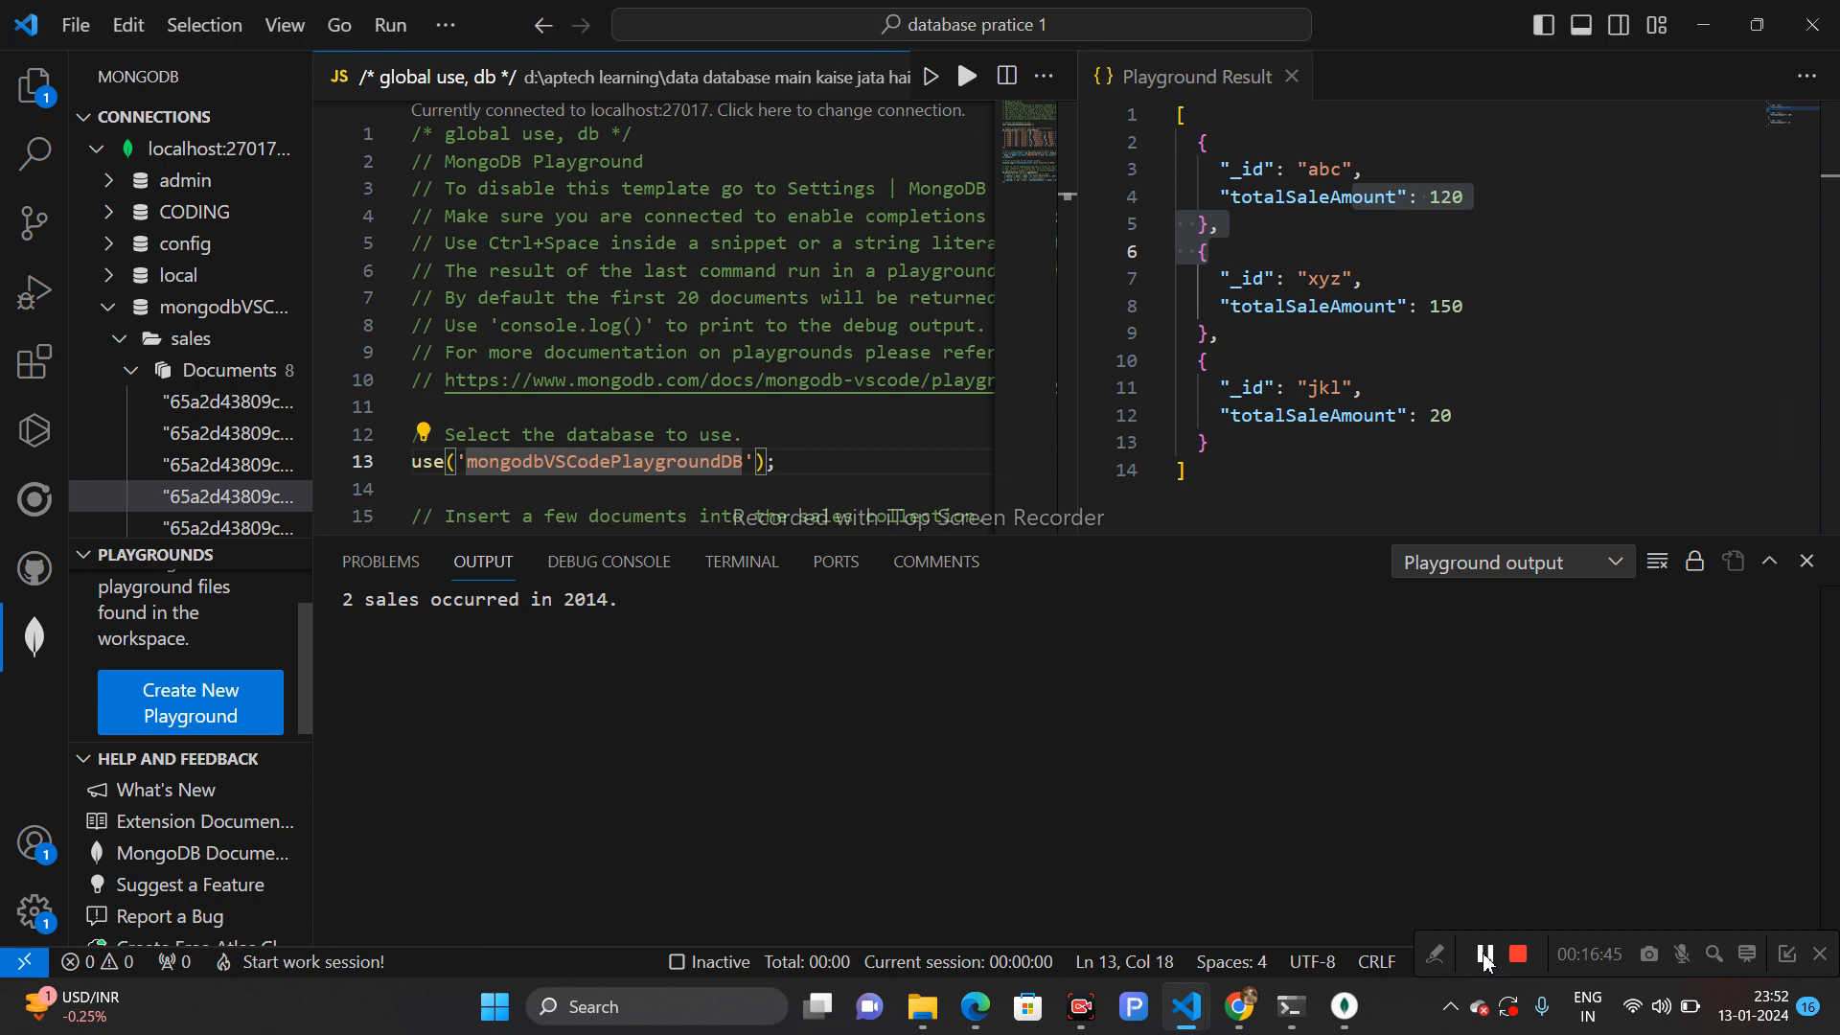
pyautogui.click(1043, 76)
pyautogui.click(807, 165)
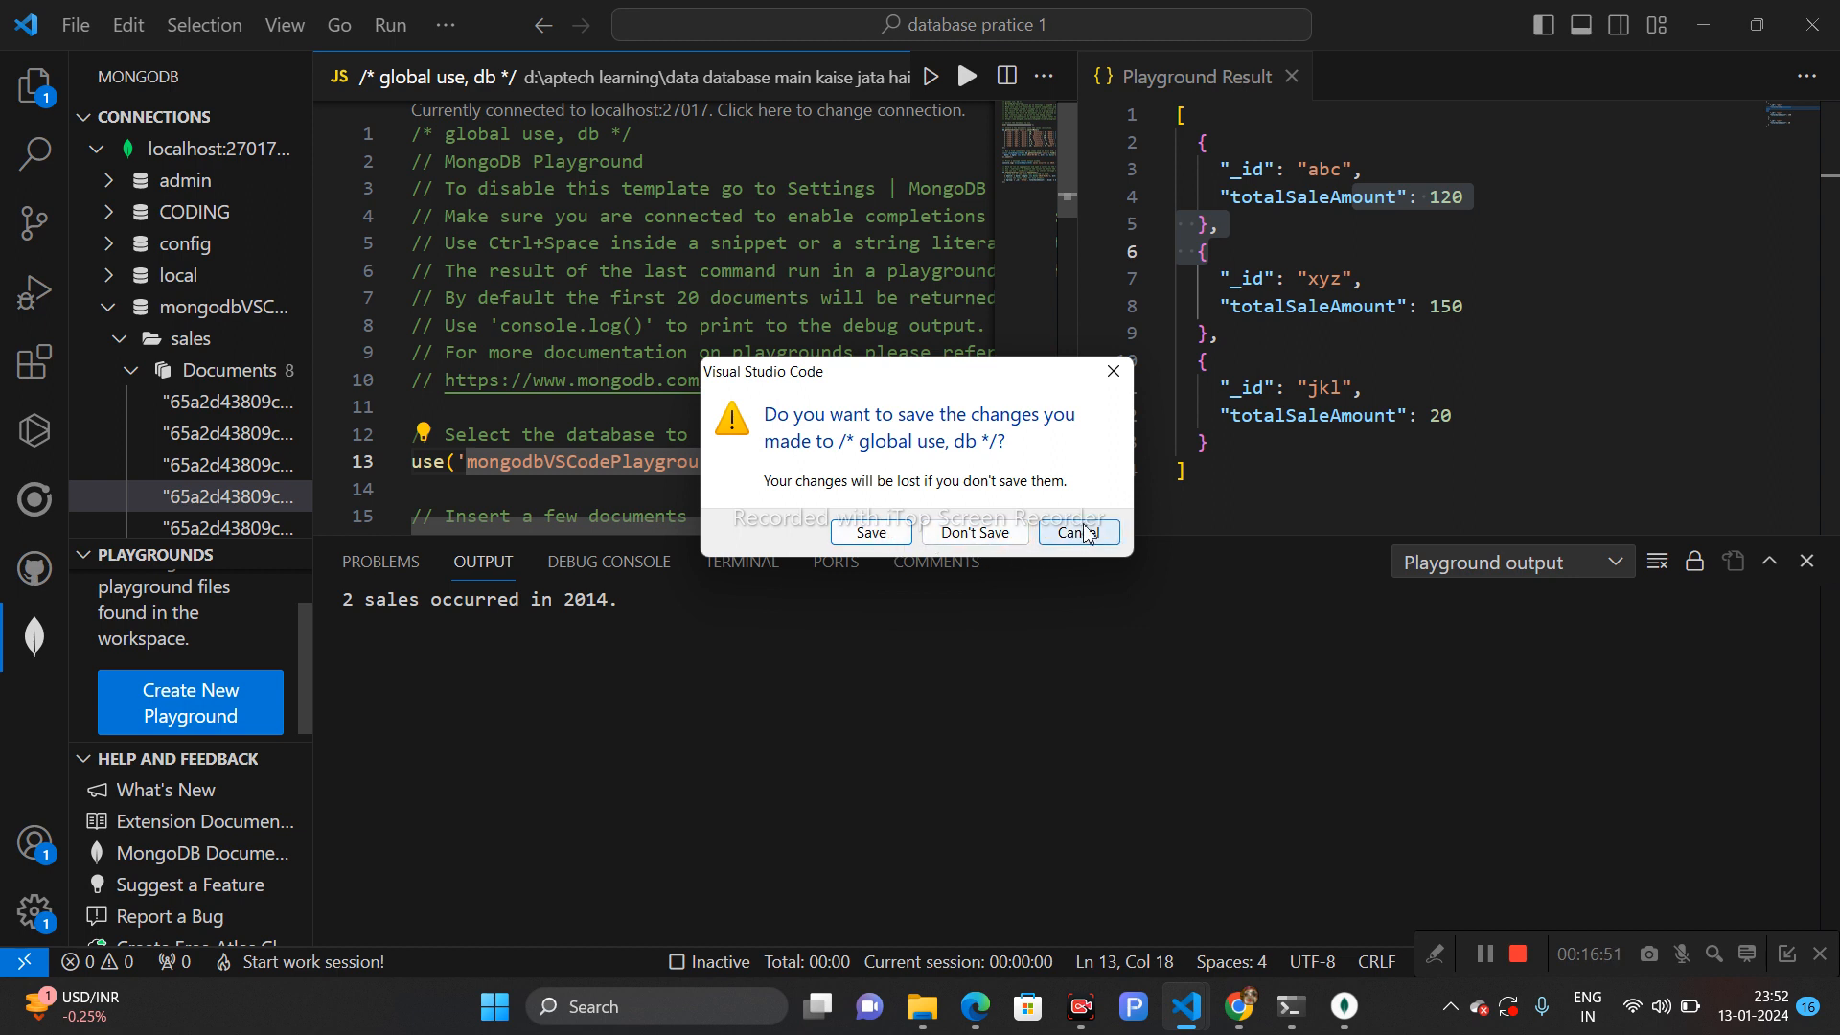
pyautogui.click(1078, 533)
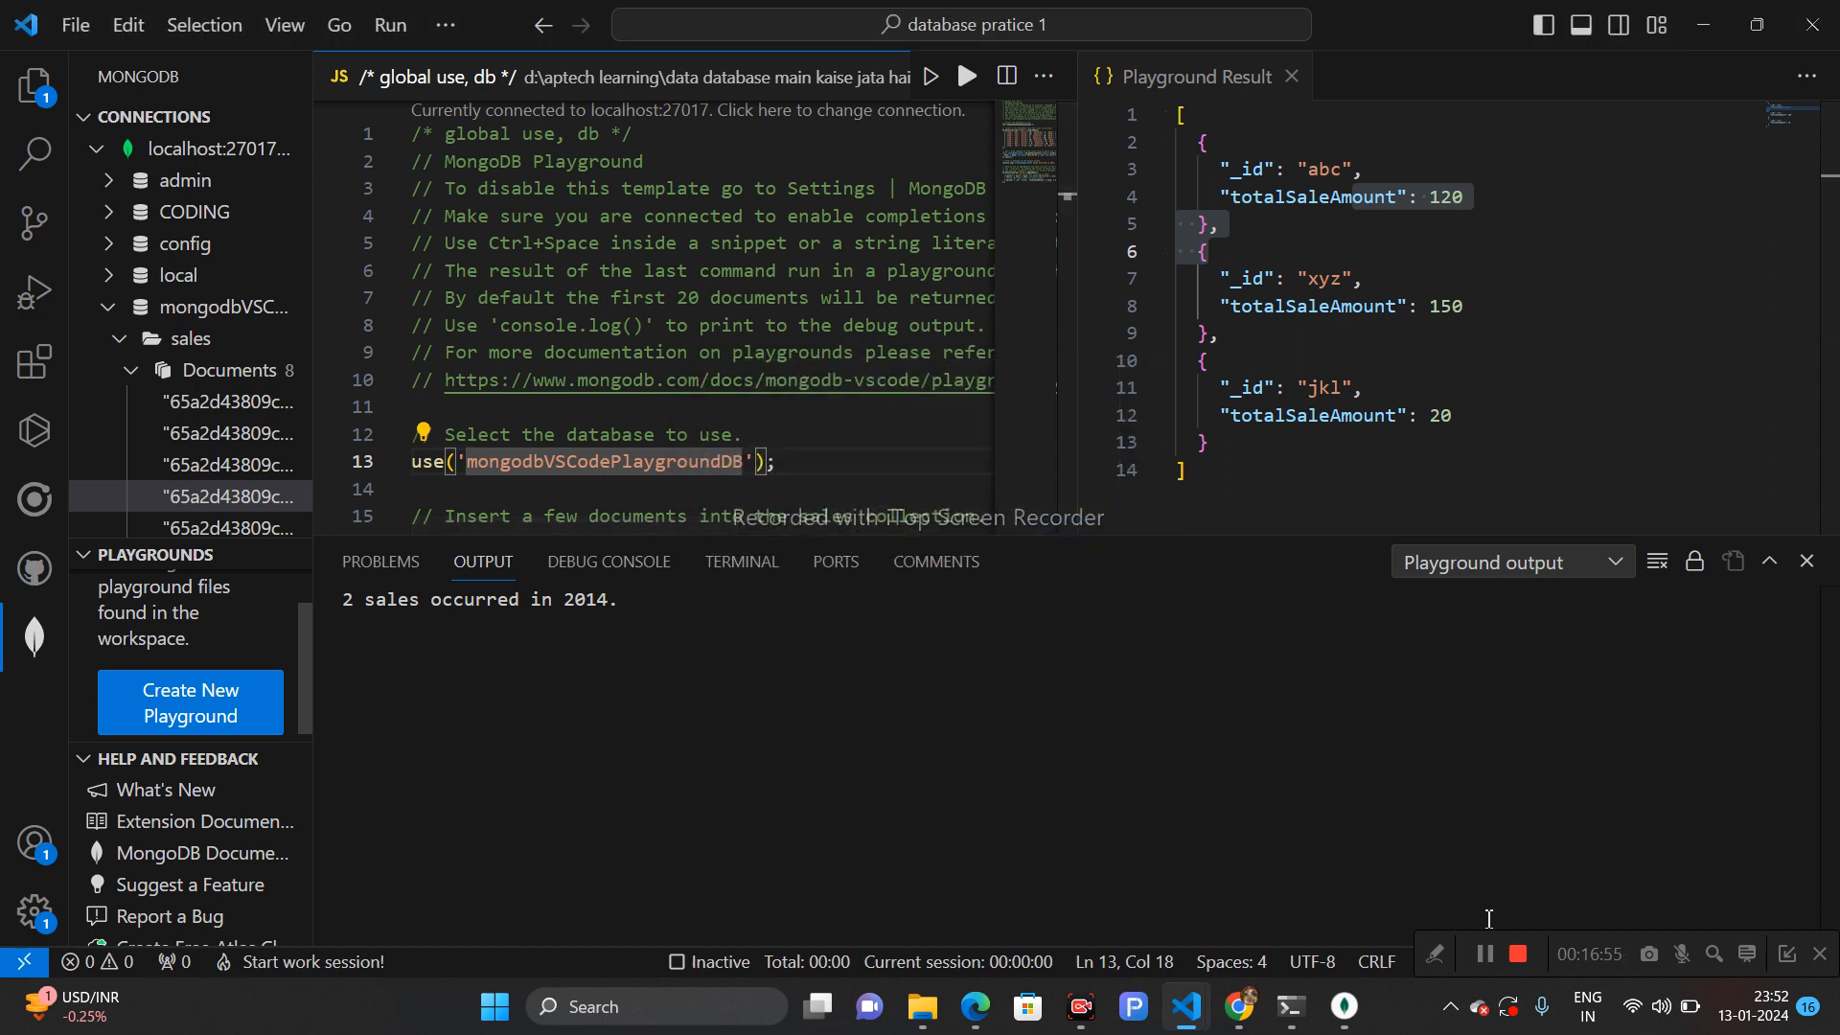
pyautogui.click(1051, 78)
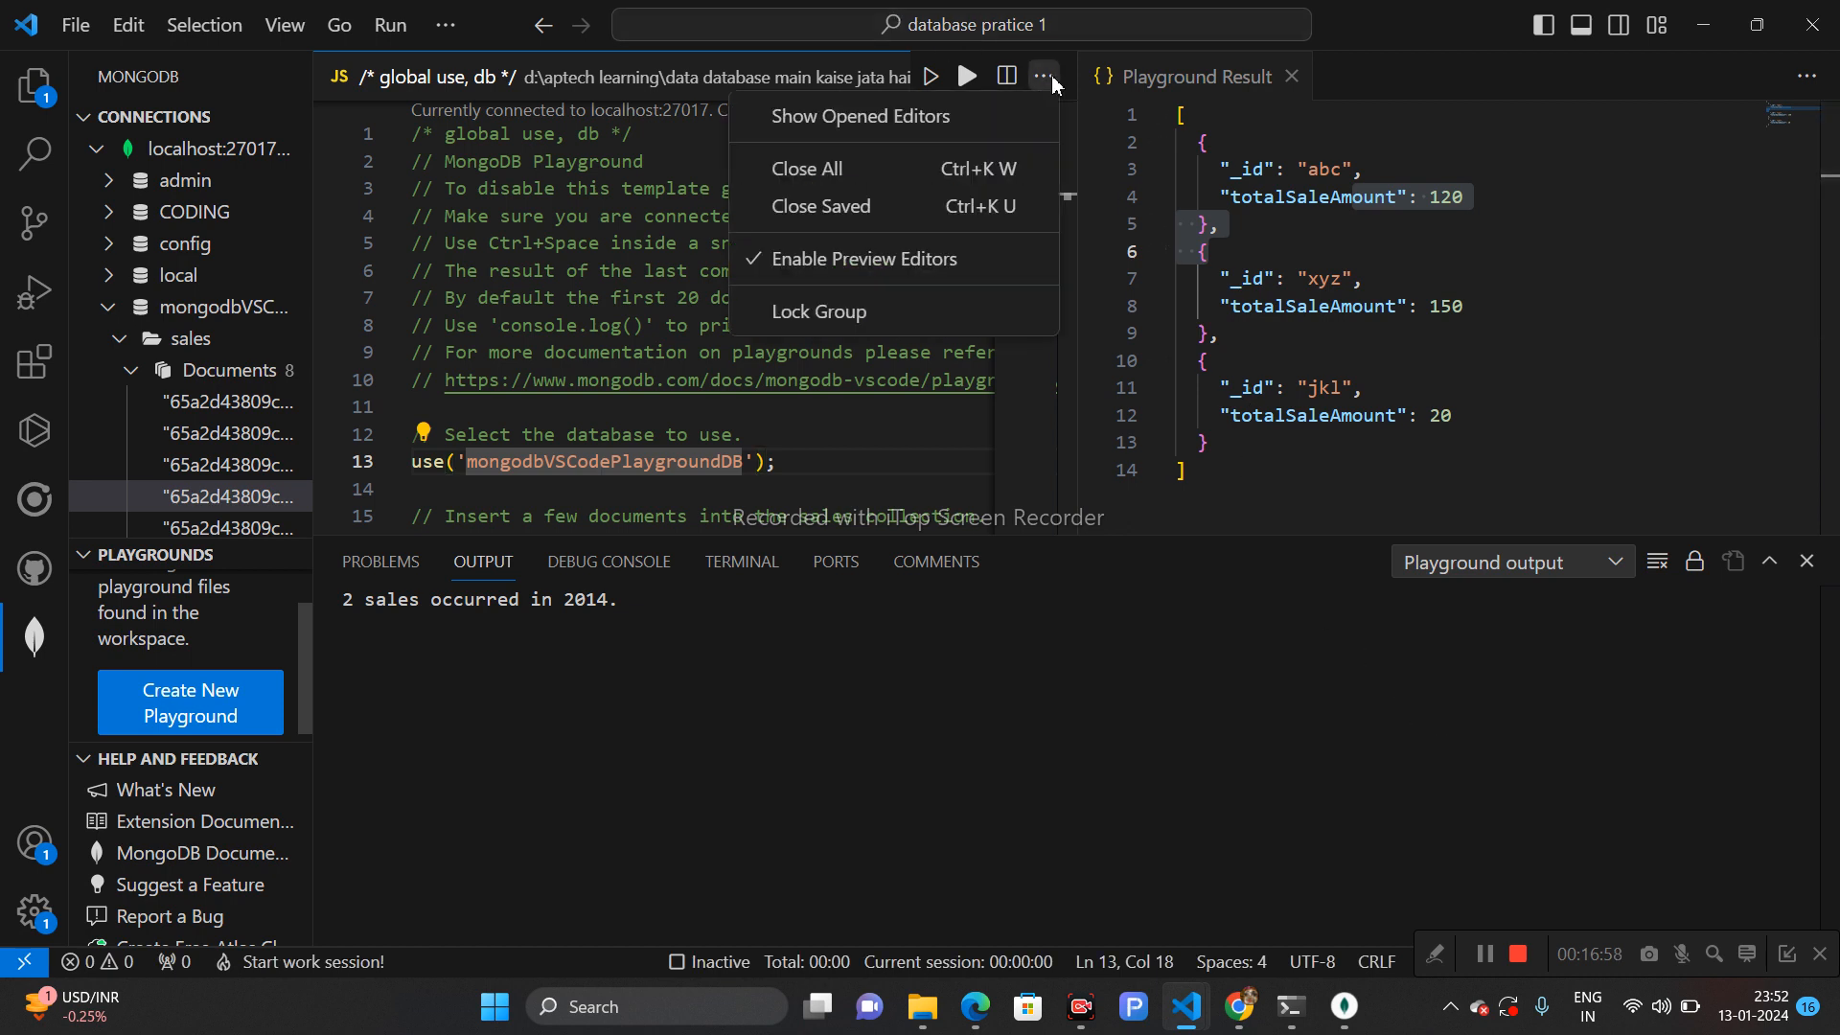
pyautogui.click(830, 169)
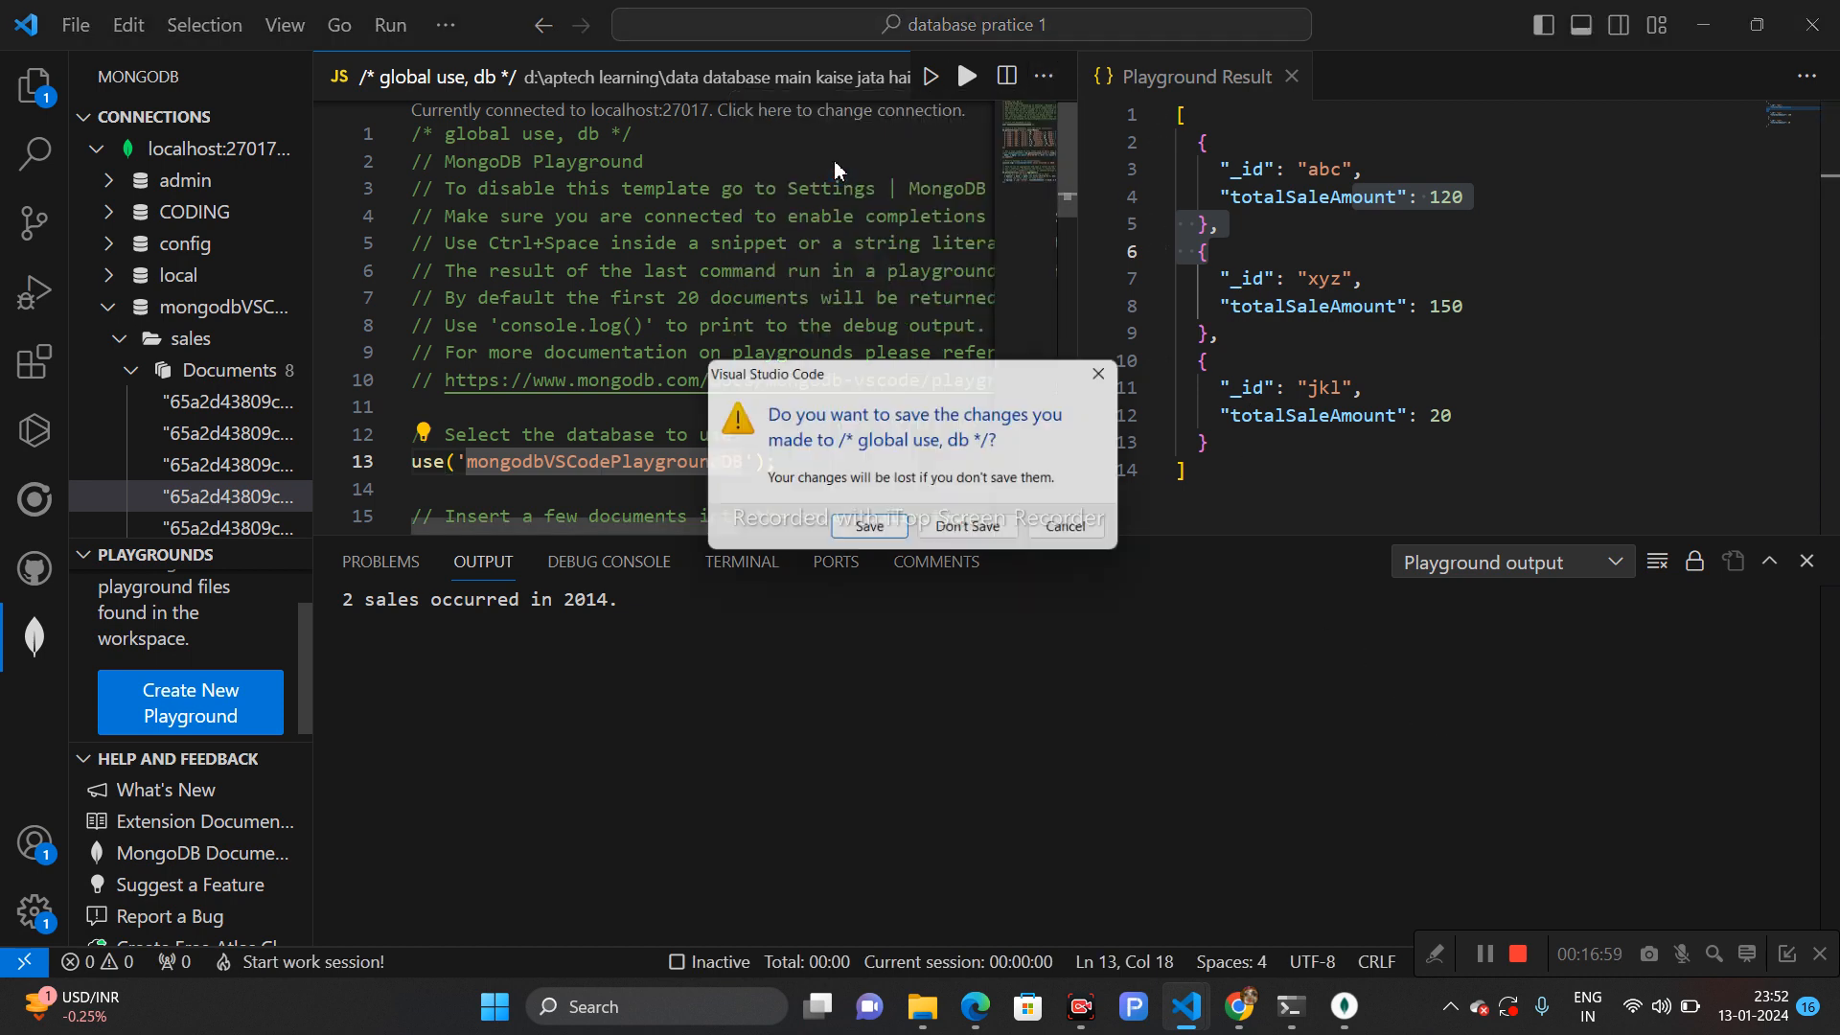
pyautogui.click(872, 530)
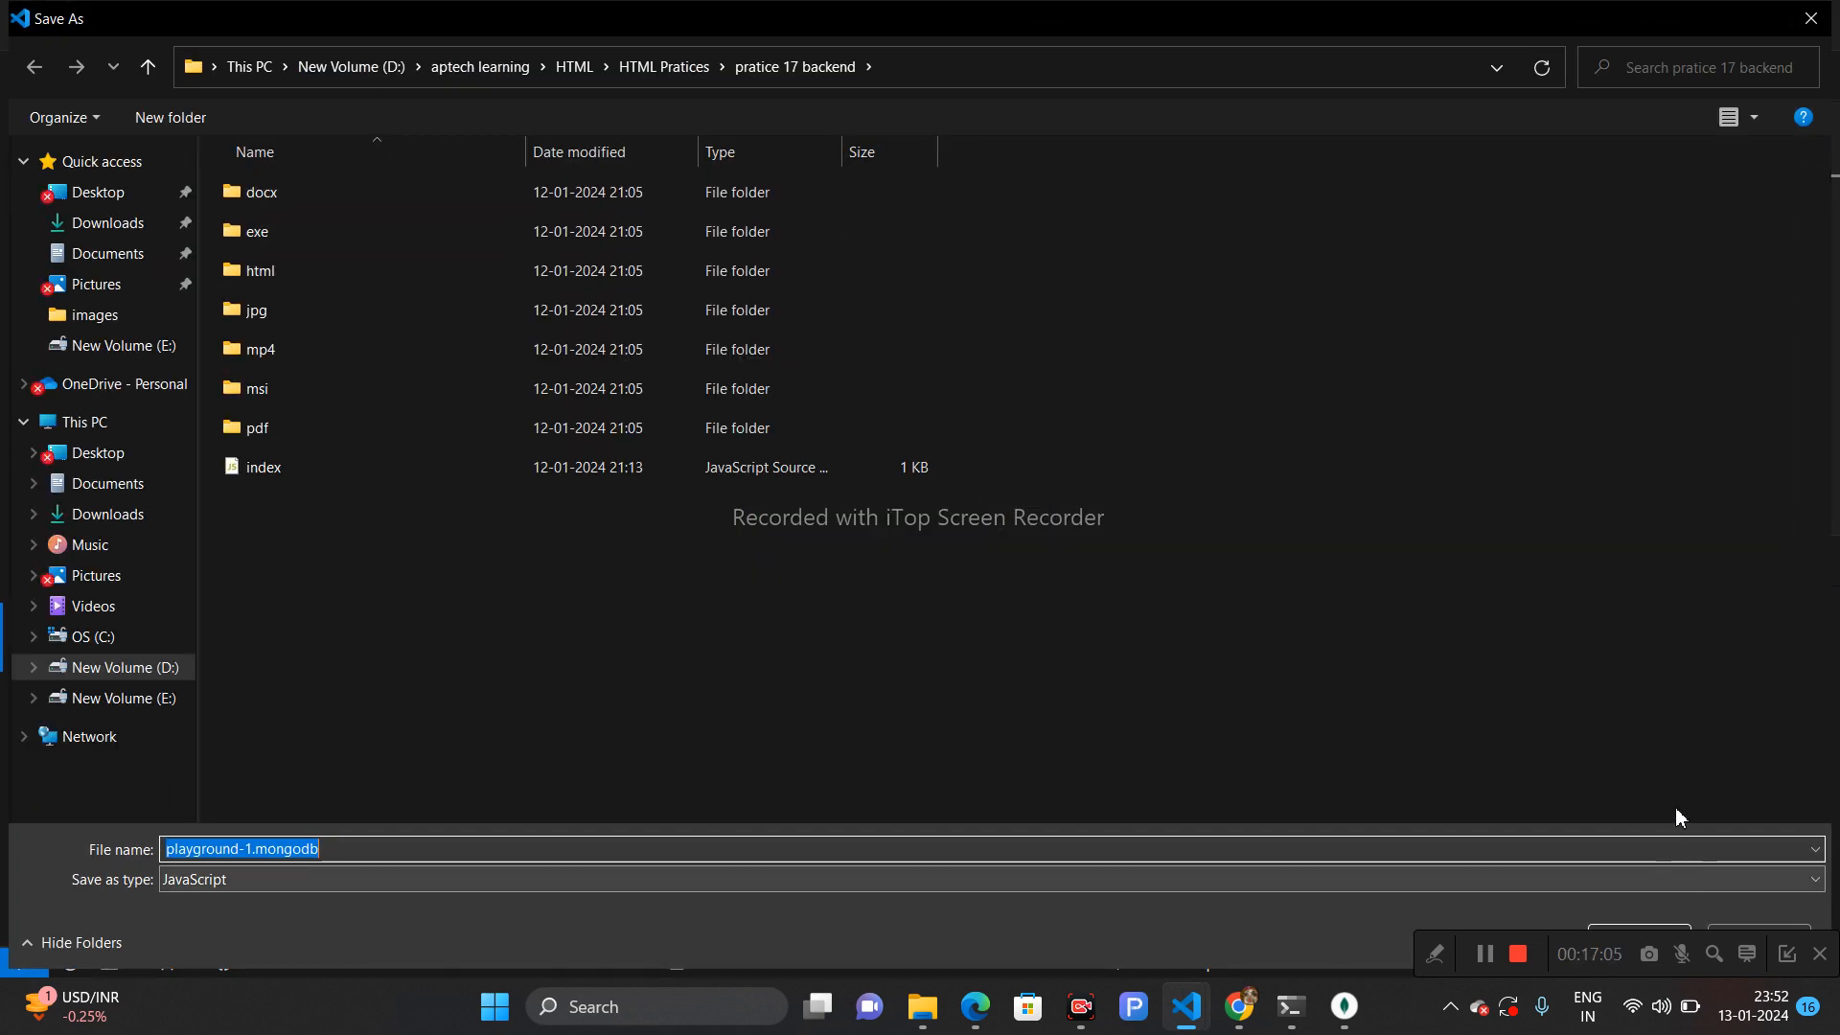
pyautogui.click(1816, 12)
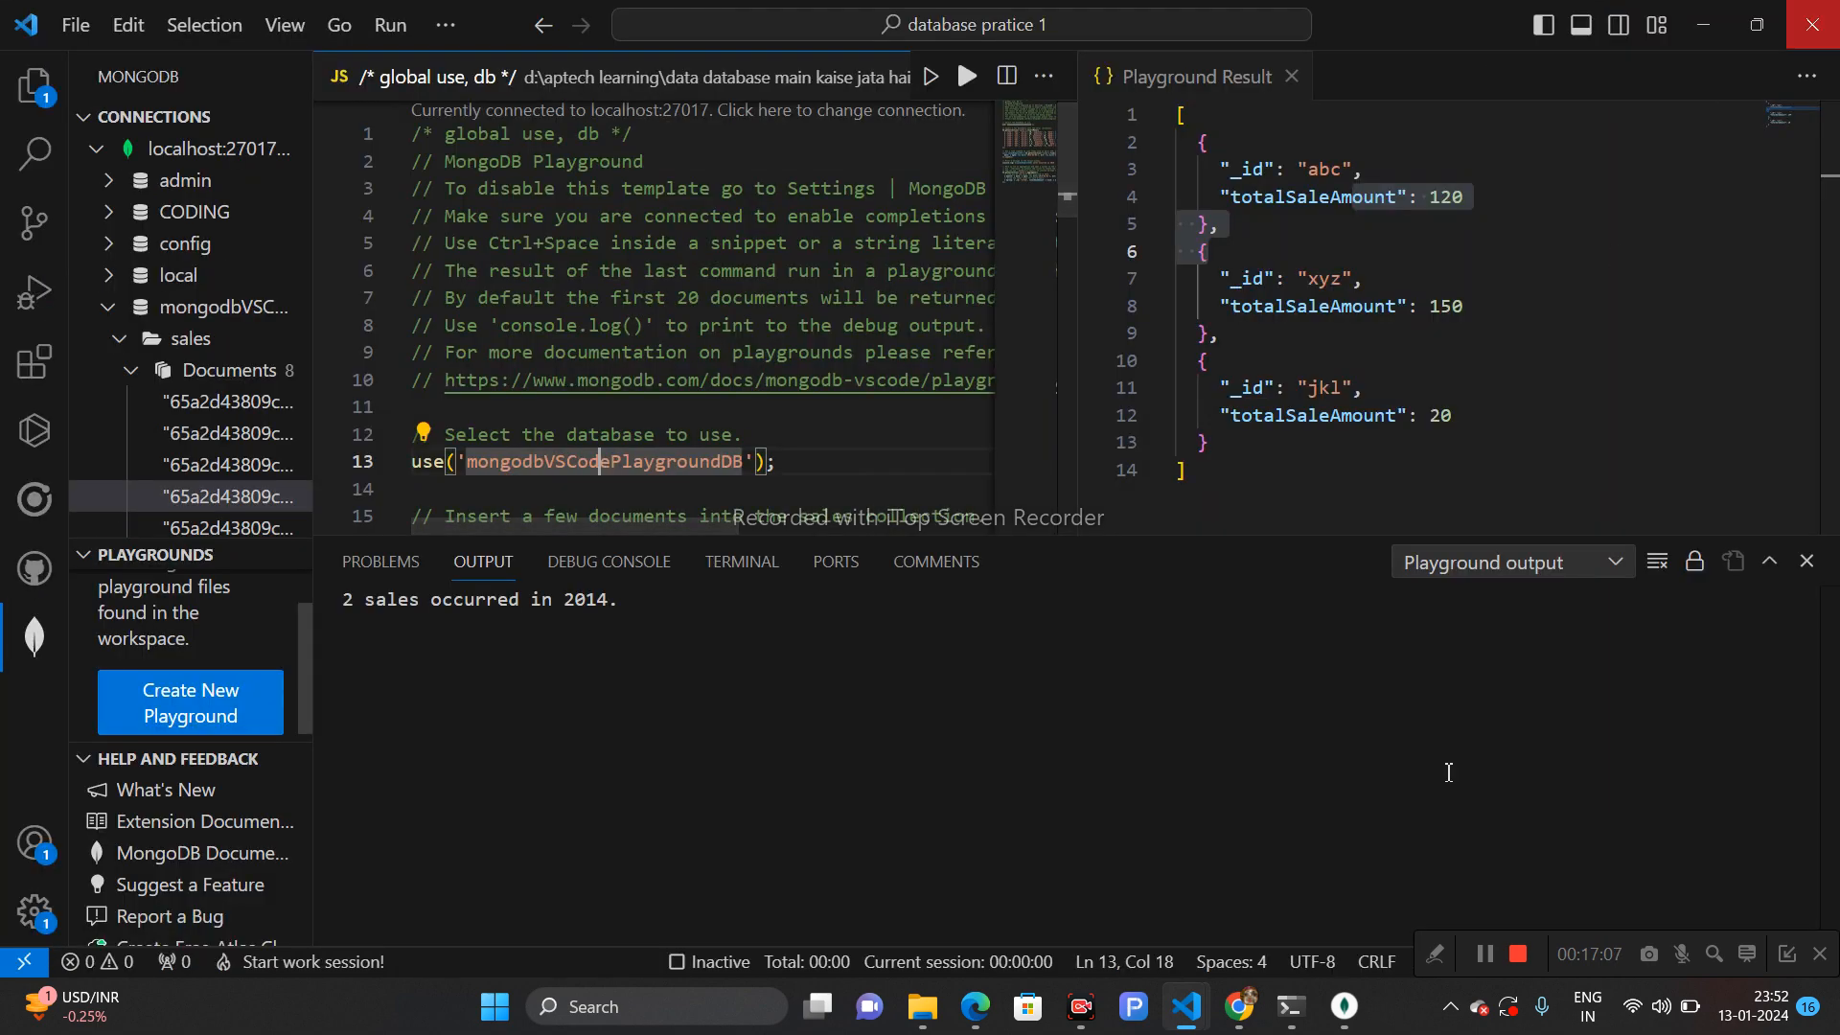
# - Open the full-collection export for CODING.course in Compass, compare the CSV and JSON file types, and close the dialog
pyautogui.click(1490, 966)
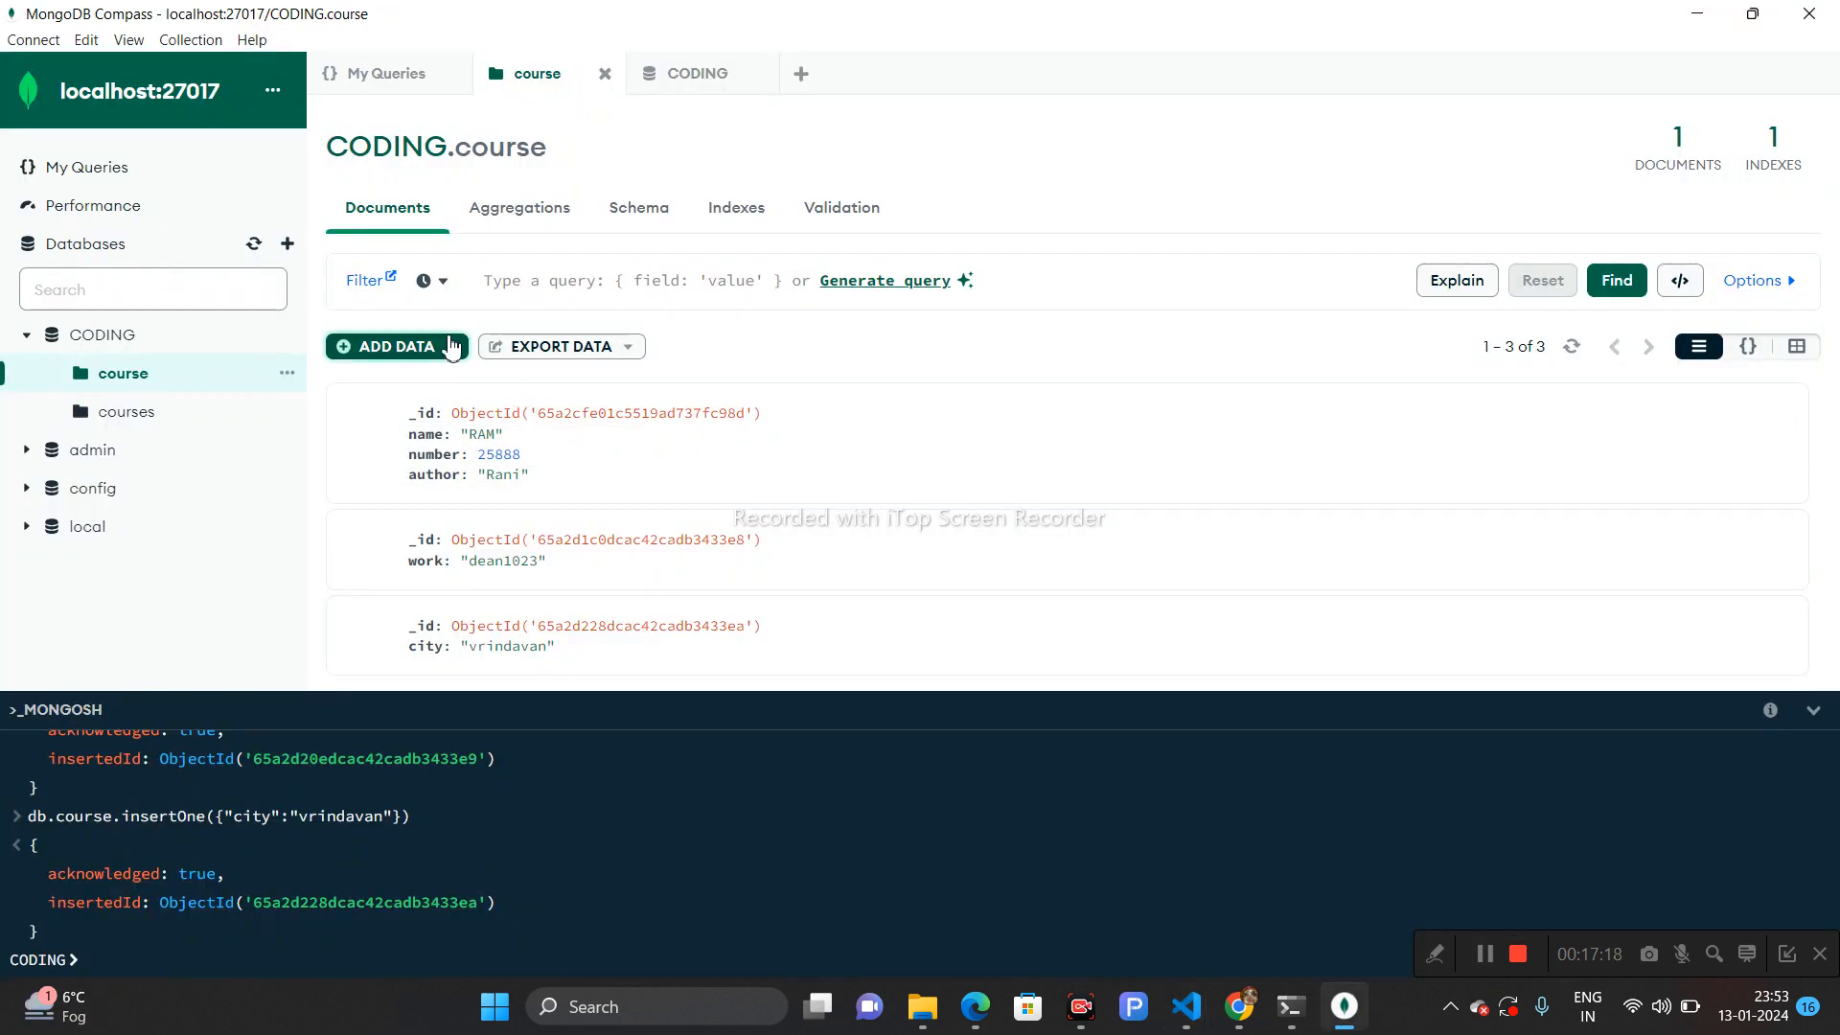
pyautogui.click(451, 347)
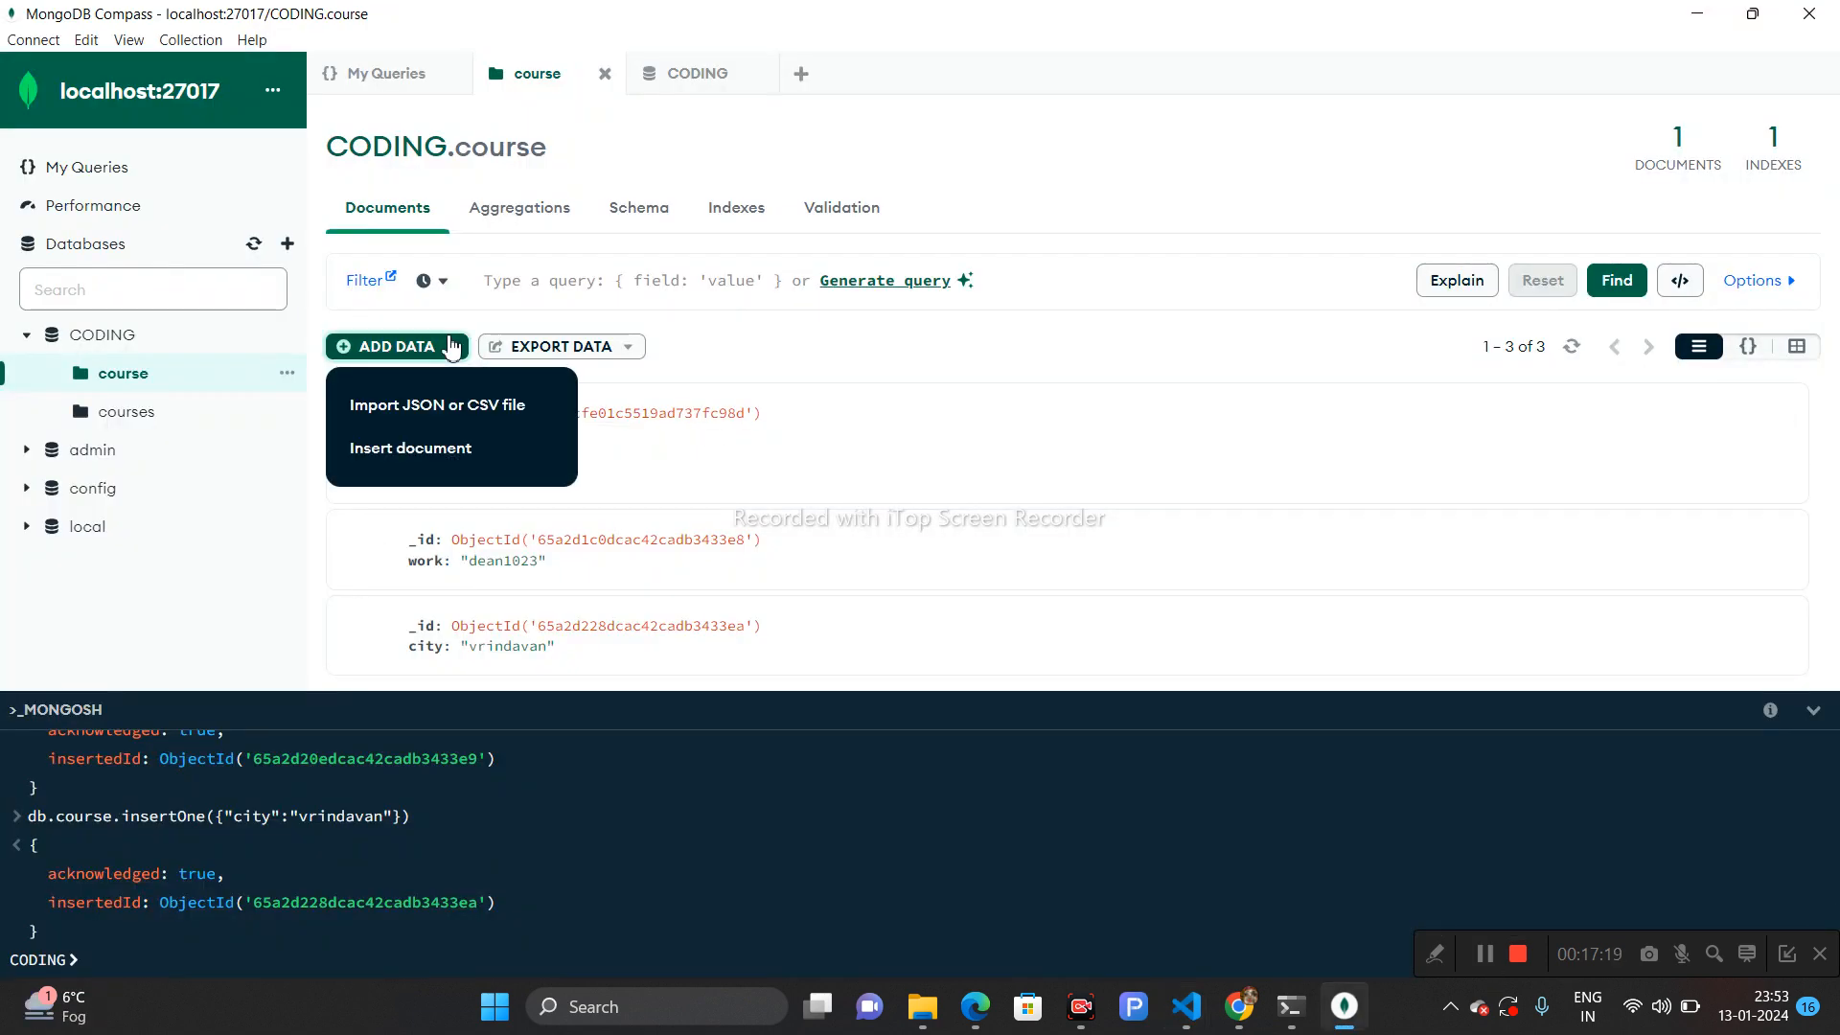
pyautogui.click(576, 355)
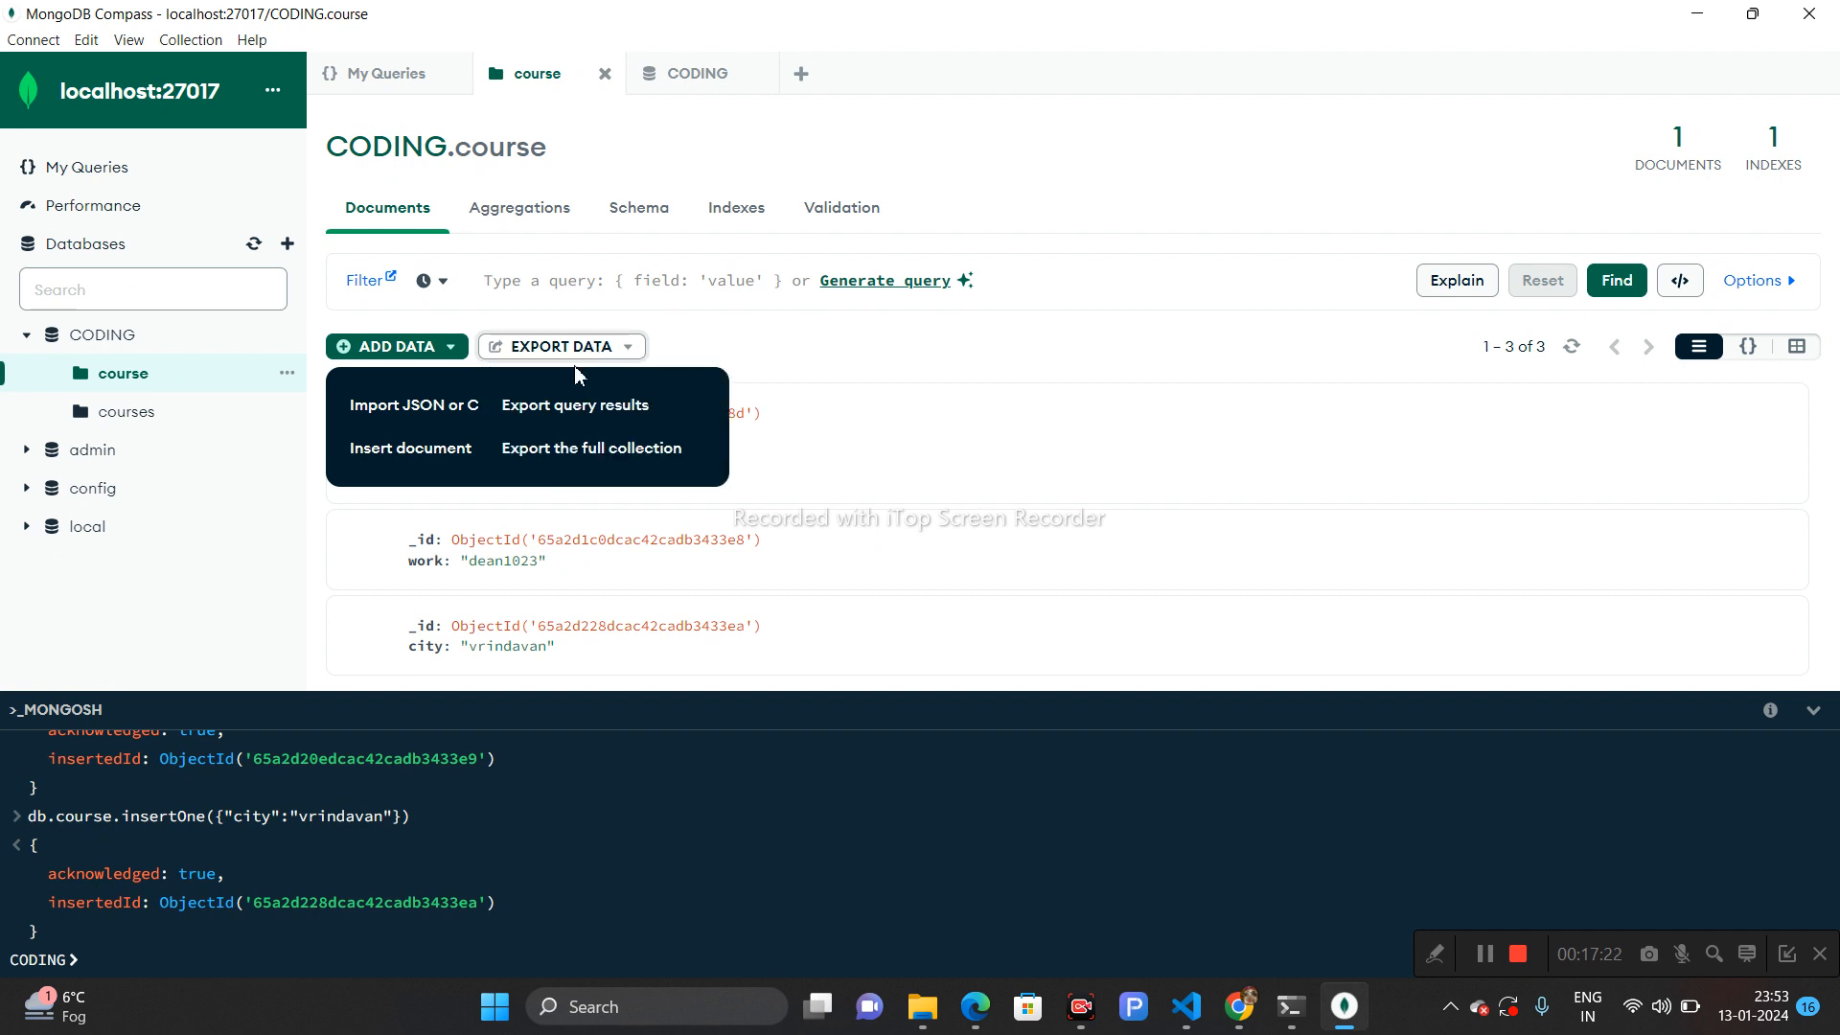
pyautogui.click(625, 453)
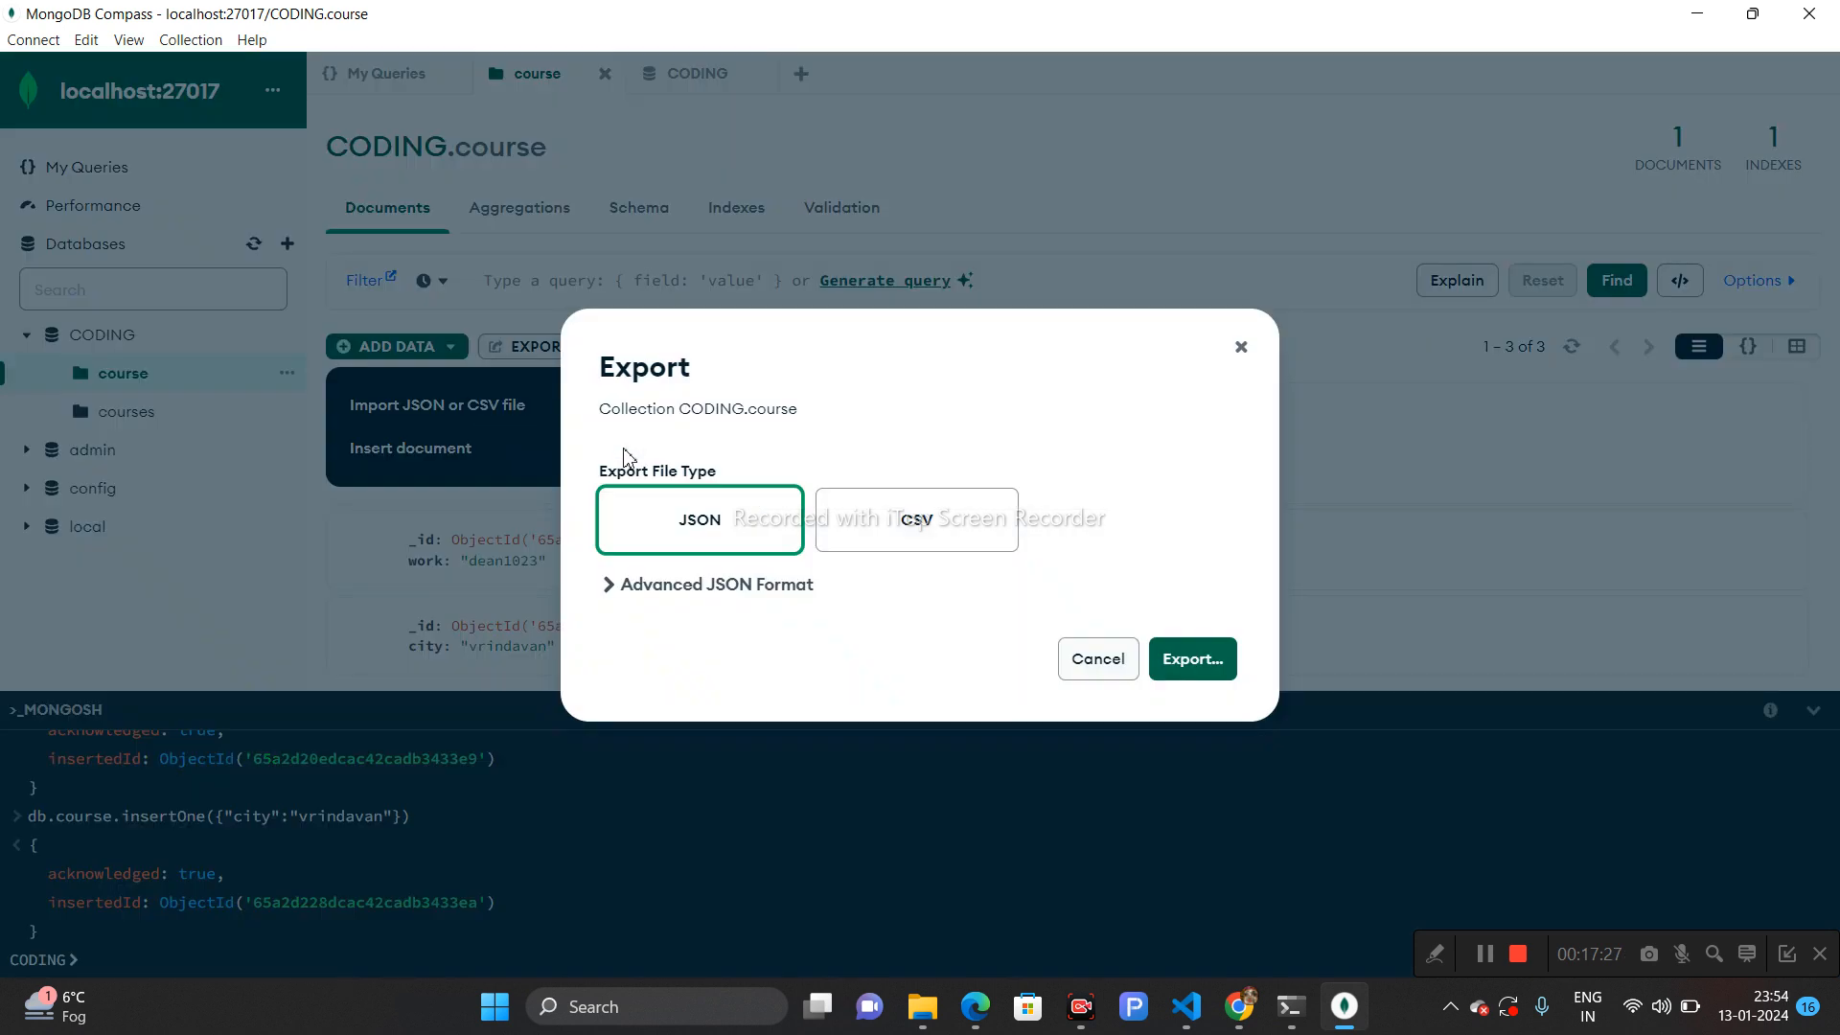
pyautogui.click(903, 547)
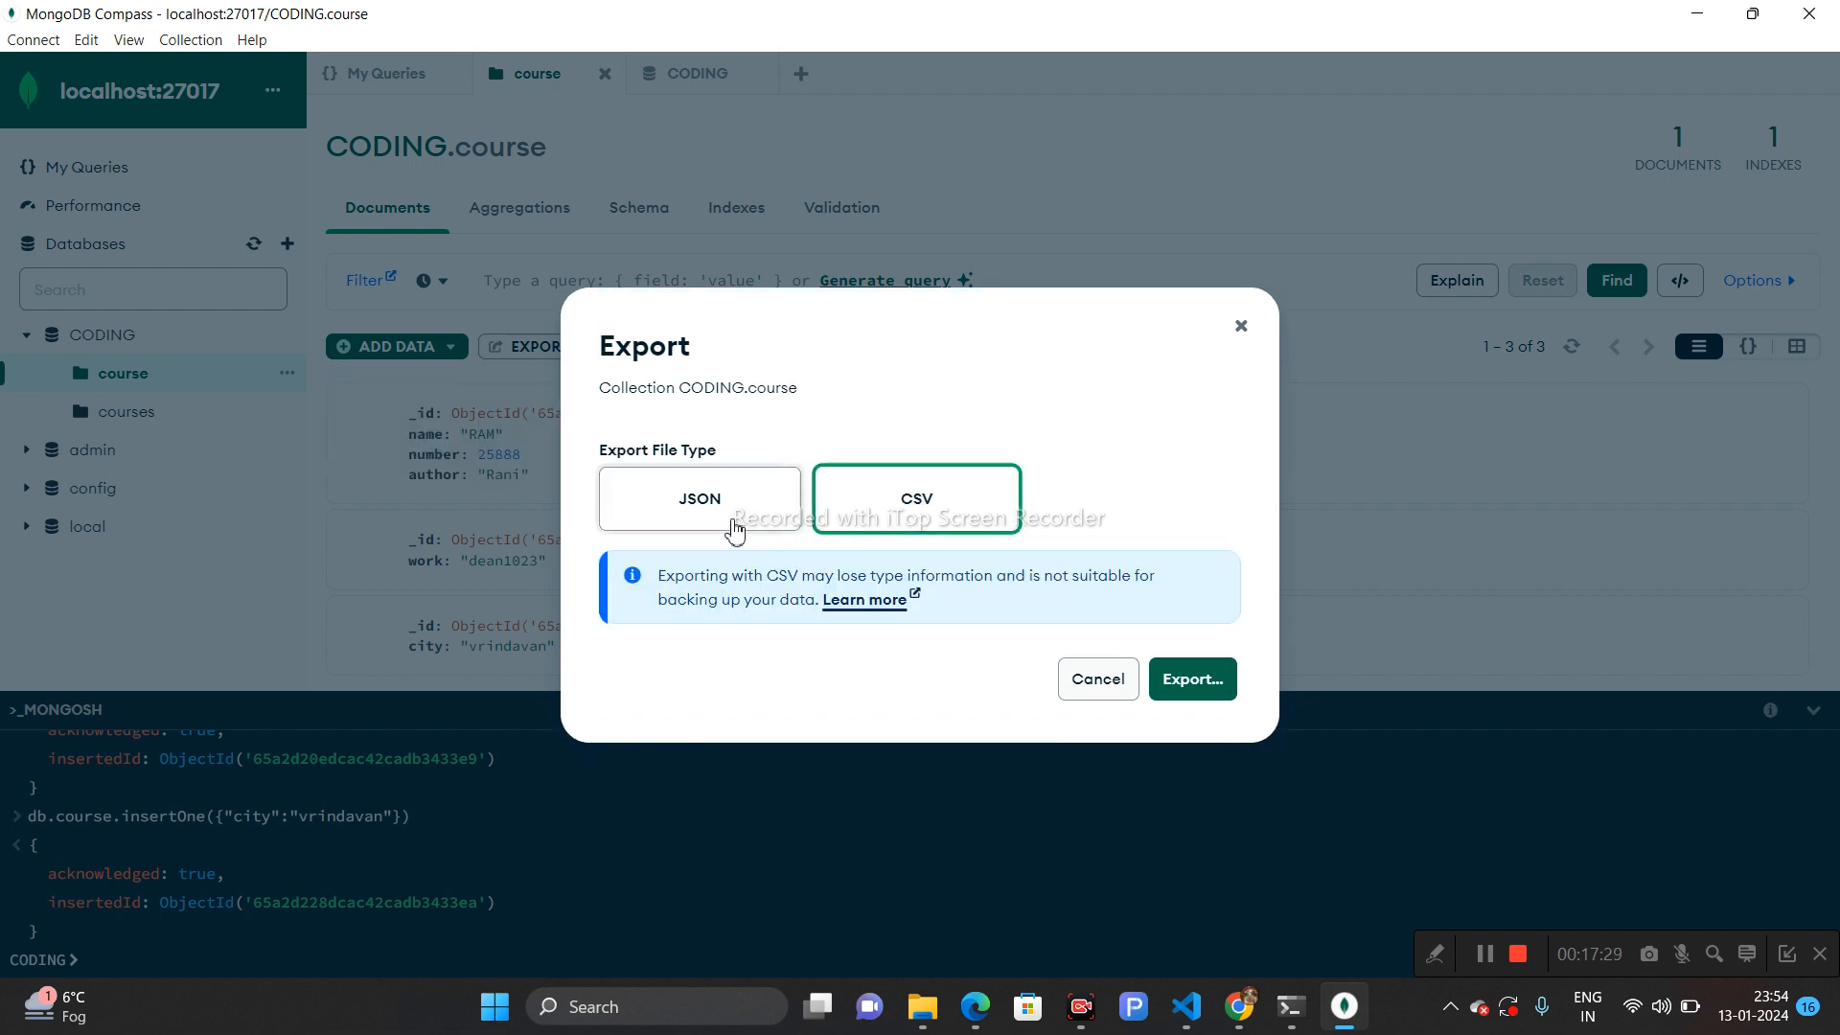
pyautogui.click(734, 517)
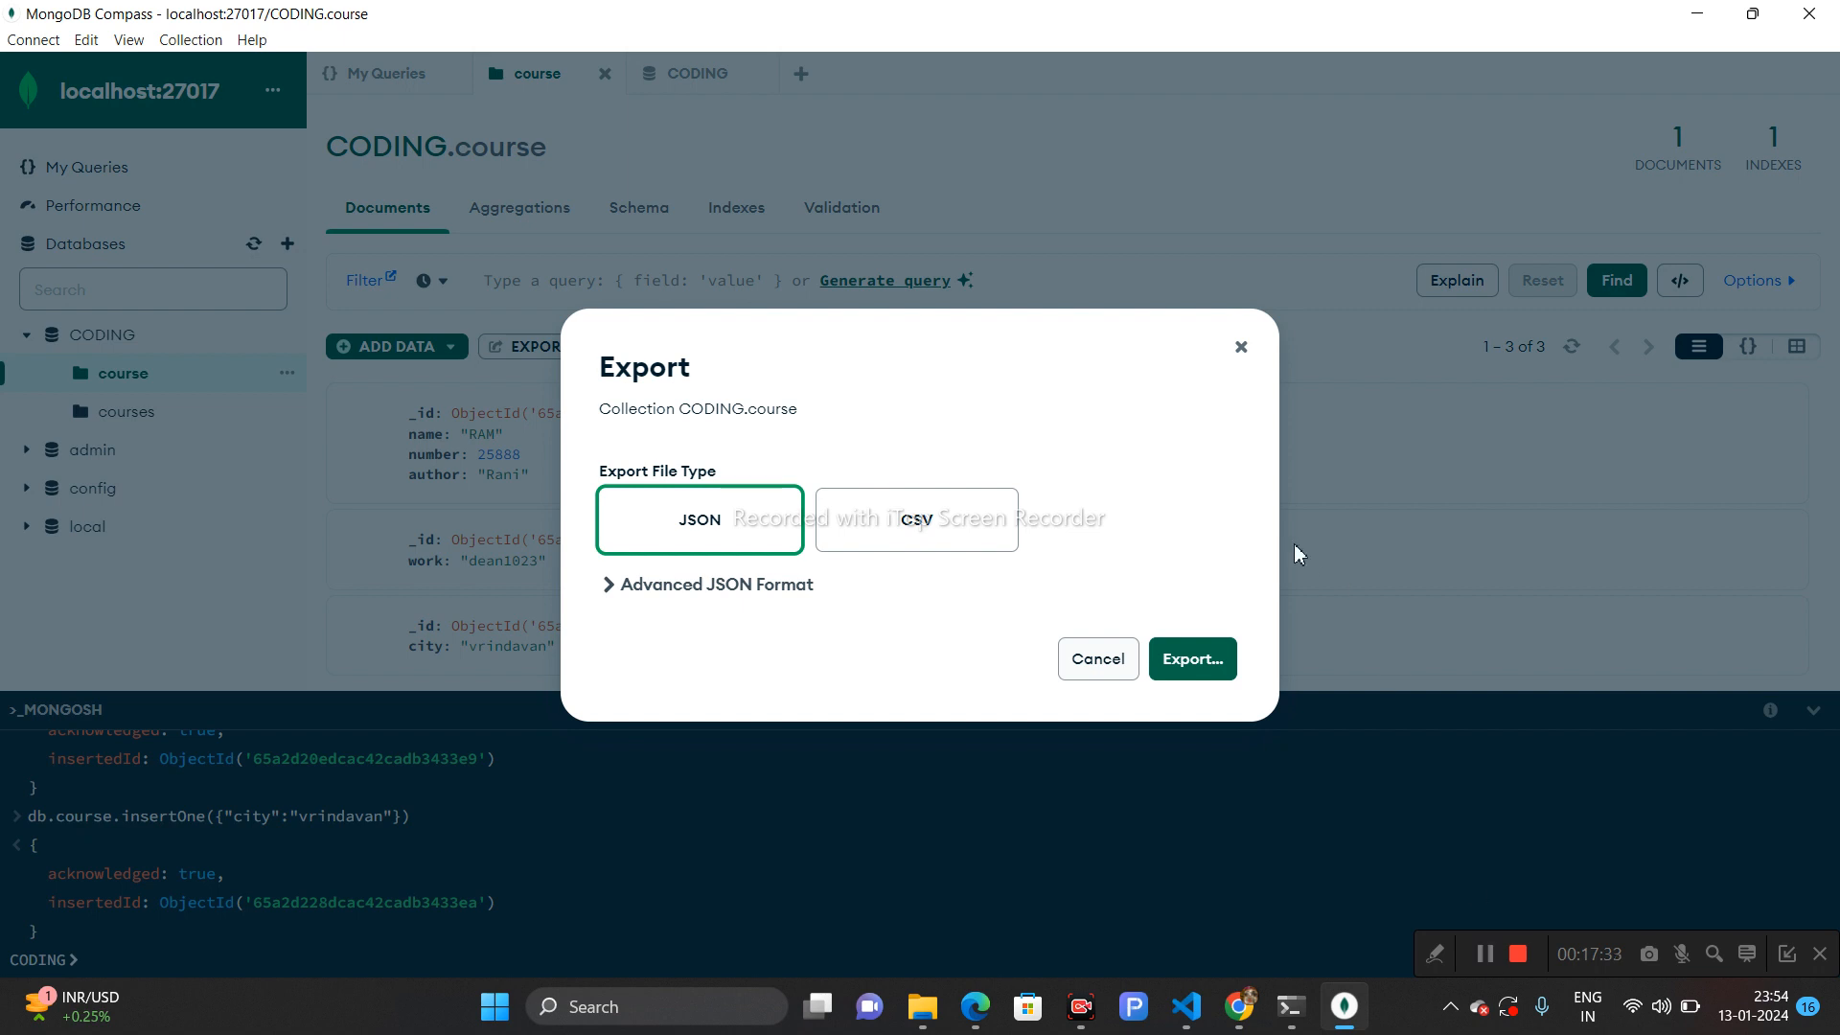
pyautogui.click(1242, 347)
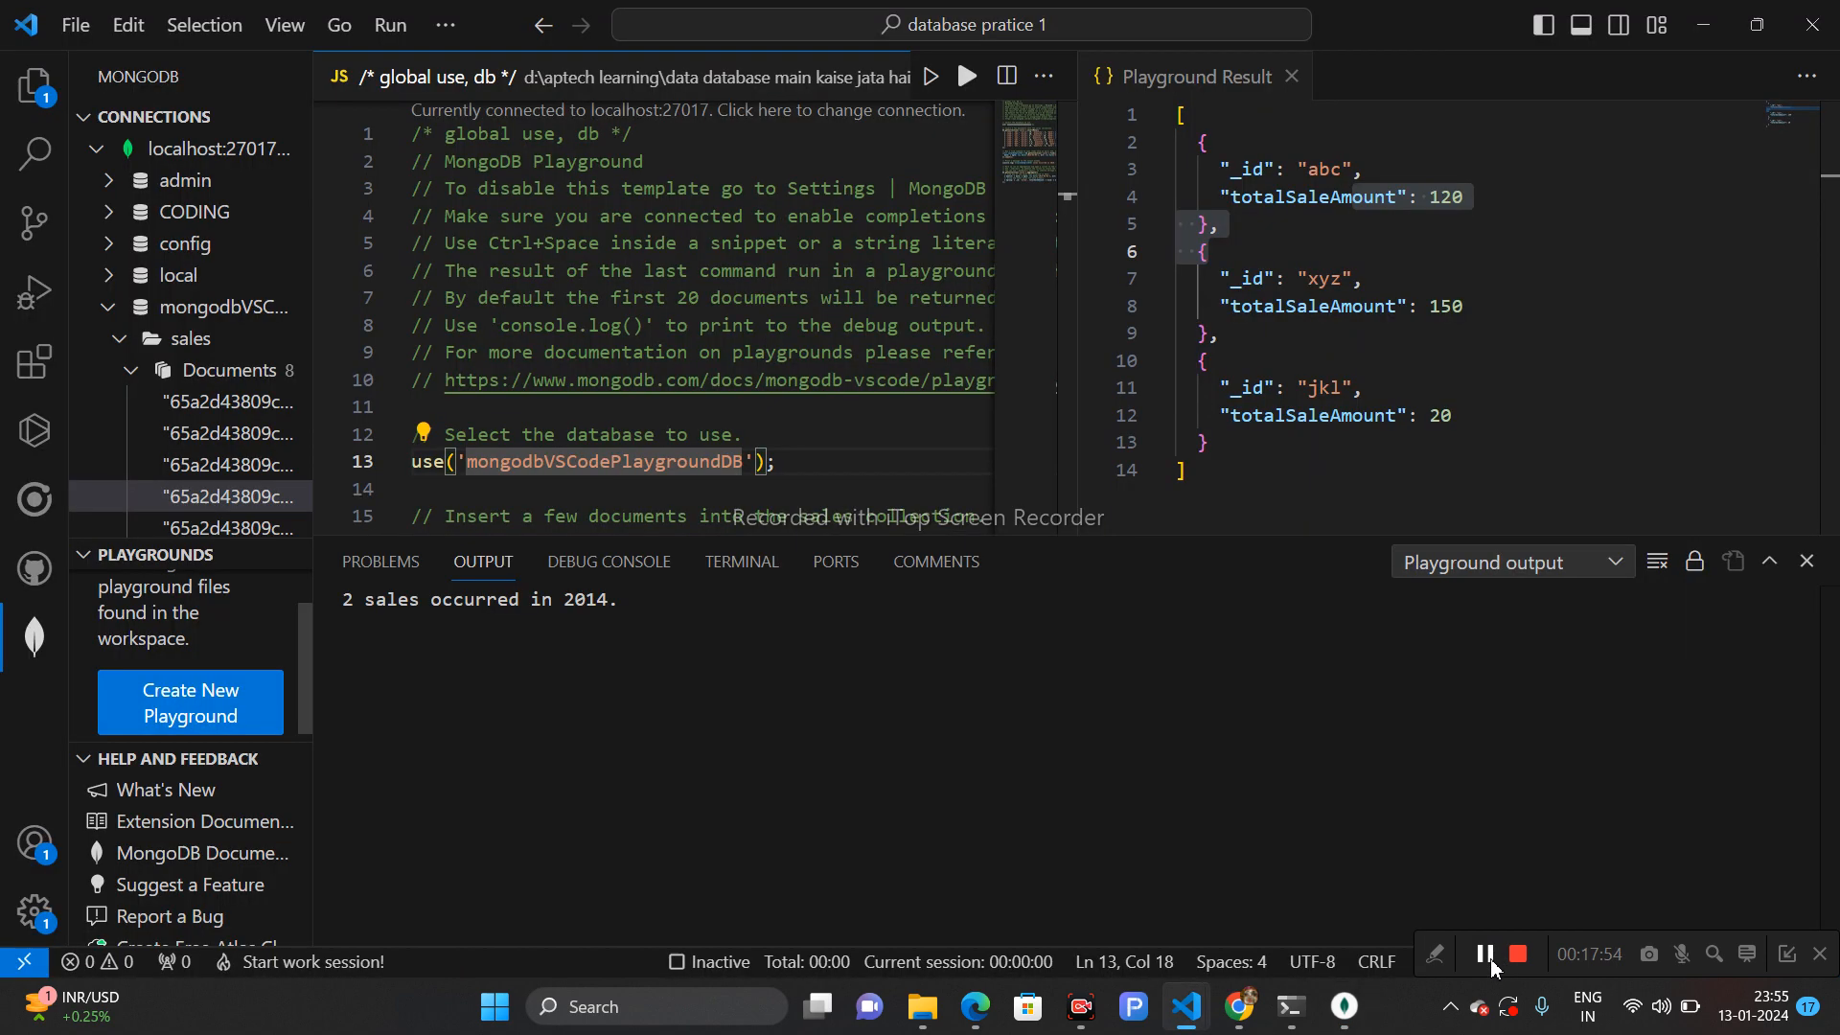
# - Close all editors without saving the playground changes, and close the Playground Result tab
pyautogui.click(1043, 75)
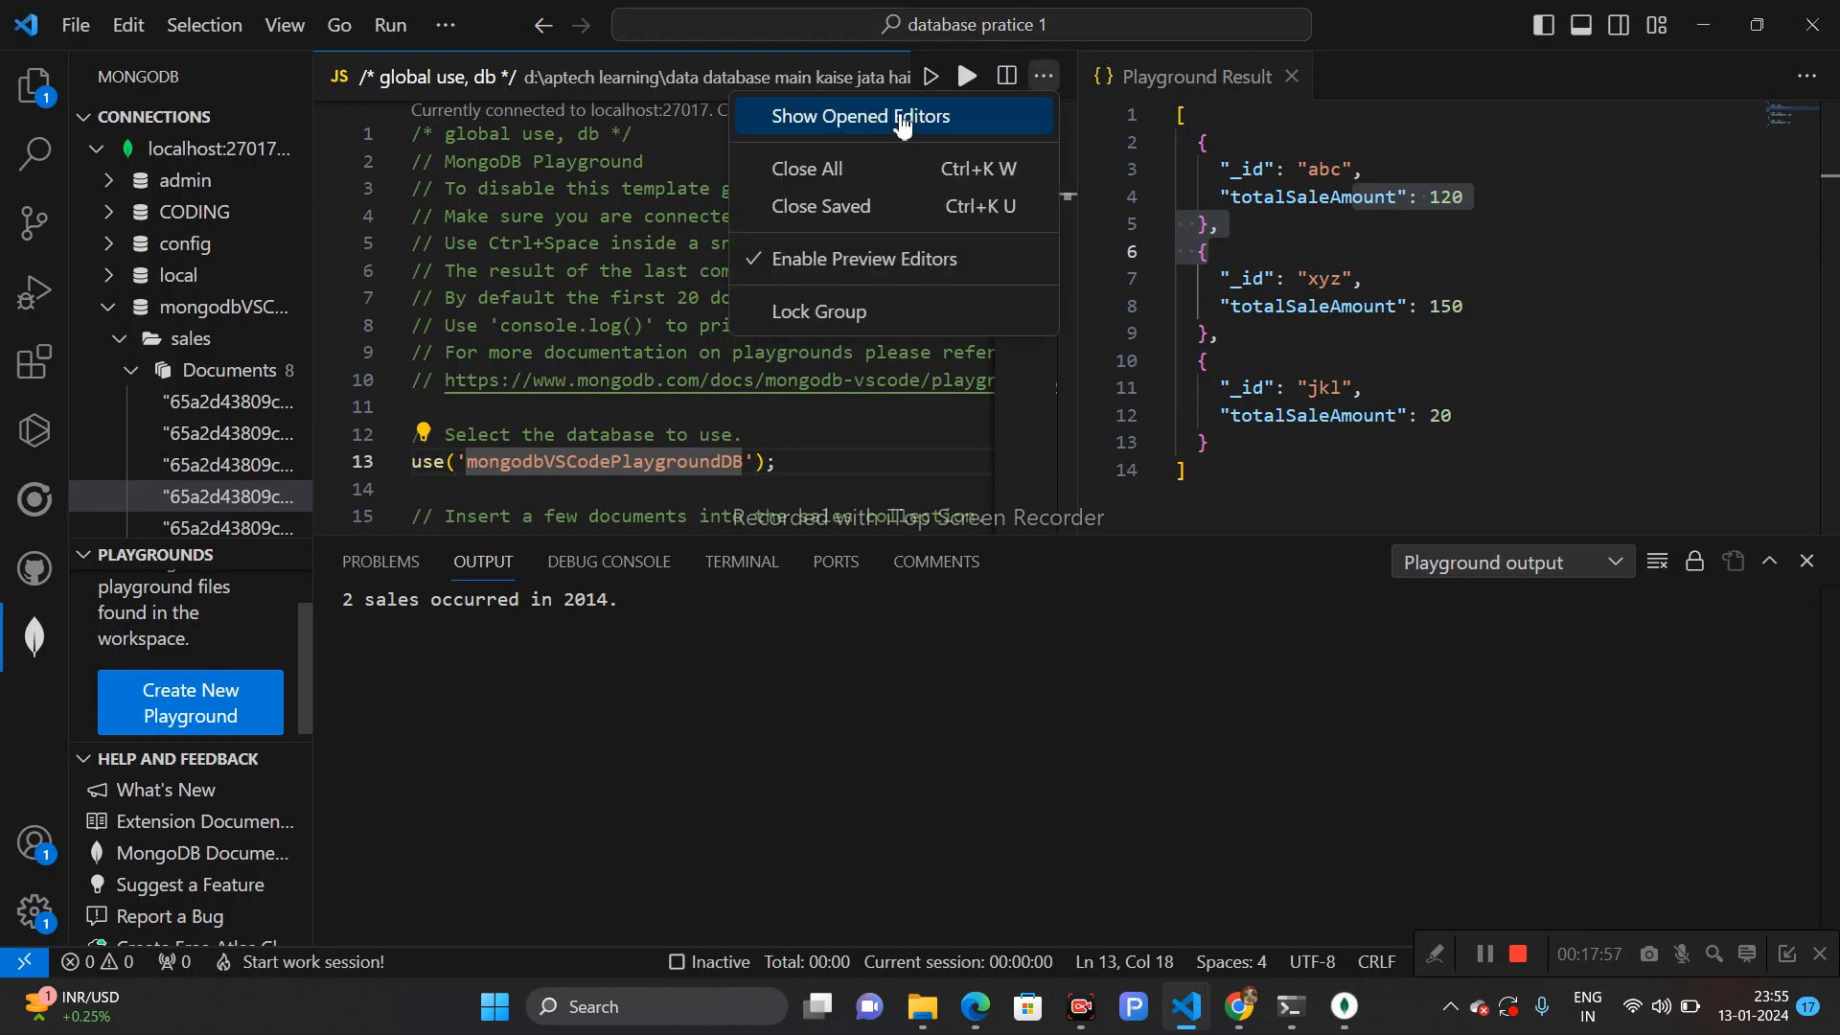
pyautogui.click(844, 168)
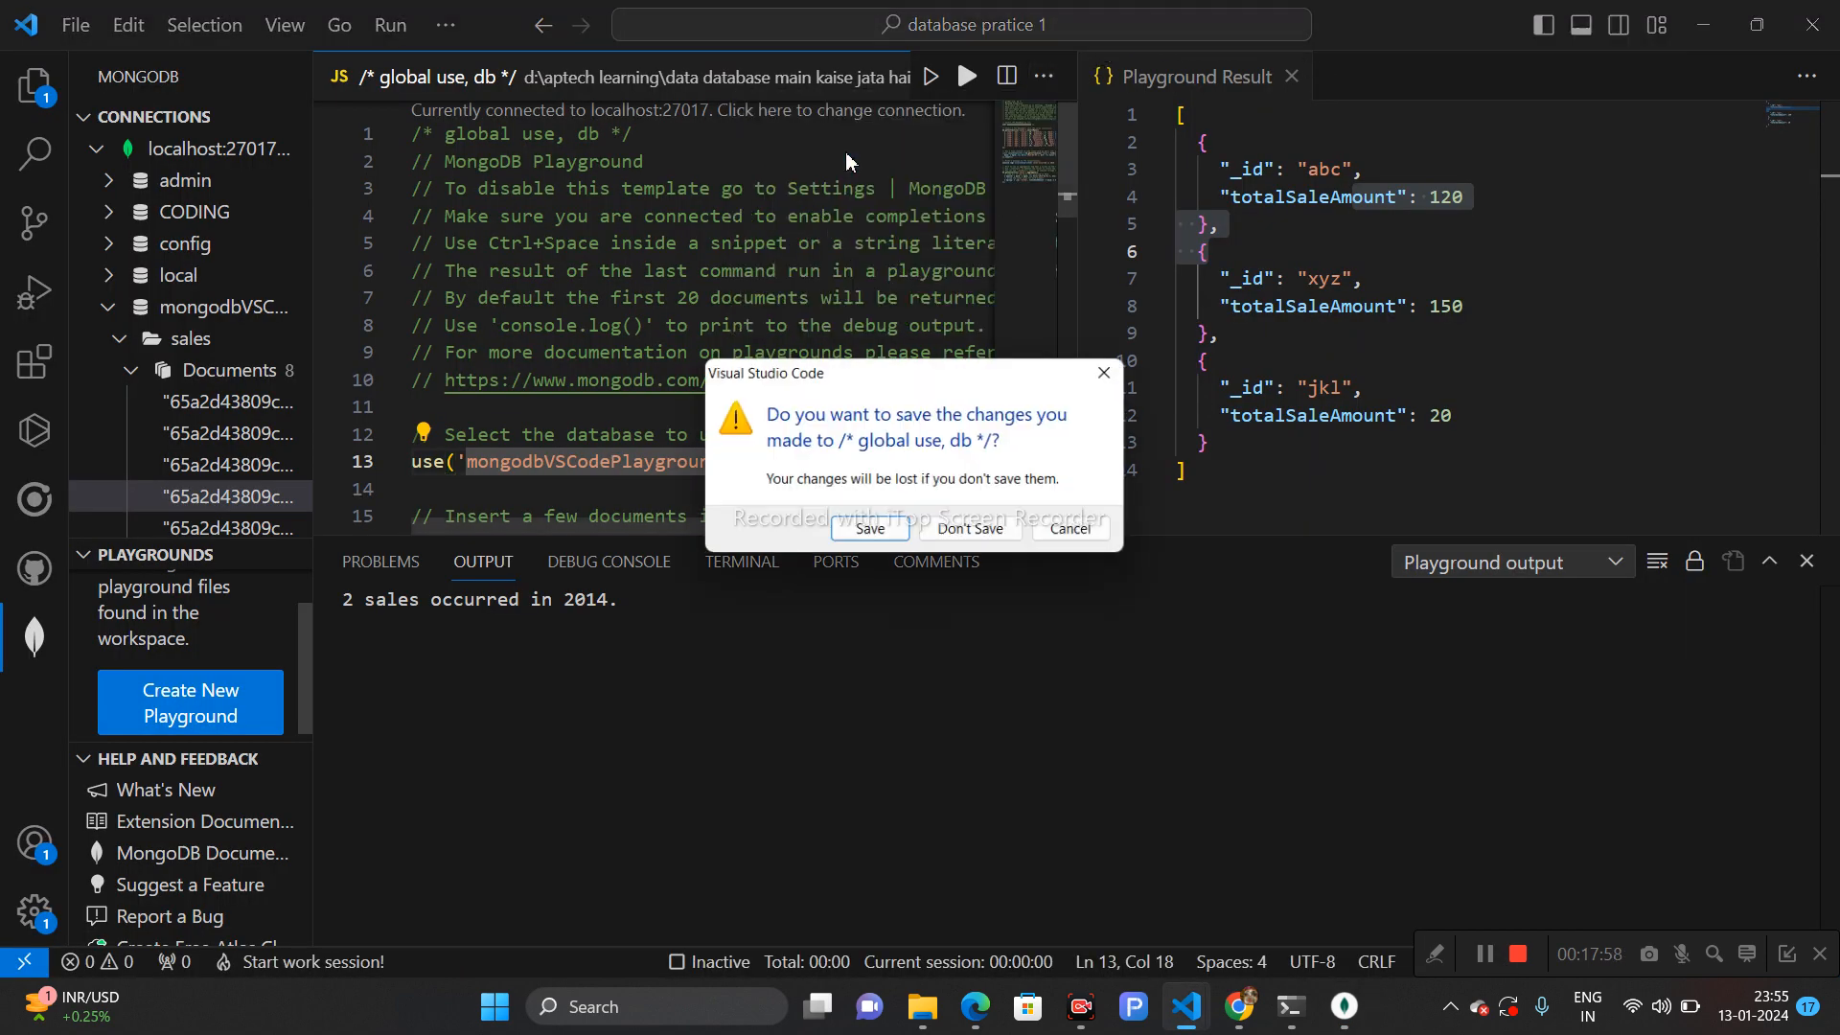
pyautogui.click(971, 532)
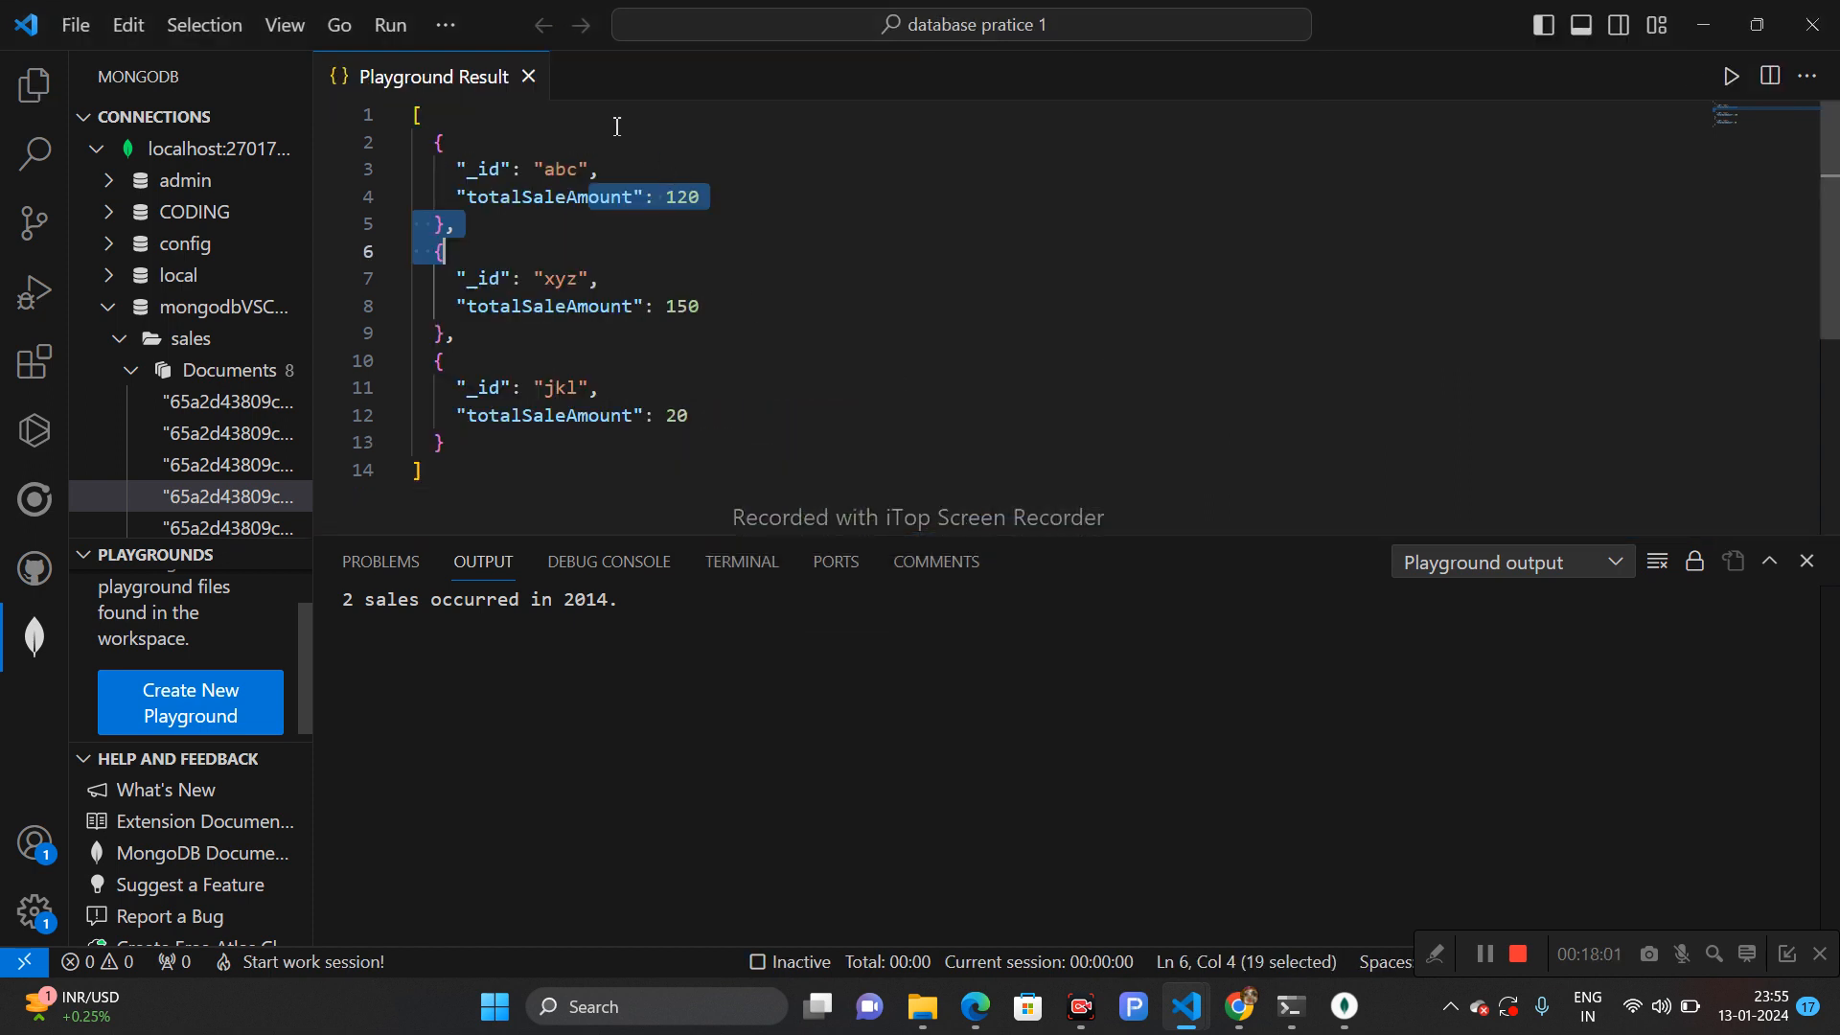
pyautogui.click(527, 75)
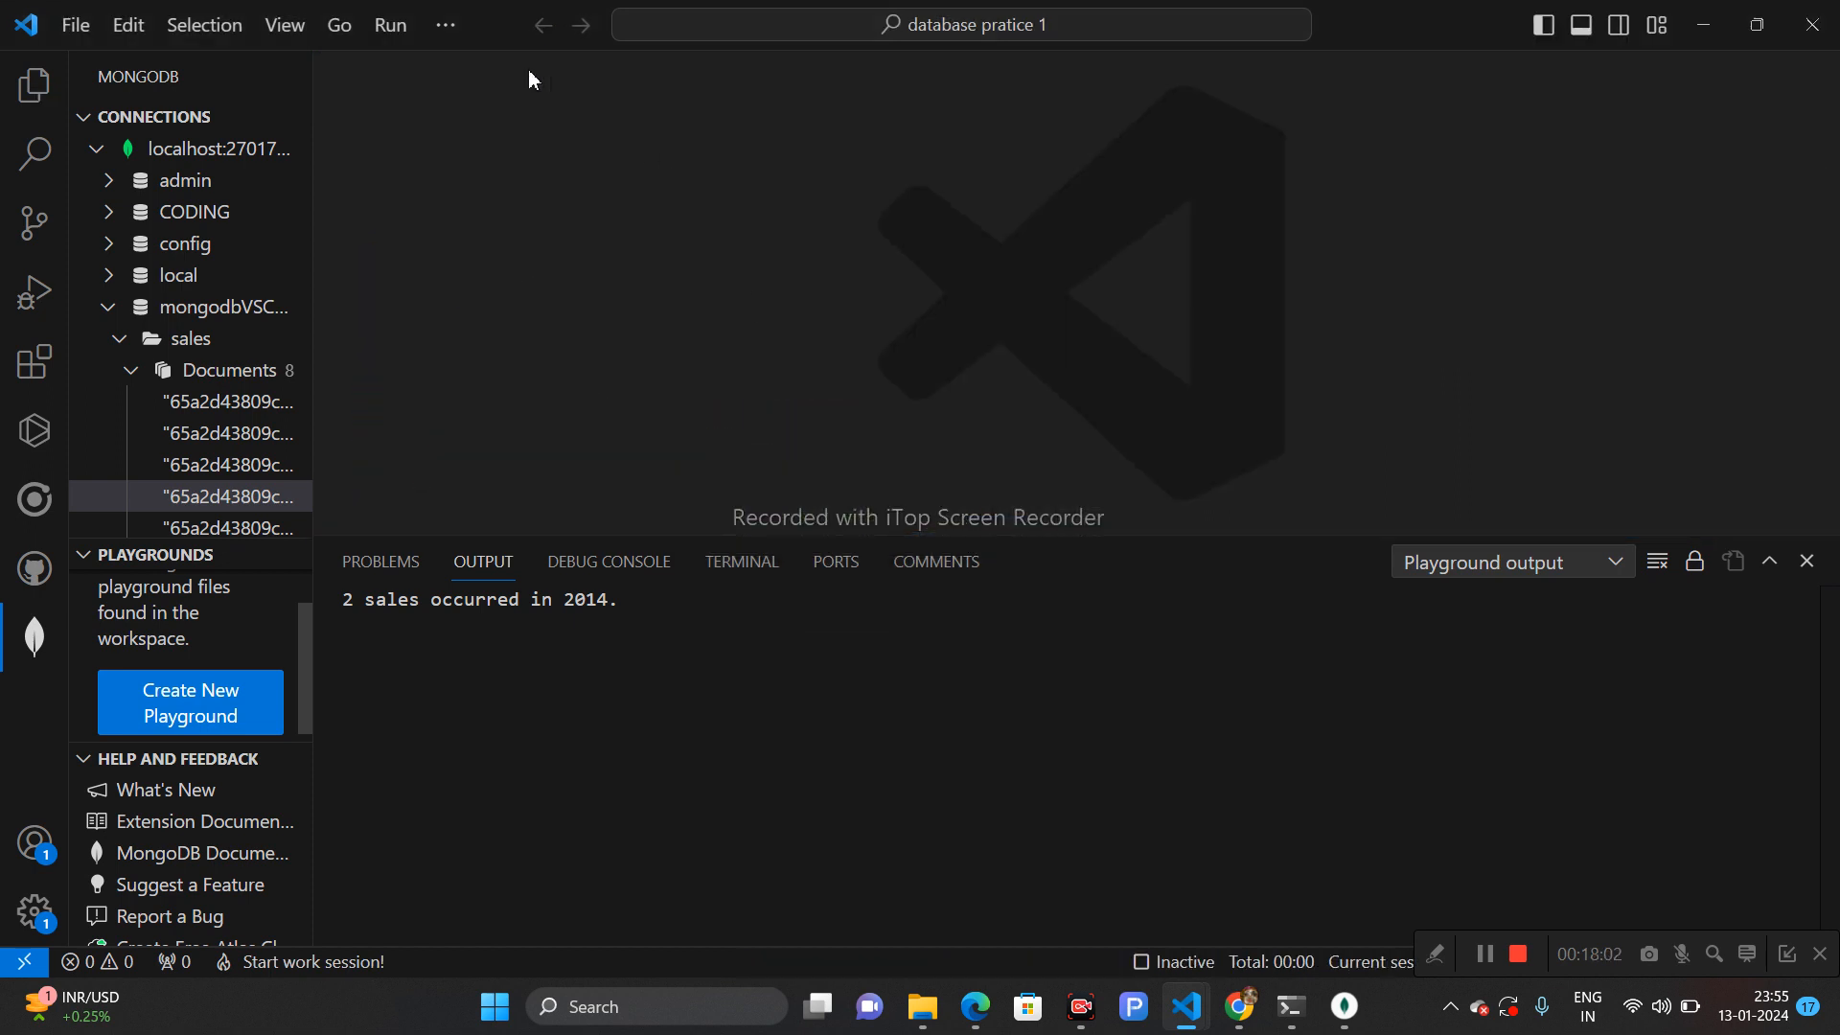
# - Collapse the connections tree and create a new playground
pyautogui.click(1486, 950)
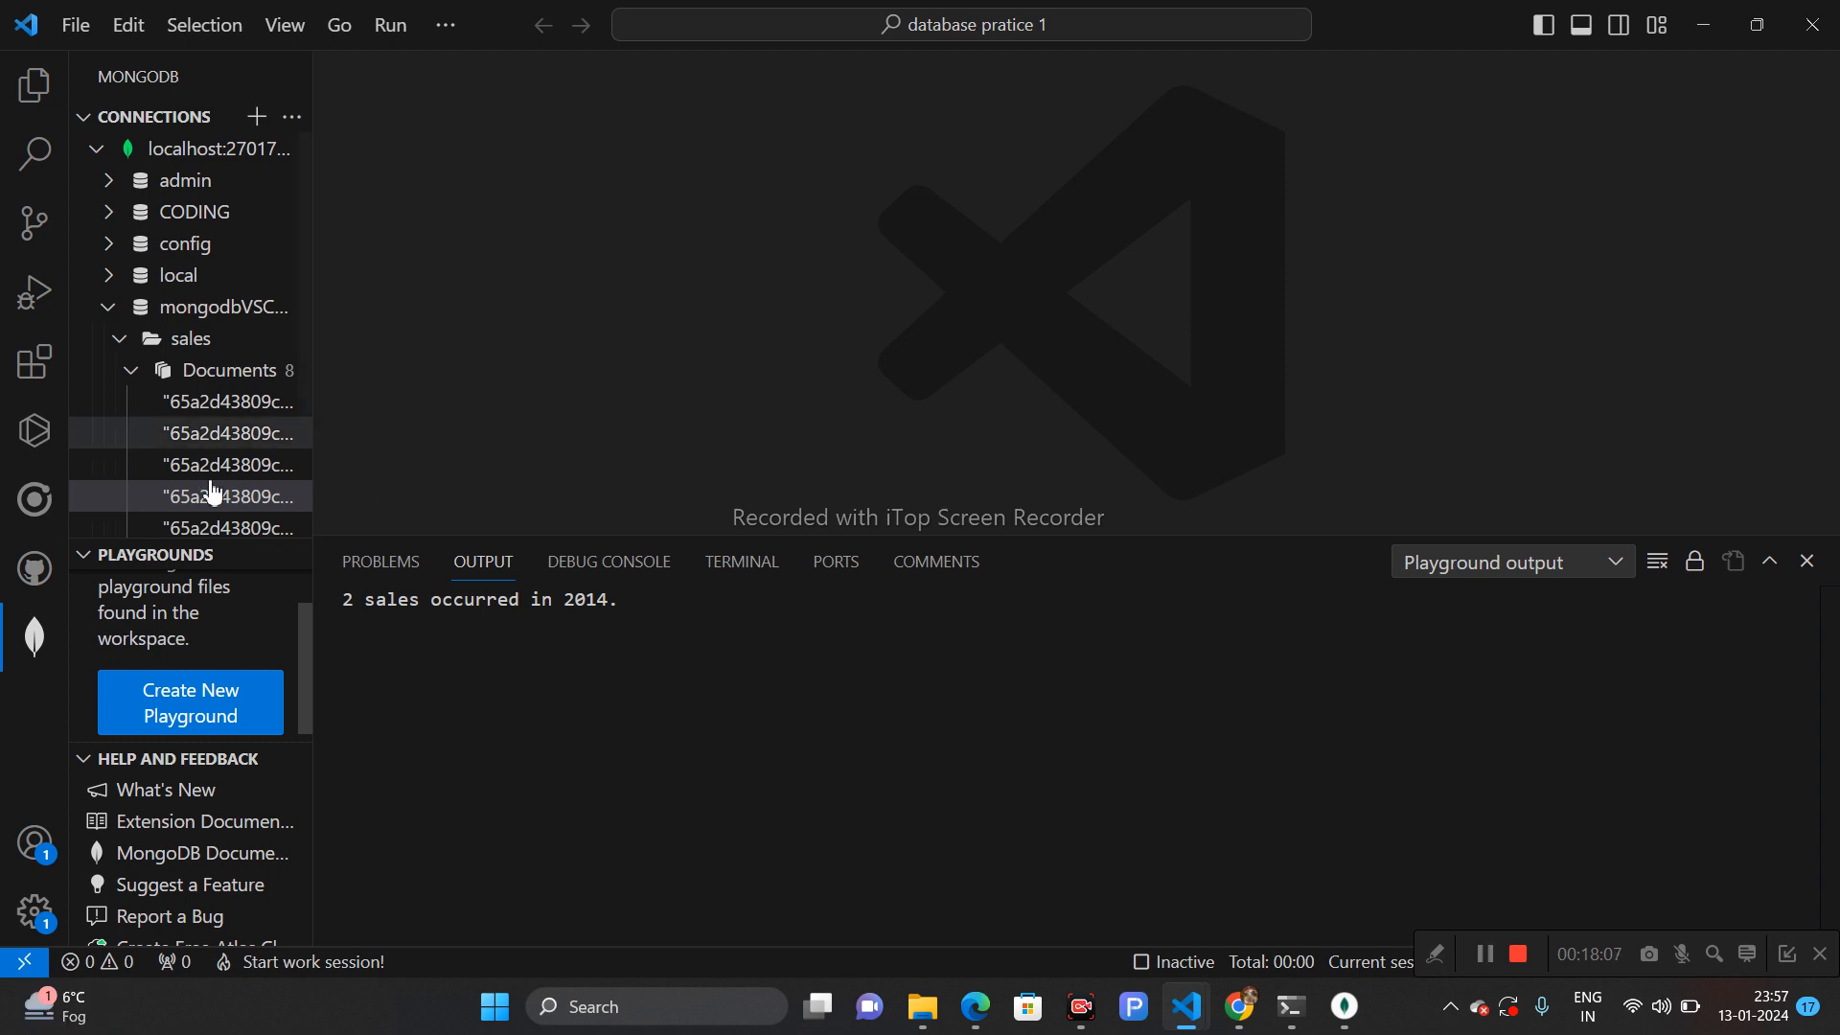
pyautogui.click(90, 125)
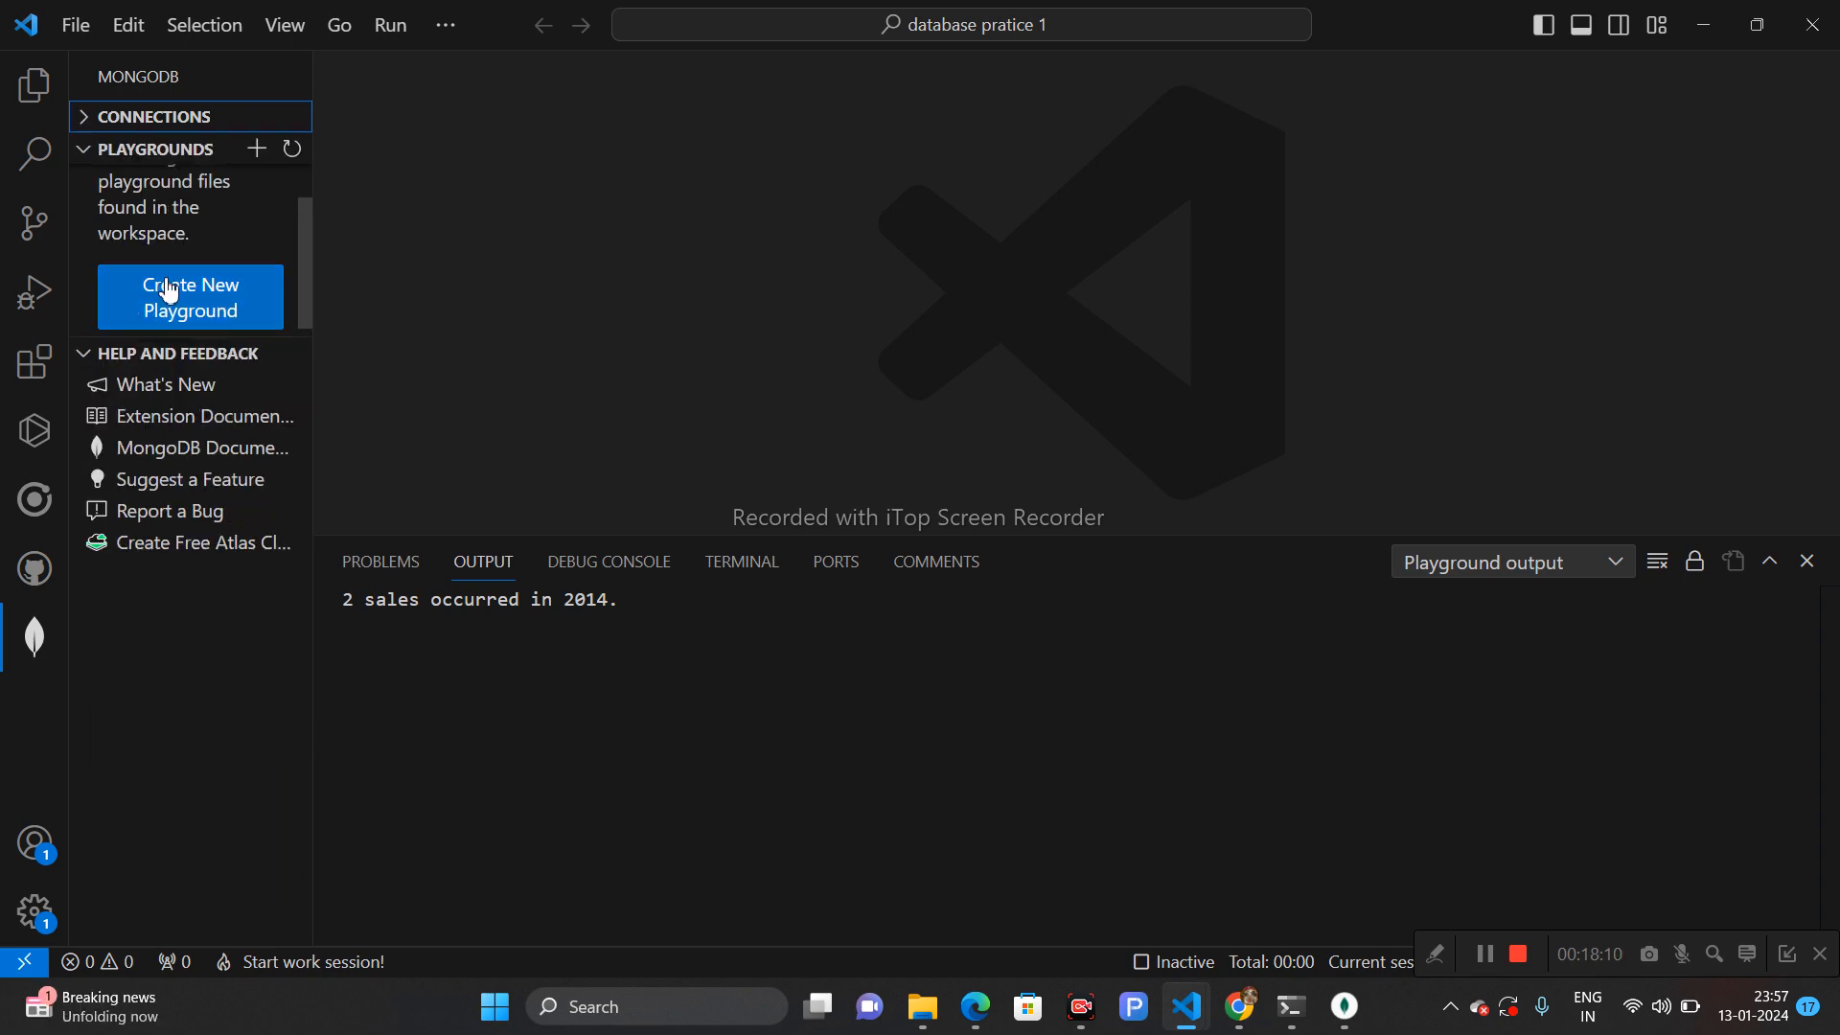
pyautogui.click(189, 304)
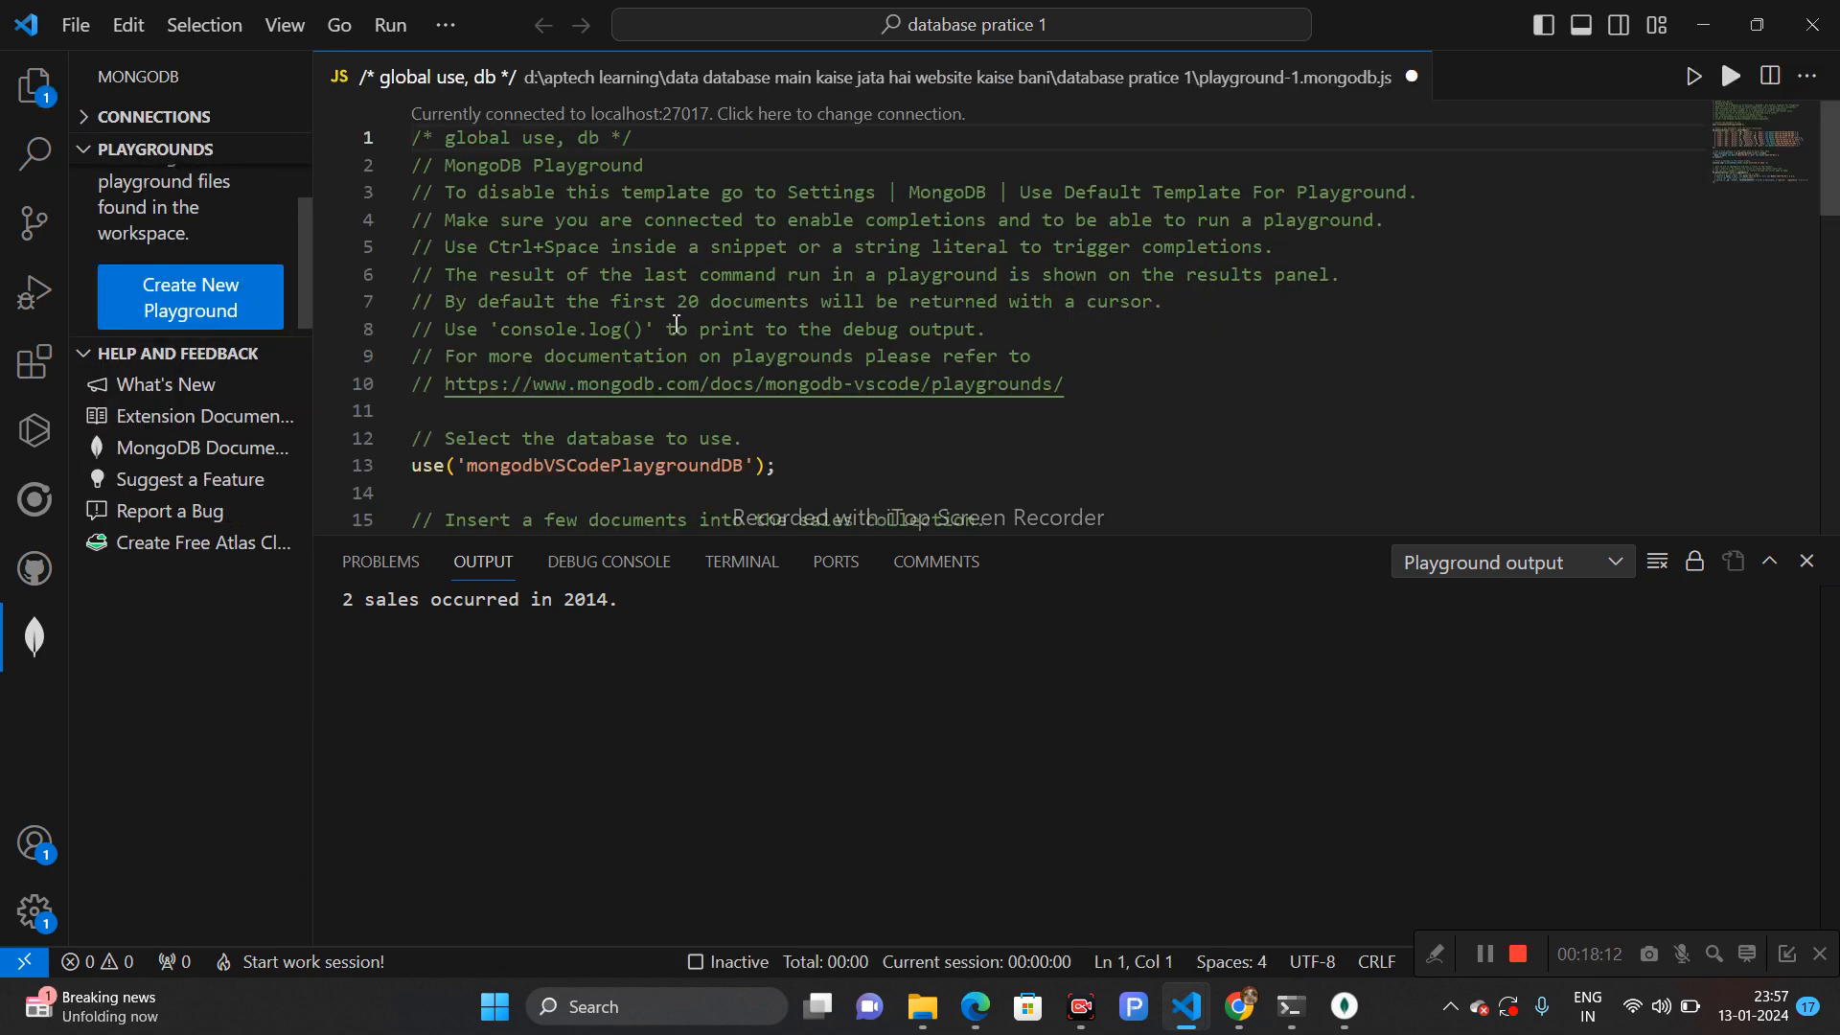
# - Create a new file named playground1.mongodb in the workspace explorer
pyautogui.click(16, 110)
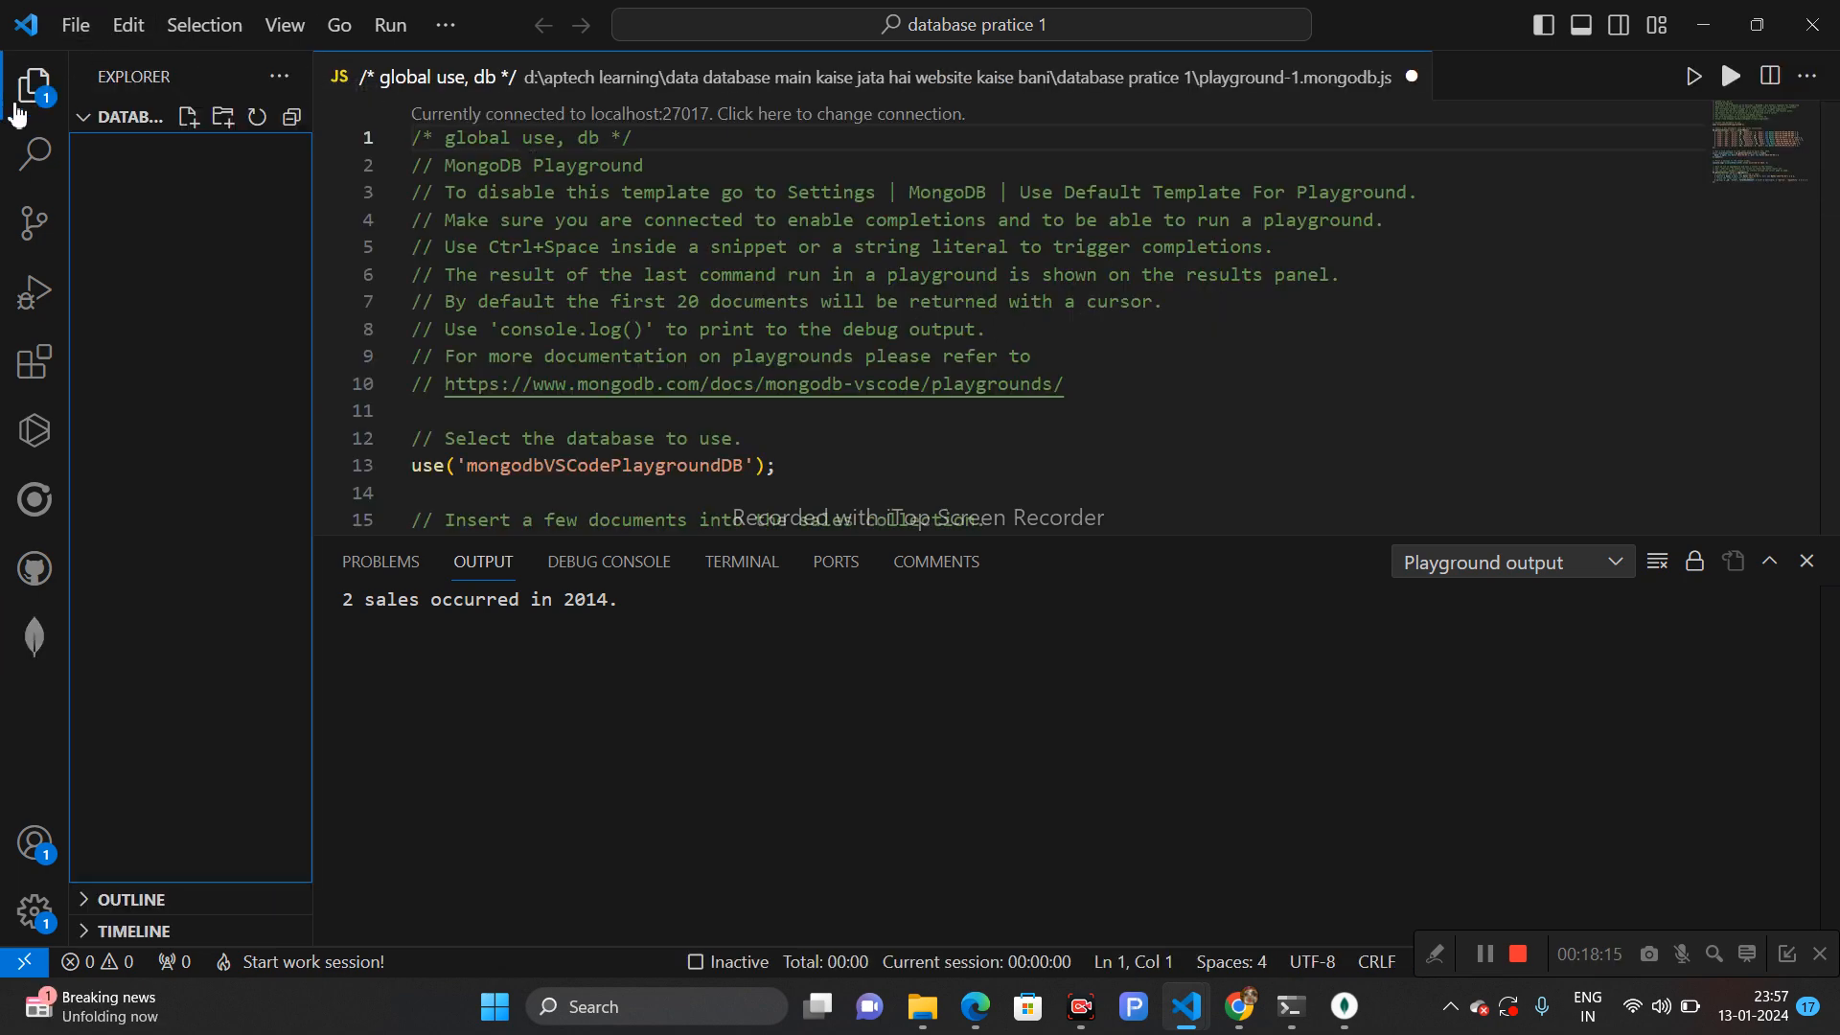
pyautogui.doubleClick(195, 187)
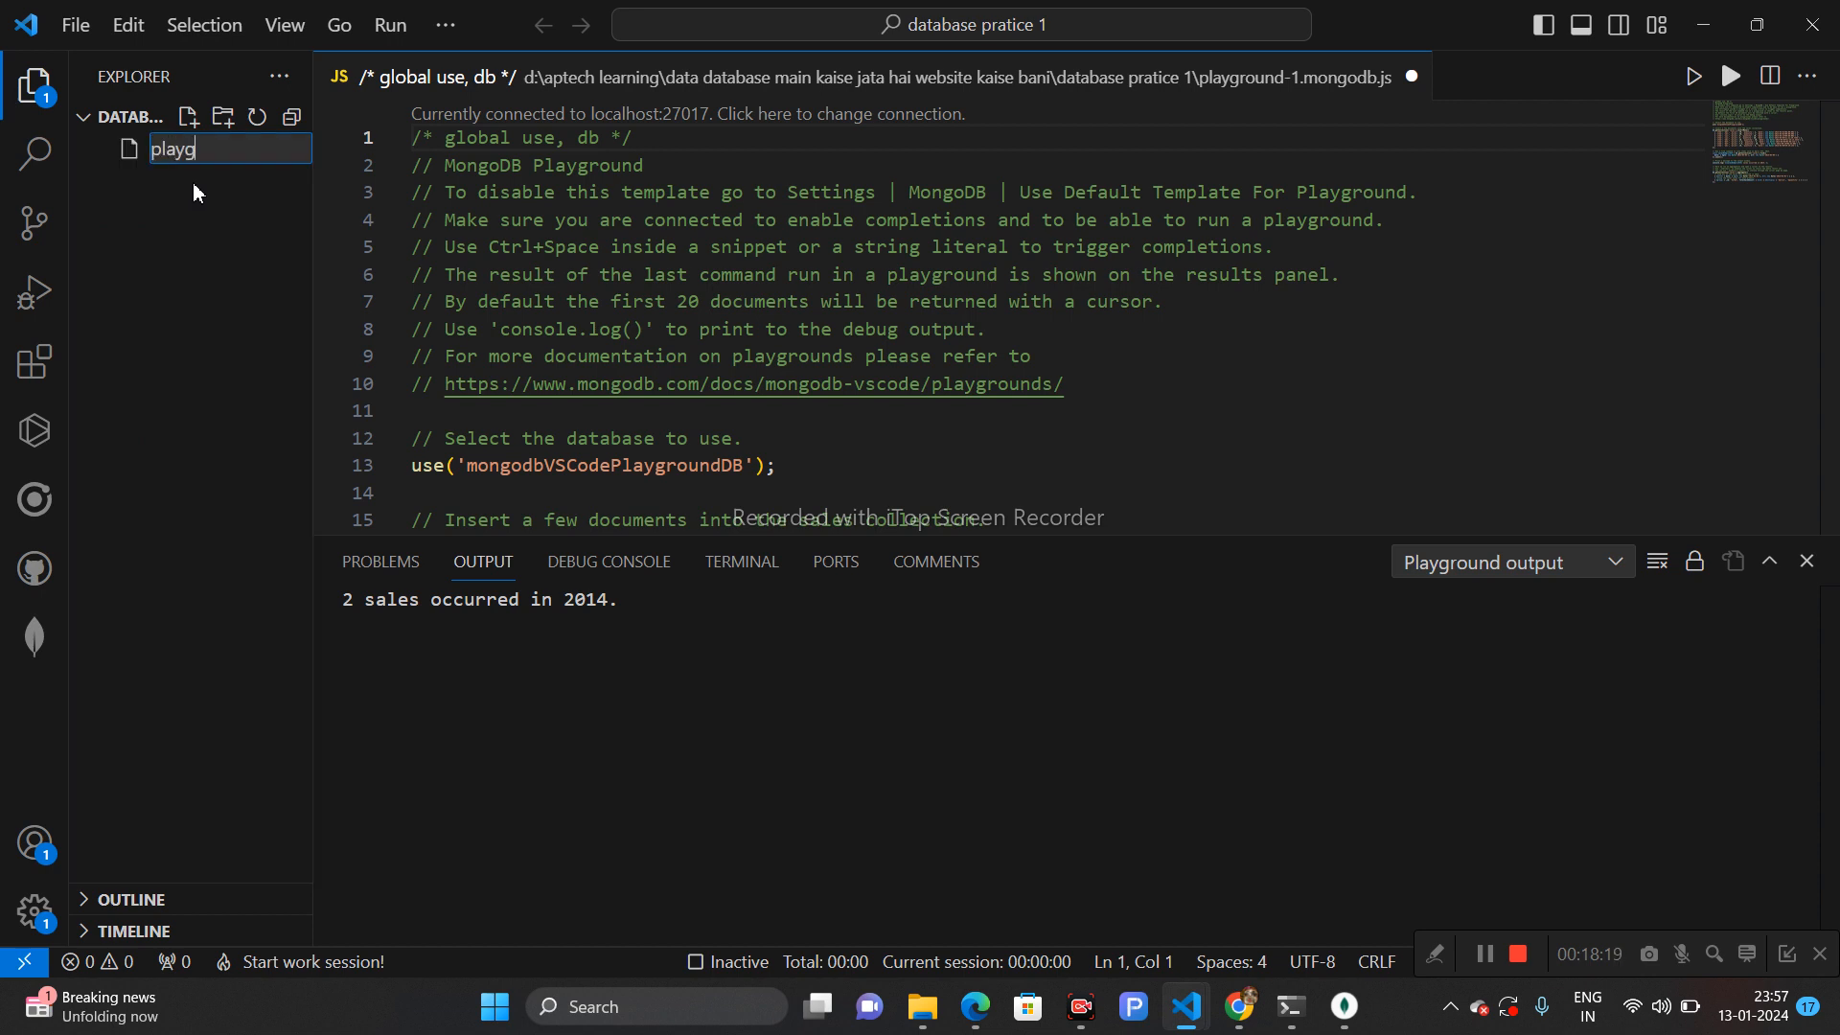
pyautogui.write('playground1.mongo')
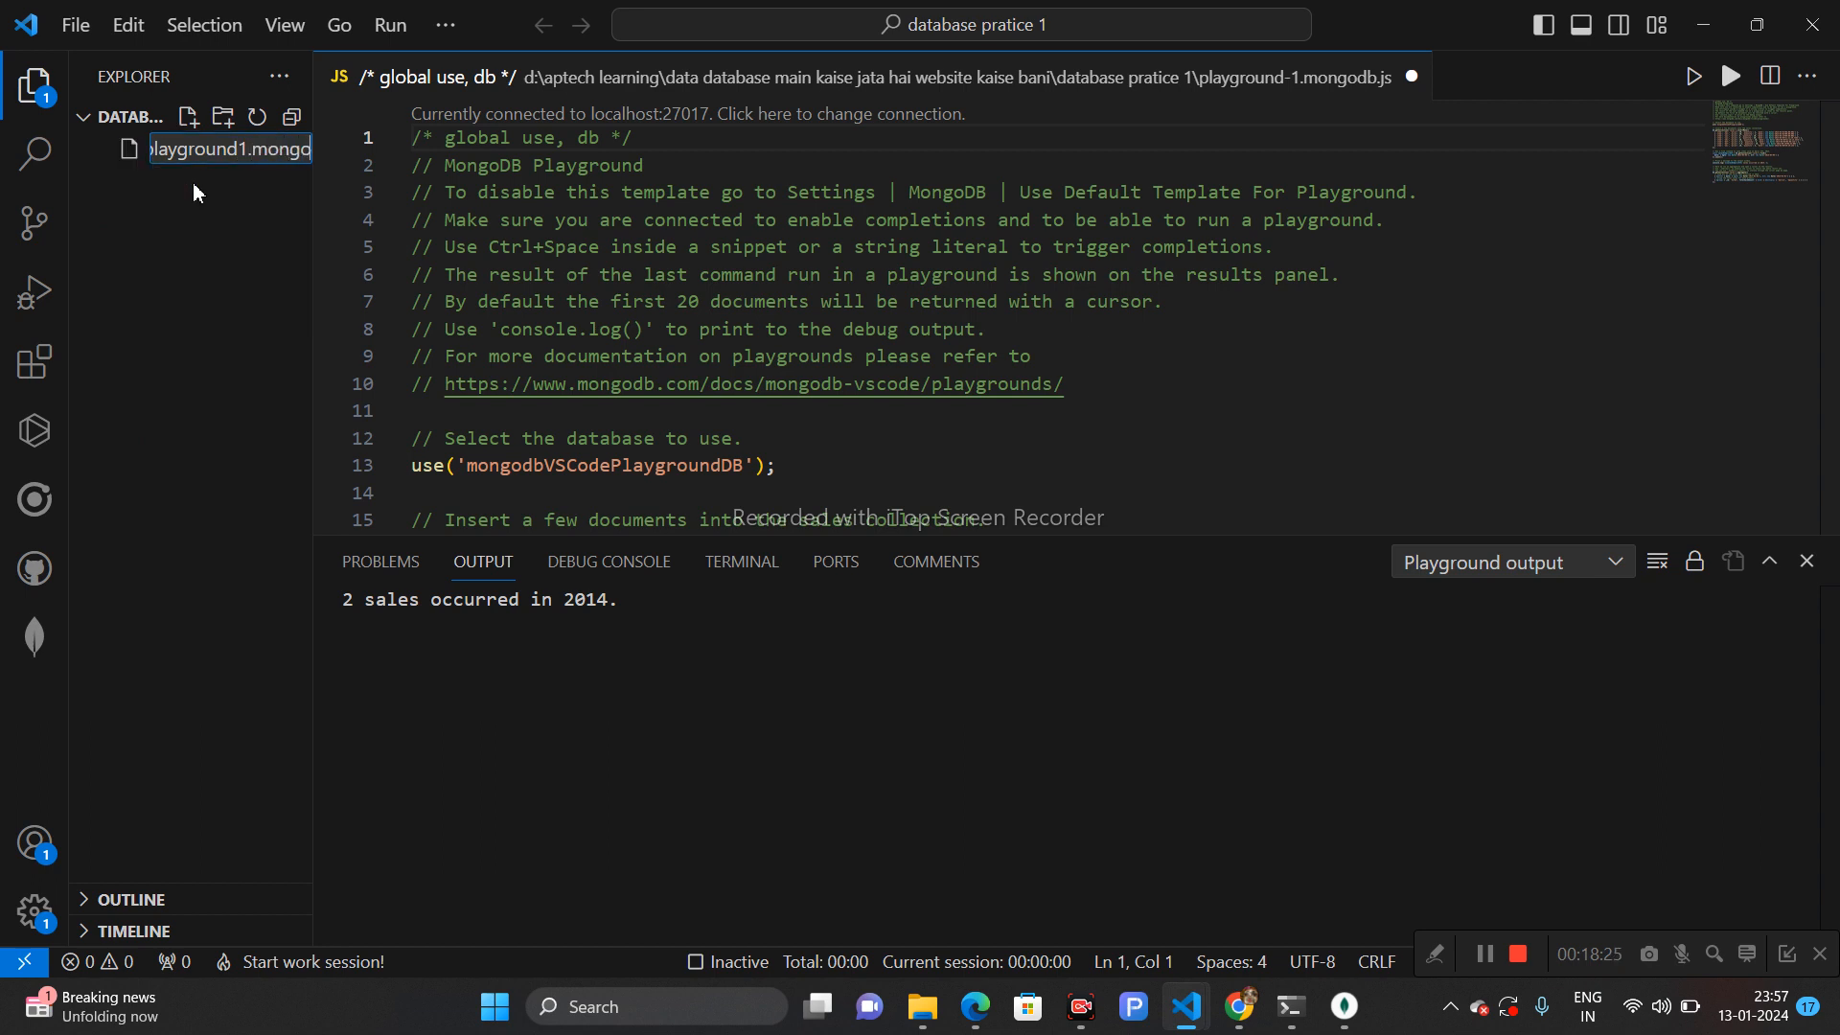
pyautogui.write('db')
pyautogui.press('Return')
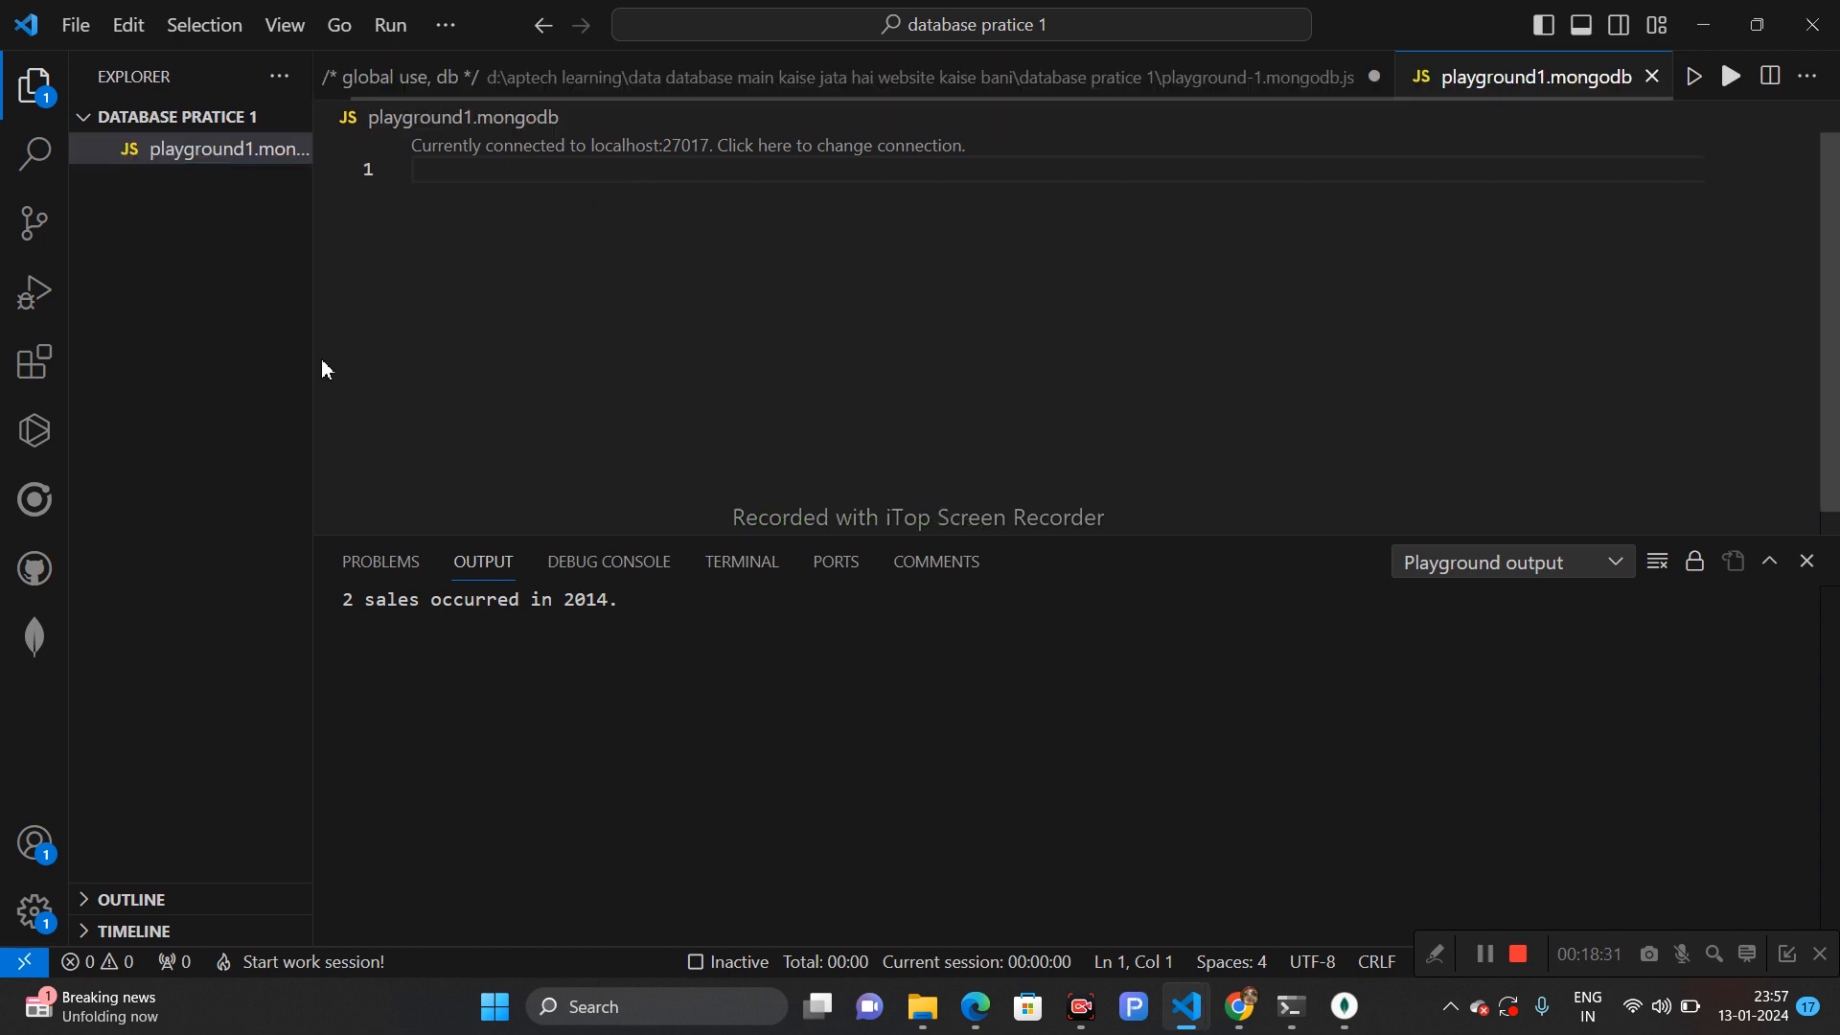
# - Rename the playground file in the workspace explorer to playground1.mongodb.js
pyautogui.moveTo(317, 357); pyautogui.dragTo(592, 359)
pyautogui.rightClick(306, 153)
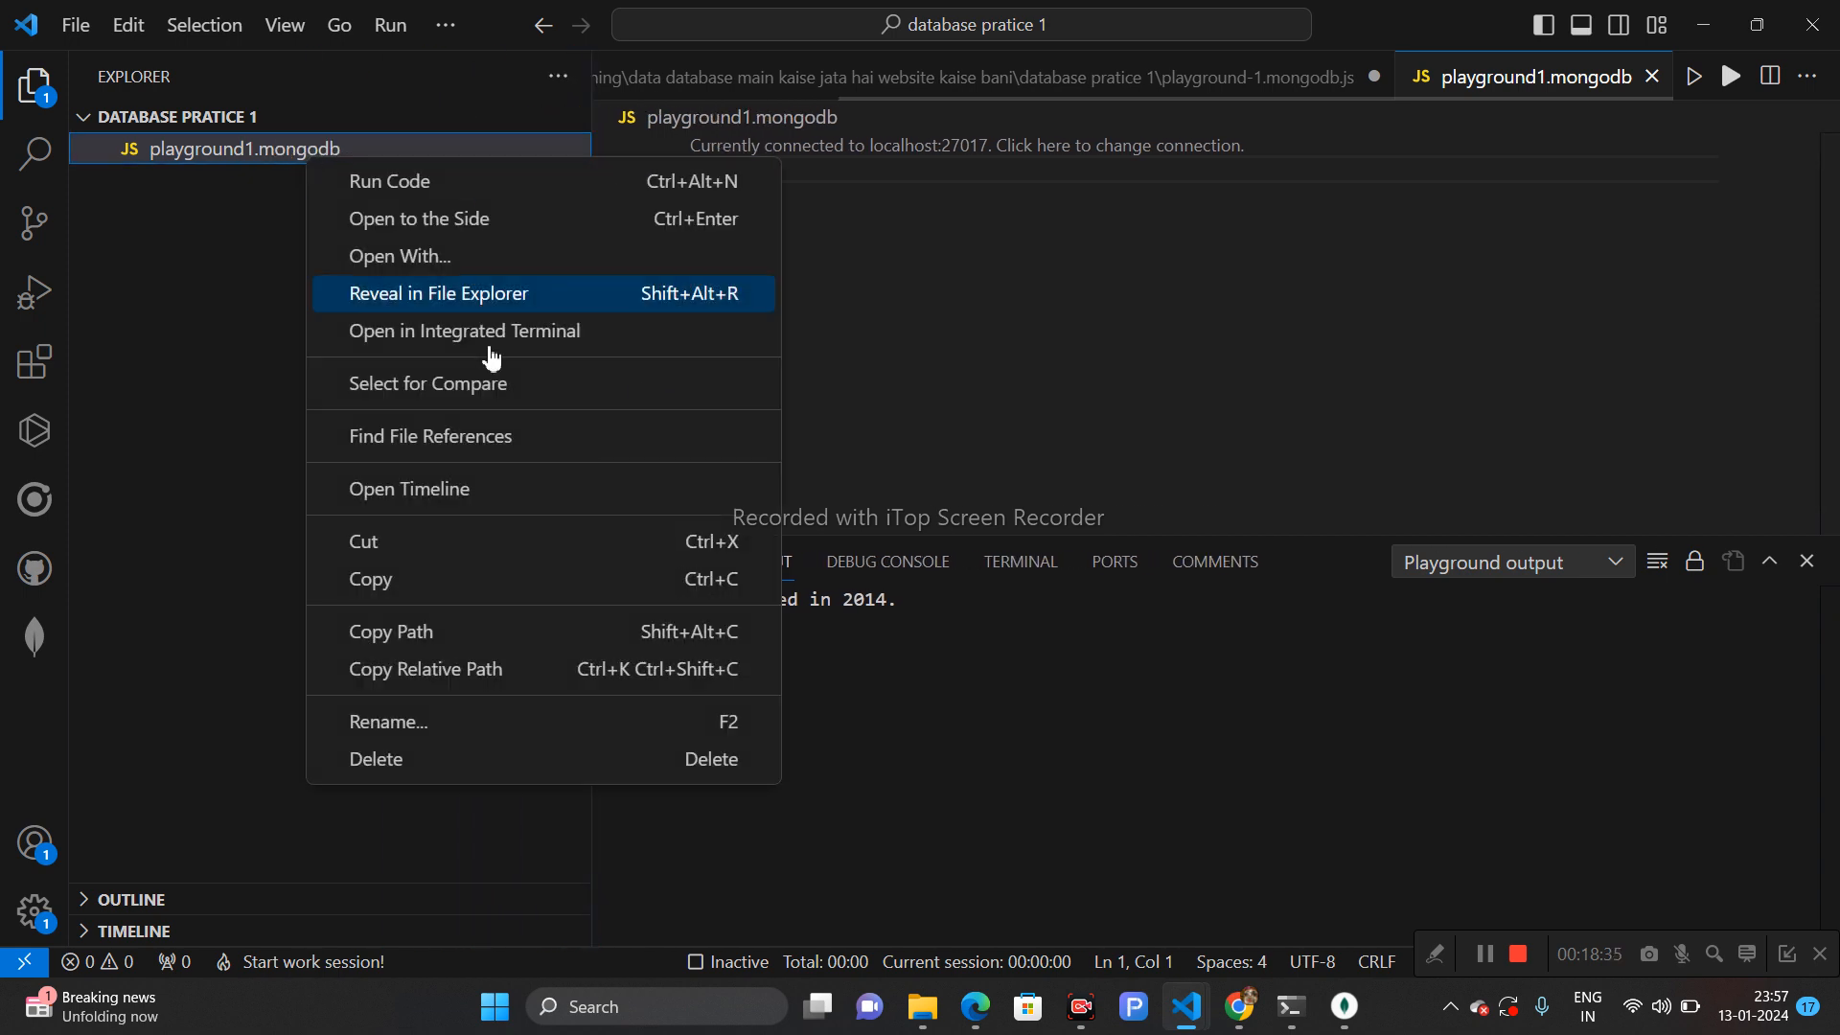
pyautogui.click(424, 728)
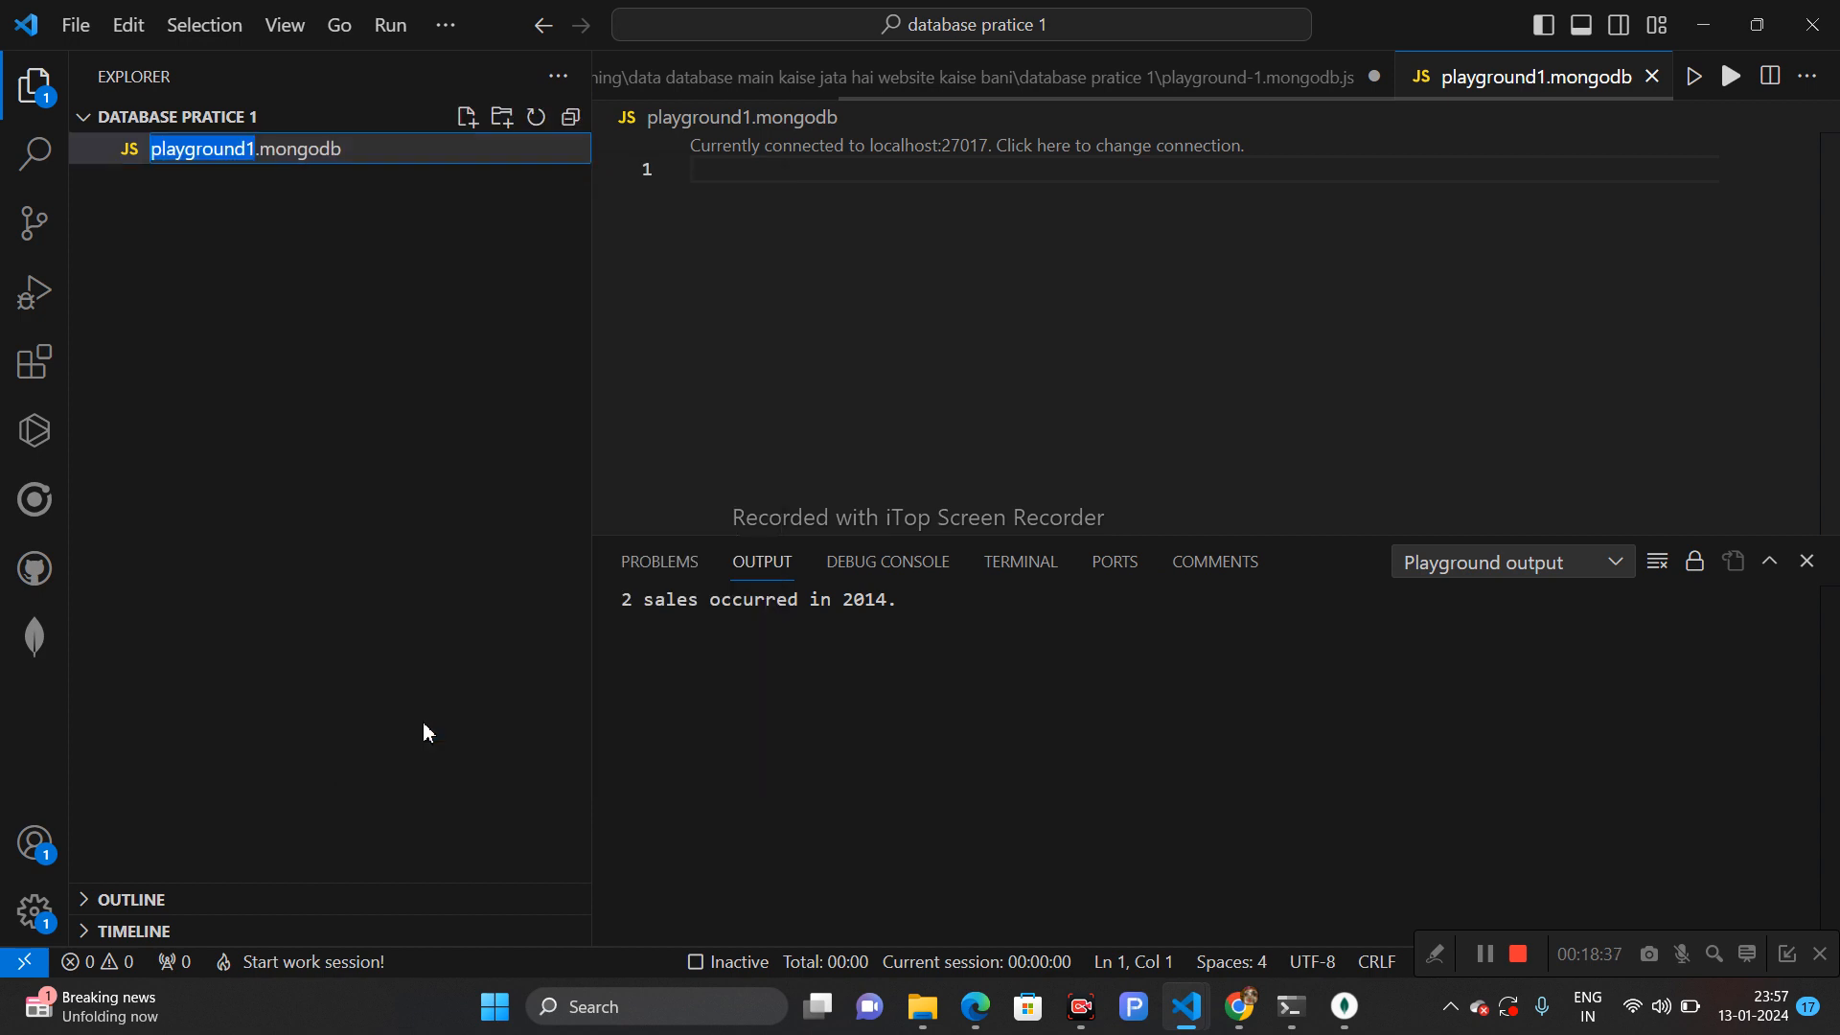
pyautogui.click(371, 149)
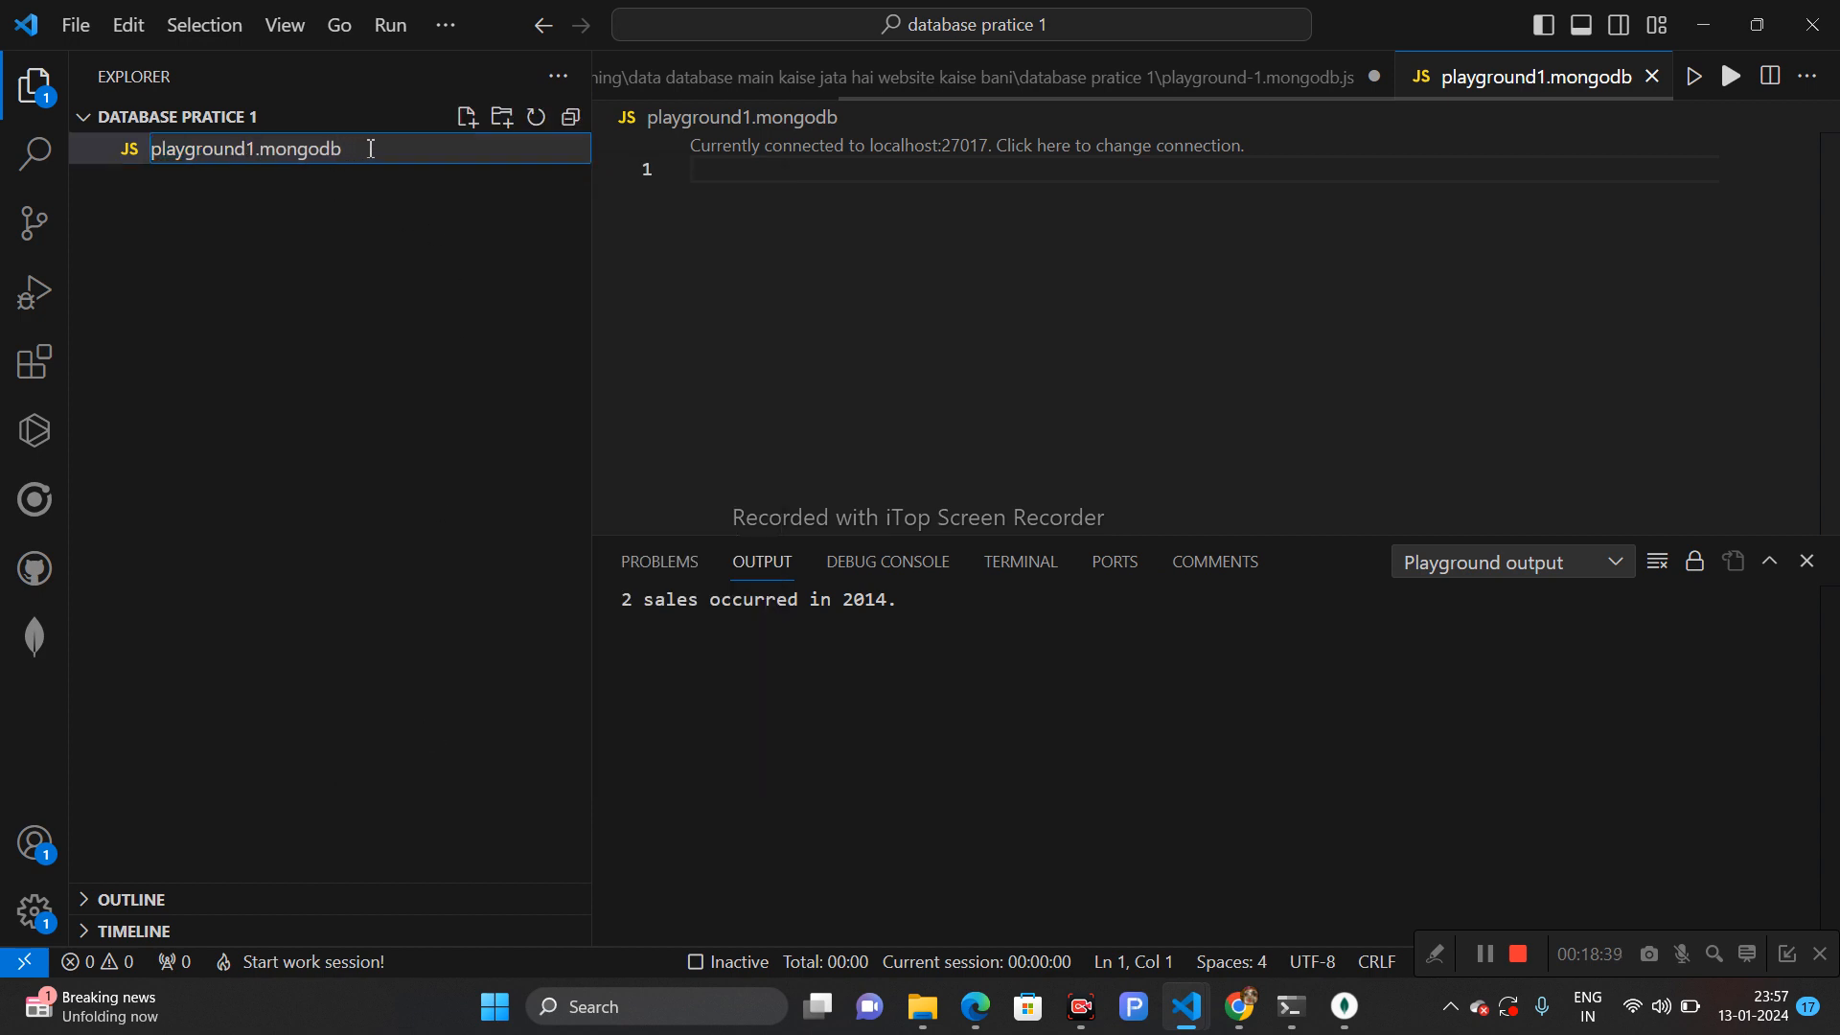
pyautogui.write('.js')
pyautogui.press('Return')
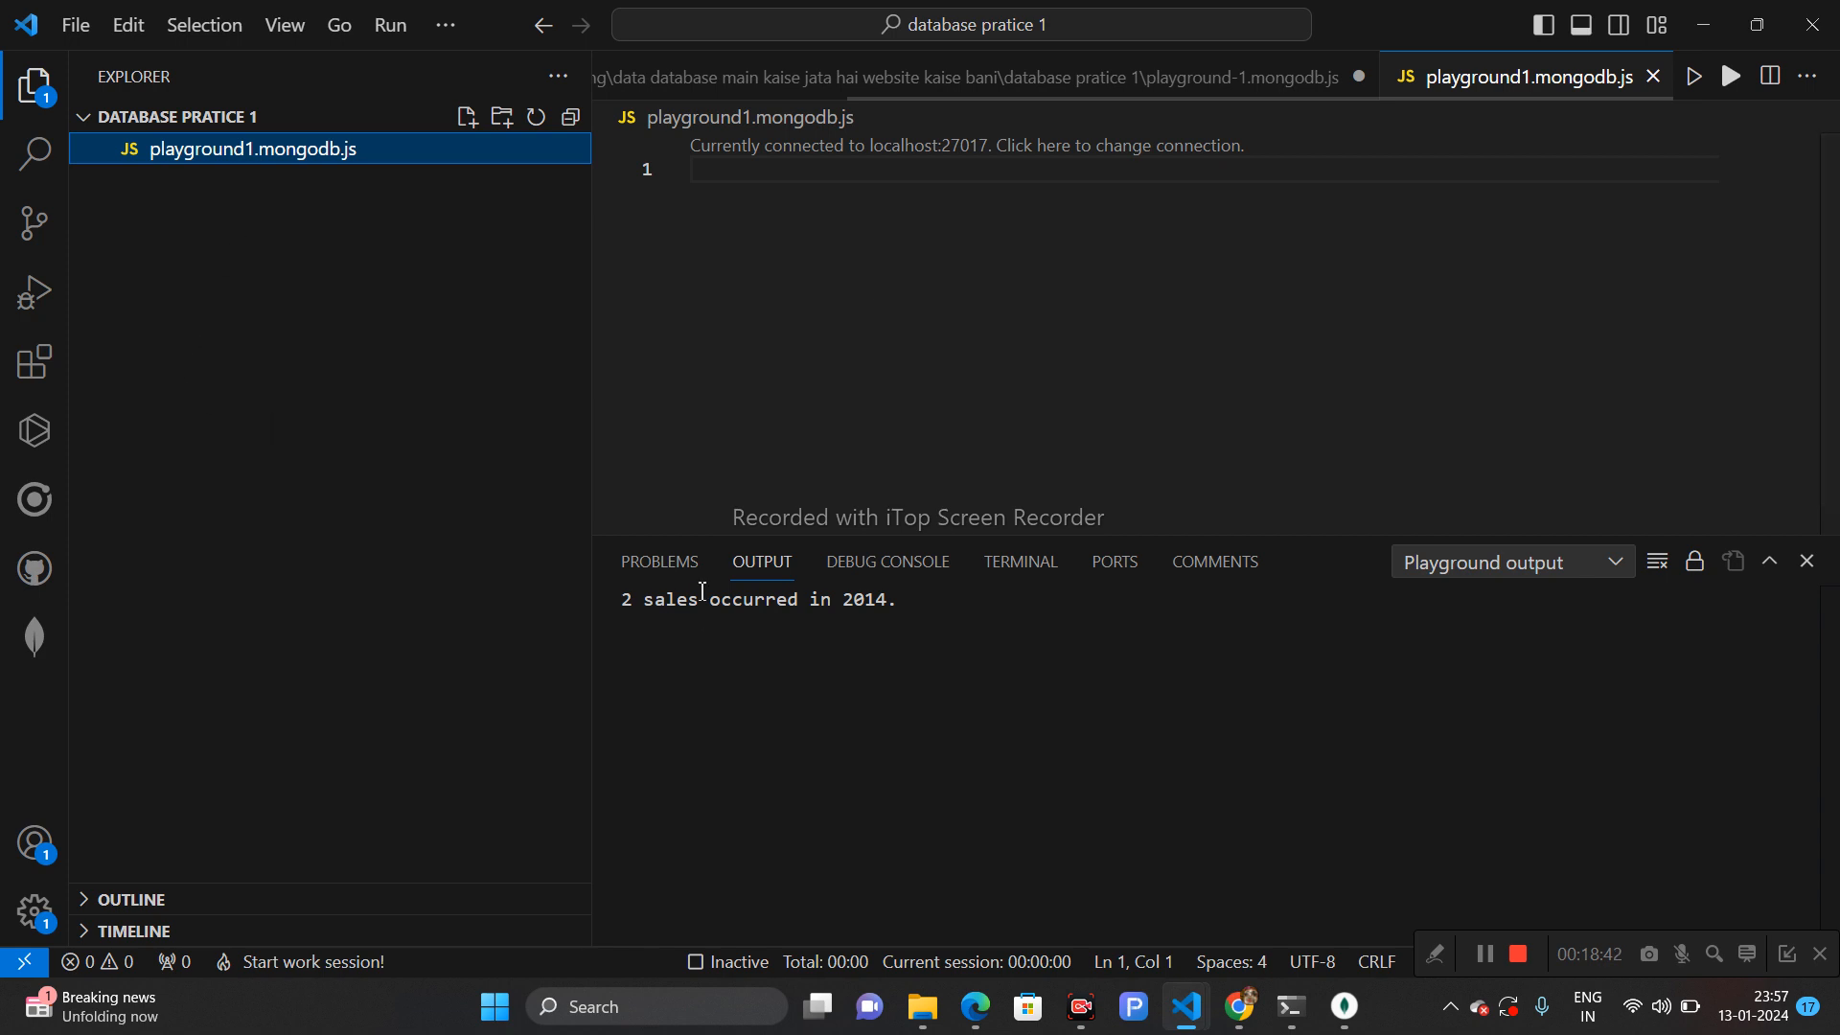
# - Create a new MongoDB playground, copy its whole template code, and paste it into playground1.mongodb.js
pyautogui.click(34, 636)
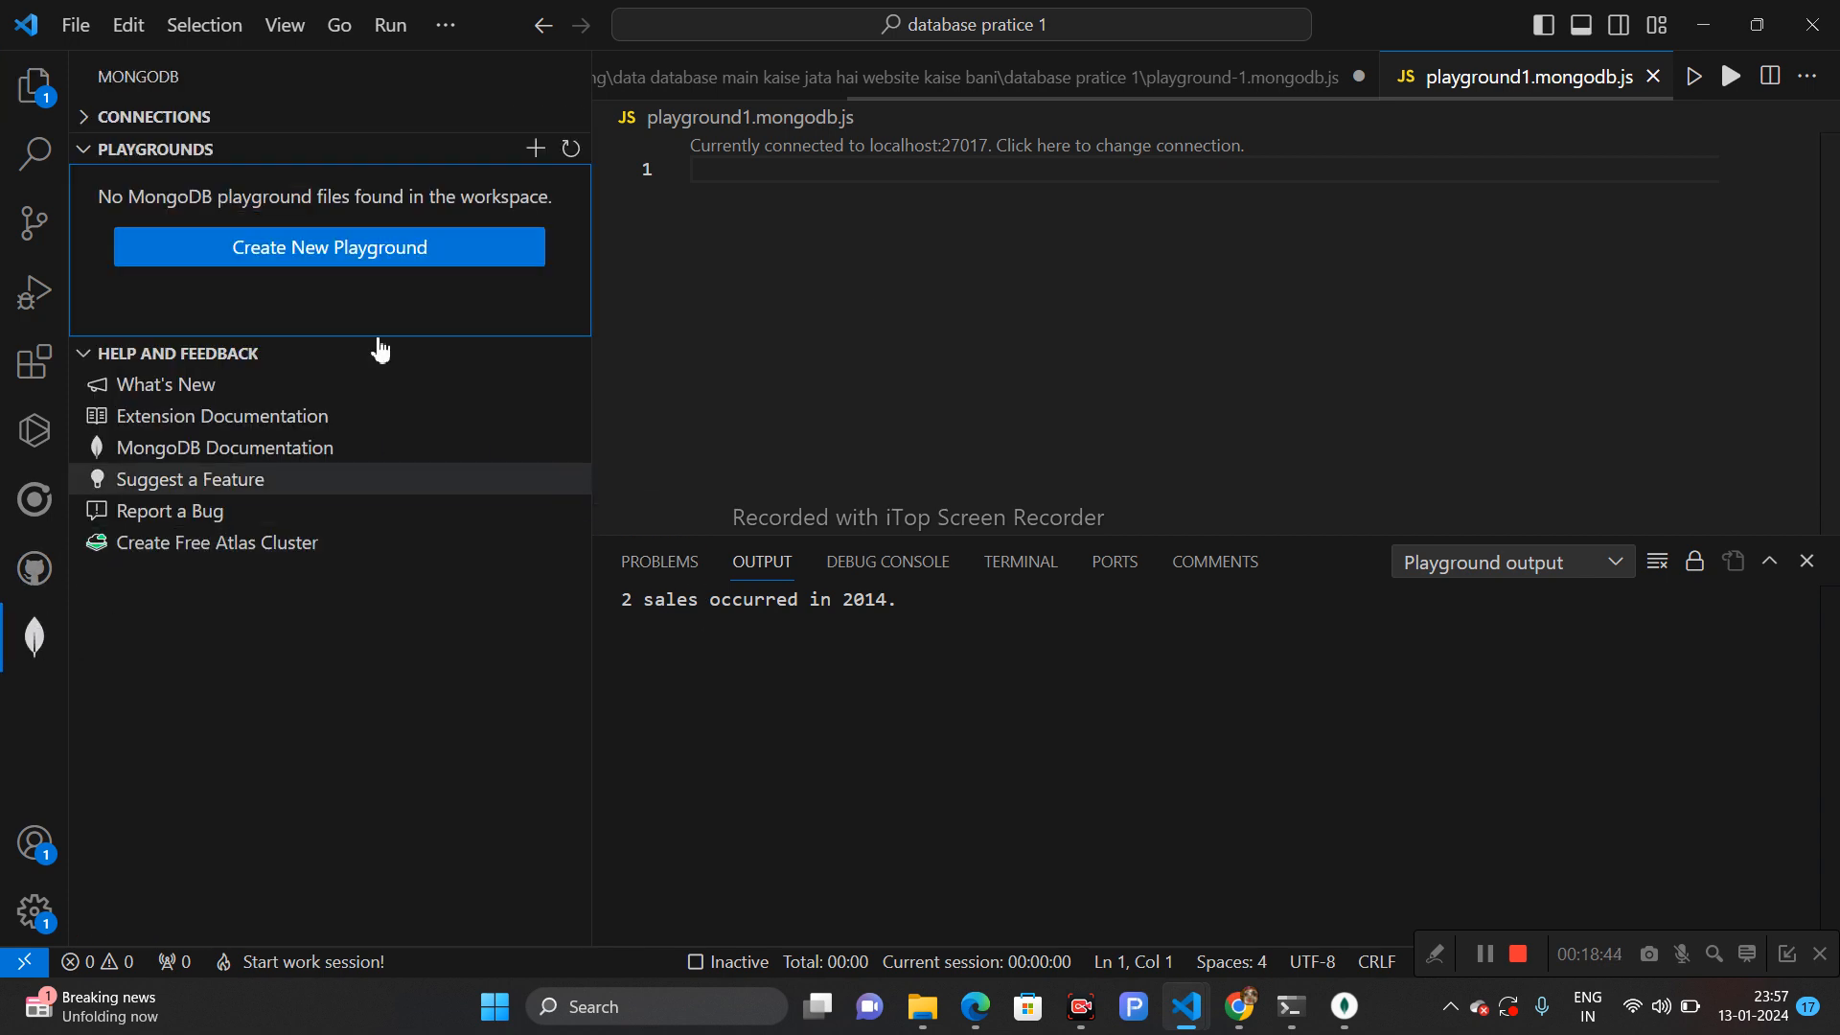
pyautogui.click(393, 251)
pyautogui.click(1090, 358)
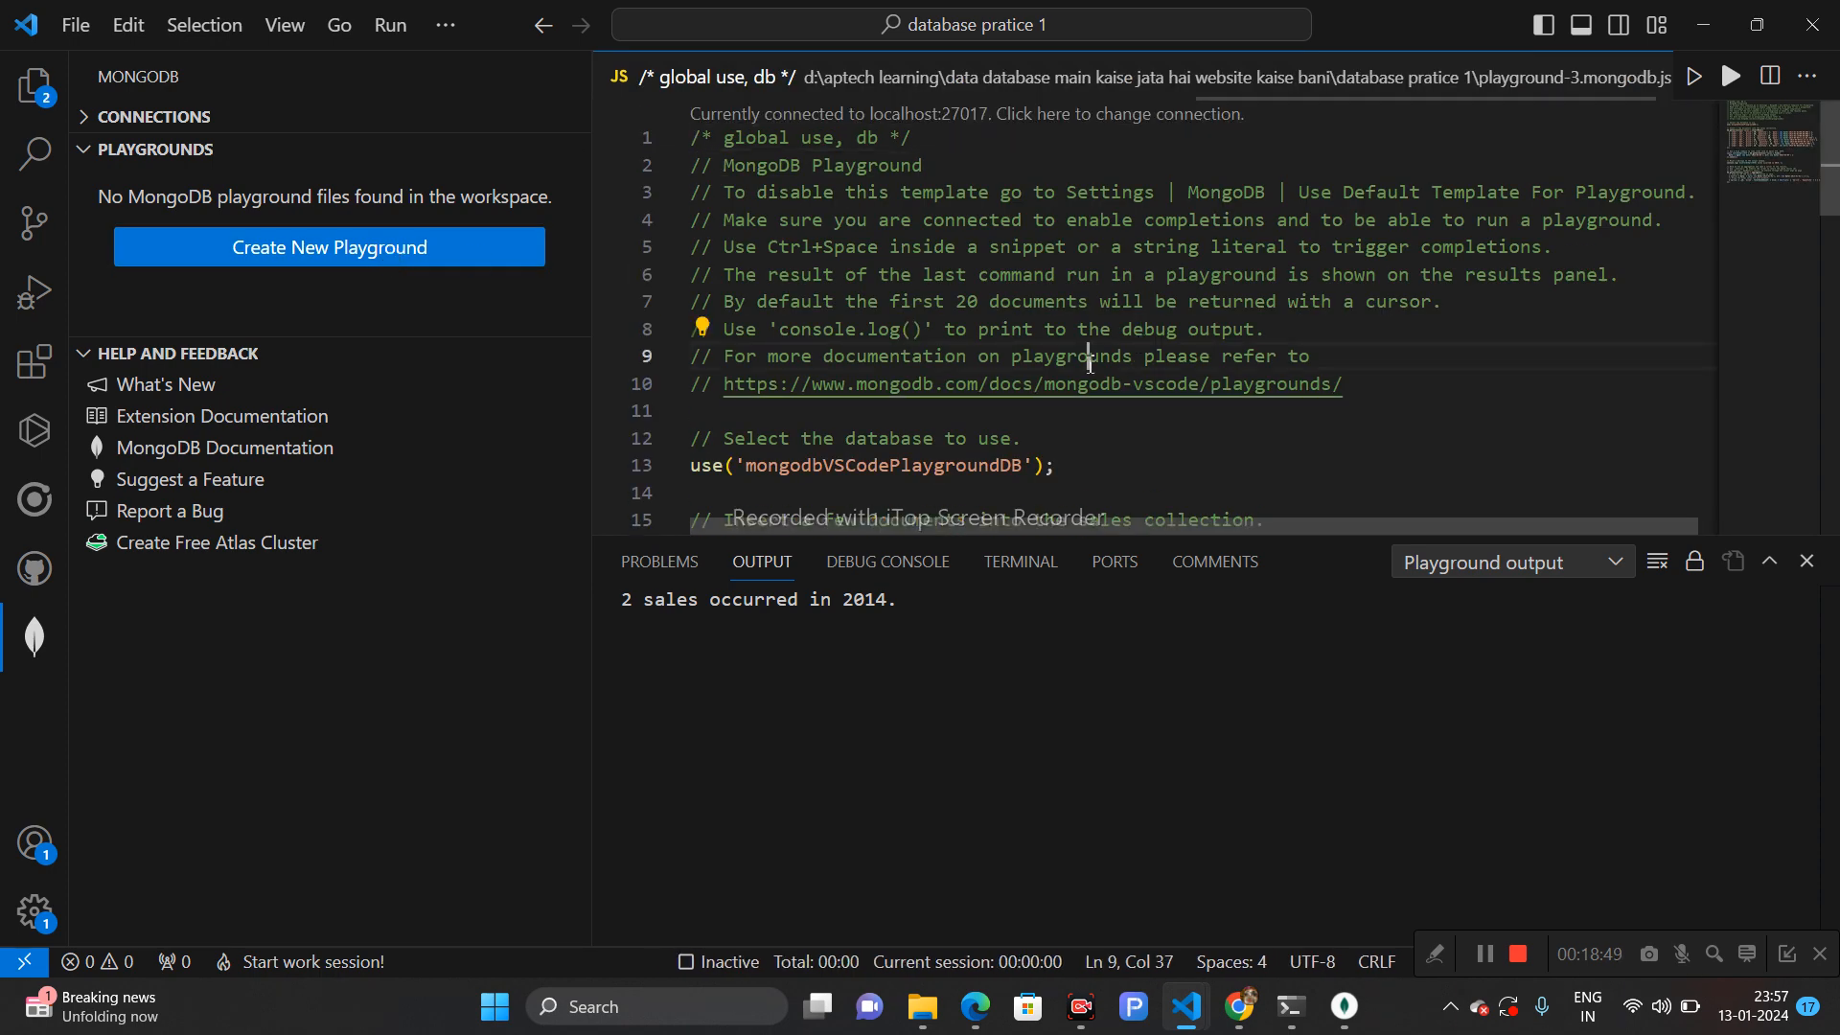
pyautogui.hotkey('ctrl', 'a')
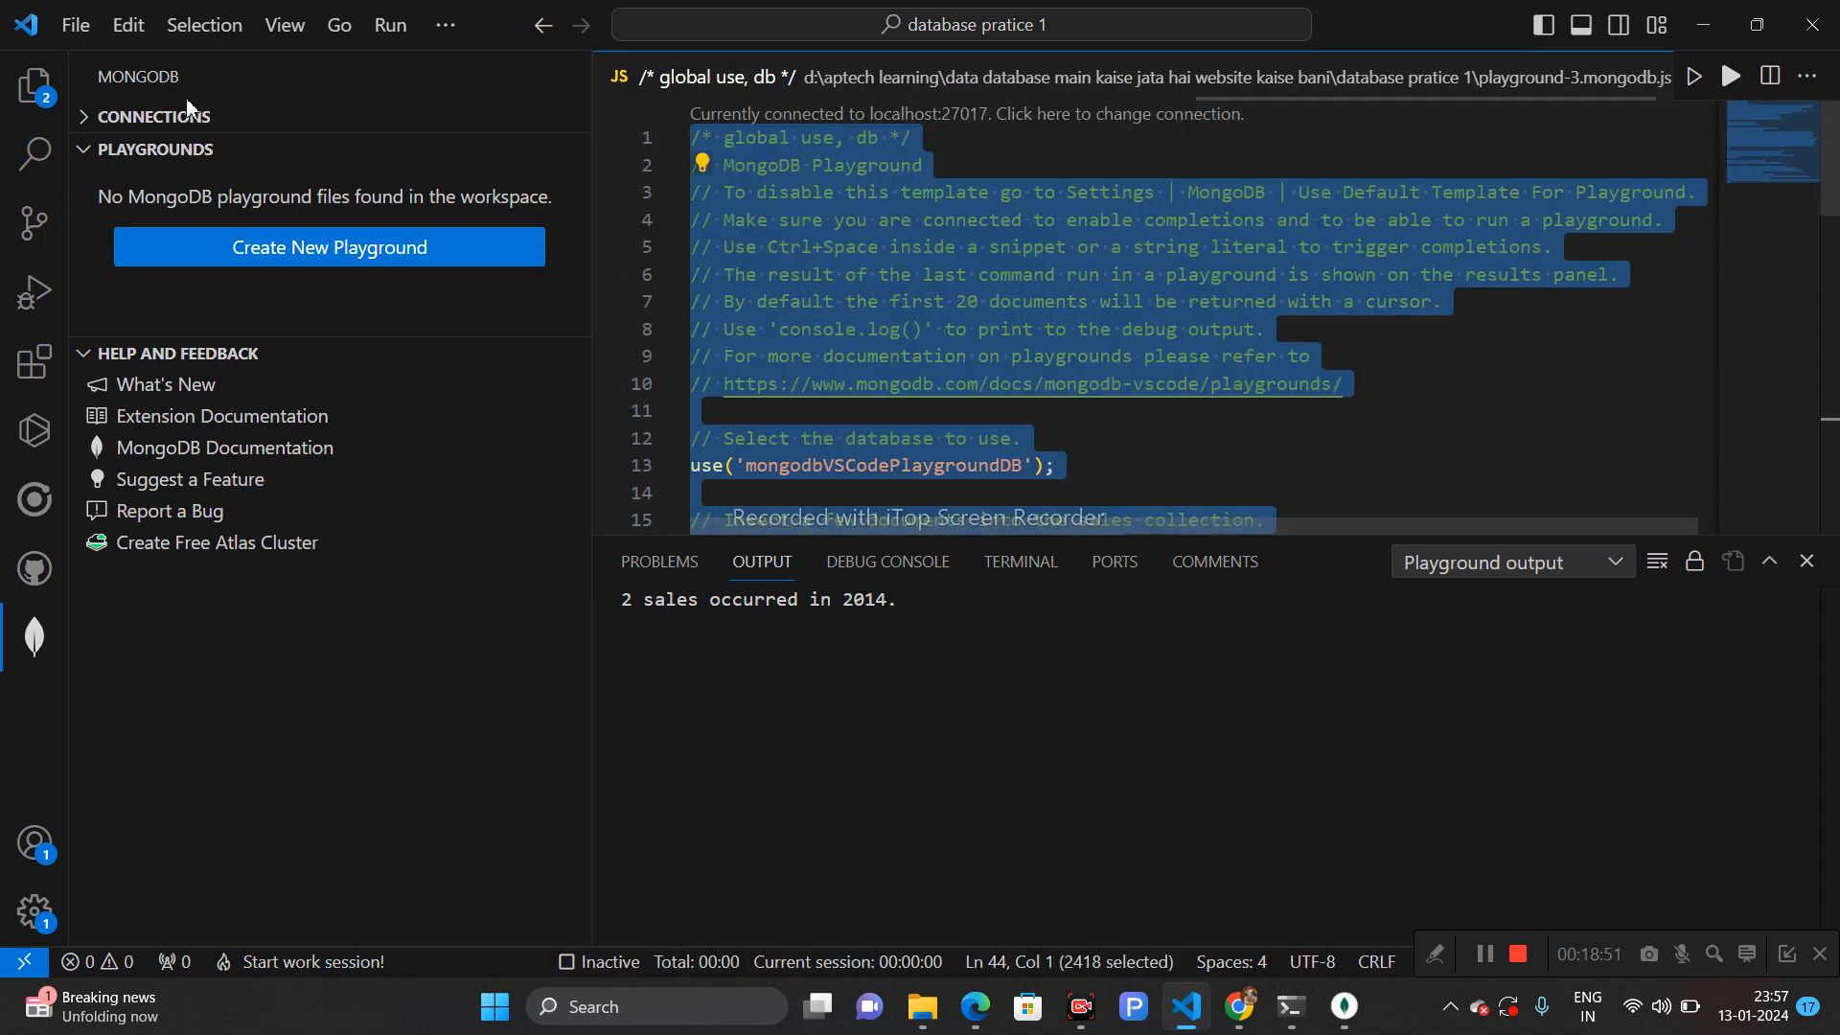
pyautogui.click(34, 84)
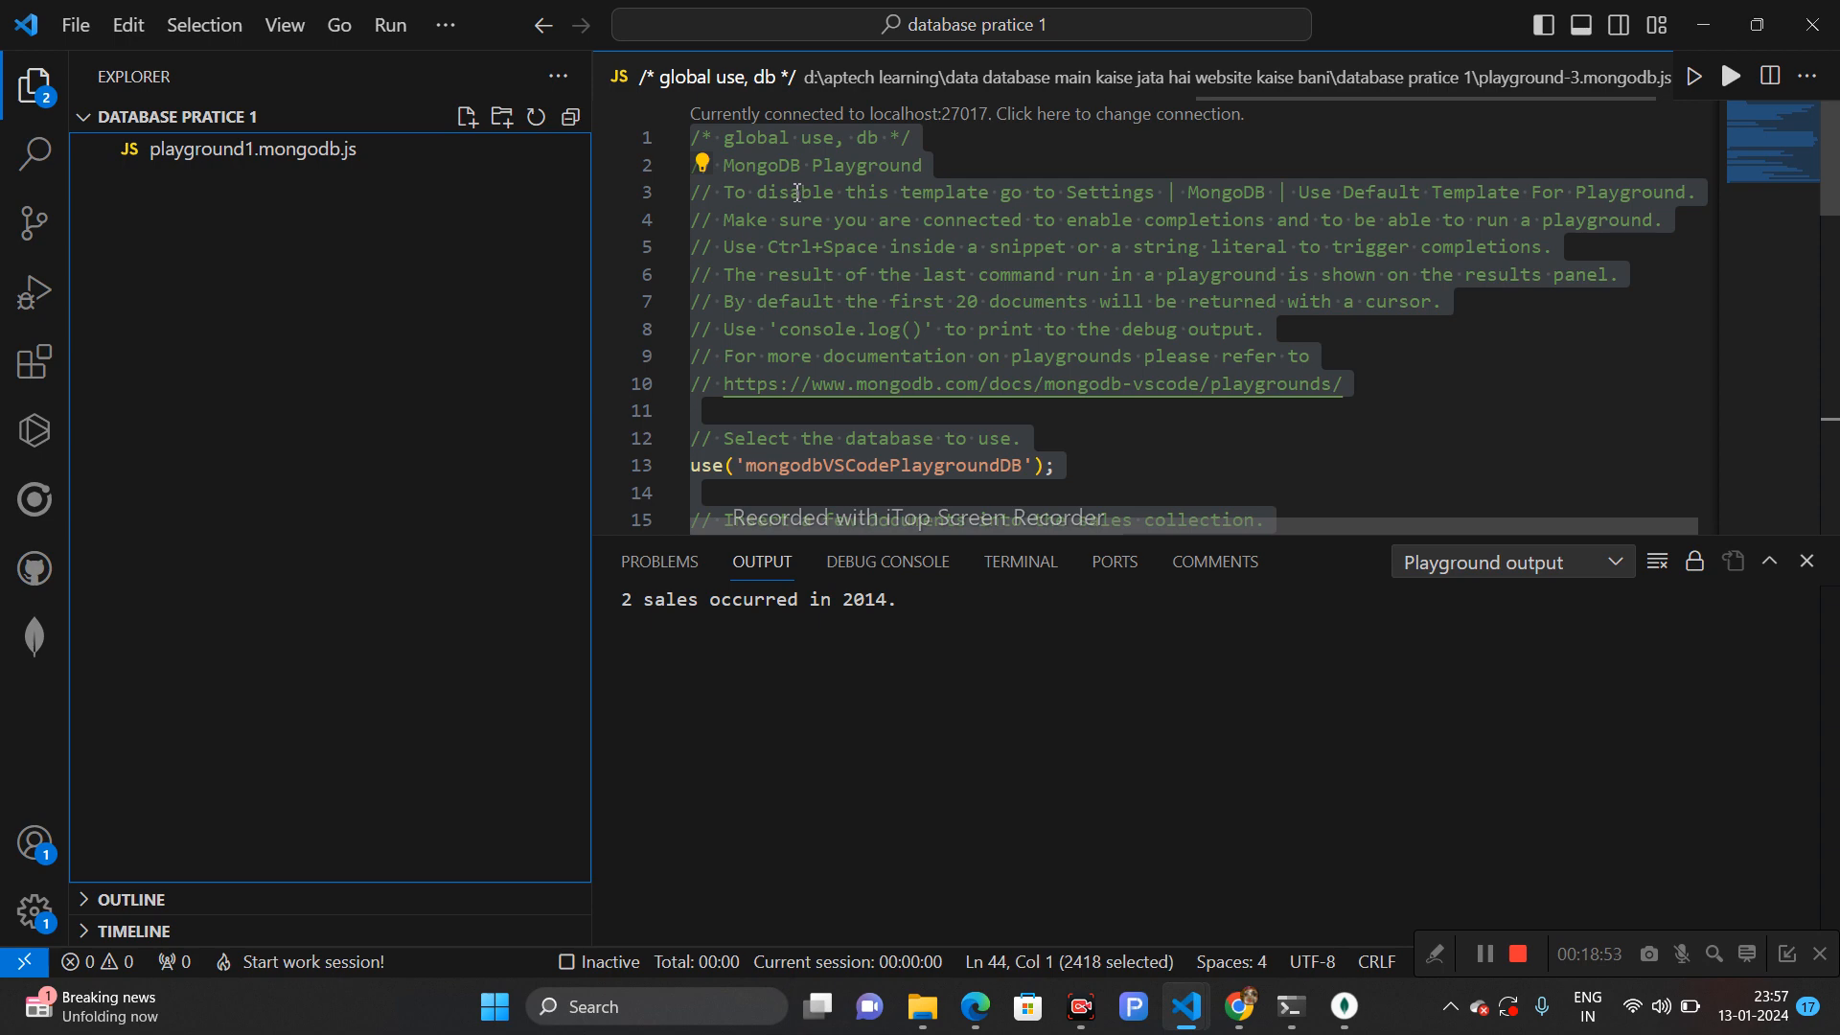
pyautogui.click(337, 153)
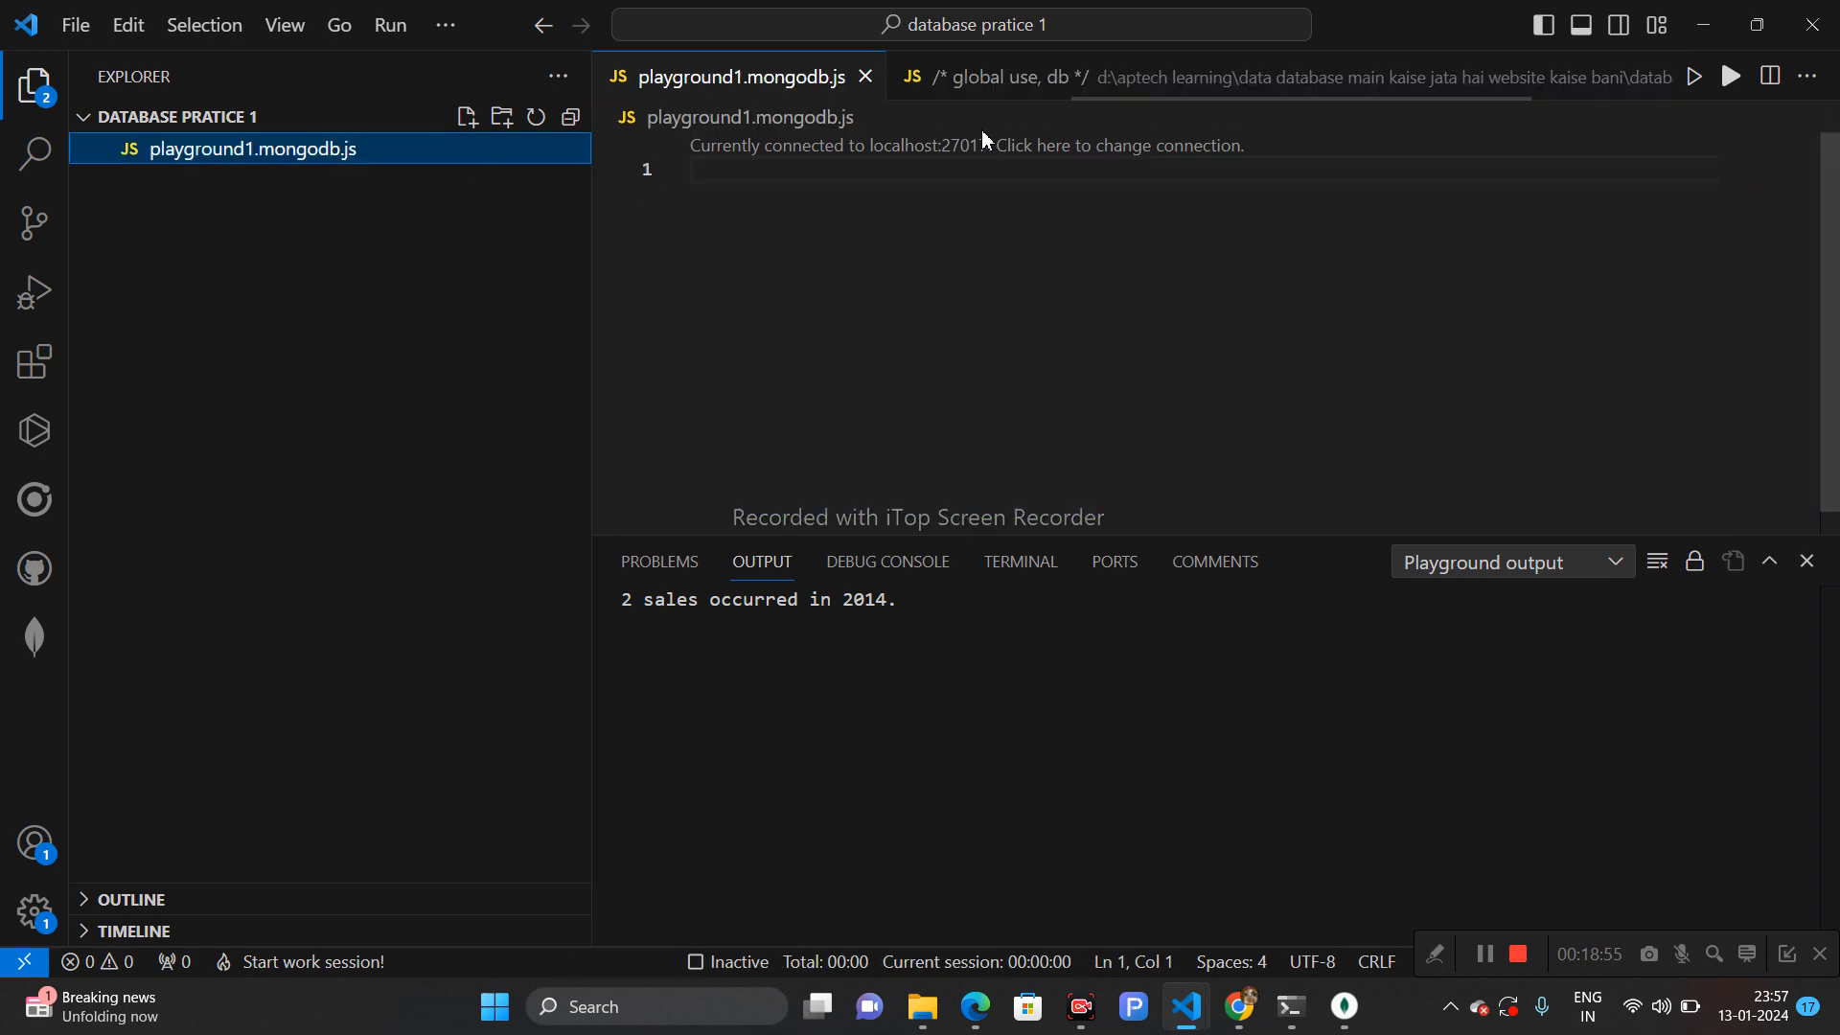
pyautogui.click(928, 165)
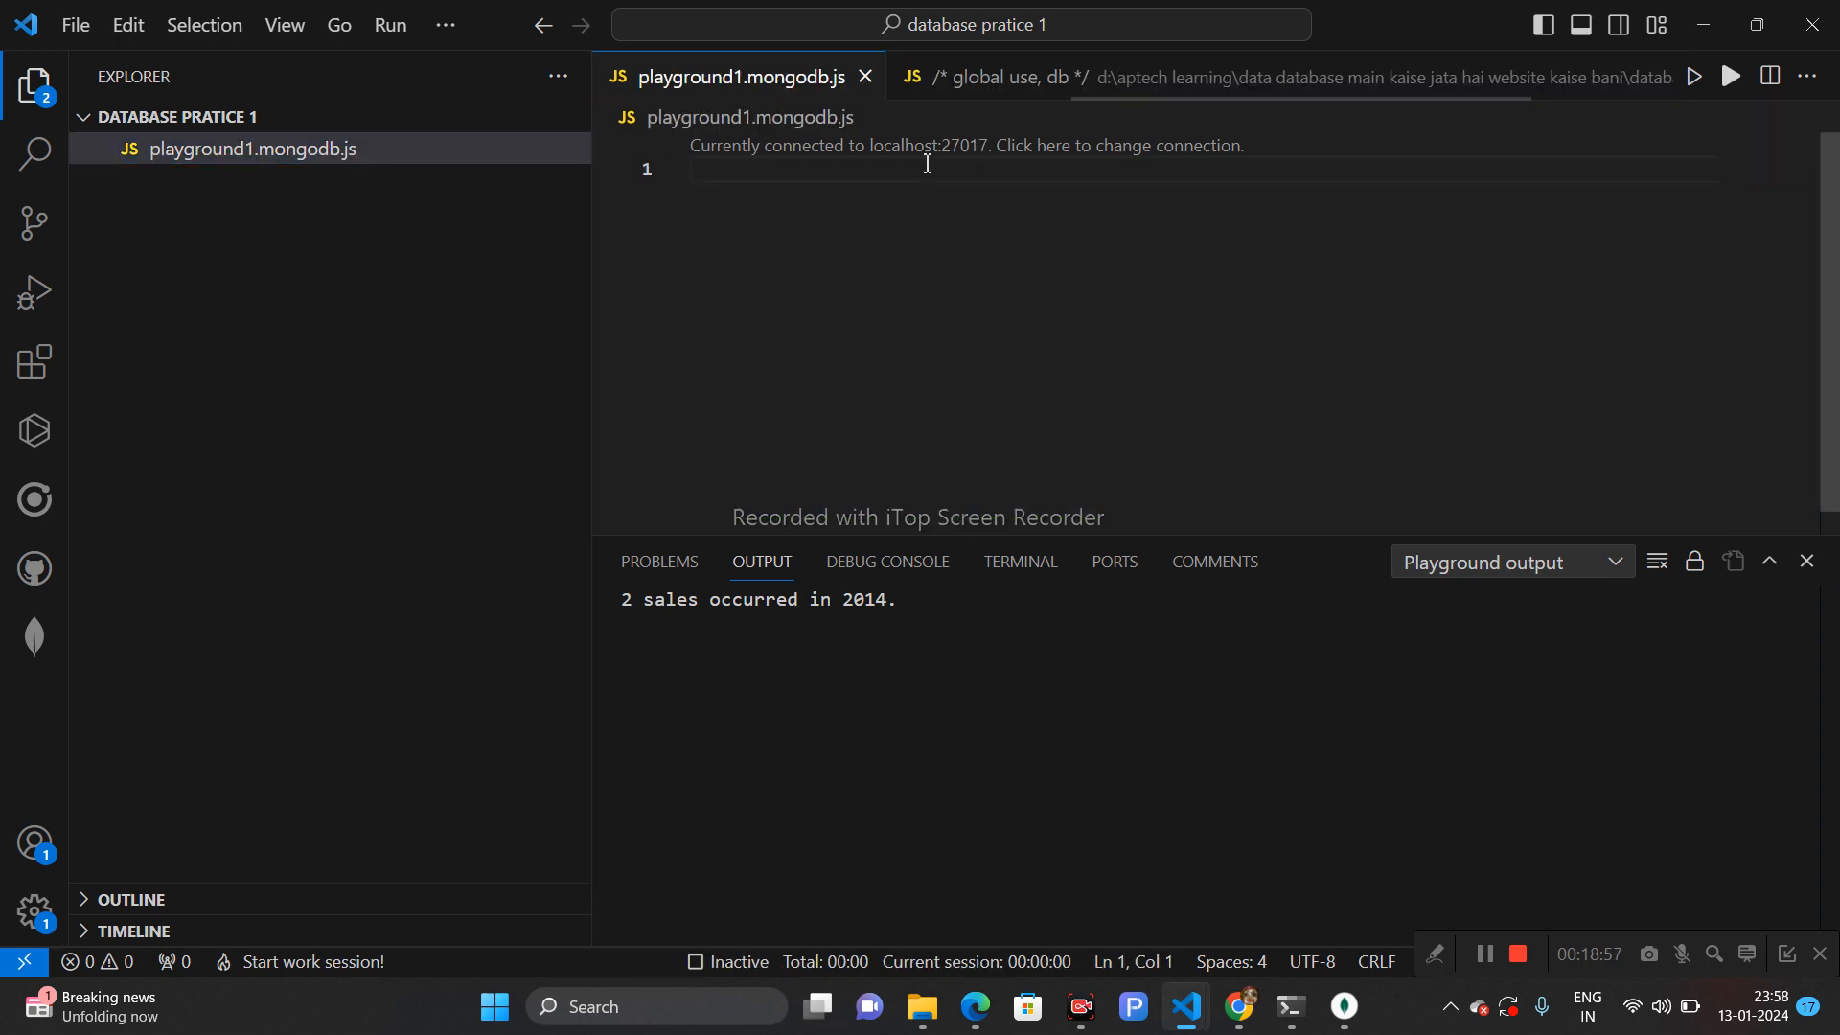
pyautogui.hotkey('ctrl', 'v')
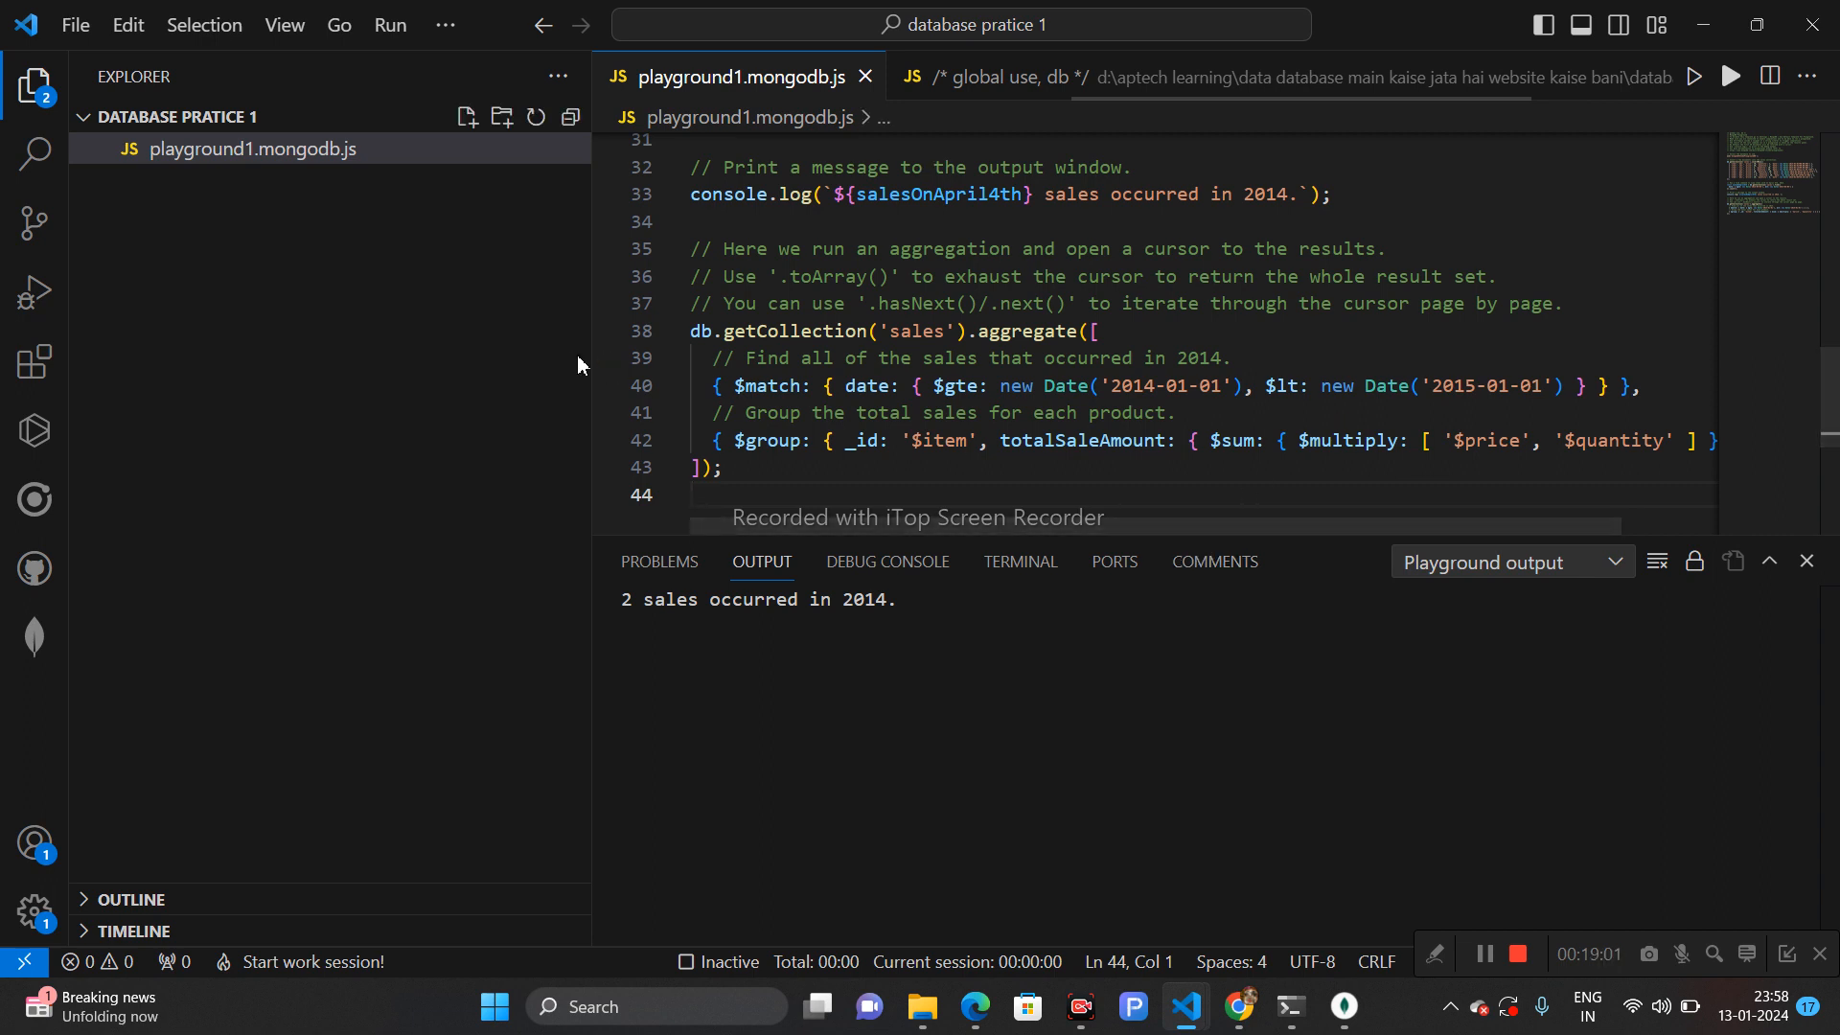
# - Delete the template's introductory comment lines at the top of playground1.mongodb.js
pyautogui.moveTo(592, 358); pyautogui.dragTo(335, 337)
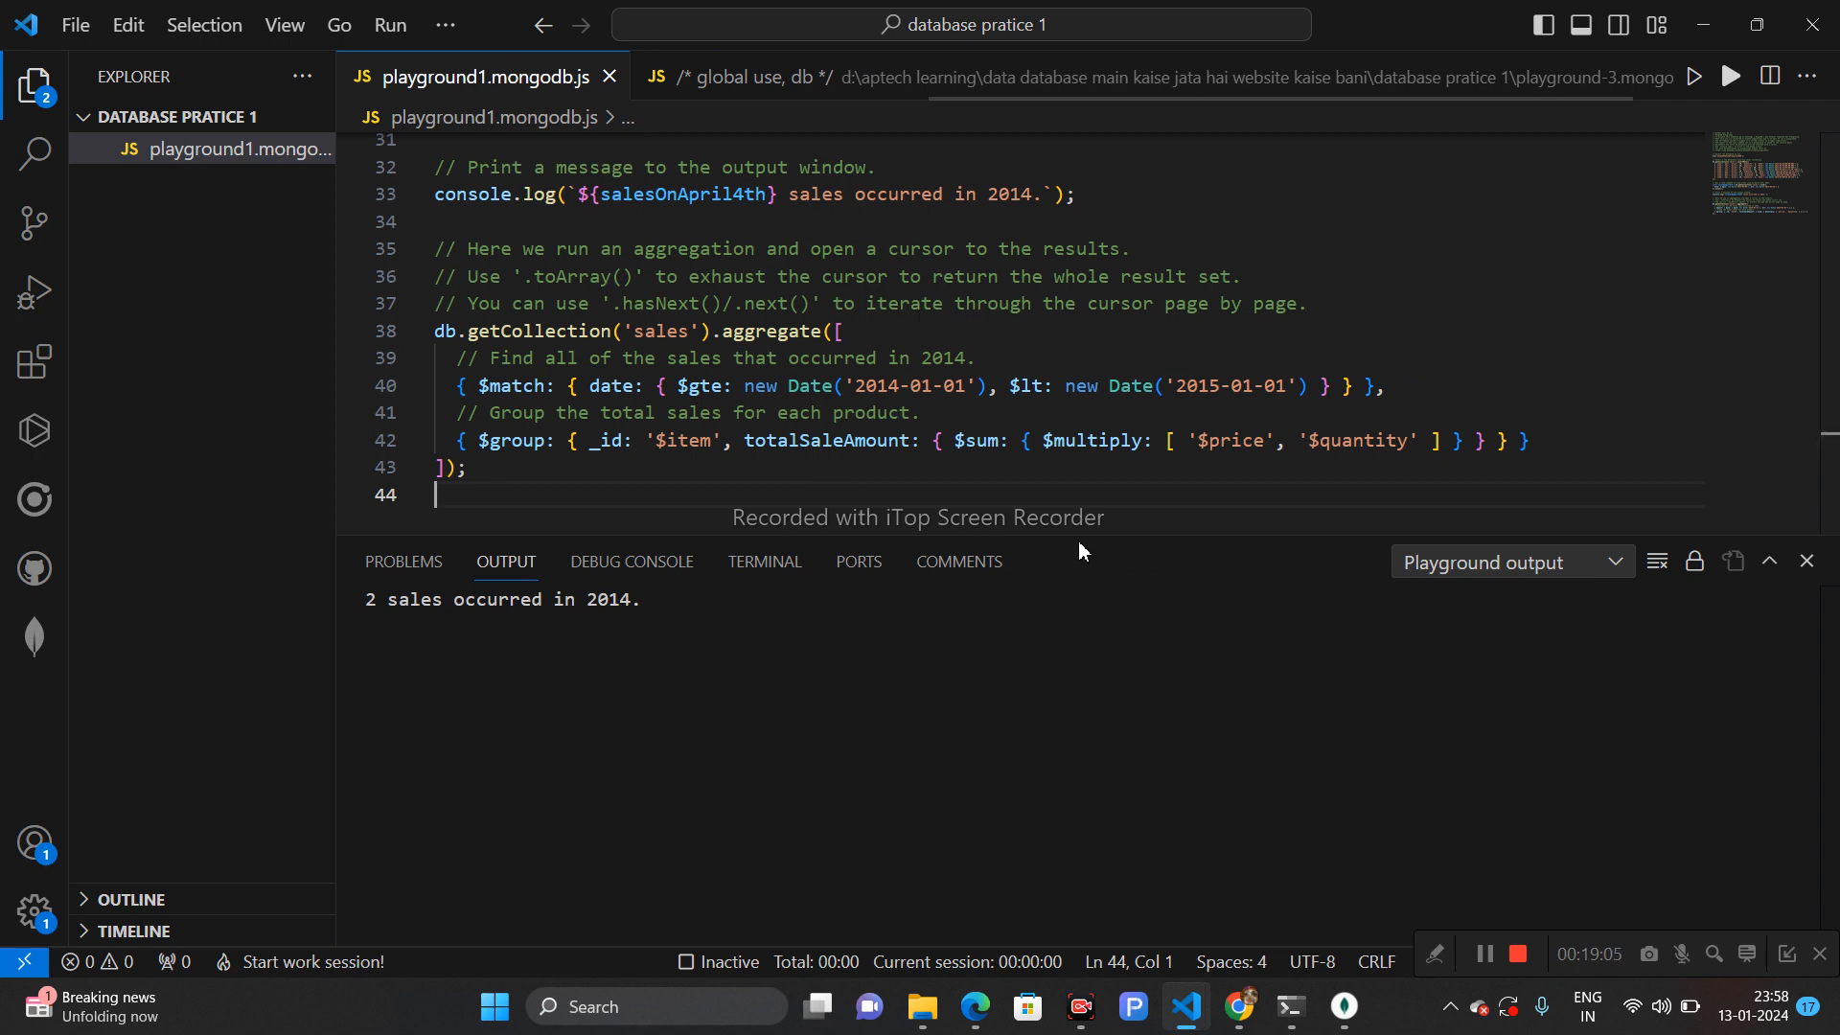
pyautogui.scroll(-4, 1082, 528)
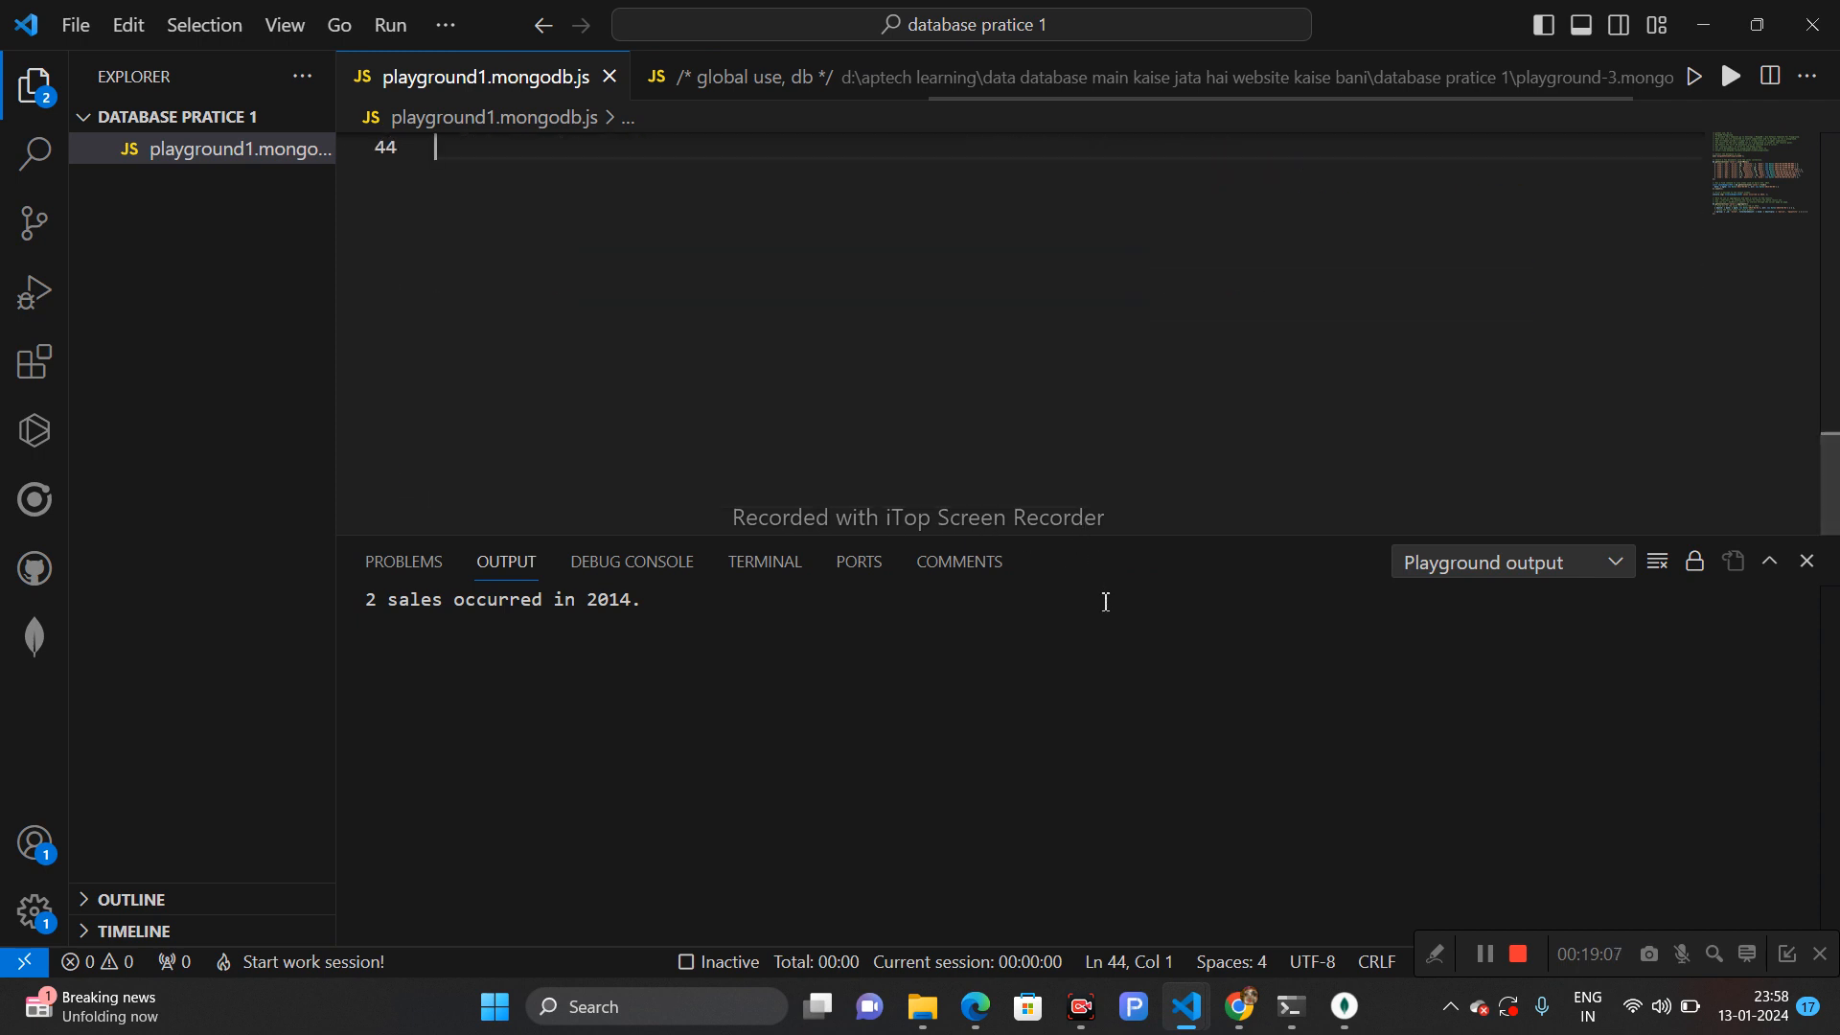
pyautogui.moveTo(1101, 534); pyautogui.dragTo(1154, 786)
pyautogui.moveTo(1830, 670); pyautogui.dragTo(1833, 278)
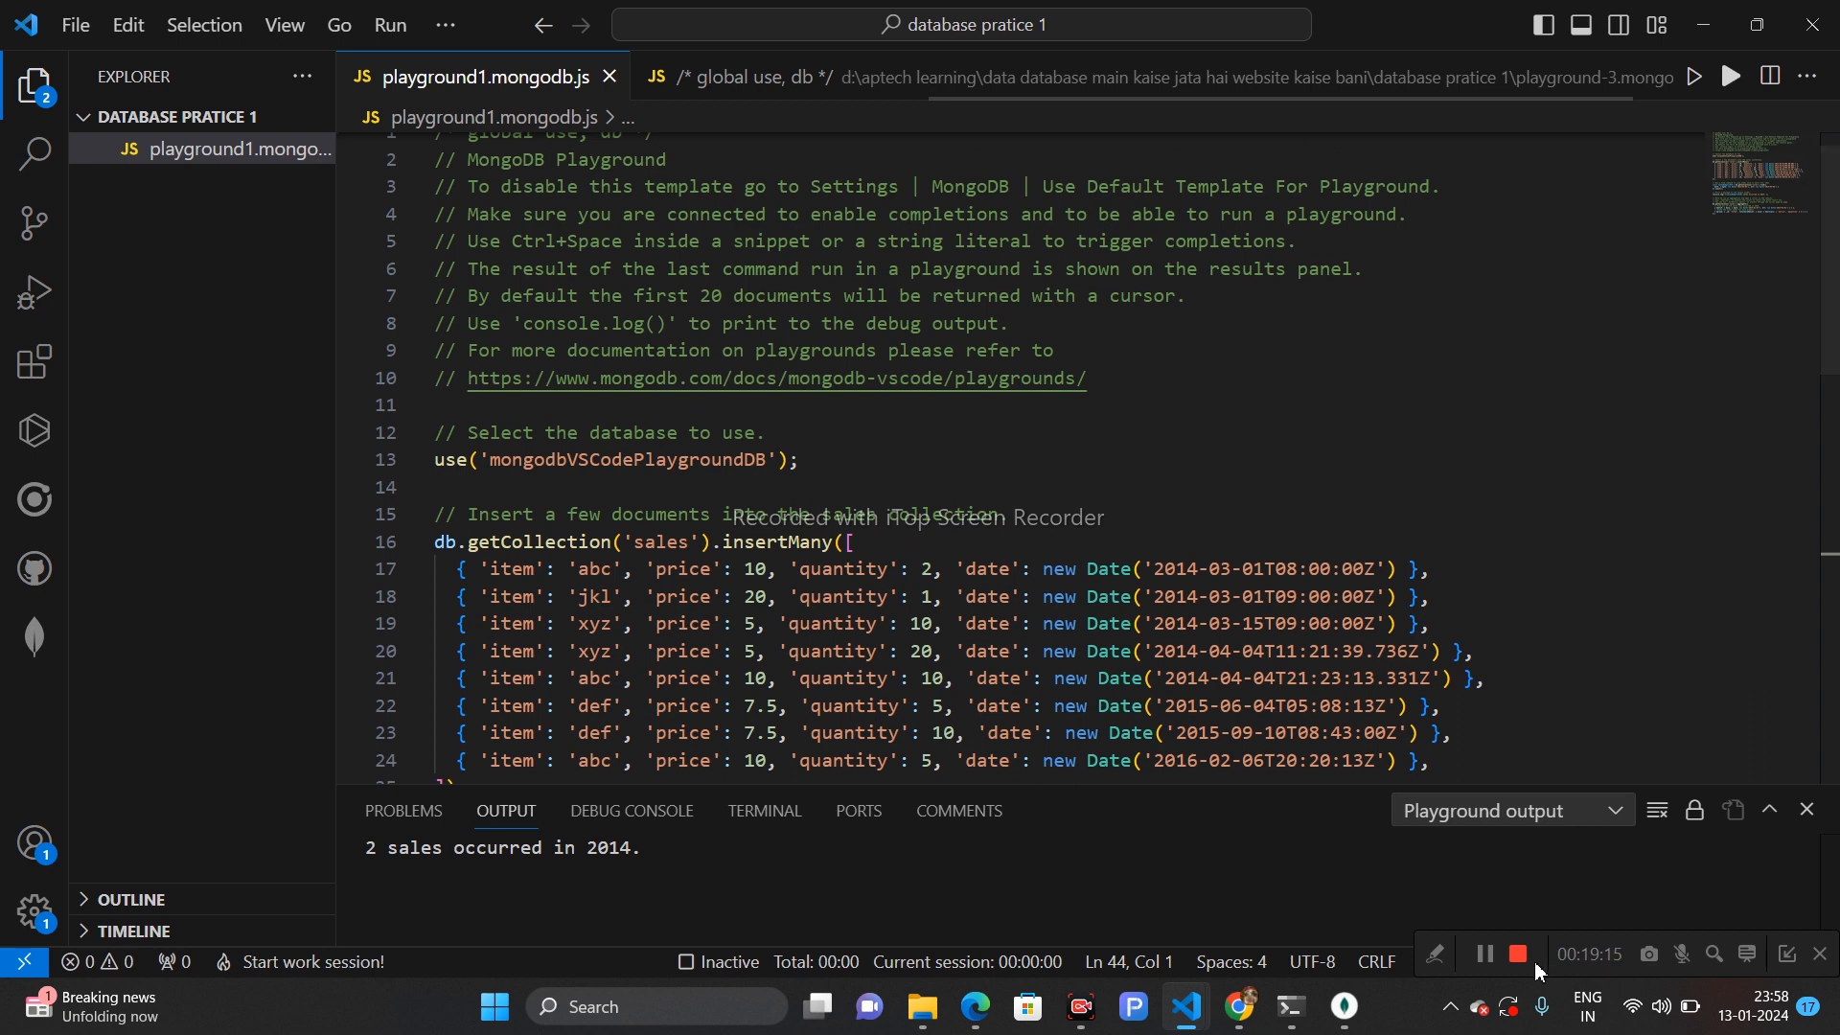
pyautogui.click(781, 436)
pyautogui.moveTo(1123, 393); pyautogui.dragTo(504, 108)
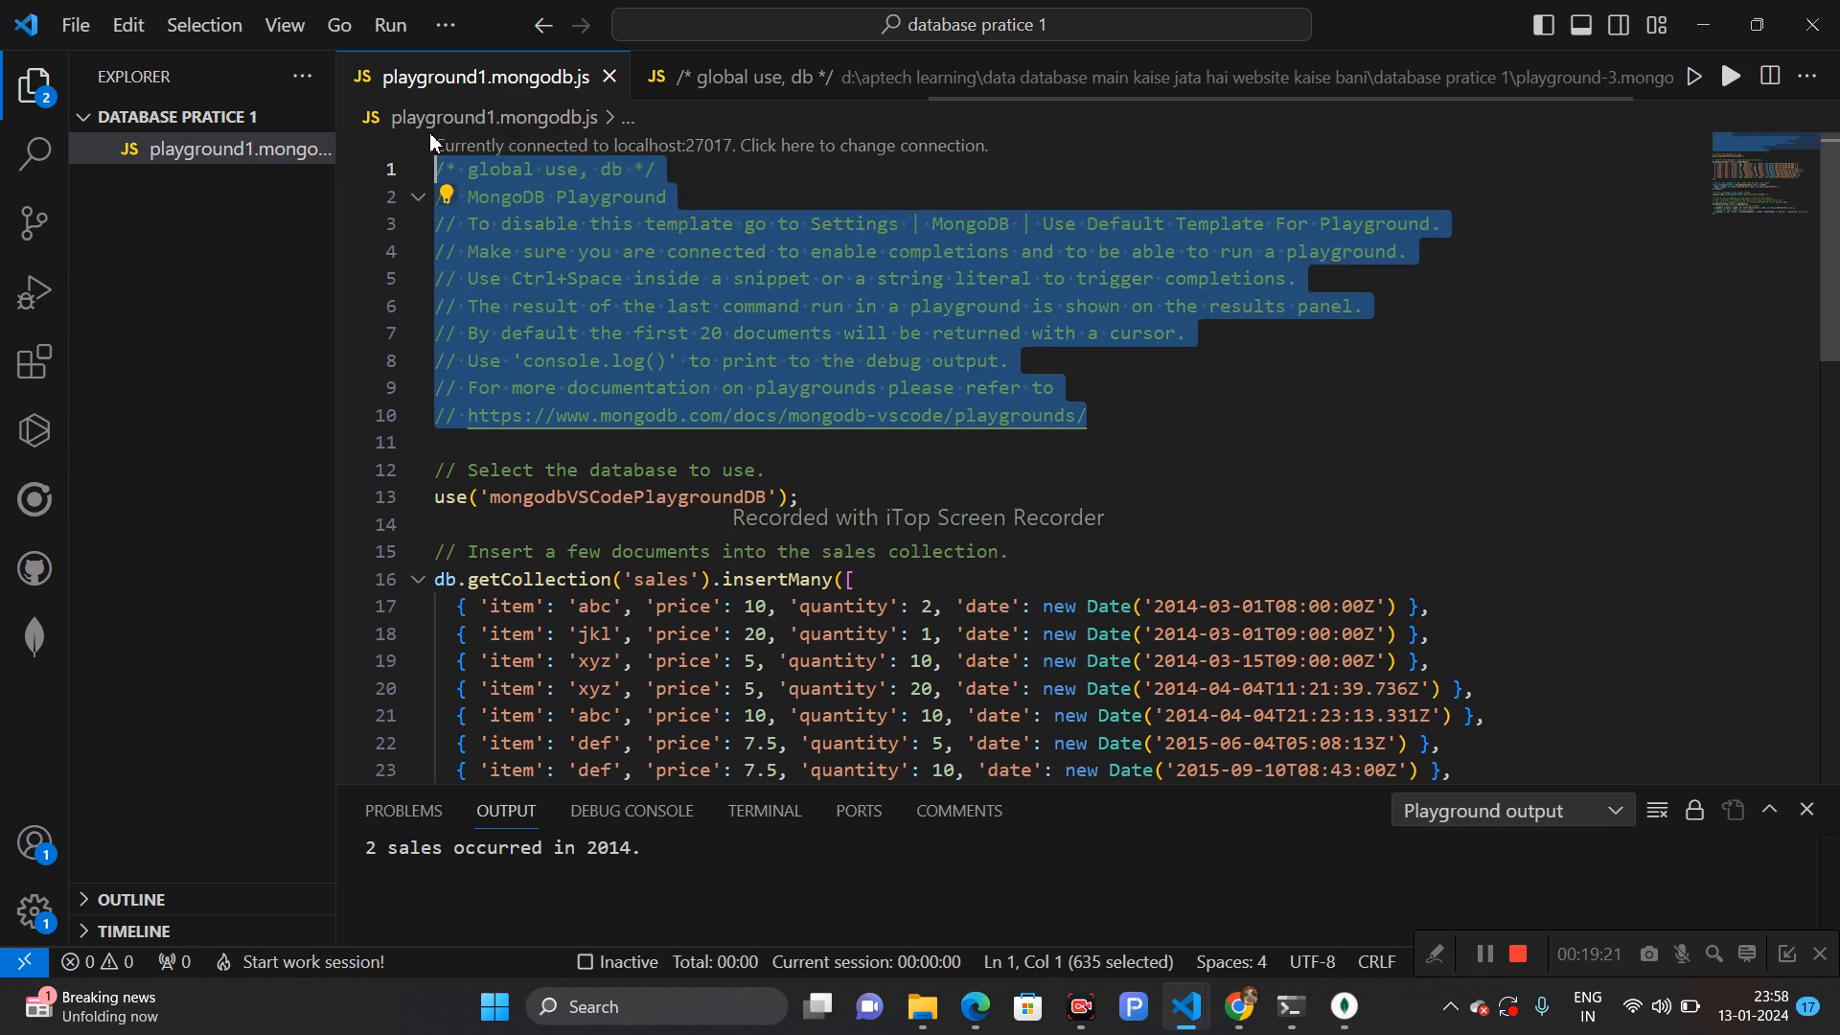
pyautogui.press('BackSpace')
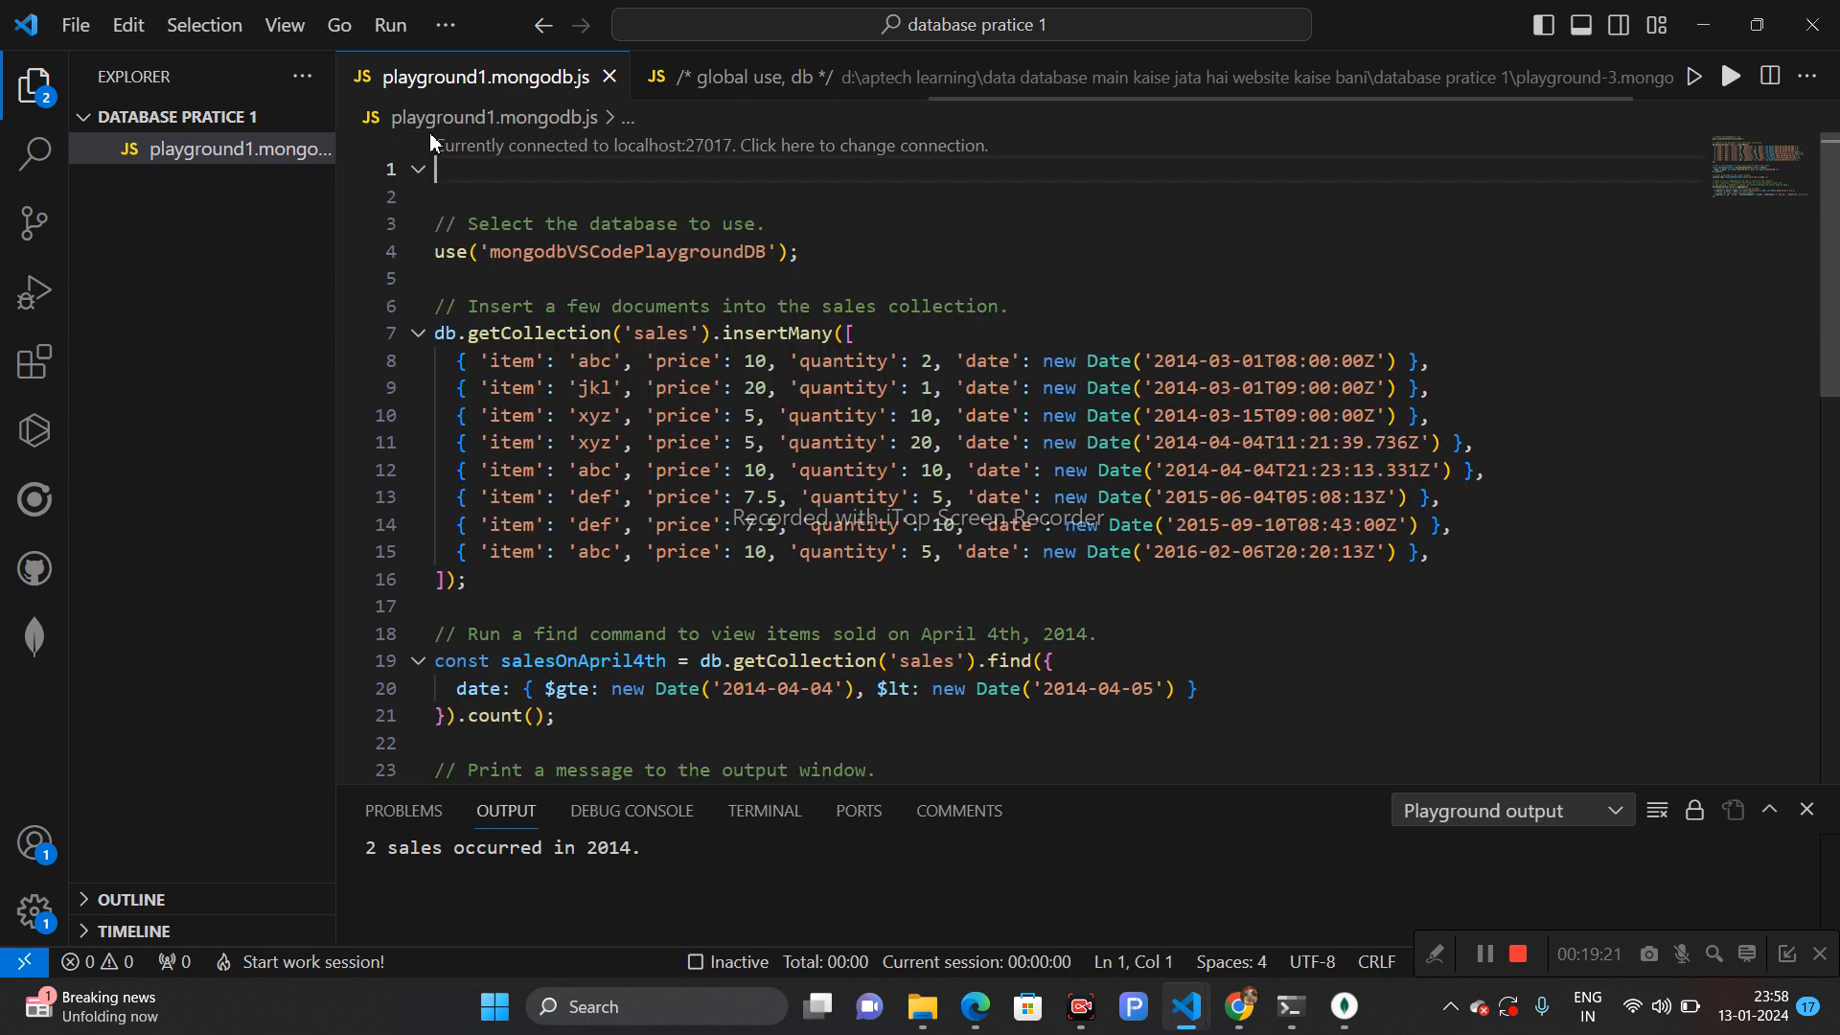
# - Change the database name in the use() call to usemydatabase
pyautogui.doubleClick(567, 255)
pyautogui.write('usemy')
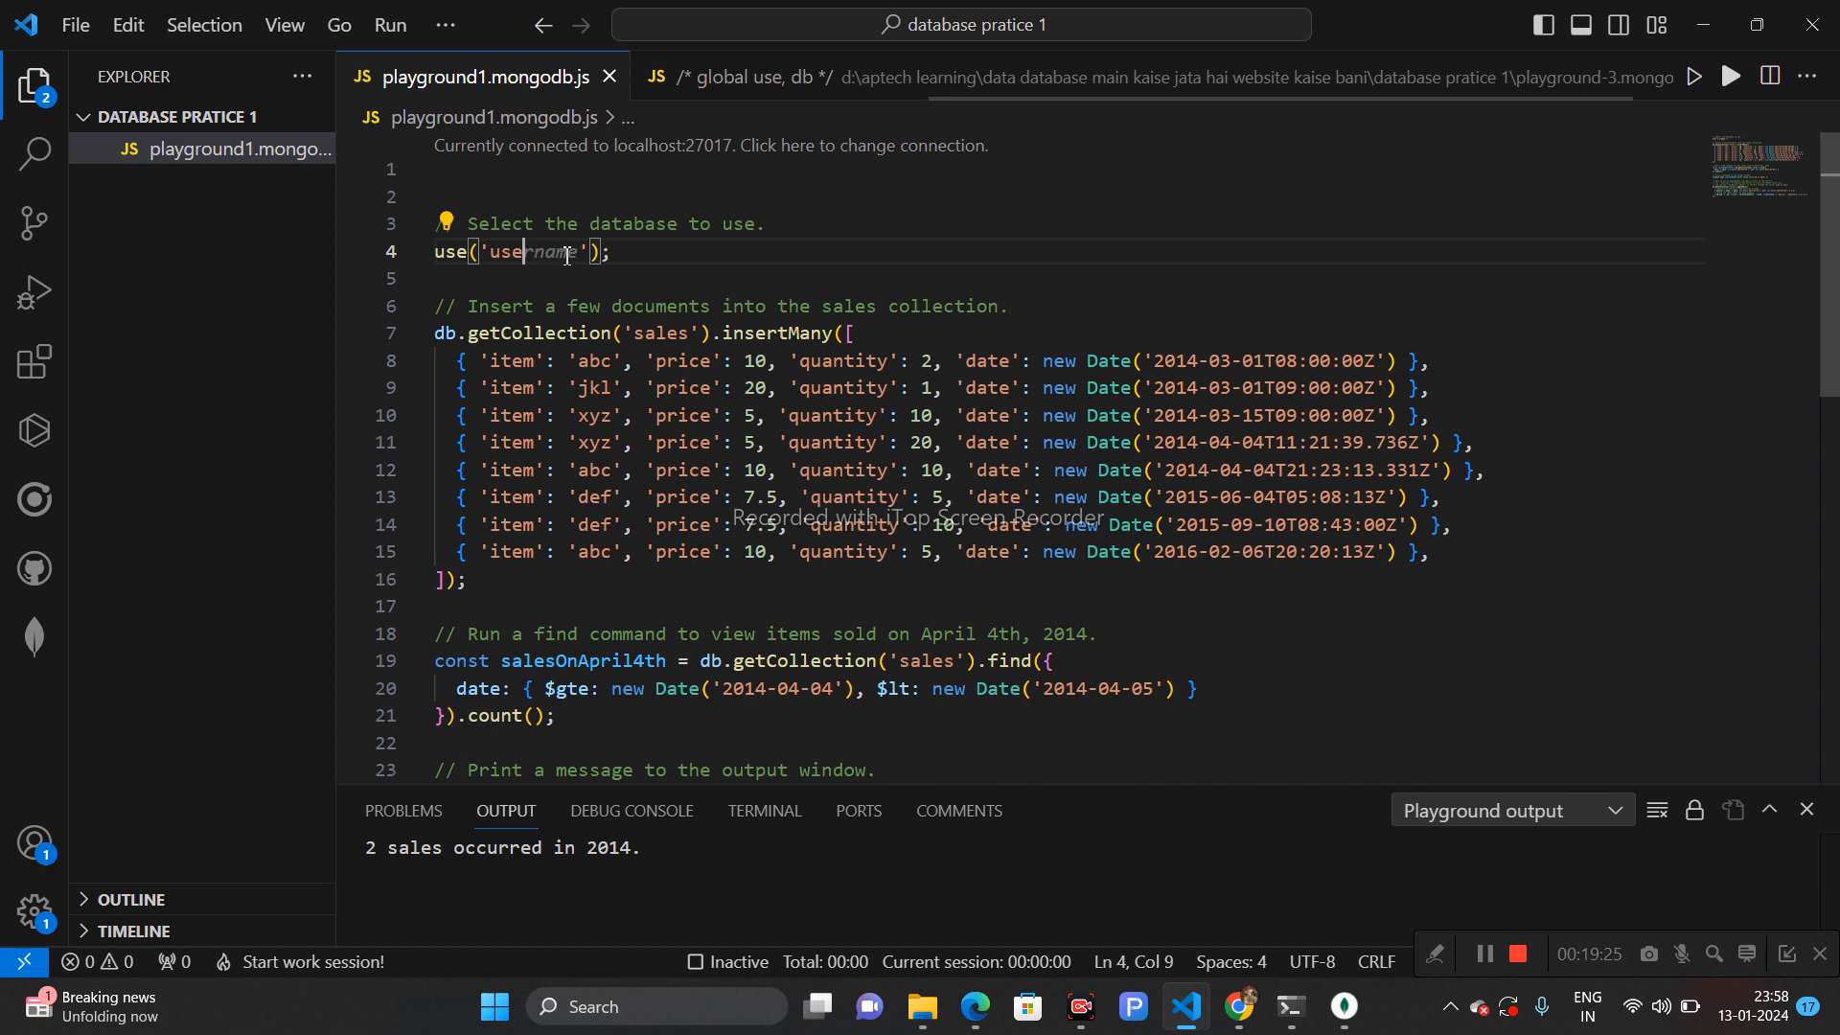
pyautogui.write('database')
pyautogui.press('Right')
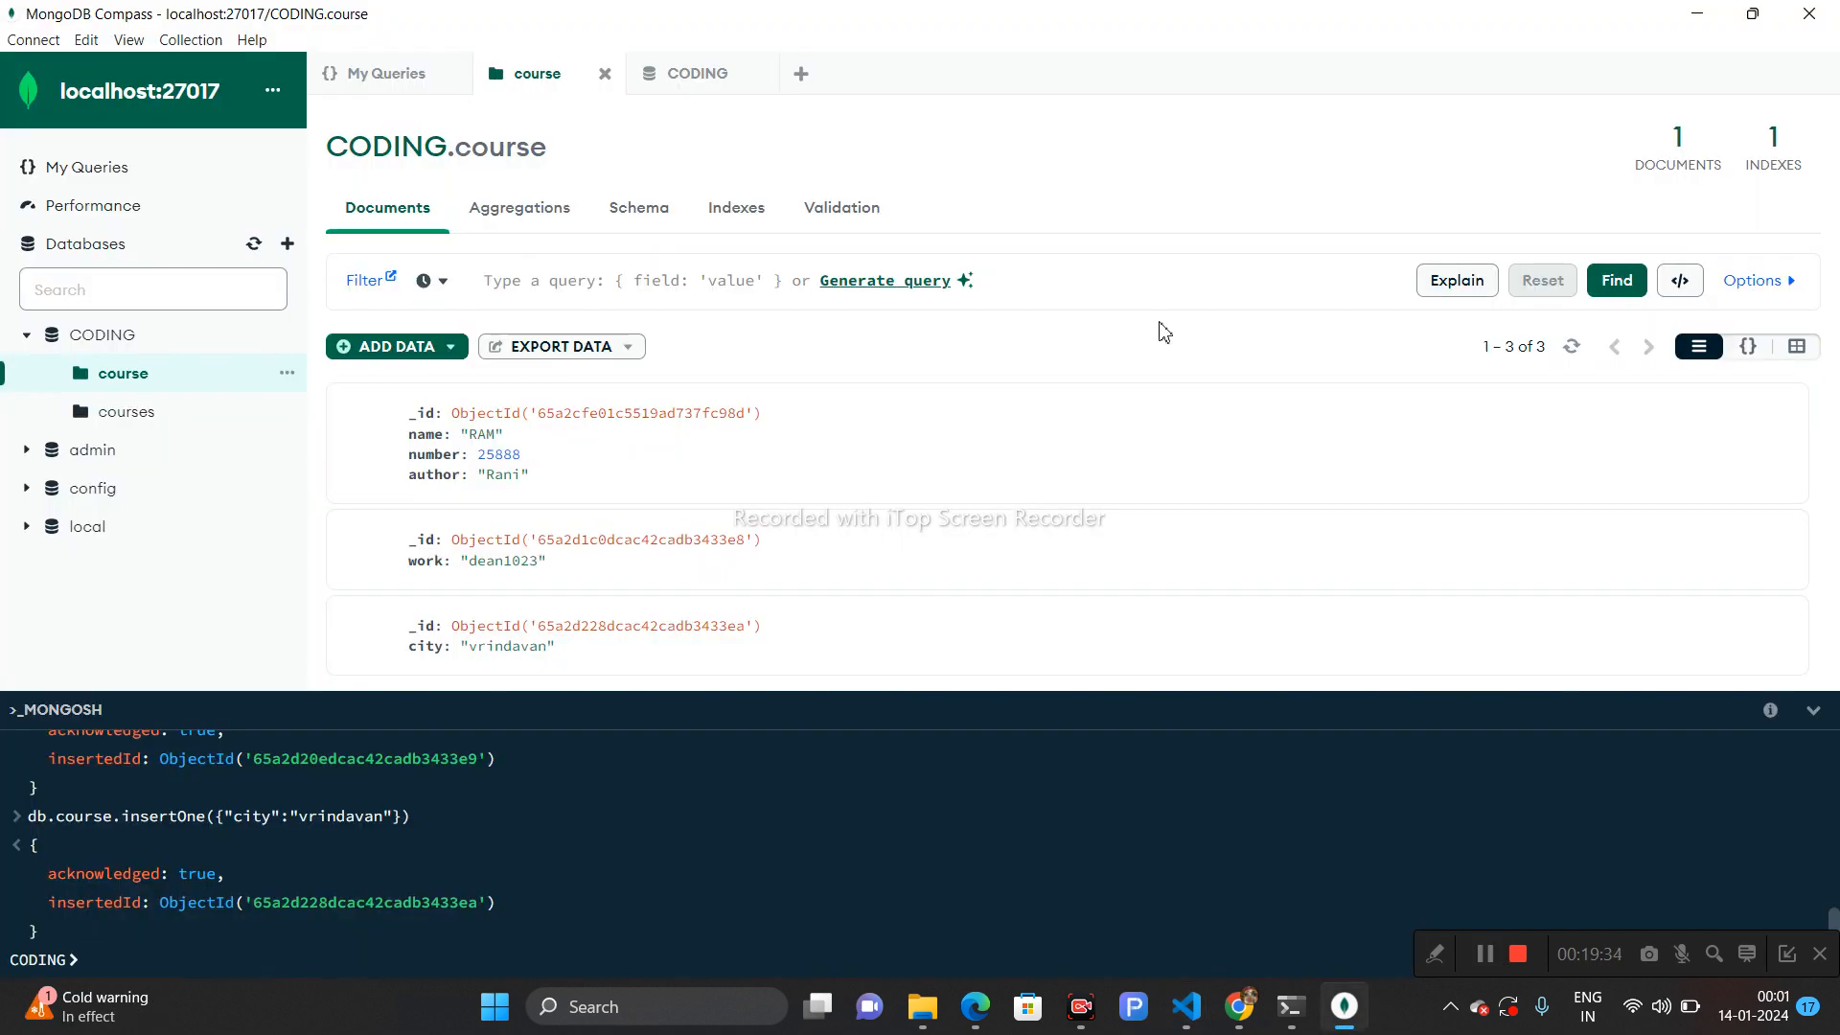
# - Switch to Compass, clone the RAM document in CODING.course, copy its JSON, and cancel the insert
pyautogui.moveTo(1376, 423)
pyautogui.click(1687, 417)
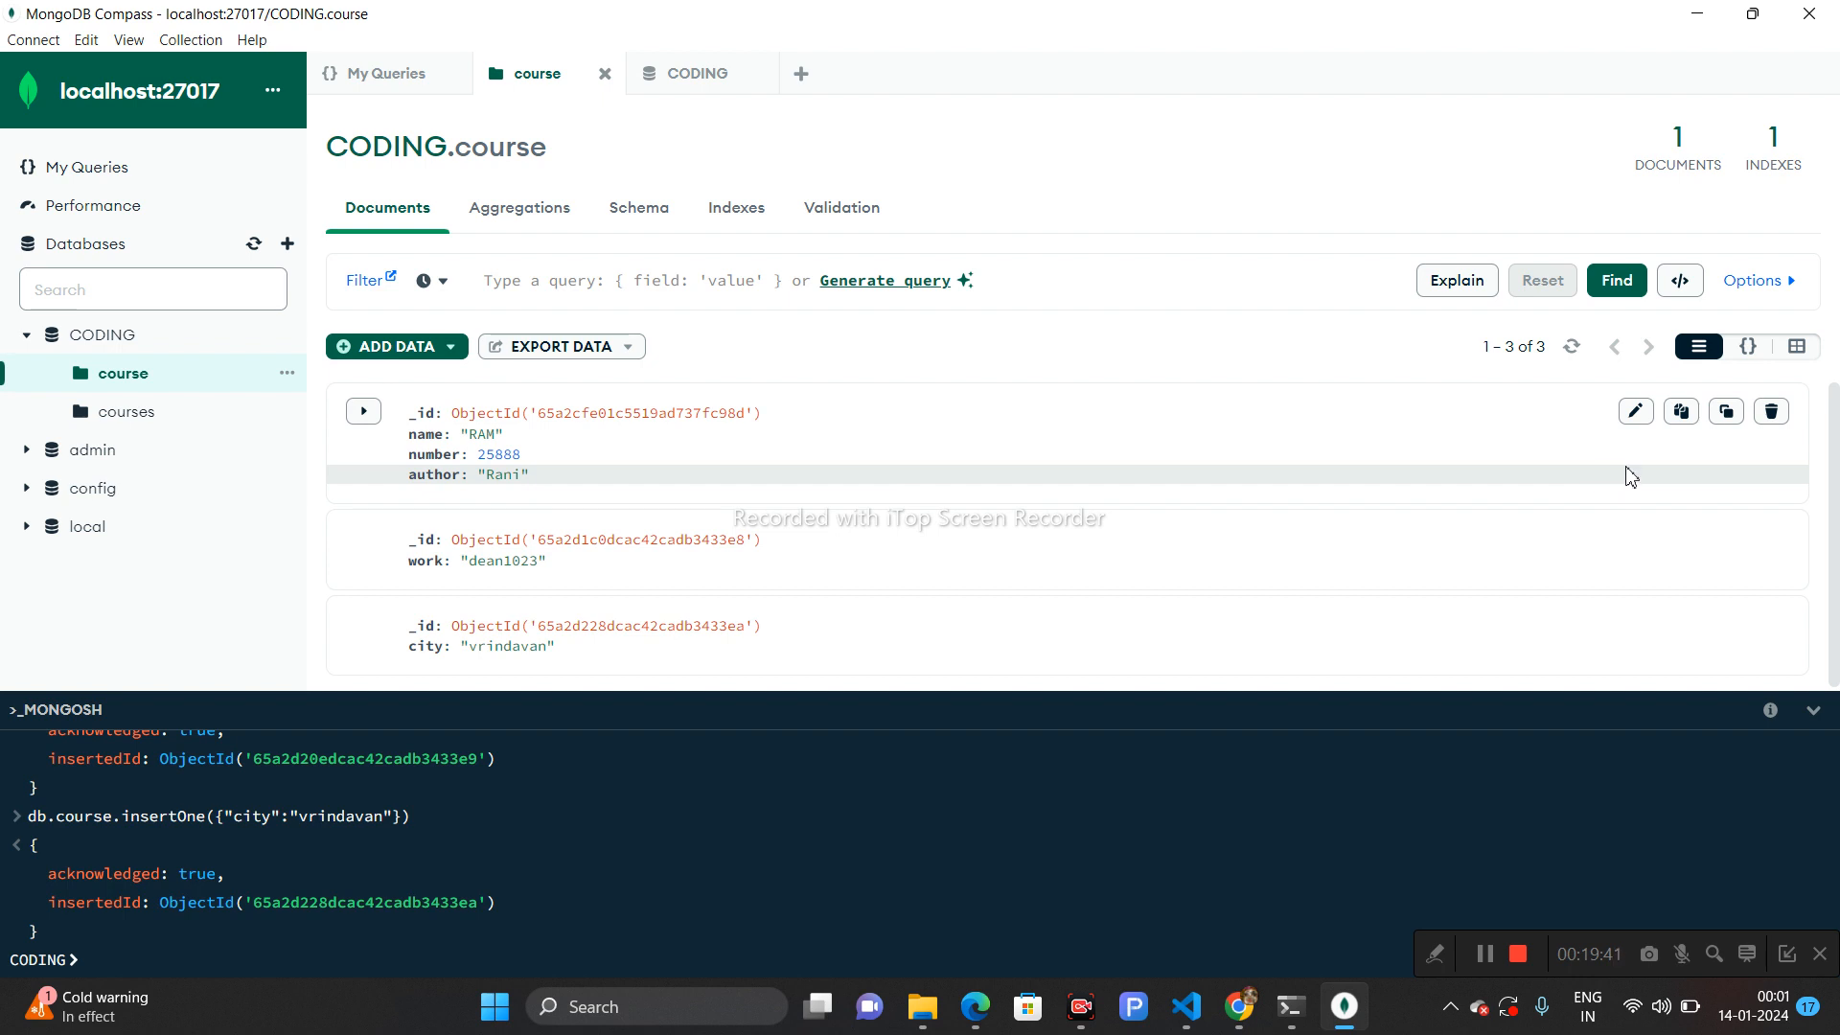
pyautogui.click(1637, 414)
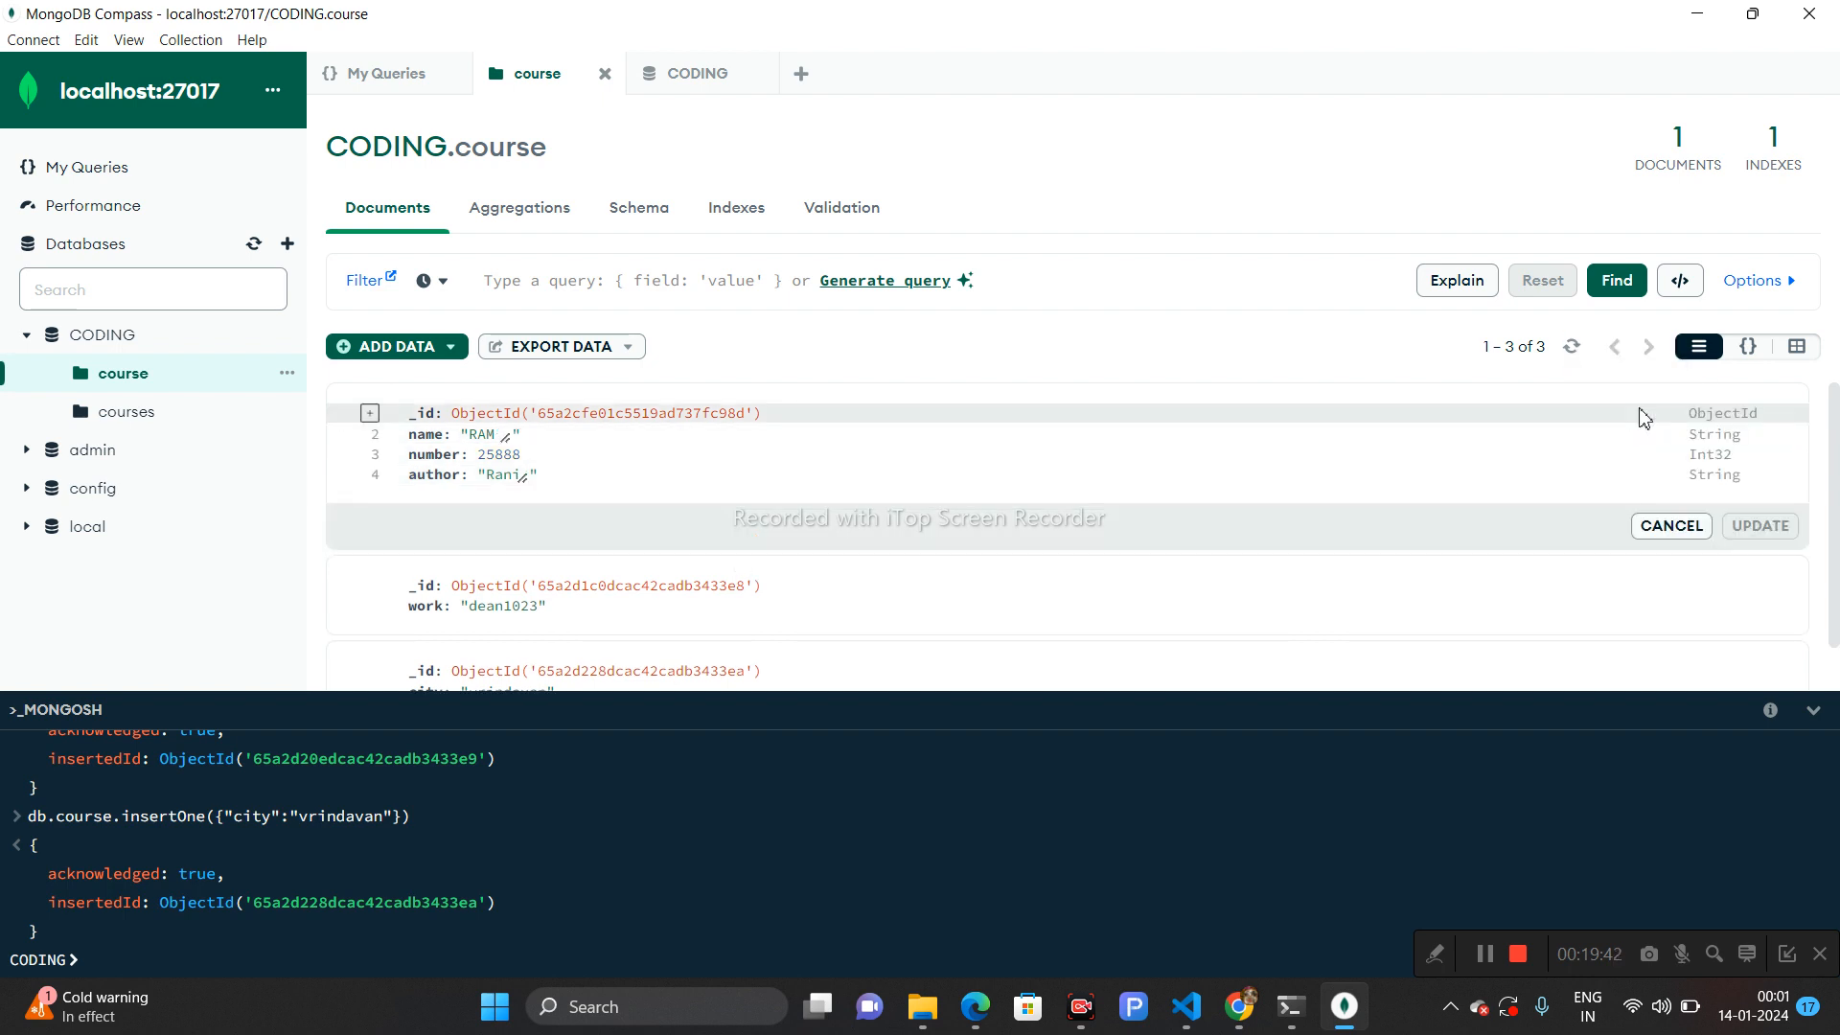
pyautogui.click(1675, 526)
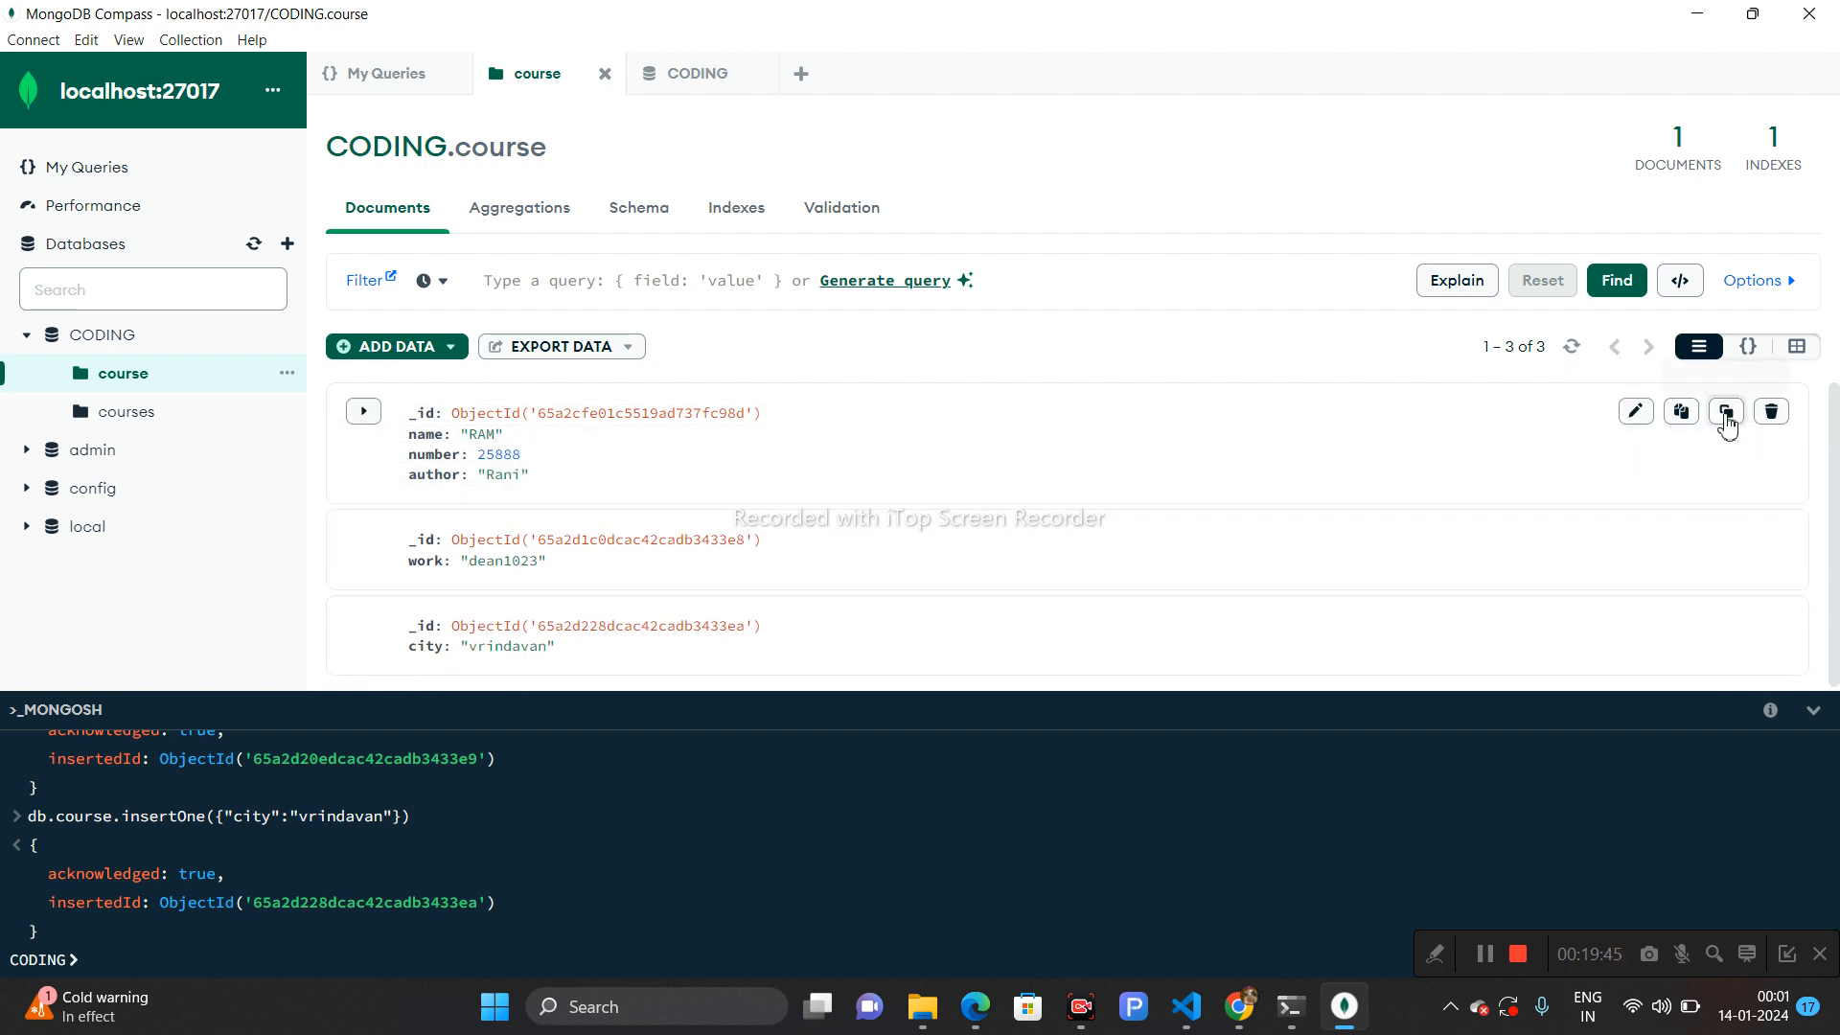
pyautogui.click(1726, 414)
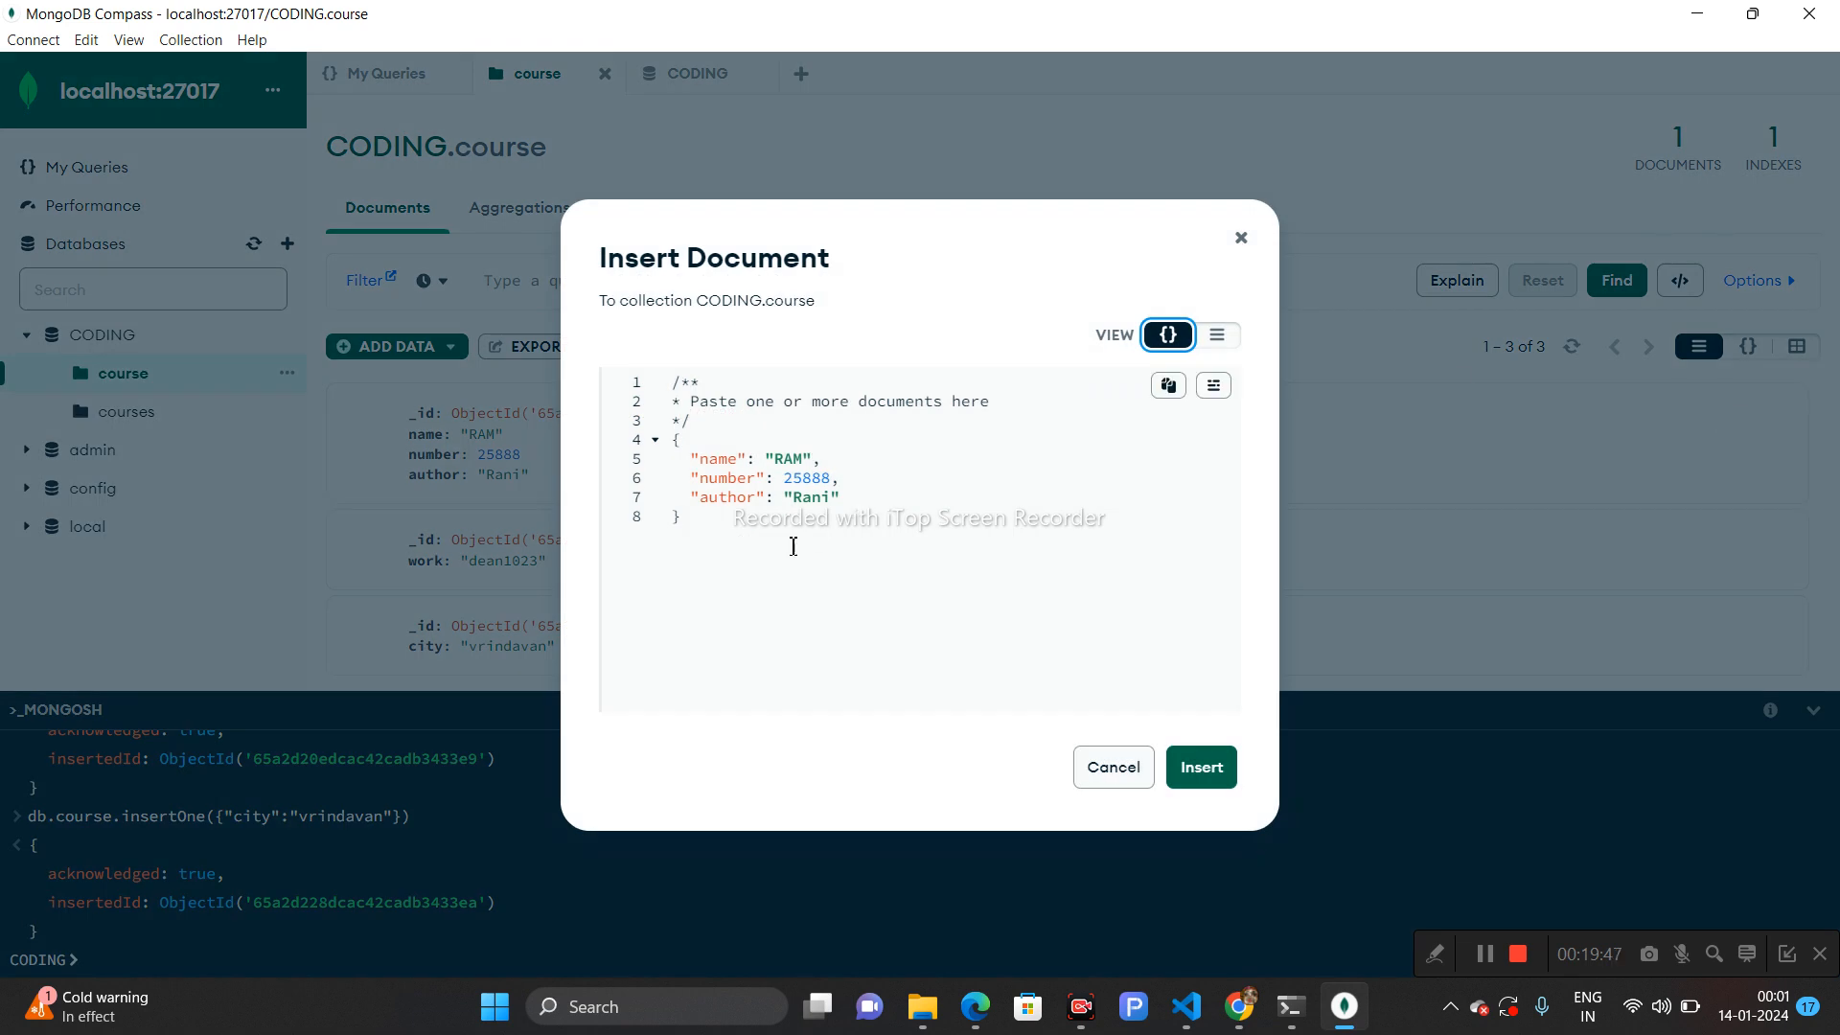
pyautogui.moveTo(690, 521); pyautogui.dragTo(677, 438)
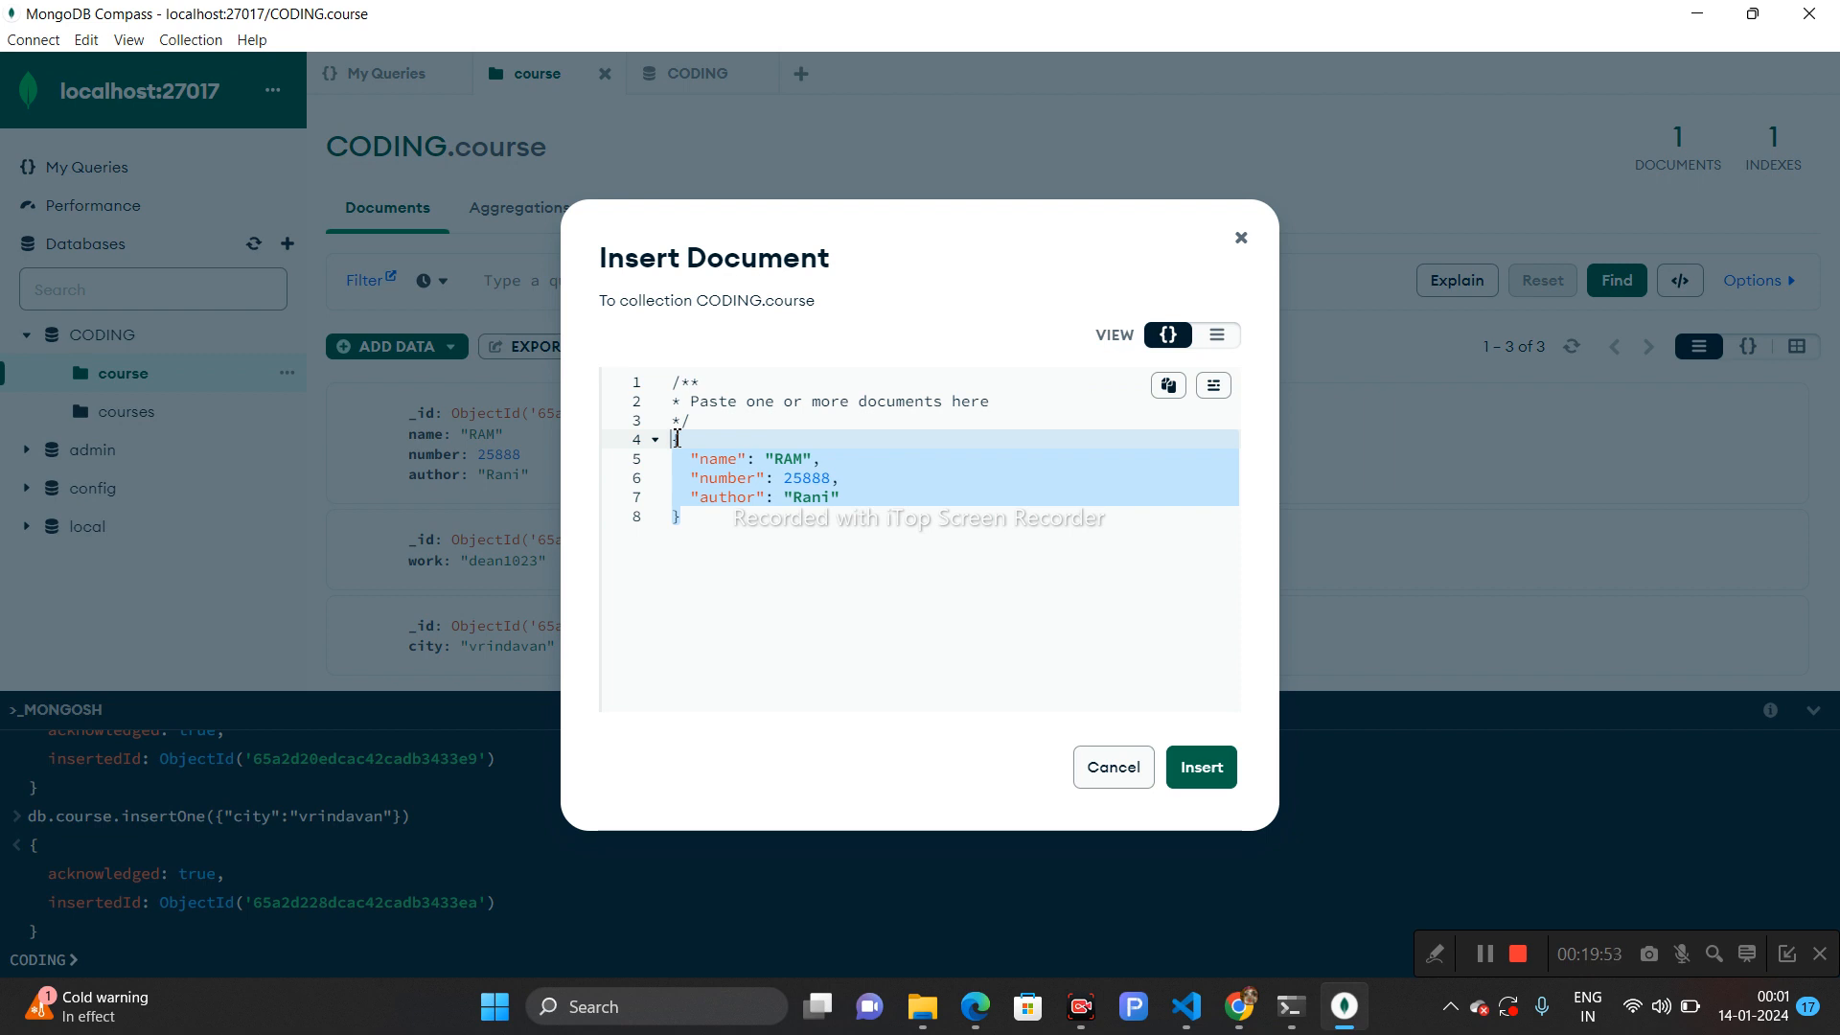
pyautogui.click(1104, 767)
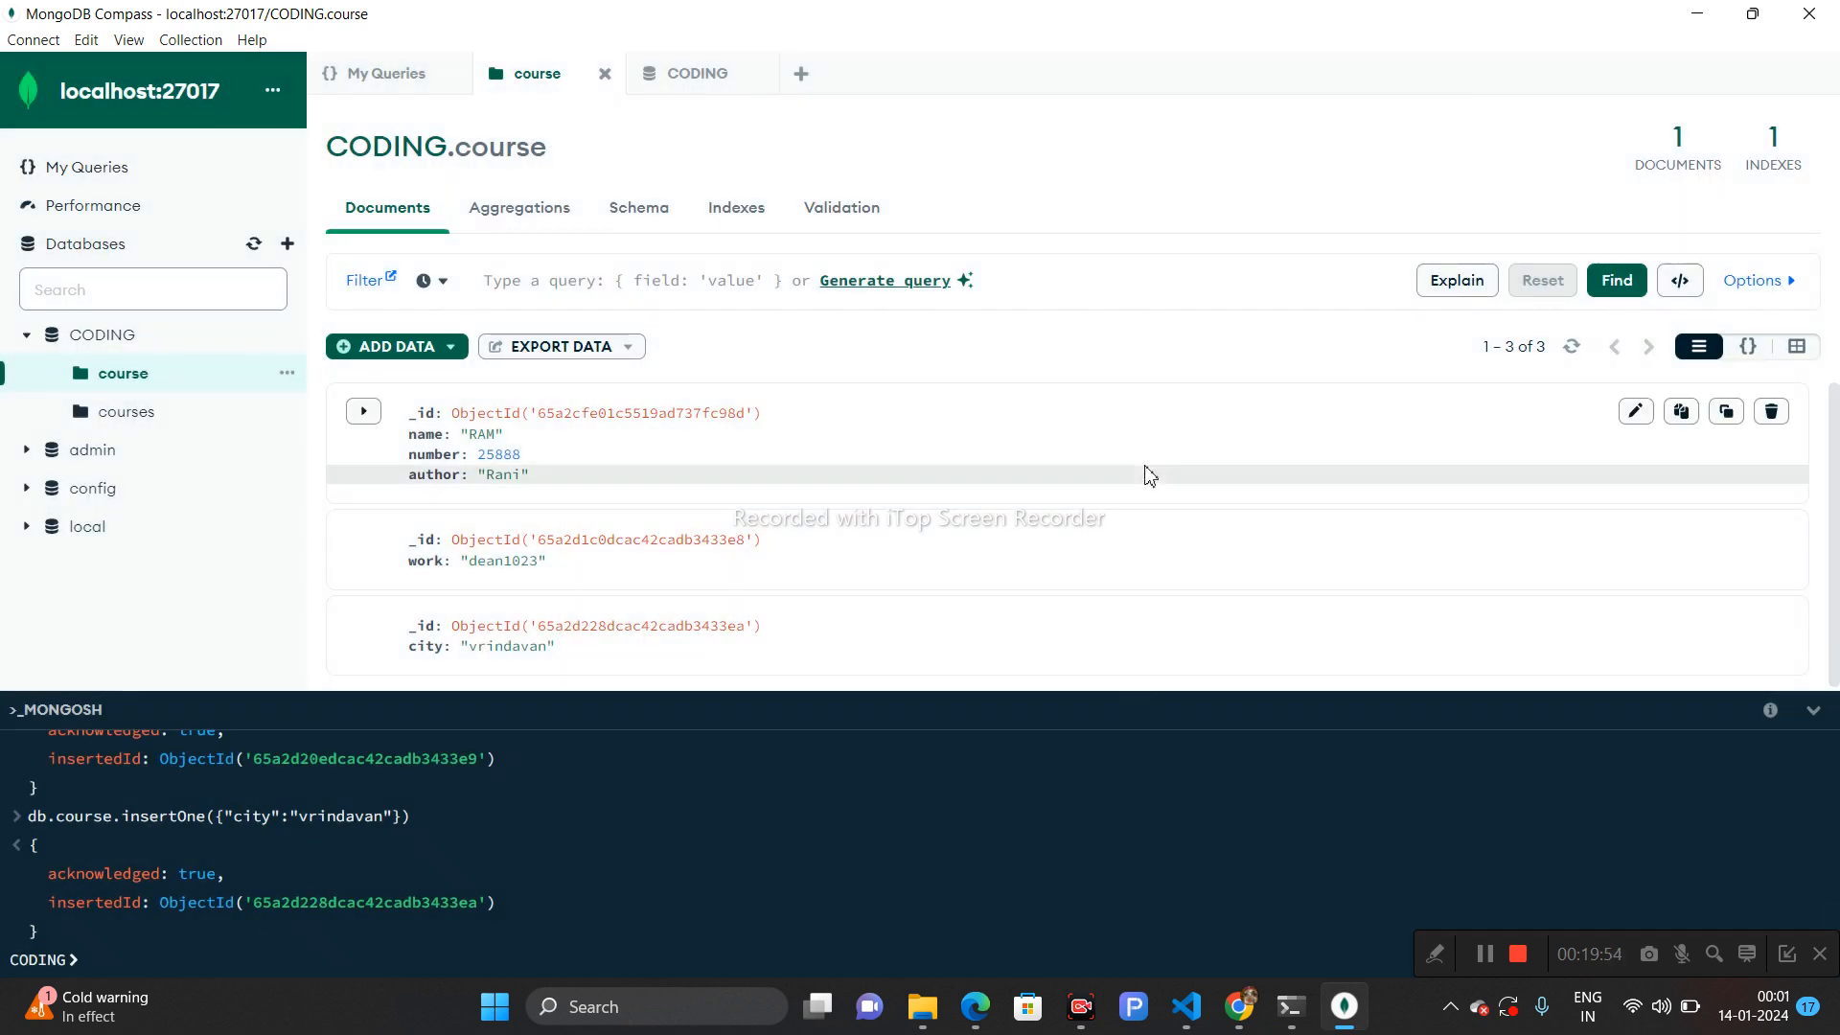
# - Switch to ChatGPT in the browser and send the copied JSON document as a message
pyautogui.hotkey('alt', 'Tab')
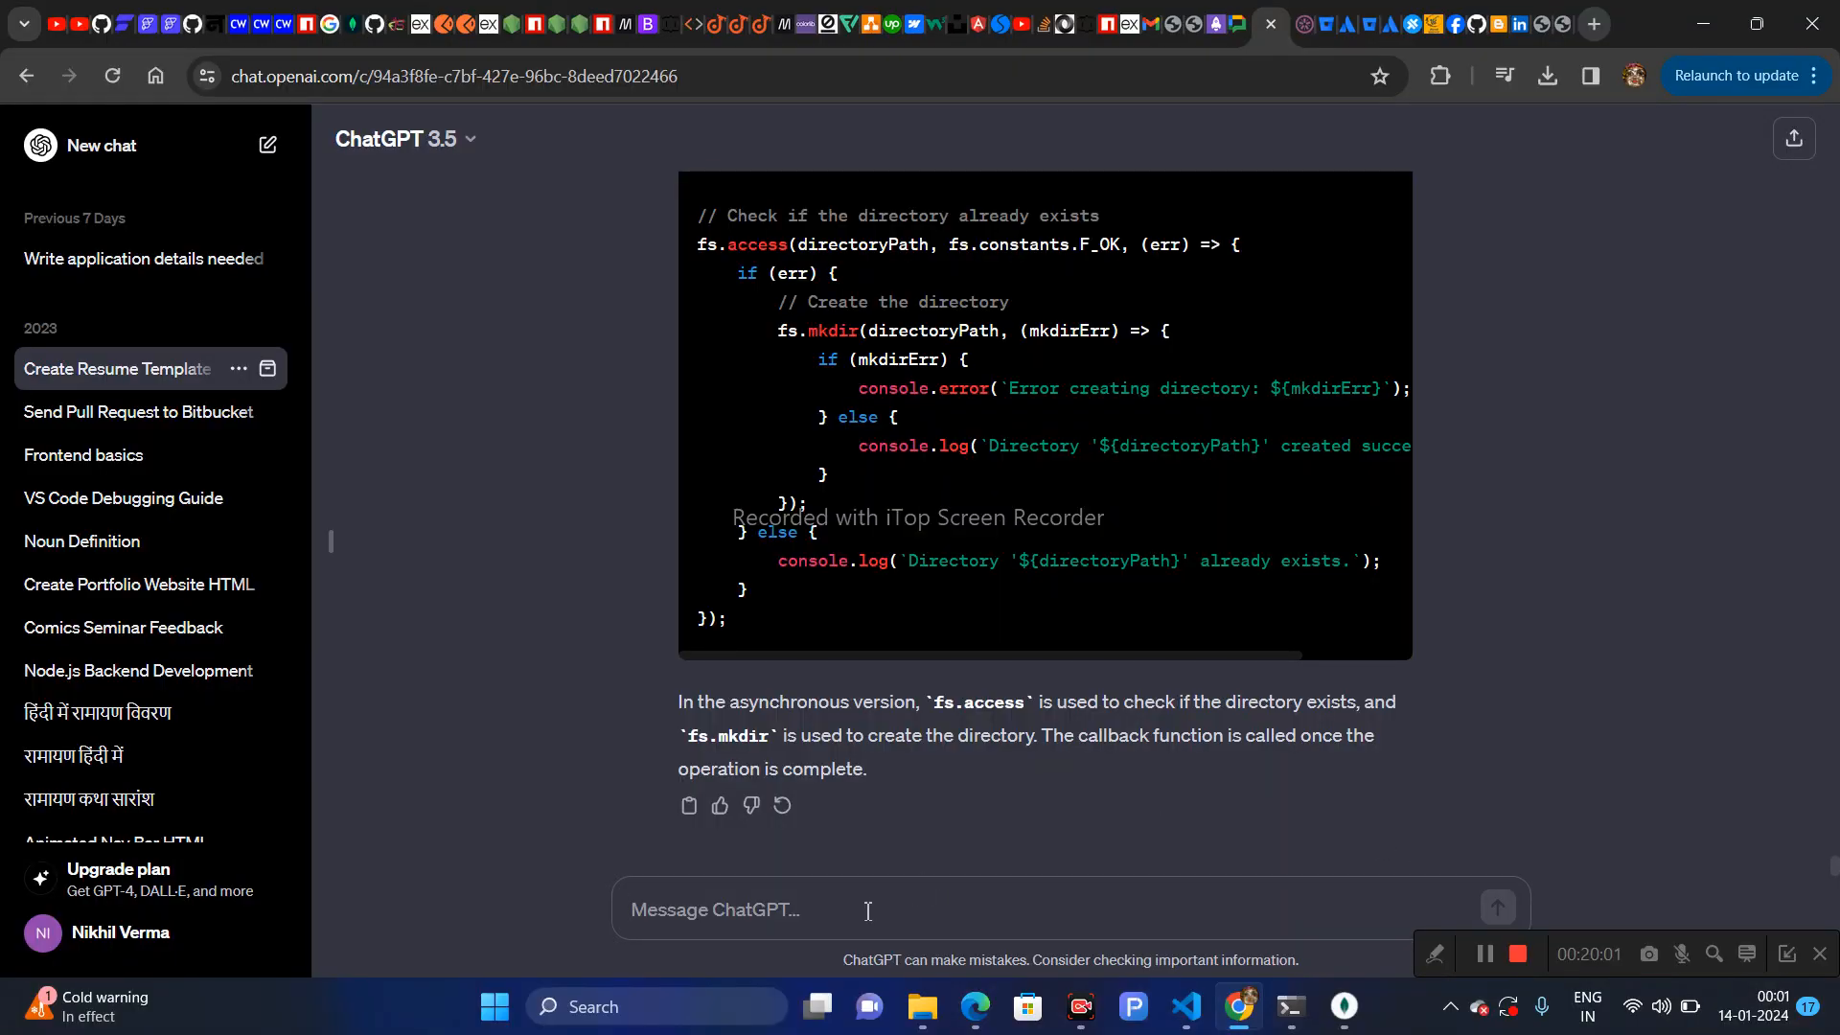
pyautogui.hotkey('ctrl', 'v')
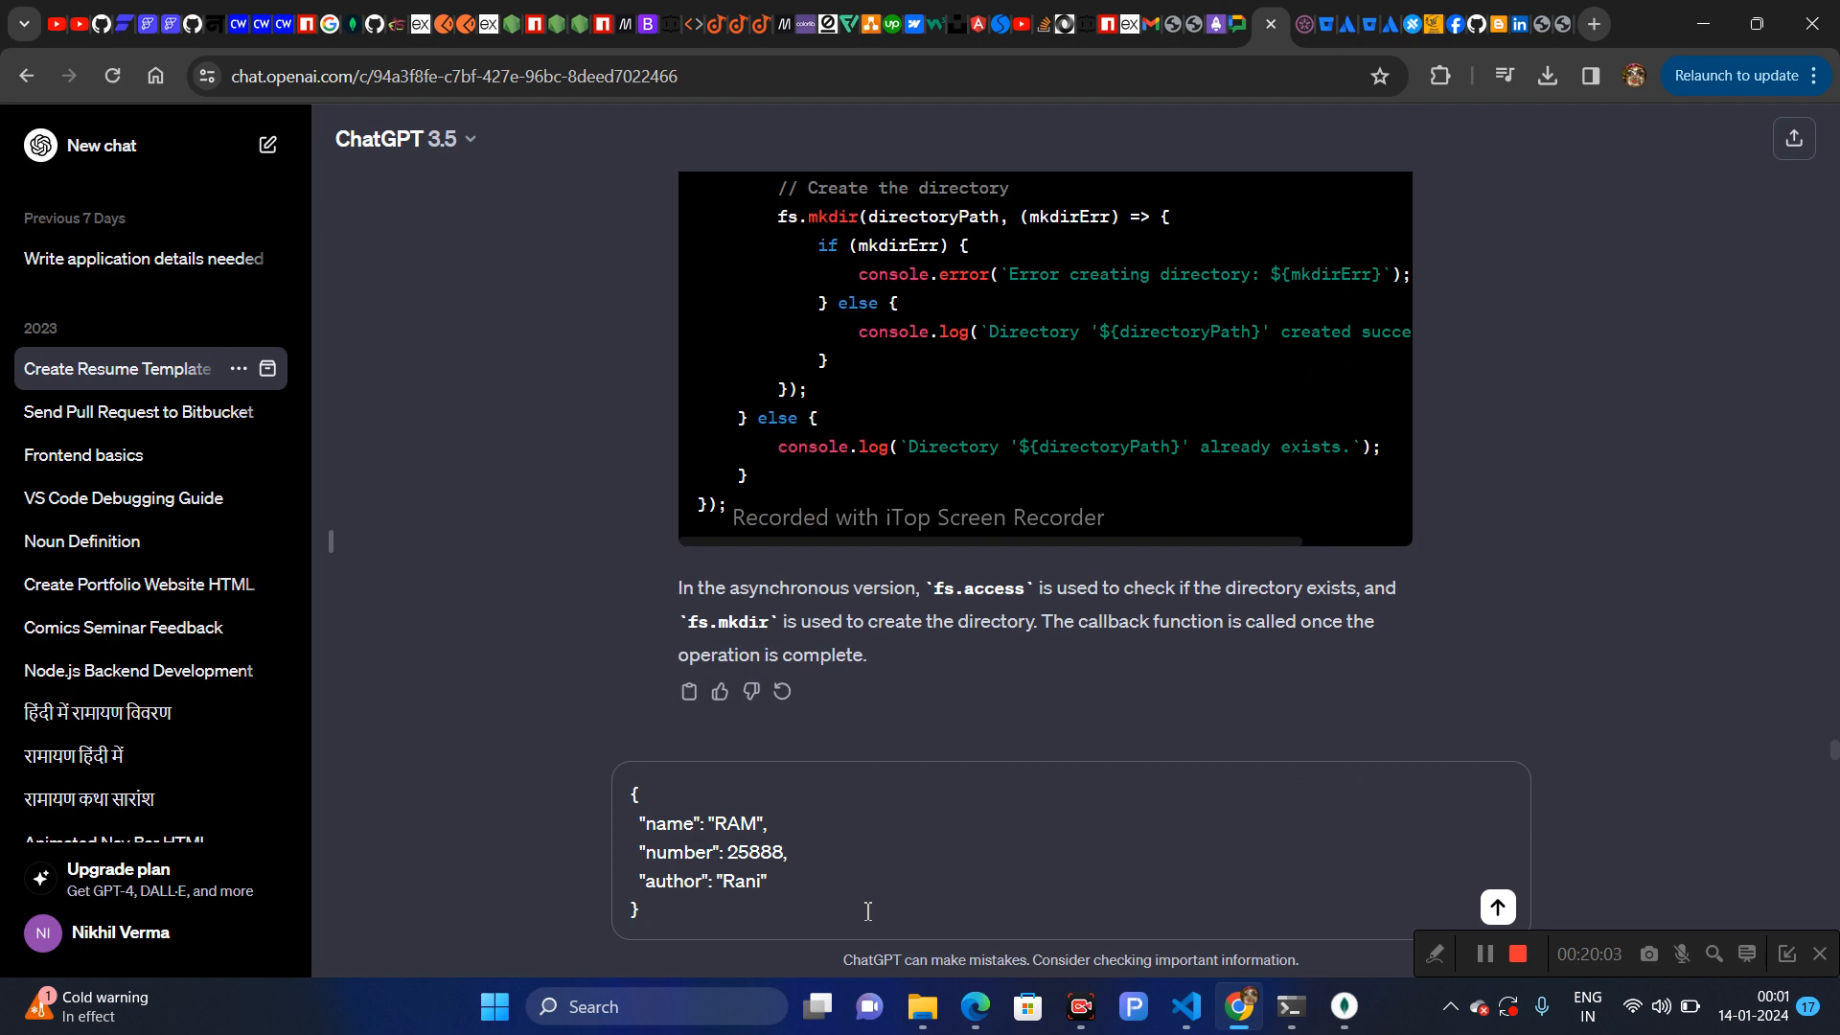
pyautogui.press('Return')
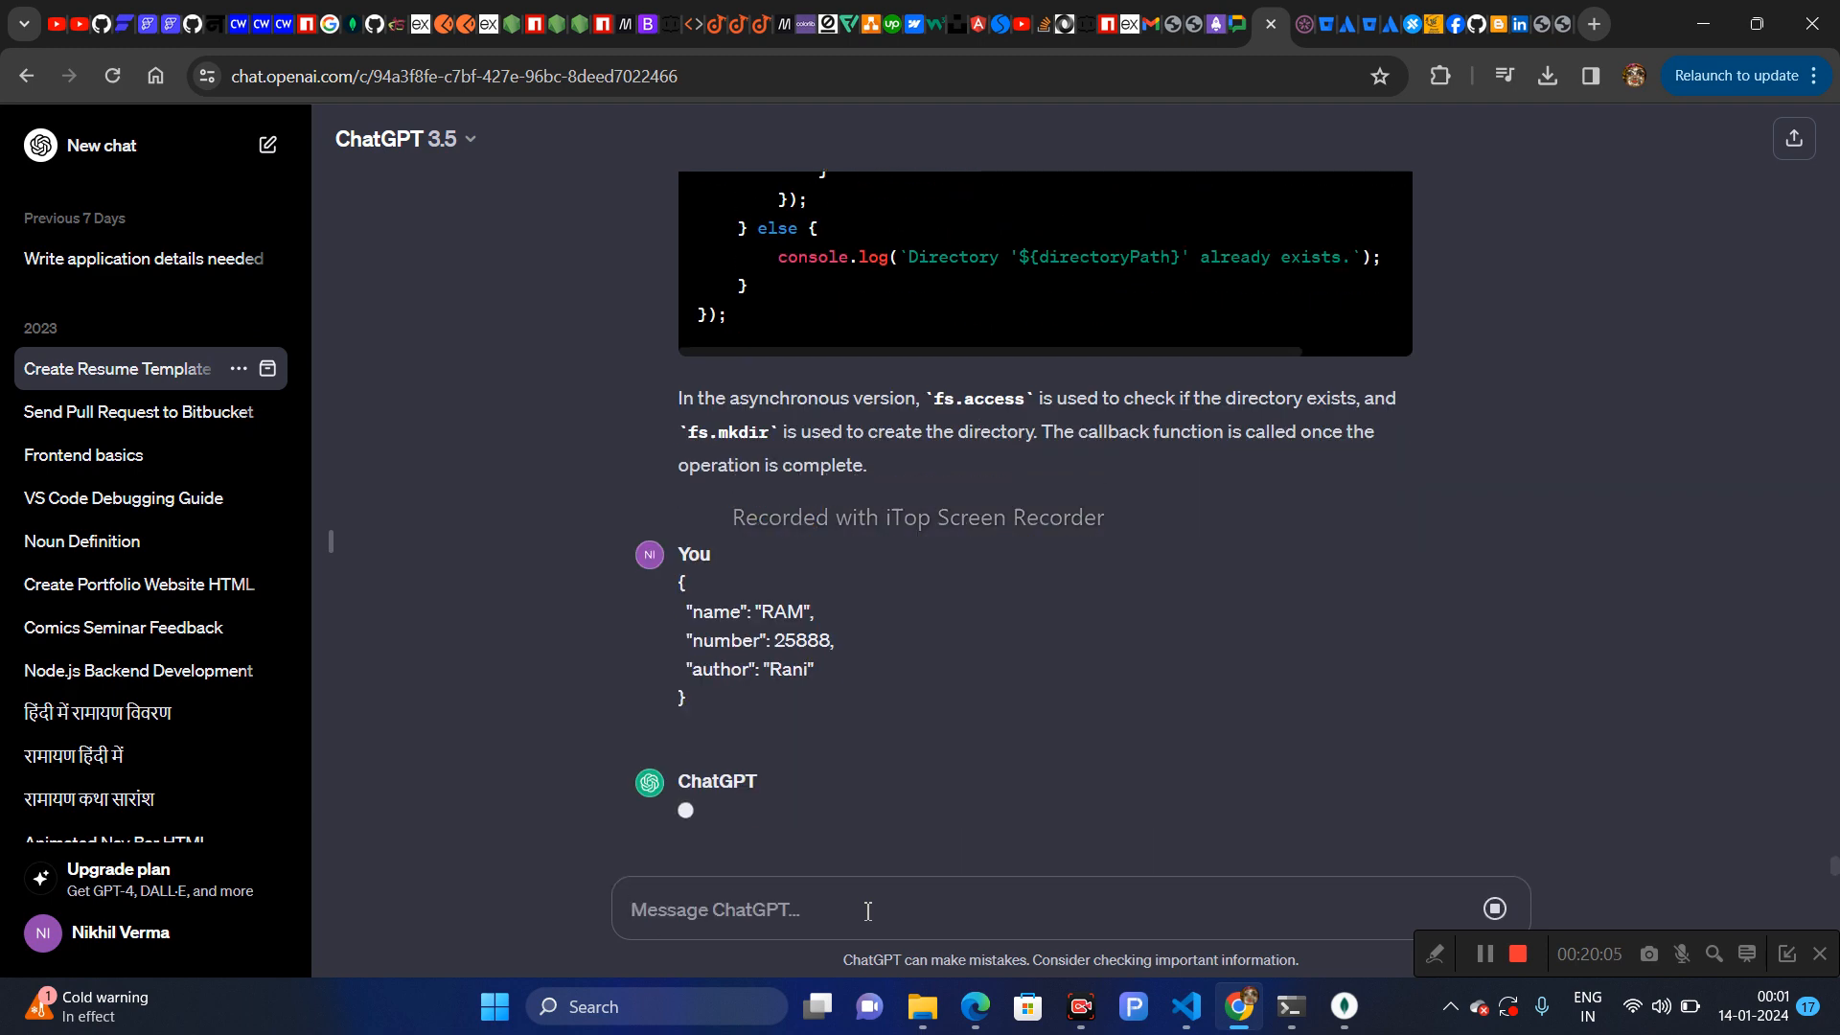
# - Paste the JSON again and ask ChatGPT to create some dummy data like this in one JSON file
pyautogui.hotkey('ctrl', 'v')
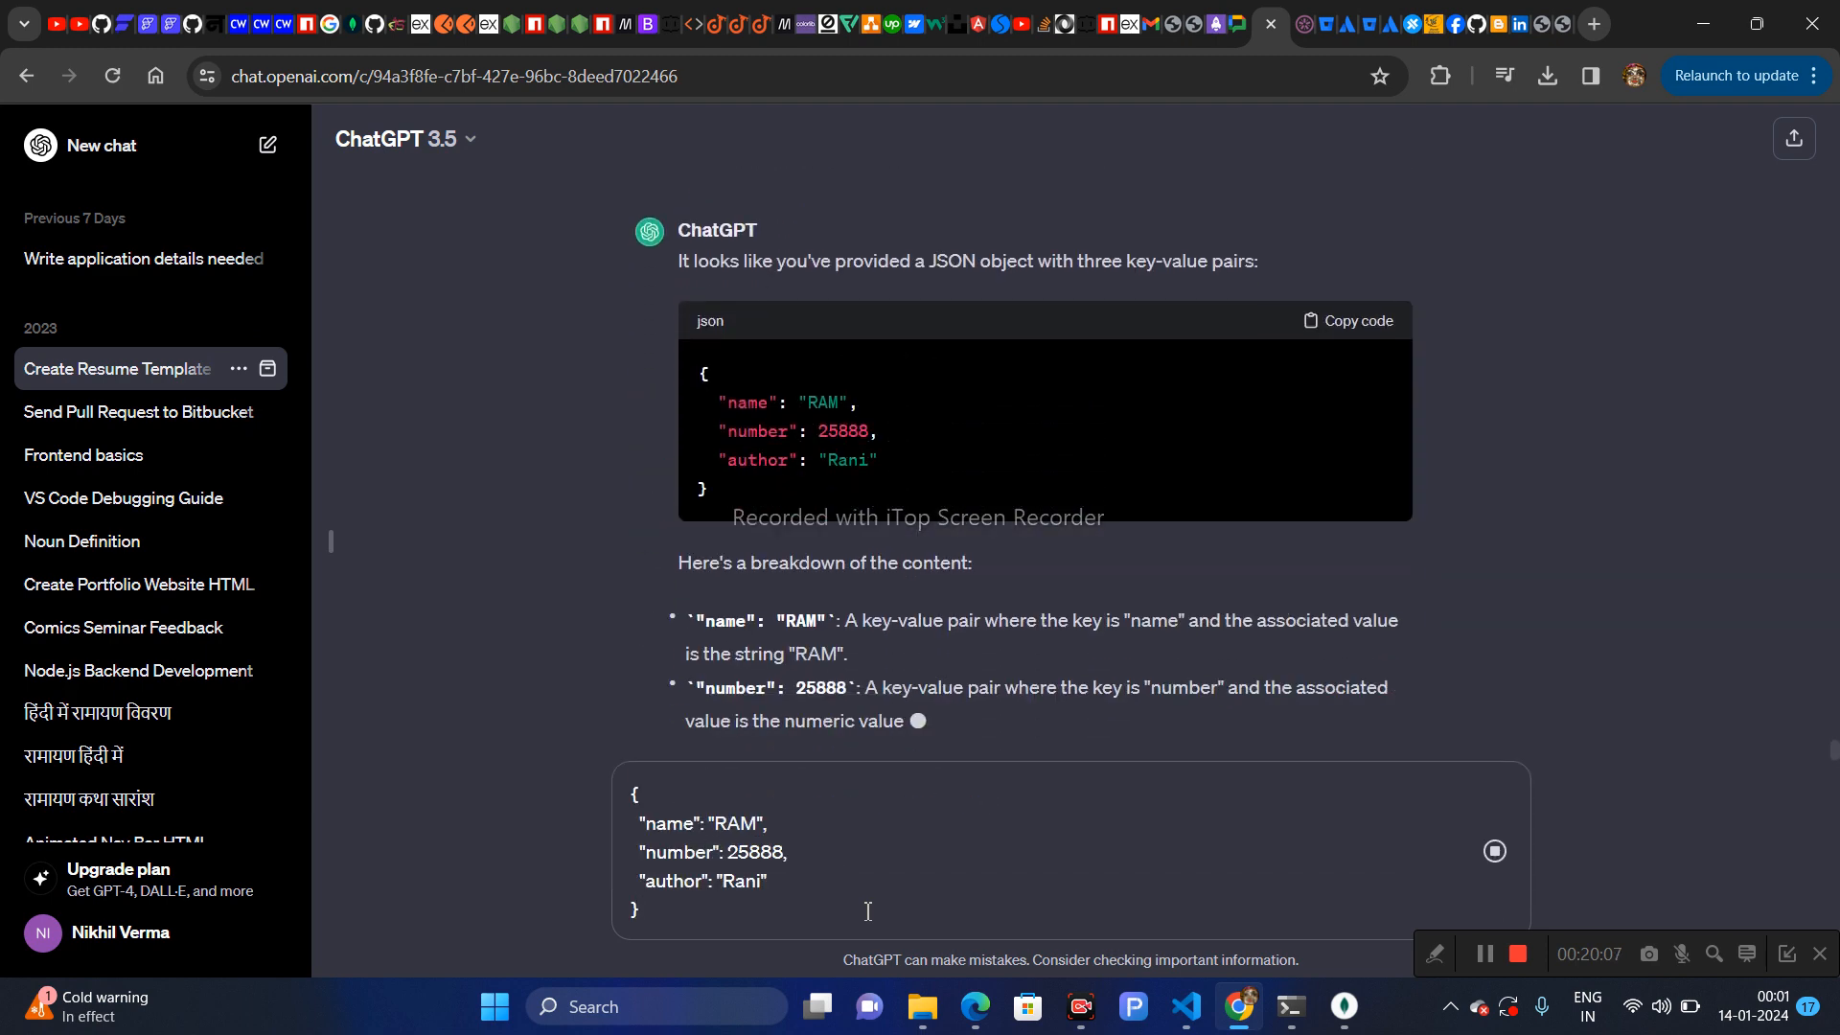
pyautogui.hotkey('shift', 'Return')
pyautogui.write('c')
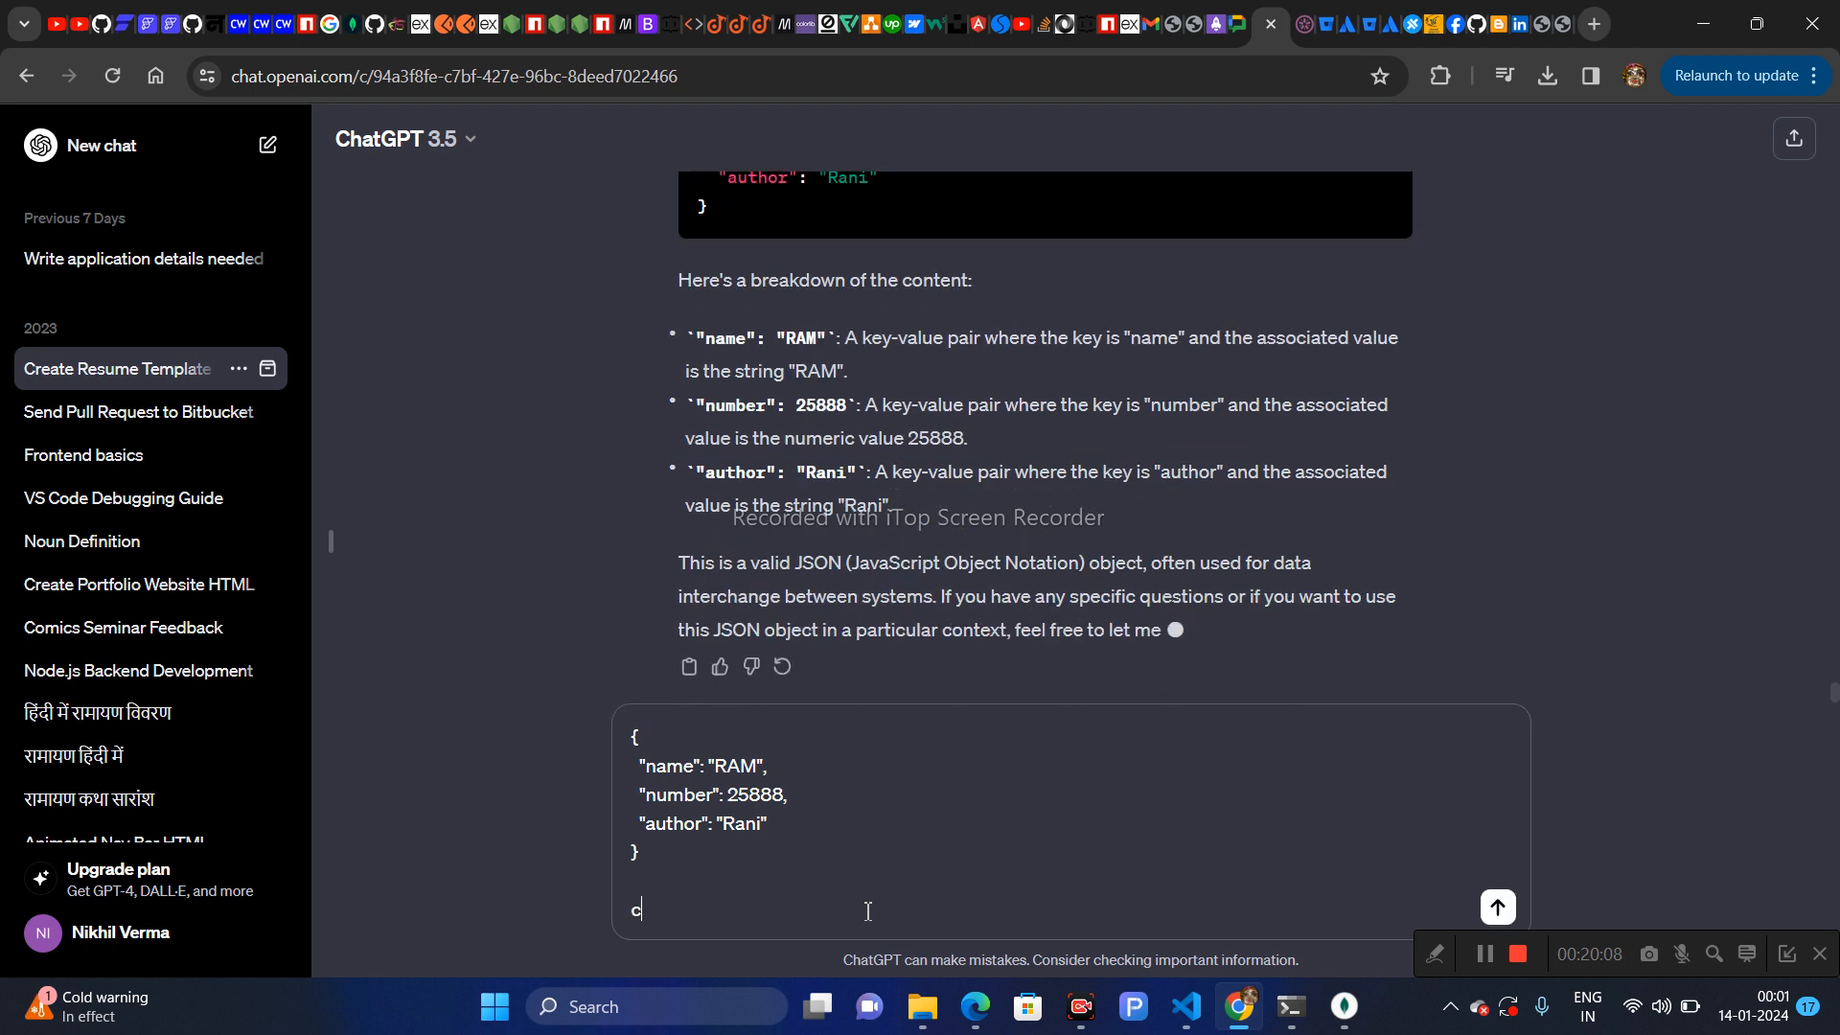
pyautogui.write('reate su')
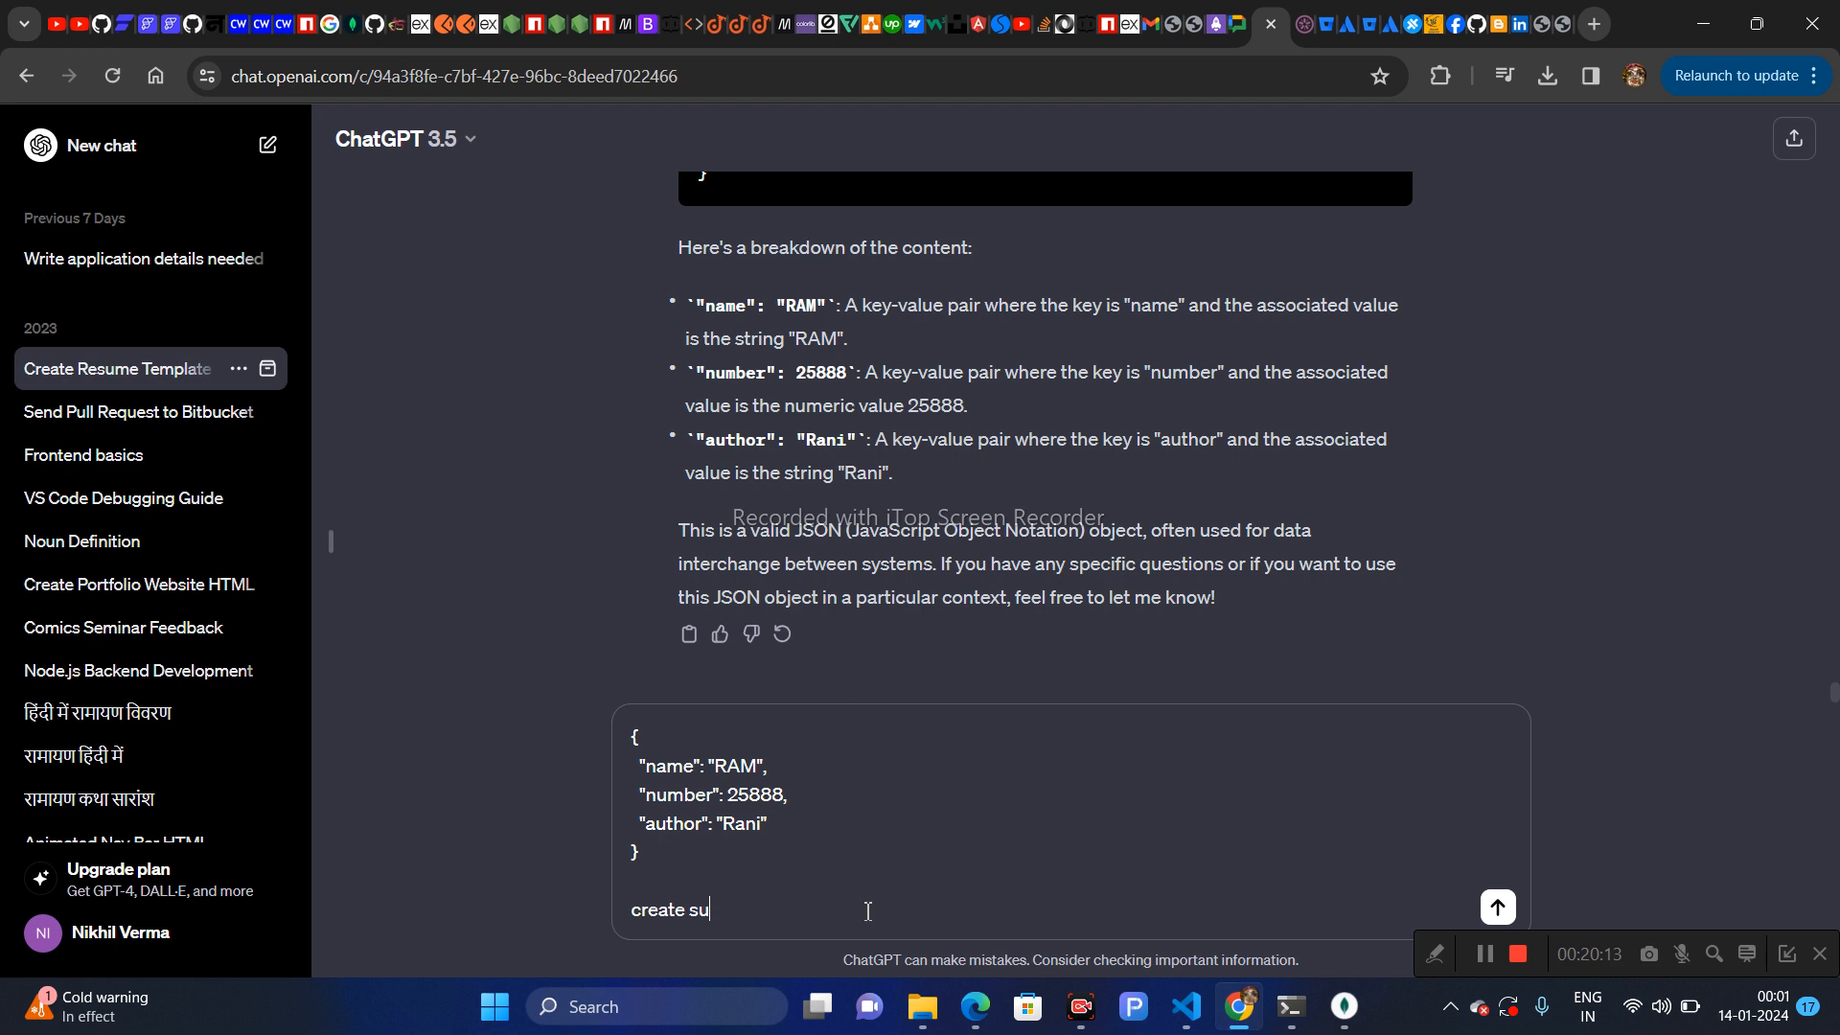
pyautogui.write('me dummy like this in one json file')
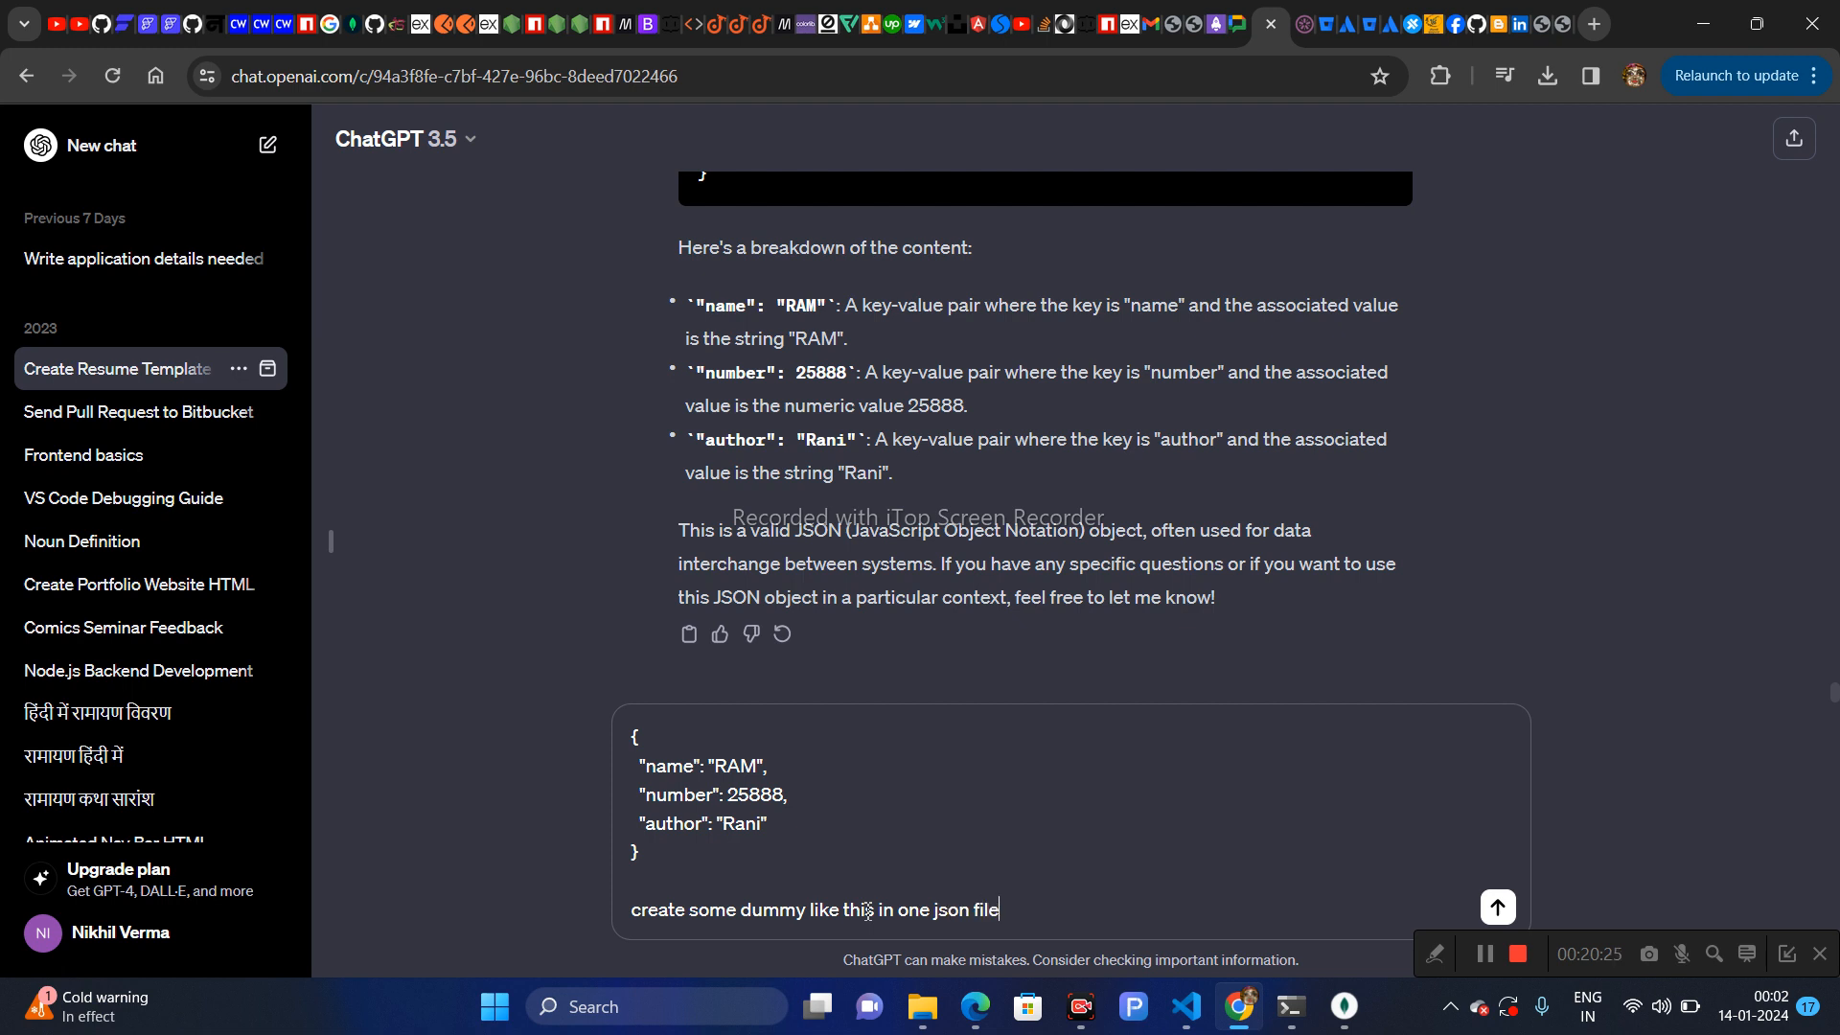
pyautogui.press('Return')
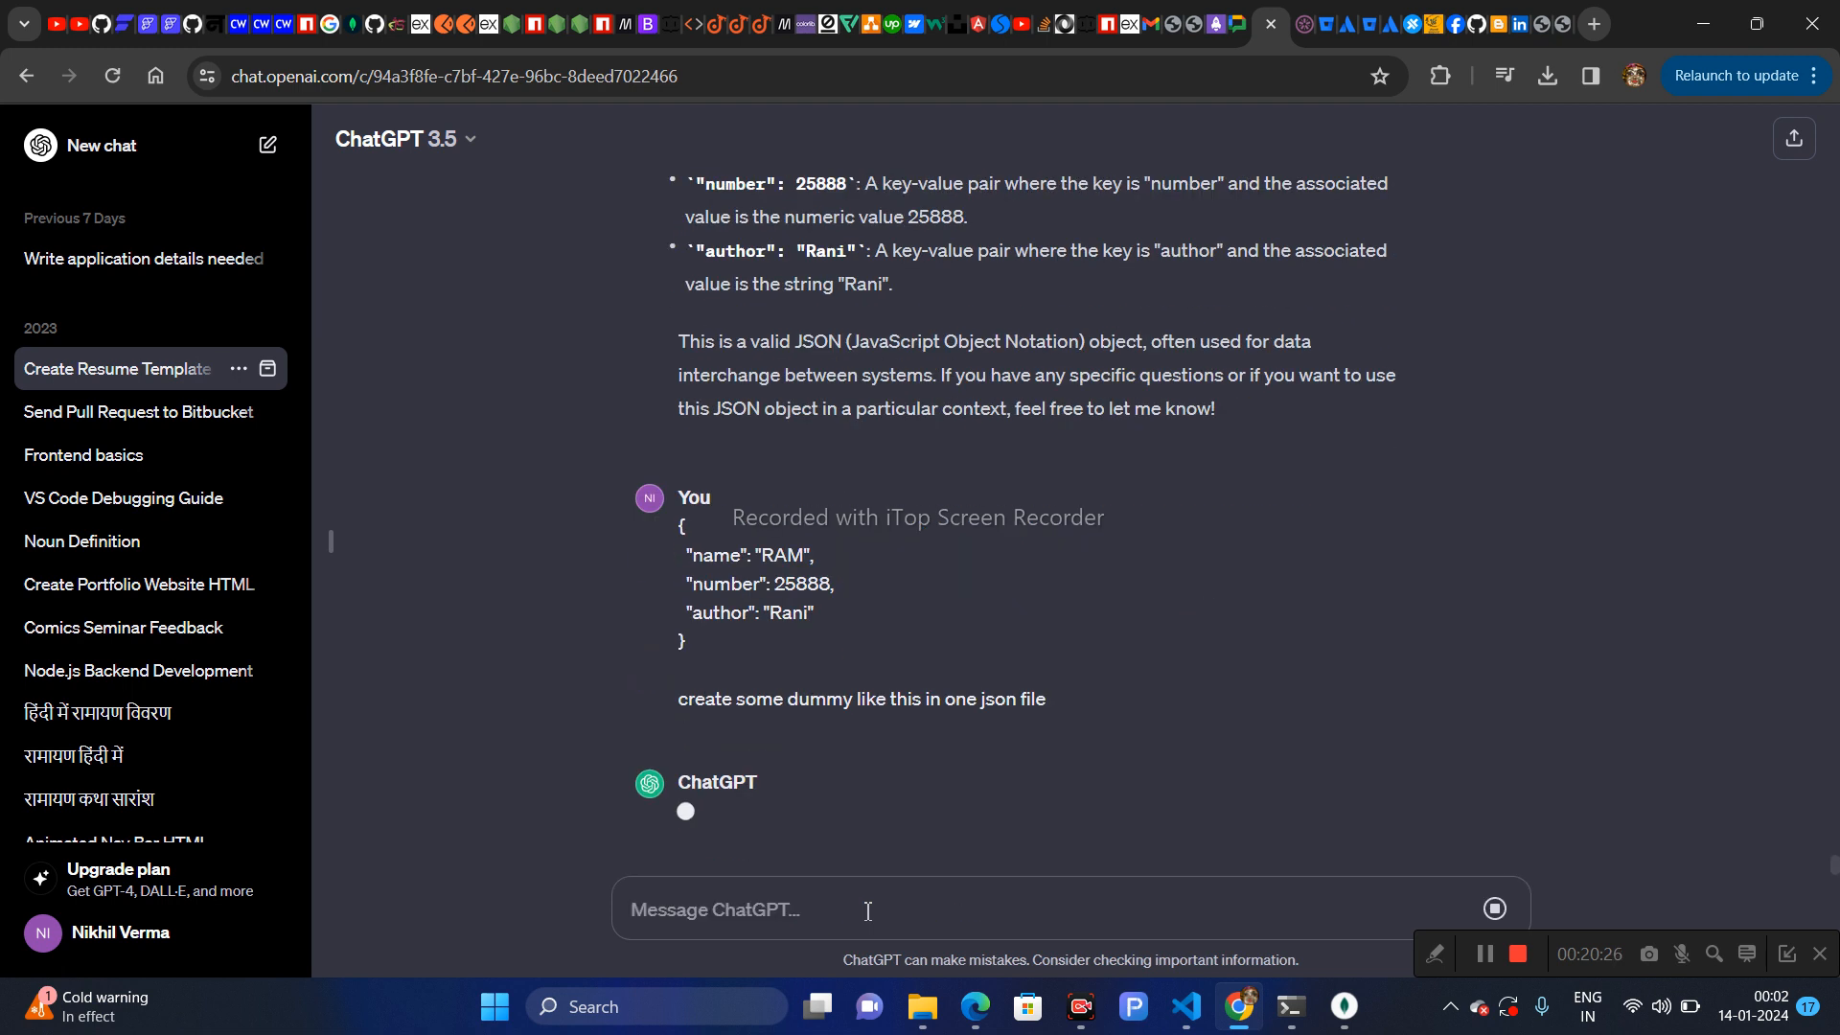
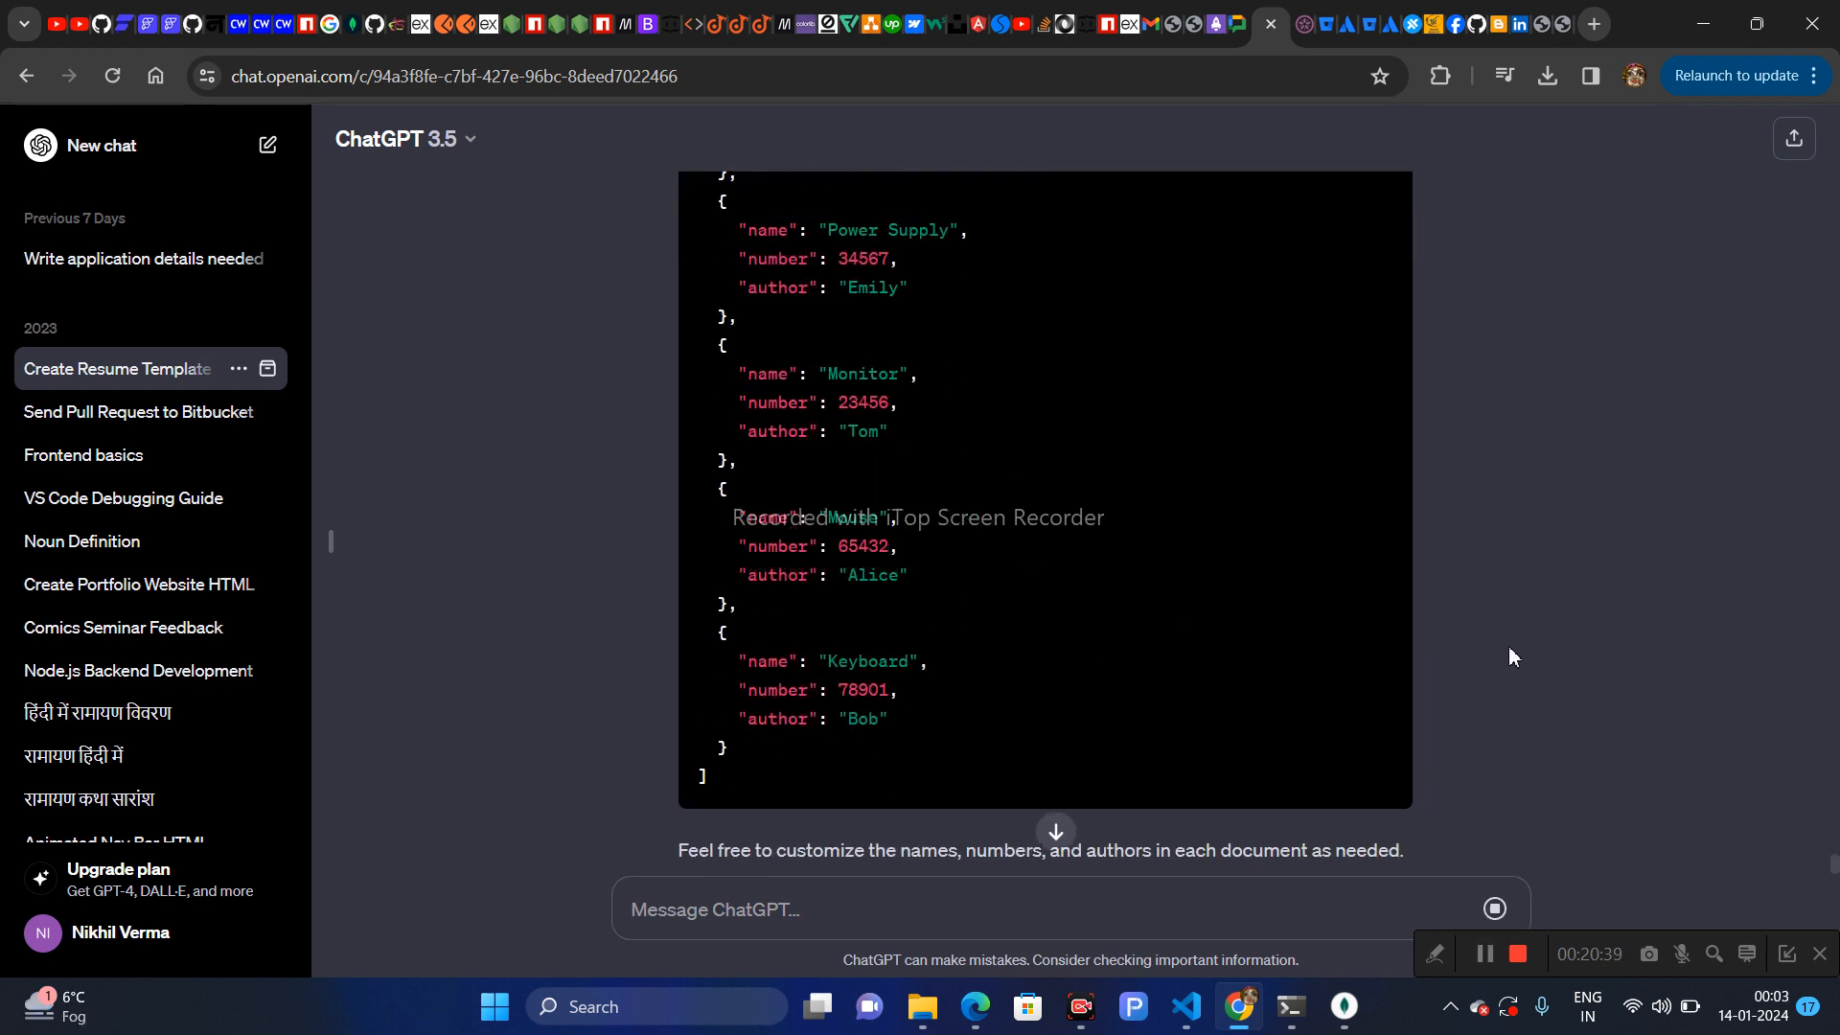
# - Copy the generated JSON array of dummy documents from ChatGPT's reply and switch to VS Code
pyautogui.scroll(15, 1509, 649)
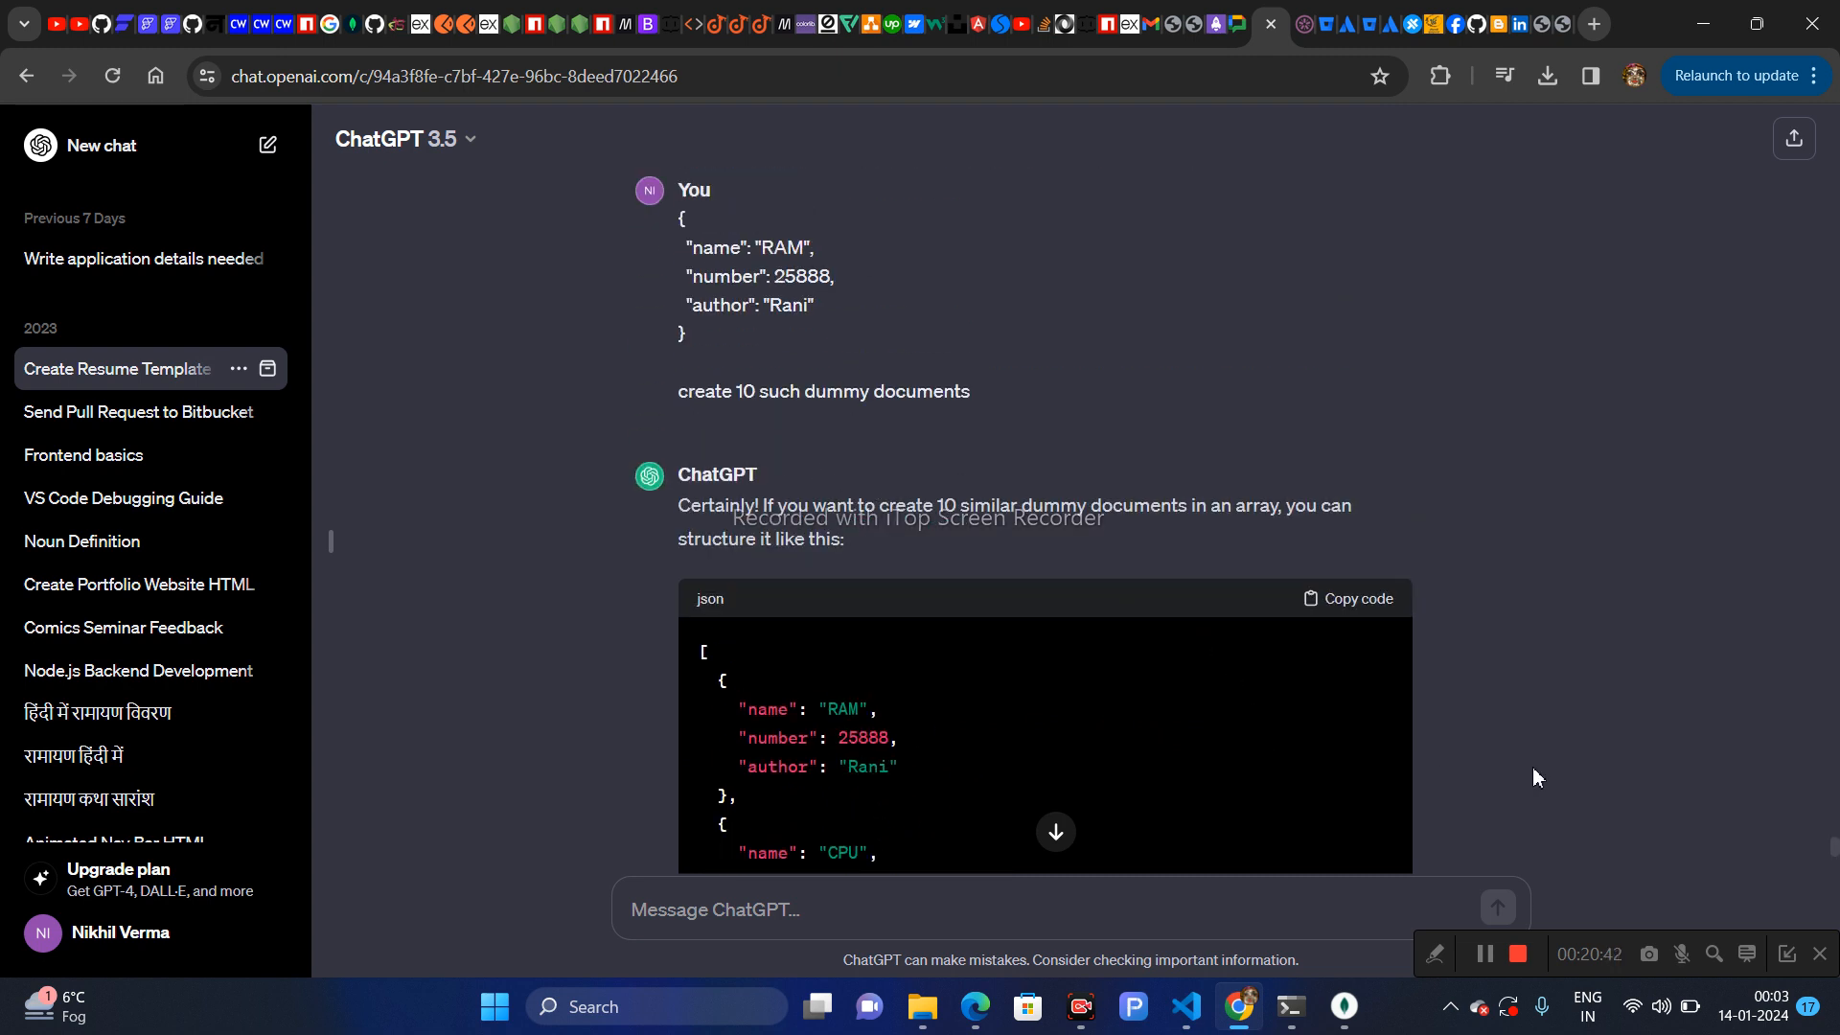
pyautogui.scroll(-5, 1542, 695)
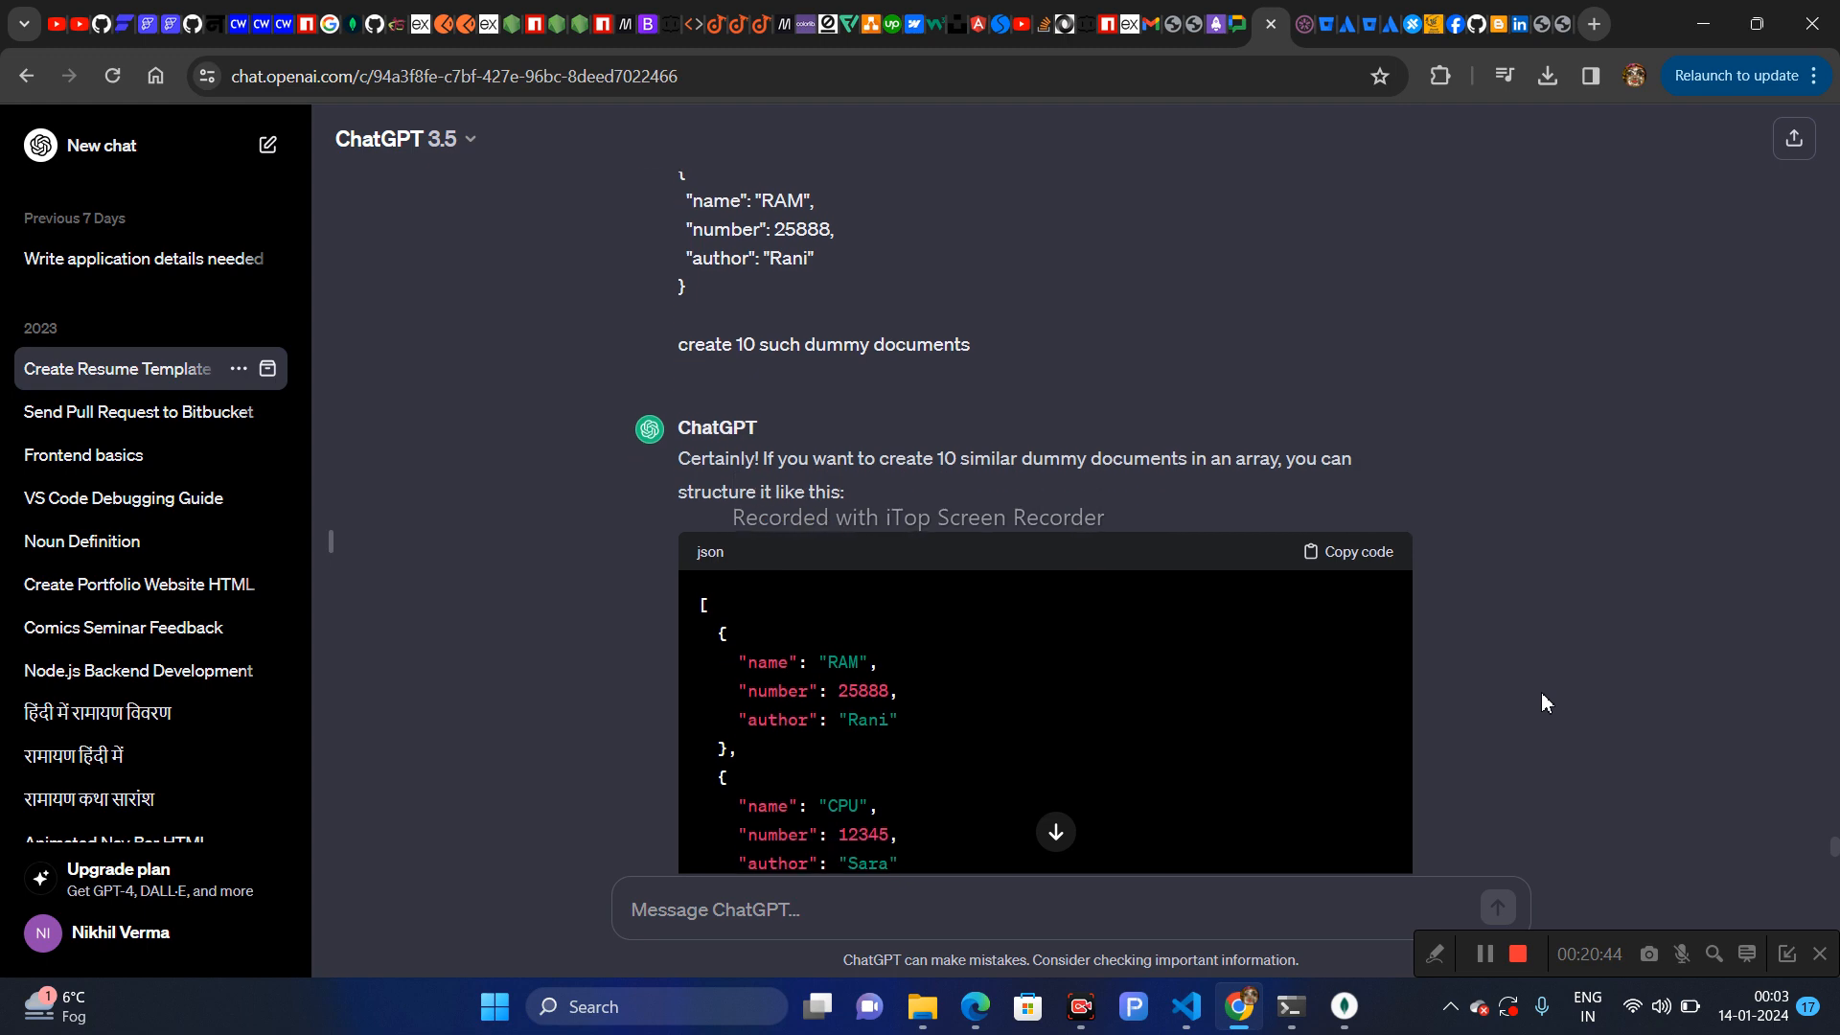
pyautogui.scroll(-4, 1542, 695)
pyautogui.scroll(8, 1542, 695)
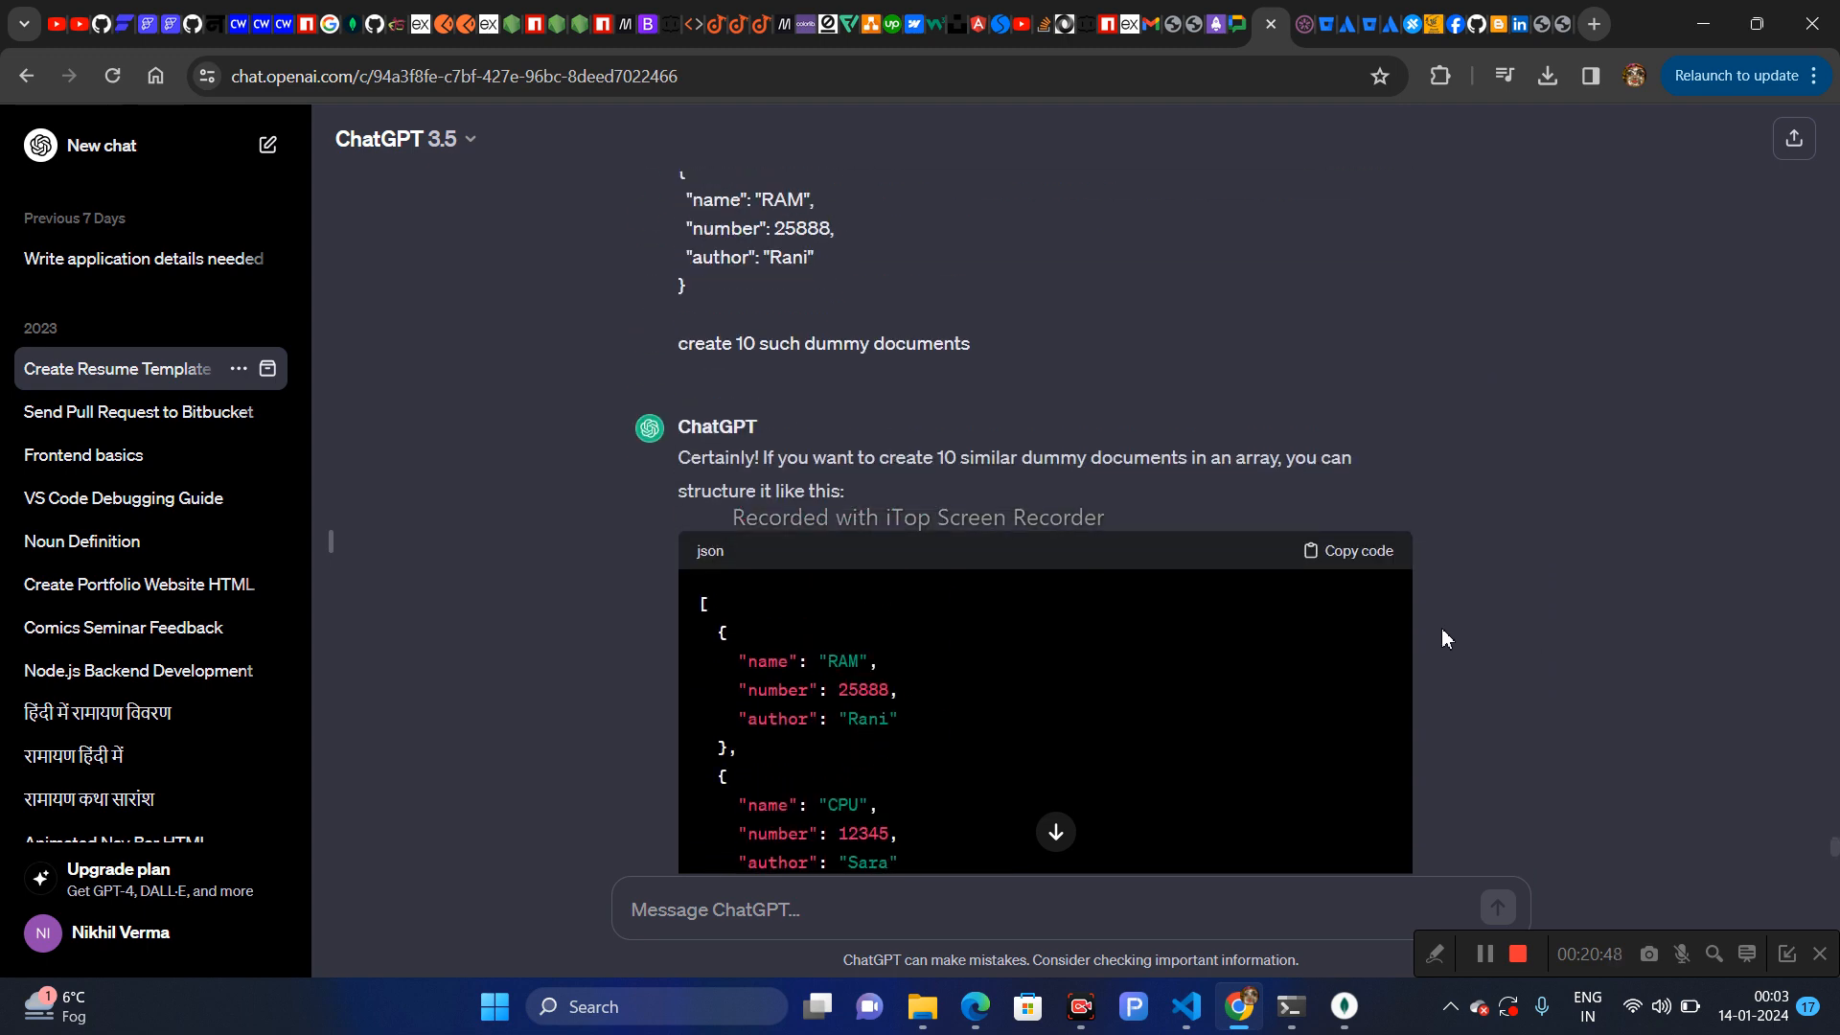
pyautogui.click(1351, 552)
pyautogui.hotkey('alt', 'Tab')
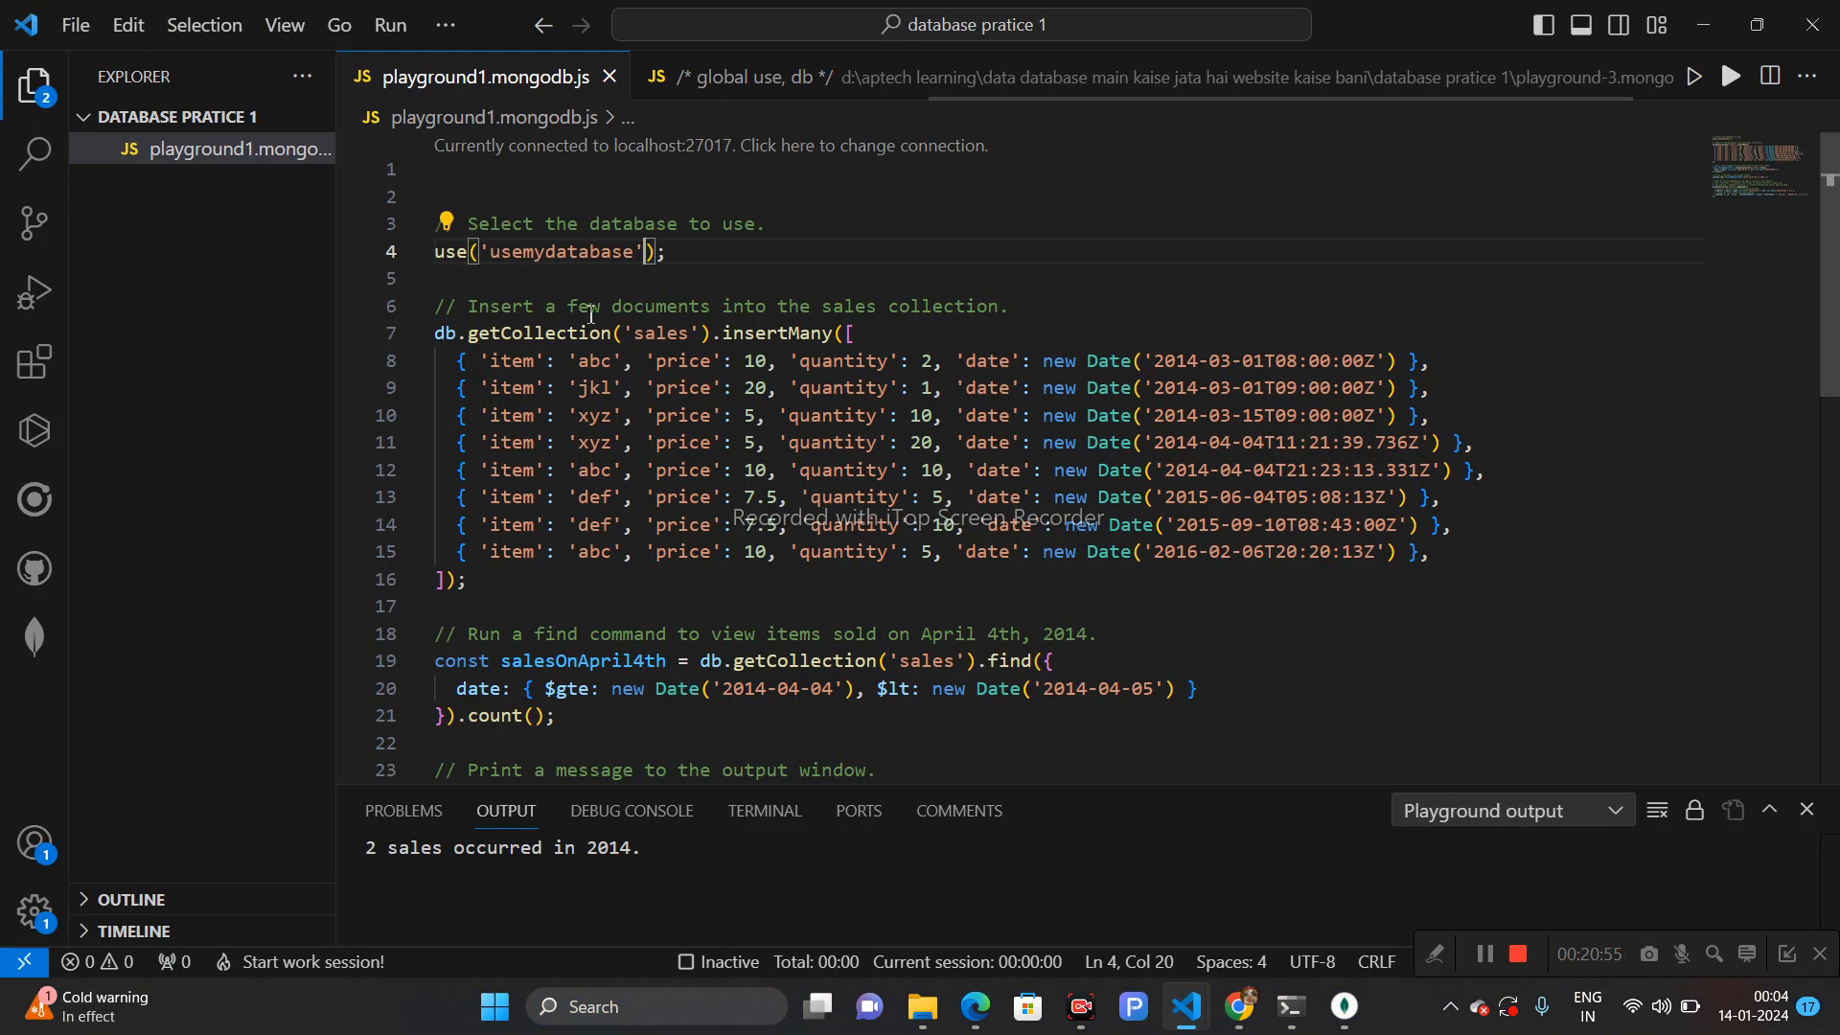
# - Replace the sample sales documents inside insertMany with the pasted dummy JSON array
pyautogui.click(449, 365)
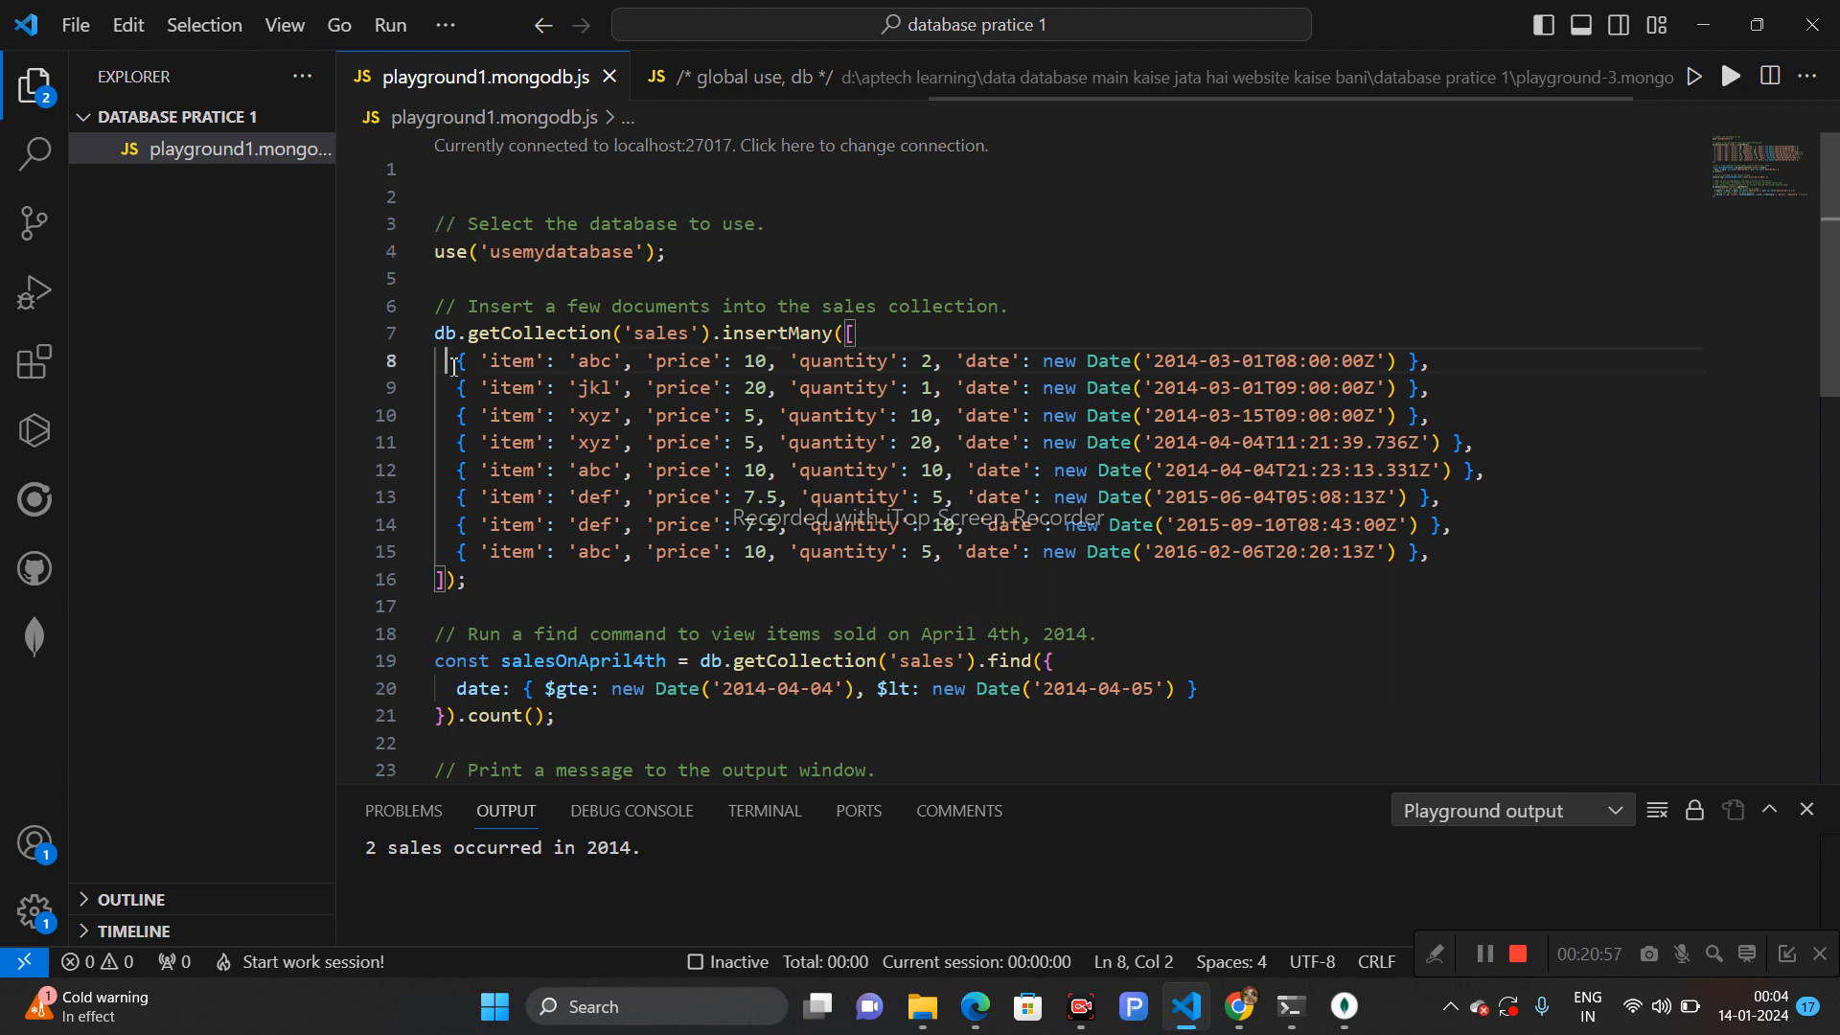
pyautogui.moveTo(484, 400); pyautogui.dragTo(1437, 561)
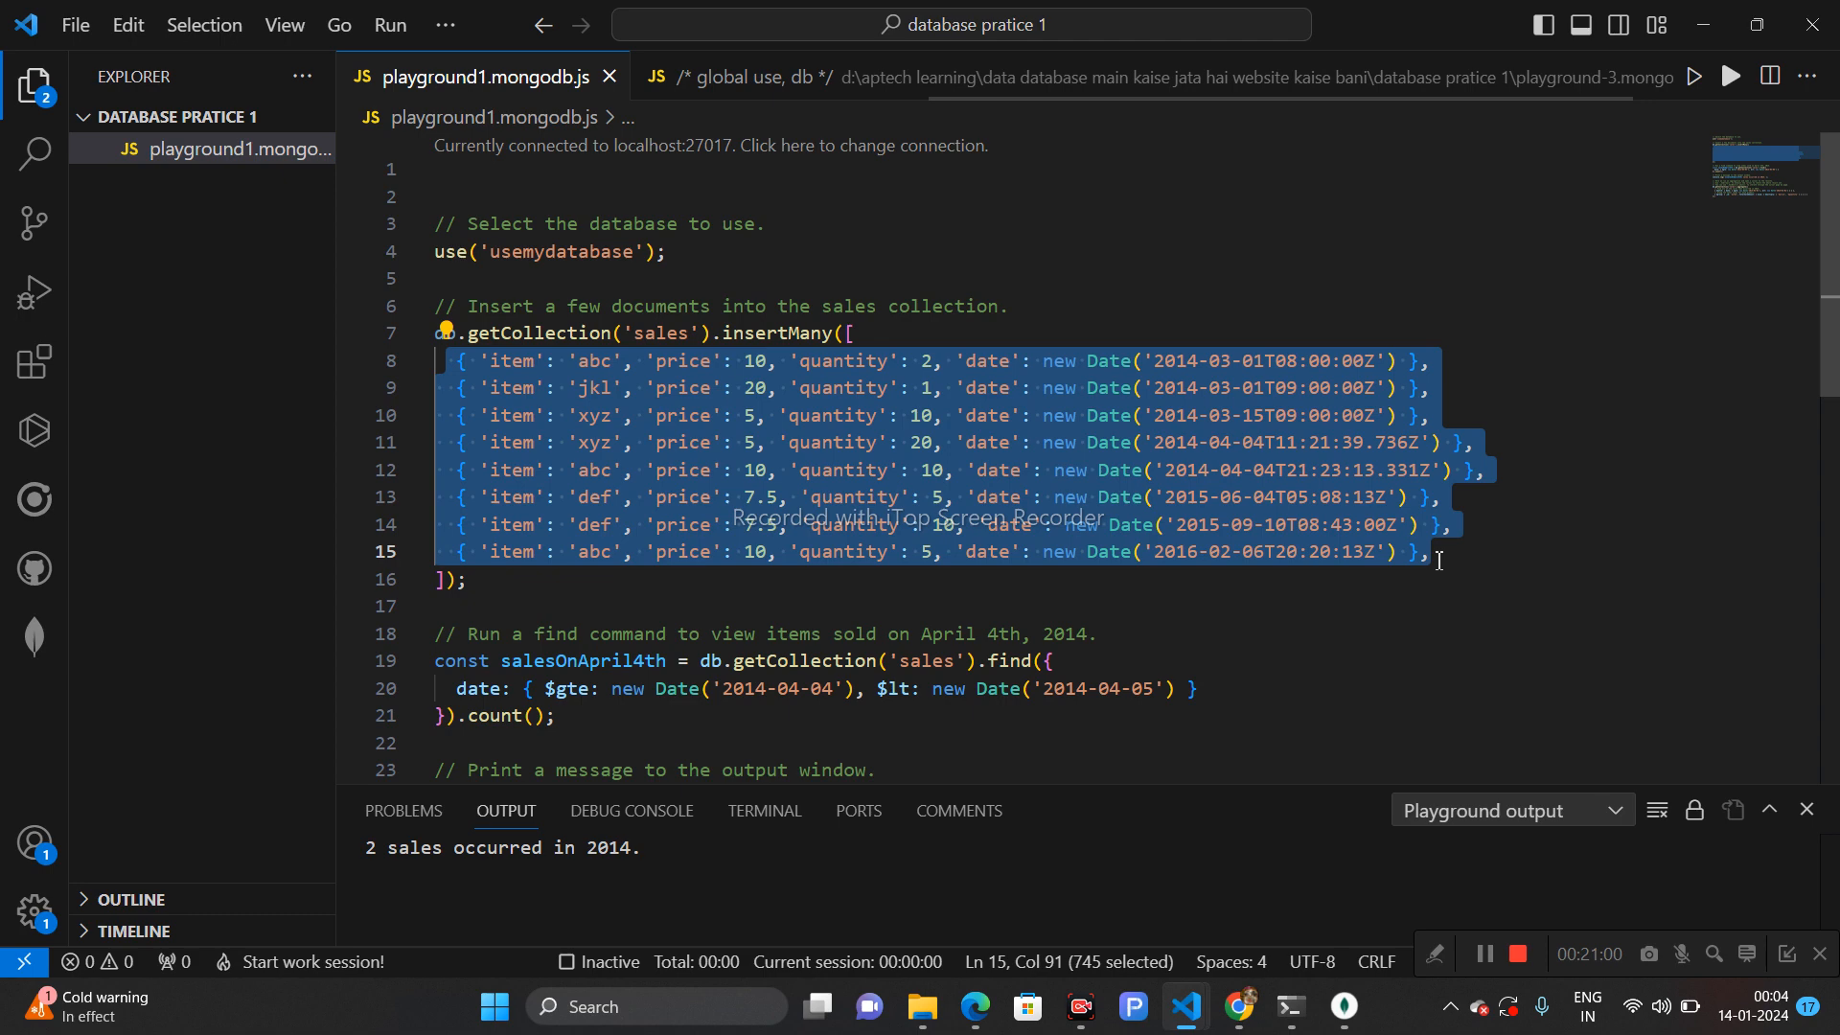
pyautogui.press('BackSpace')
pyautogui.hotkey('ctrl', 'v')
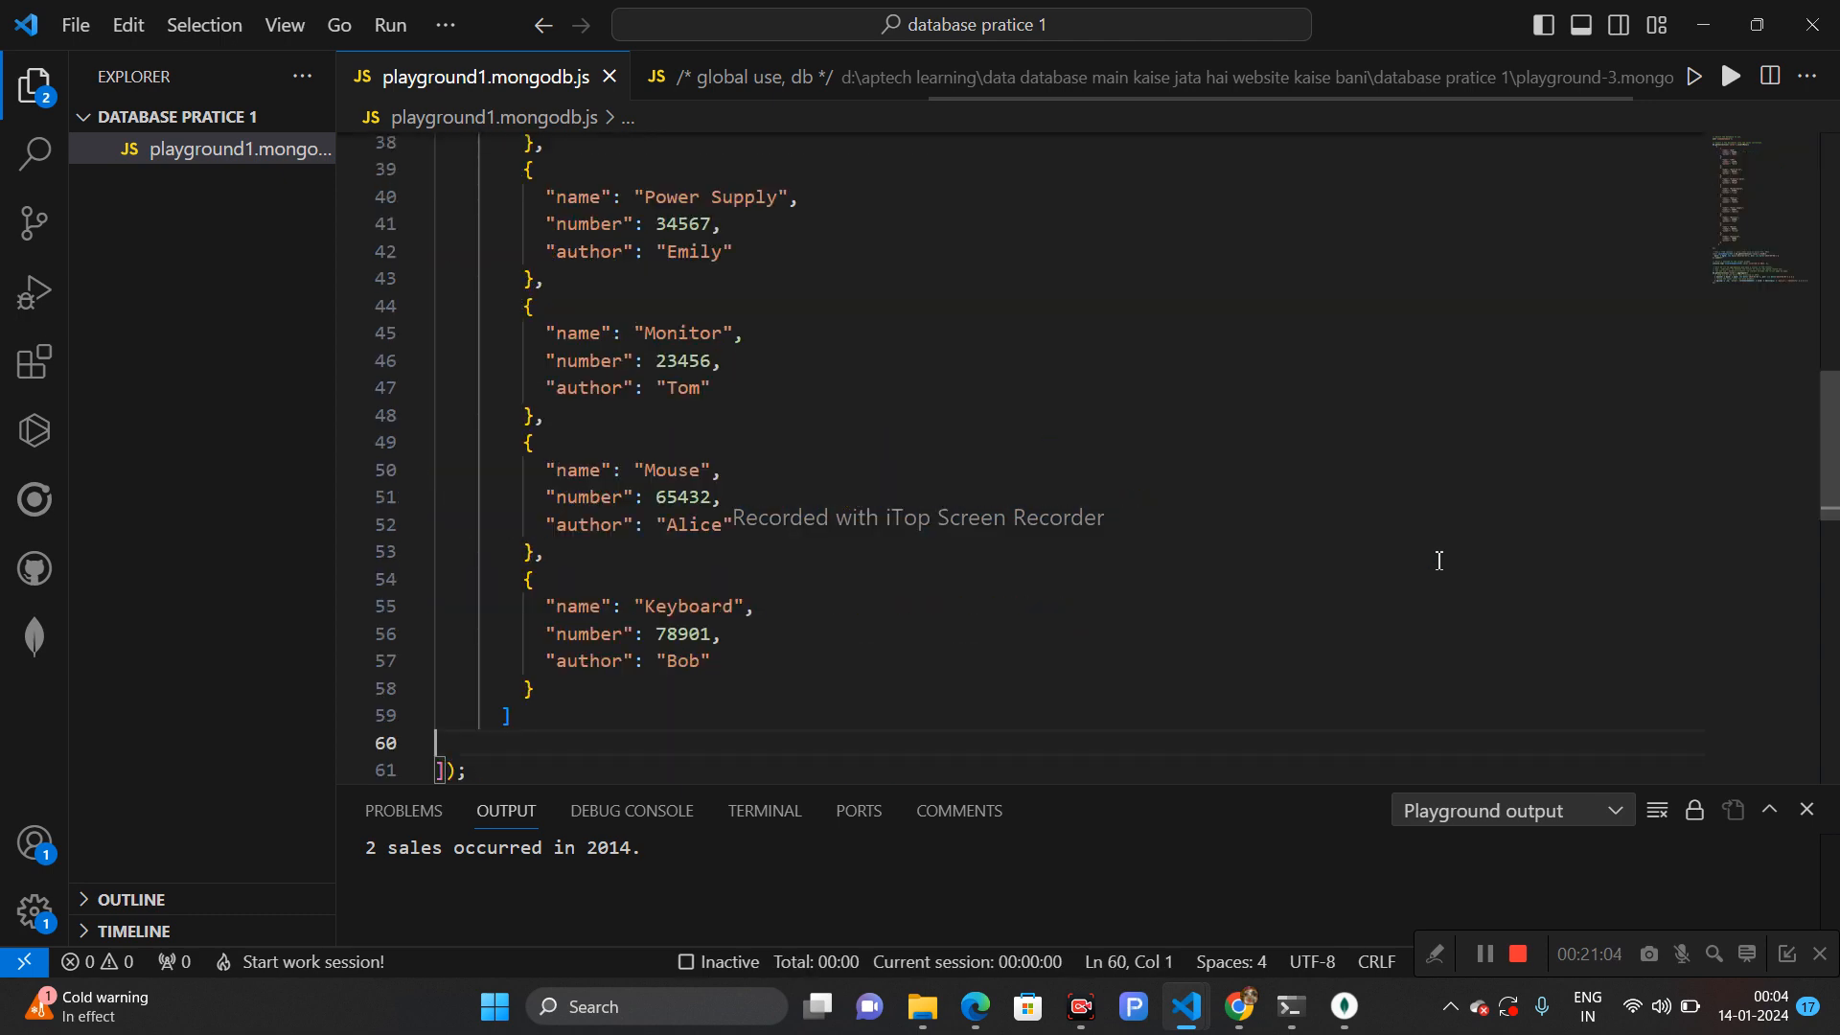
# - Delete the April 4th find-count query and the aggregation example from the playground
pyautogui.moveTo(1830, 446); pyautogui.dragTo(1835, 599)
pyautogui.scroll(2, 969, 354)
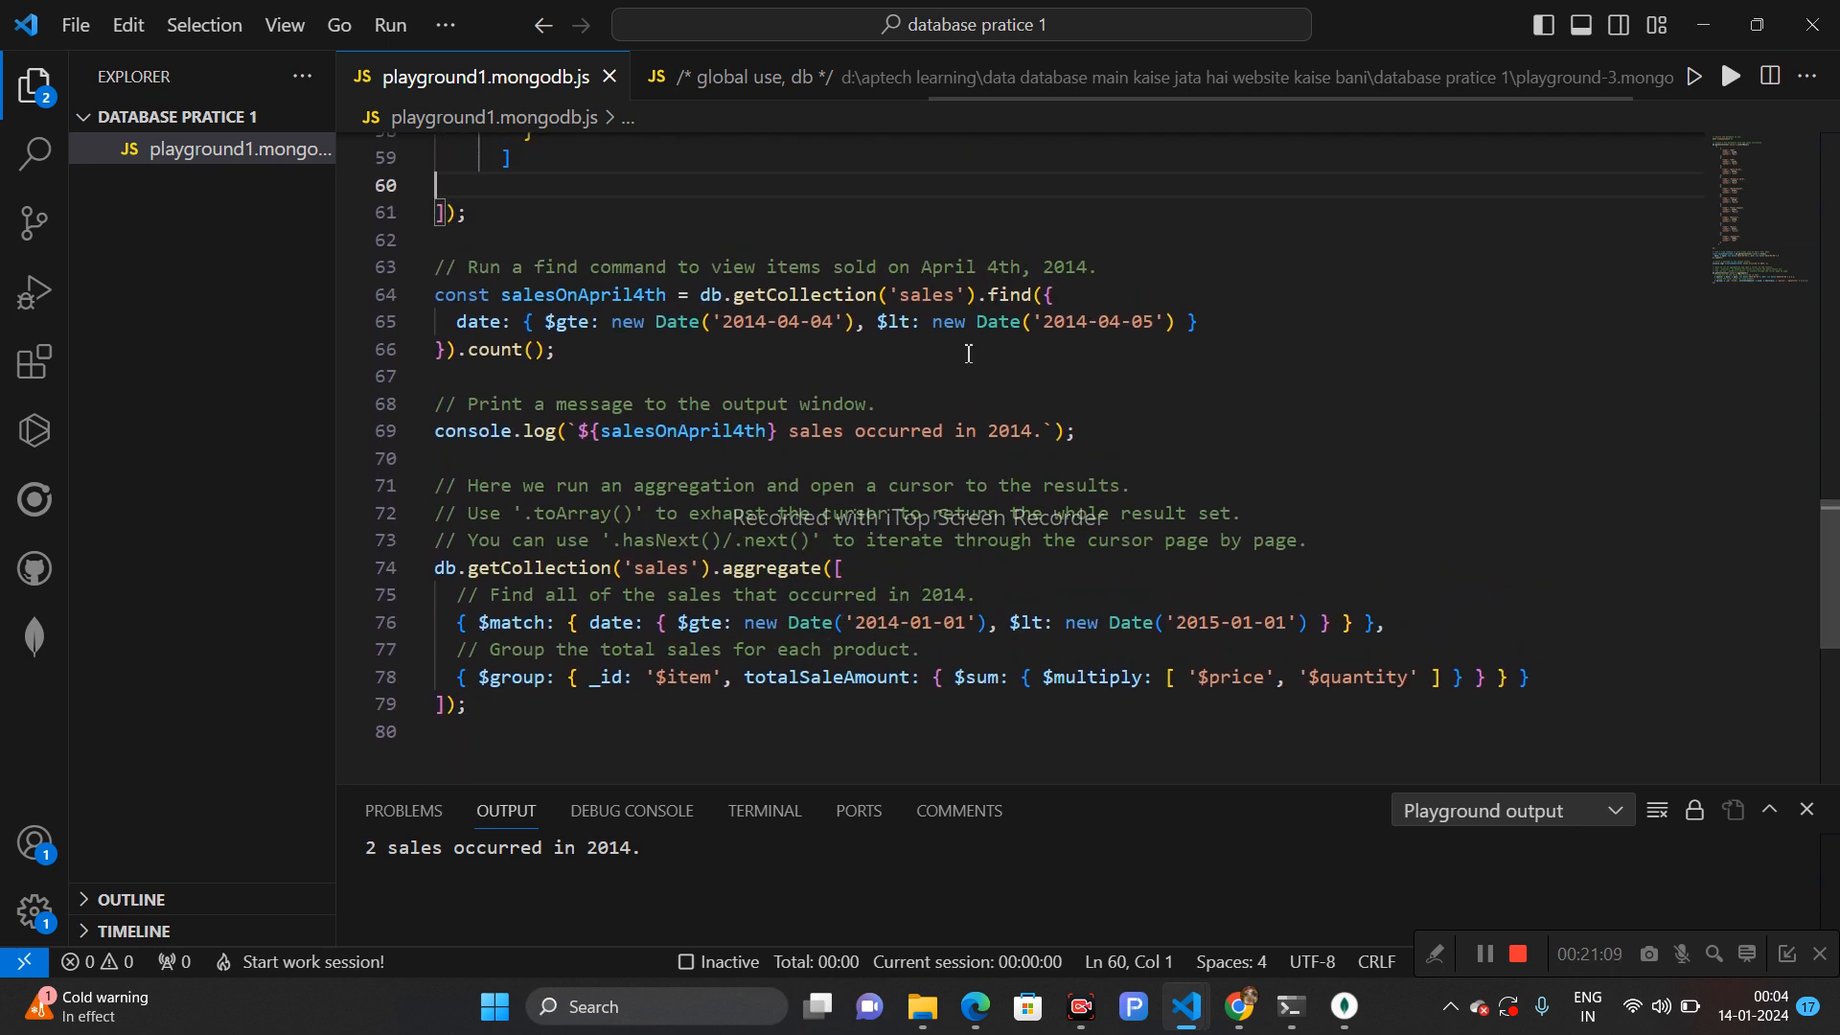
pyautogui.click(587, 352)
pyautogui.moveTo(586, 352); pyautogui.dragTo(430, 267)
pyautogui.press('Delete')
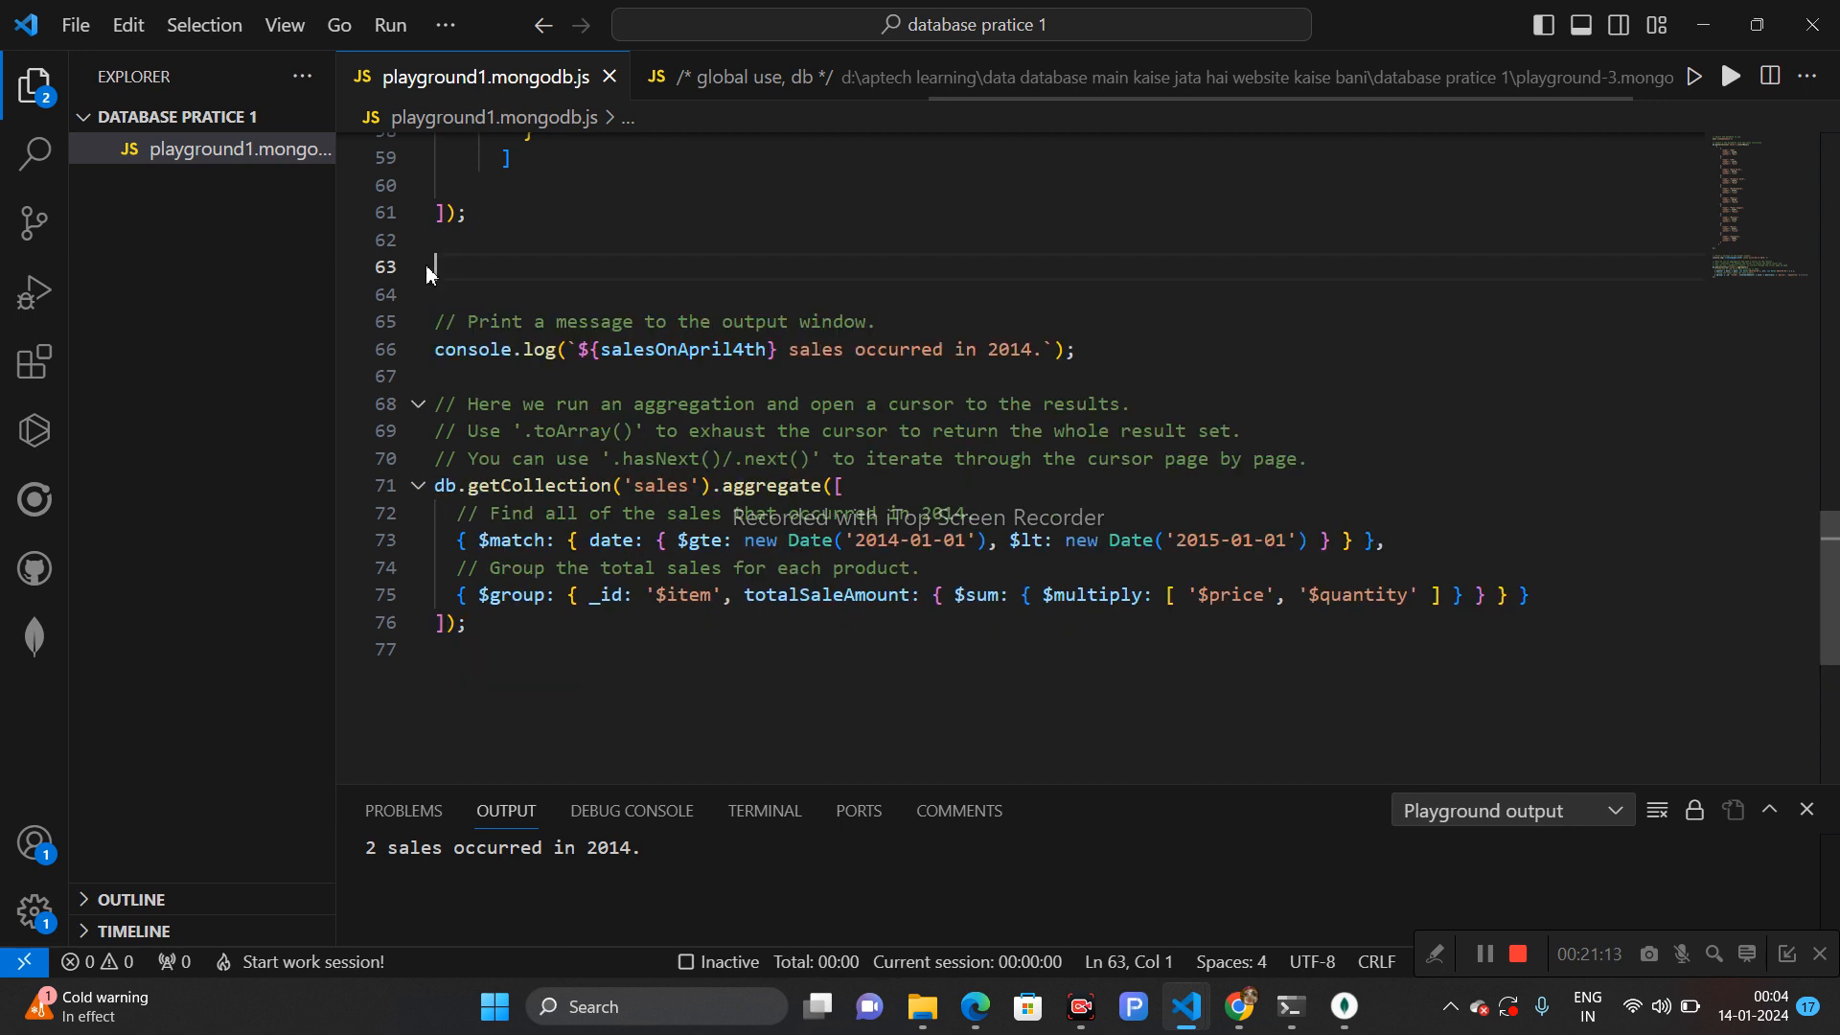
pyautogui.moveTo(515, 627); pyautogui.dragTo(399, 404)
pyautogui.press('Delete')
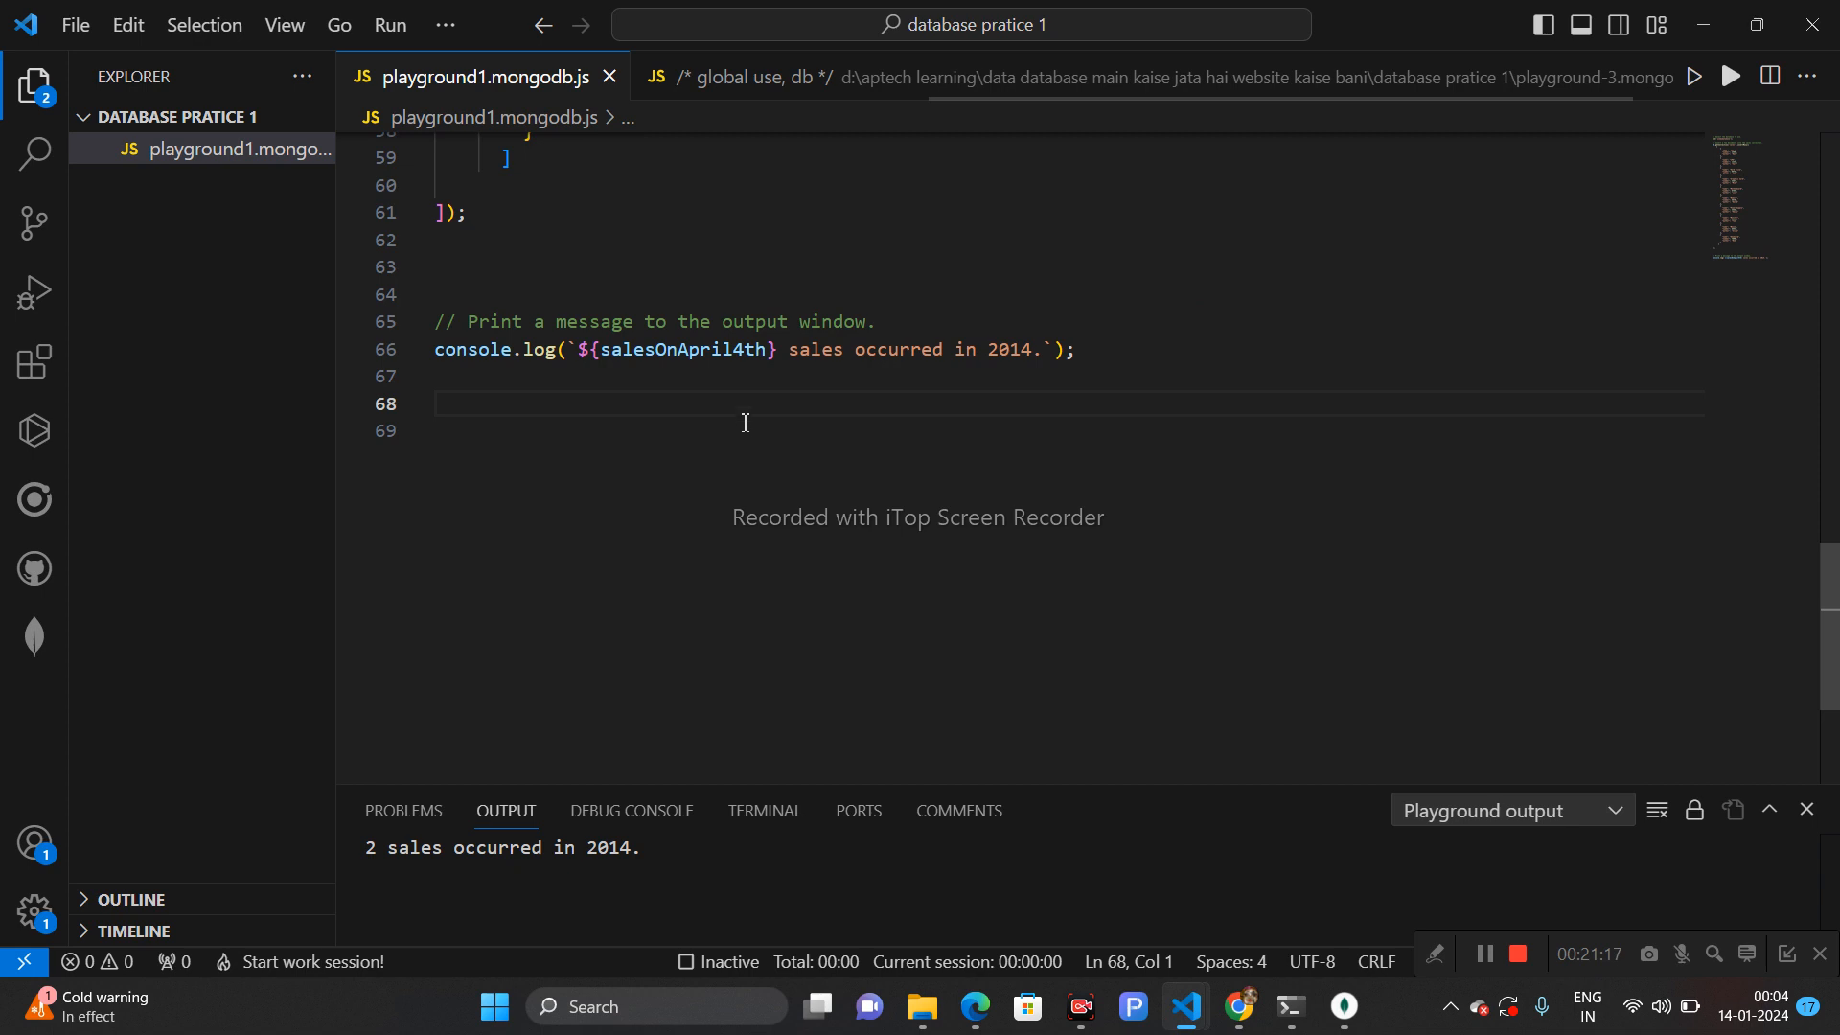
# - Change the collection name in getCollection from sales to course
pyautogui.moveTo(1826, 623); pyautogui.dragTo(1792, 206)
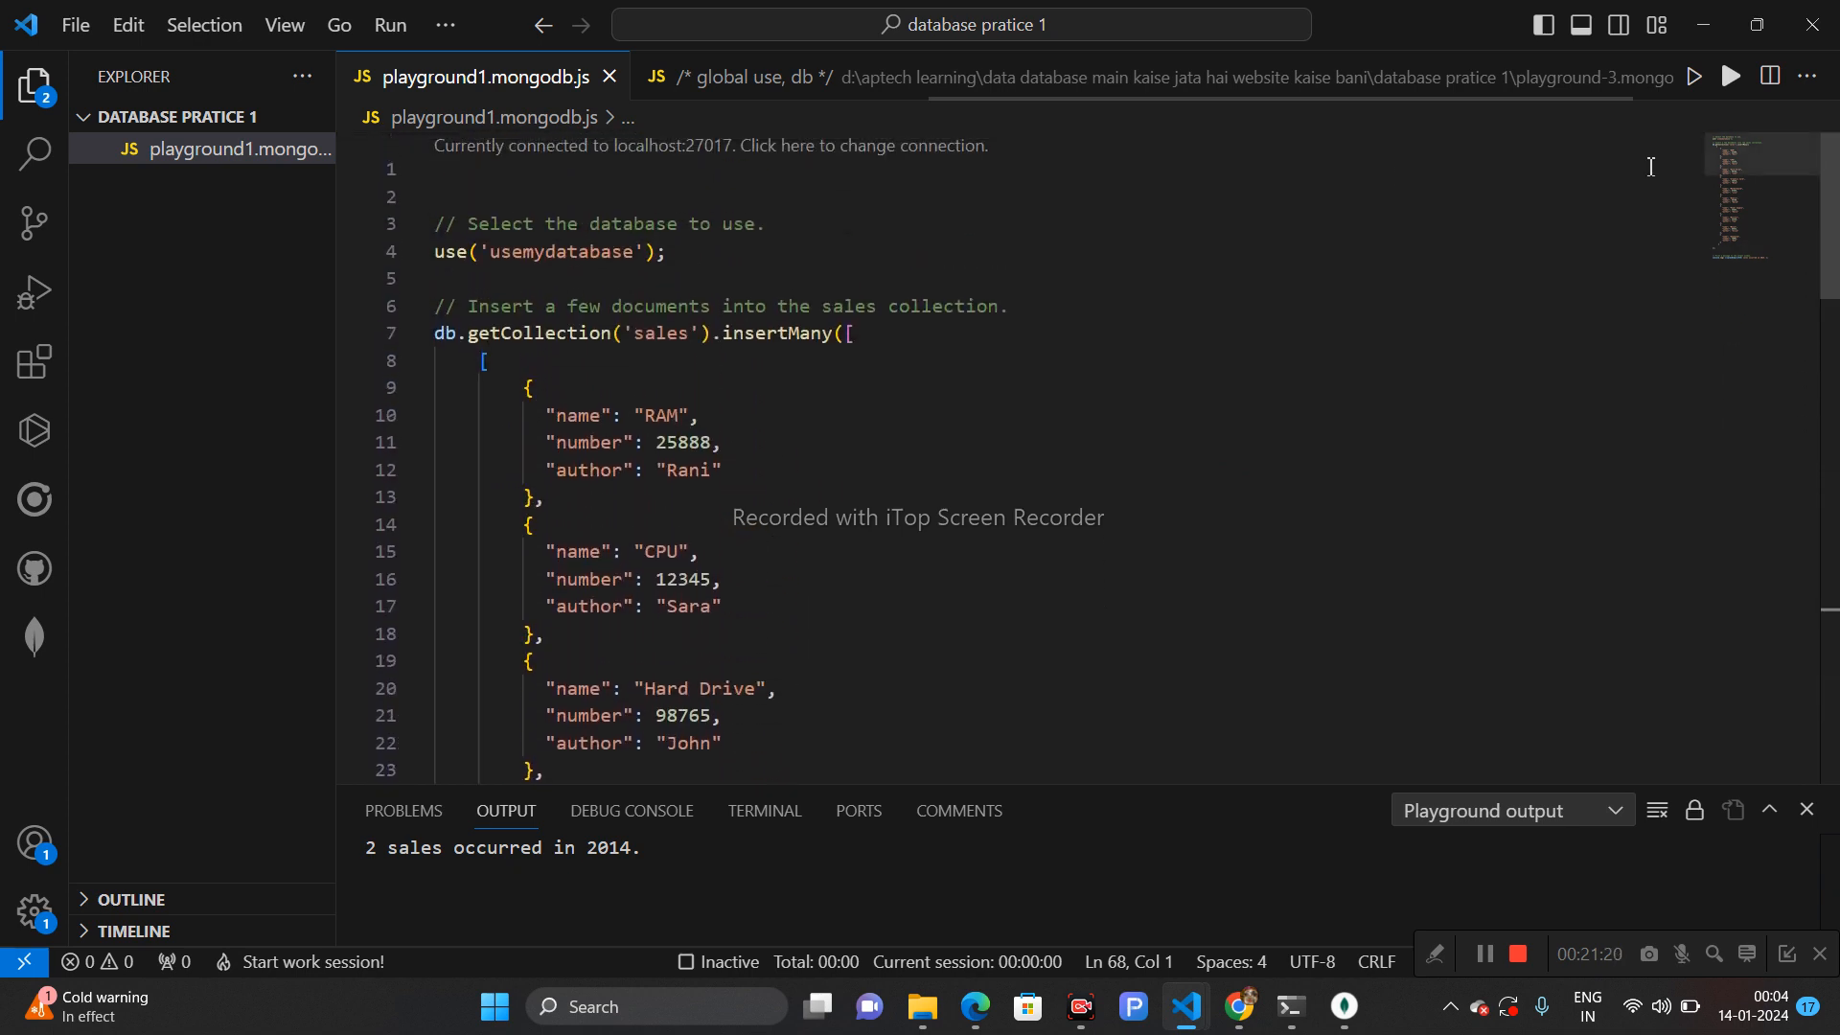
pyautogui.doubleClick(661, 335)
pyautogui.write('col')
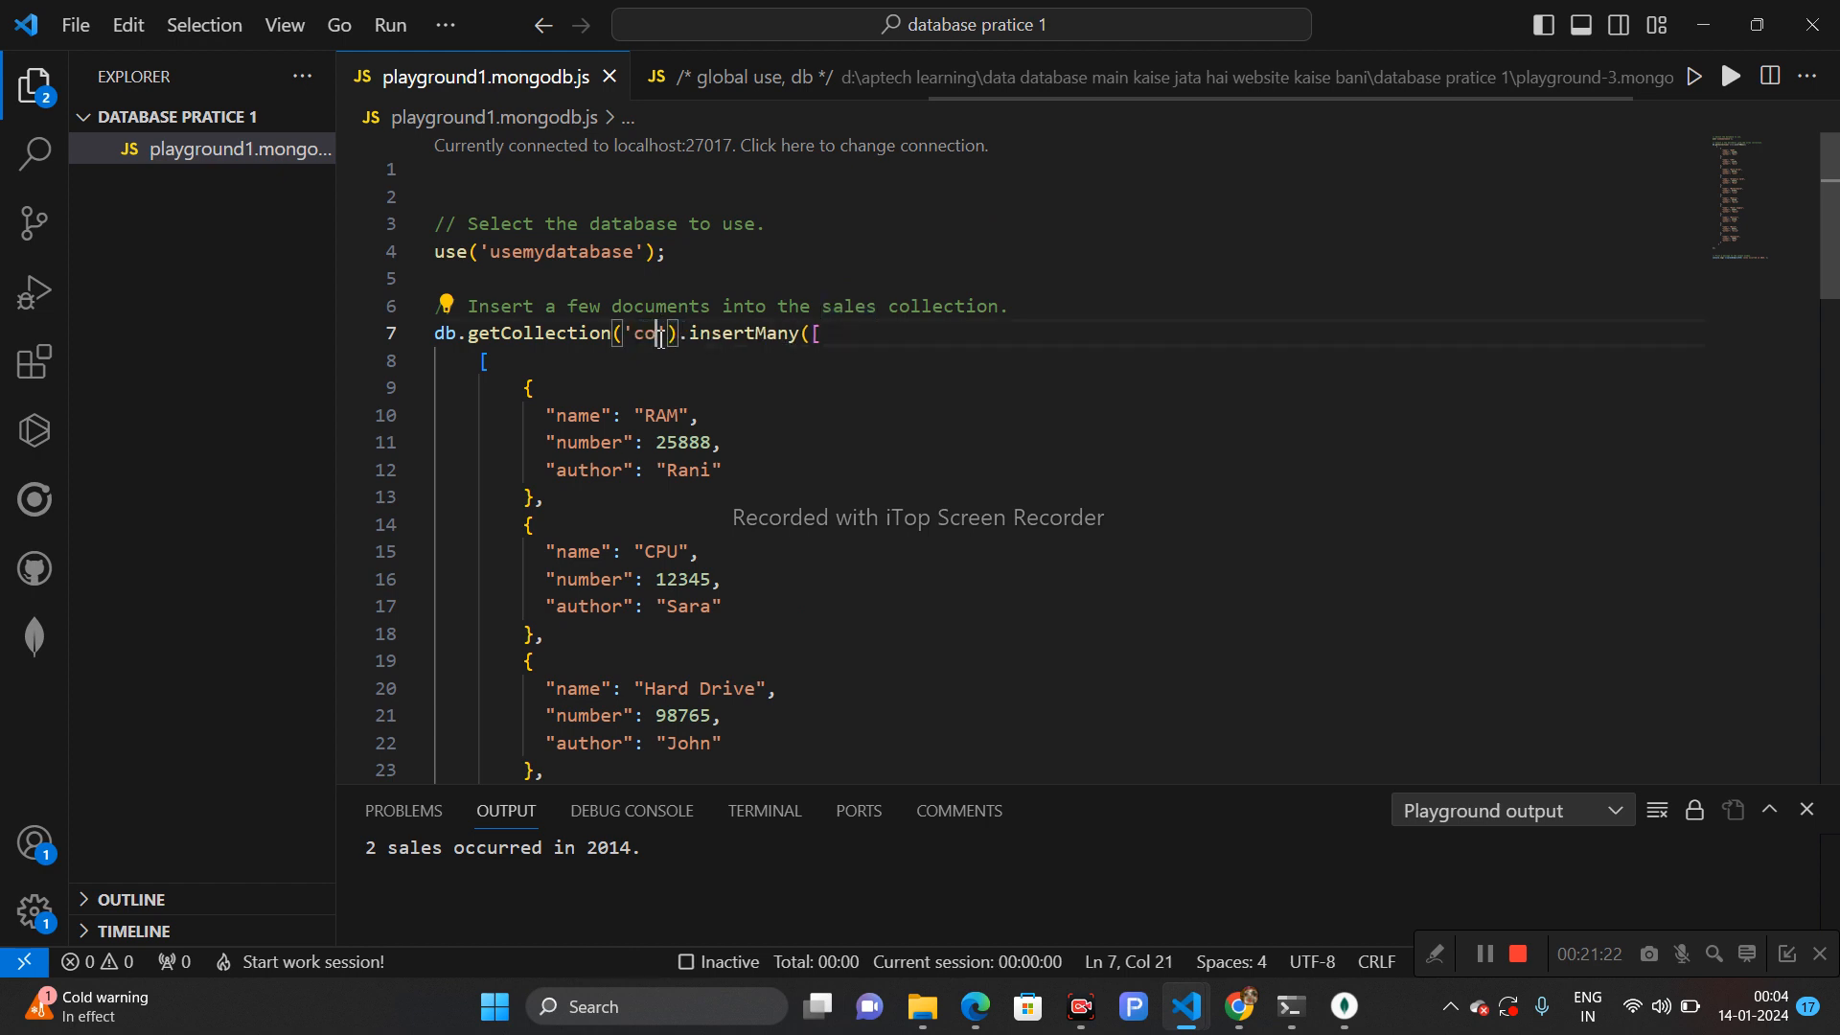
pyautogui.write('rse')
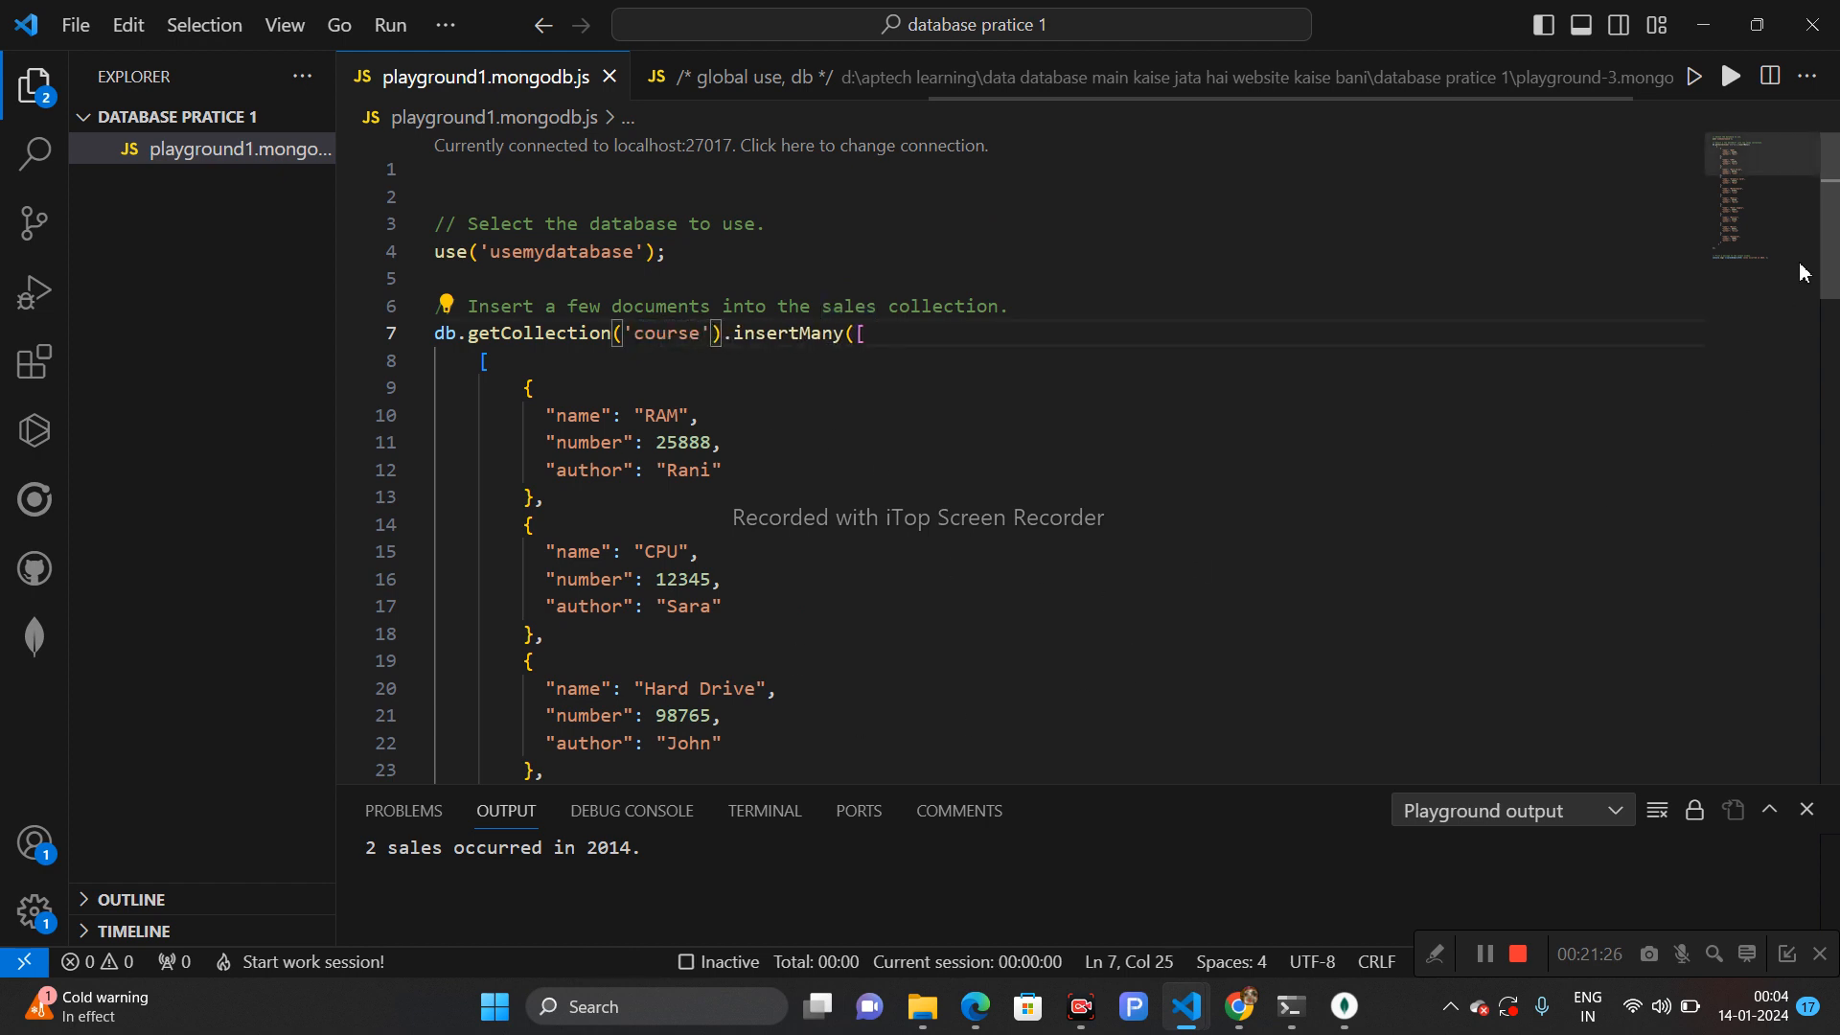
# - Replace the console.log template message with 'inser data successfully'
pyautogui.moveTo(1825, 264); pyautogui.dragTo(1837, 627)
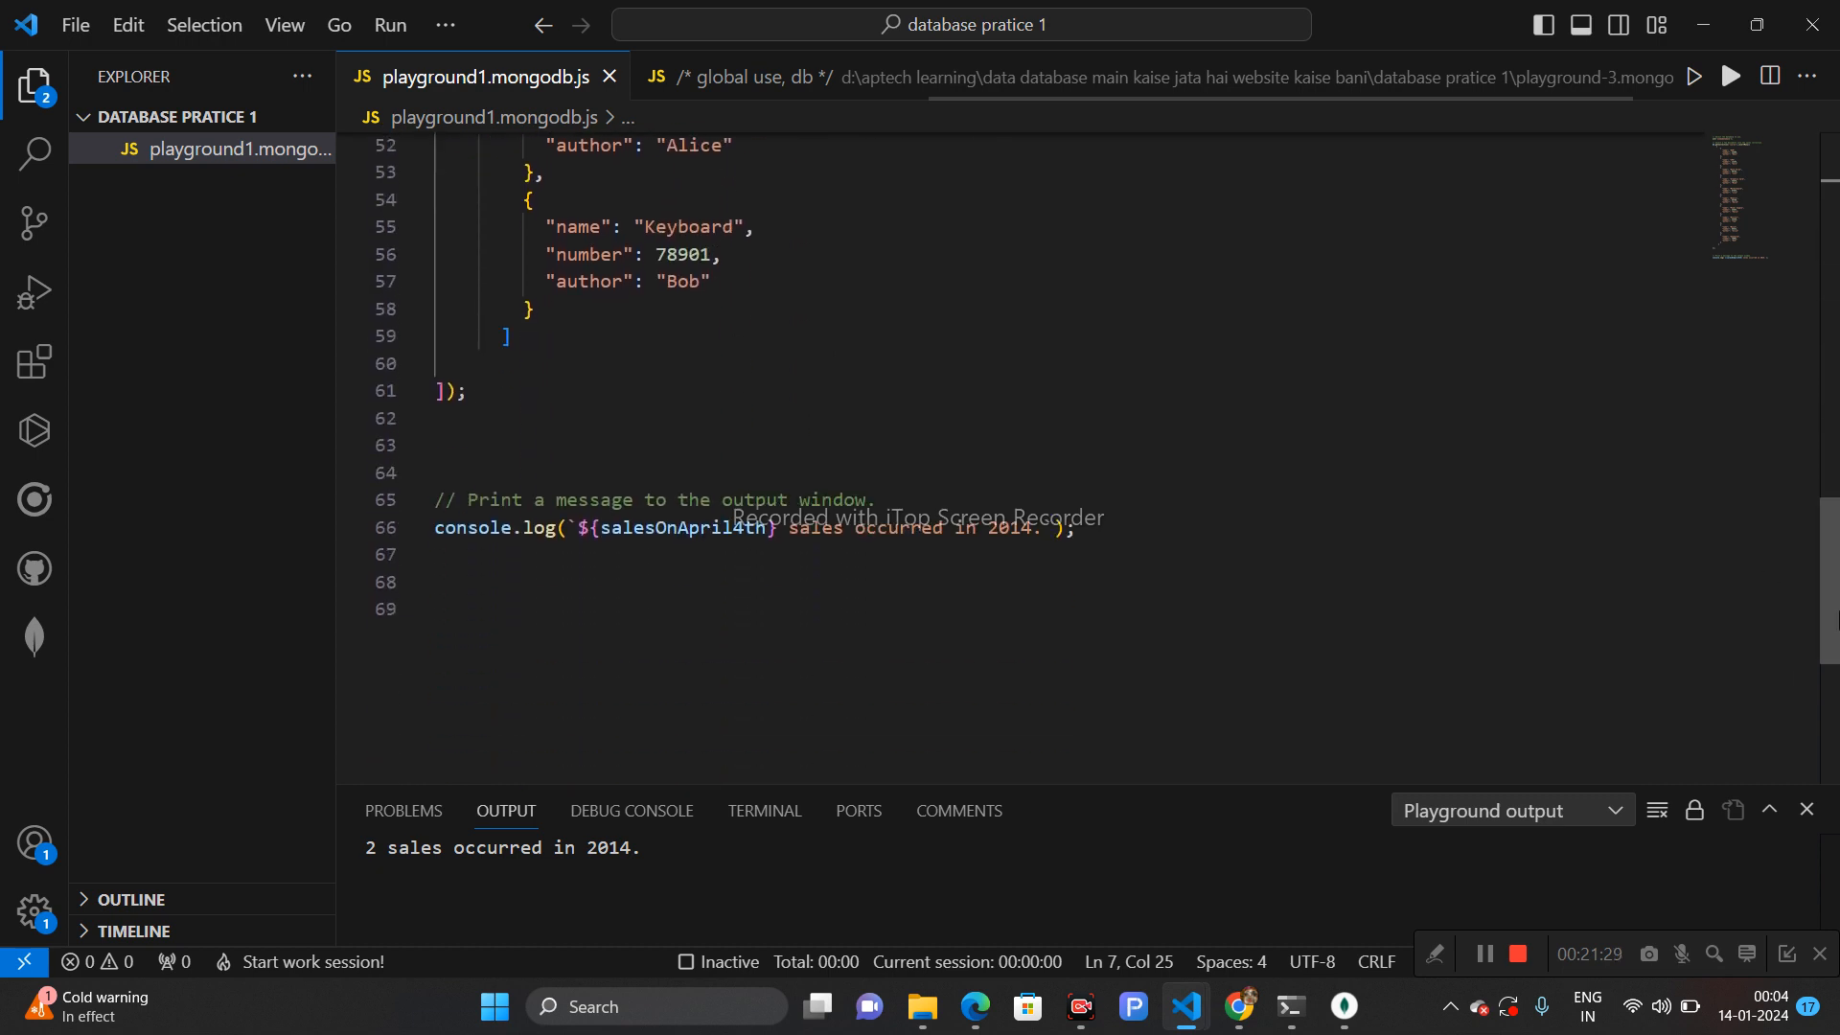
pyautogui.click(567, 529)
pyautogui.moveTo(566, 529); pyautogui.dragTo(1056, 533)
pyautogui.write("'")
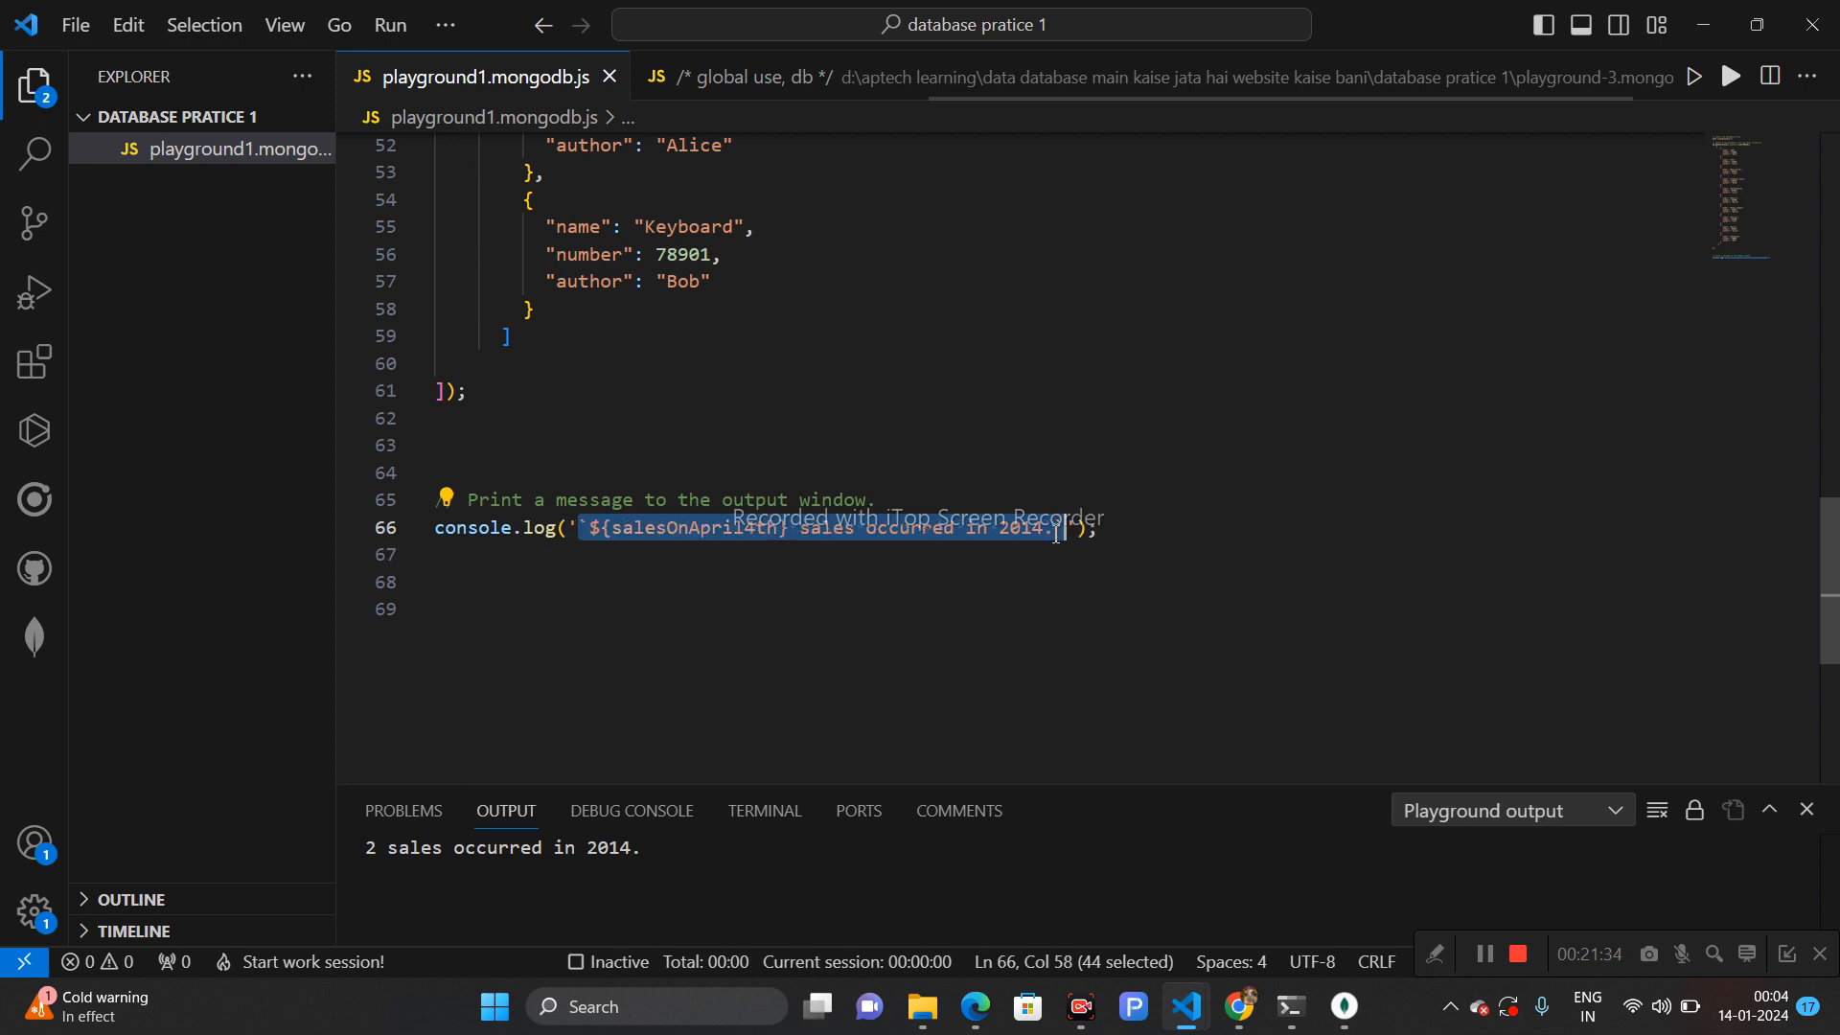
pyautogui.write('inser')
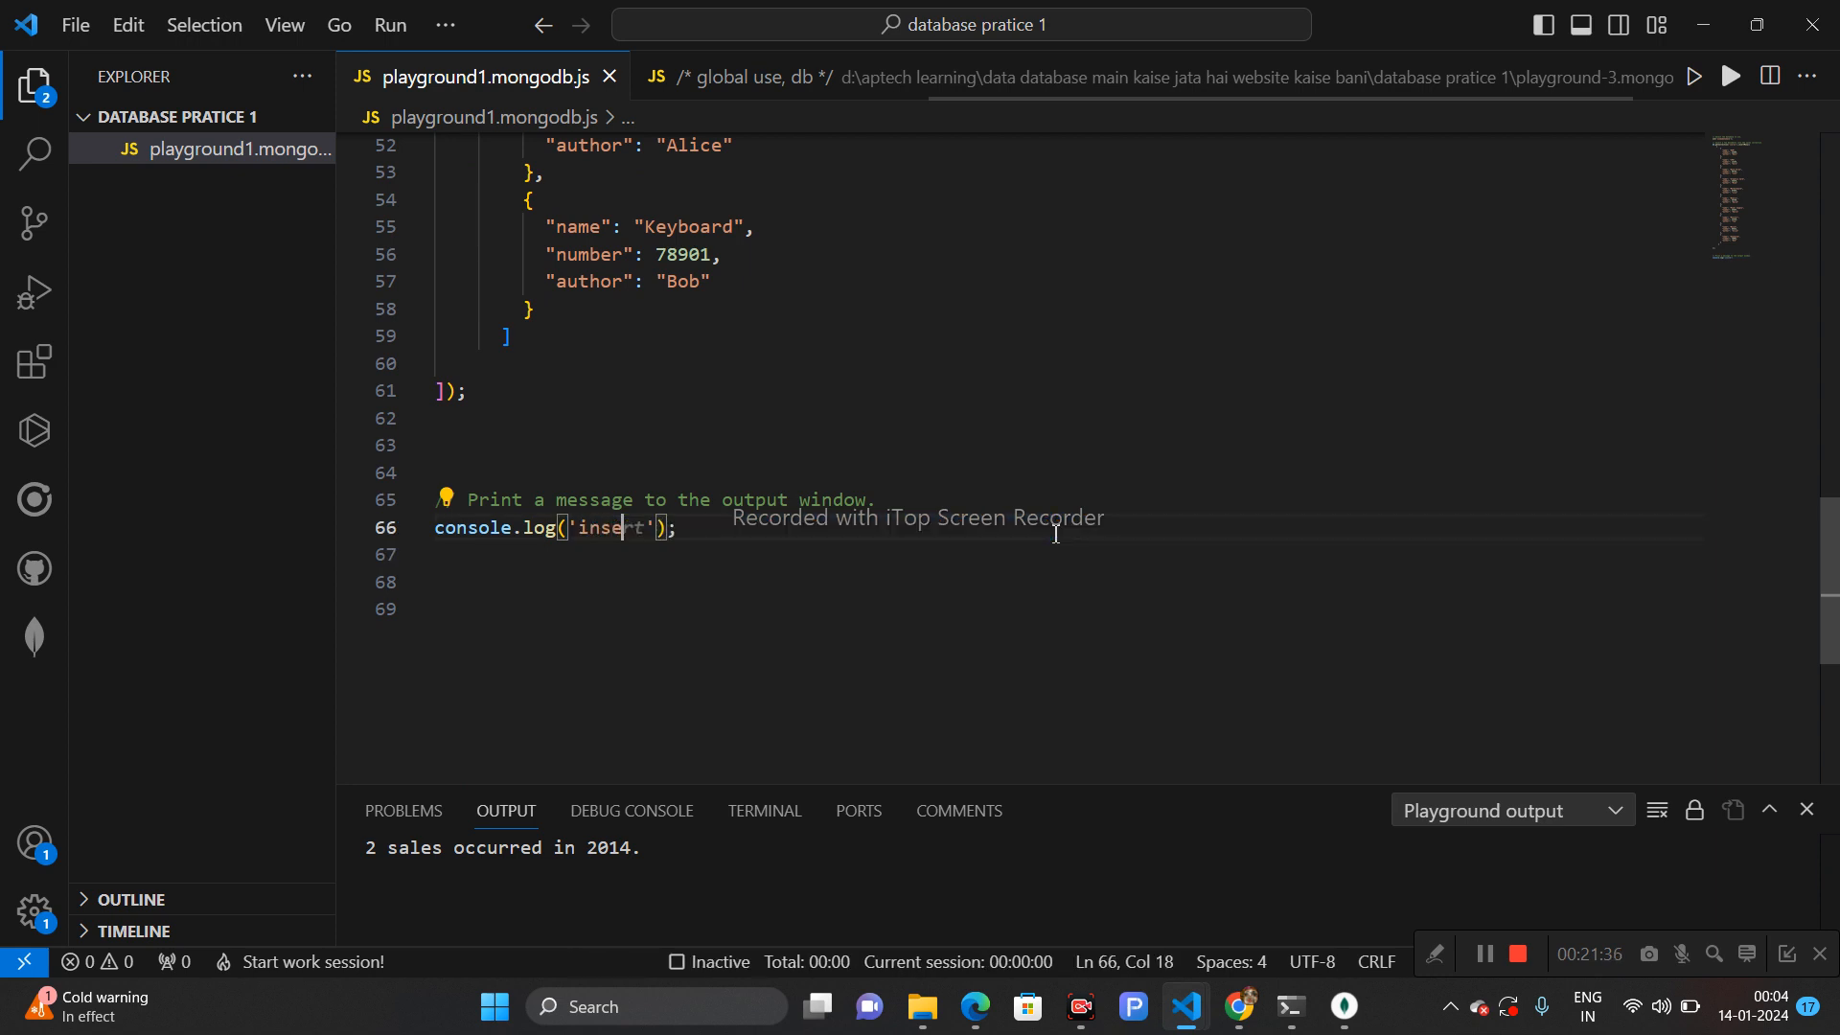
pyautogui.write(' data s')
pyautogui.write('ucces')
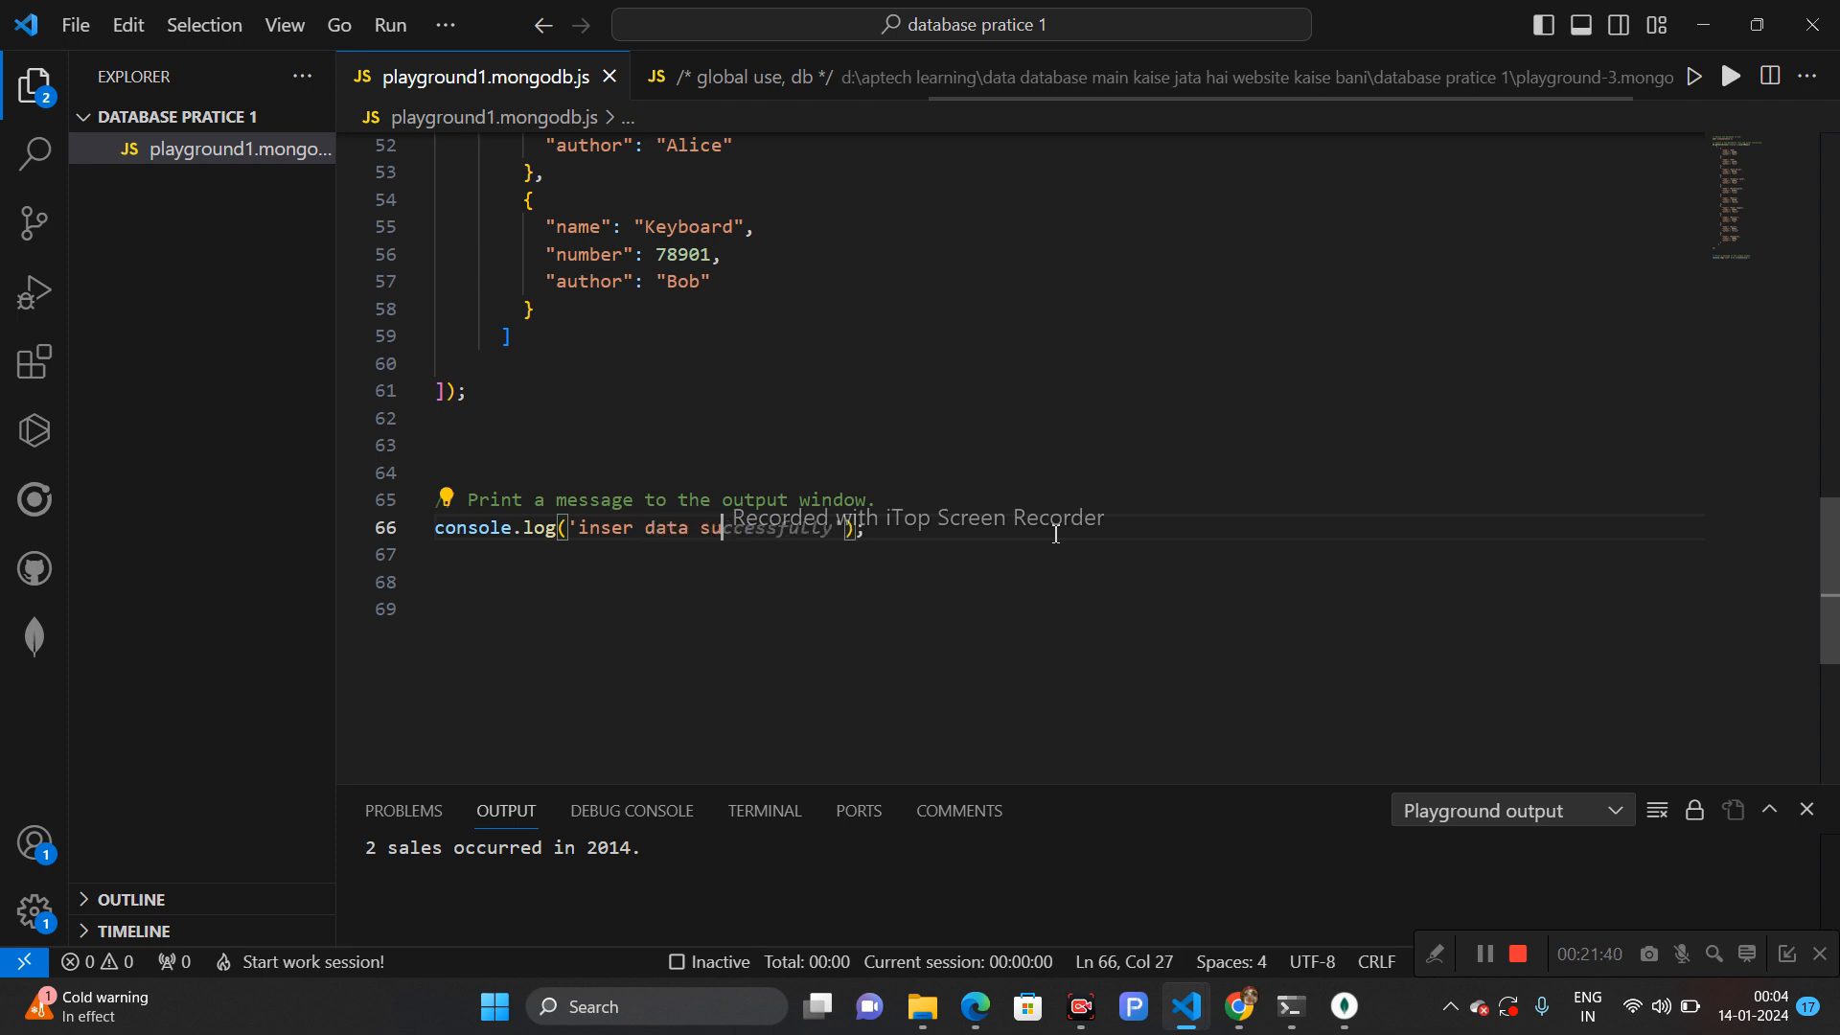
pyautogui.write('sfully')
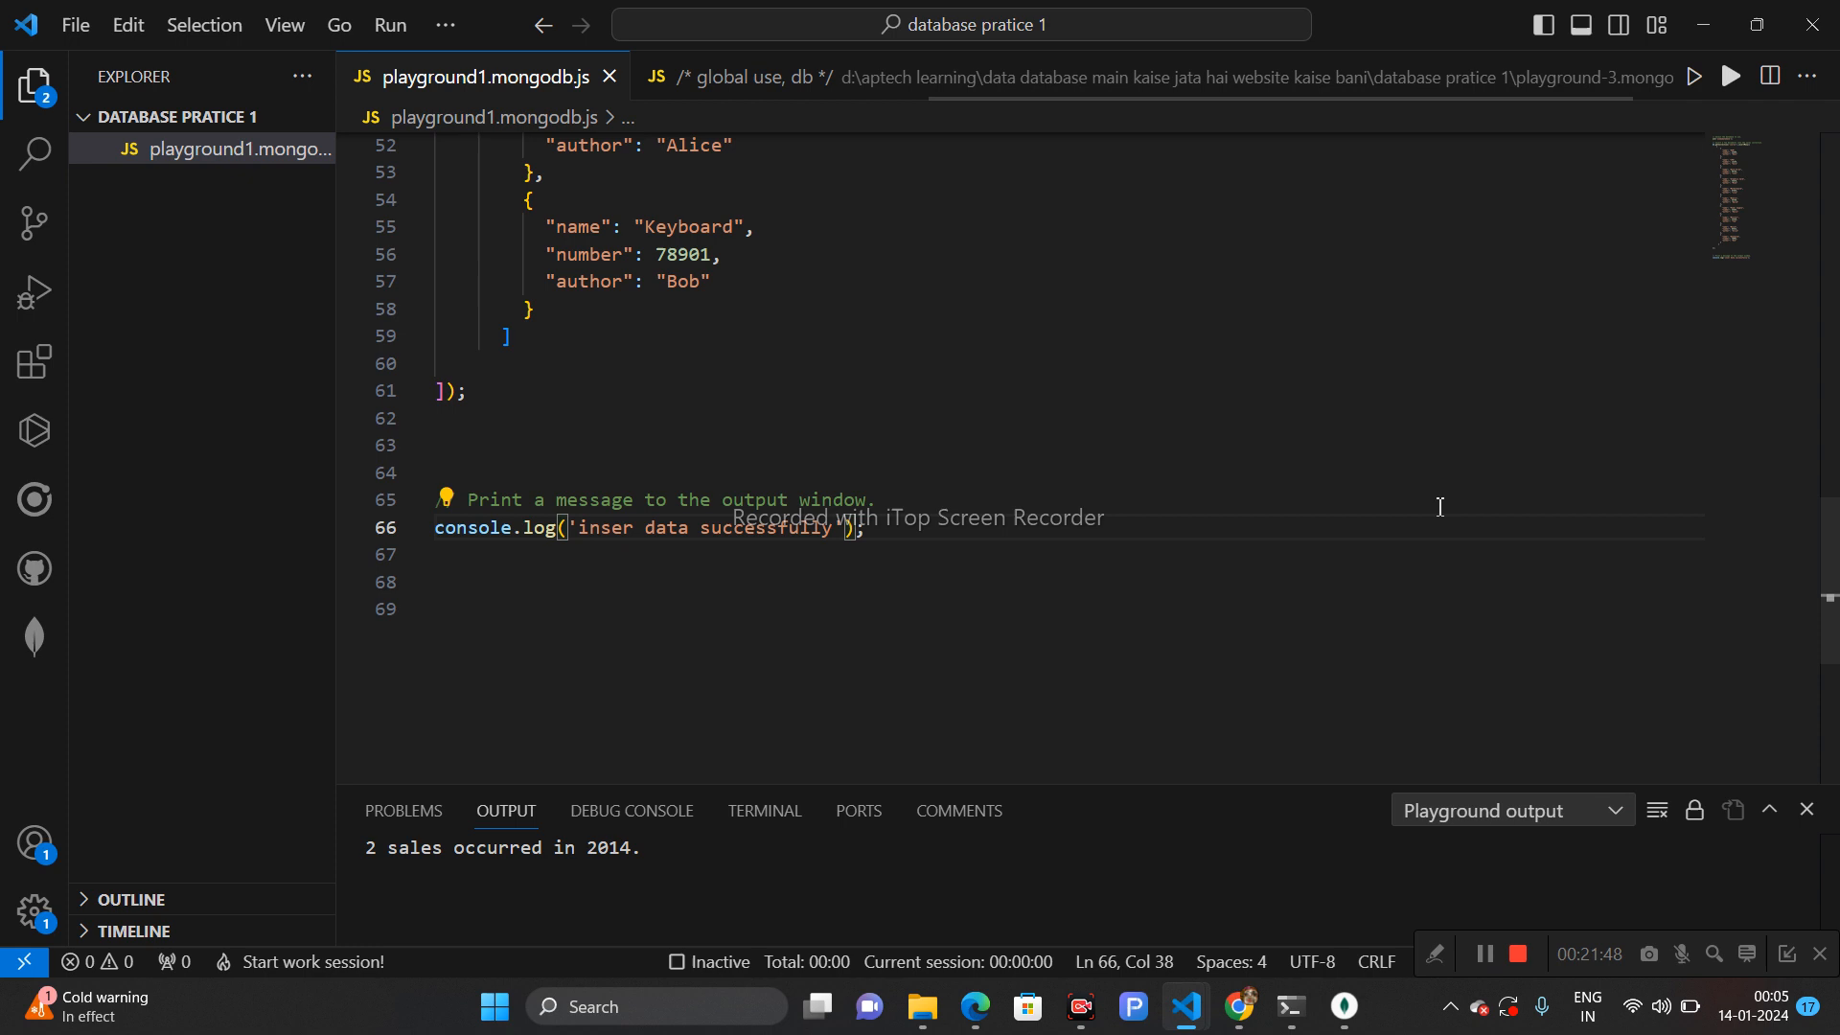
# - Run the playground against localhost:27017 and confirm the run
pyautogui.click(1740, 88)
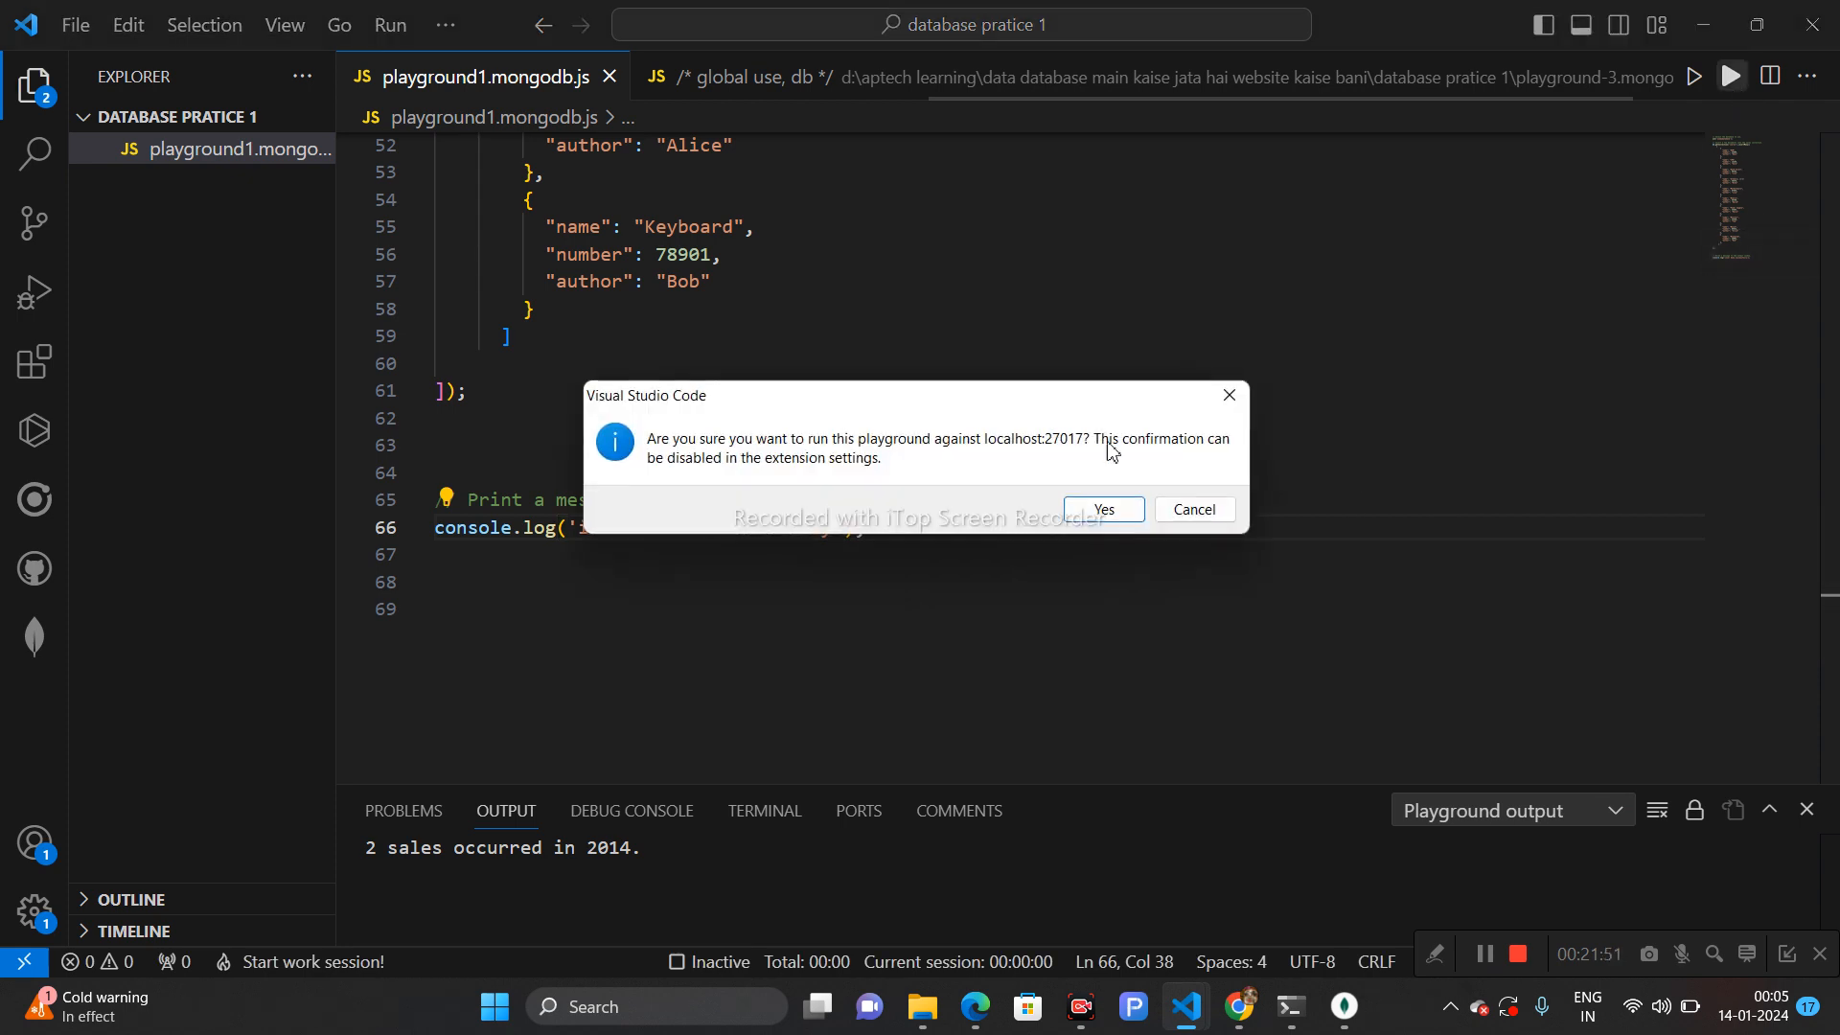
pyautogui.click(1101, 509)
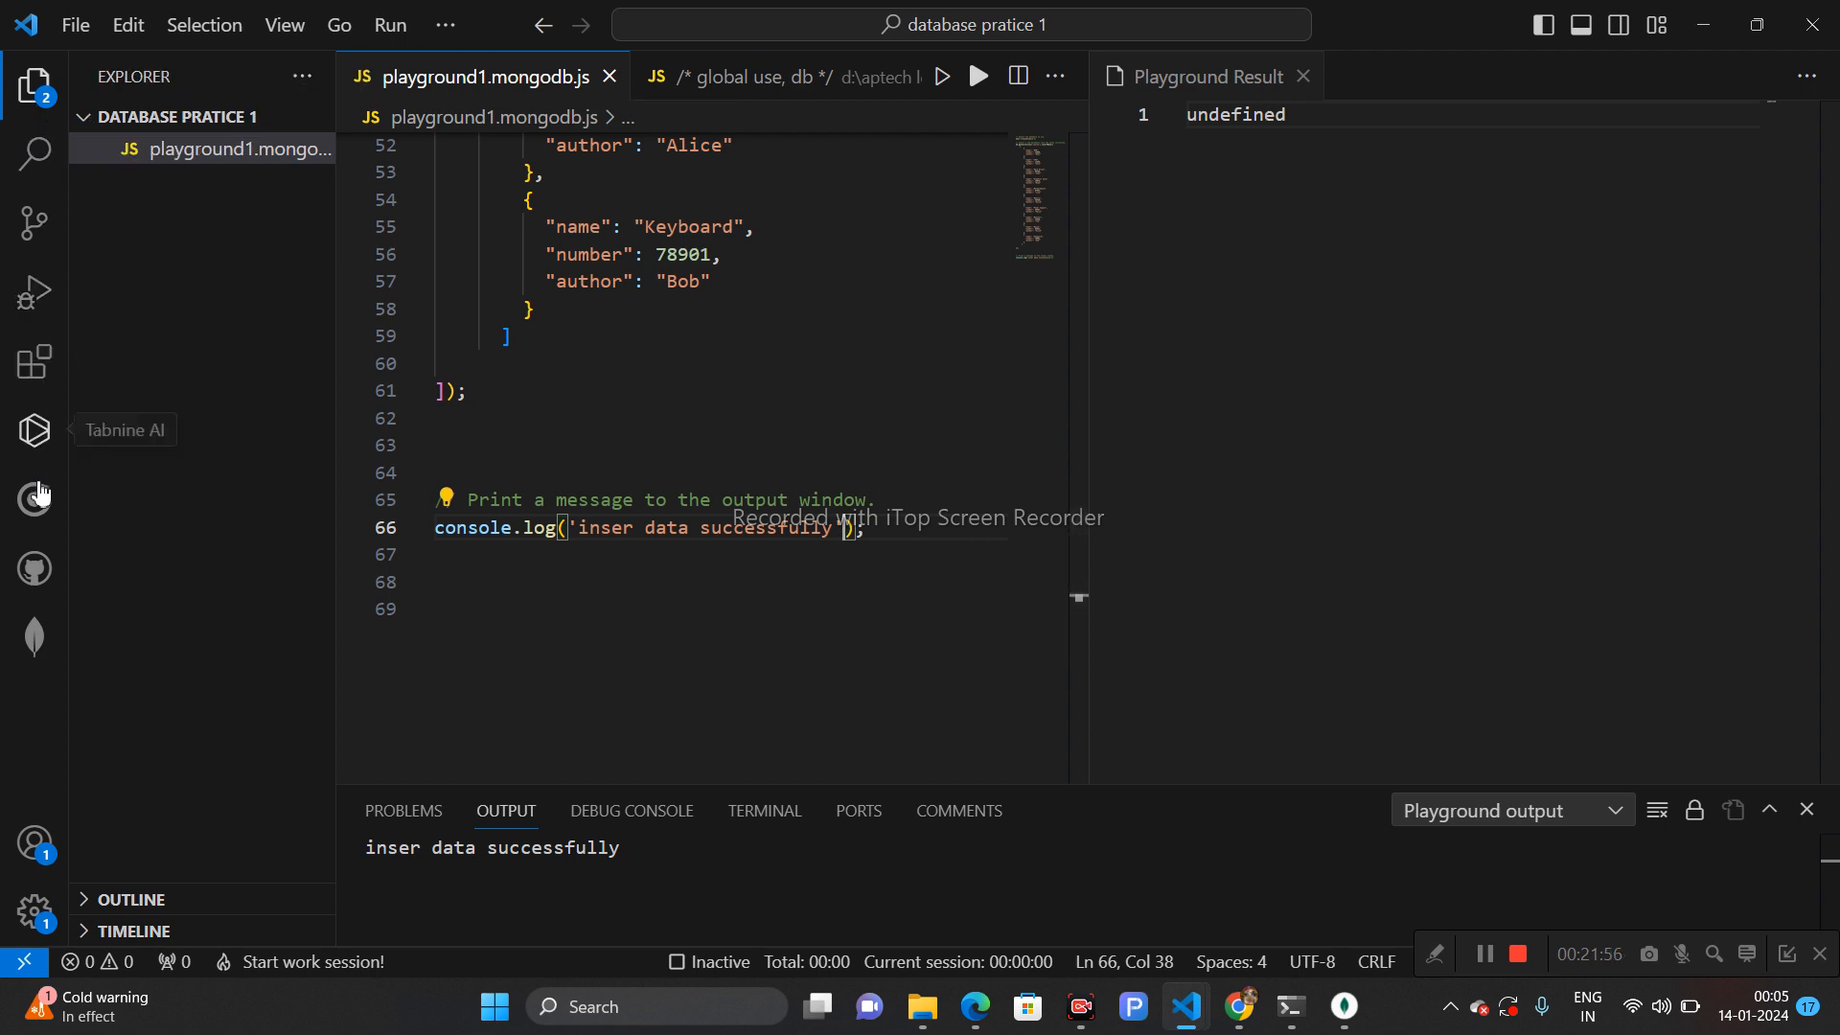
# - Refresh the localhost connection in the MongoDB extension and open the document in usemydatabase's course collection
pyautogui.click(35, 634)
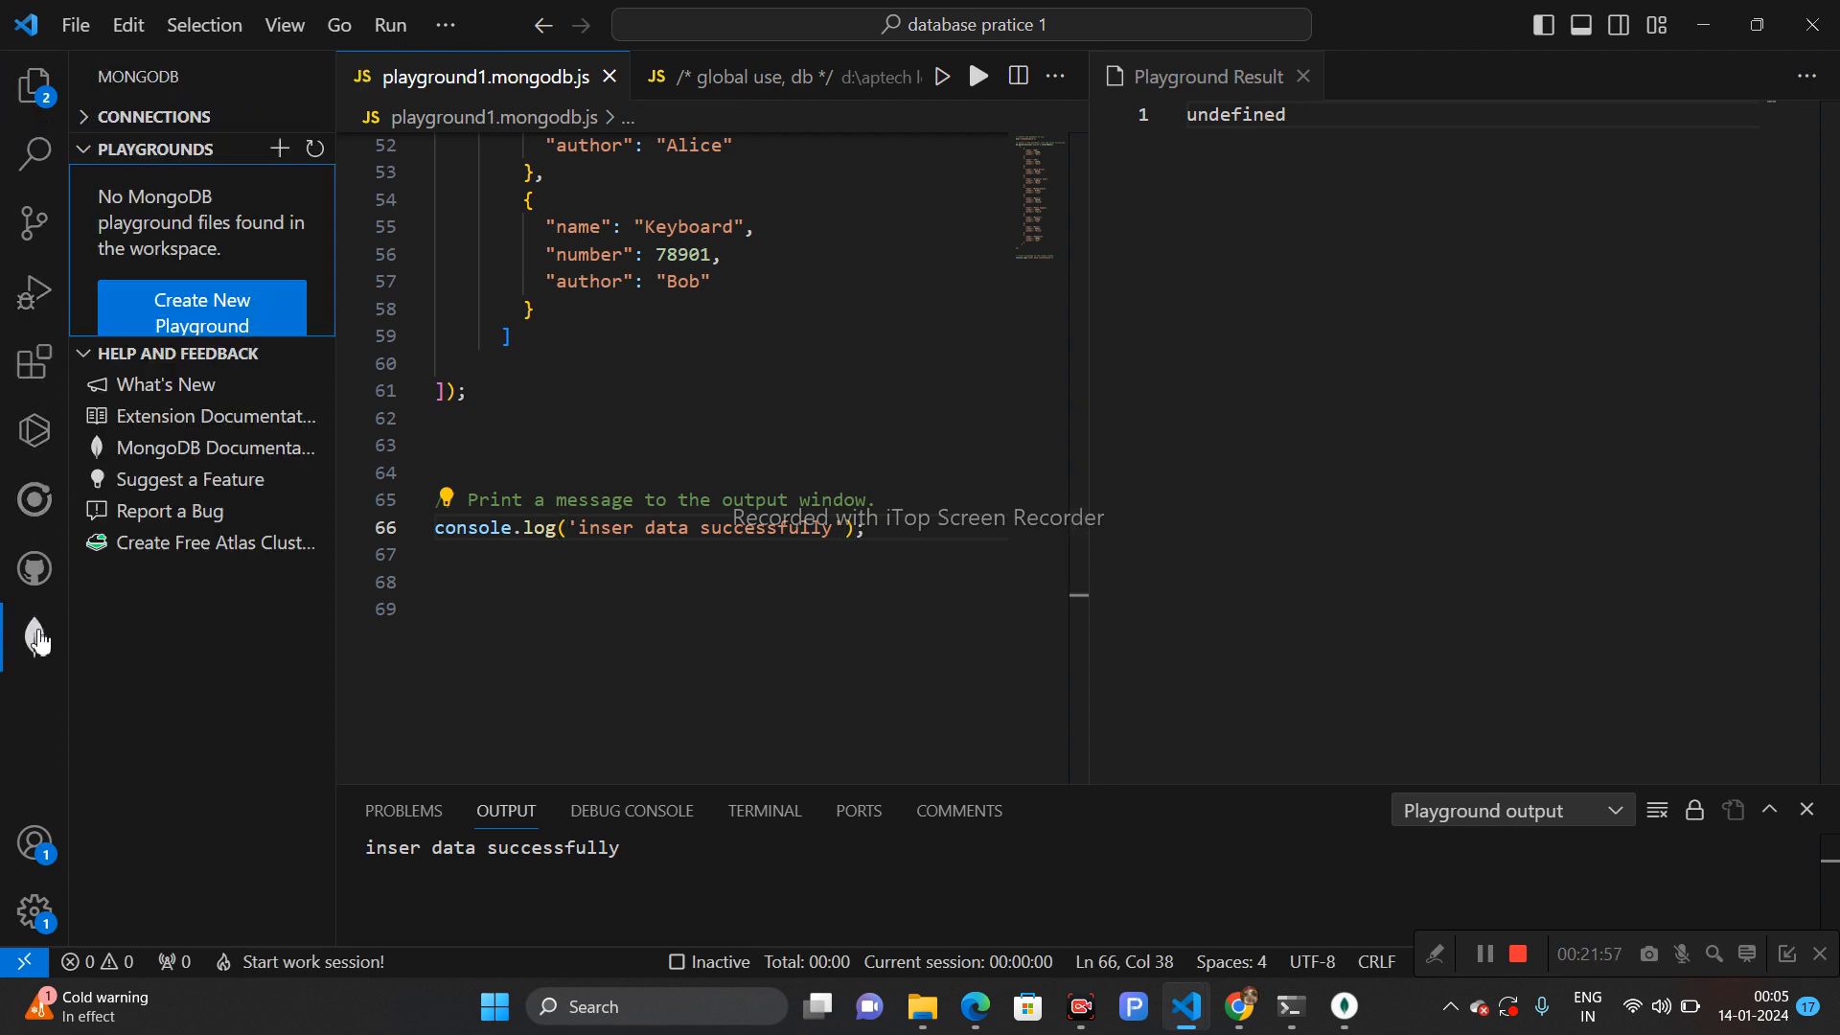
pyautogui.click(94, 156)
pyautogui.click(96, 117)
pyautogui.click(170, 153)
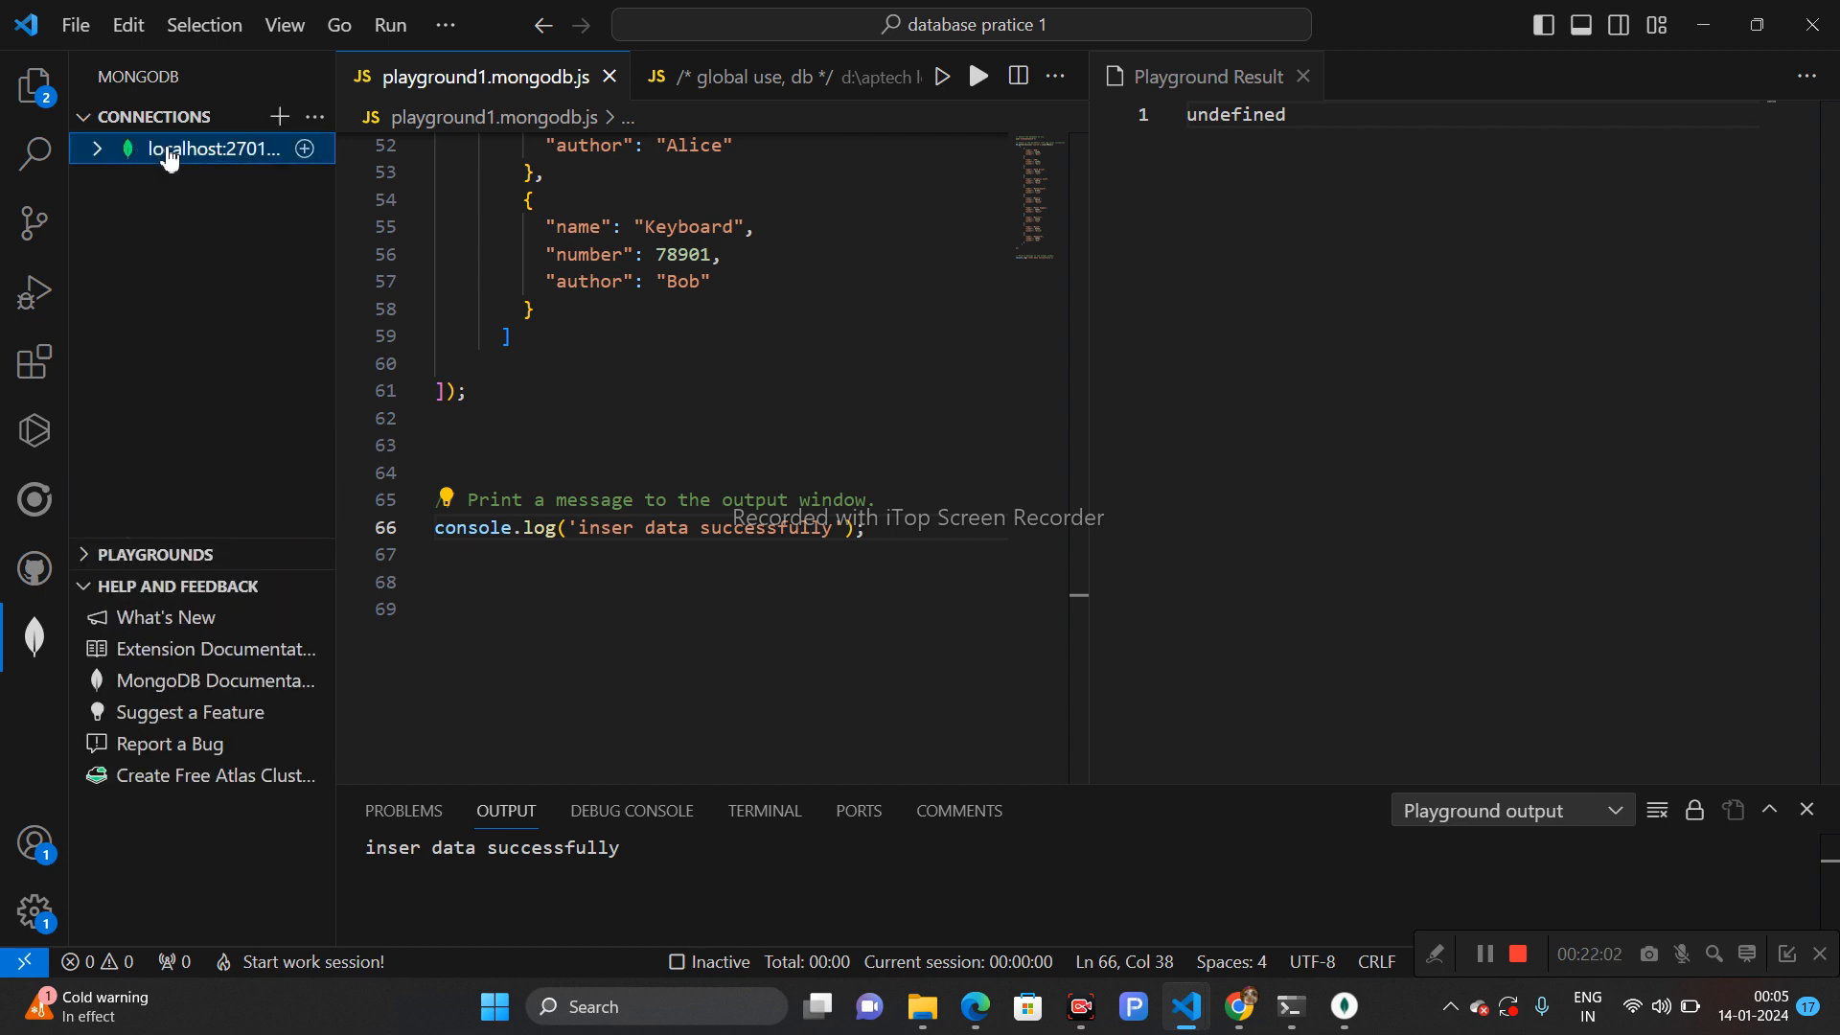
pyautogui.rightClick(165, 146)
pyautogui.click(228, 212)
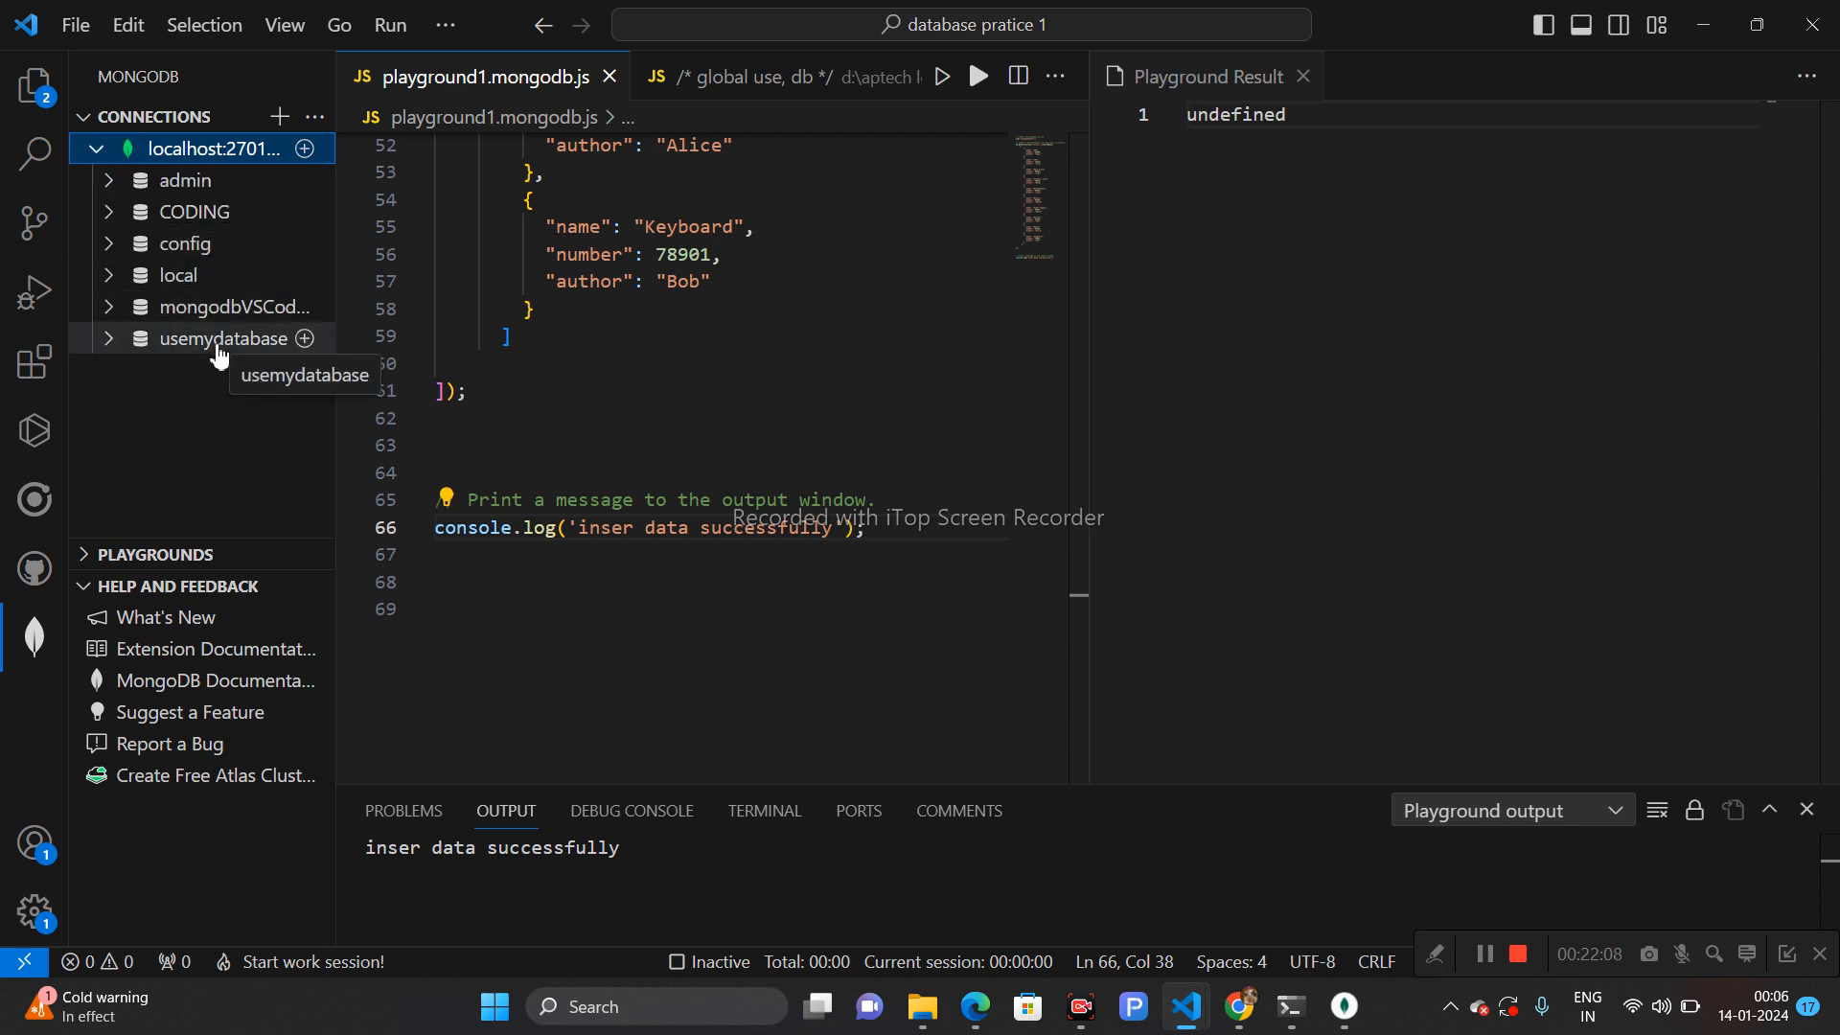
pyautogui.click(219, 345)
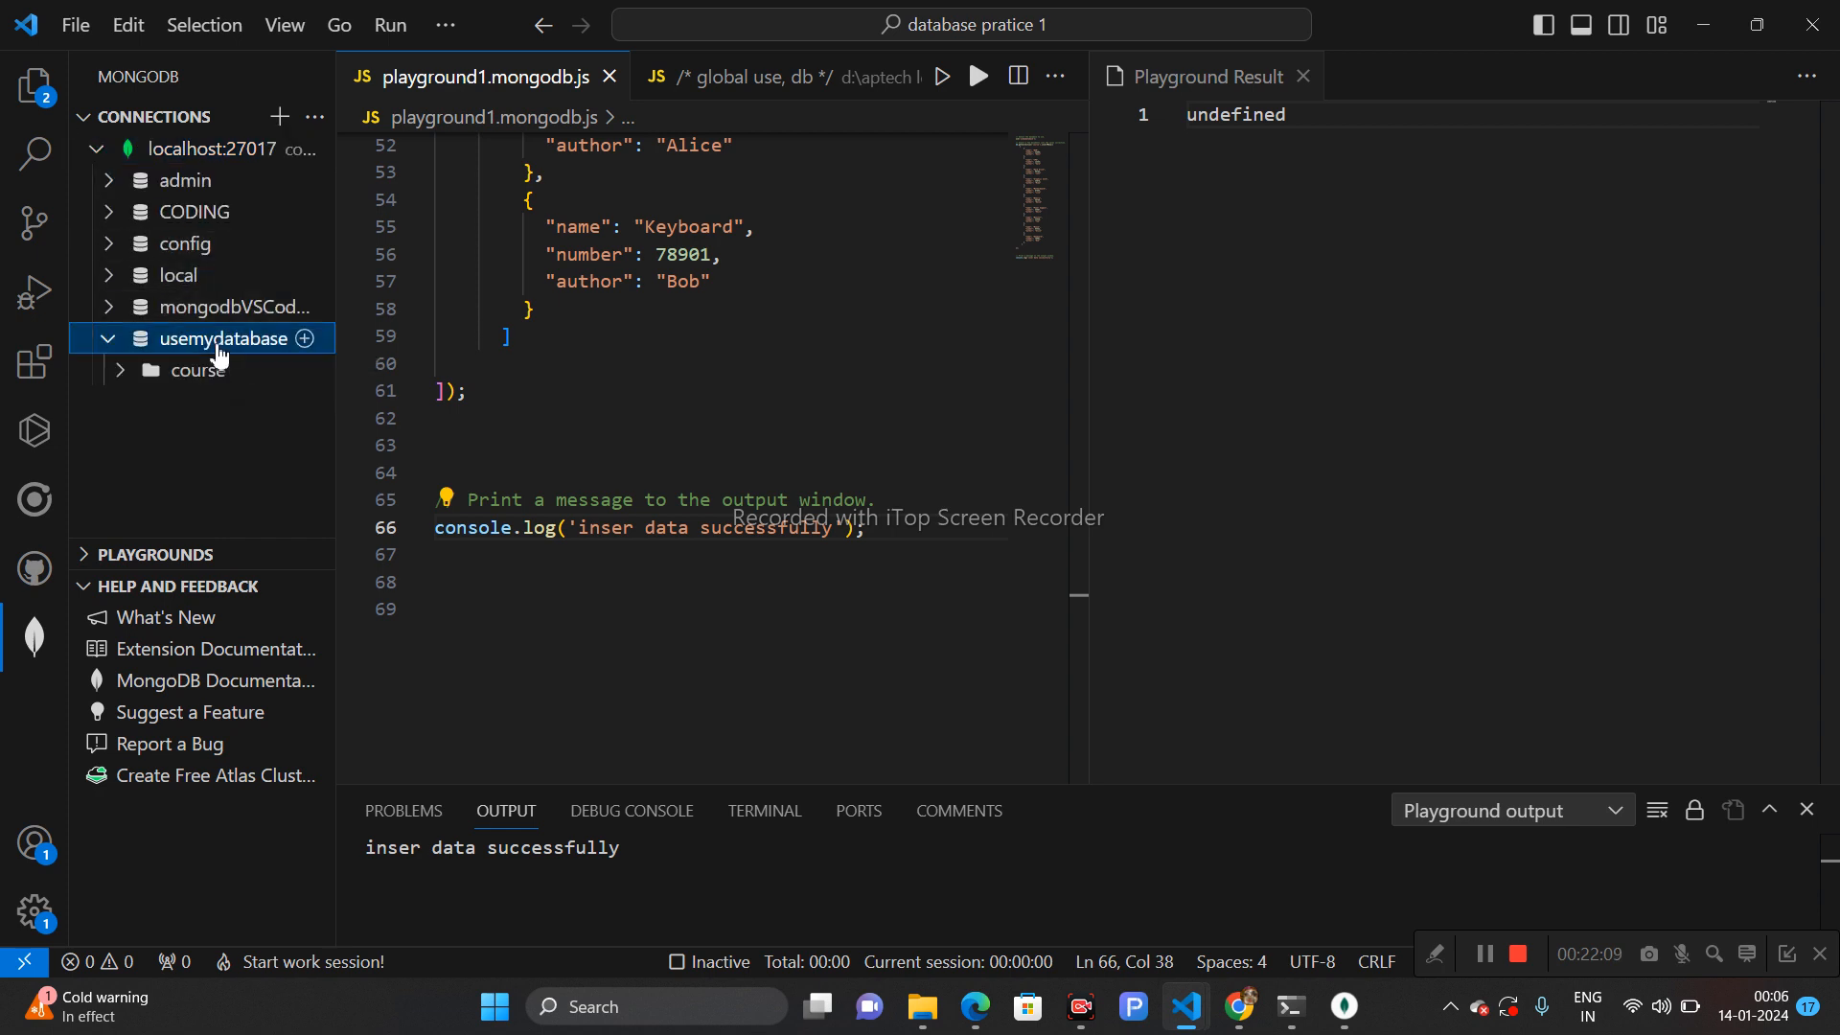
pyautogui.click(165, 374)
pyautogui.click(187, 410)
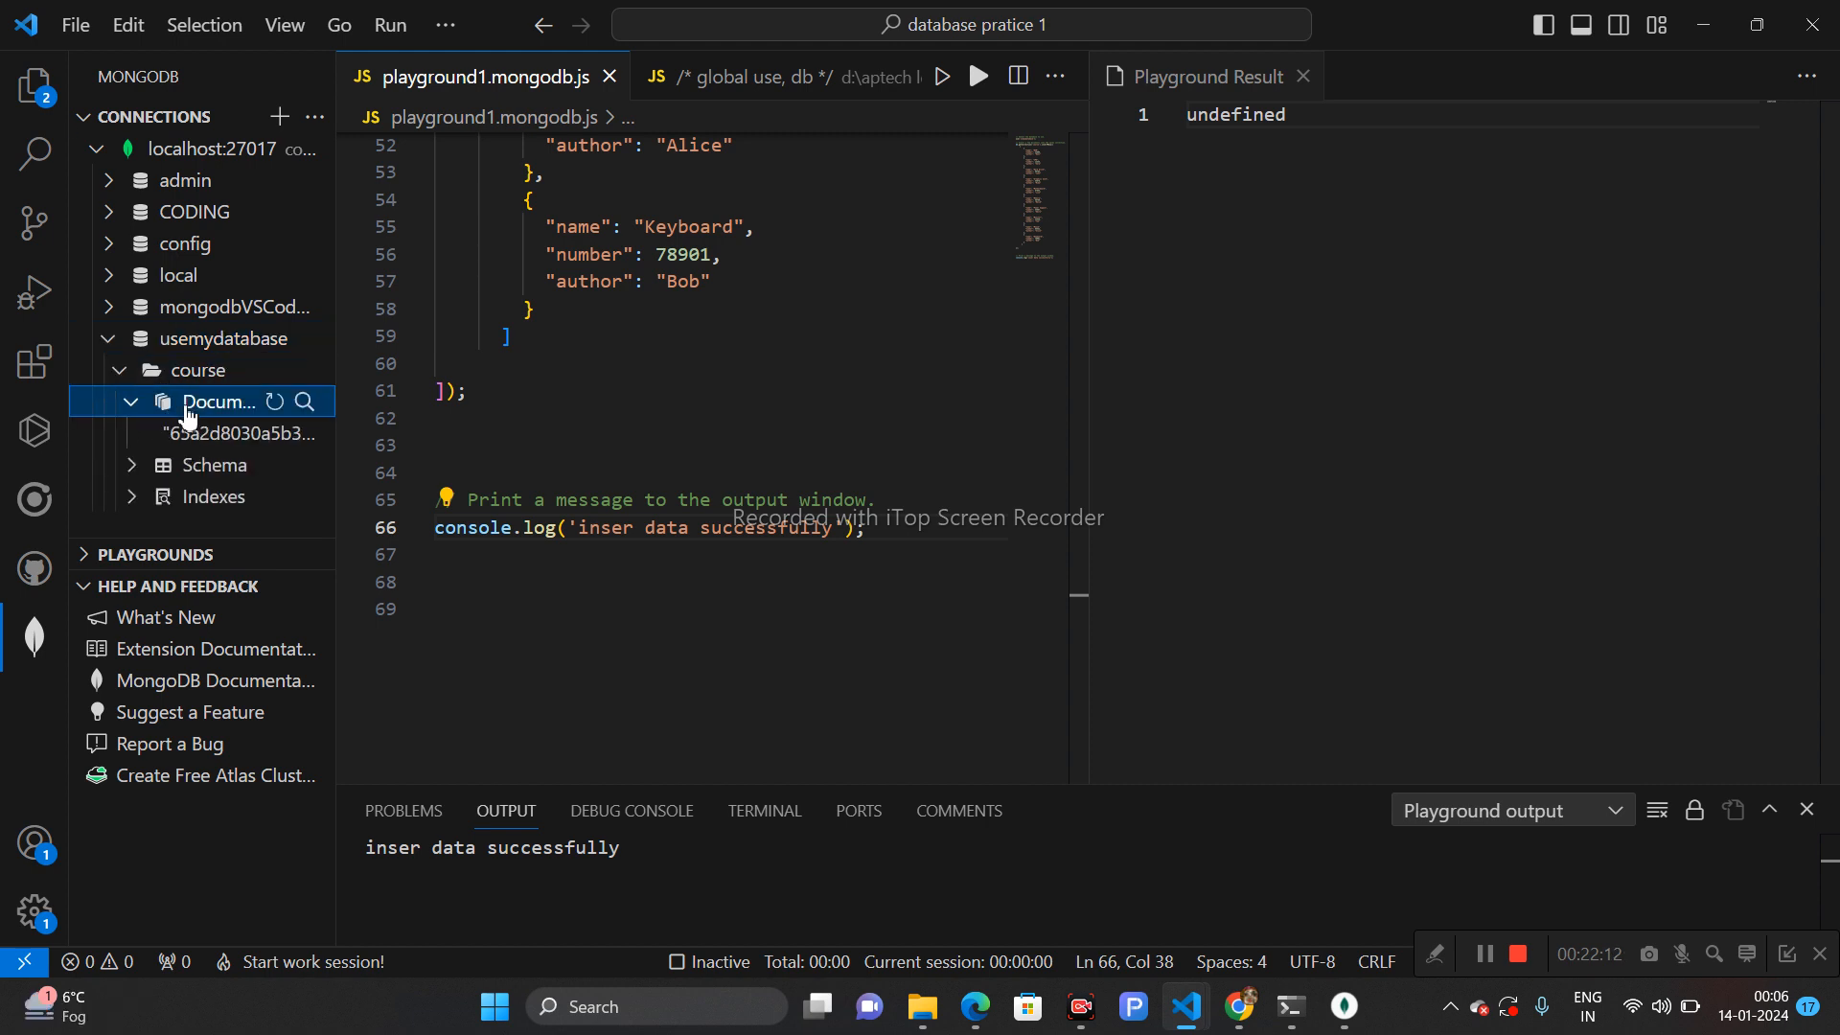
pyautogui.click(203, 446)
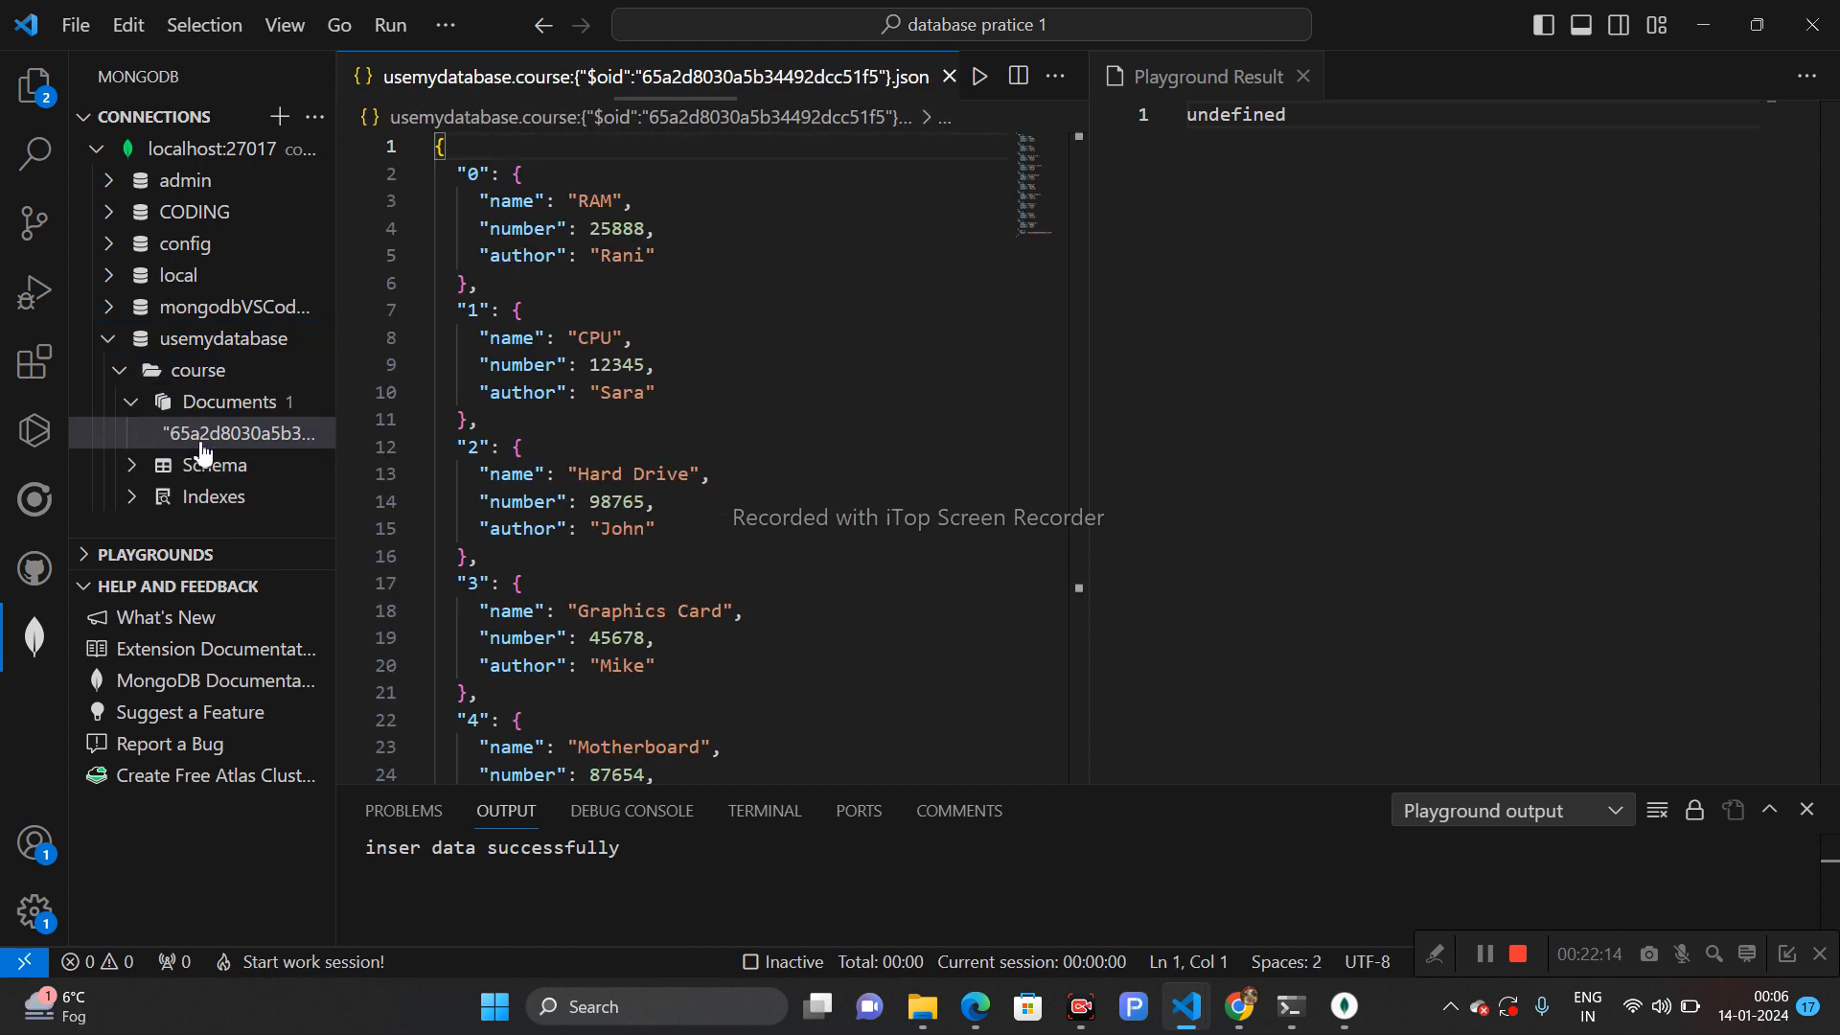
pyautogui.moveTo(1076, 276)
pyautogui.mouseDown()
pyautogui.moveTo(1126, 628)
pyautogui.moveTo(1060, 275)
pyautogui.mouseUp()
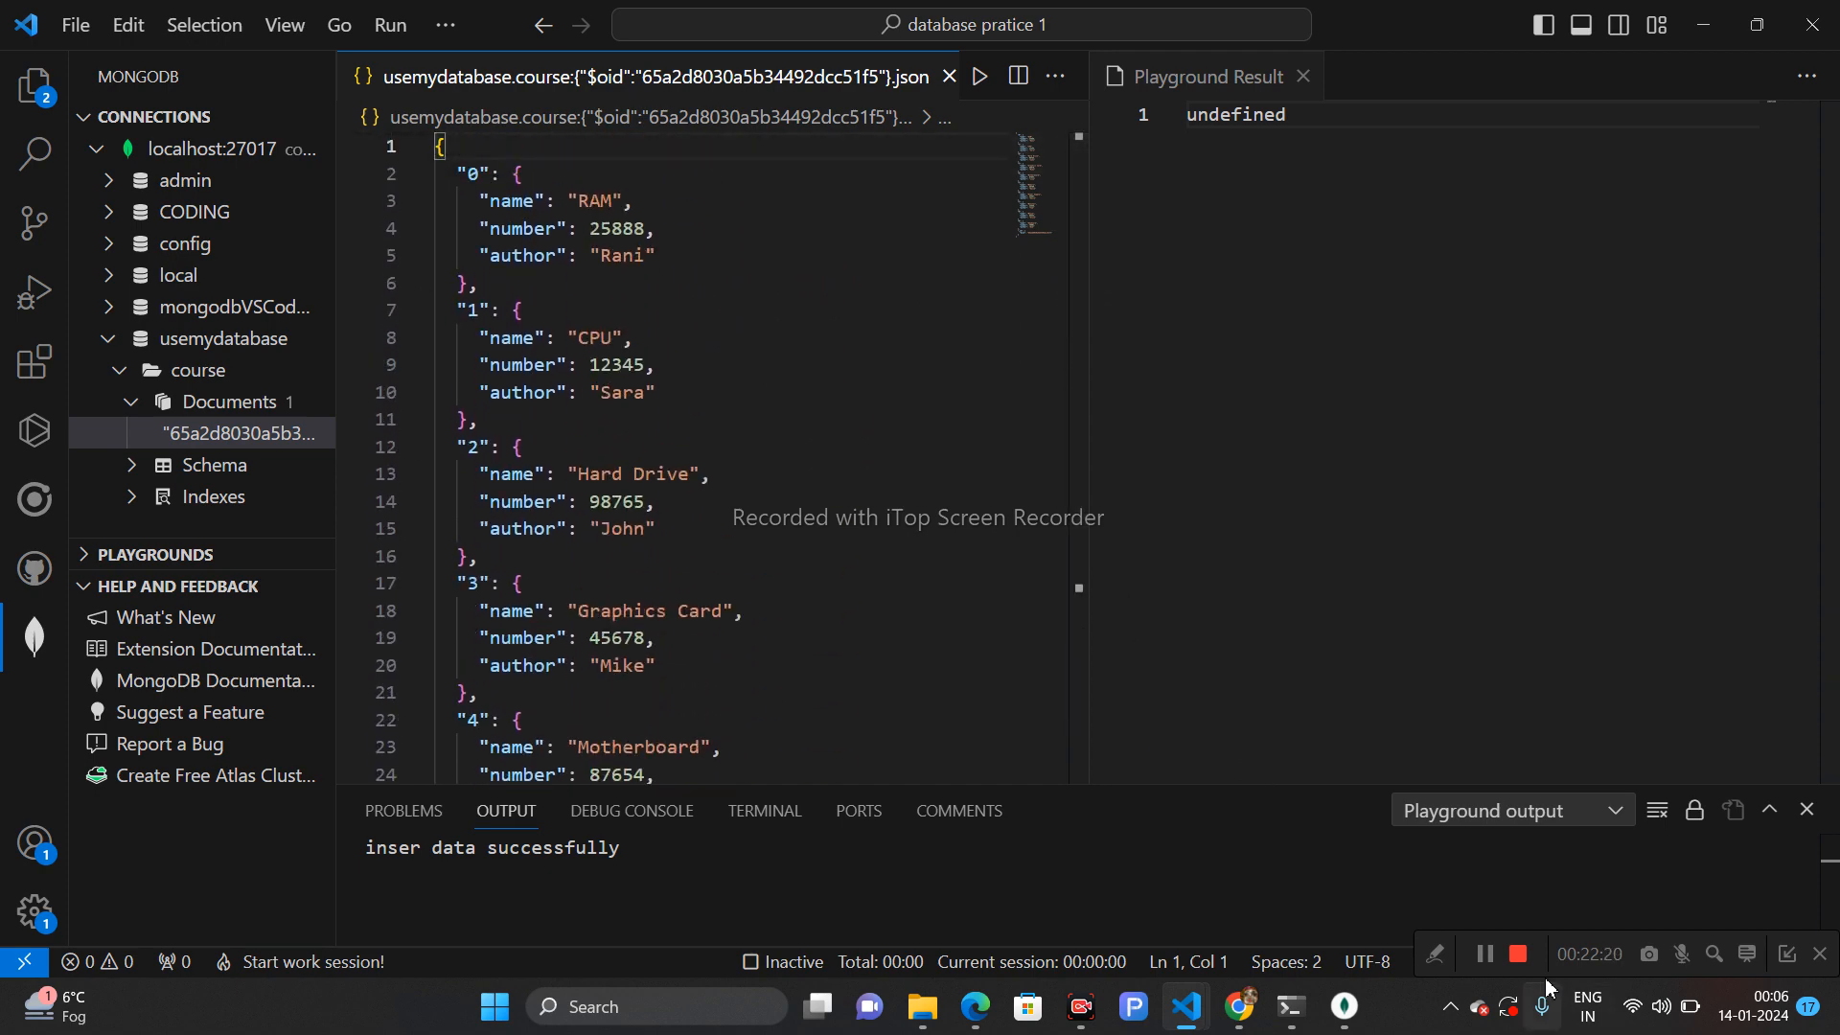
# - Switch to Compass, refresh the database list, and reload the CODING.course documents
pyautogui.click(1345, 1007)
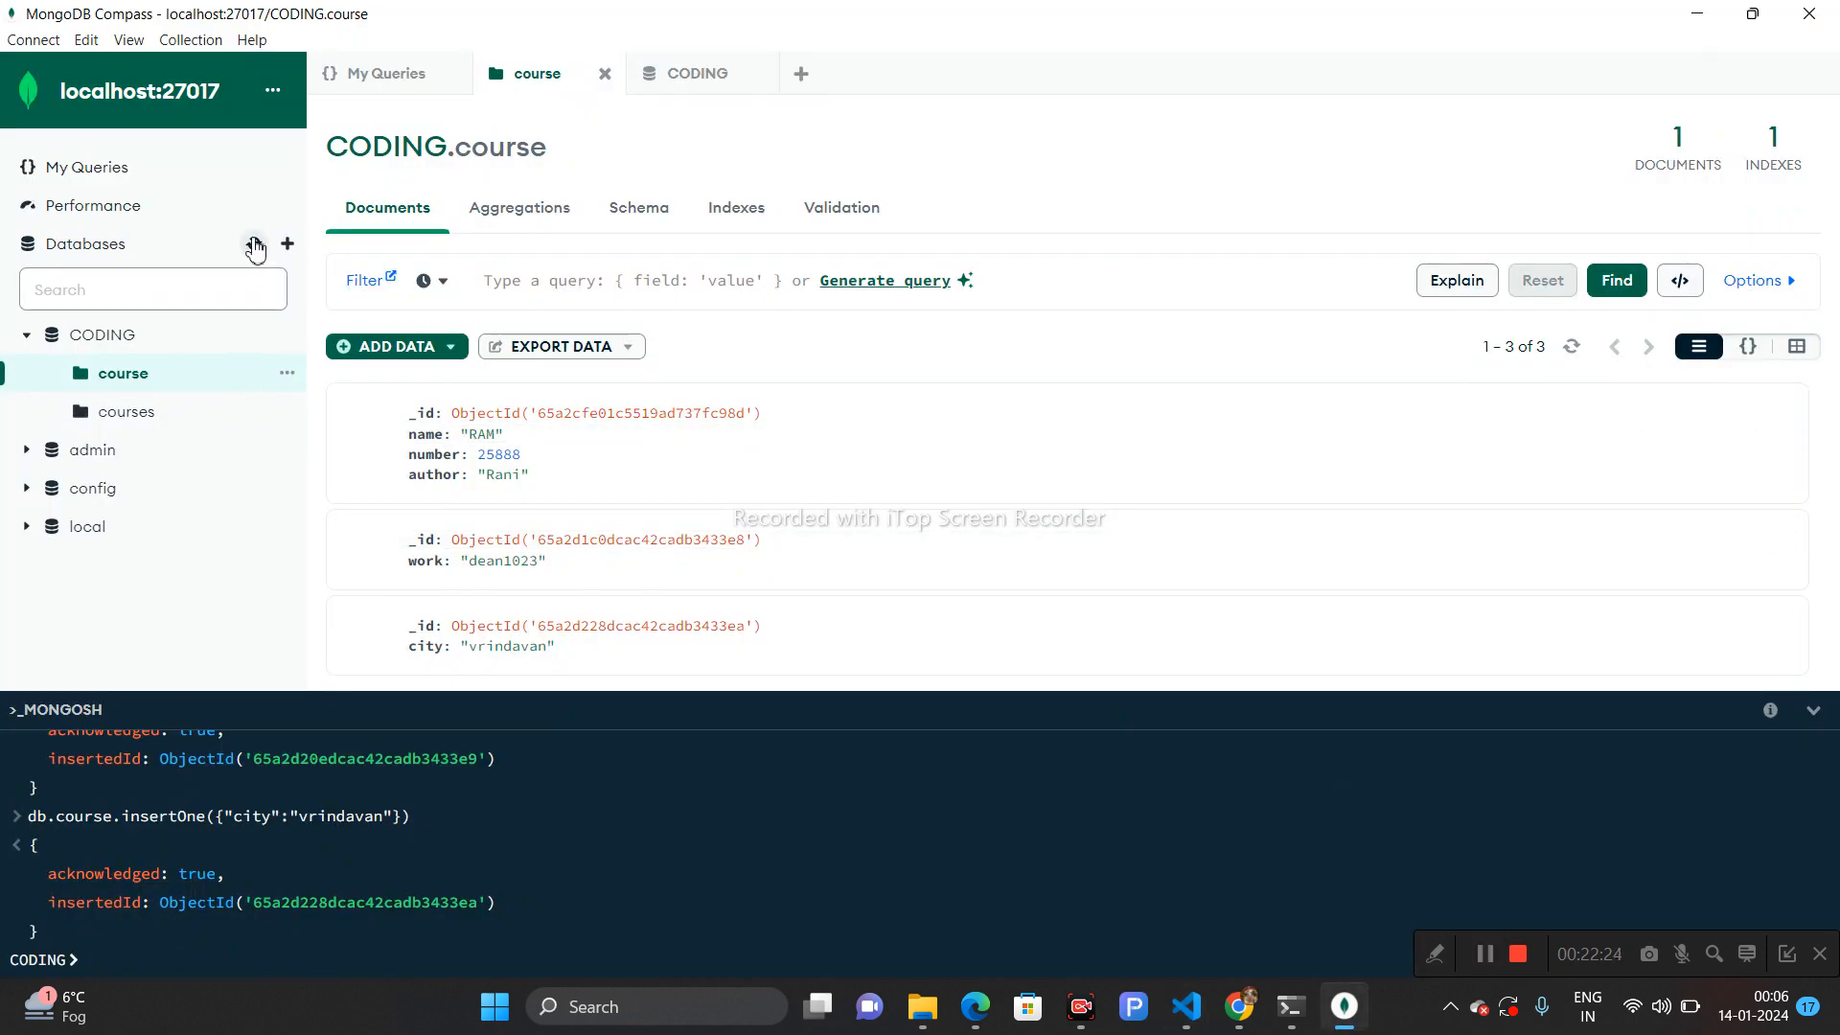
pyautogui.click(255, 247)
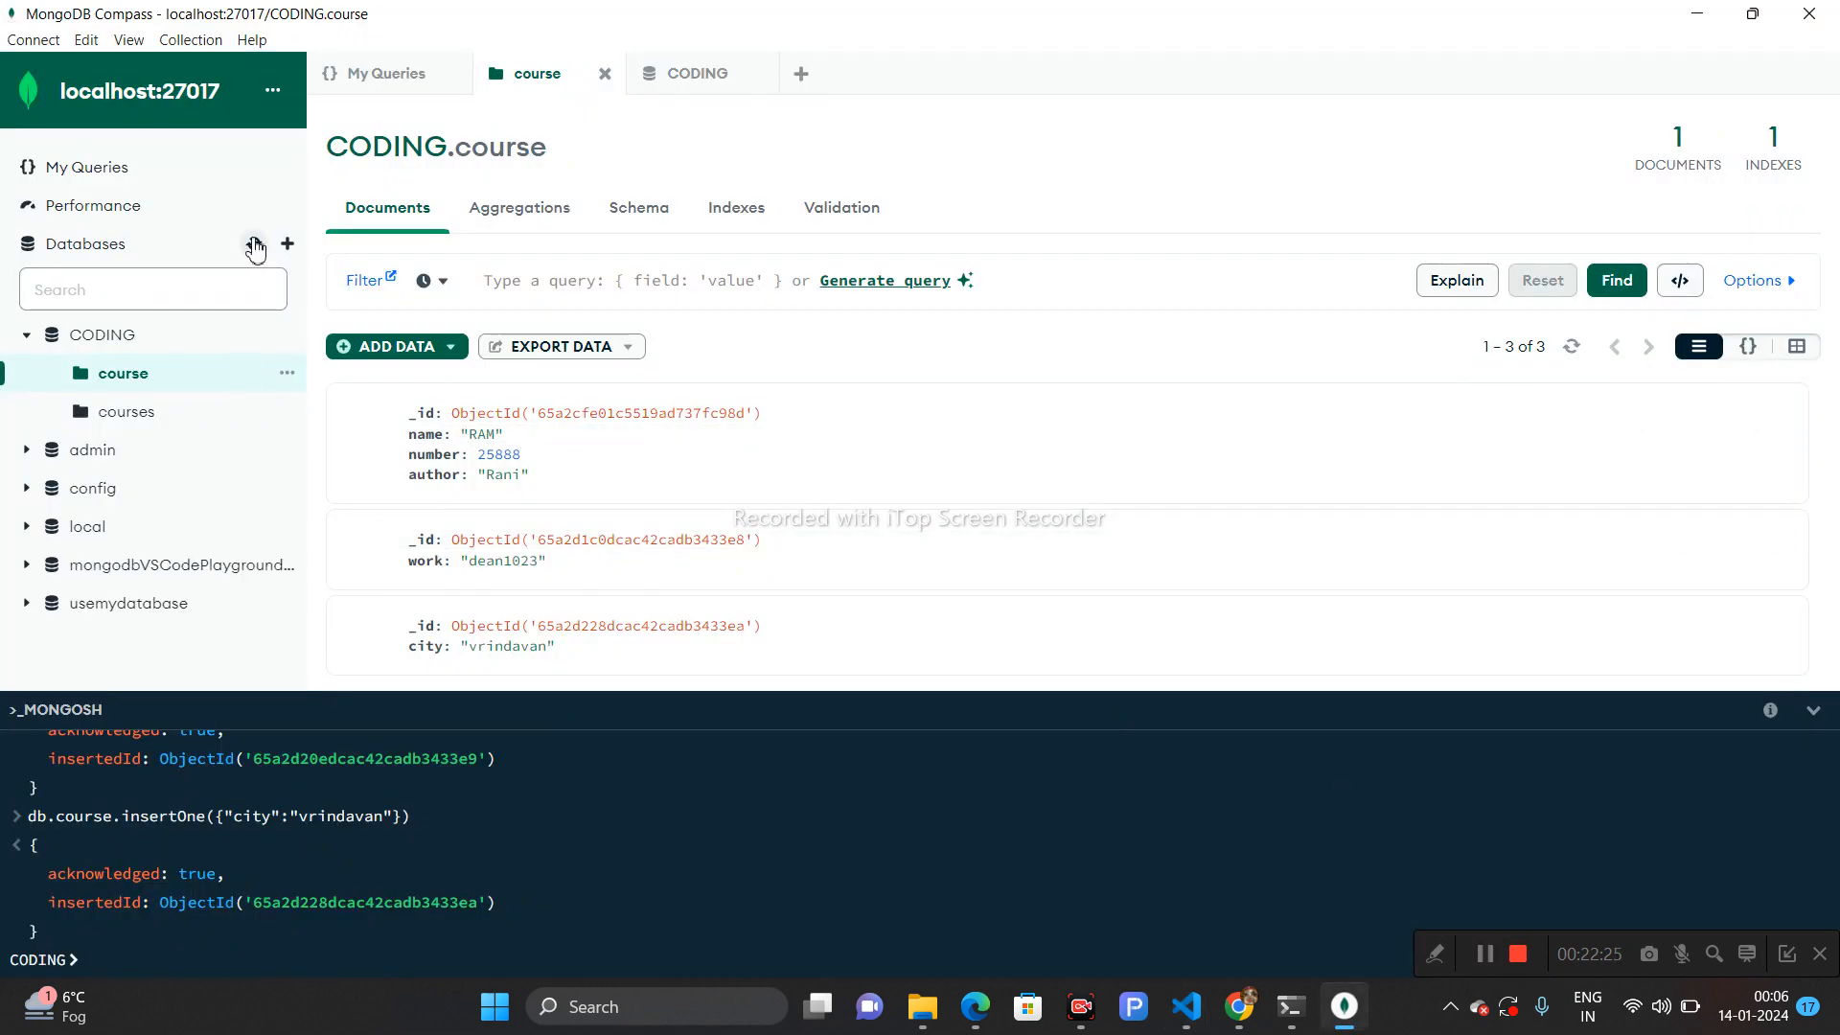
pyautogui.click(135, 336)
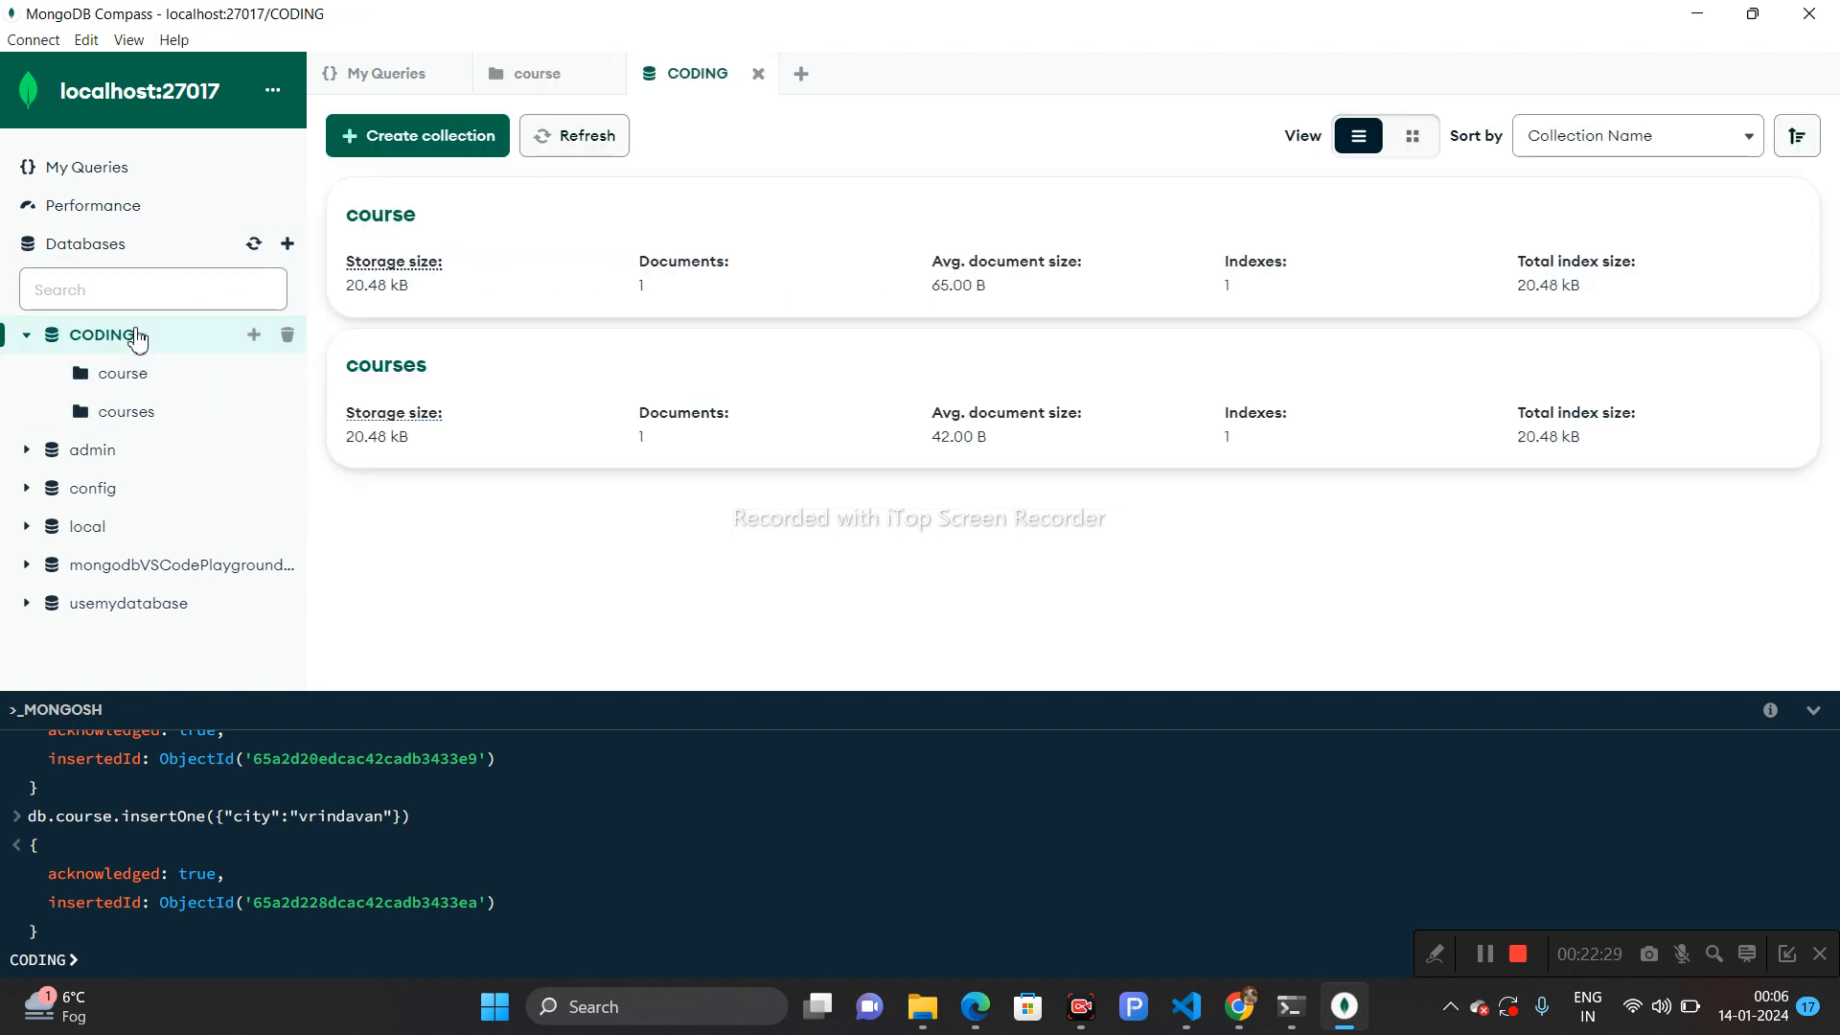
pyautogui.click(369, 228)
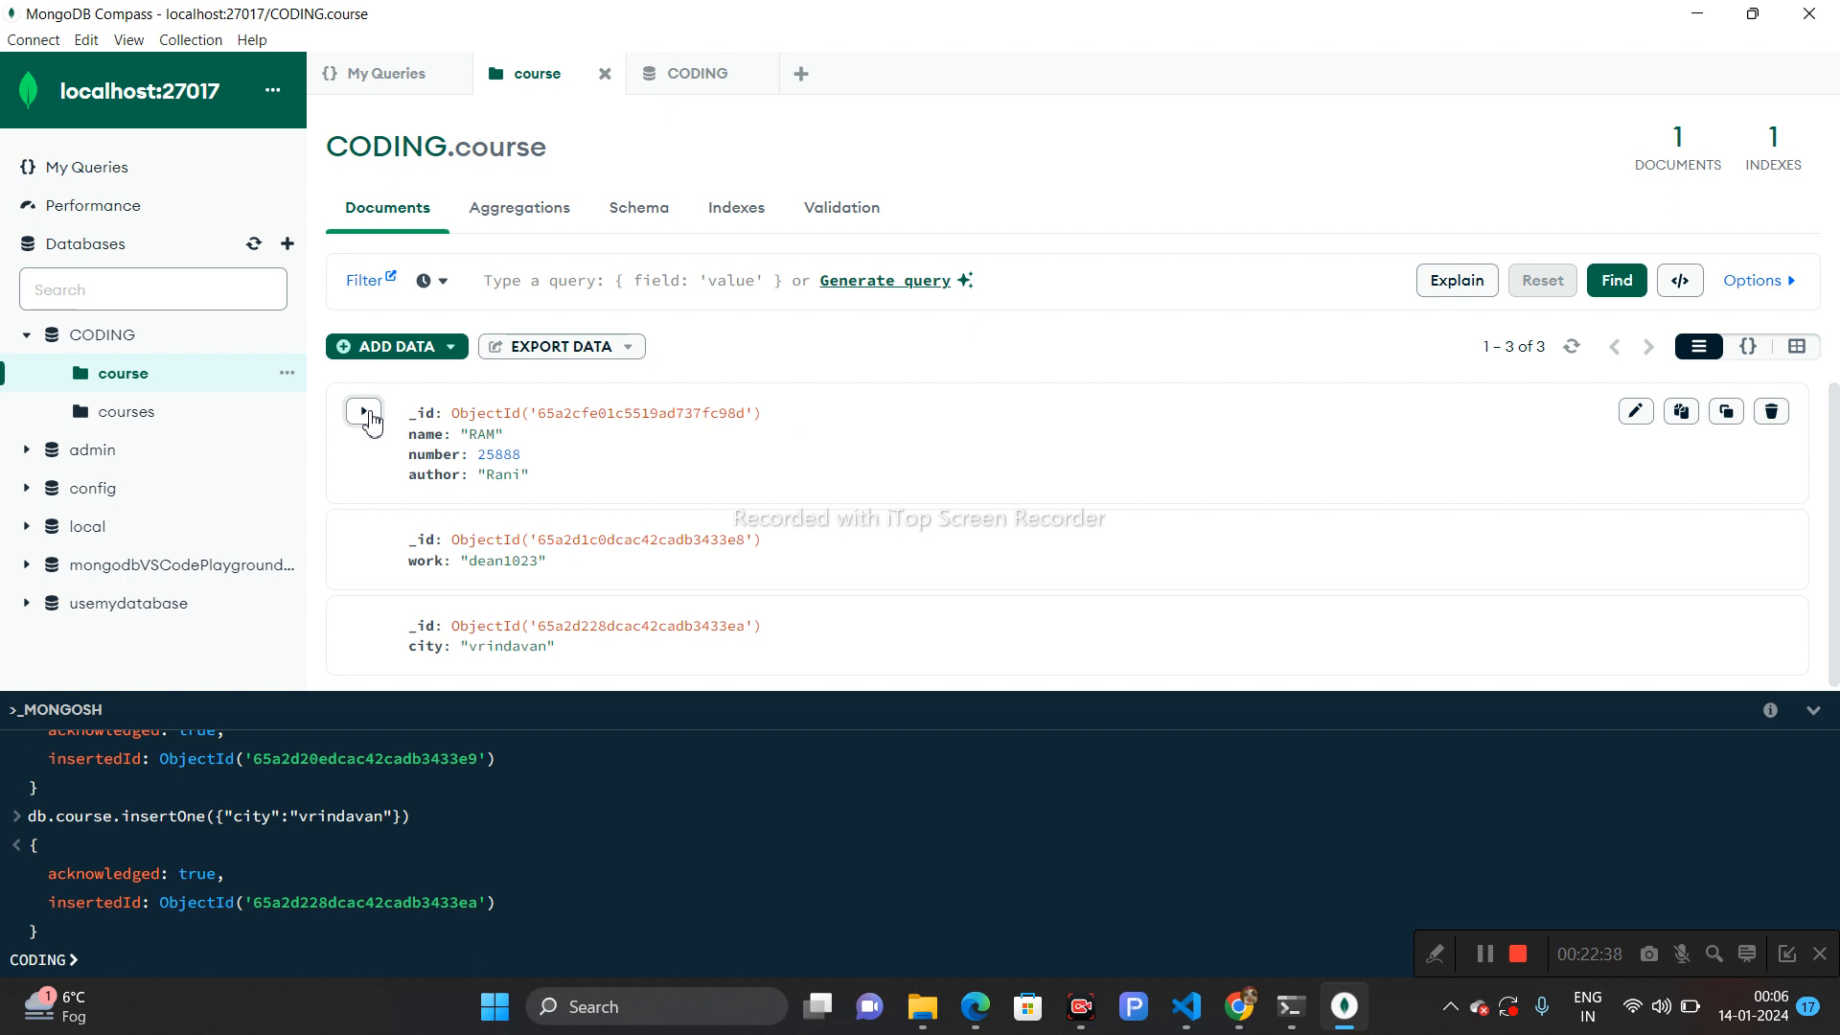
pyautogui.moveTo(1838, 498); pyautogui.dragTo(1830, 441)
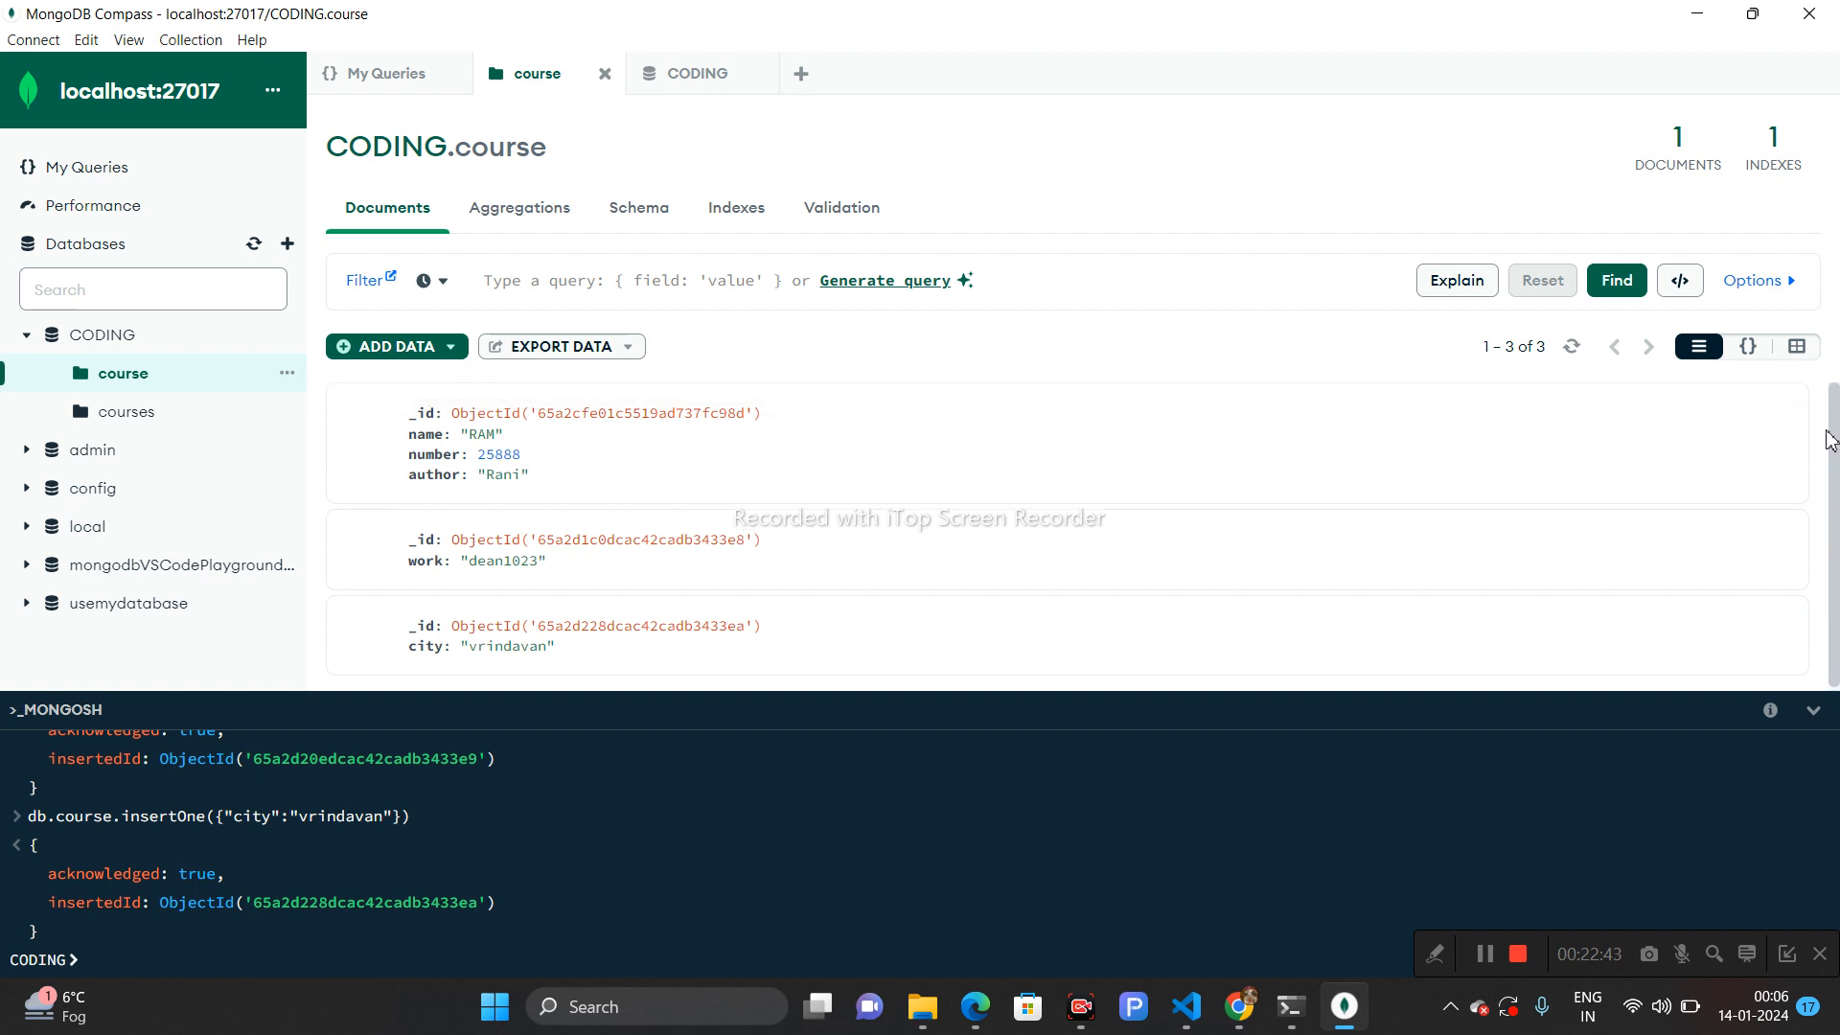
pyautogui.click(1574, 346)
pyautogui.click(1575, 346)
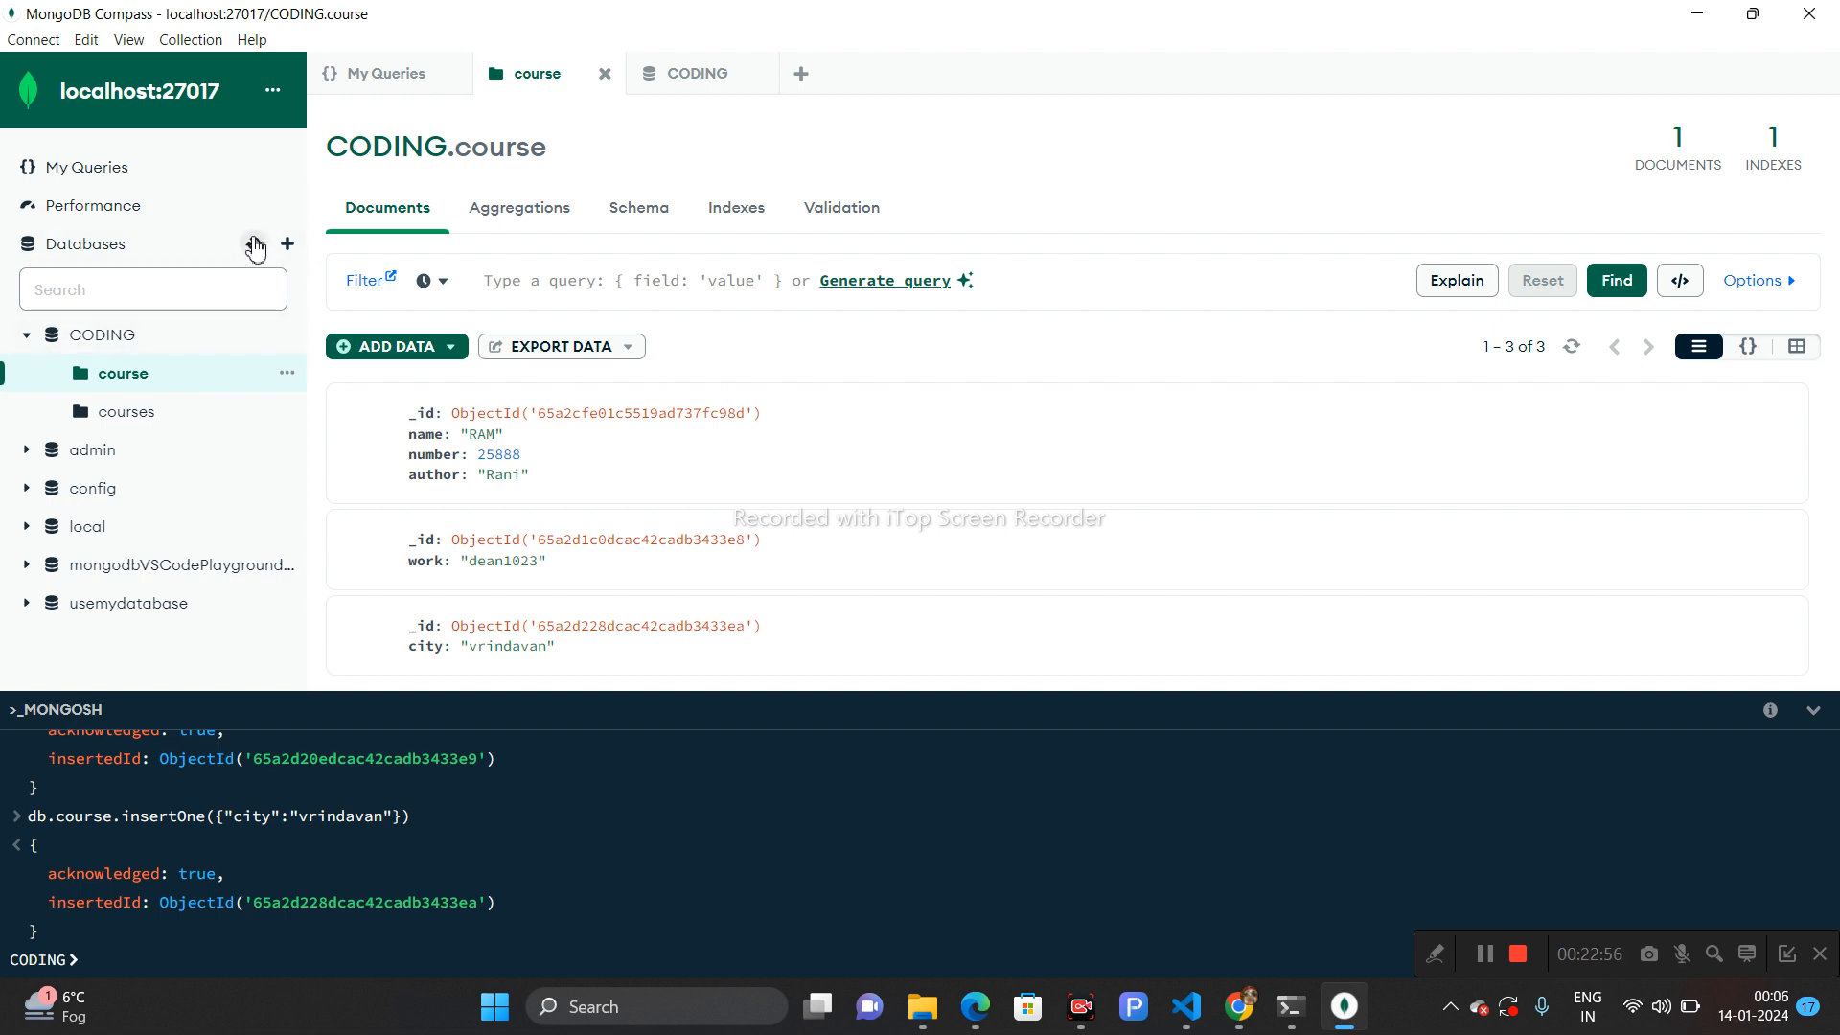
# - Open the course collection of usemydatabase in Compass and expand the first embedded object to inspect it
pyautogui.click(140, 606)
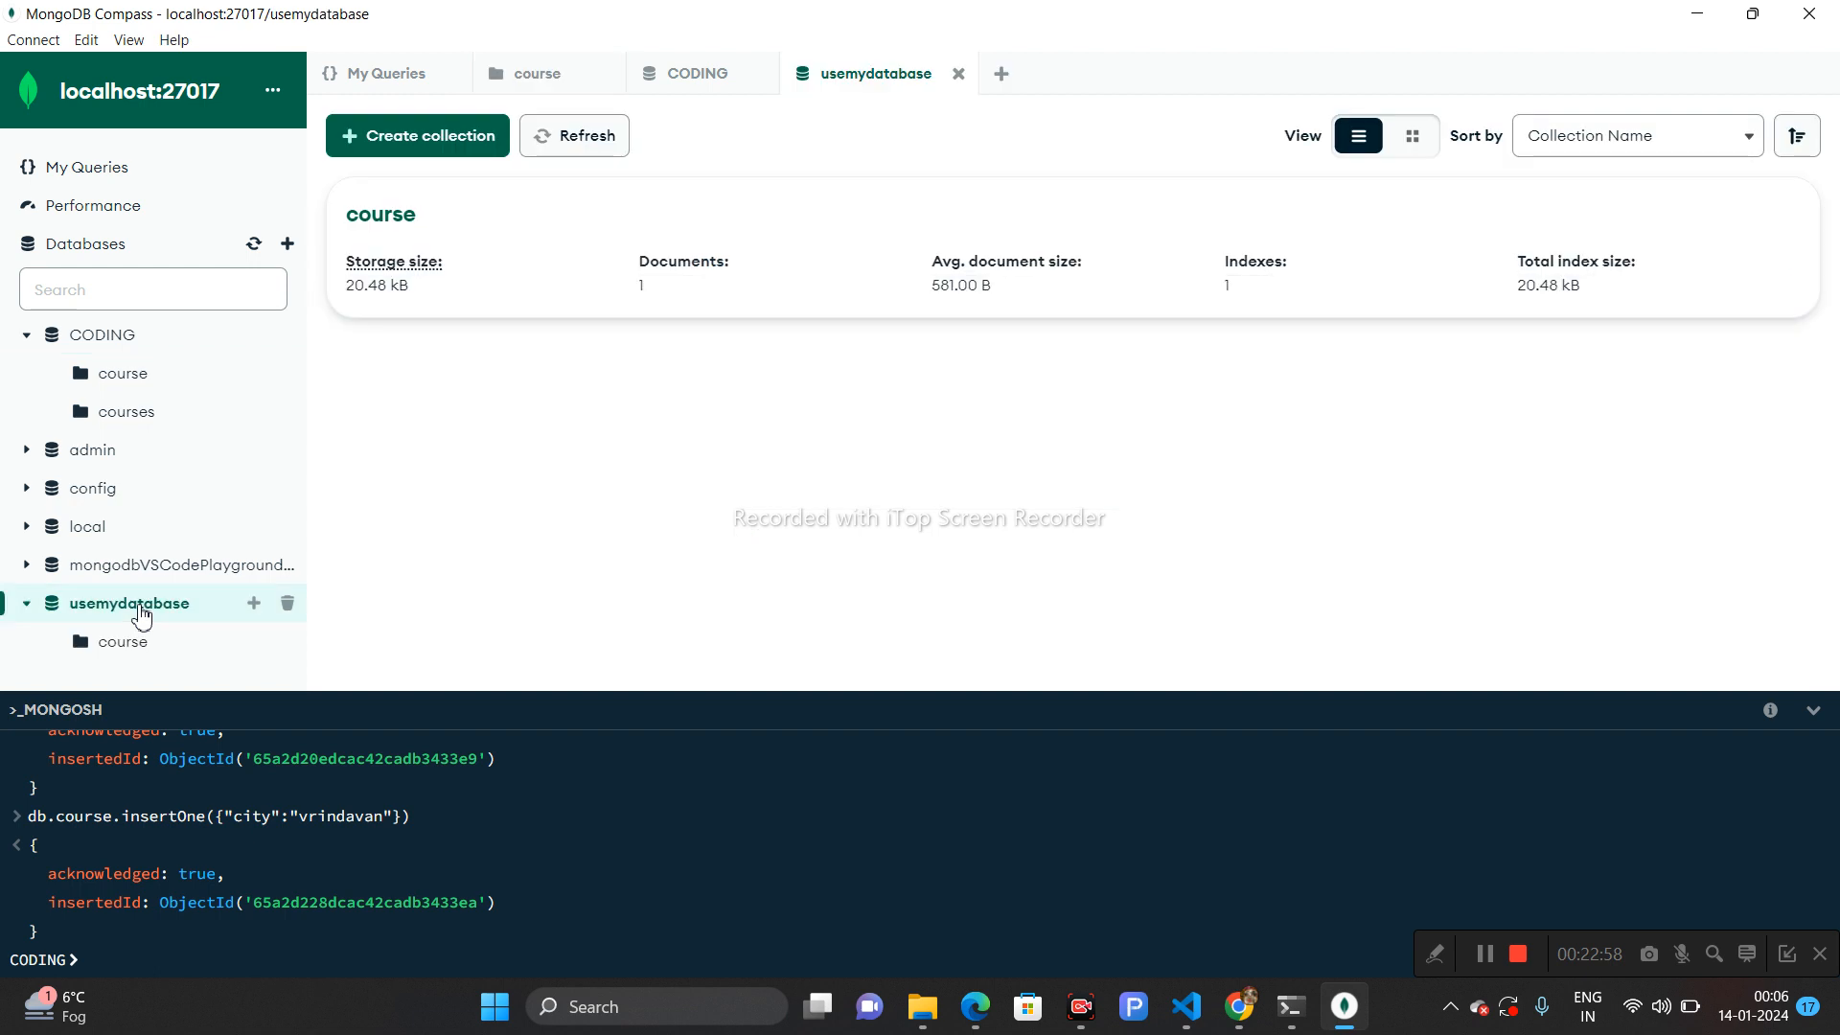
pyautogui.click(123, 642)
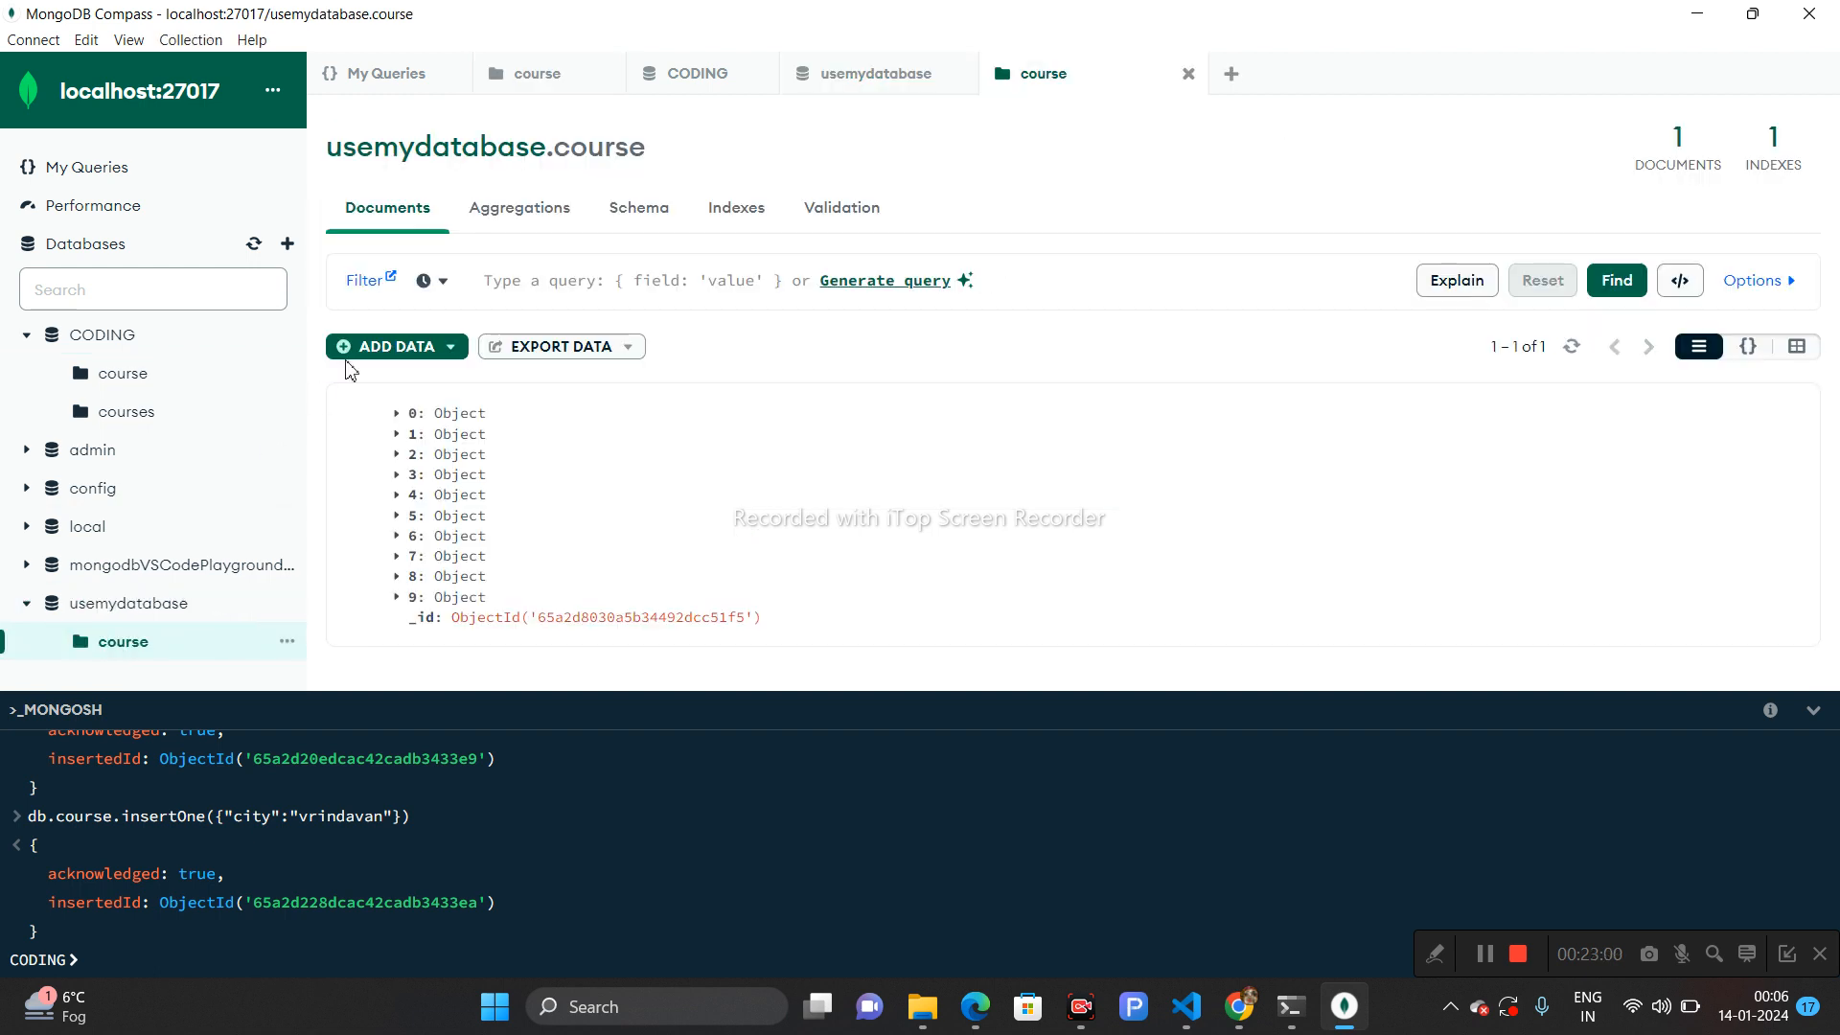
pyautogui.click(364, 414)
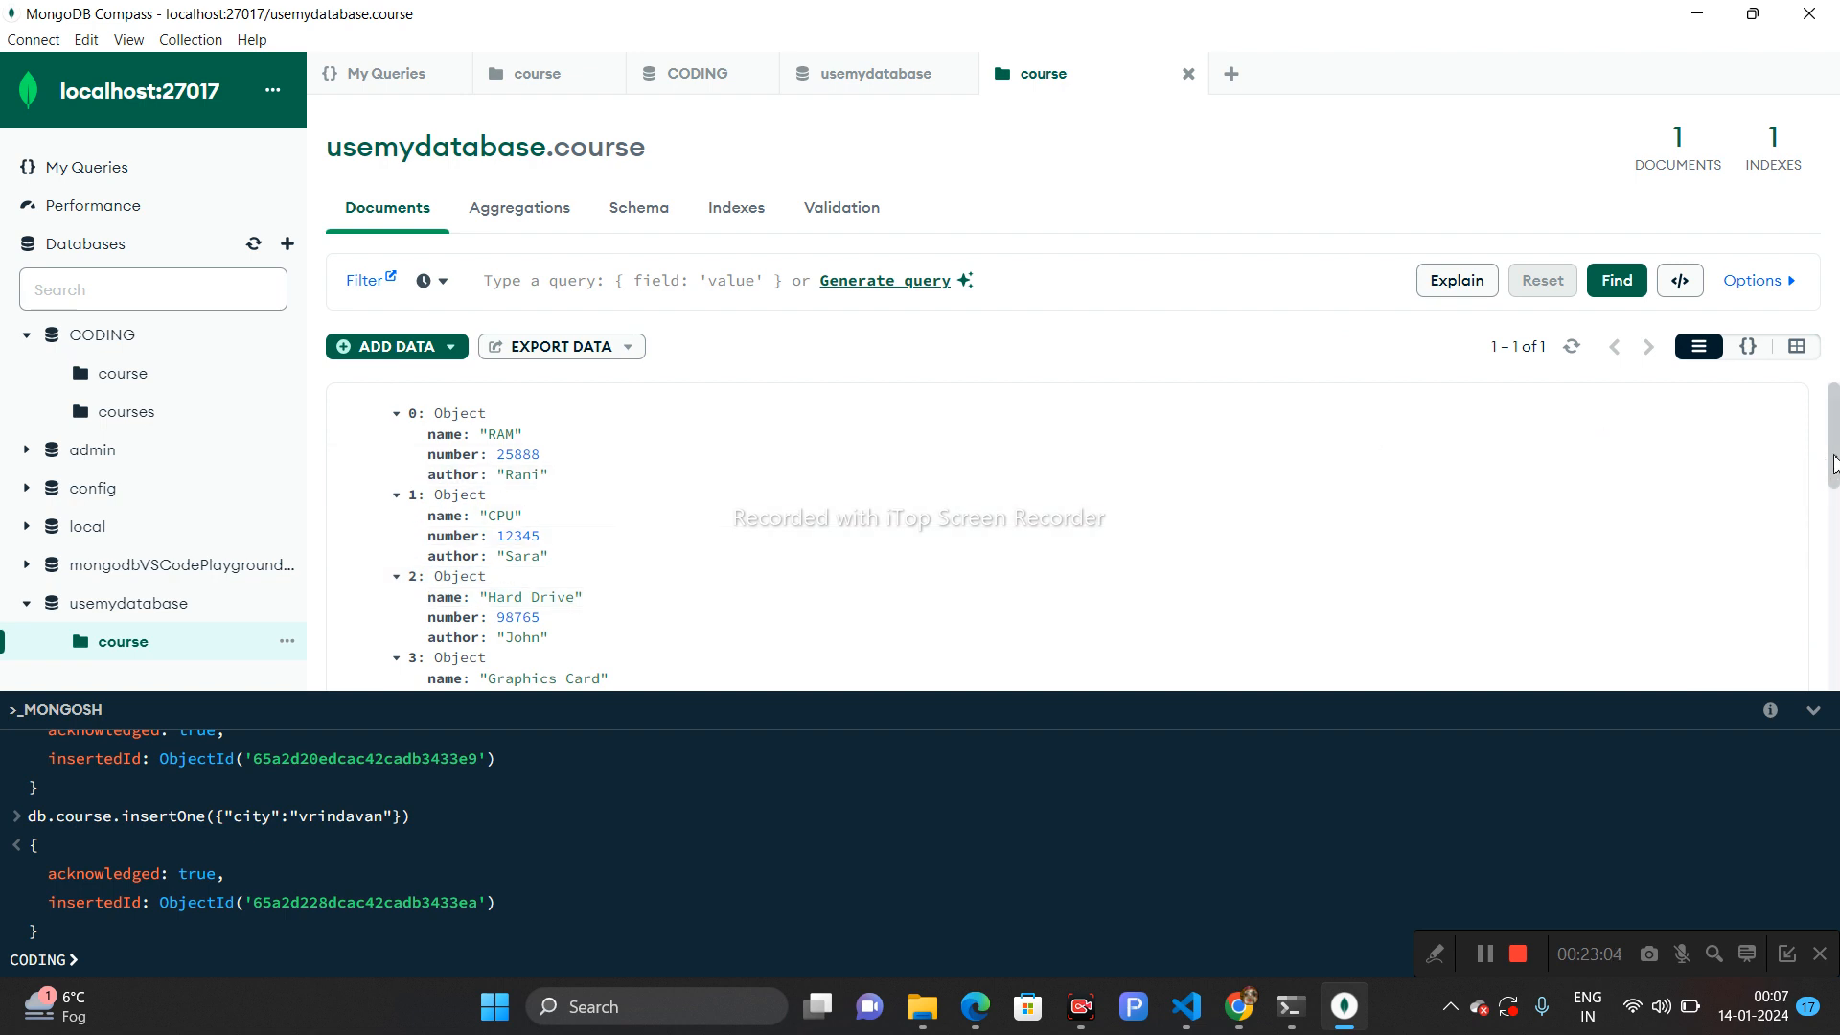
pyautogui.moveTo(1835, 460)
pyautogui.mouseDown()
pyautogui.moveTo(1836, 671)
pyautogui.moveTo(1833, 436)
pyautogui.mouseUp()
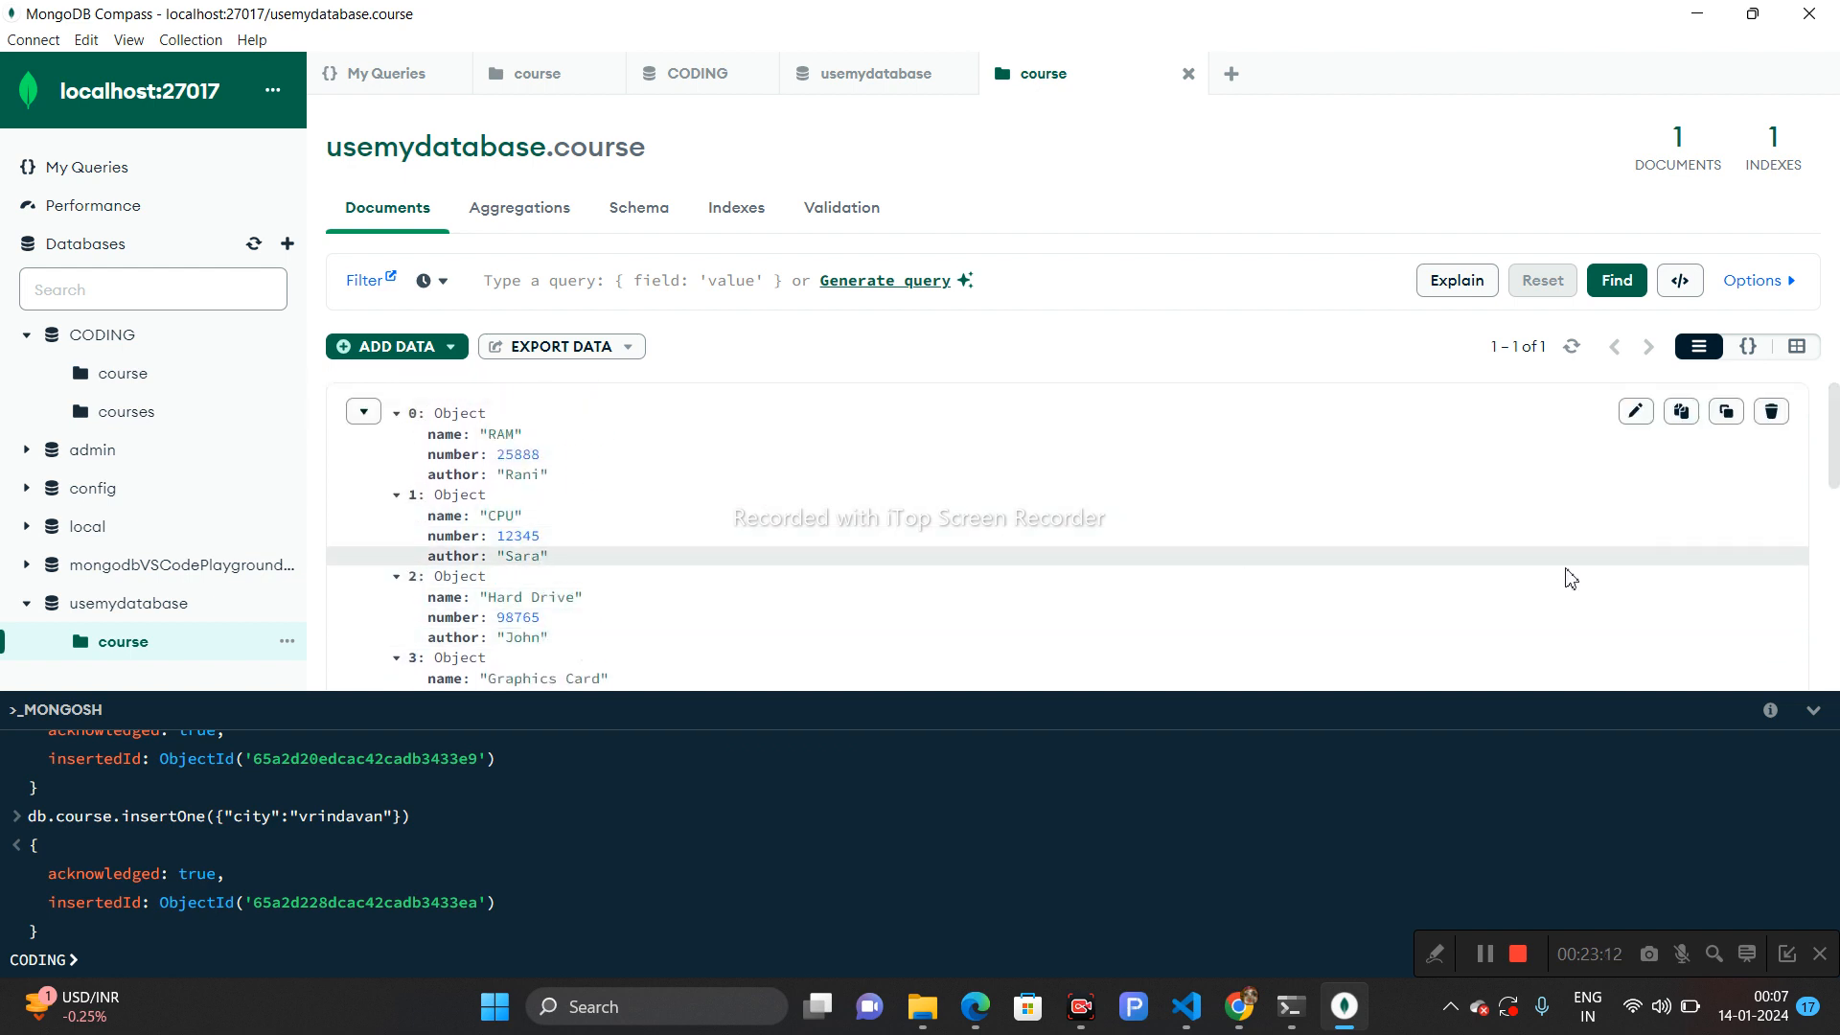
pyautogui.moveTo(1835, 397)
pyautogui.mouseDown()
pyautogui.moveTo(1835, 623)
pyautogui.moveTo(1835, 383)
pyautogui.mouseUp()
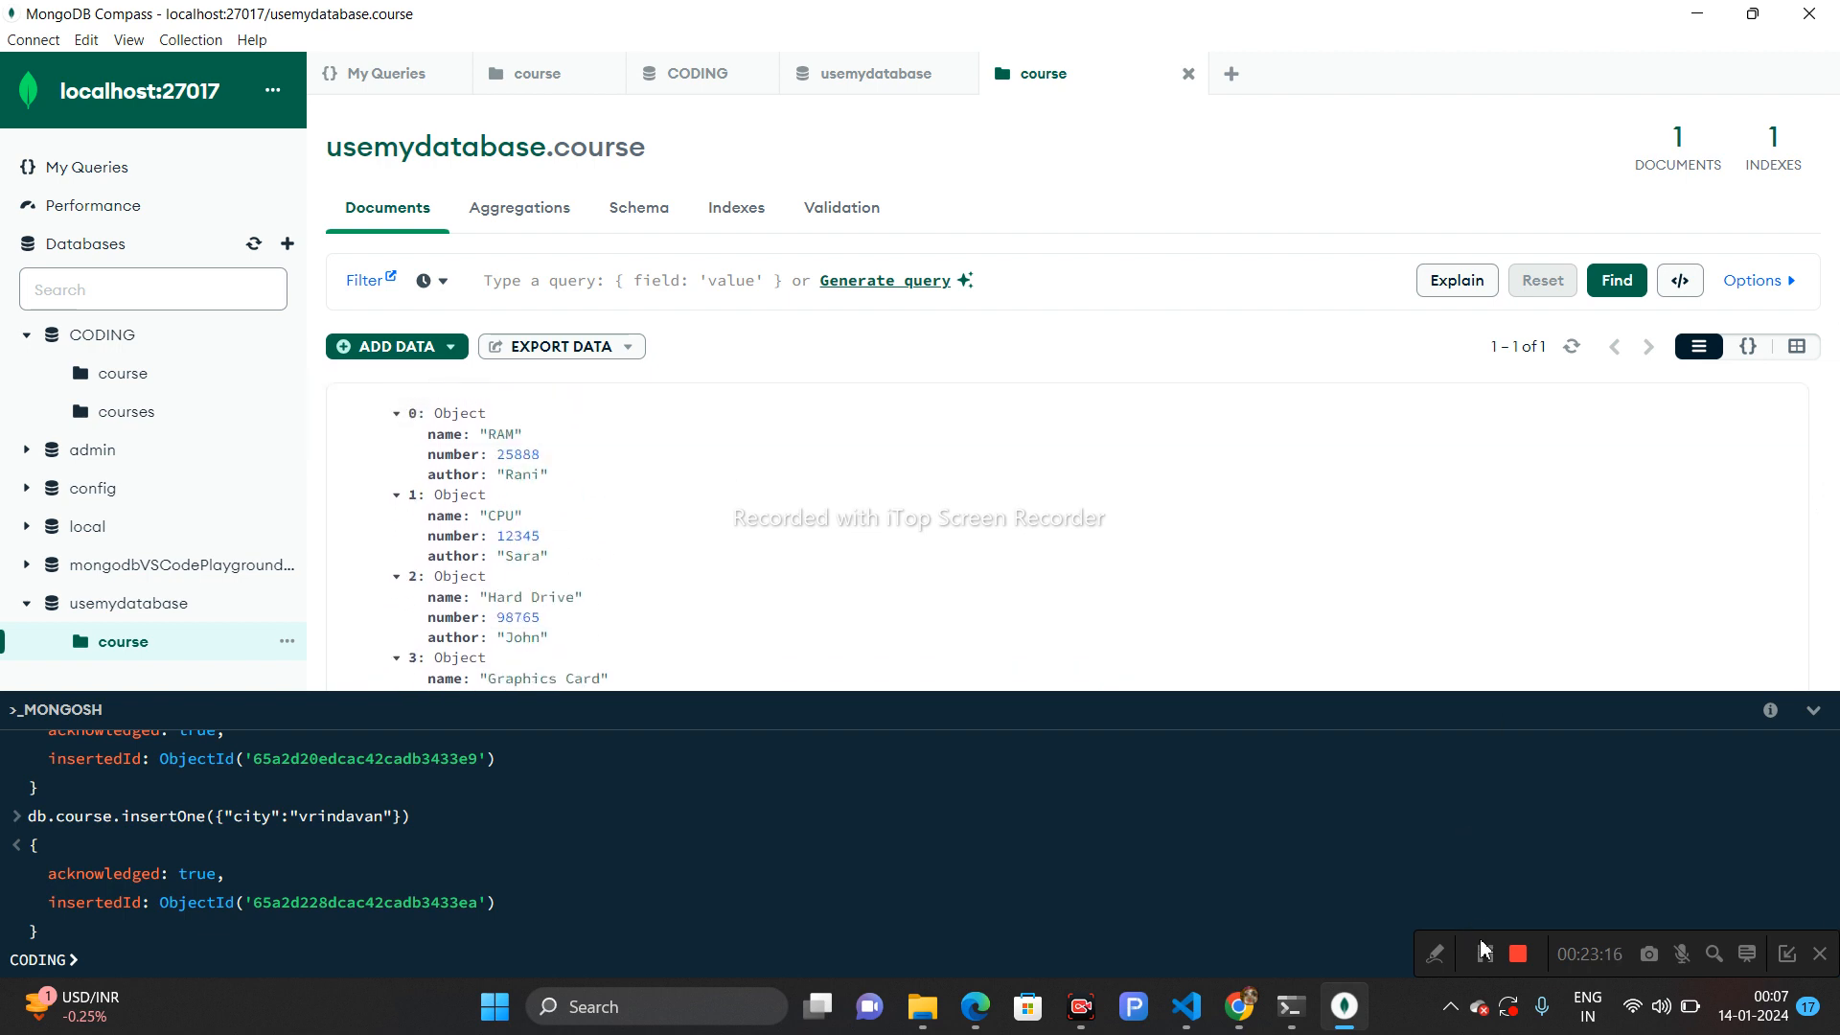